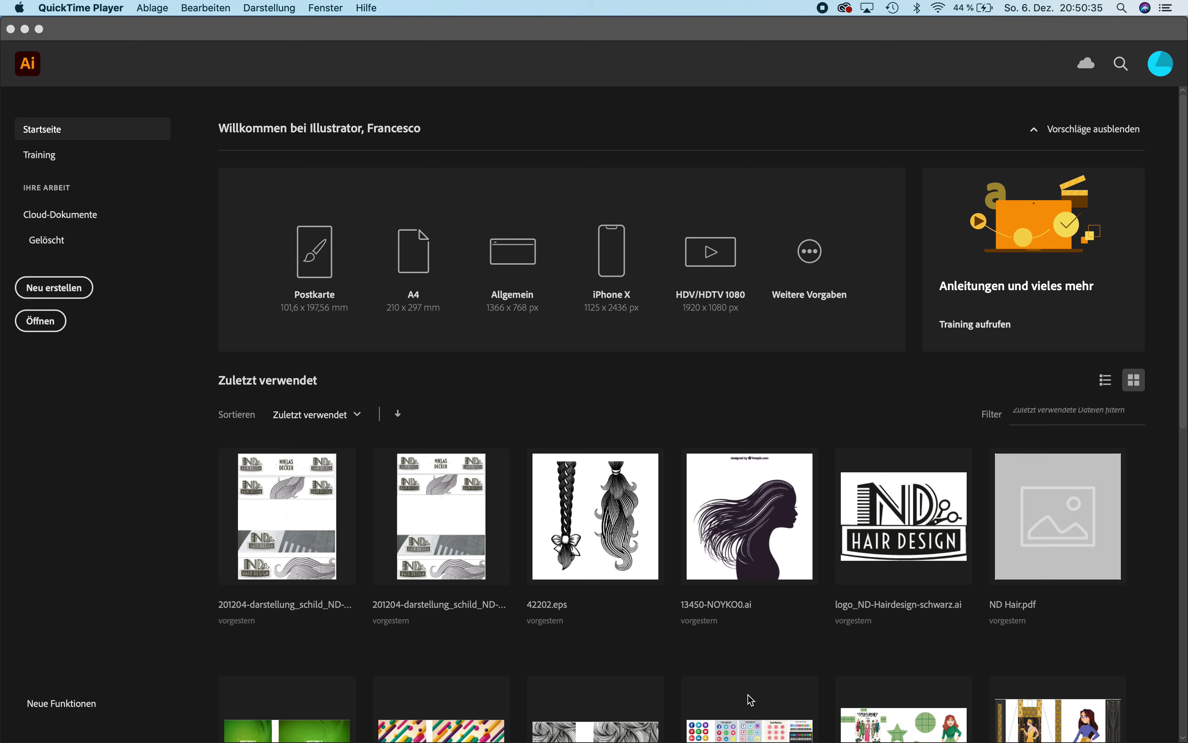
# - Activate Illustrator and start a new document via Datei > Neu, showing the Druck presets
pyautogui.click(489, 66)
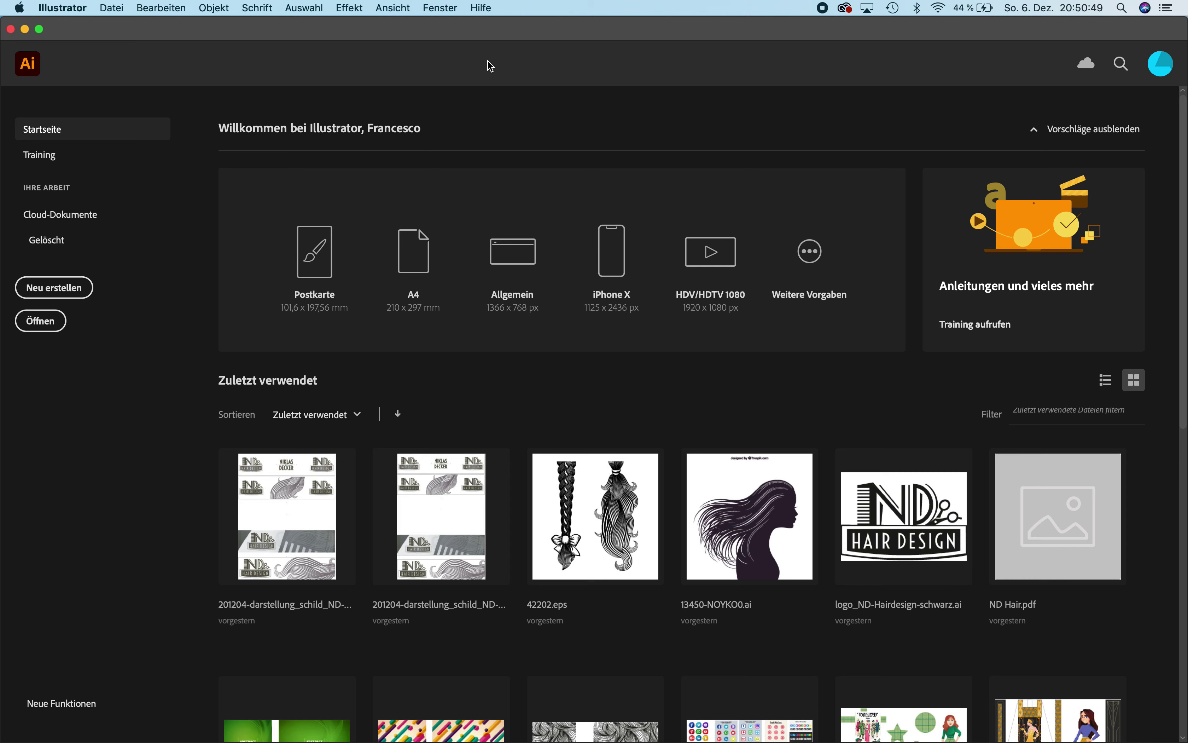
pyautogui.click(127, 8)
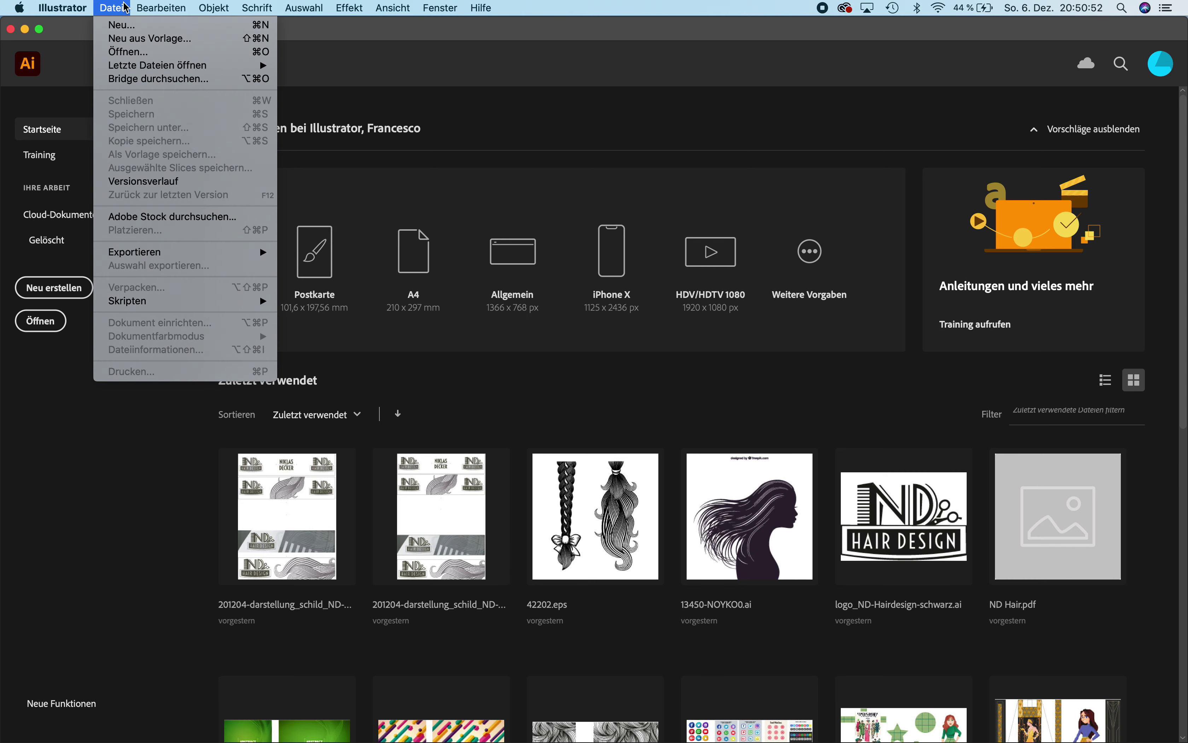
pyautogui.click(127, 25)
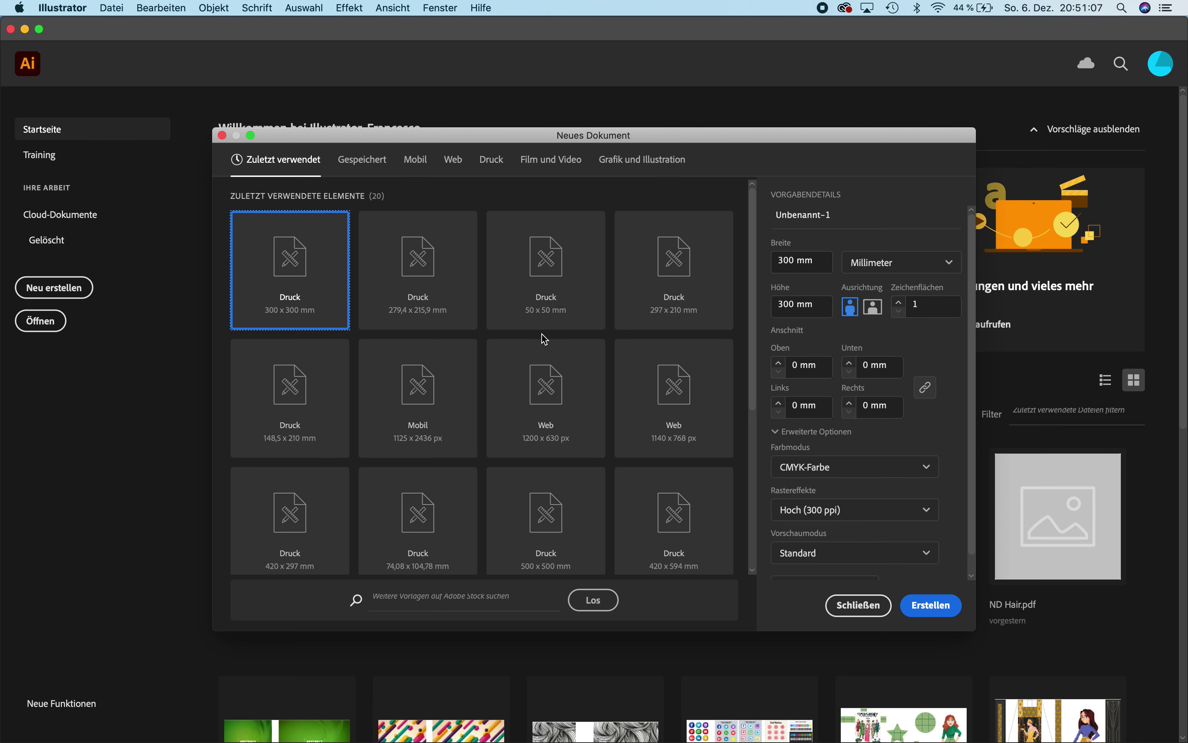
pyautogui.click(490, 159)
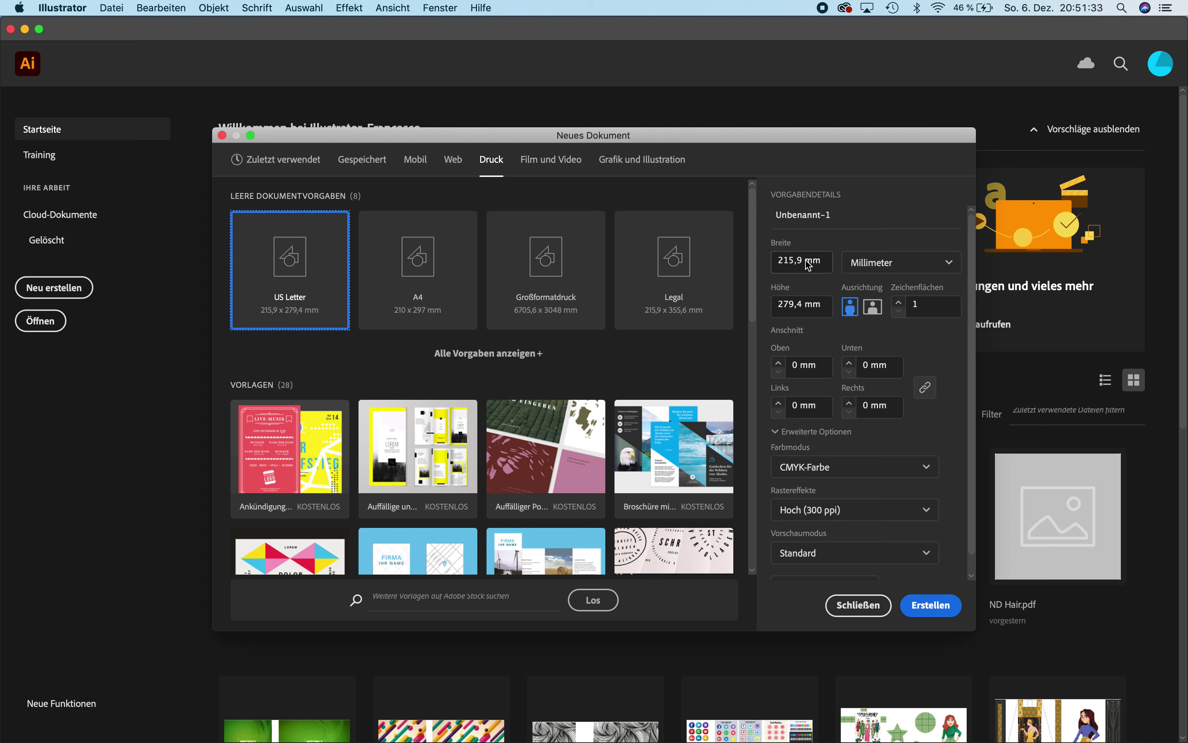
# - Review the unit dropdown twice and keep Millimeter for the US Letter print preset
pyautogui.click(911, 265)
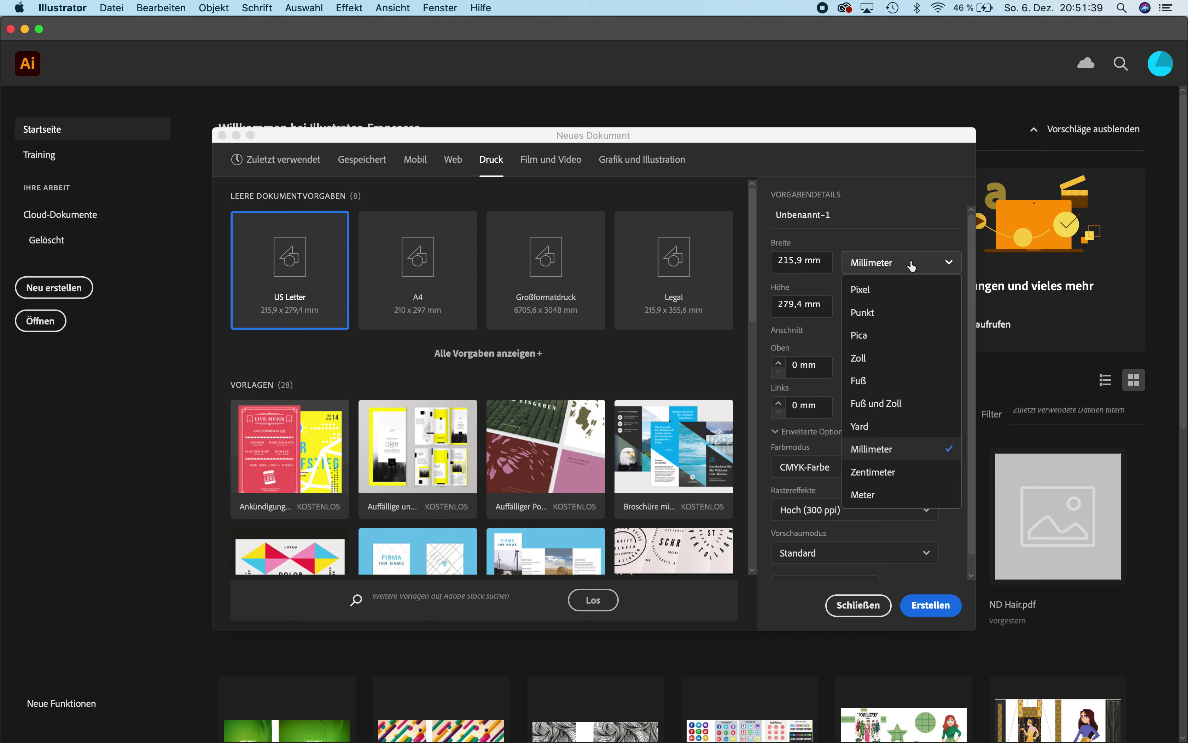
pyautogui.click(911, 265)
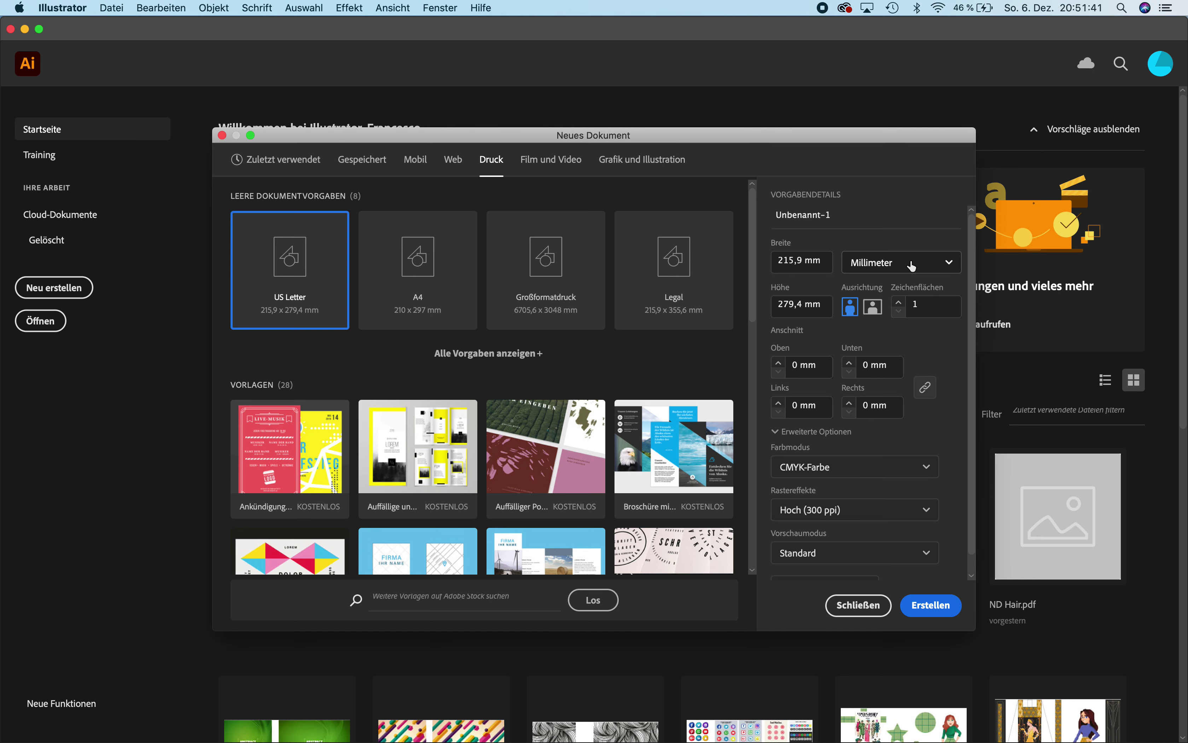
pyautogui.click(911, 266)
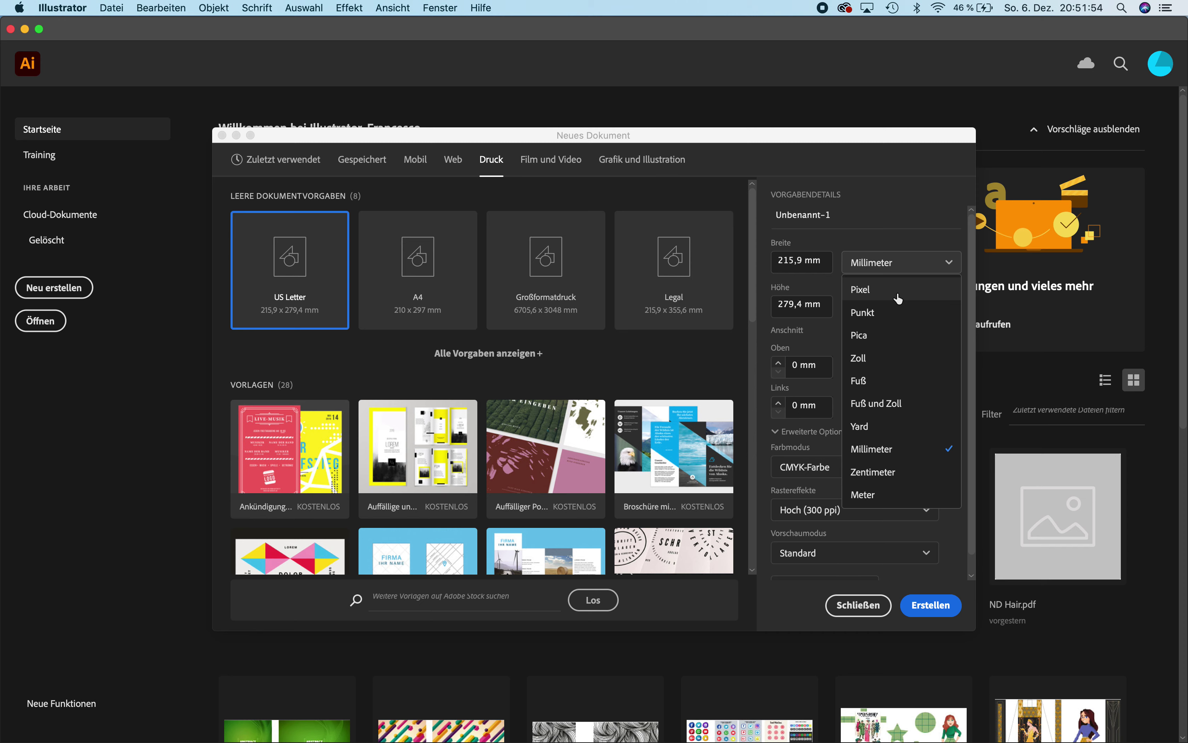
pyautogui.click(894, 226)
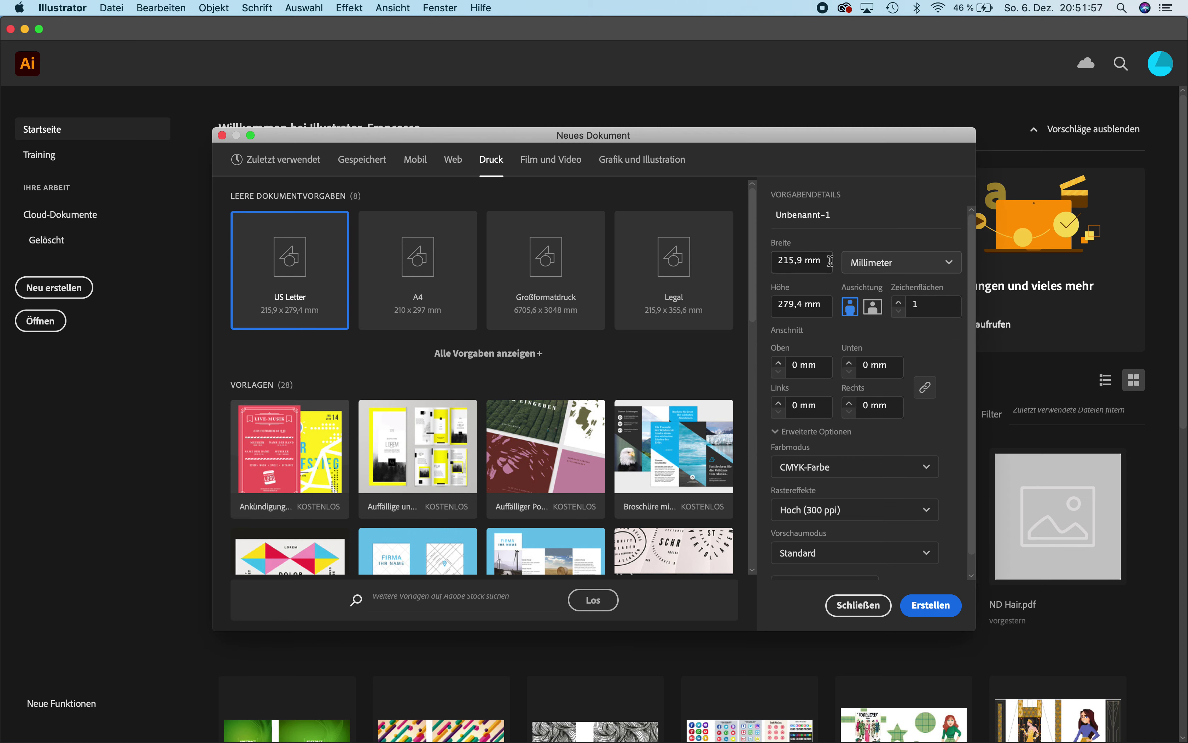
# - Enter 300 mm for both the Breite and Höhe of the new document
pyautogui.moveTo(830, 260); pyautogui.dragTo(757, 268)
pyautogui.write('300')
pyautogui.press('Tab')
pyautogui.press('Tab')
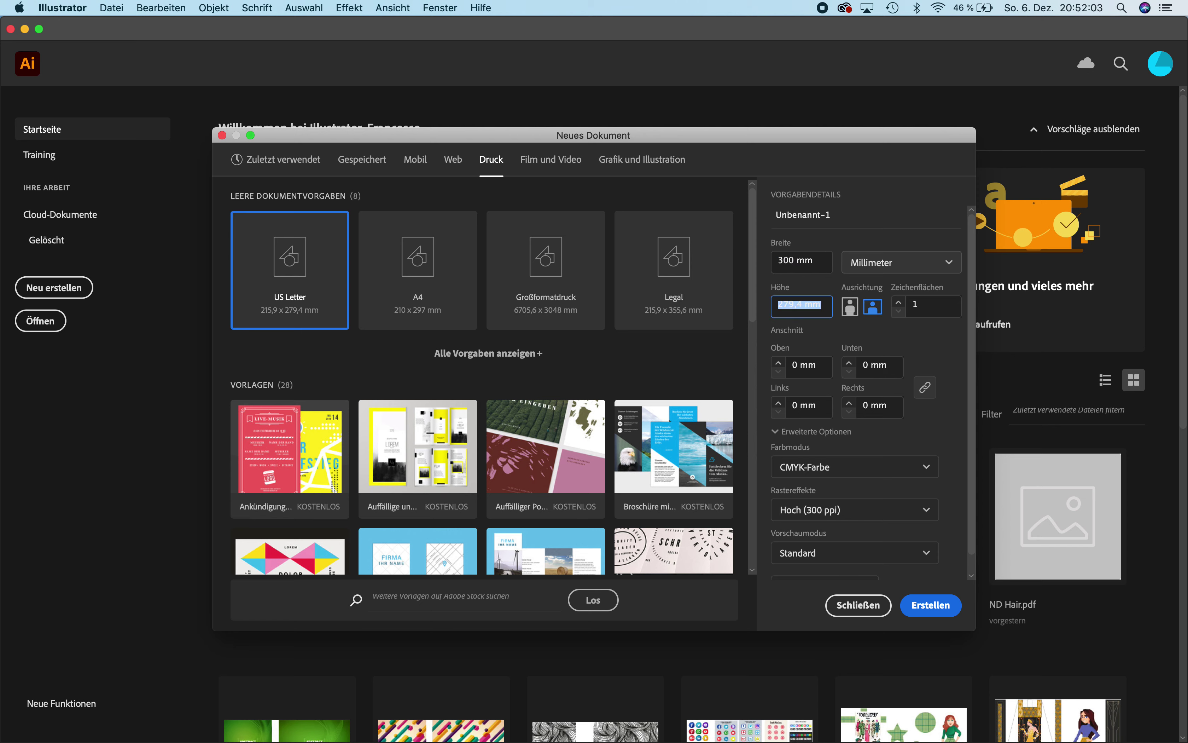
pyautogui.write('300')
pyautogui.scroll(-1, 951, 528)
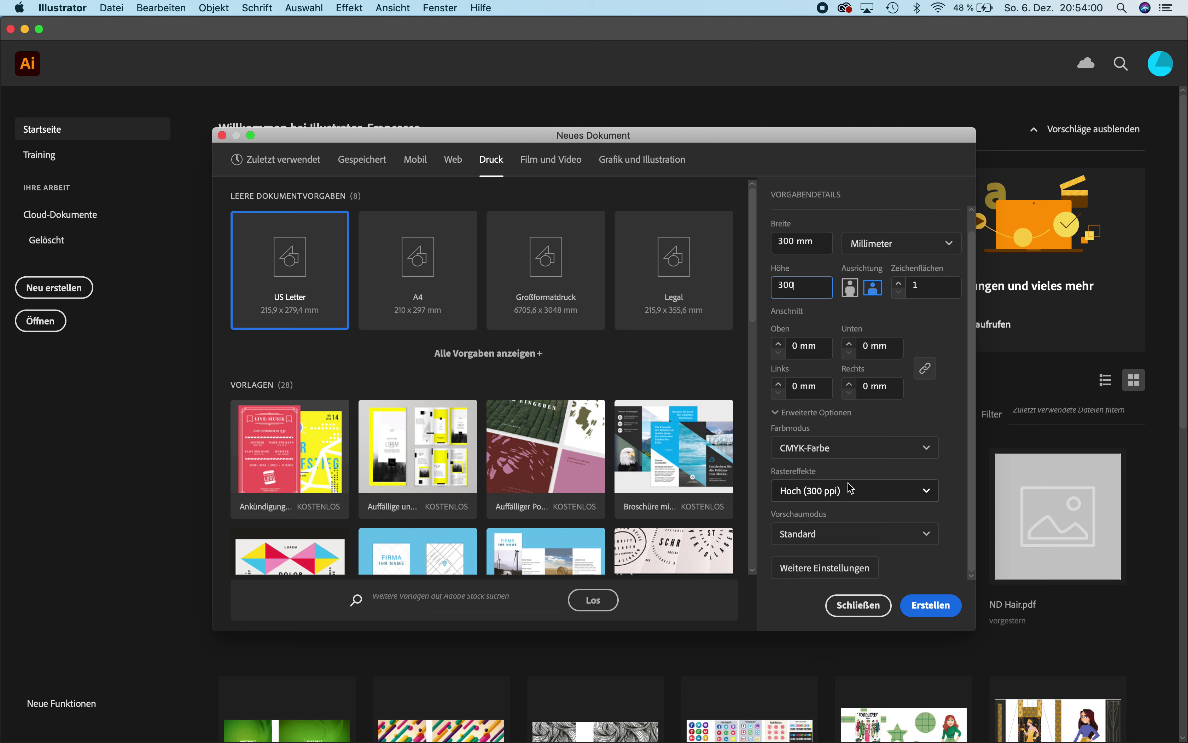
# - Open Weitere Einstellungen and create the 300 × 300 mm CMYK document
pyautogui.click(812, 575)
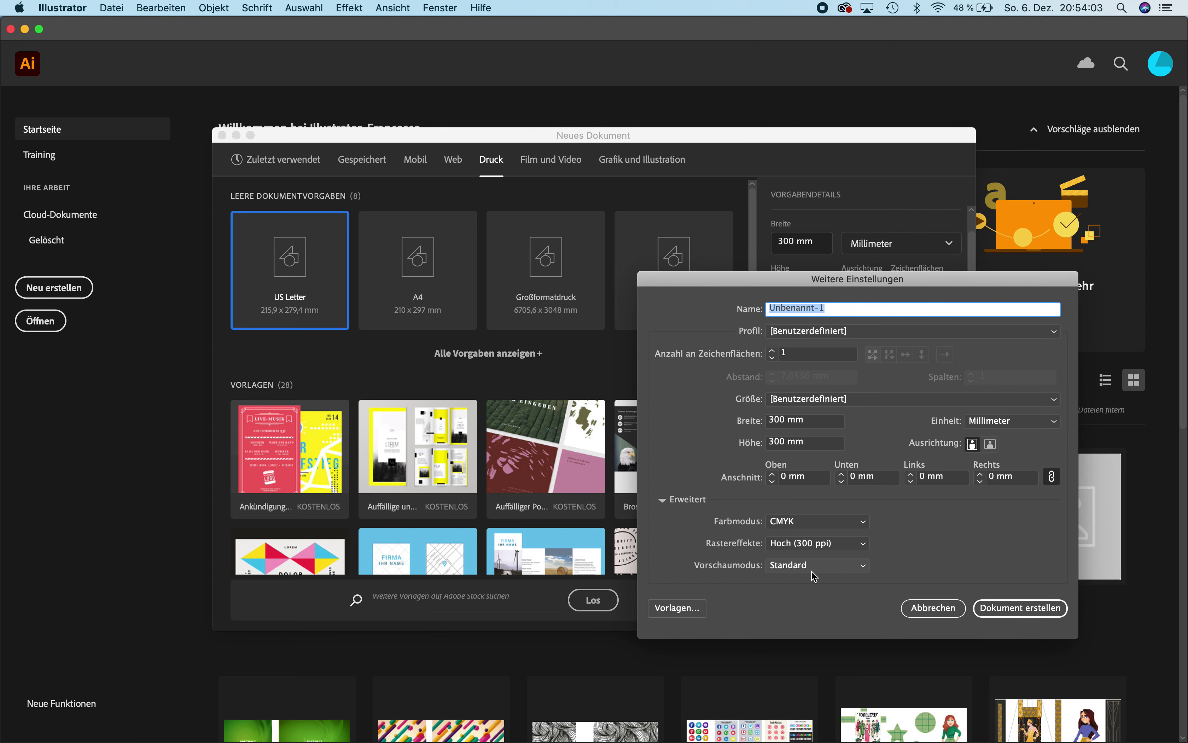
pyautogui.click(1011, 607)
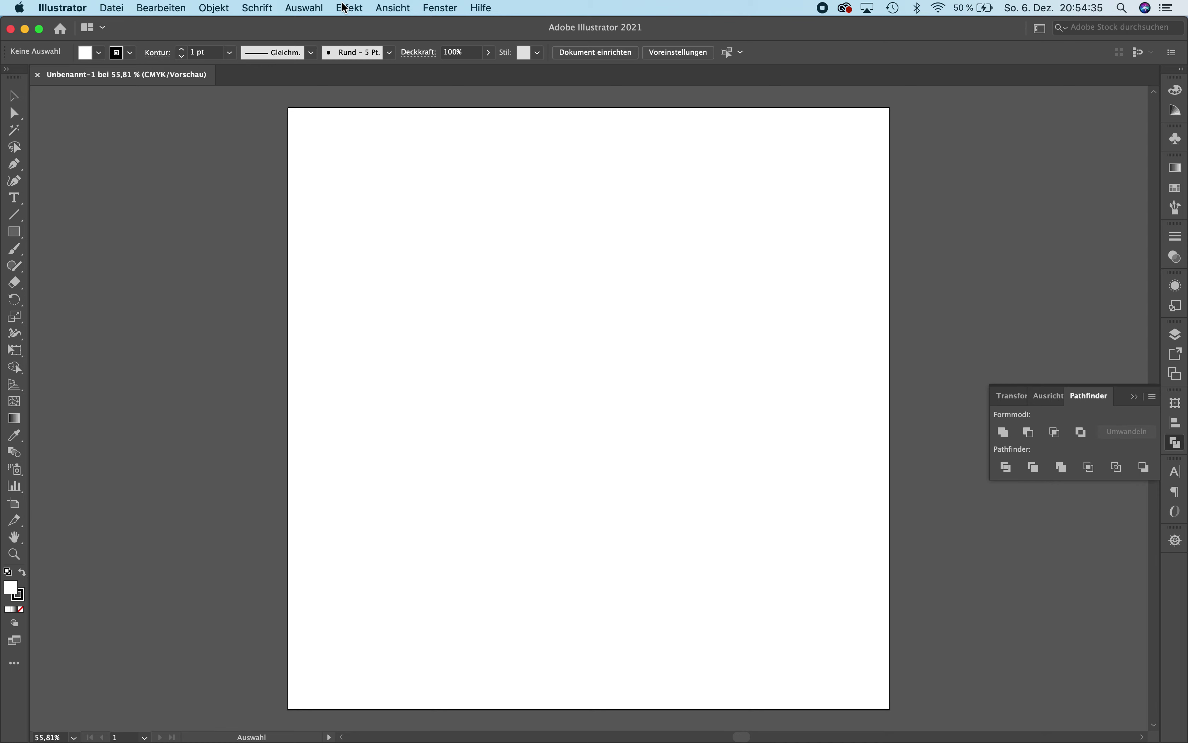
pyautogui.click(256, 7)
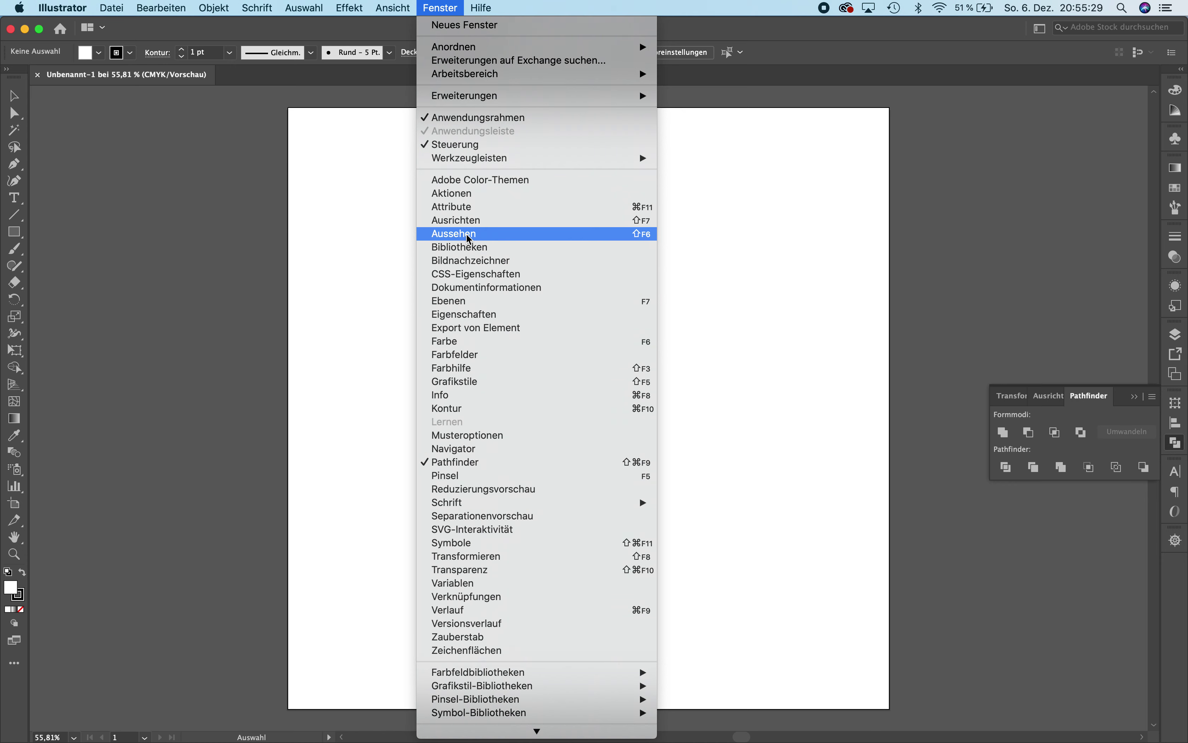
pyautogui.click(289, 319)
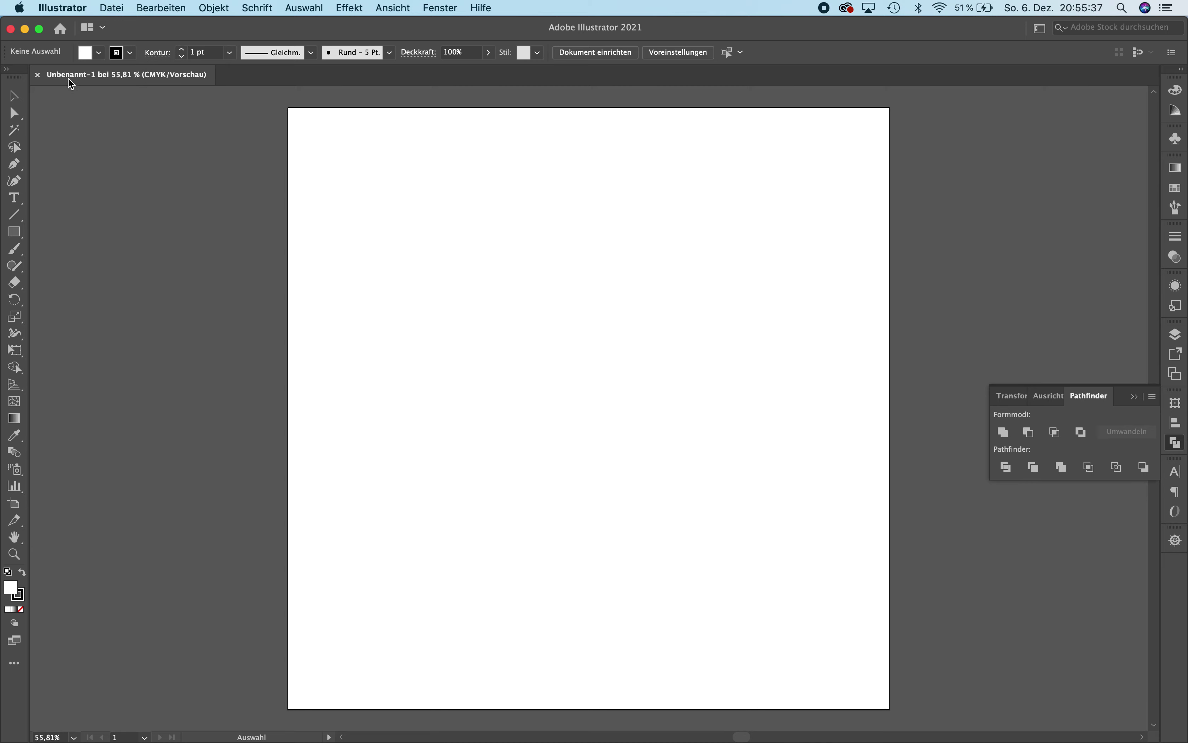
# - Try the Direct Selection and Type tools, ending on the Rectangle tool
pyautogui.click(14, 113)
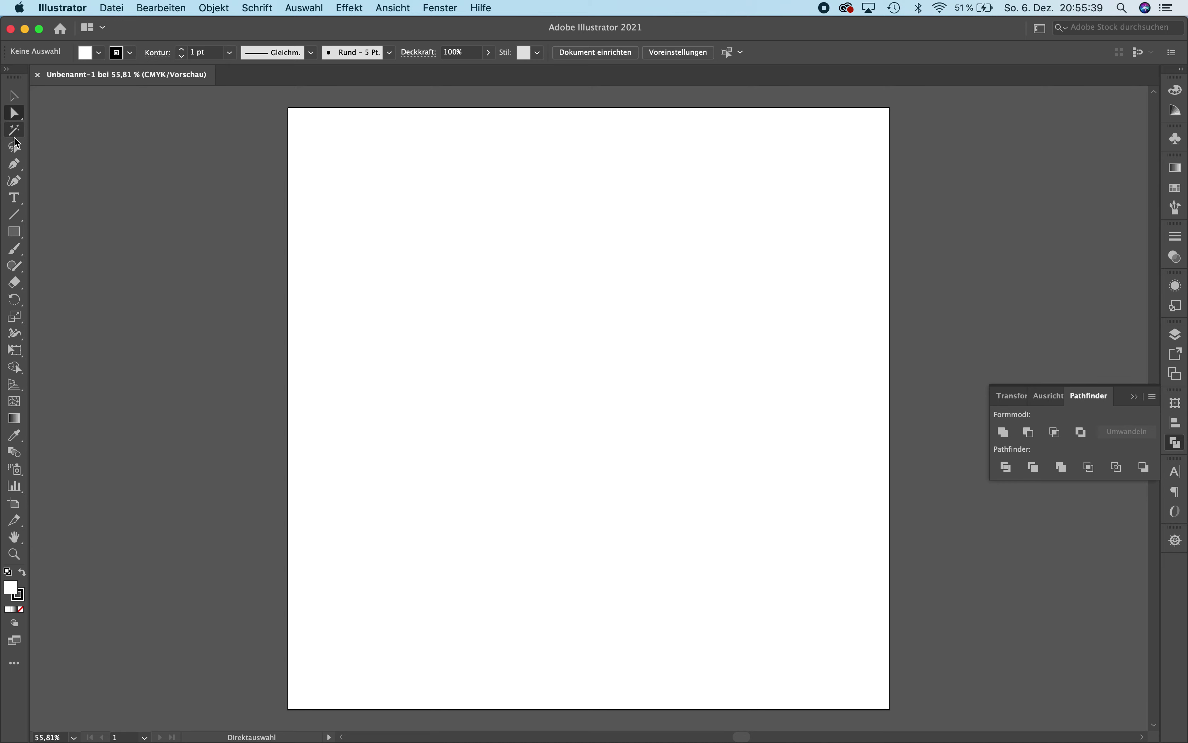
pyautogui.click(14, 198)
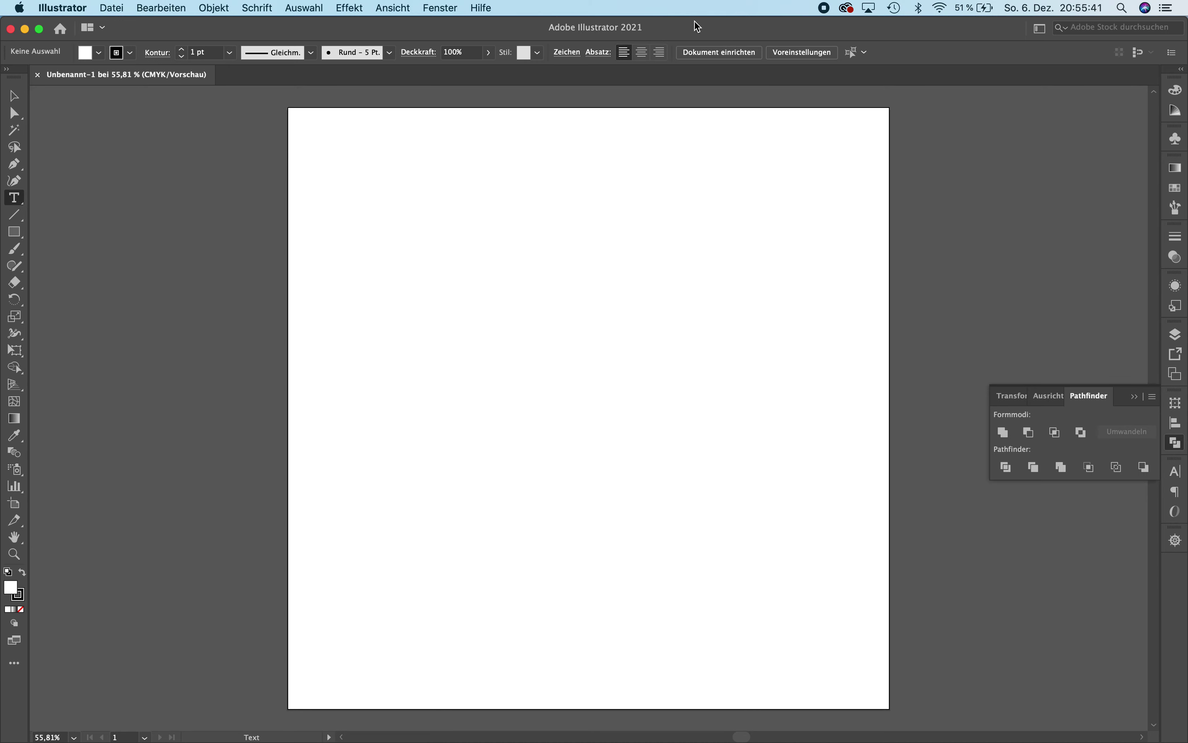
pyautogui.click(14, 232)
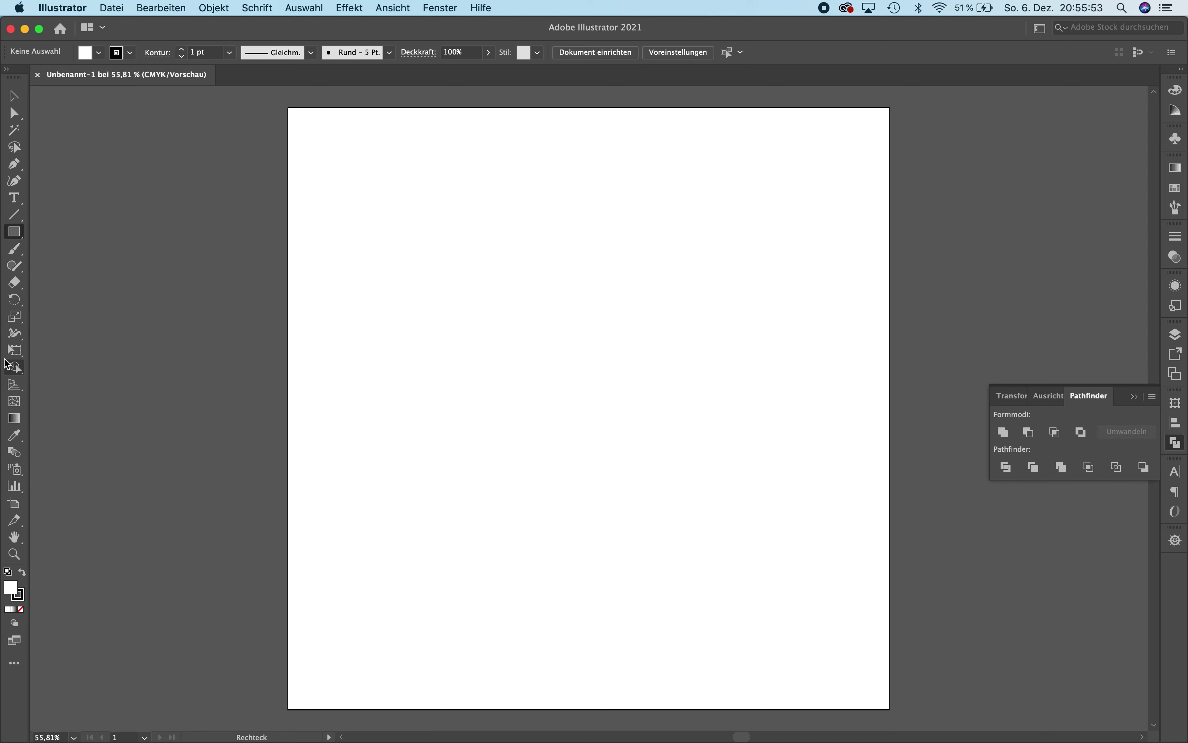
# - Toggle the toolbar between two columns and one column twice, ending single-column
pyautogui.click(8, 70)
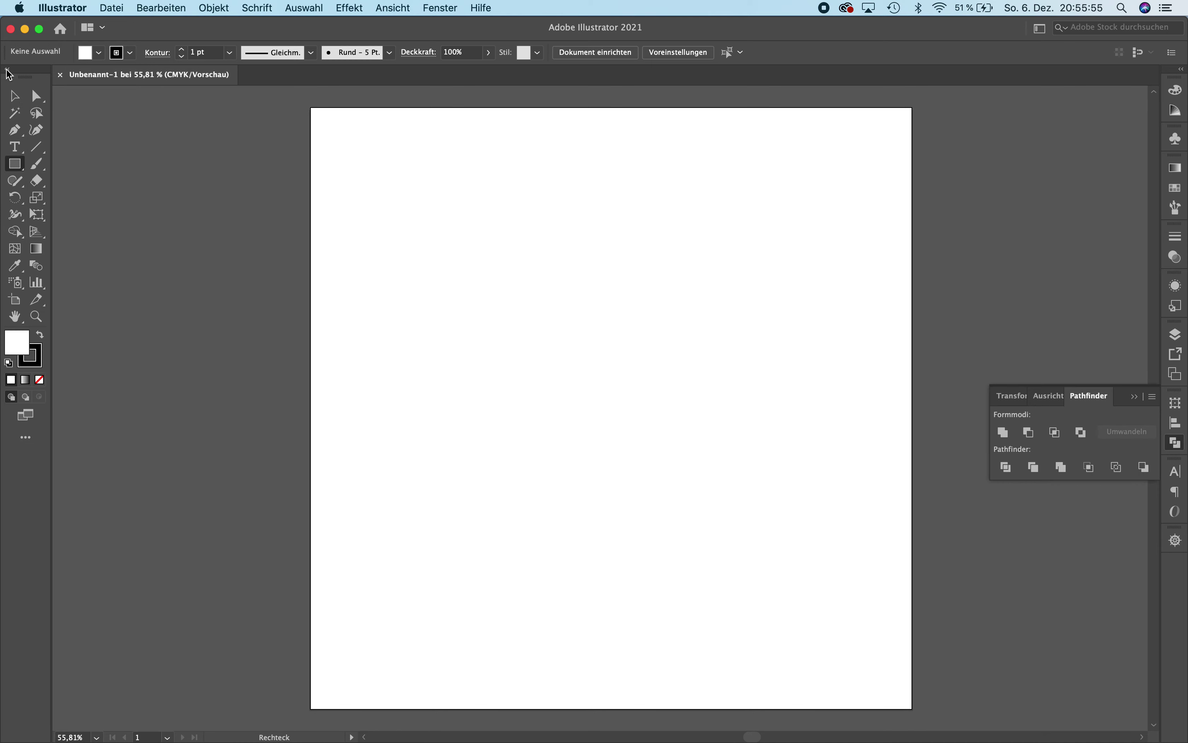
pyautogui.click(8, 71)
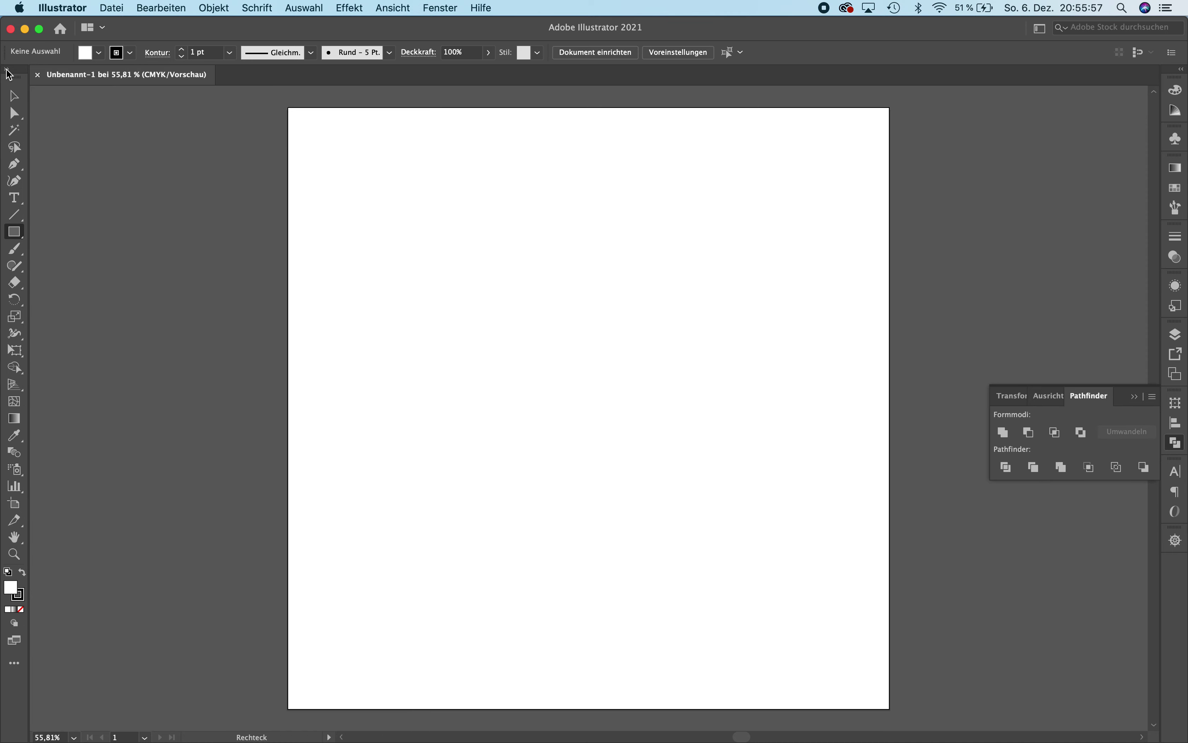
pyautogui.click(8, 71)
pyautogui.click(8, 71)
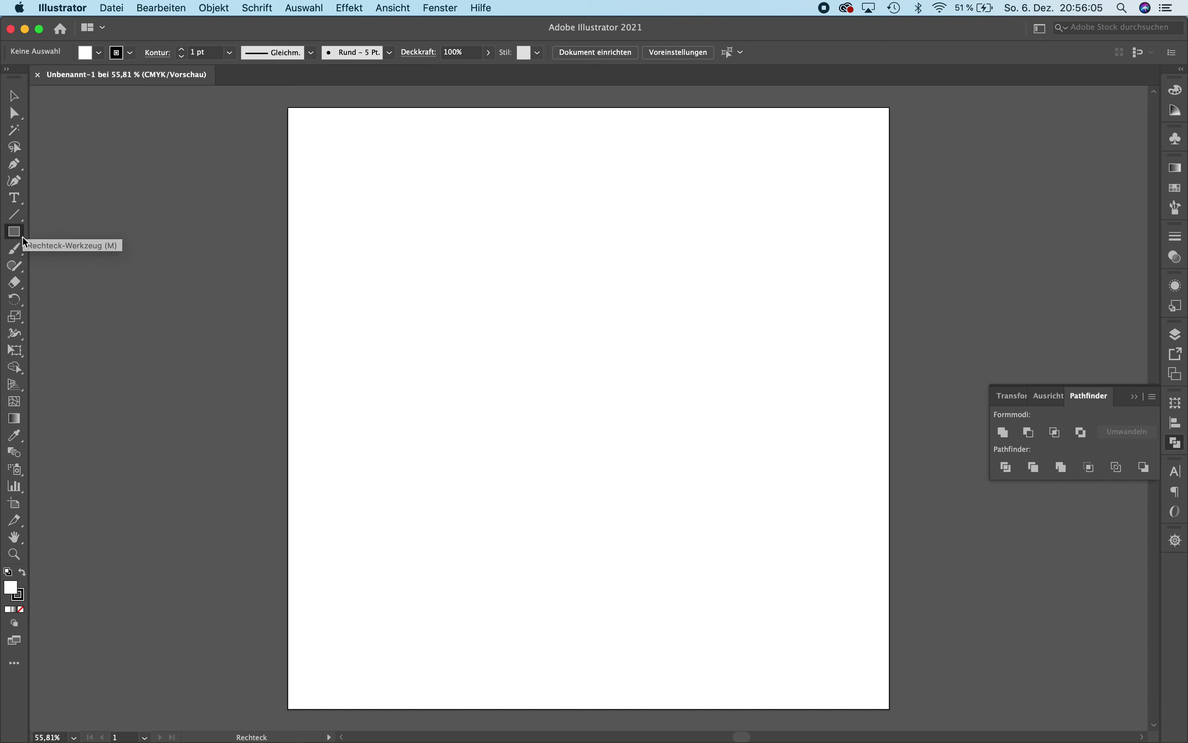
# - Activate the Shaper tool, view its flyout, and keep the normal screen mode
pyautogui.click(22, 270)
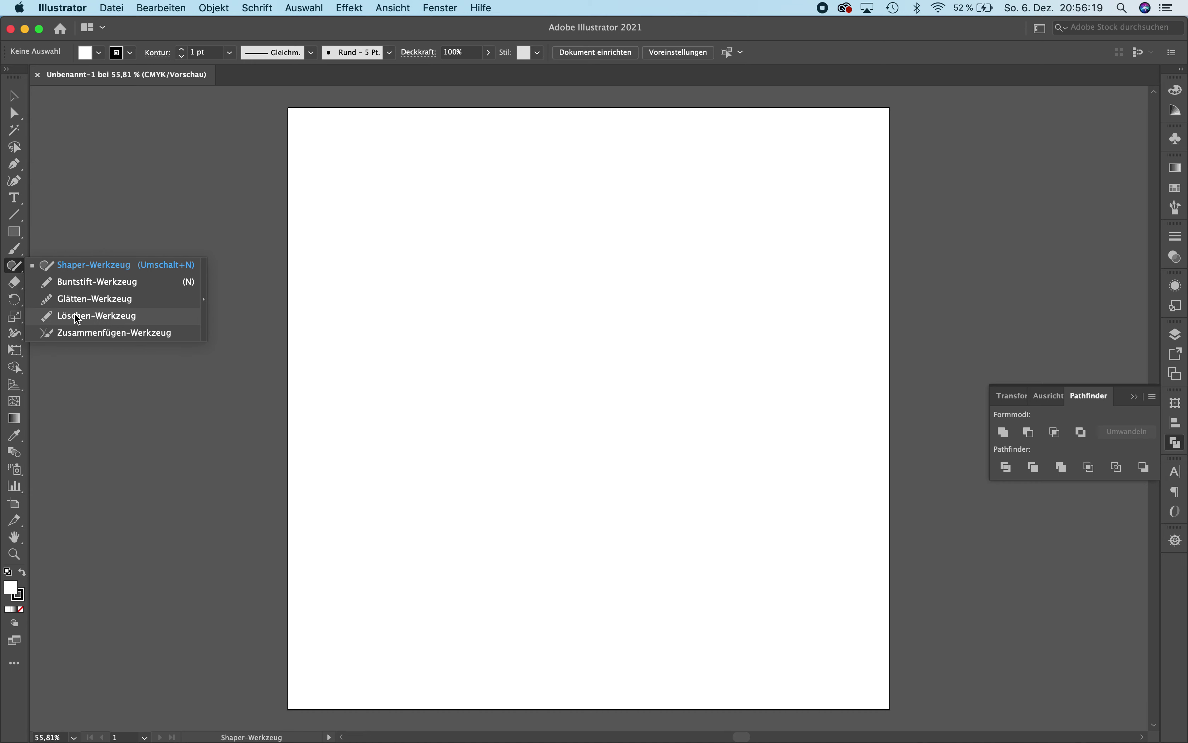
pyautogui.click(12, 269)
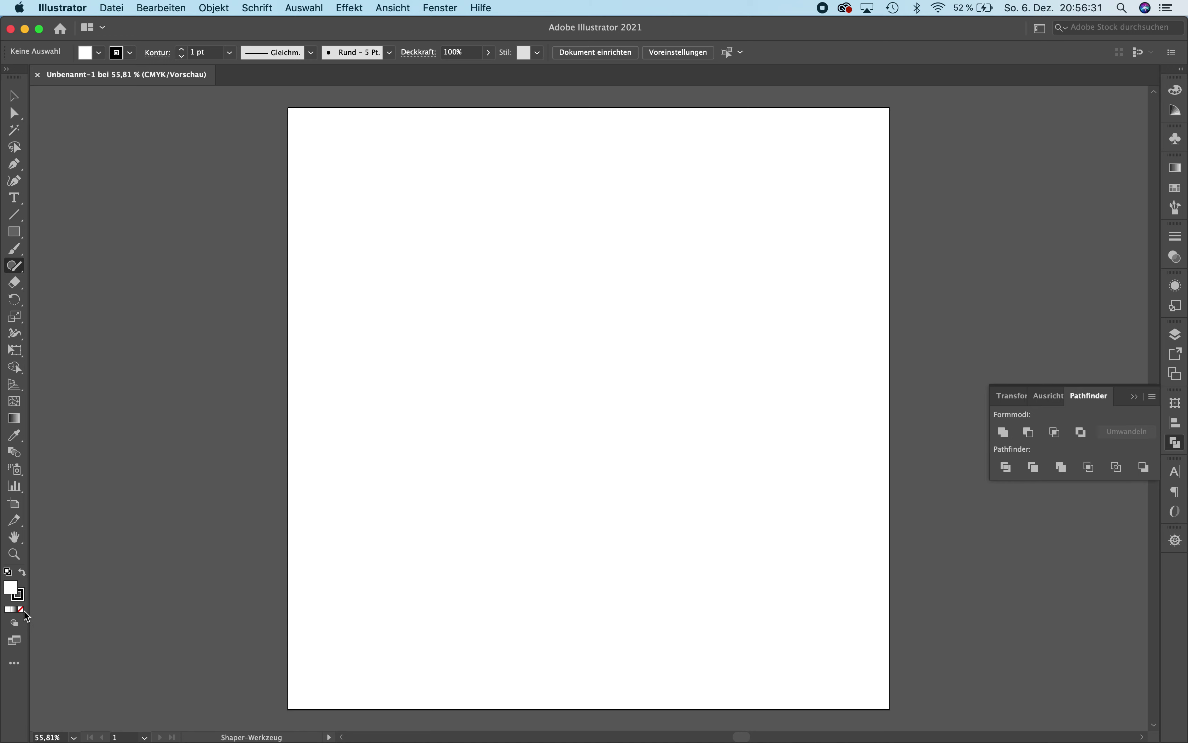
pyautogui.click(16, 642)
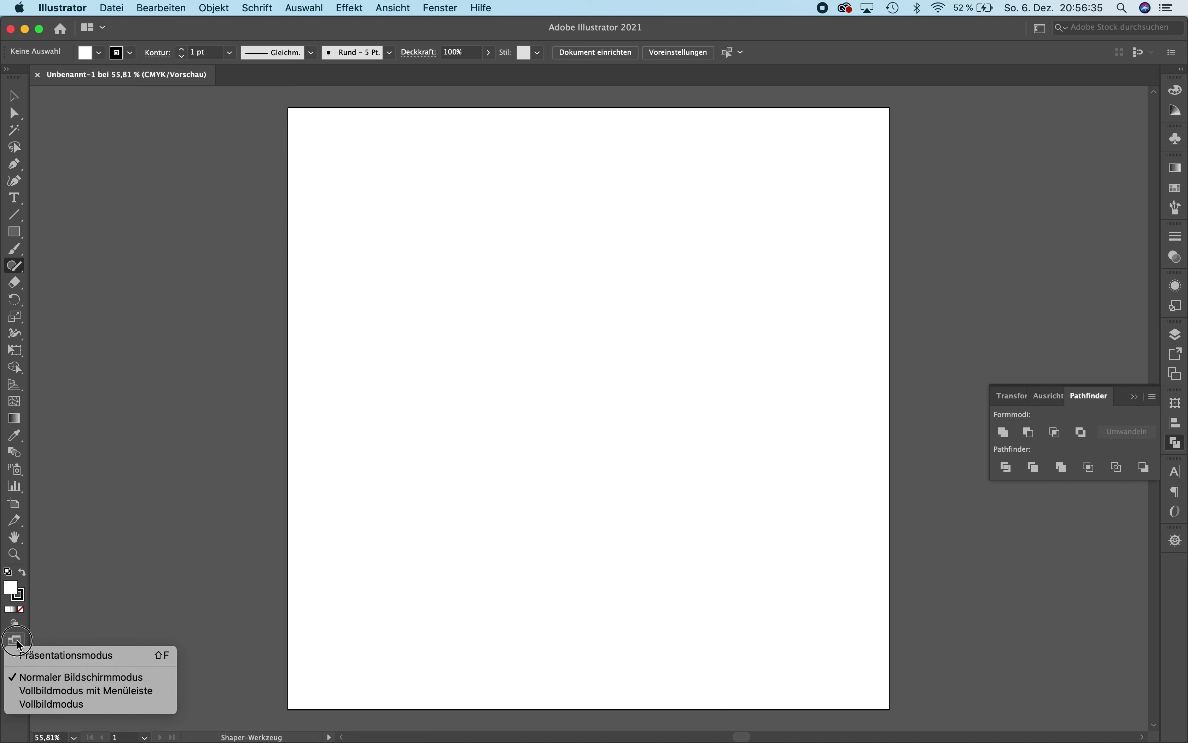
pyautogui.click(19, 645)
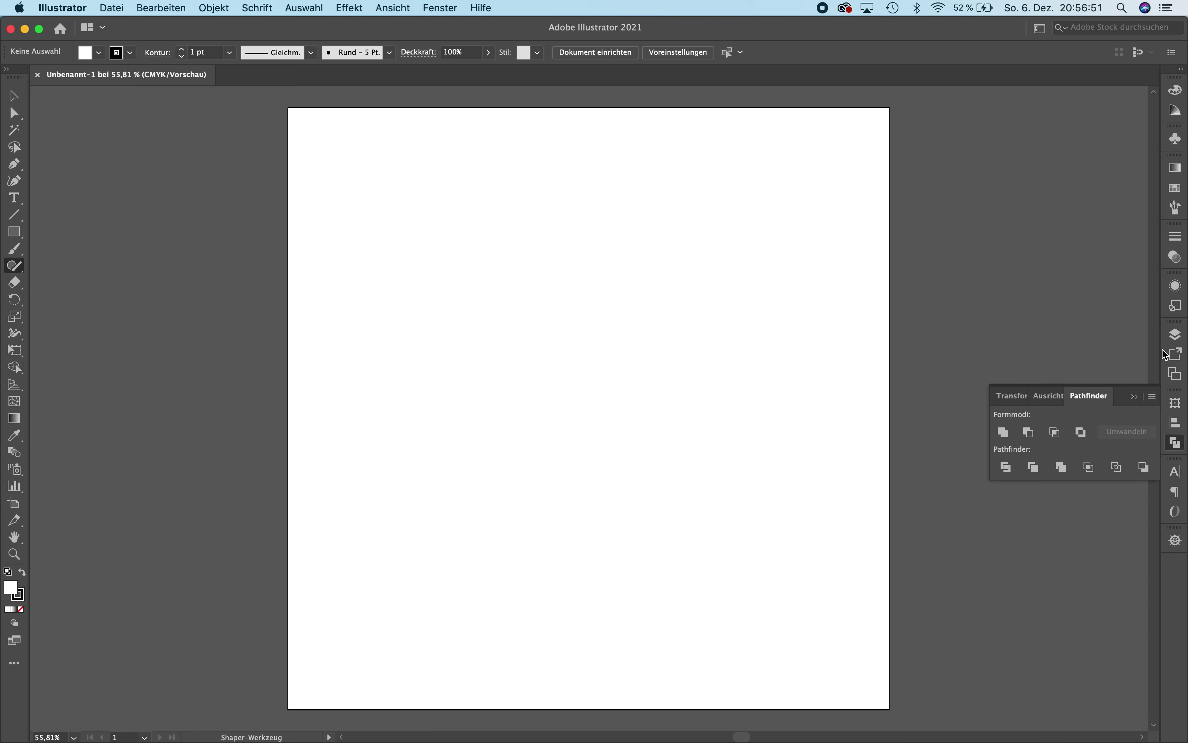
# - Close the floating Pathfinder panel group and widen the right dock to show panel names
pyautogui.click(1138, 397)
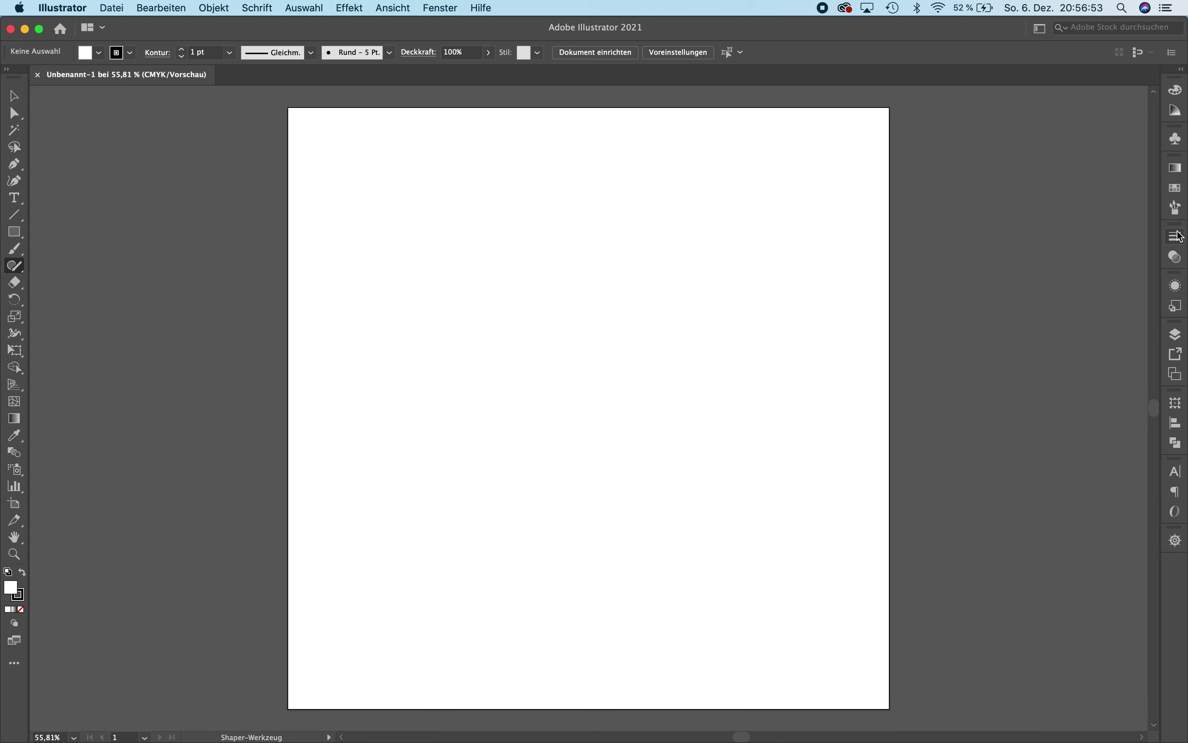
pyautogui.moveTo(1163, 153)
pyautogui.mouseDown()
pyautogui.moveTo(1053, 163)
pyautogui.moveTo(1114, 157)
pyautogui.moveTo(1069, 167)
pyautogui.mouseUp()
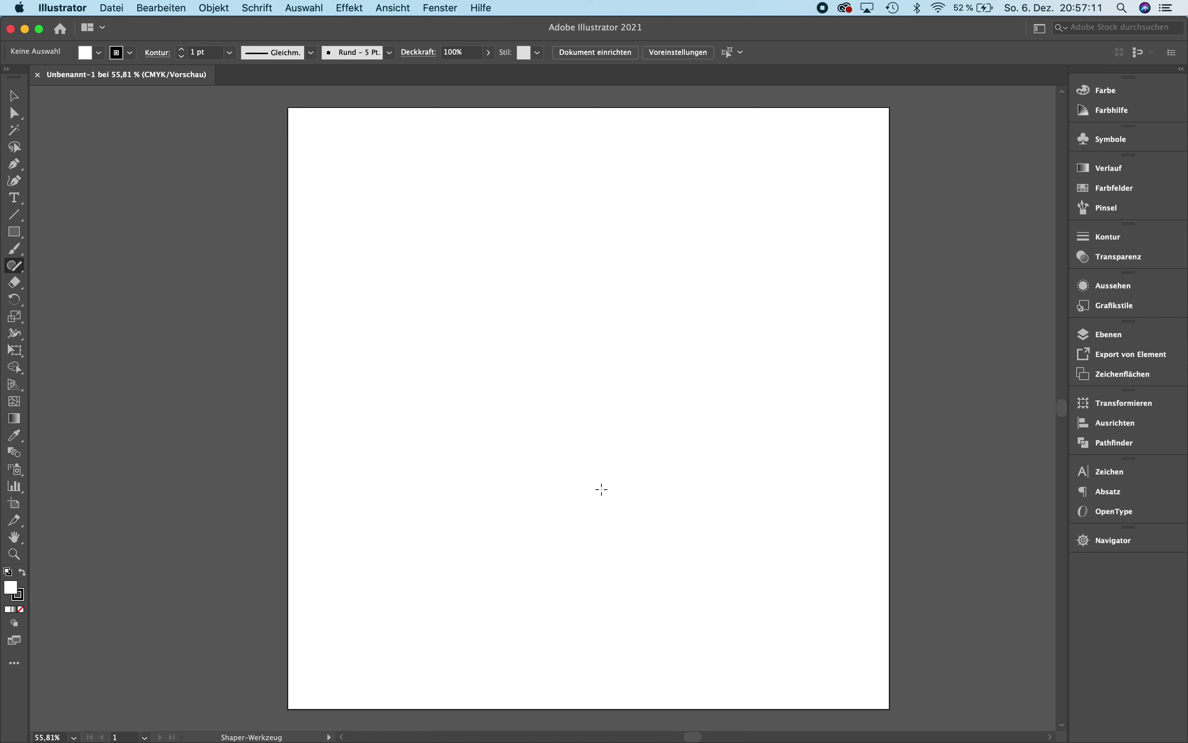
pyautogui.press('super')
pyautogui.press('super+minus')
pyautogui.press('super+minus')
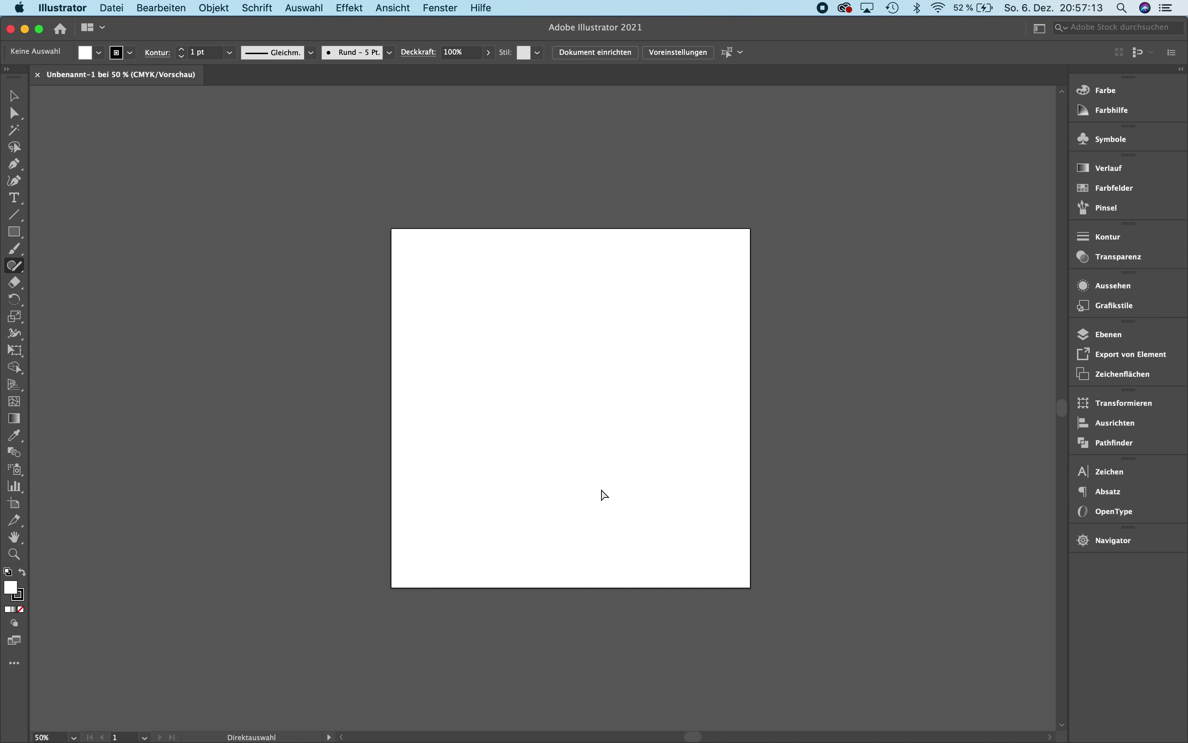
pyautogui.press('super+minus')
pyautogui.press('super+minus')
pyautogui.press('super+minus')
pyautogui.press('super+minus')
pyautogui.press('super+minus')
pyautogui.press('super+minus')
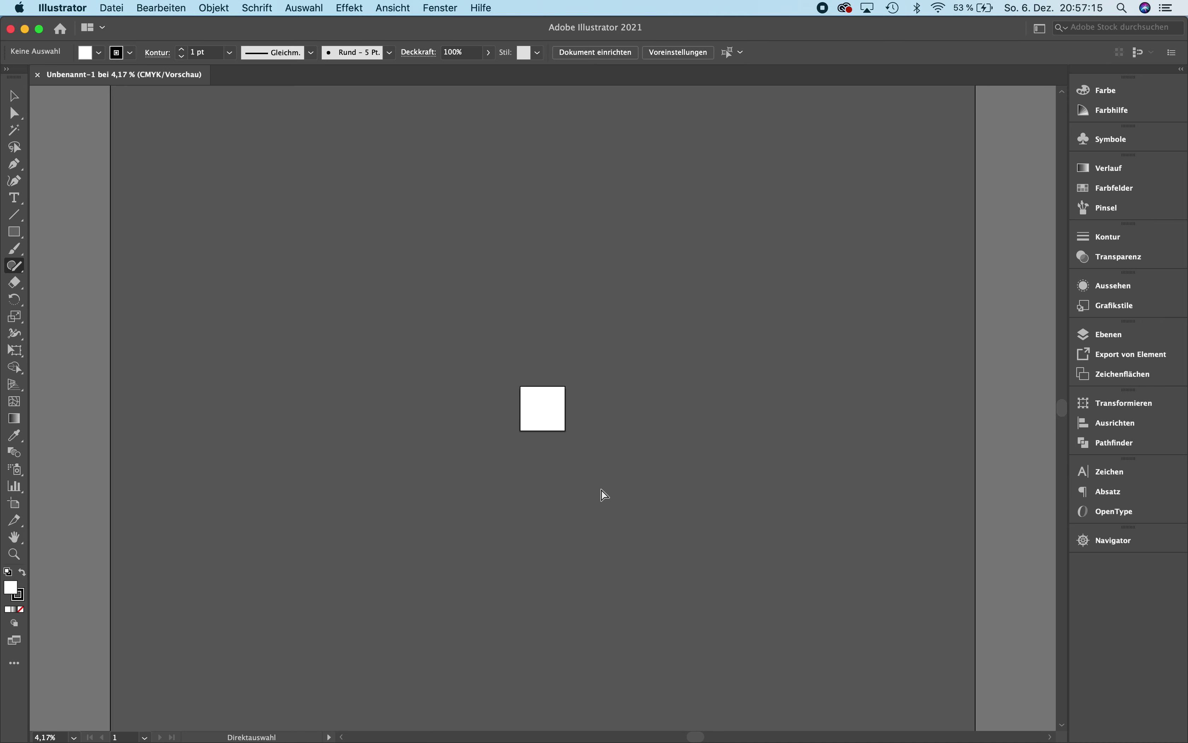
pyautogui.press('super+minus')
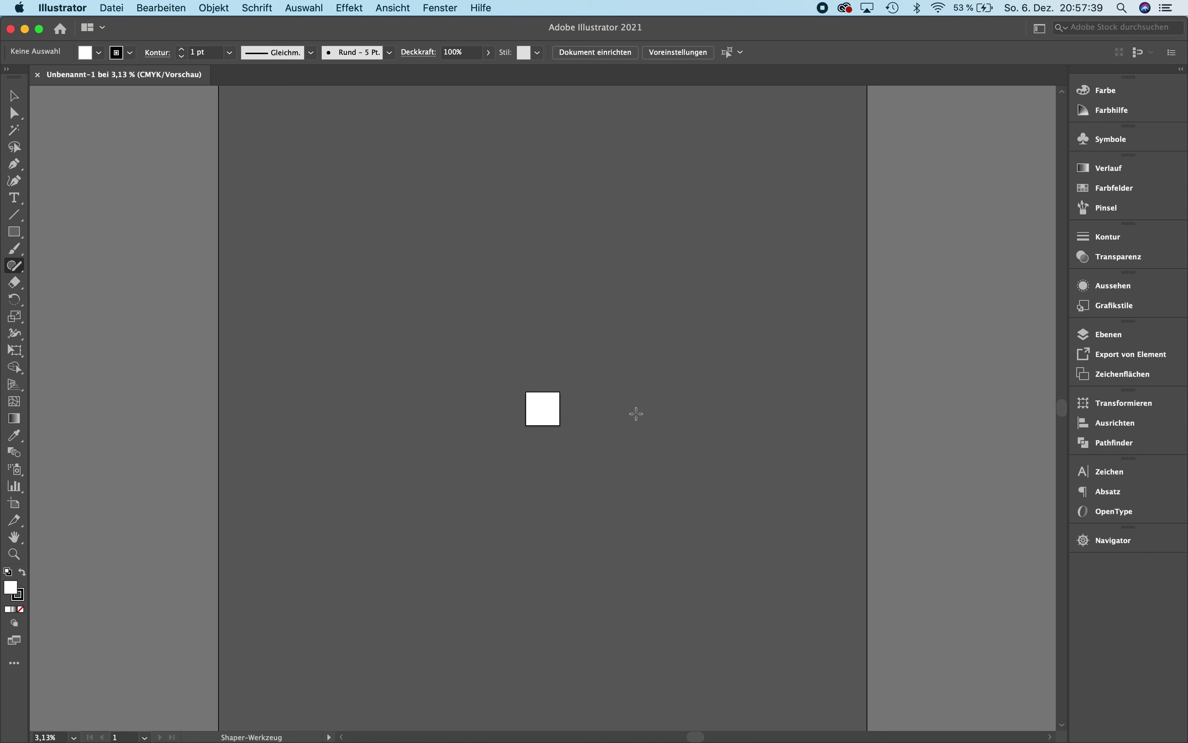
pyautogui.press('super+plus')
pyautogui.press('super+plus')
pyautogui.press('super+plus')
pyautogui.press('super+plus')
pyautogui.press('super+plus')
pyautogui.press('super+plus')
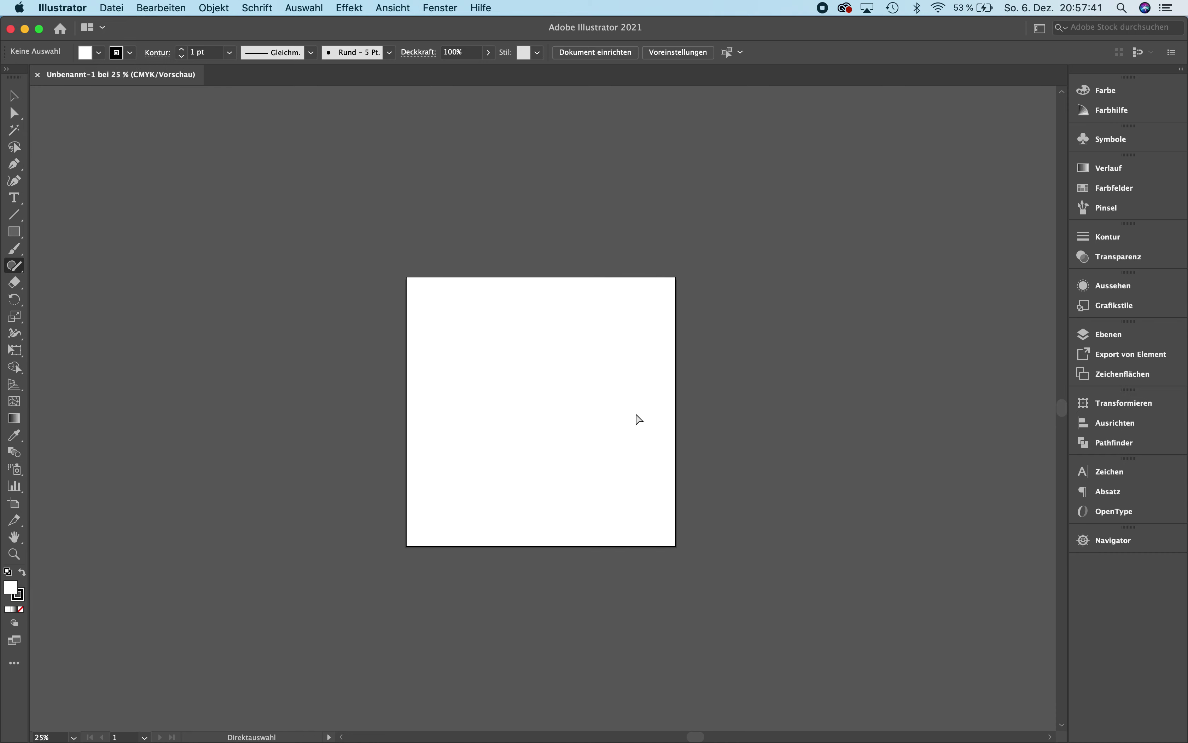
pyautogui.press('super+plus')
pyautogui.hscroll(2, 637, 413)
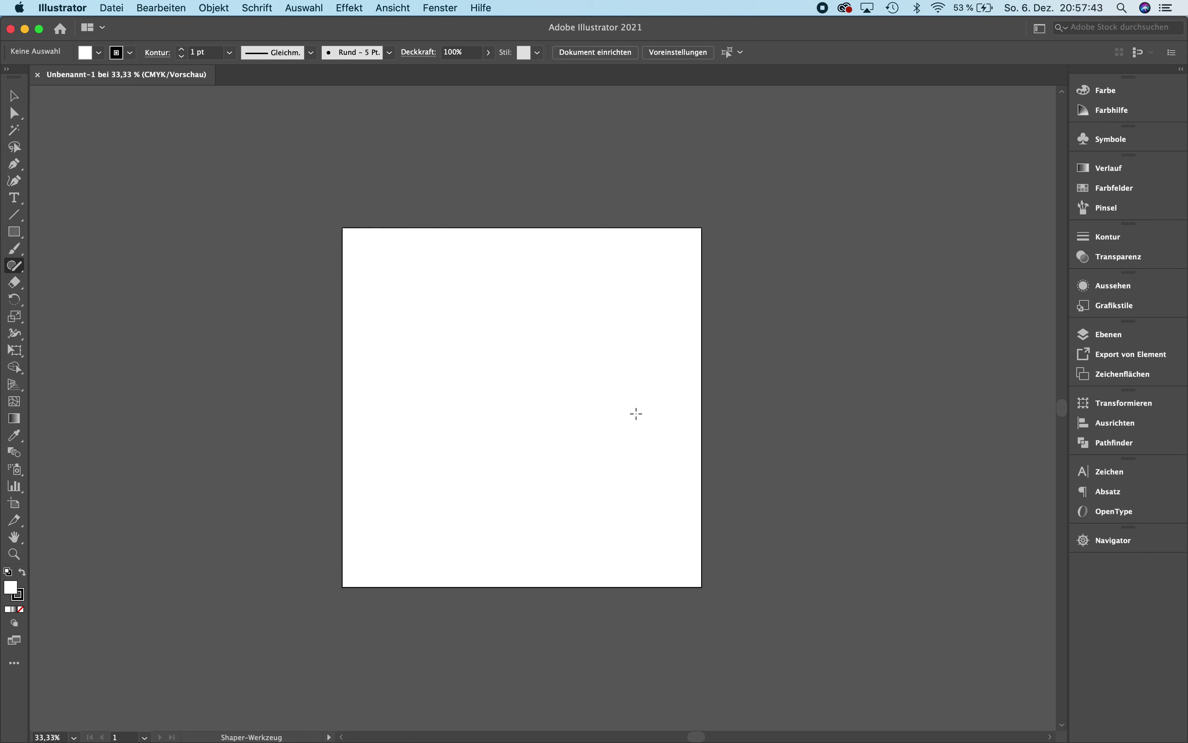
pyautogui.hscroll(3, 636, 414)
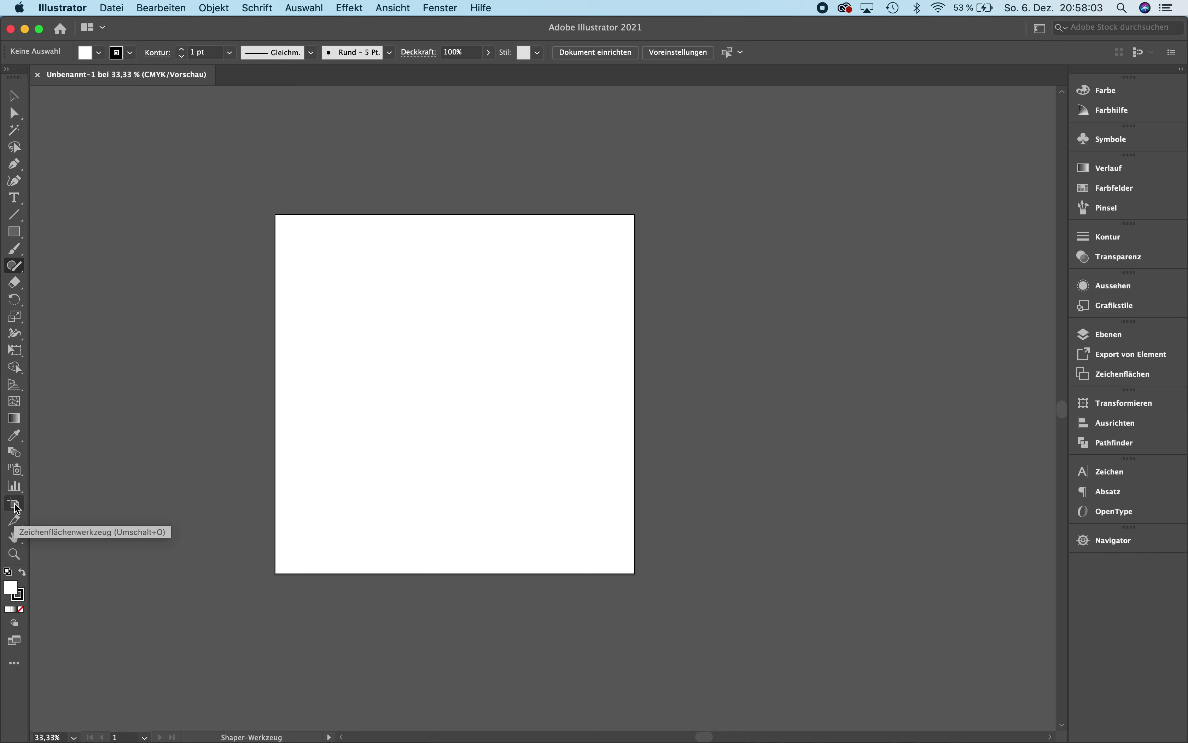
# - With the Artboard tool, drag the artboard wider, then undo that change
pyautogui.click(16, 509)
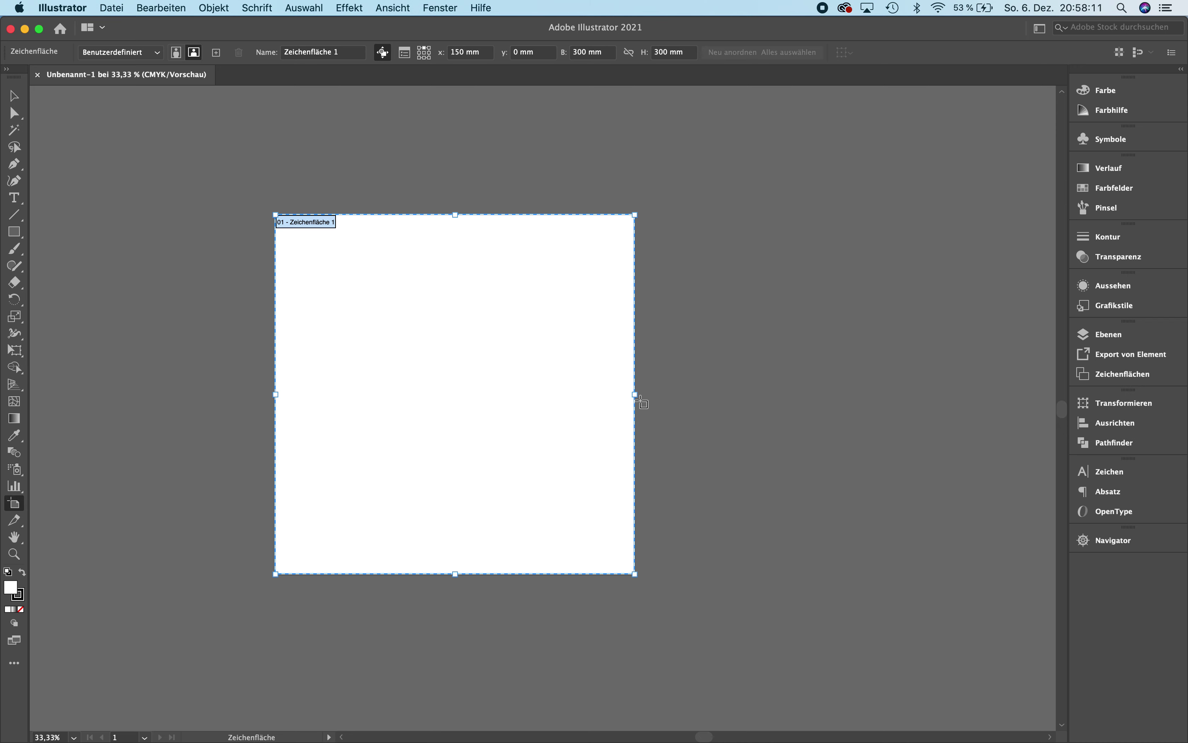
pyautogui.moveTo(634, 394); pyautogui.dragTo(701, 393)
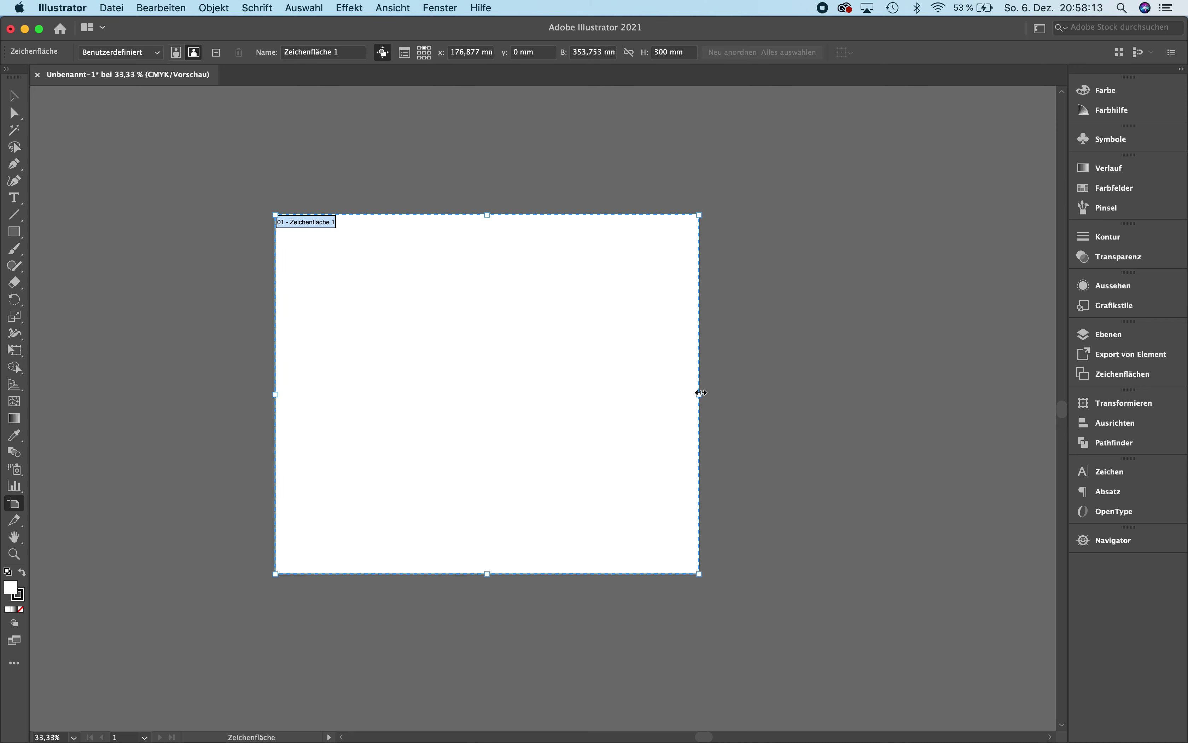
pyautogui.press('super')
pyautogui.press('super+z')
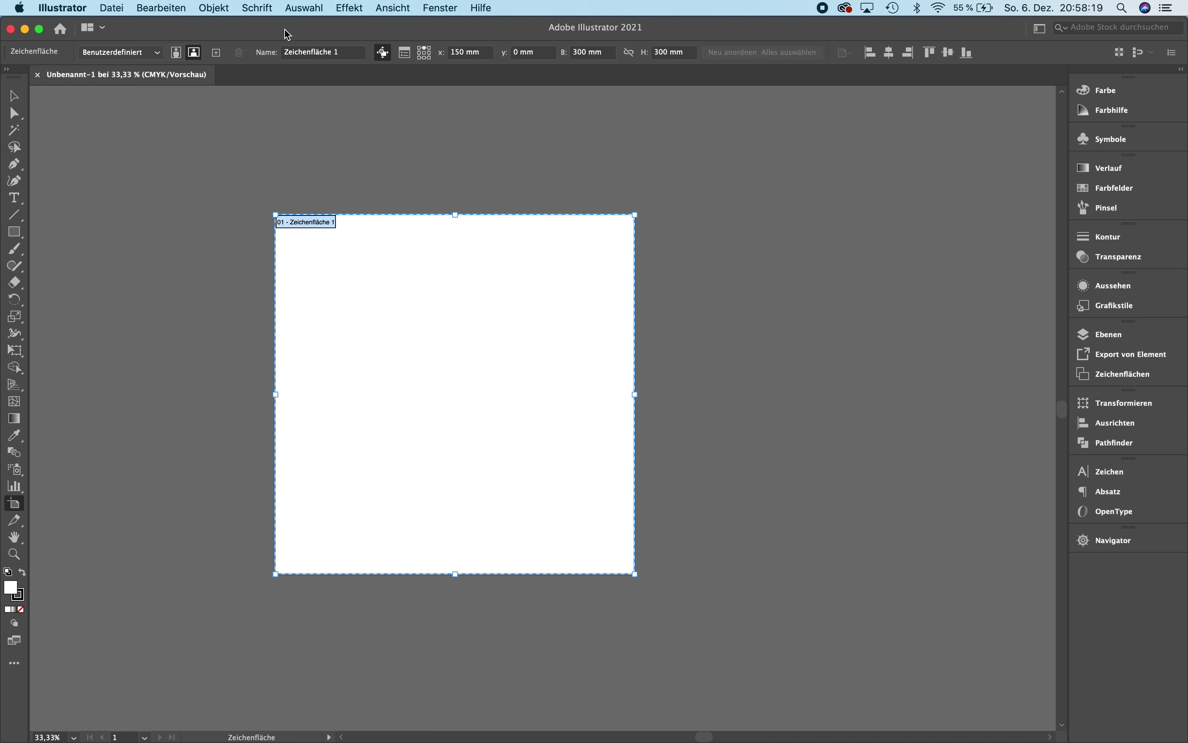
# - Set the artboard width to 400 mm and switch orientation to portrait and back to landscape
pyautogui.click(604, 52)
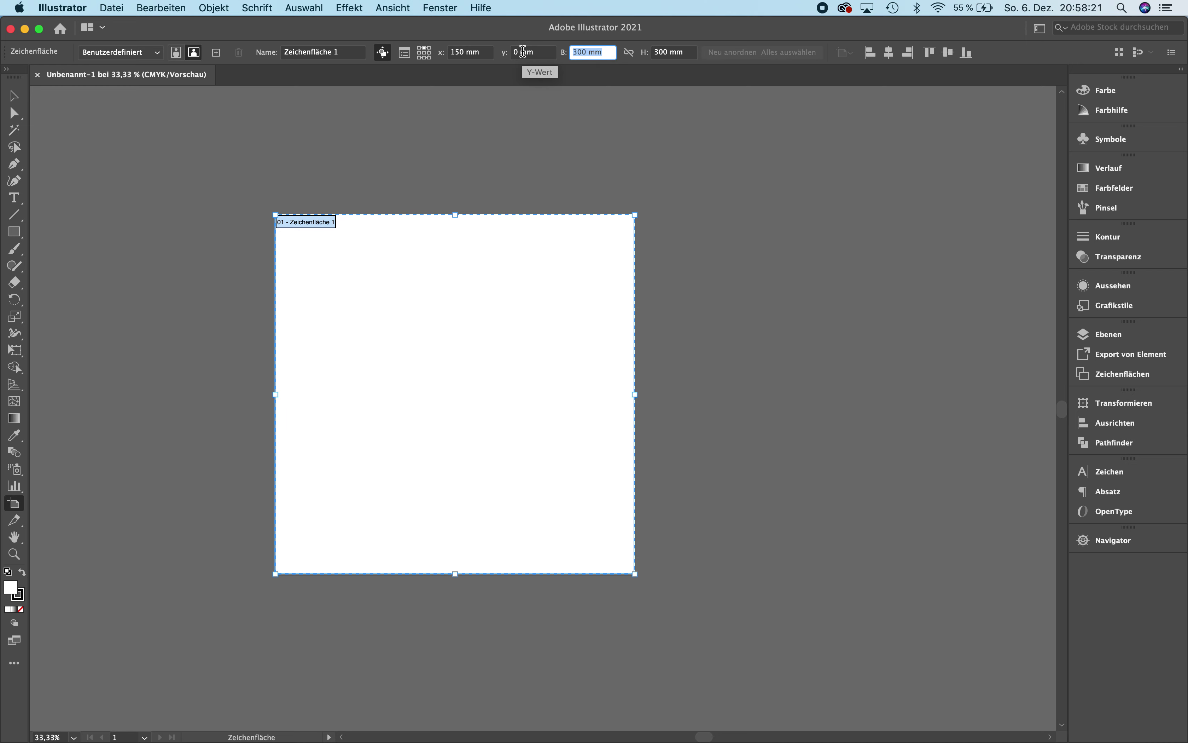
pyautogui.write('400')
pyautogui.press('Tab')
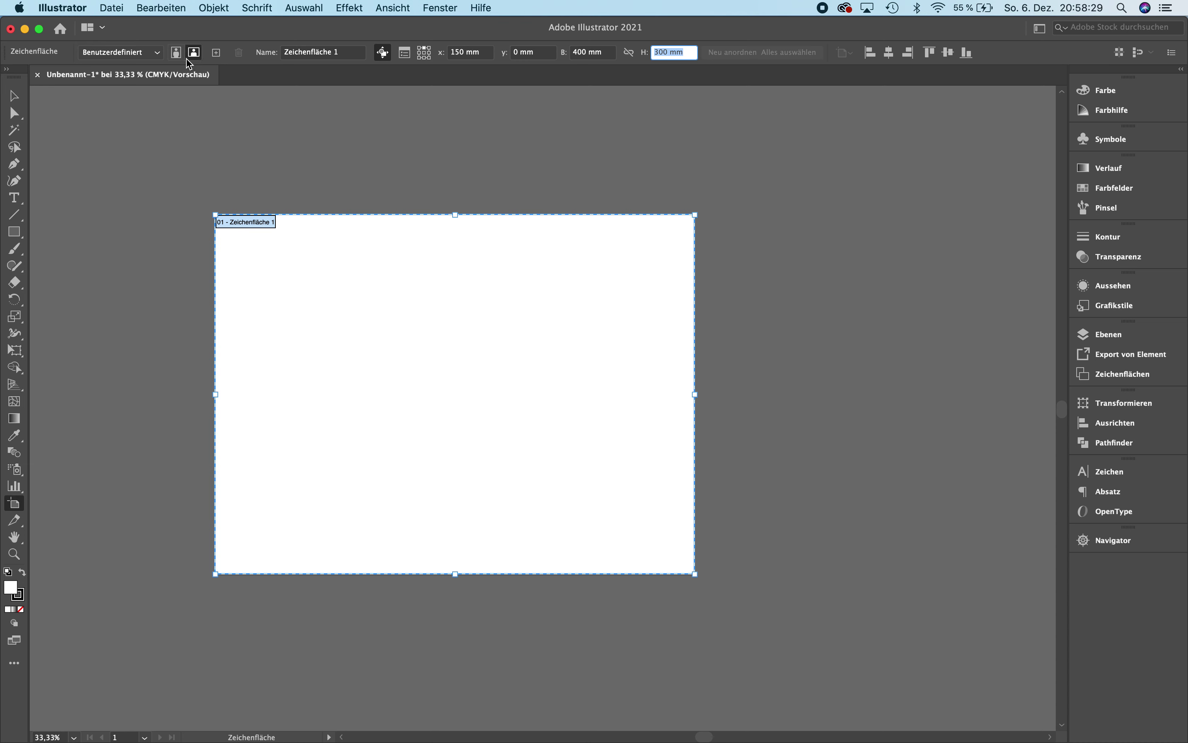
pyautogui.click(176, 57)
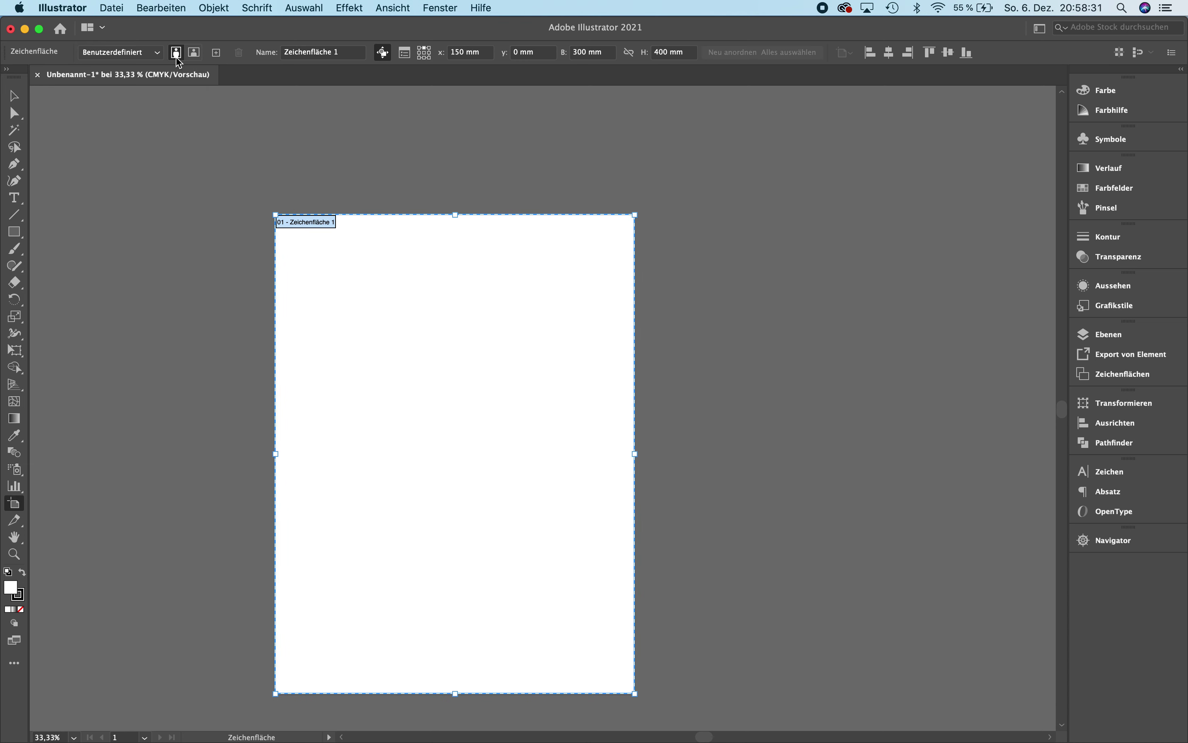
pyautogui.click(193, 58)
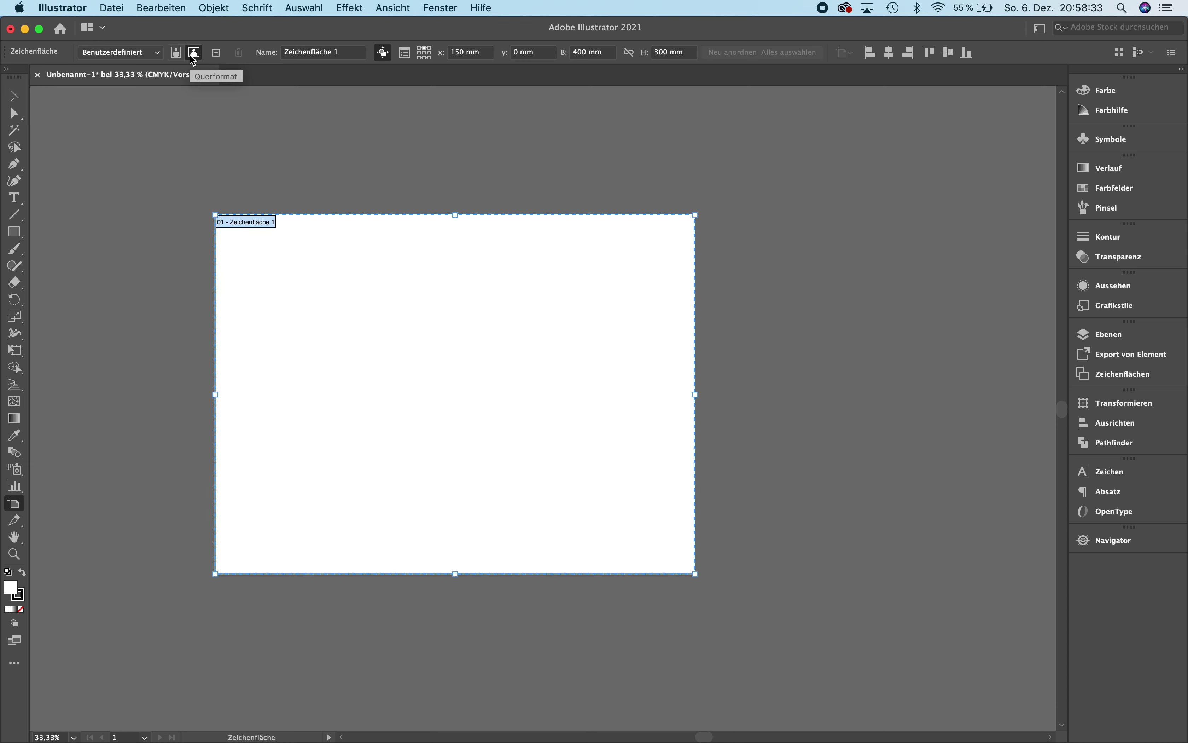
# - Enter 'Blatt 1' as the artboard name in the control bar
pyautogui.click(340, 51)
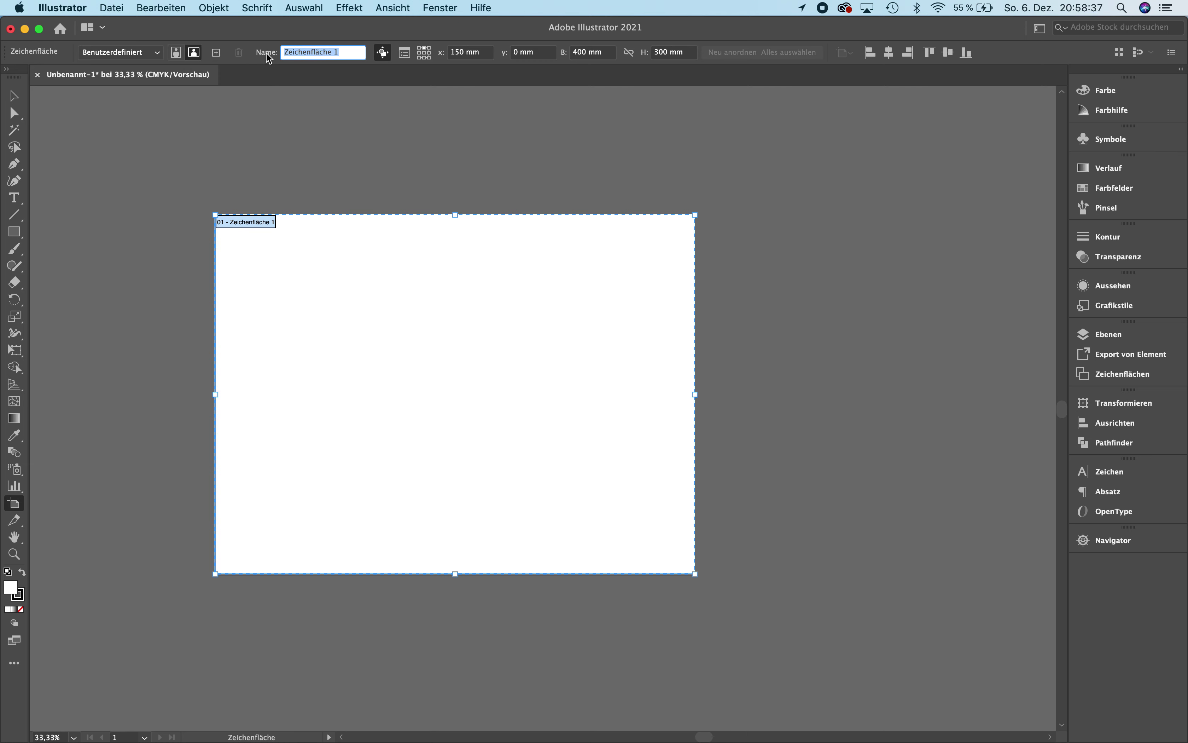
pyautogui.write('Bla')
pyautogui.write('tt 1')
pyautogui.press('Tab')
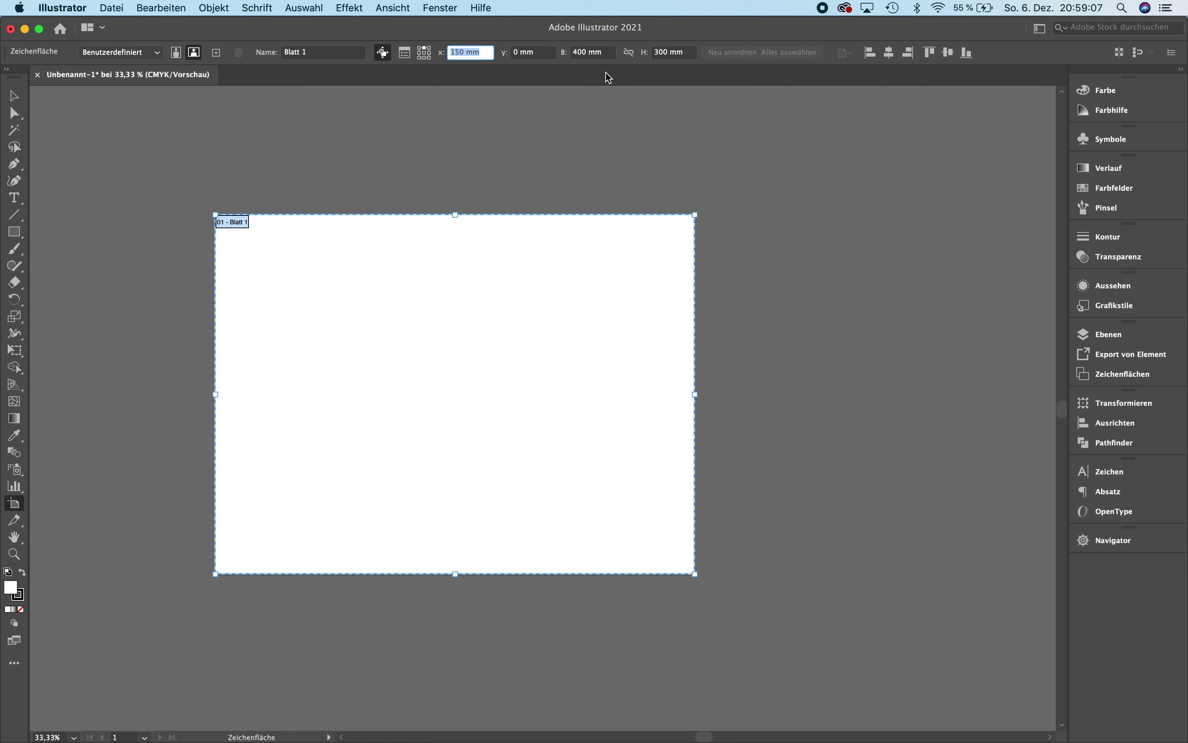
# - Restore Blatt 1 to a 300 mm square and add a second artboard, Zeichenfläche 2
pyautogui.click(610, 53)
pyautogui.write('39')
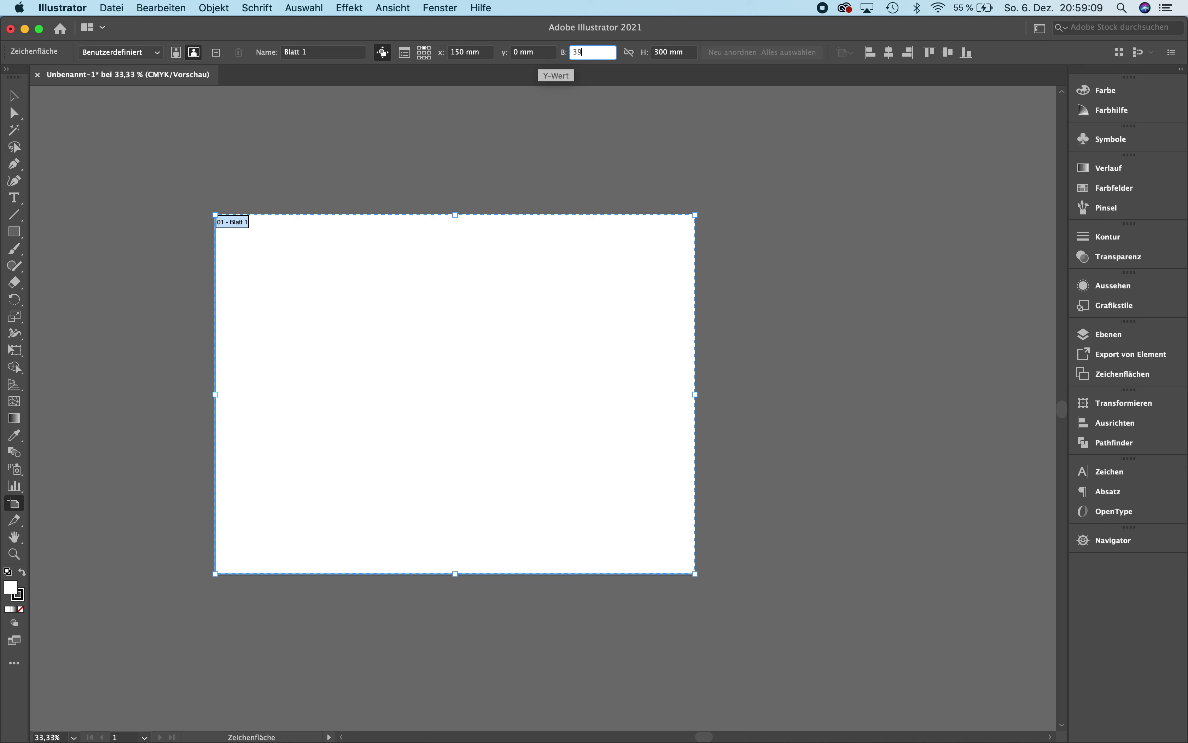
pyautogui.write('0')
pyautogui.press('Tab')
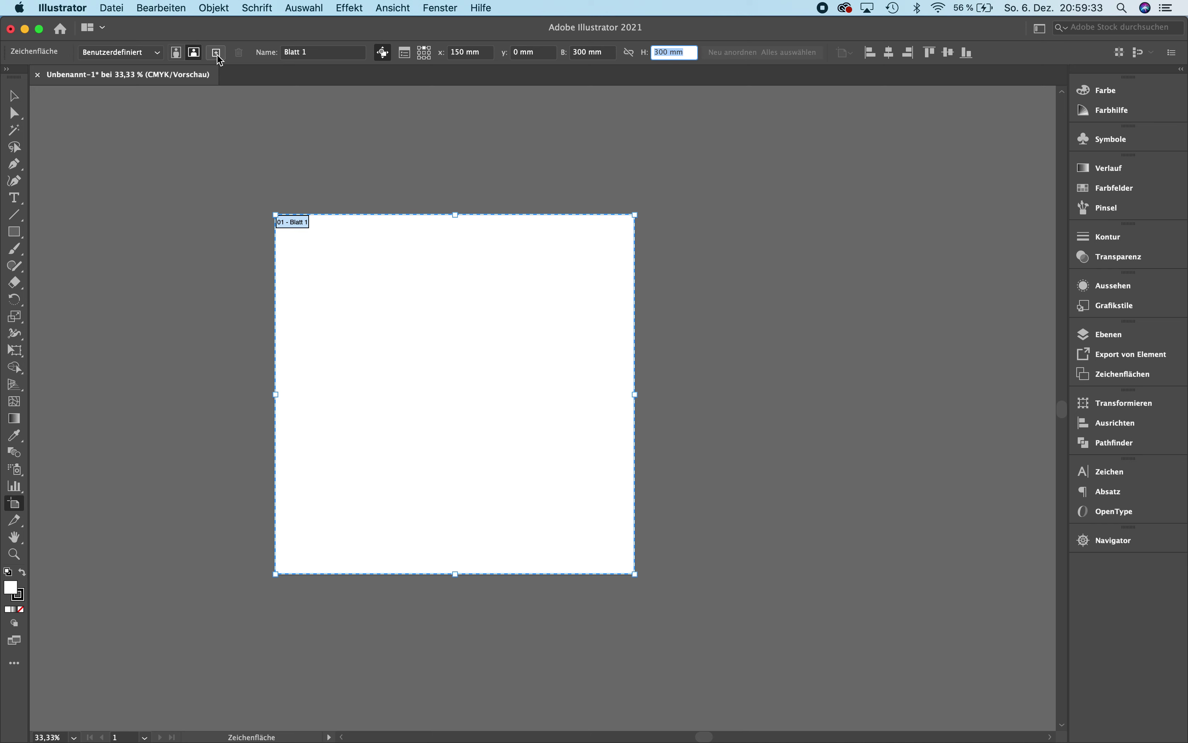
pyautogui.click(216, 52)
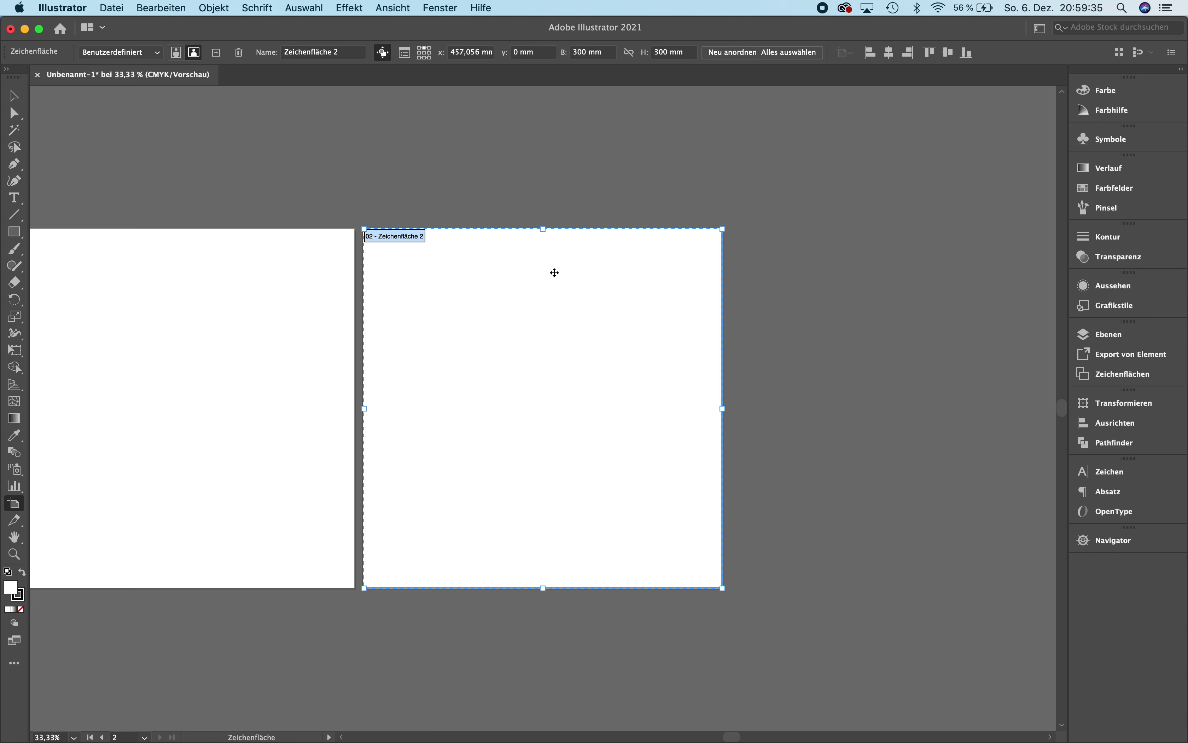
pyautogui.hscroll(-3, 554, 273)
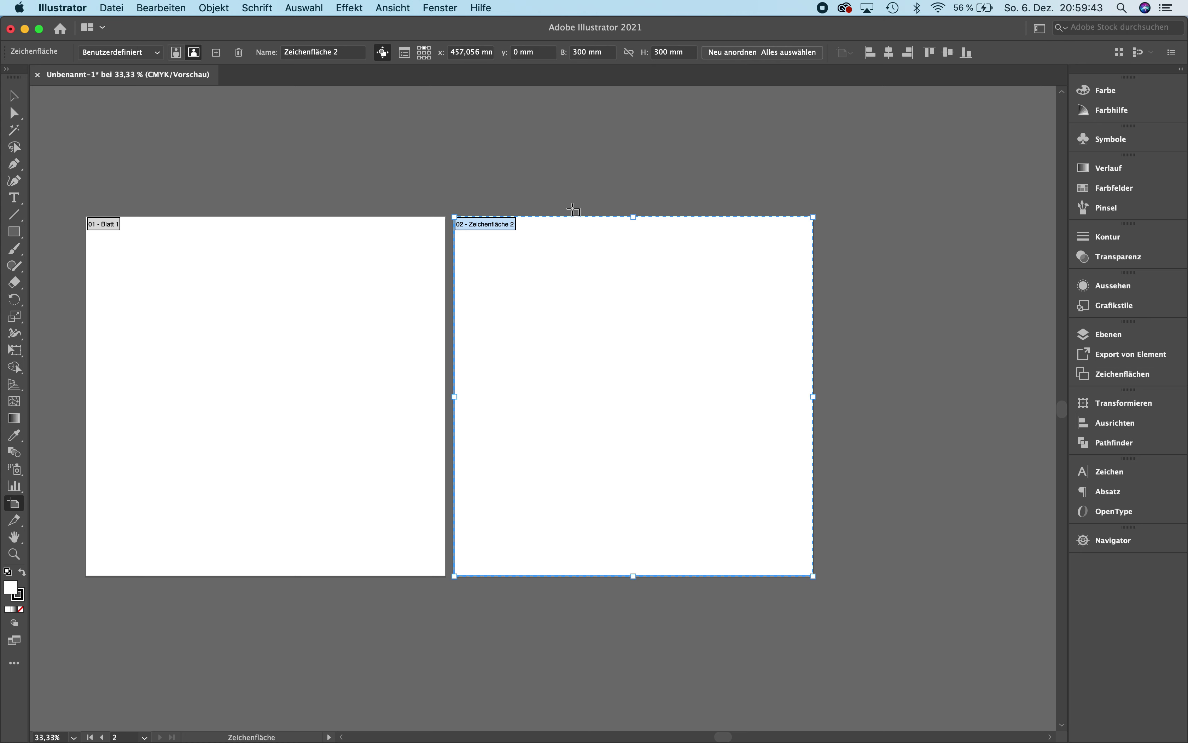
pyautogui.hscroll(-5, 574, 210)
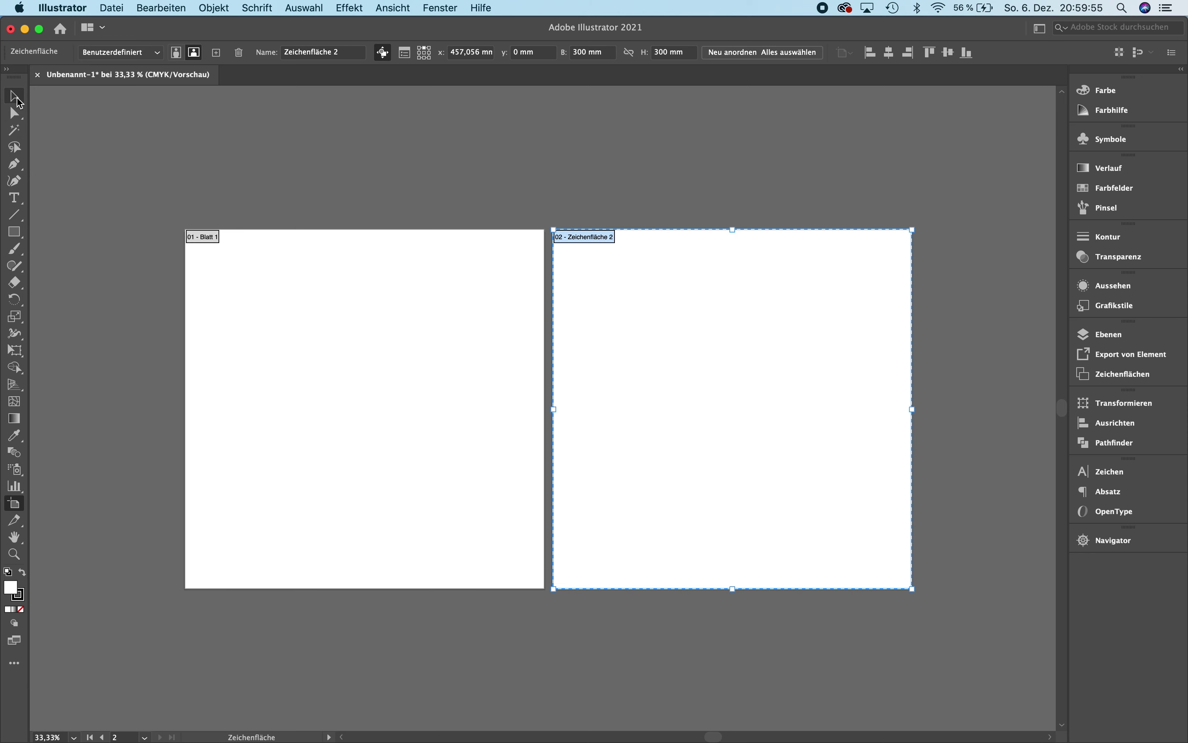
pyautogui.click(20, 102)
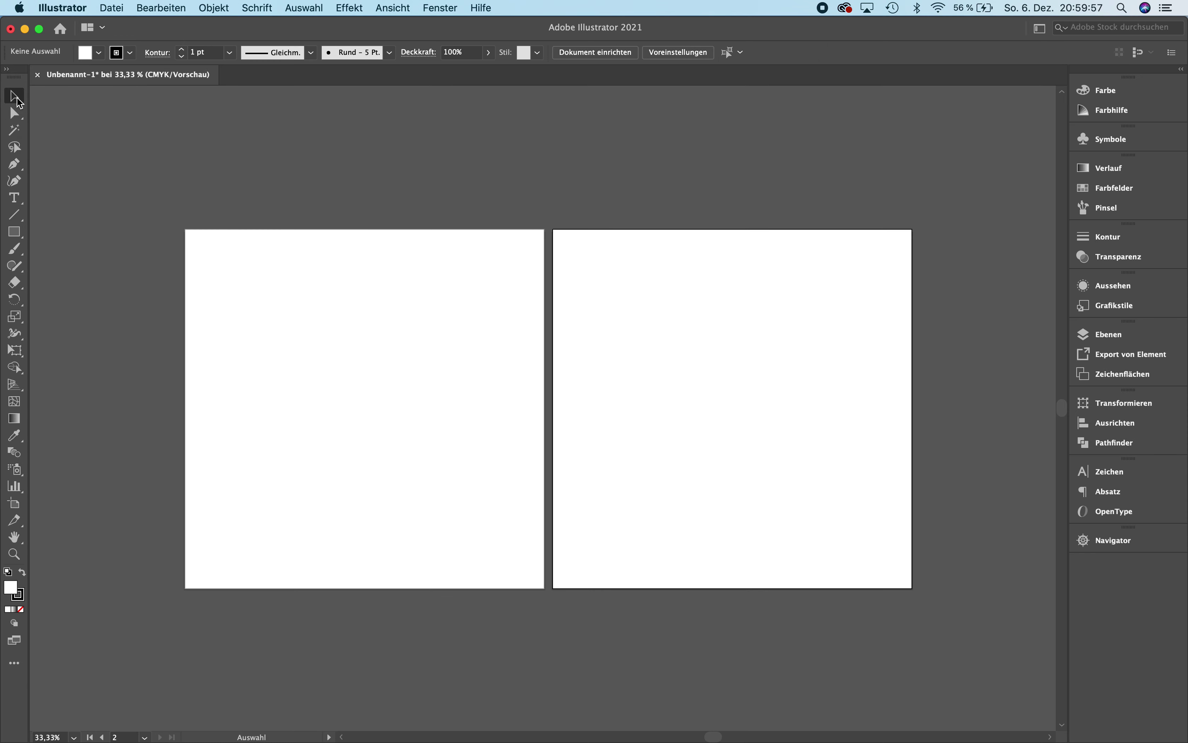
pyautogui.moveTo(292, 273); pyautogui.dragTo(159, 204)
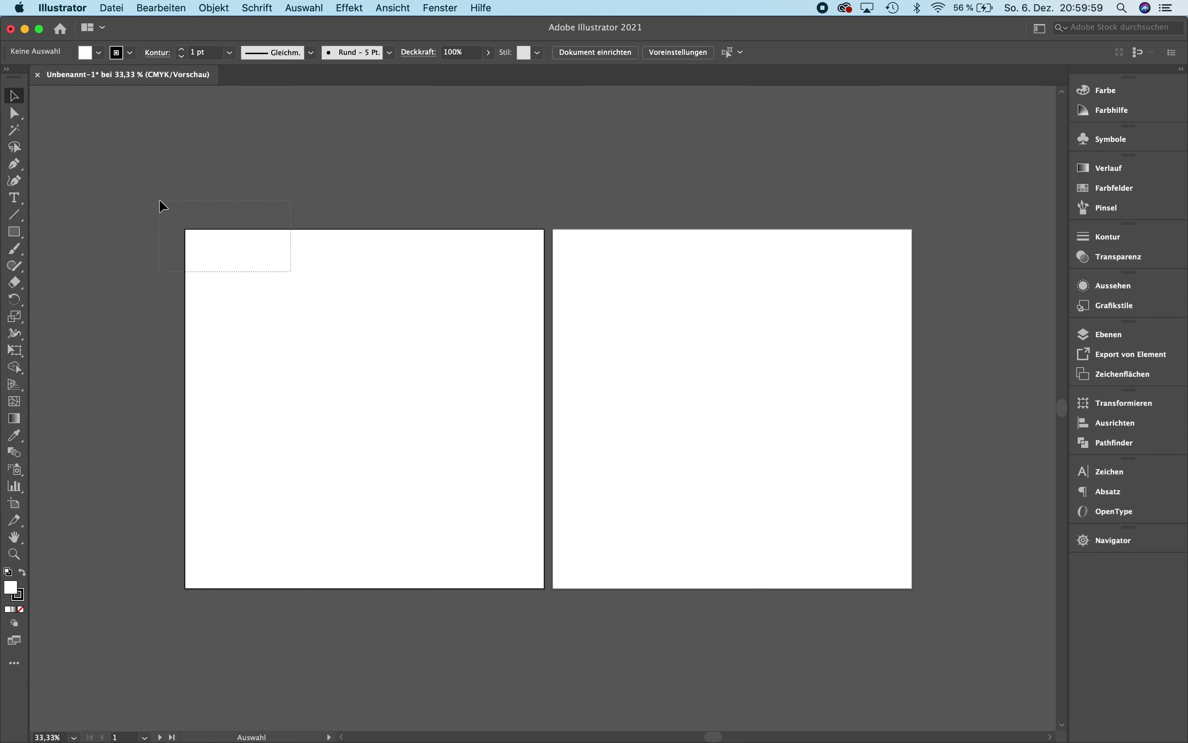
pyautogui.click(315, 238)
pyautogui.click(632, 280)
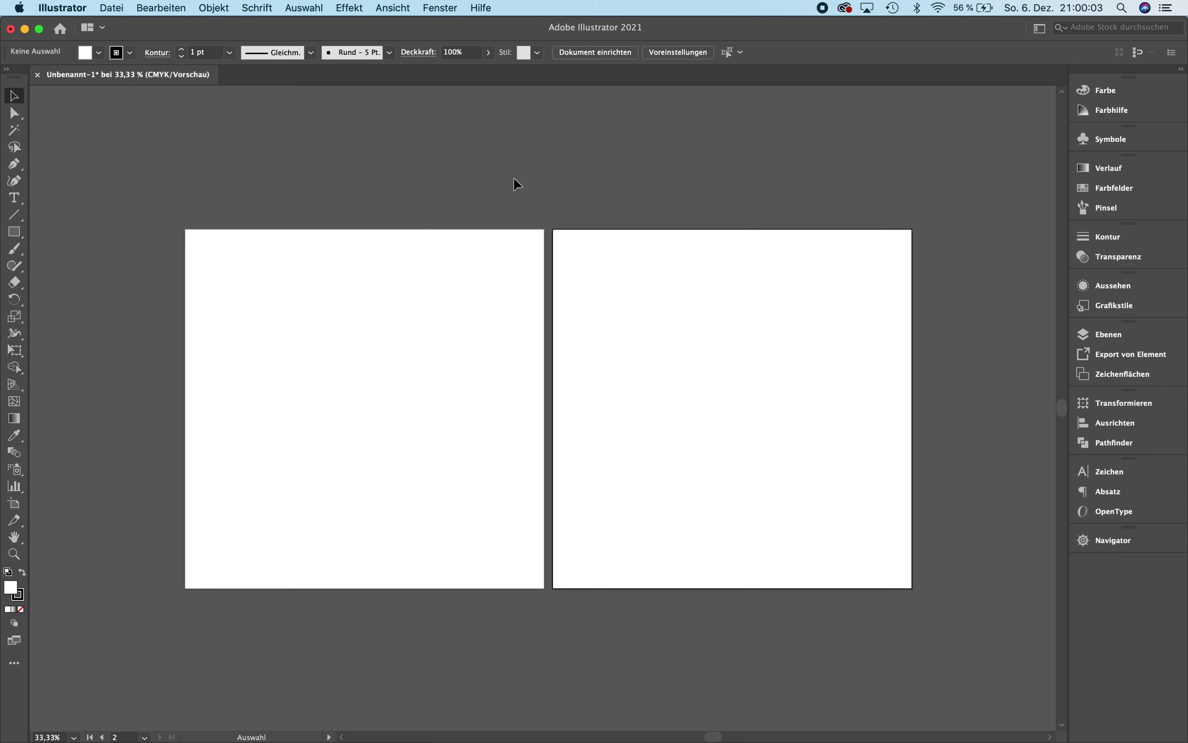
pyautogui.click(462, 323)
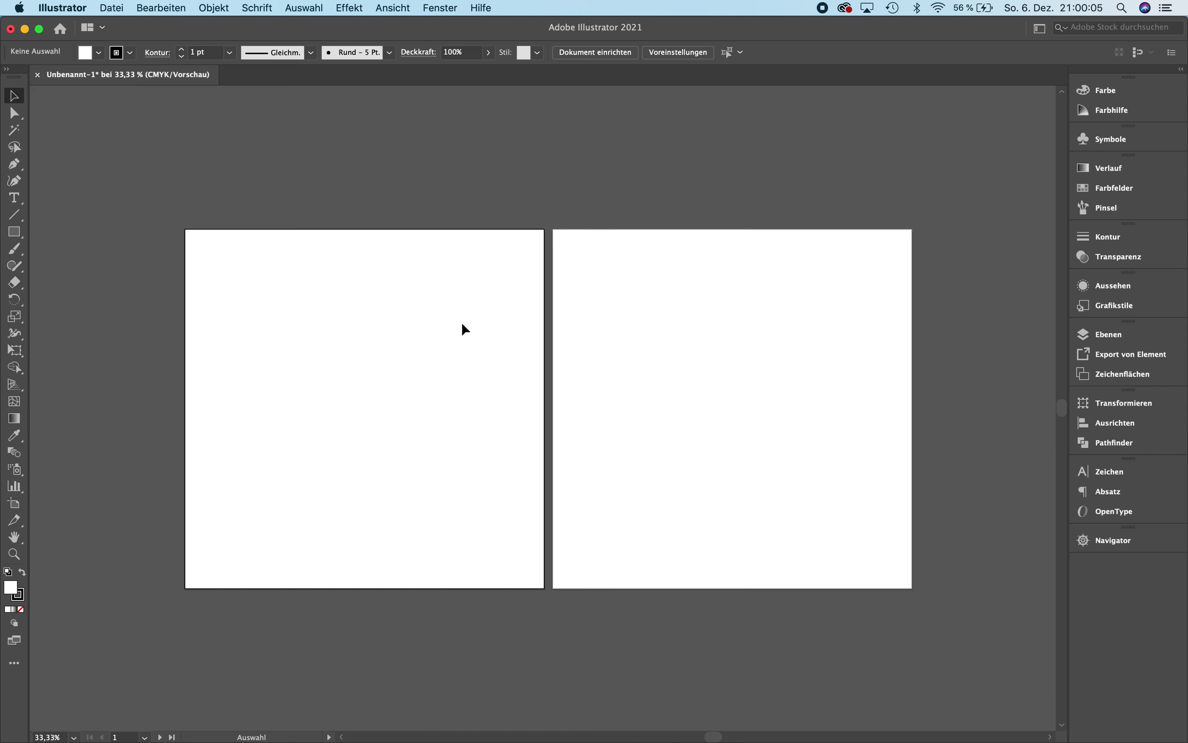
pyautogui.press('super+plus')
pyautogui.press('super+plus')
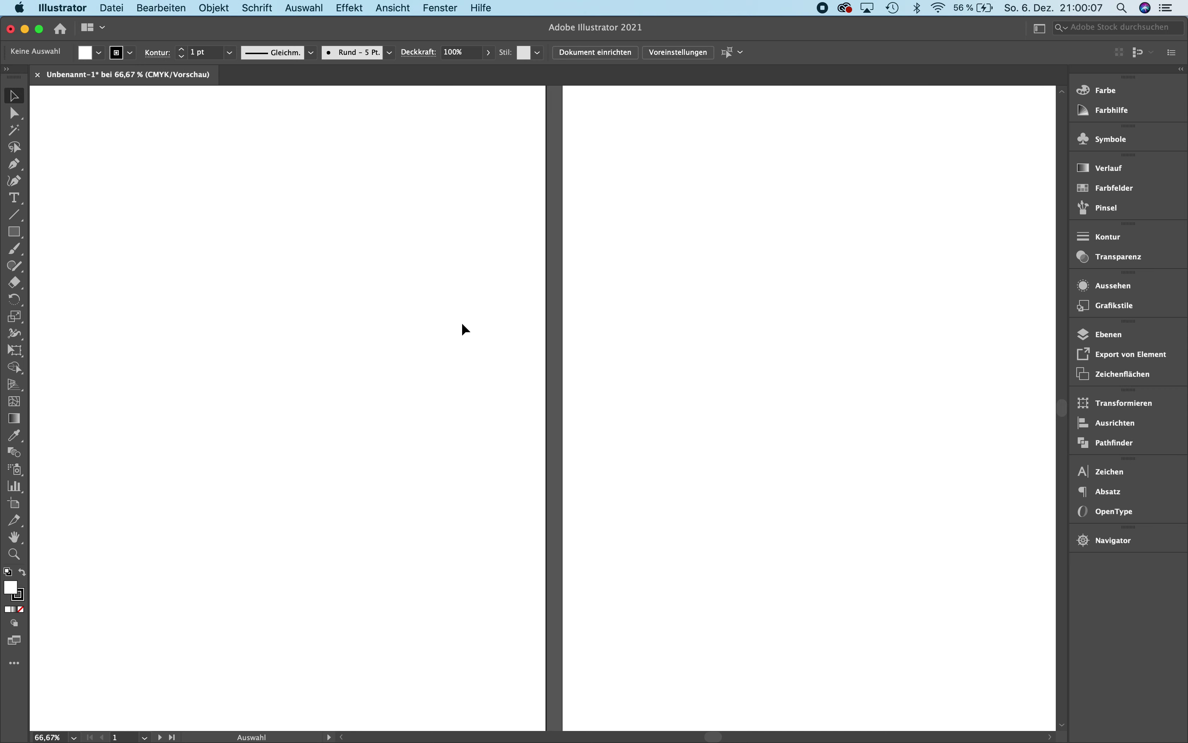
pyautogui.click(672, 268)
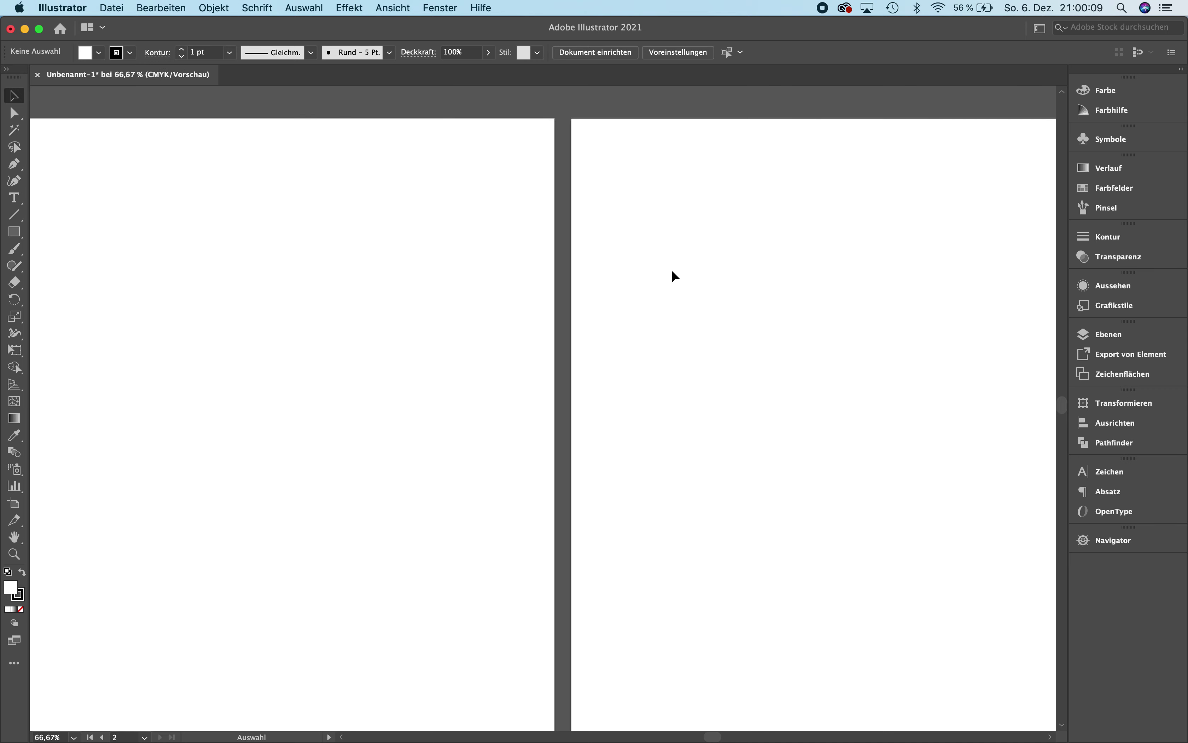
pyautogui.click(475, 219)
pyautogui.click(623, 220)
pyautogui.click(509, 226)
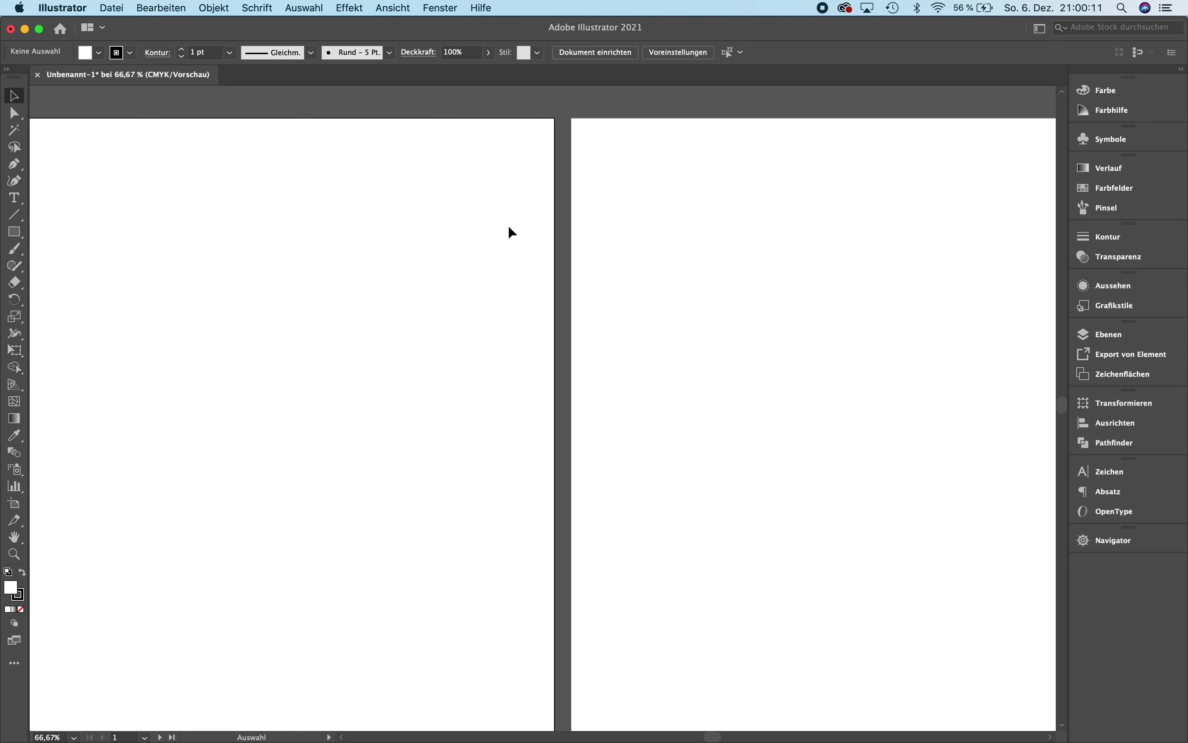
pyautogui.press('super+minus')
pyautogui.press('super+minus')
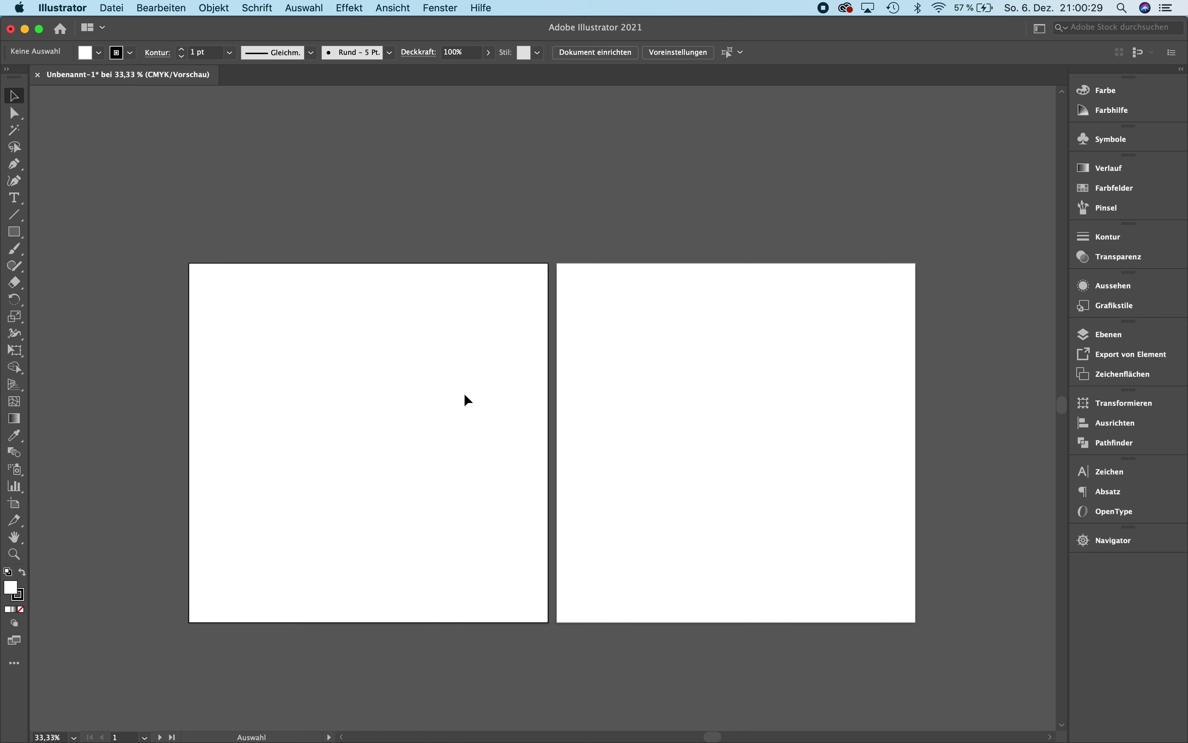
pyautogui.click(607, 289)
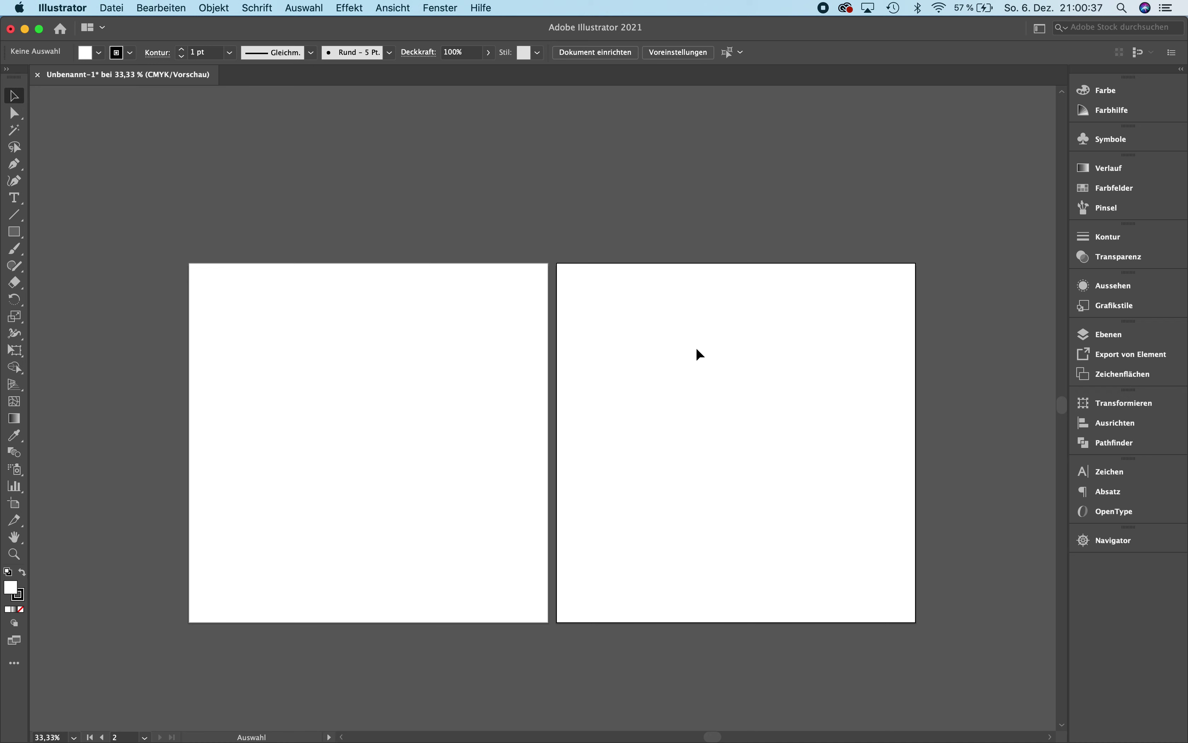
pyautogui.click(402, 366)
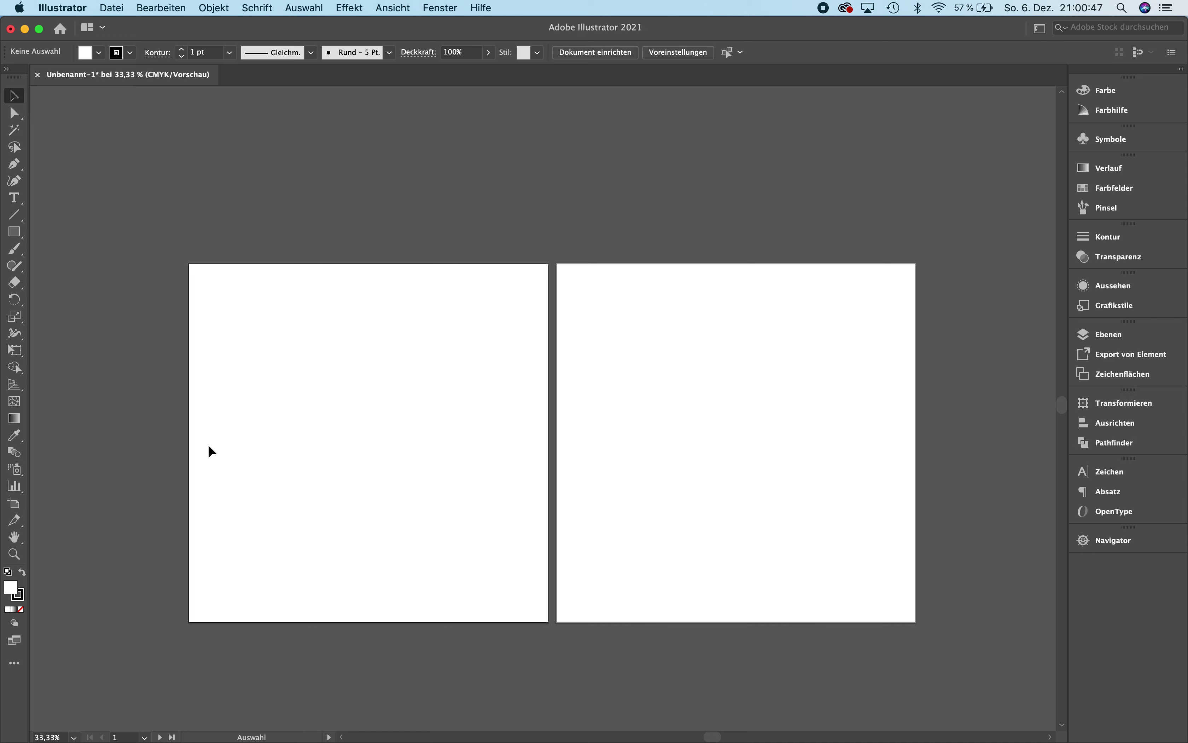
# - Delete artboard Zeichenfläche 2 with the Artboard tool, then go back to the Selection tool
pyautogui.click(15, 504)
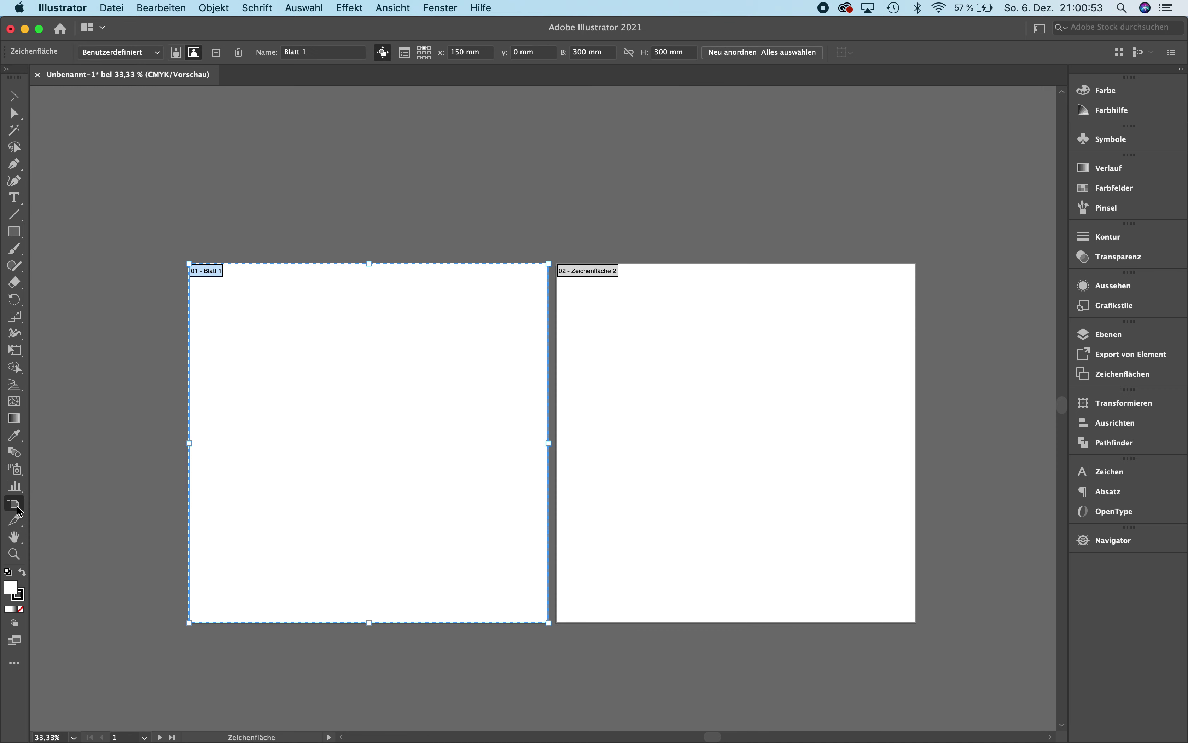
pyautogui.click(609, 273)
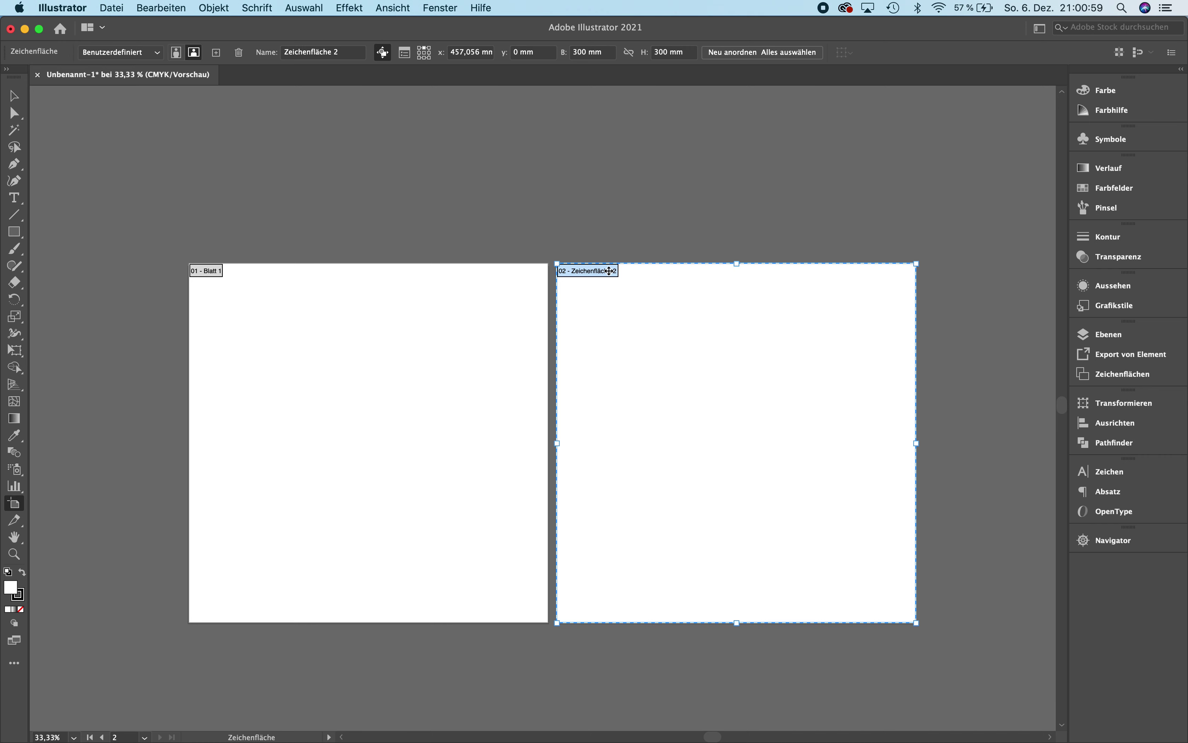
pyautogui.press('Delete')
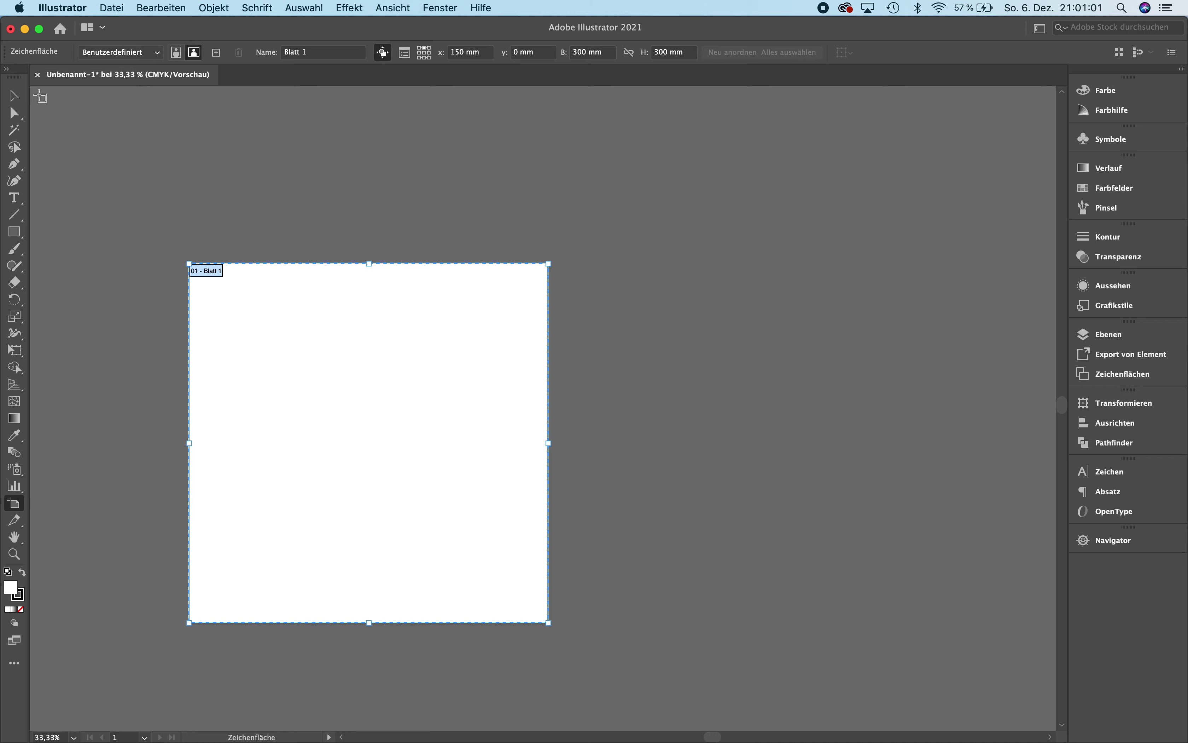
pyautogui.click(15, 96)
pyautogui.hscroll(-5, 337, 193)
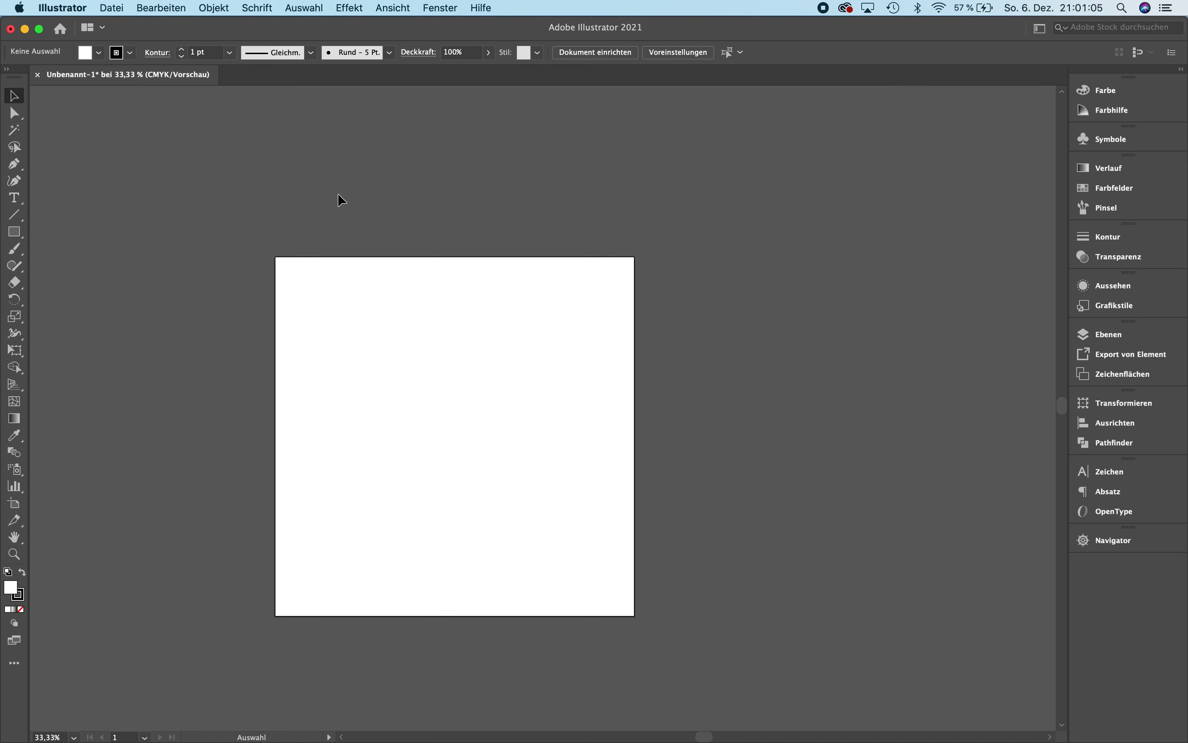
# - Pan the blank artboard up and to the left with the Hand tool
pyautogui.hscroll(-1, 338, 193)
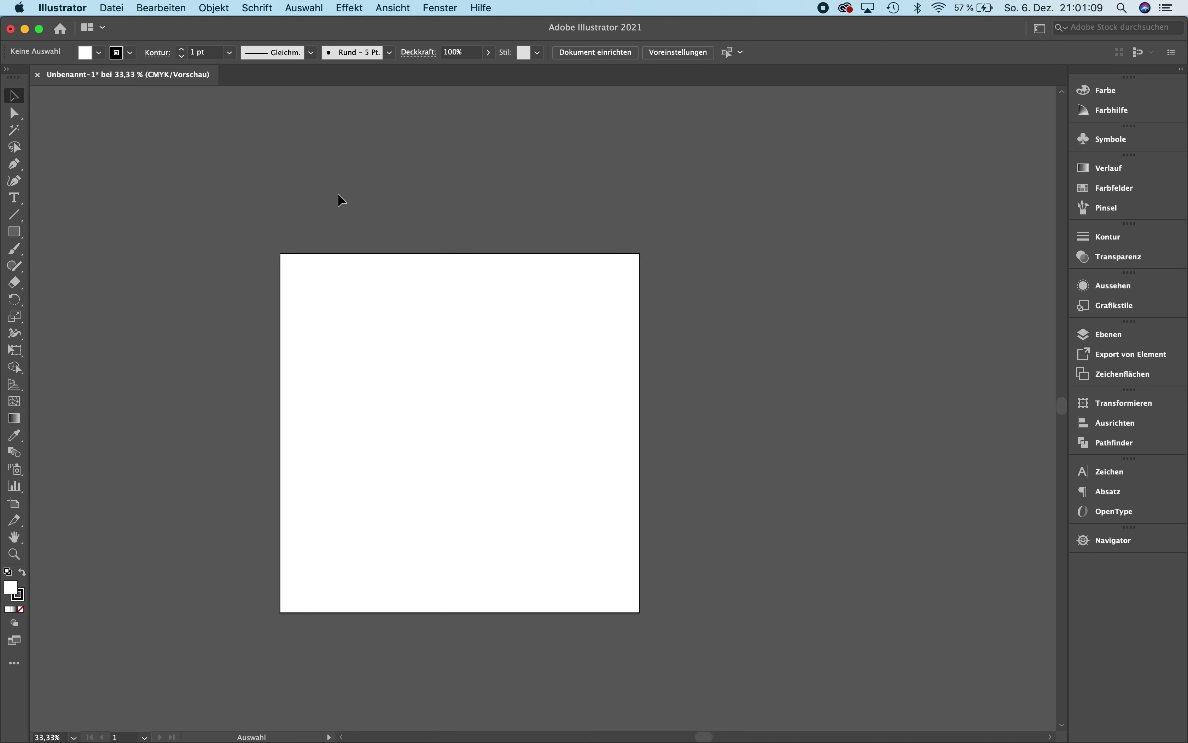
pyautogui.click(14, 537)
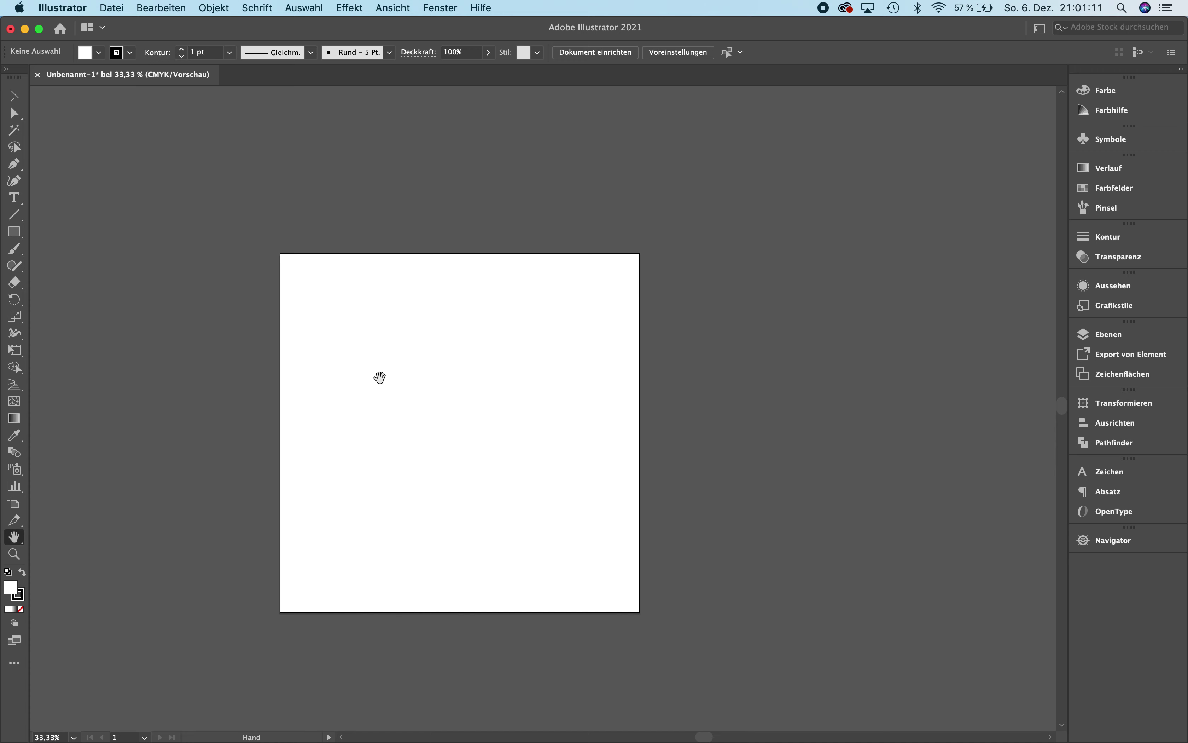
pyautogui.moveTo(388, 377)
pyautogui.mouseDown()
pyautogui.moveTo(373, 332)
pyautogui.moveTo(254, 322)
pyautogui.moveTo(451, 498)
pyautogui.moveTo(630, 330)
pyautogui.moveTo(586, 255)
pyautogui.moveTo(315, 333)
pyautogui.moveTo(432, 411)
pyautogui.mouseUp()
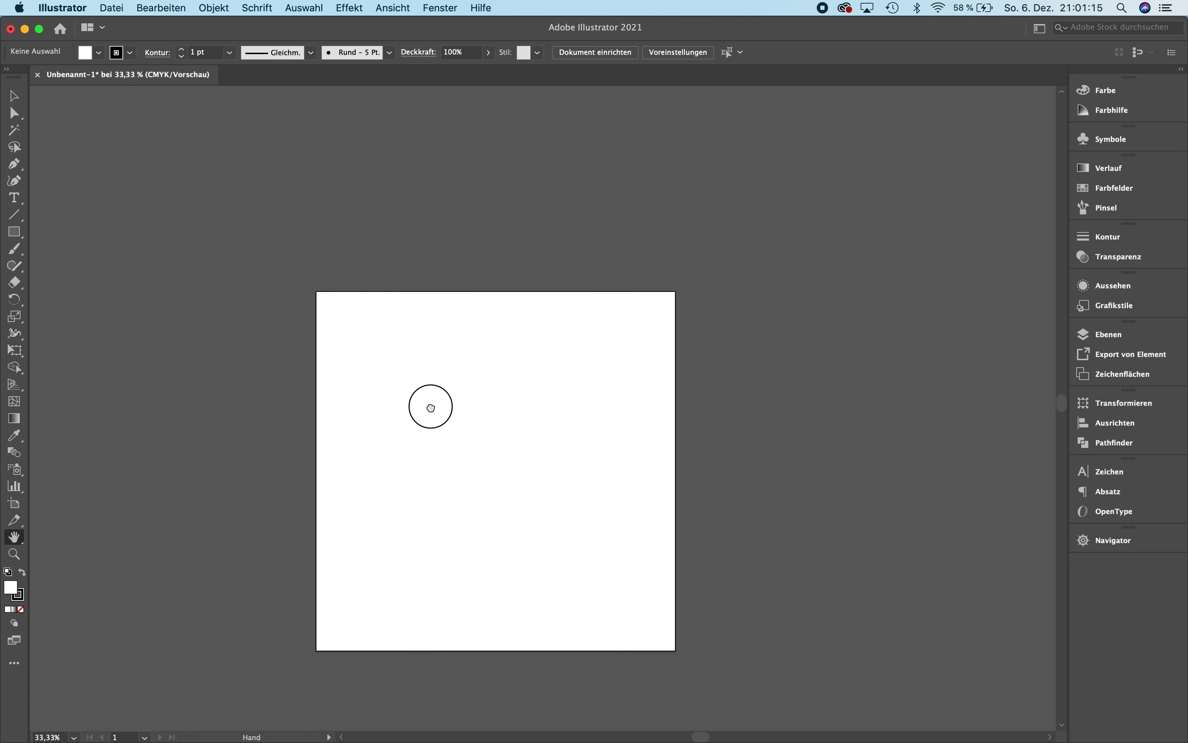
pyautogui.click(14, 96)
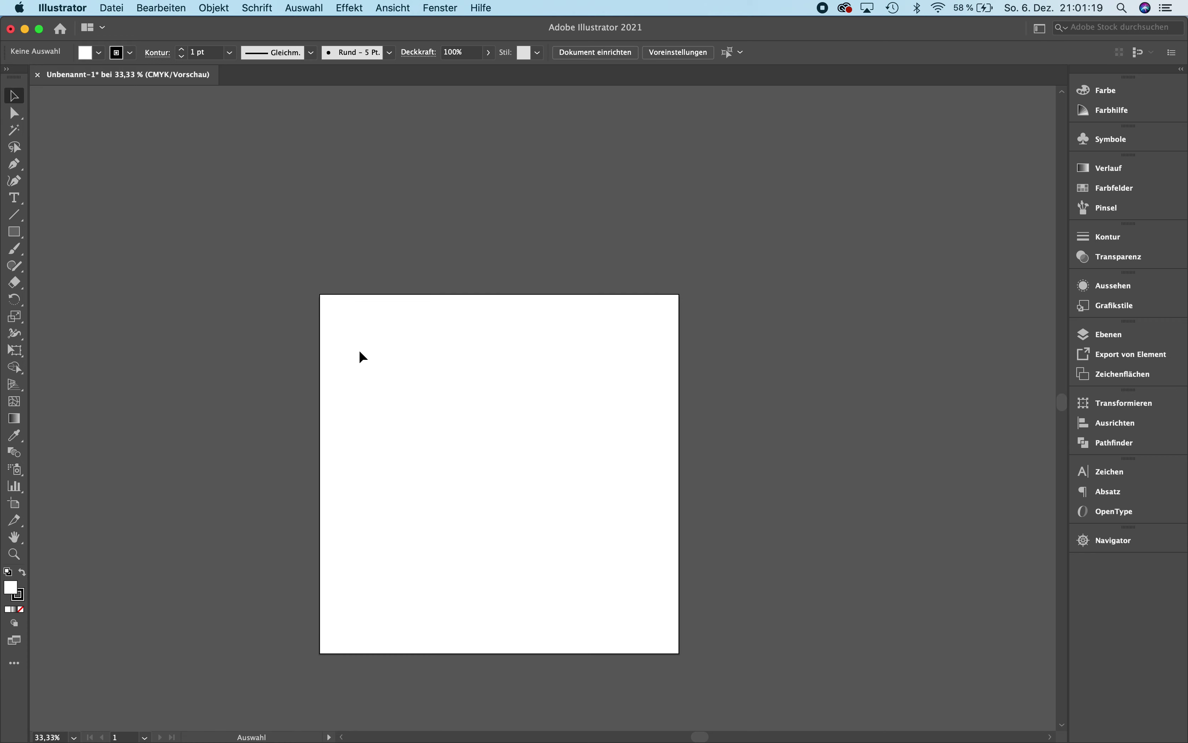
# - Pan again while holding Space, zoom in and out, then fit the artboard to the window
pyautogui.press('space')
pyautogui.press('space')
pyautogui.press('space')
pyautogui.moveTo(452, 372)
pyautogui.mouseDown()
pyautogui.moveTo(535, 252)
pyautogui.moveTo(454, 237)
pyautogui.moveTo(411, 332)
pyautogui.moveTo(513, 243)
pyautogui.moveTo(435, 252)
pyautogui.moveTo(459, 292)
pyautogui.mouseUp()
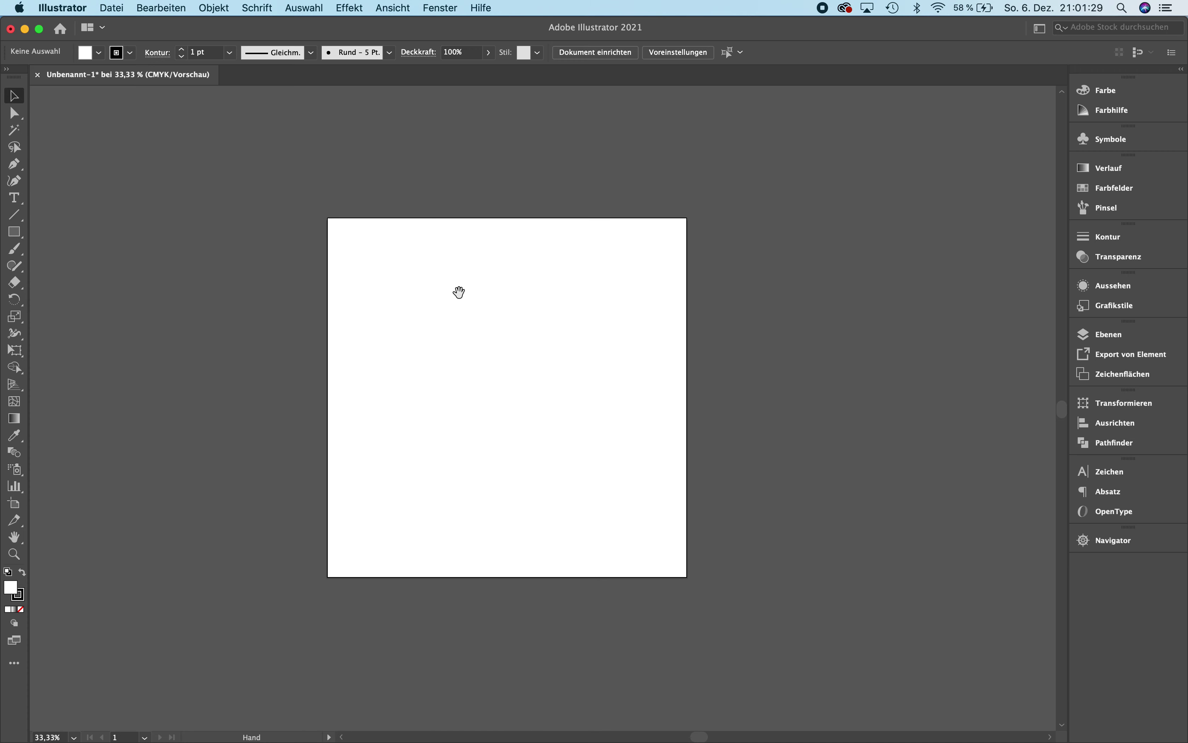
pyautogui.press('space')
pyautogui.press('super+plus')
pyautogui.press('super+plus')
pyautogui.press('super+plus')
pyautogui.press('super+plus')
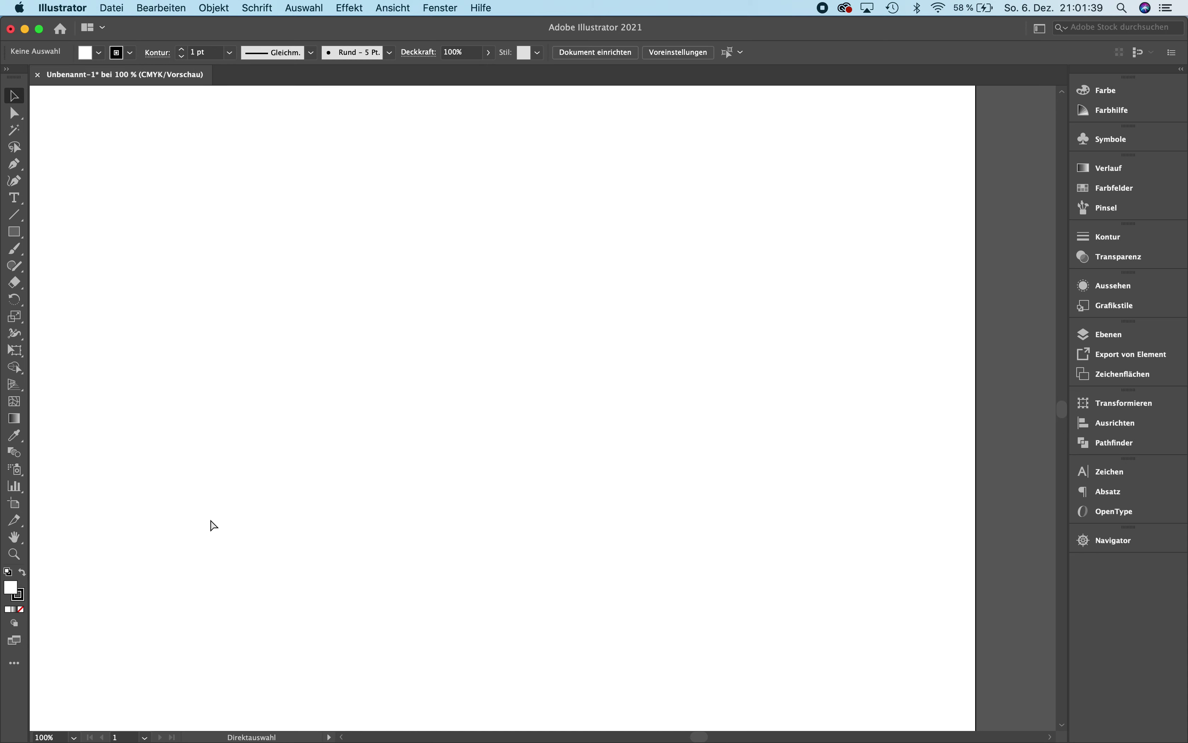
pyautogui.press('super+minus')
pyautogui.press('super+minus')
pyautogui.press('super+minus')
pyautogui.press('super+minus')
pyautogui.press('super+minus')
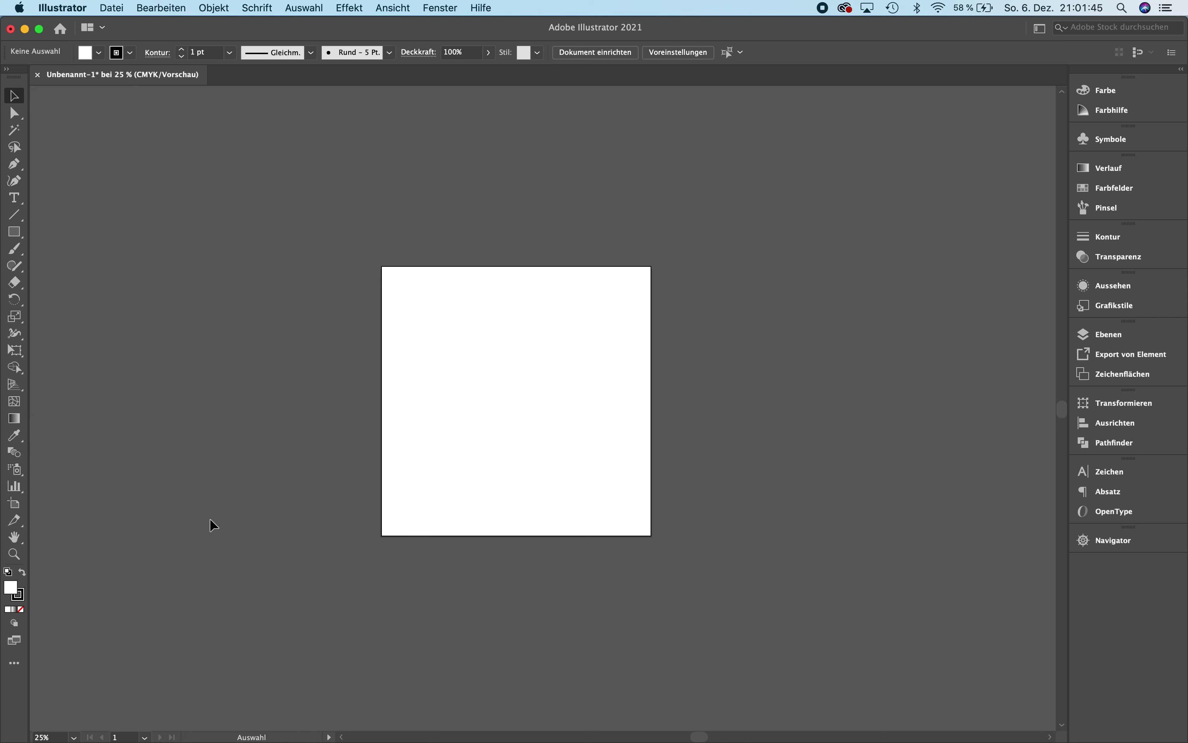
pyautogui.press('super+0')
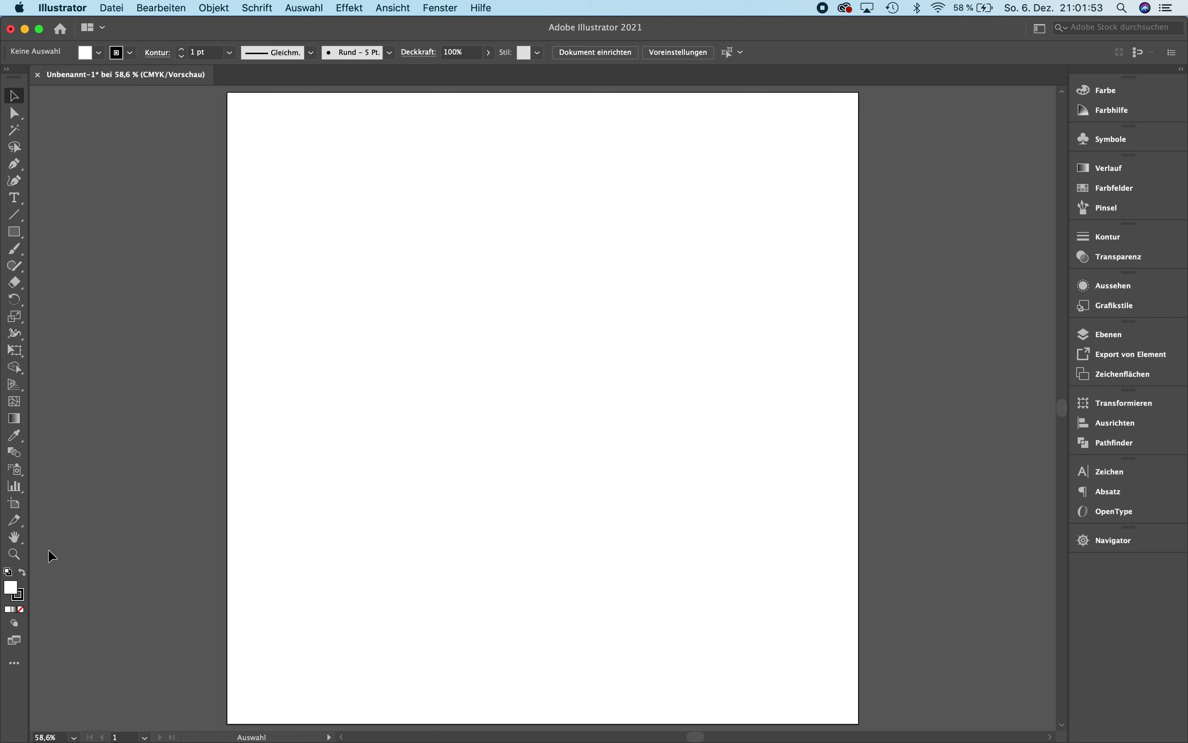
pyautogui.click(18, 559)
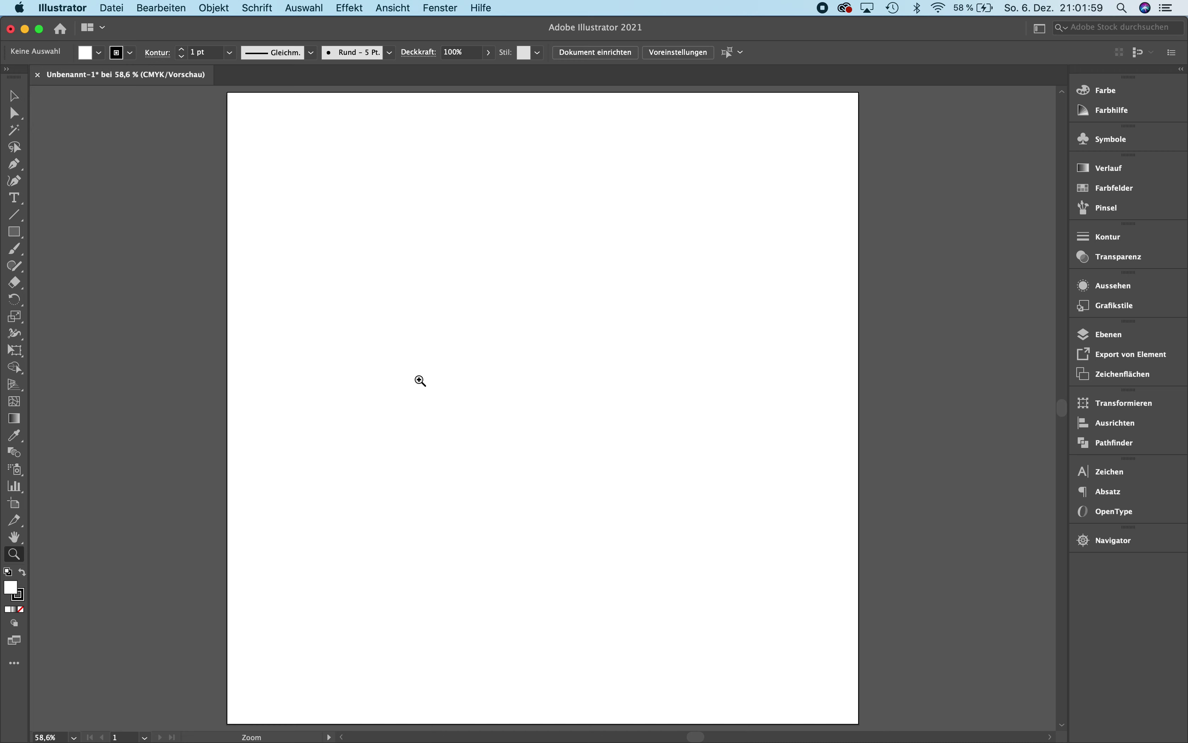
pyautogui.click(352, 362)
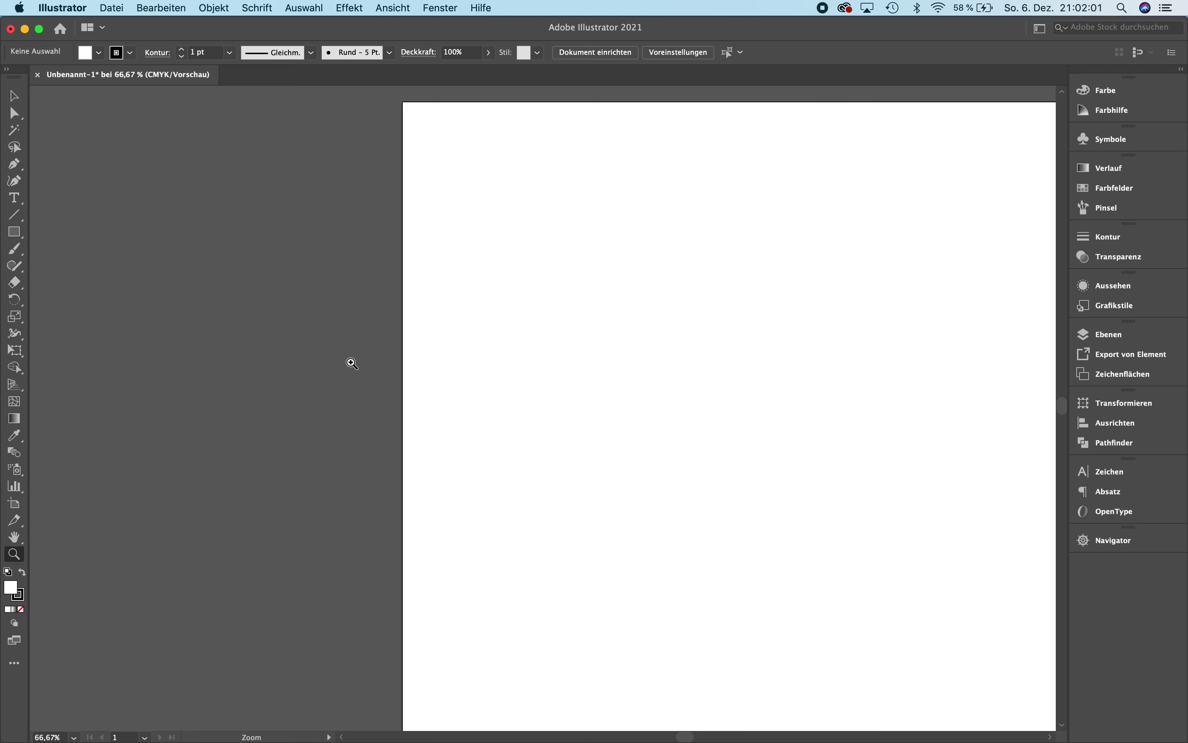
pyautogui.press('super+minus')
pyautogui.press('super+minus')
pyautogui.press('super+minus')
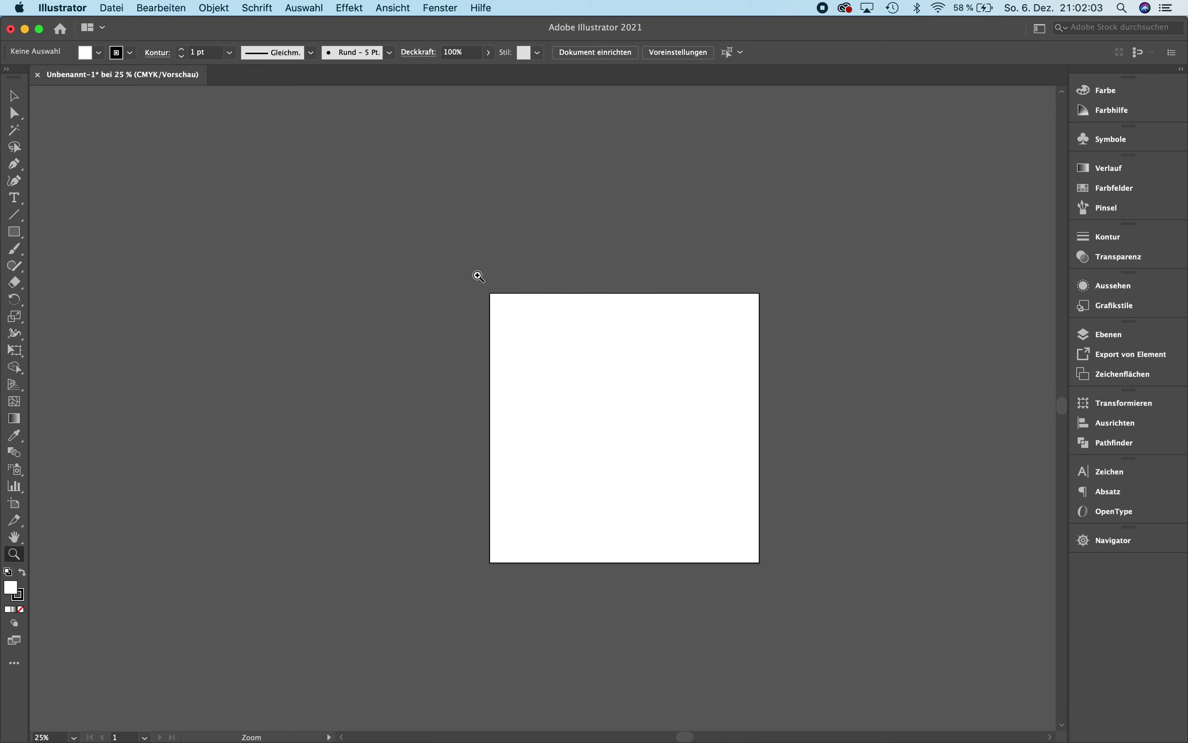
pyautogui.moveTo(491, 295); pyautogui.dragTo(652, 481)
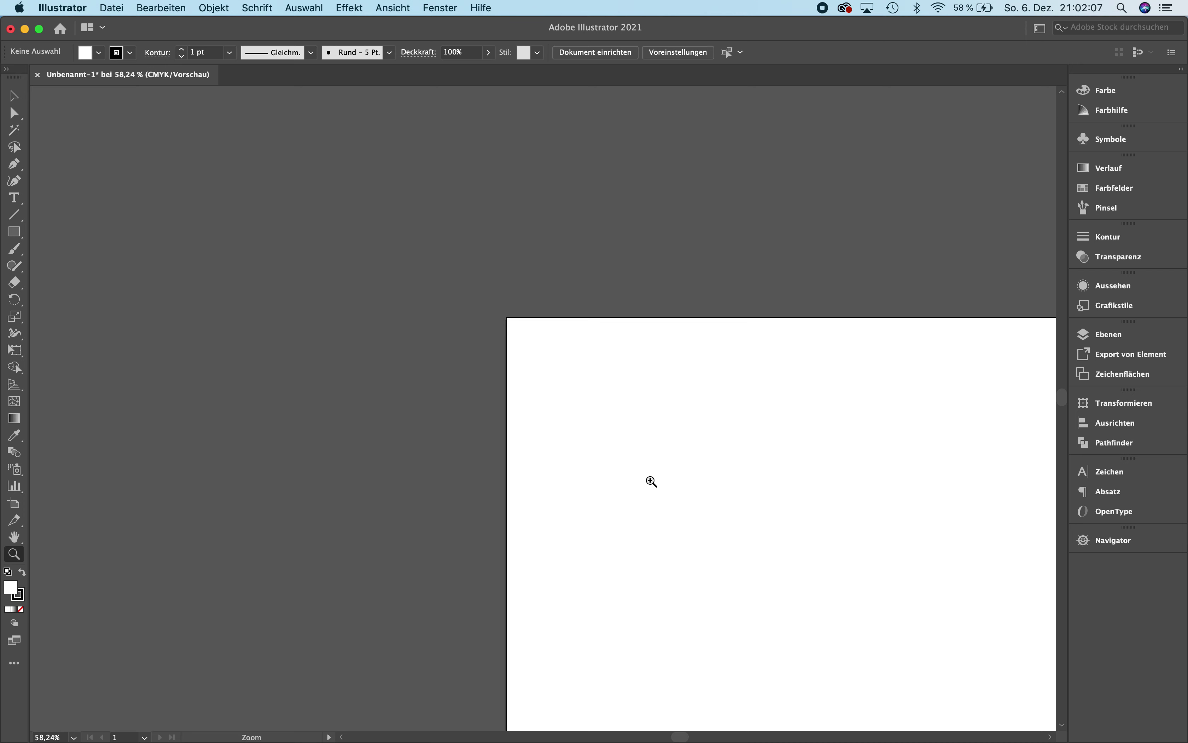
pyautogui.moveTo(564, 406); pyautogui.dragTo(563, 403)
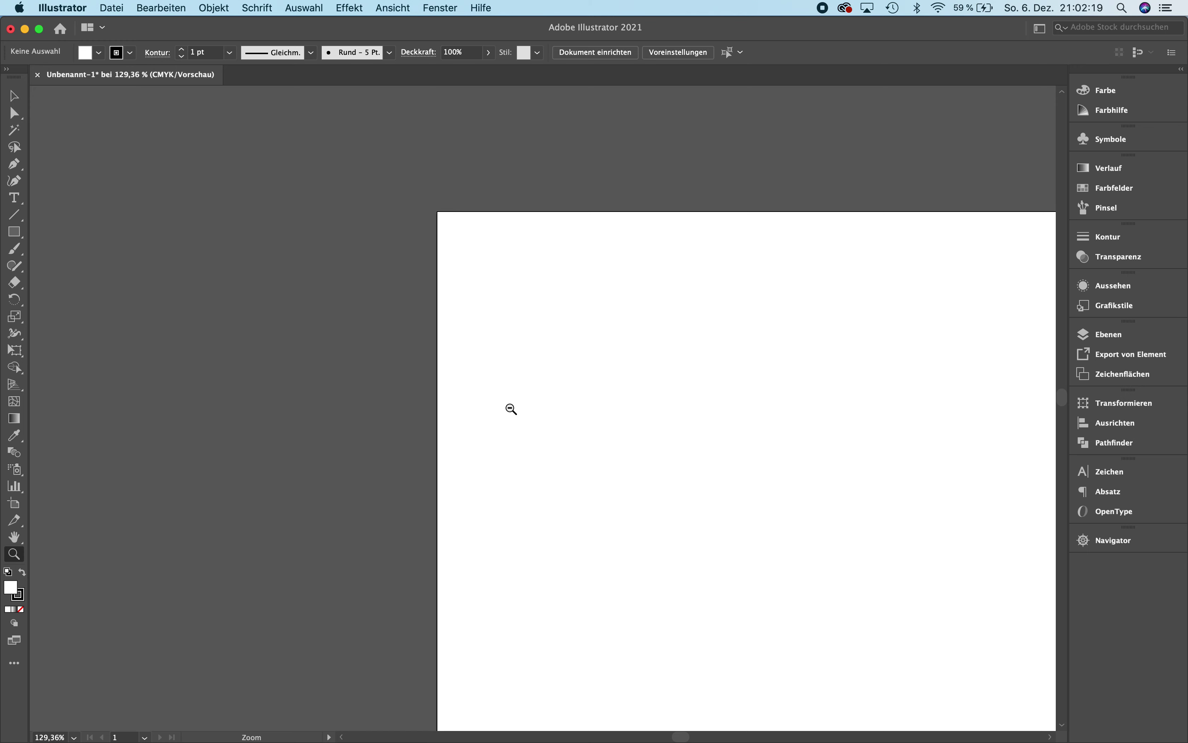
pyautogui.keyDown('alt'); pyautogui.click(525, 378); pyautogui.keyUp('alt')
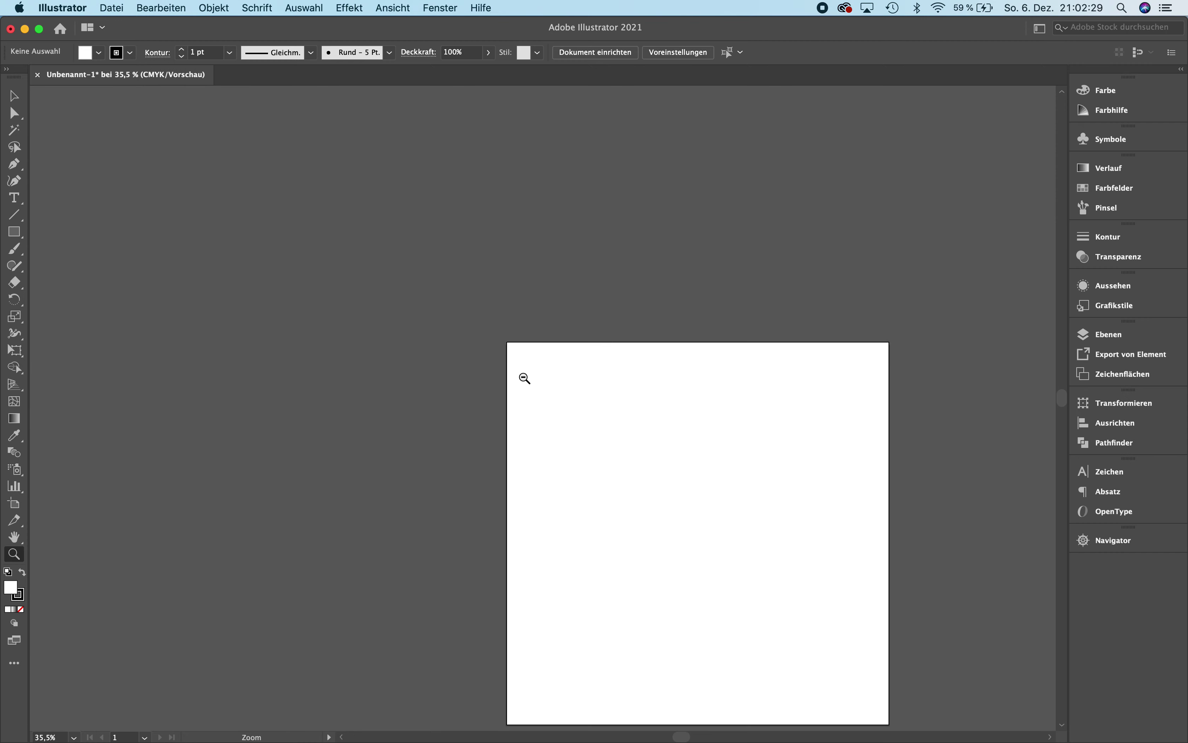
pyautogui.keyDown('alt'); pyautogui.click(525, 378); pyautogui.keyUp('alt')
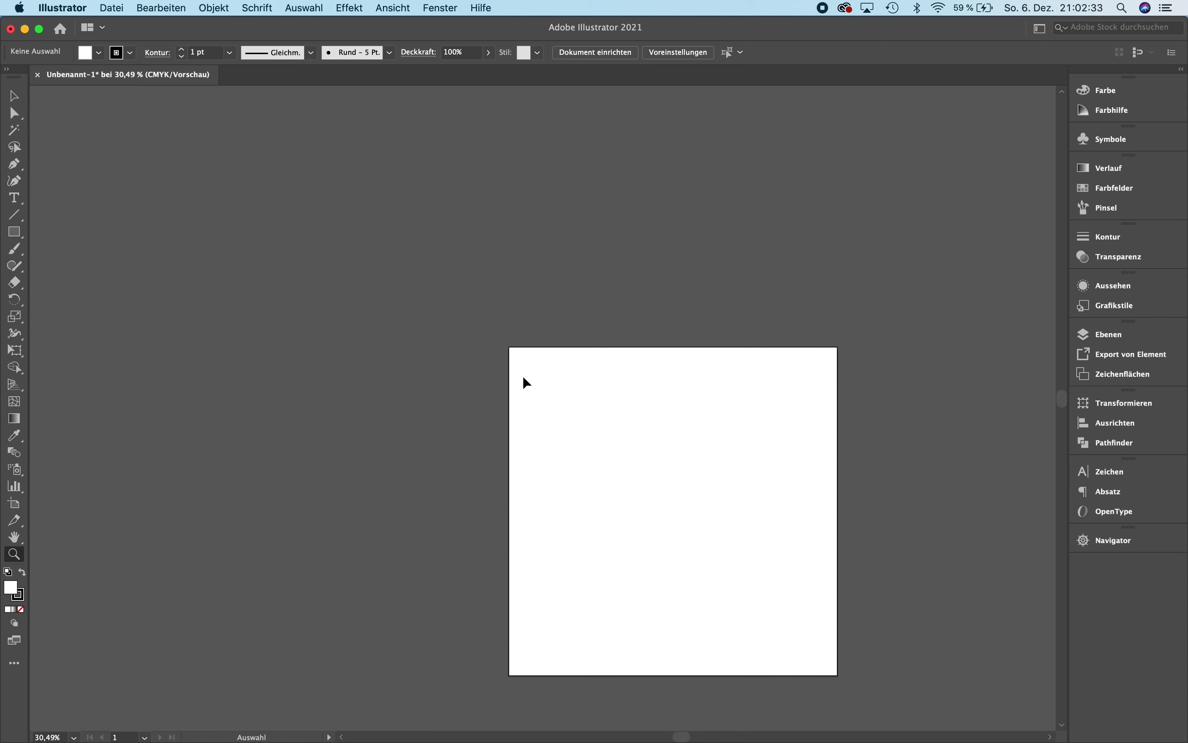
pyautogui.press('super+0')
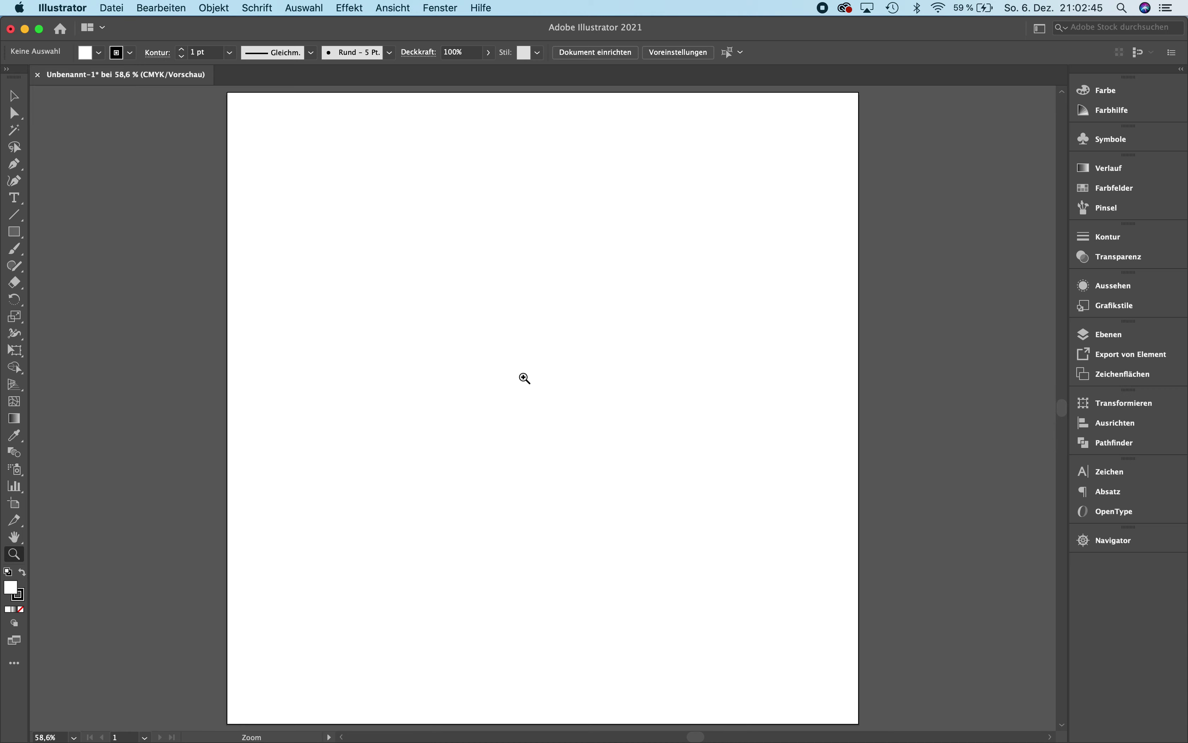
# - Browse the Ansicht menu without choosing anything, then show millimetre rulers with Cmd+R
pyautogui.click(392, 7)
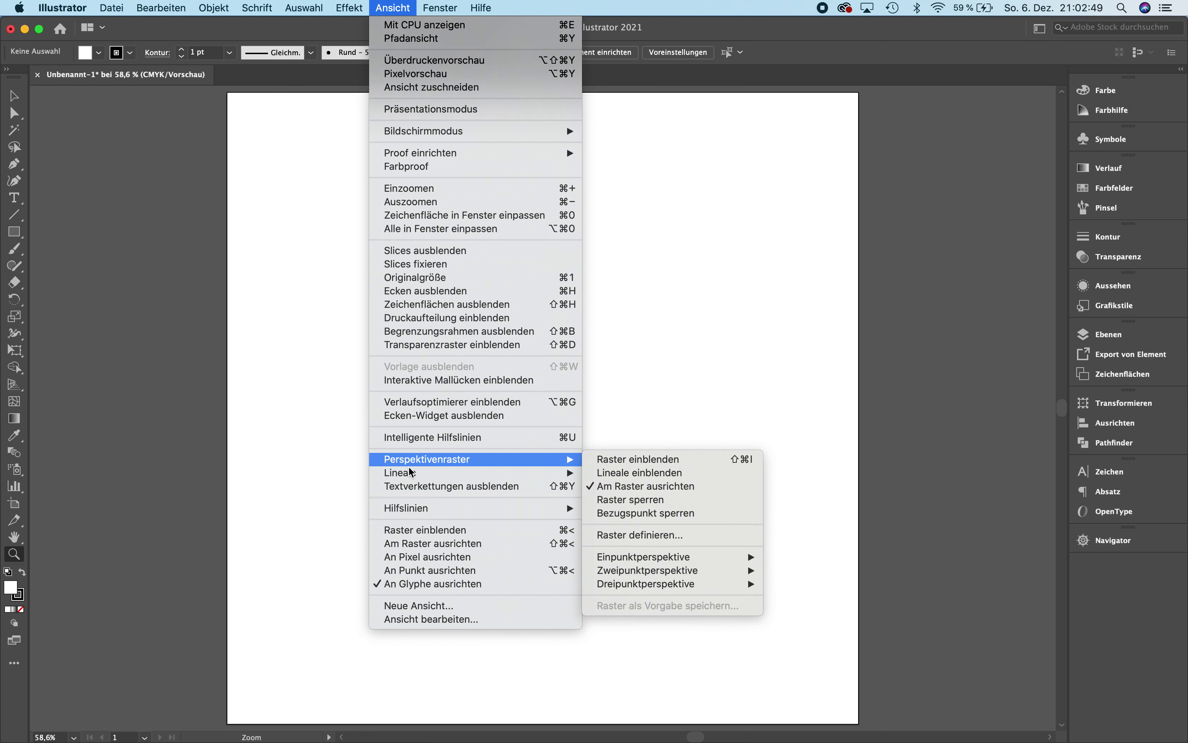
pyautogui.moveTo(397, 472)
pyautogui.click(250, 333)
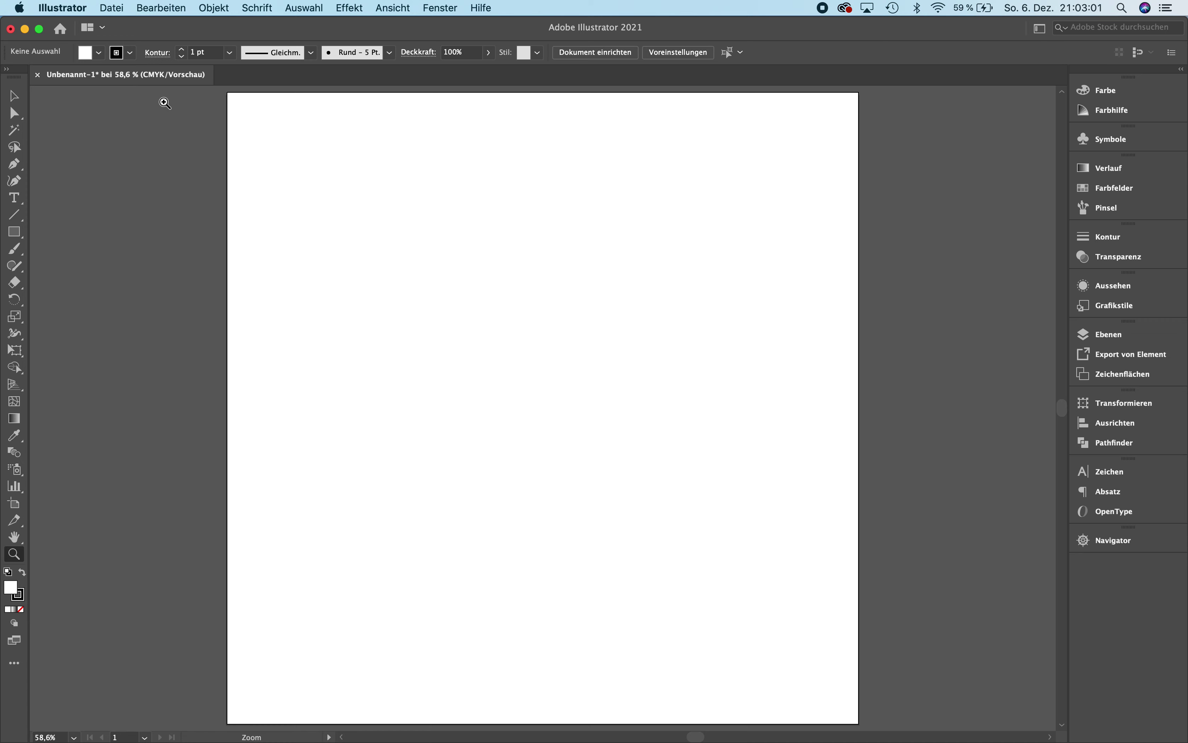
pyautogui.press('super+minus')
pyautogui.press('super+r')
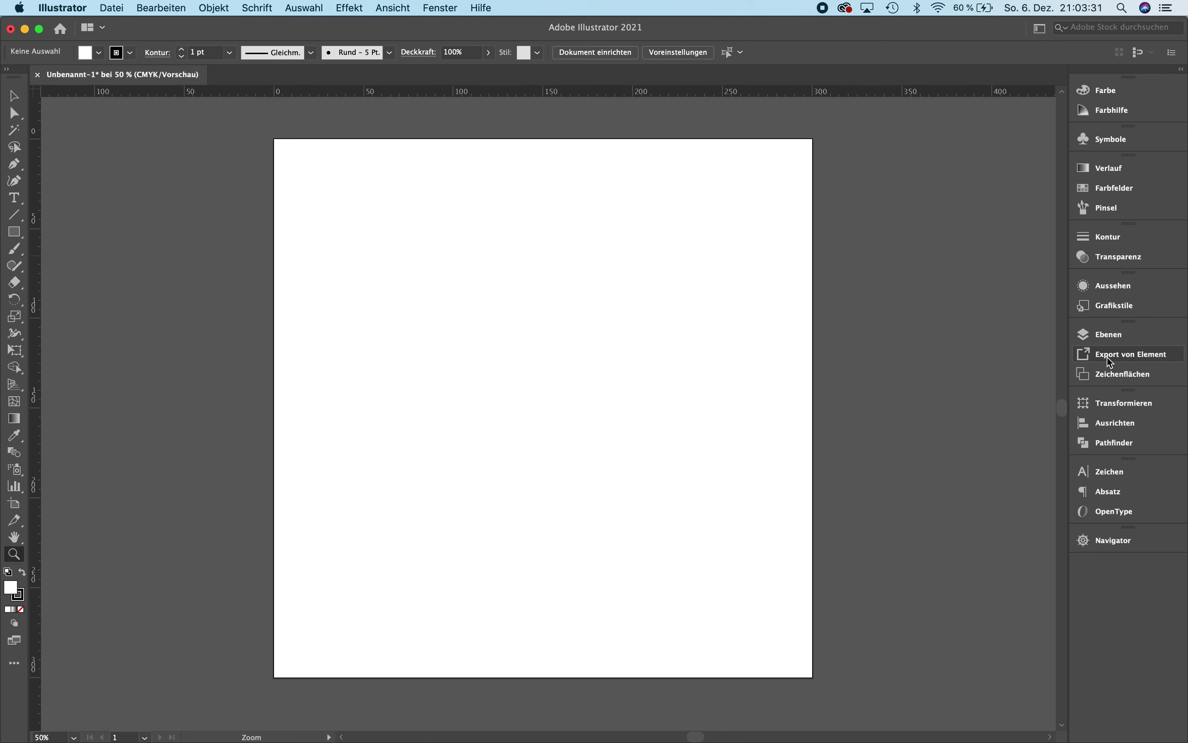
# - Open the Ausrichten (Align) panel from the right-hand panel dock
pyautogui.click(1109, 426)
pyautogui.click(1027, 512)
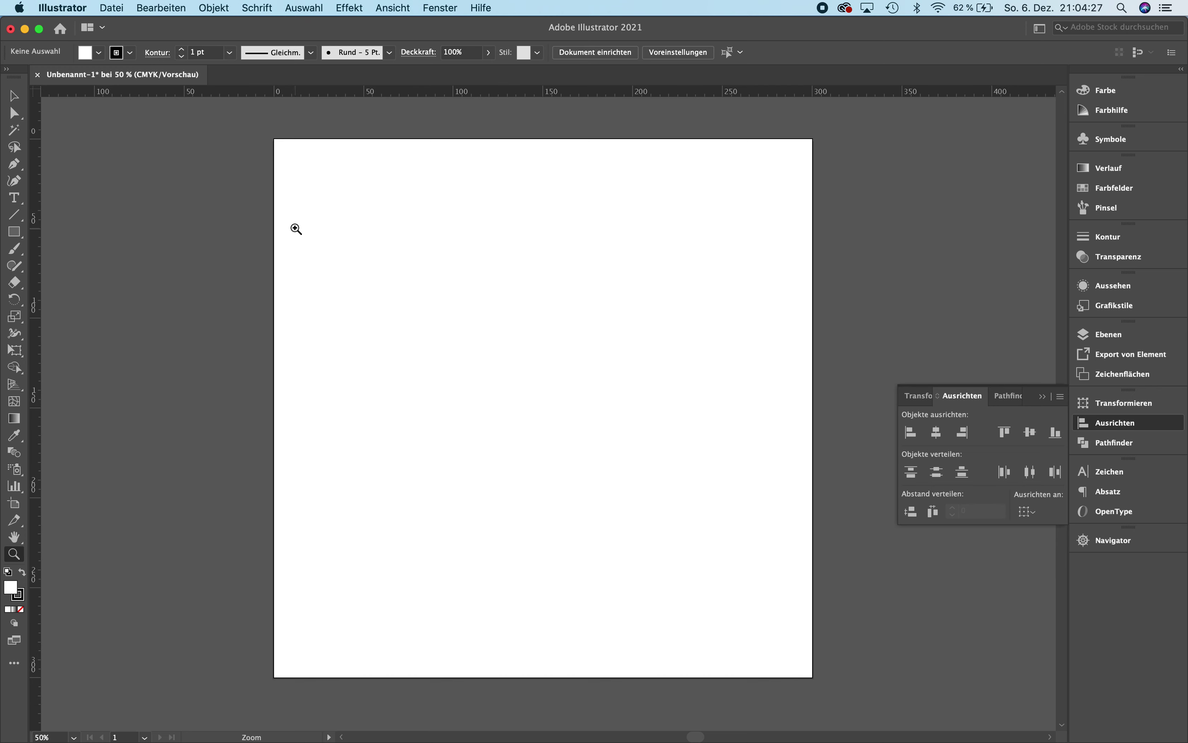
# - With the Selection tool, start pulling a horizontal guide from the top ruler
pyautogui.click(14, 96)
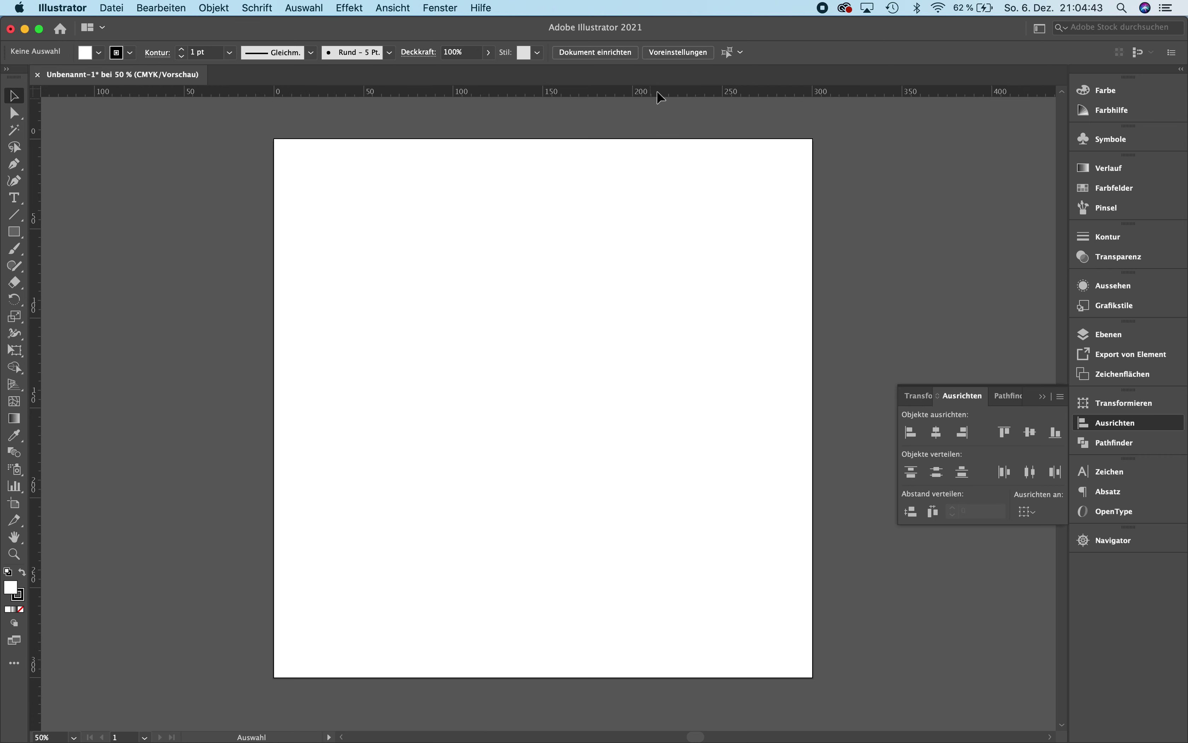
pyautogui.moveTo(674, 92); pyautogui.dragTo(674, 92)
# - Place a trial horizontal guide near the artboard top, then select and delete it
pyautogui.moveTo(674, 106); pyautogui.dragTo(669, 168)
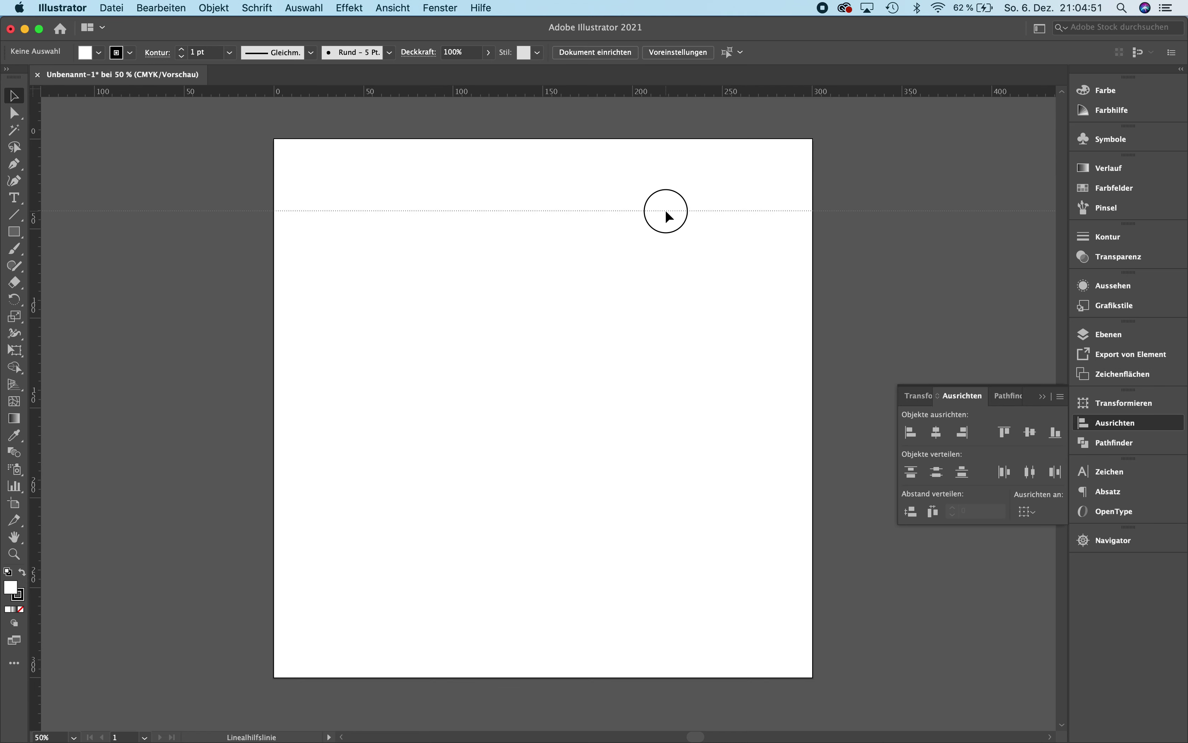
pyautogui.moveTo(669, 170); pyautogui.dragTo(665, 218)
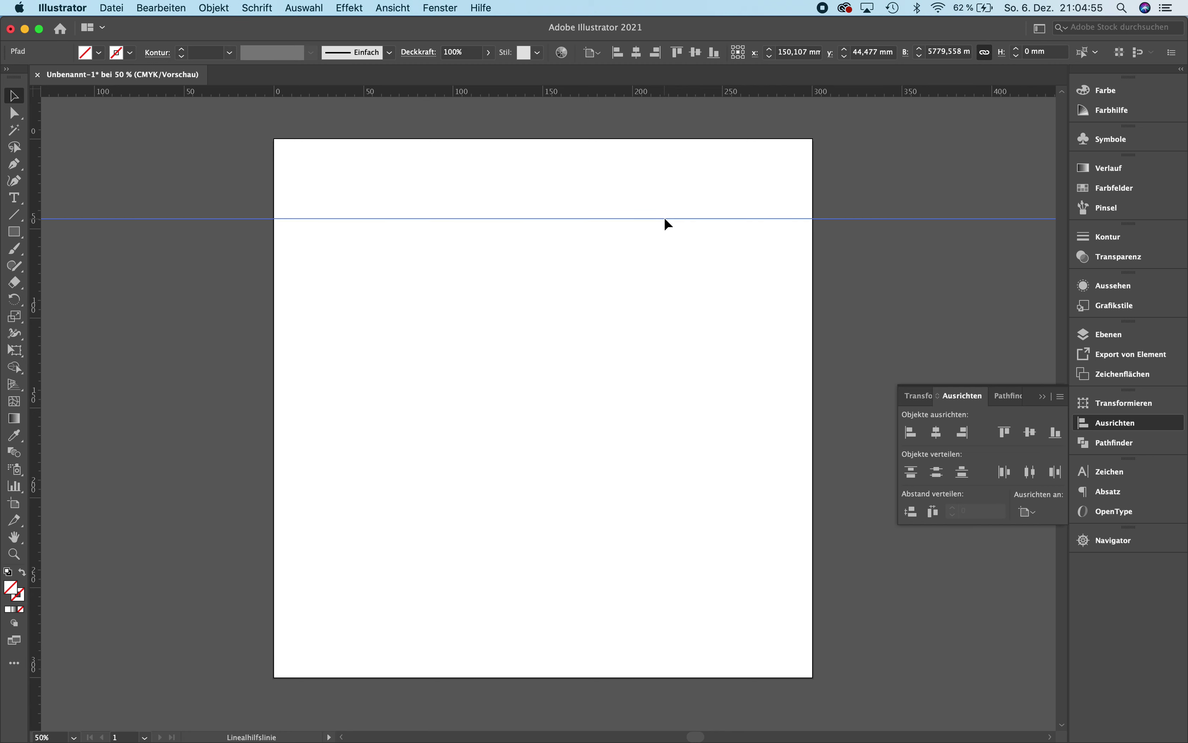
pyautogui.click(708, 195)
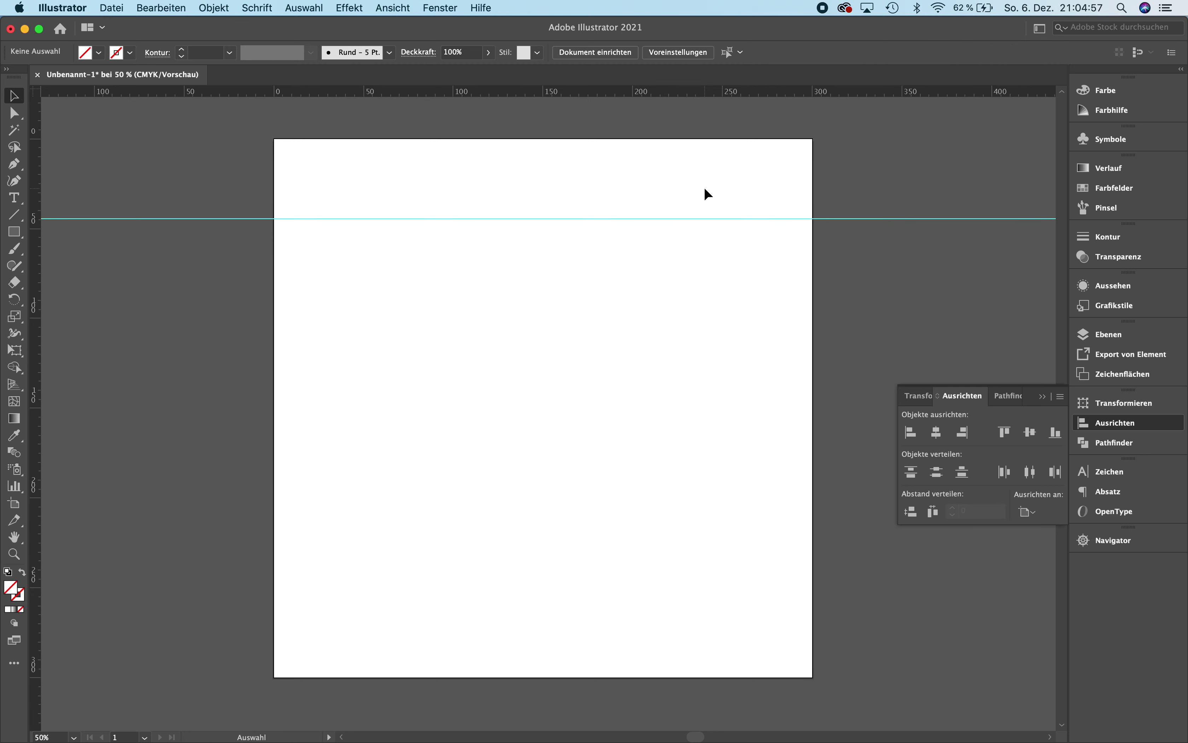
pyautogui.moveTo(691, 183); pyautogui.dragTo(755, 261)
pyautogui.click(756, 199)
pyautogui.moveTo(760, 218)
pyautogui.mouseDown()
pyautogui.moveTo(759, 183)
pyautogui.moveTo(763, 268)
pyautogui.moveTo(761, 220)
pyautogui.mouseUp()
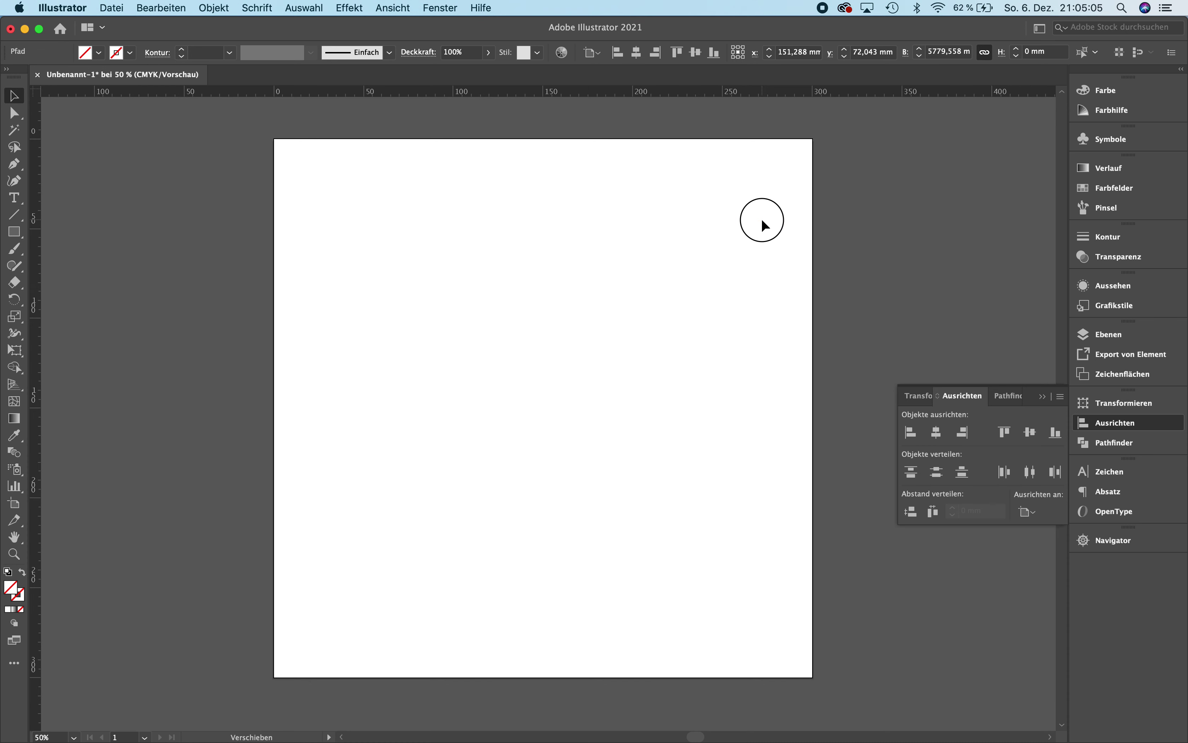
pyautogui.press('Delete')
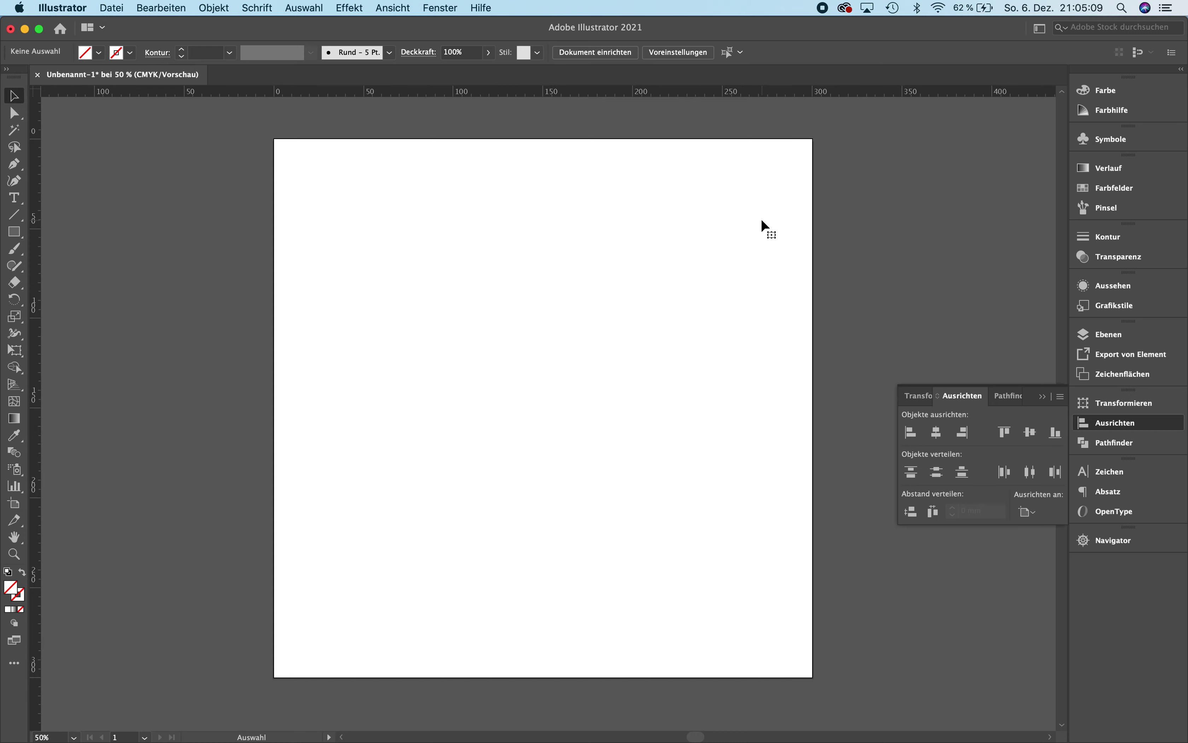
# - Add three horizontal guides down the upper artboard and select the lowest one
pyautogui.moveTo(596, 92); pyautogui.dragTo(595, 225)
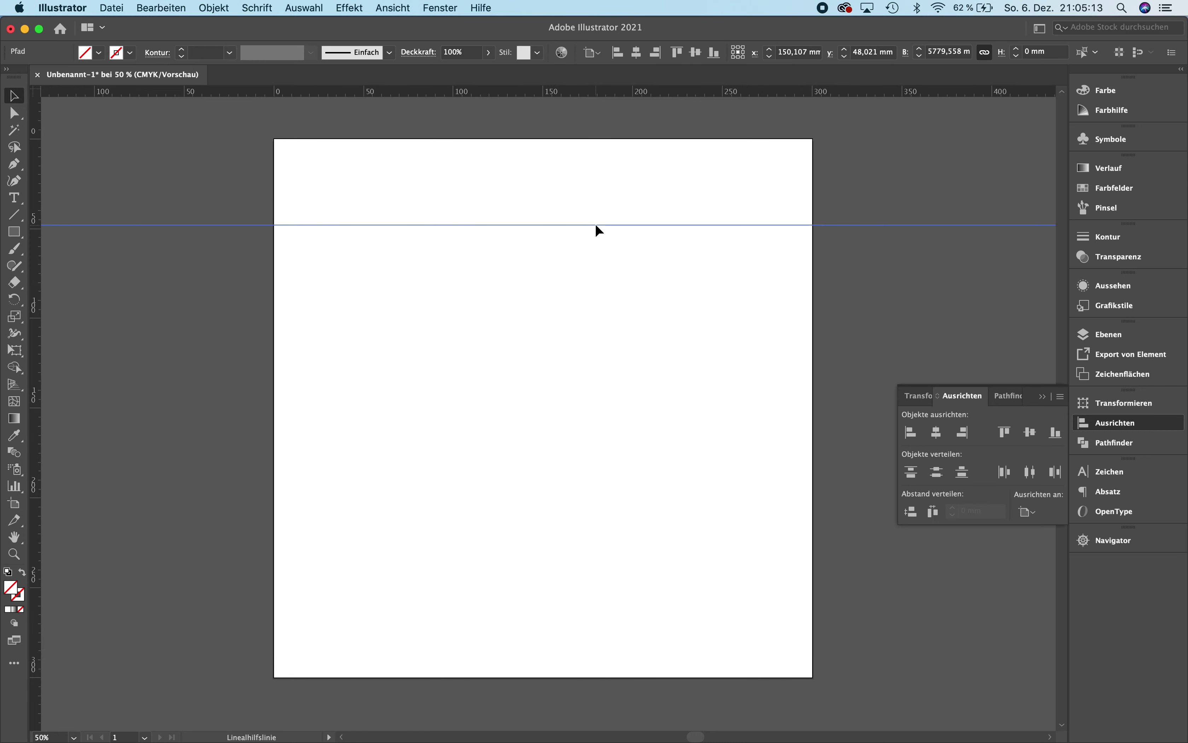
pyautogui.moveTo(575, 91); pyautogui.dragTo(570, 262)
pyautogui.moveTo(604, 94); pyautogui.dragTo(599, 348)
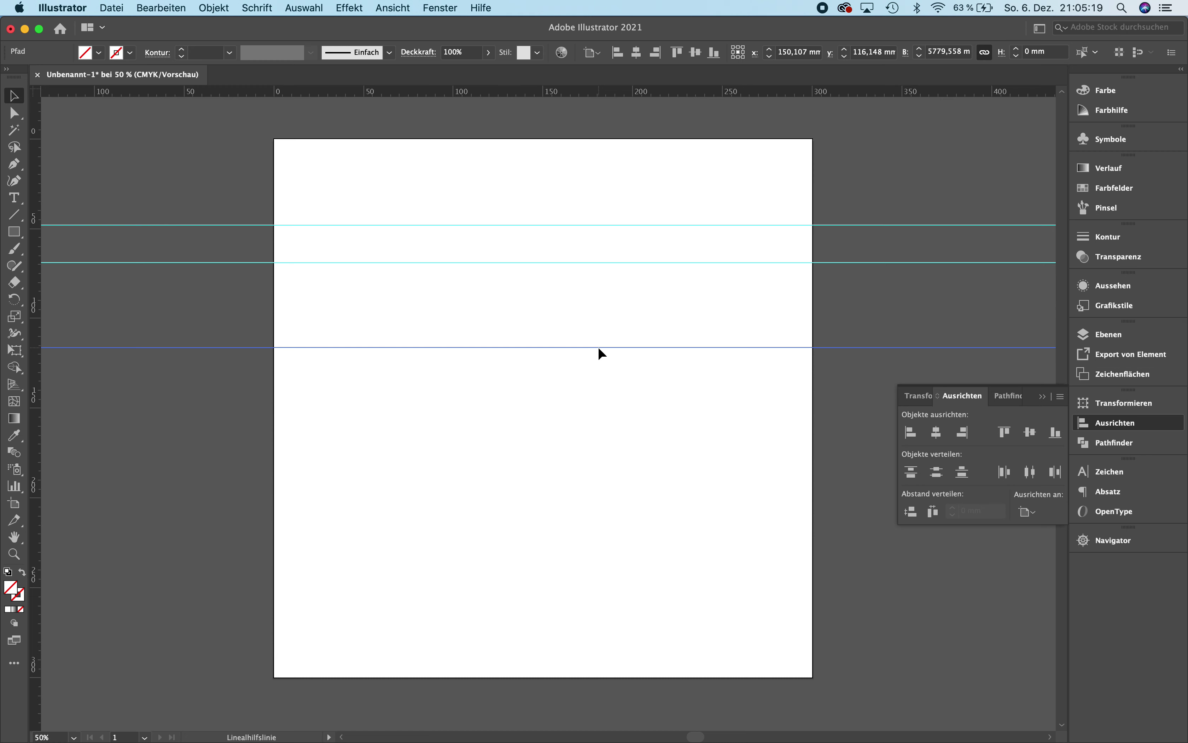
pyautogui.moveTo(566, 303); pyautogui.dragTo(628, 343)
pyautogui.click(539, 309)
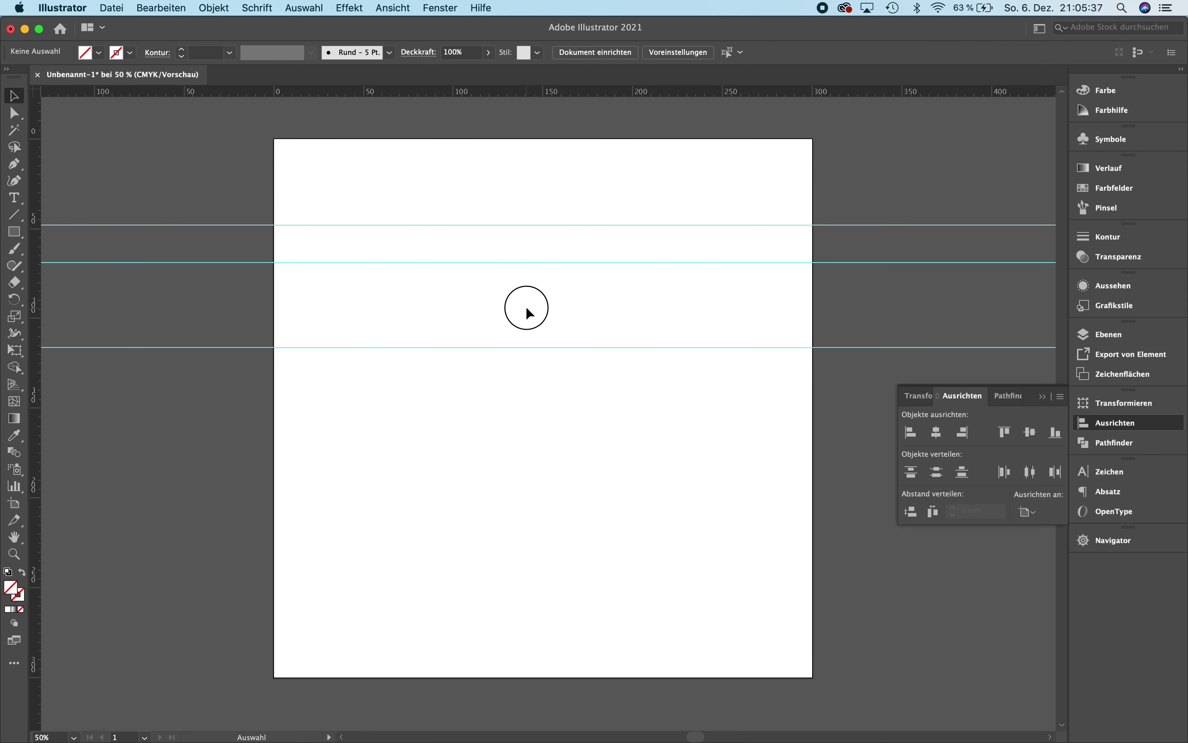
pyautogui.click(535, 347)
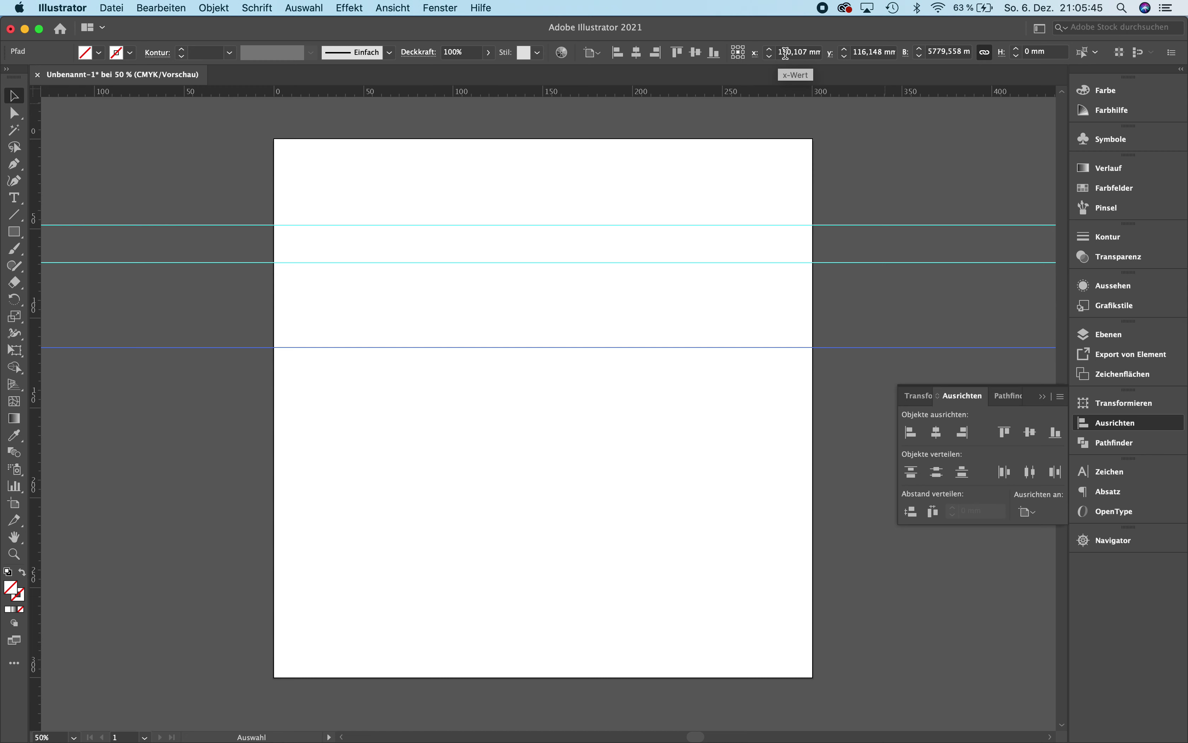
# - Reposition the selected guide to the 200 mm mark
pyautogui.click(862, 57)
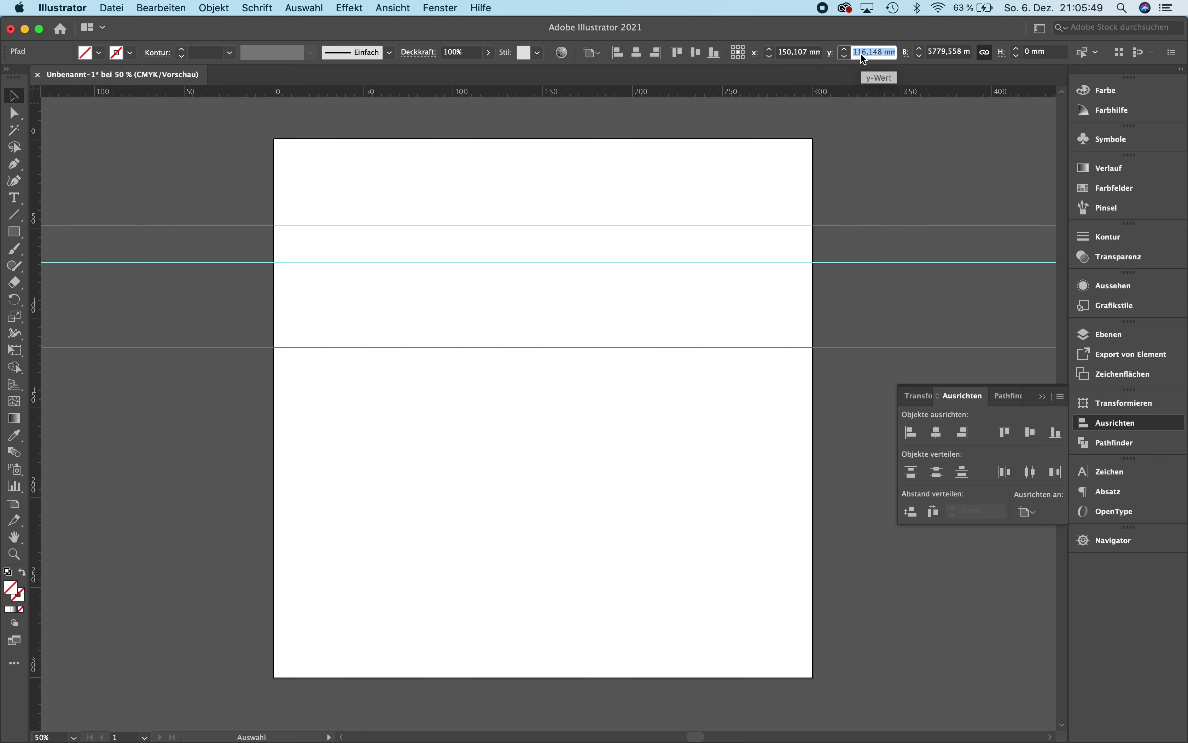
pyautogui.write('200')
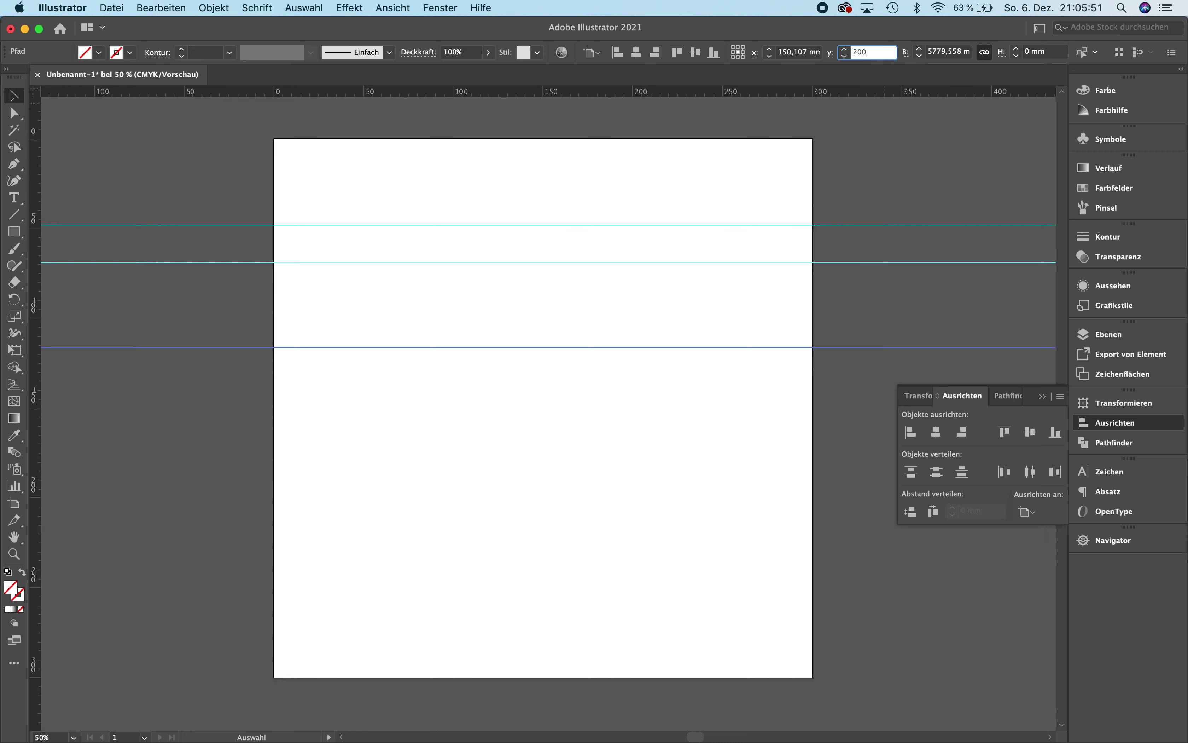
pyautogui.press('Return')
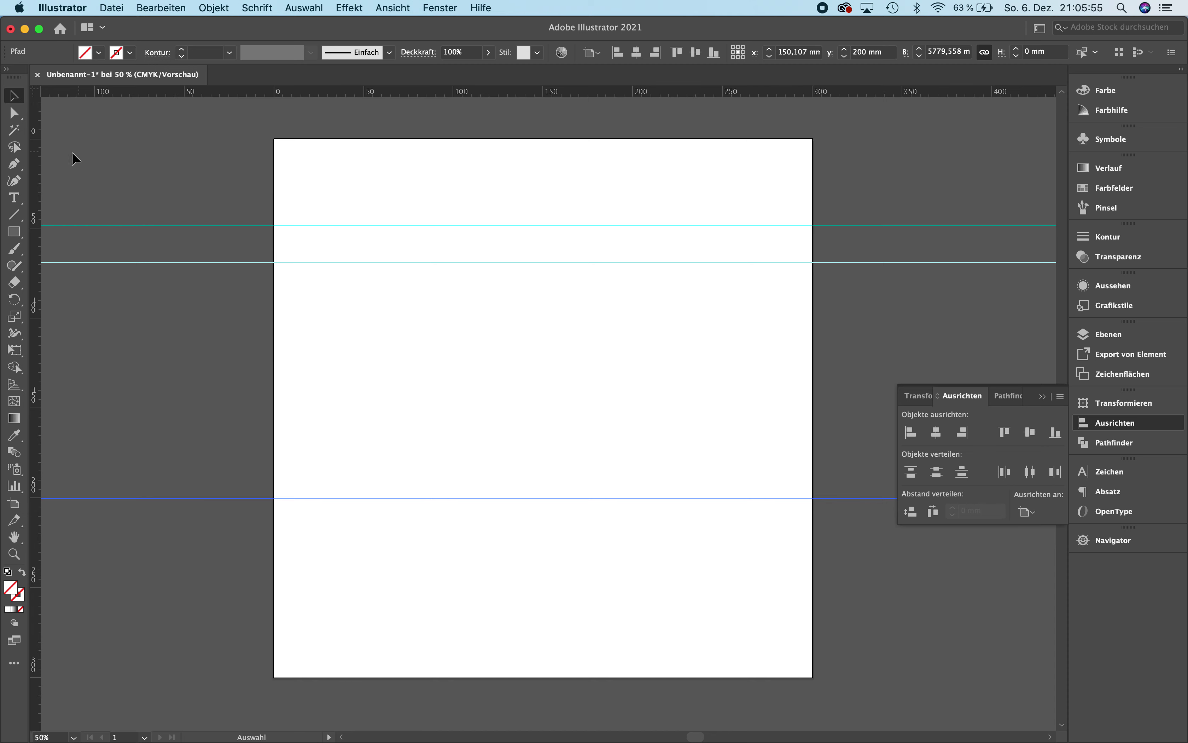
# - Pull two vertical guides from the left ruler onto the artboard and open the Ansicht menu
pyautogui.moveTo(38, 169); pyautogui.dragTo(473, 203)
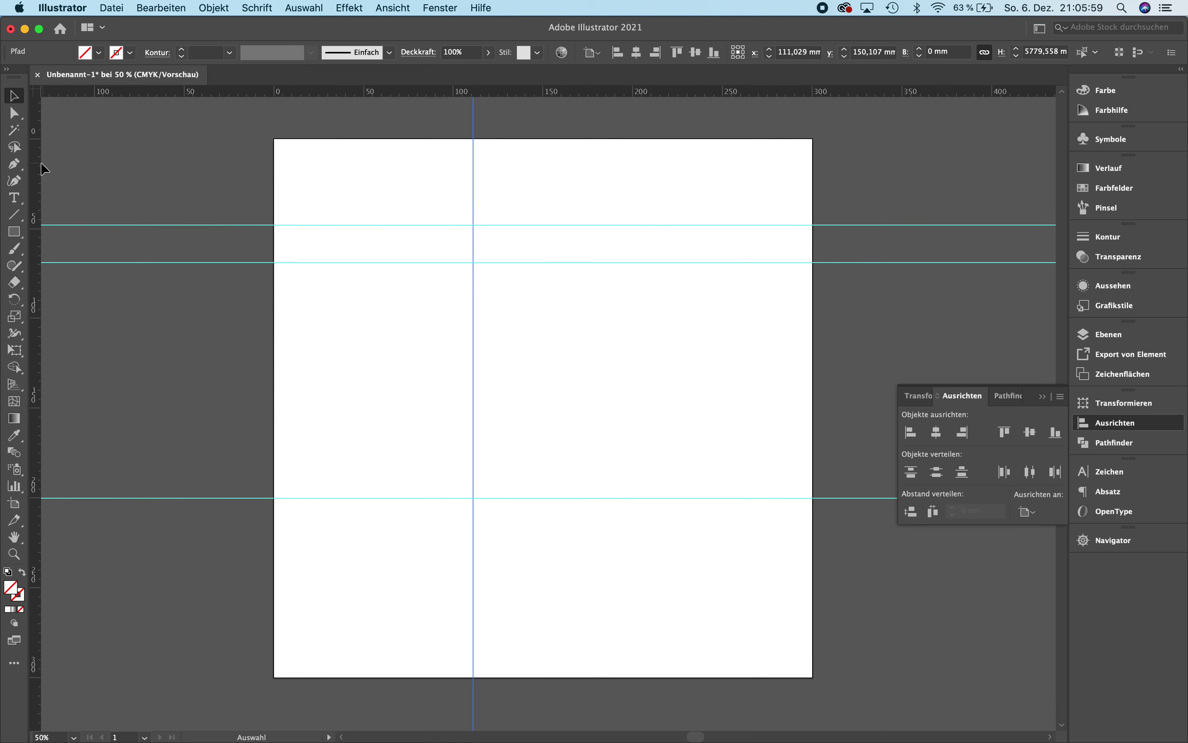
pyautogui.moveTo(38, 167); pyautogui.dragTo(643, 261)
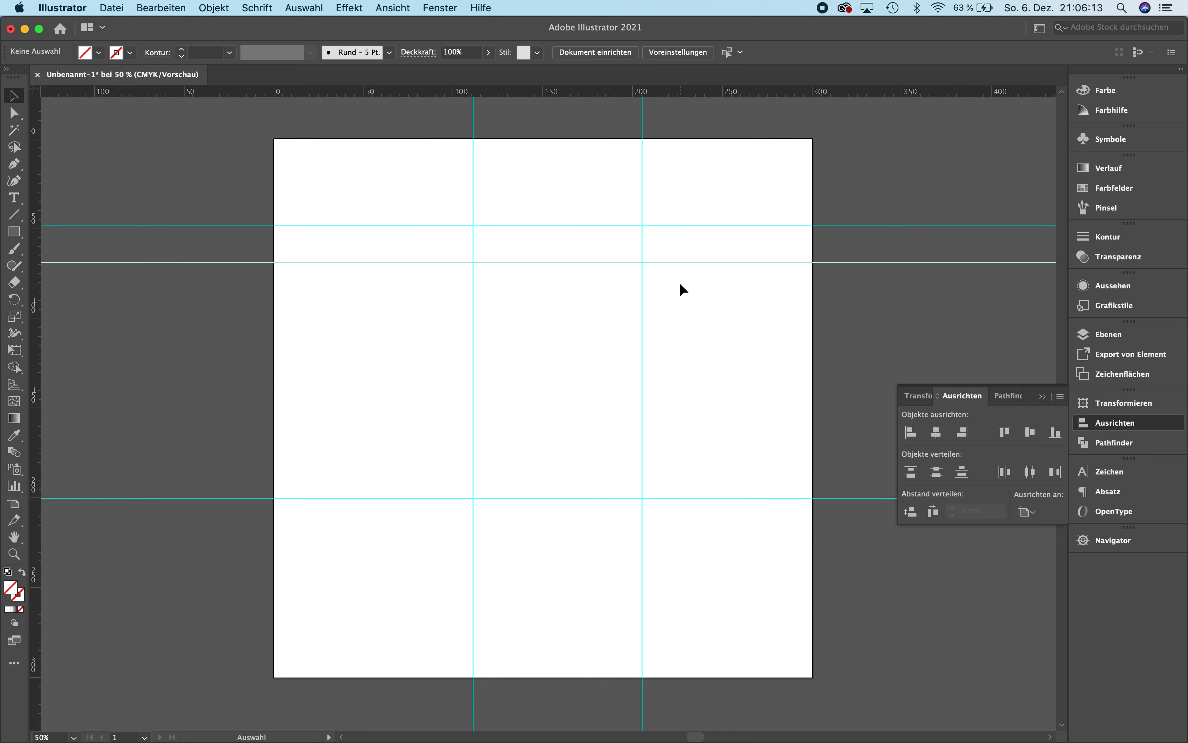
pyautogui.click(392, 8)
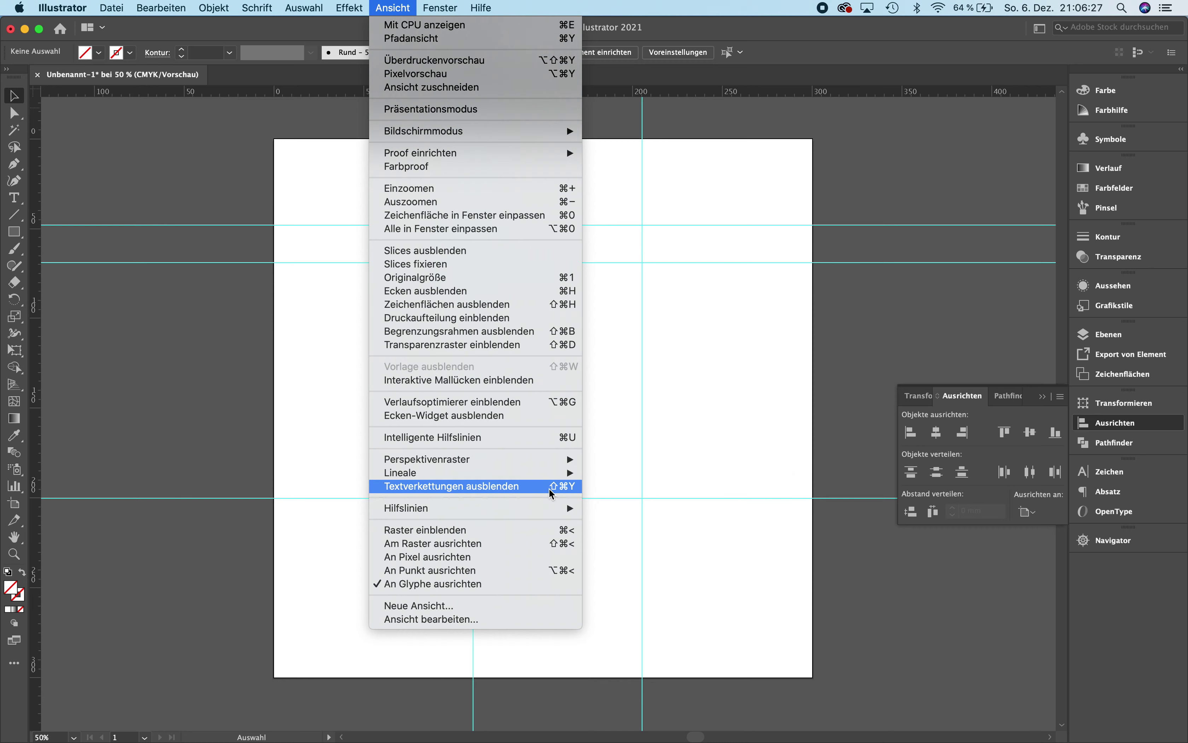
pyautogui.moveTo(474, 508)
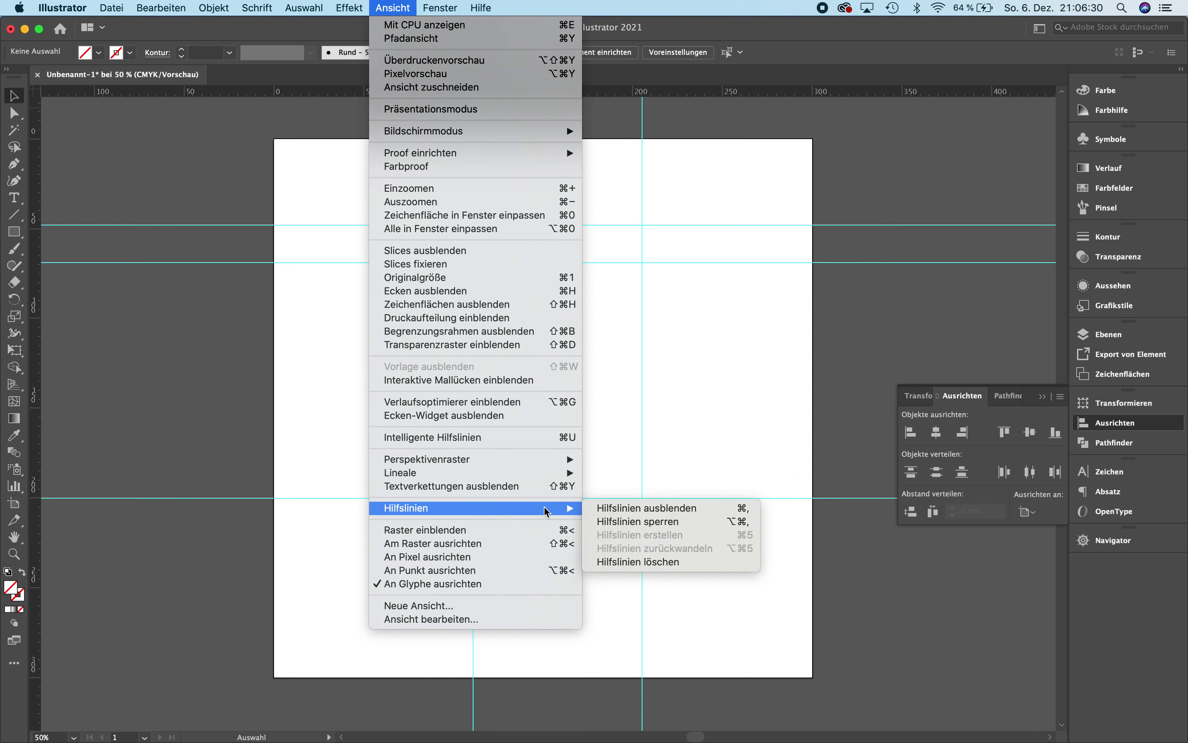
# - Lock the guides and confirm with a marquee that they can't be selected
pyautogui.click(641, 525)
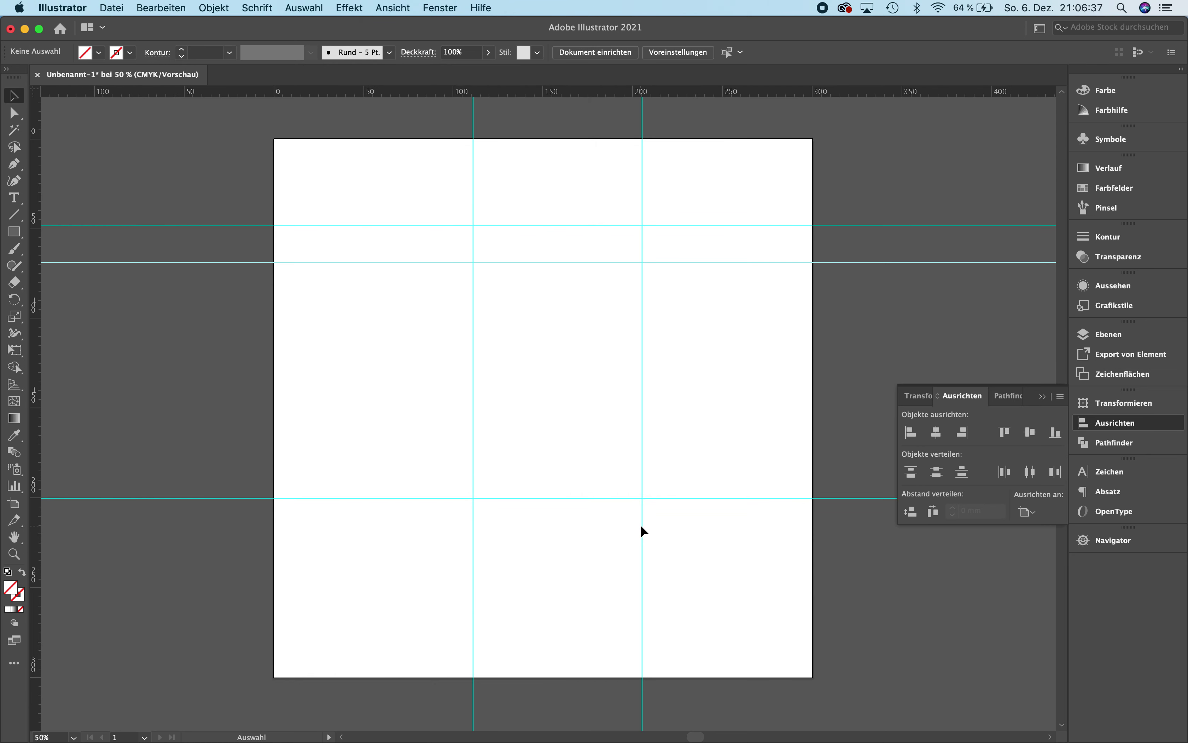
pyautogui.moveTo(714, 262); pyautogui.dragTo(604, 348)
pyautogui.click(606, 307)
# - Unlock the guides, move the second horizontal guide lower, and hide all guides
pyautogui.click(395, 8)
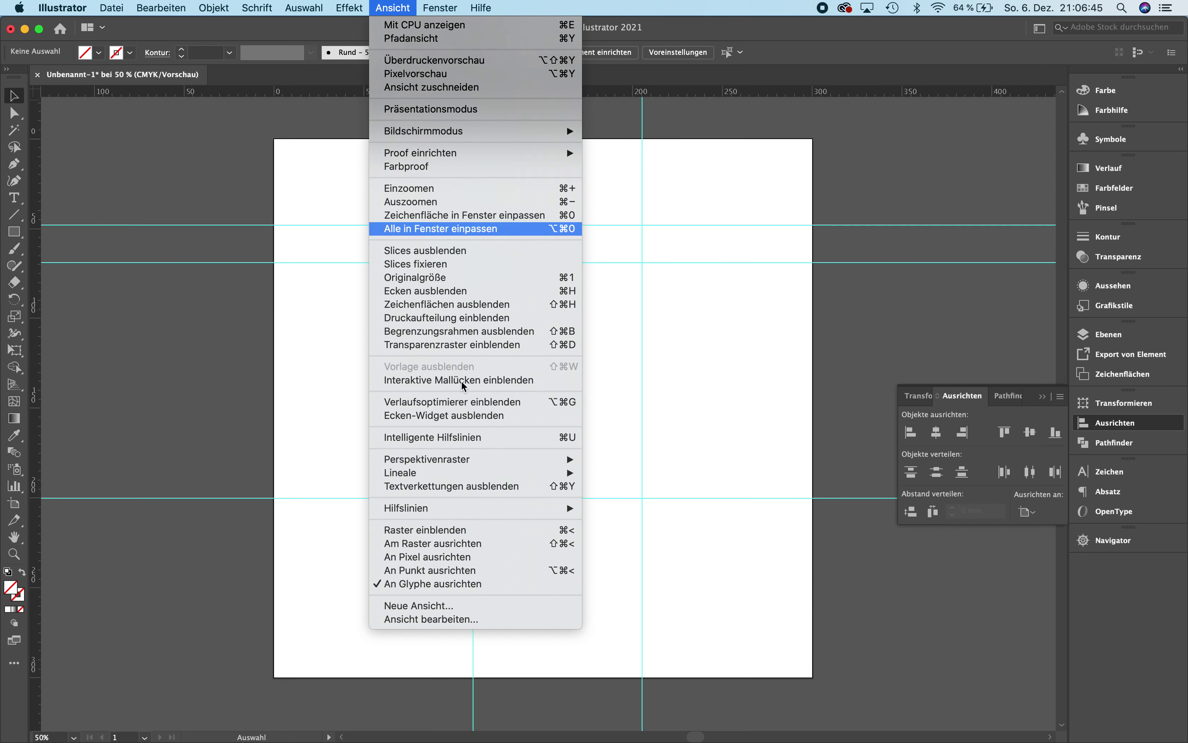
pyautogui.moveTo(475, 508)
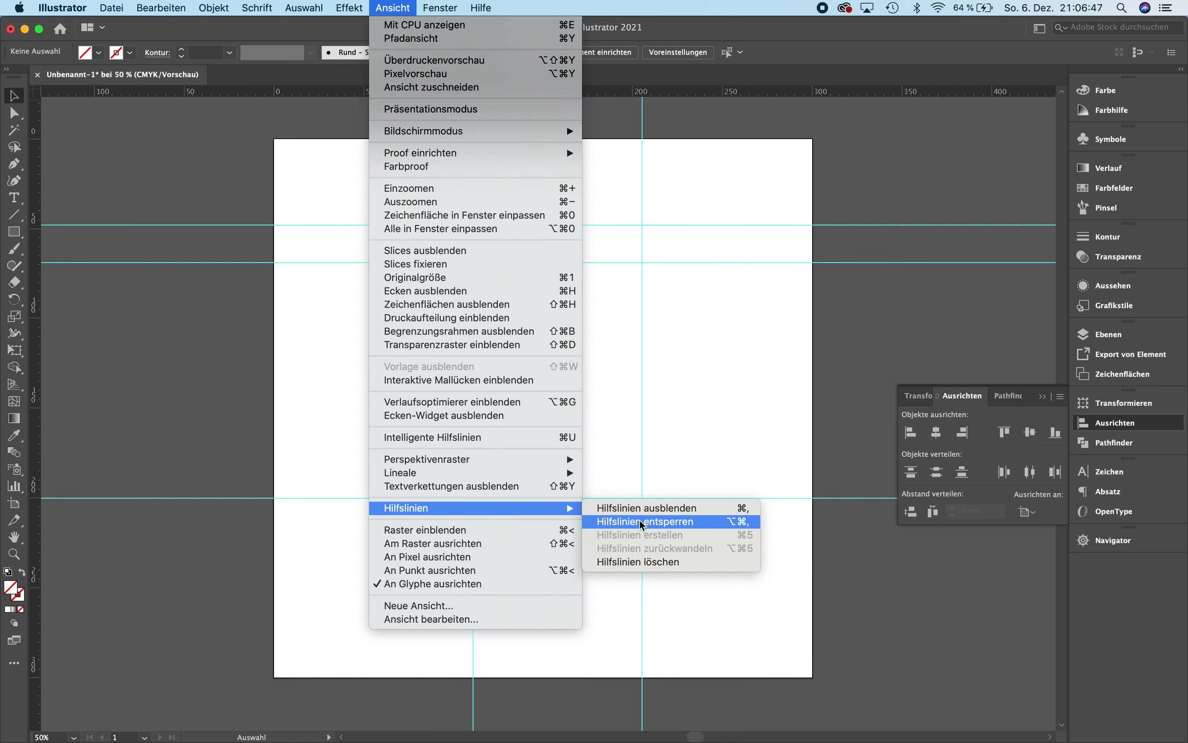
pyautogui.click(653, 524)
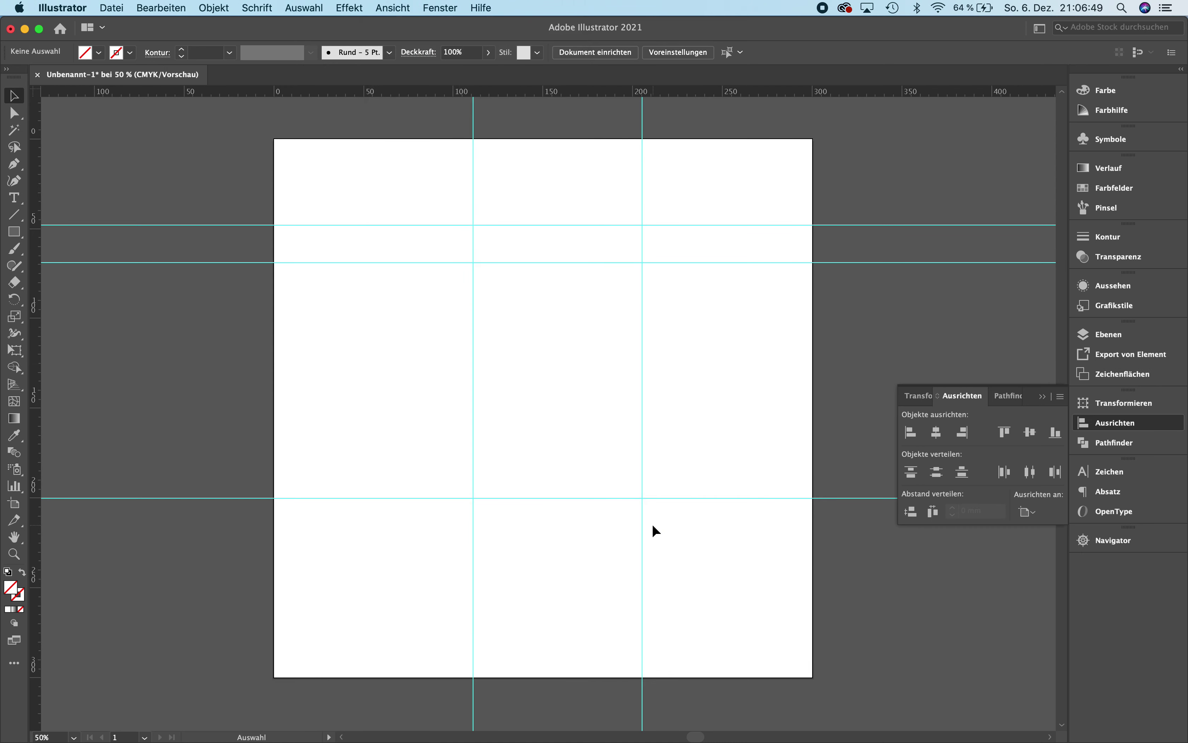
pyautogui.moveTo(690, 262); pyautogui.dragTo(694, 309)
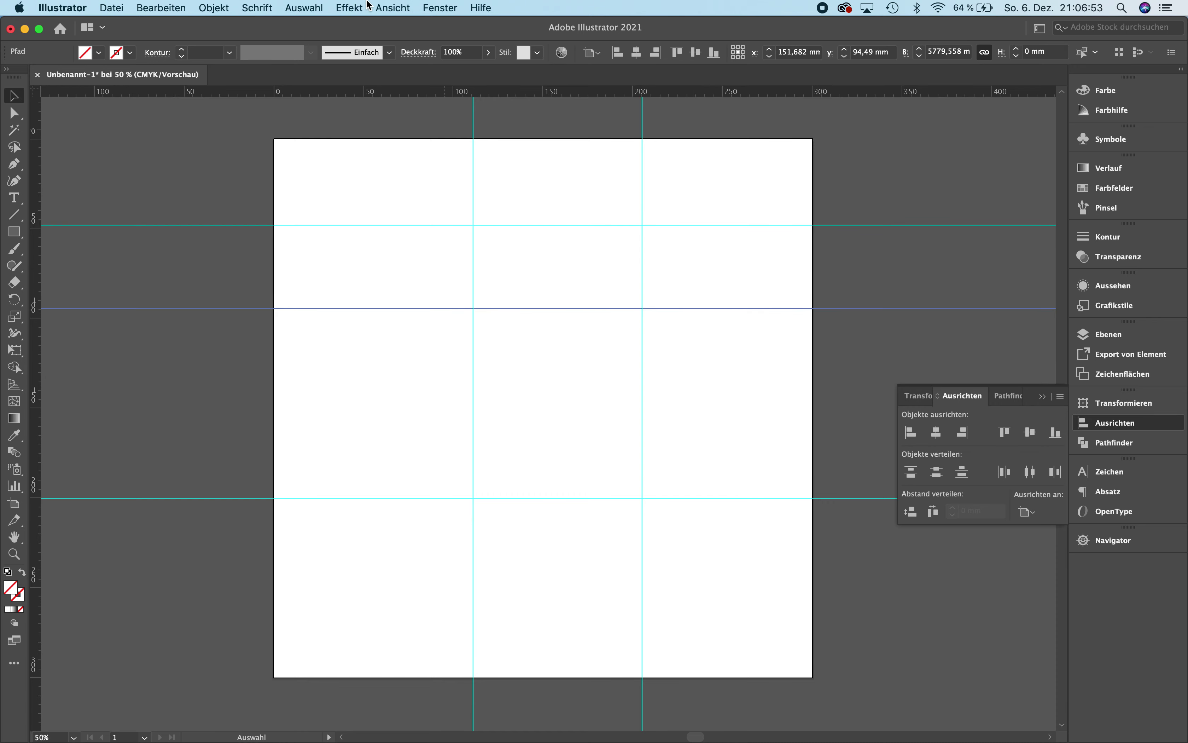
pyautogui.click(376, 6)
pyautogui.click(651, 515)
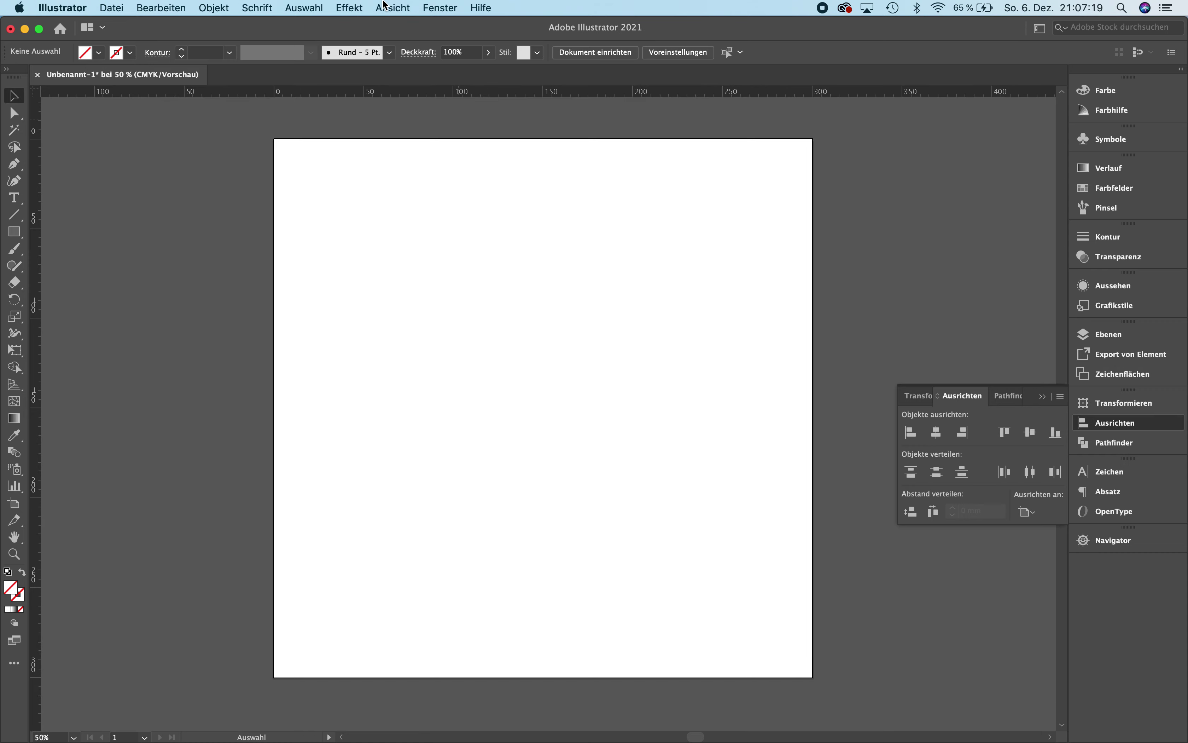
# - Show the hidden guides again via Ansicht > Guides, then delete them all
pyautogui.click(388, 8)
pyautogui.click(645, 508)
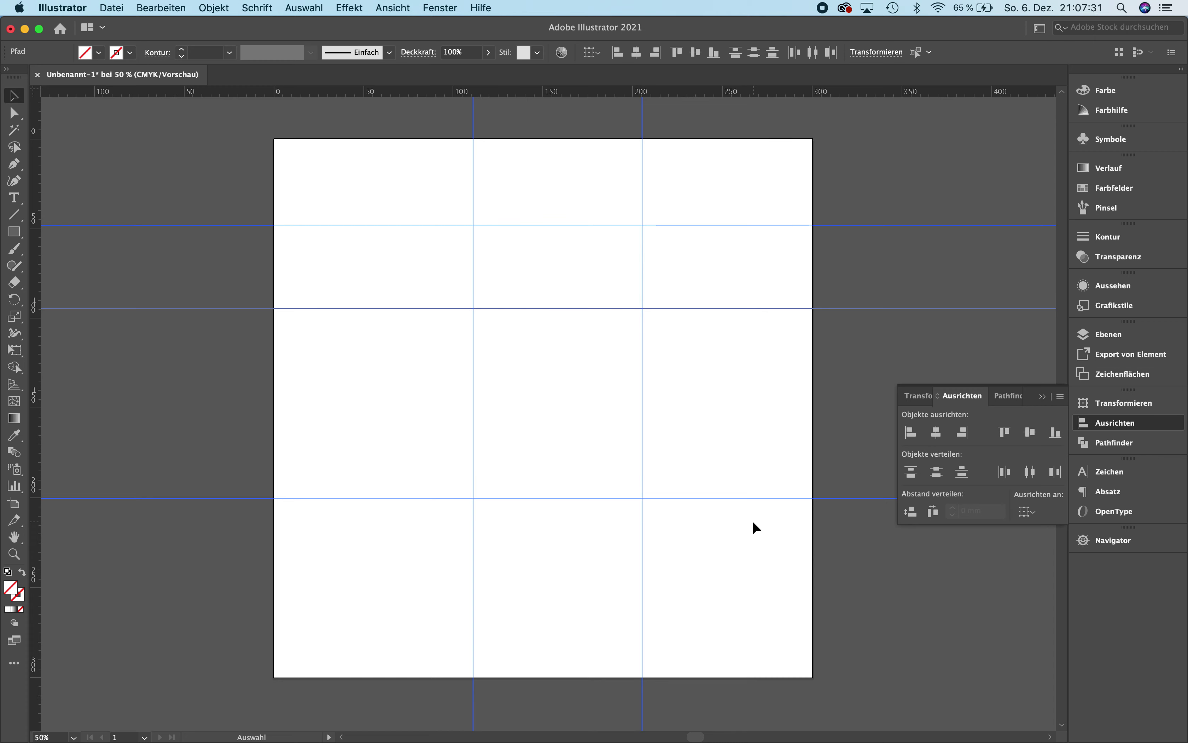
pyautogui.press('Delete')
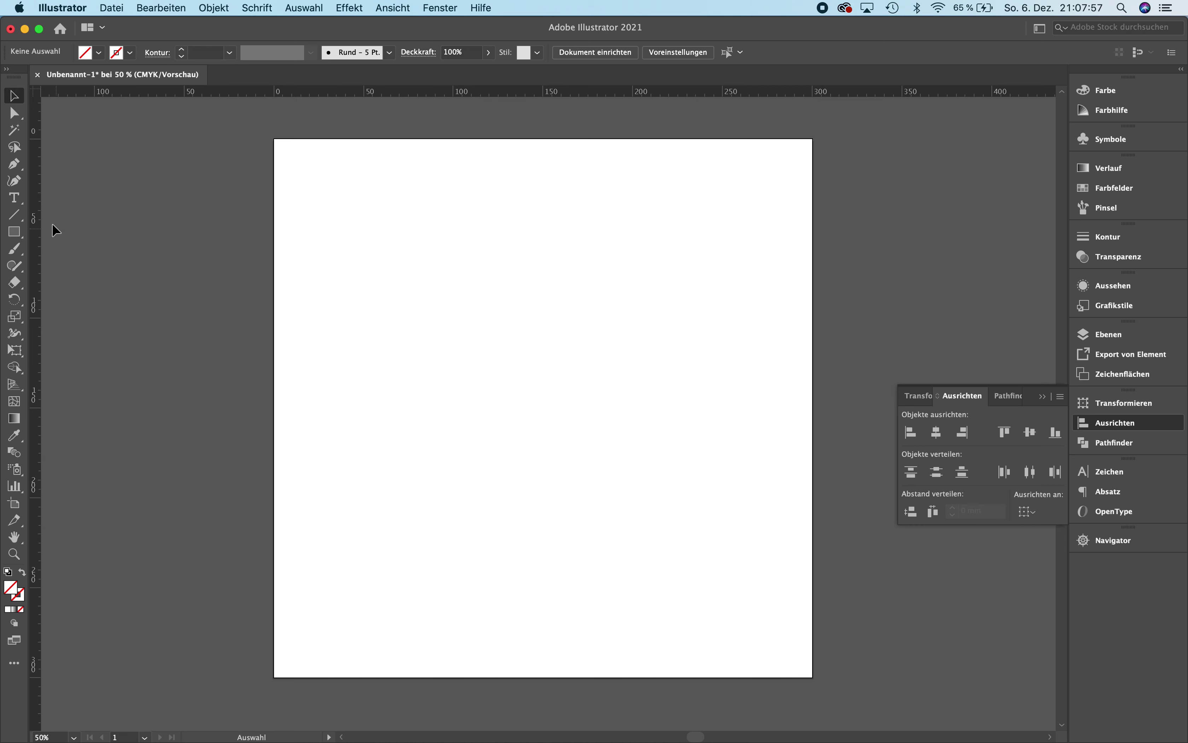
# - Choose the Rectangle Tool and draw two trial rectangles near the top-left, deleting each
pyautogui.click(16, 233)
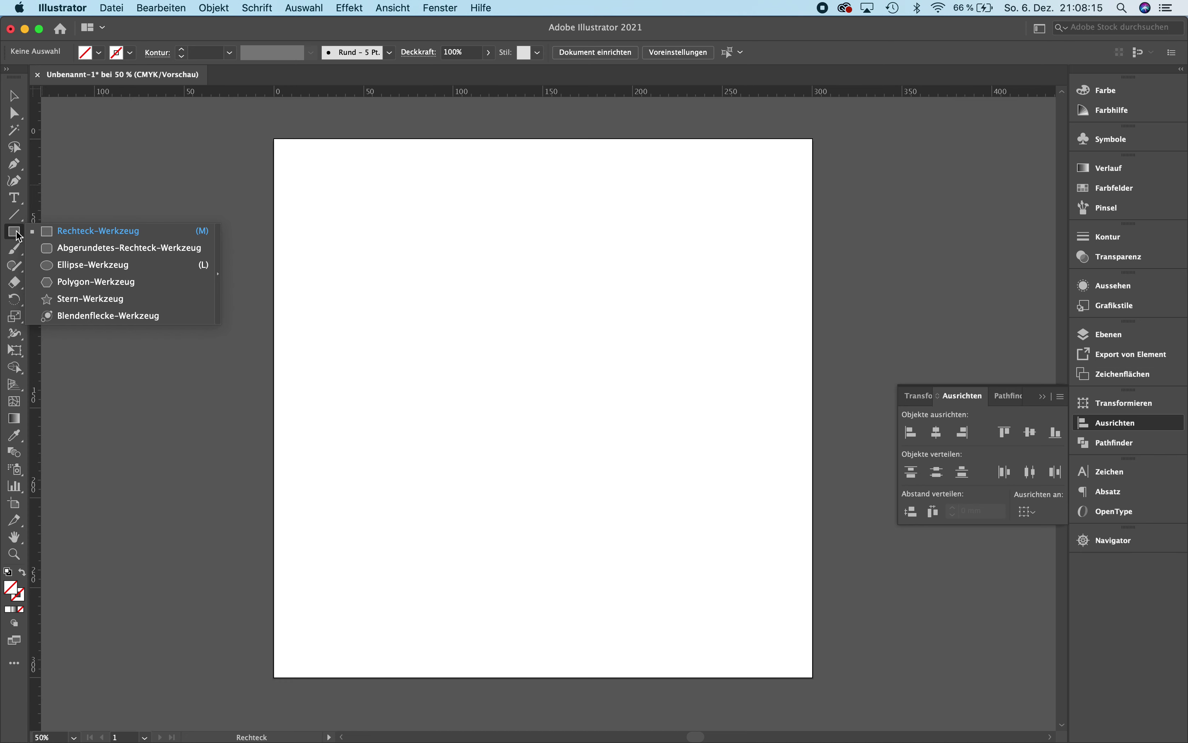
pyautogui.click(74, 235)
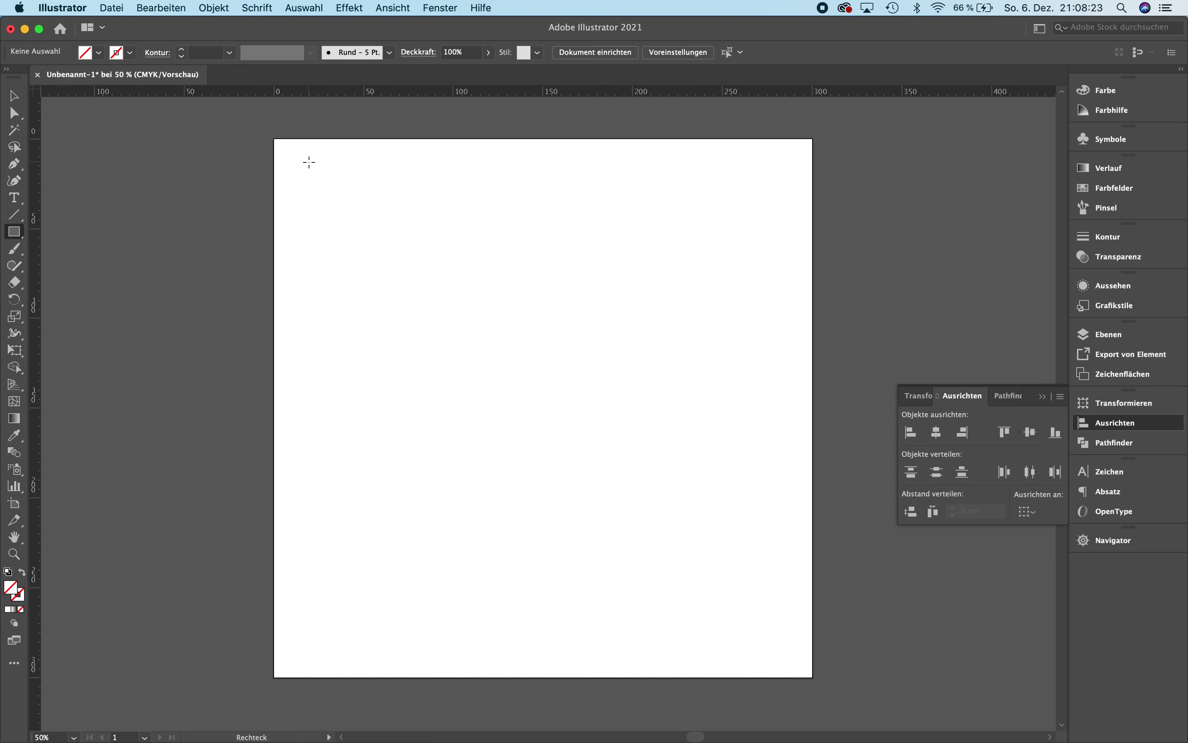
pyautogui.moveTo(308, 161)
pyautogui.mouseDown()
pyautogui.moveTo(549, 303)
pyautogui.moveTo(586, 305)
pyautogui.mouseUp()
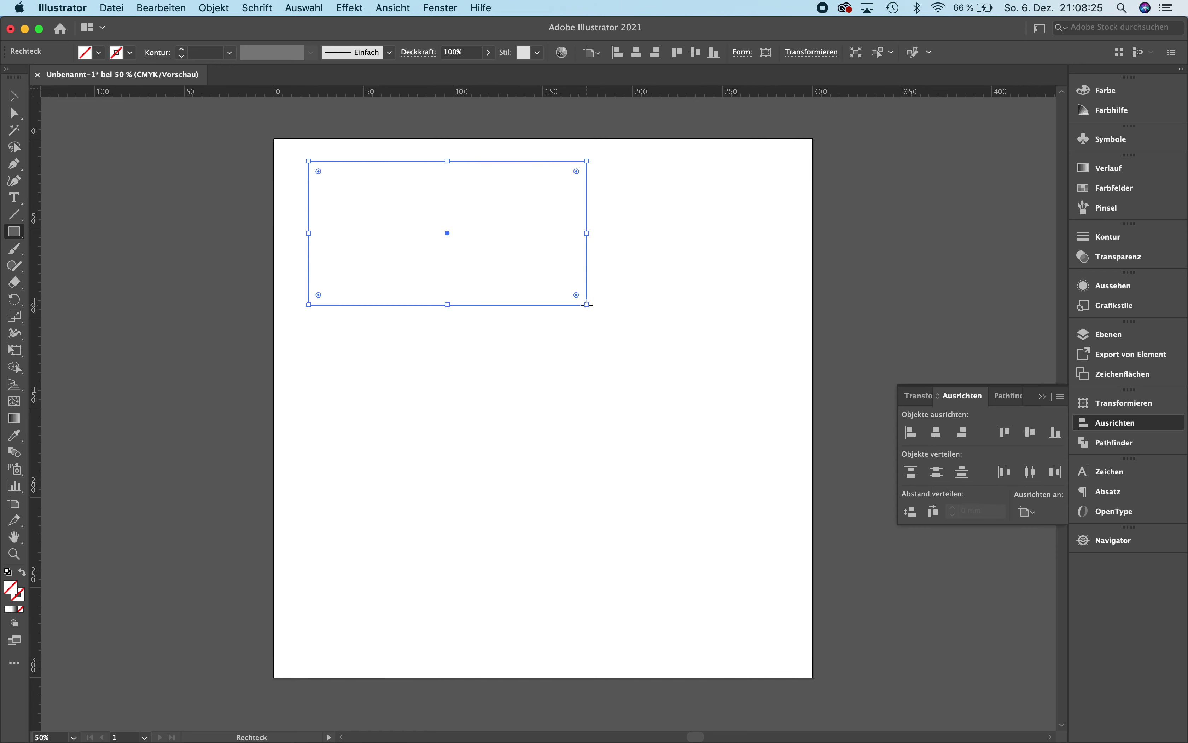
pyautogui.press('Delete')
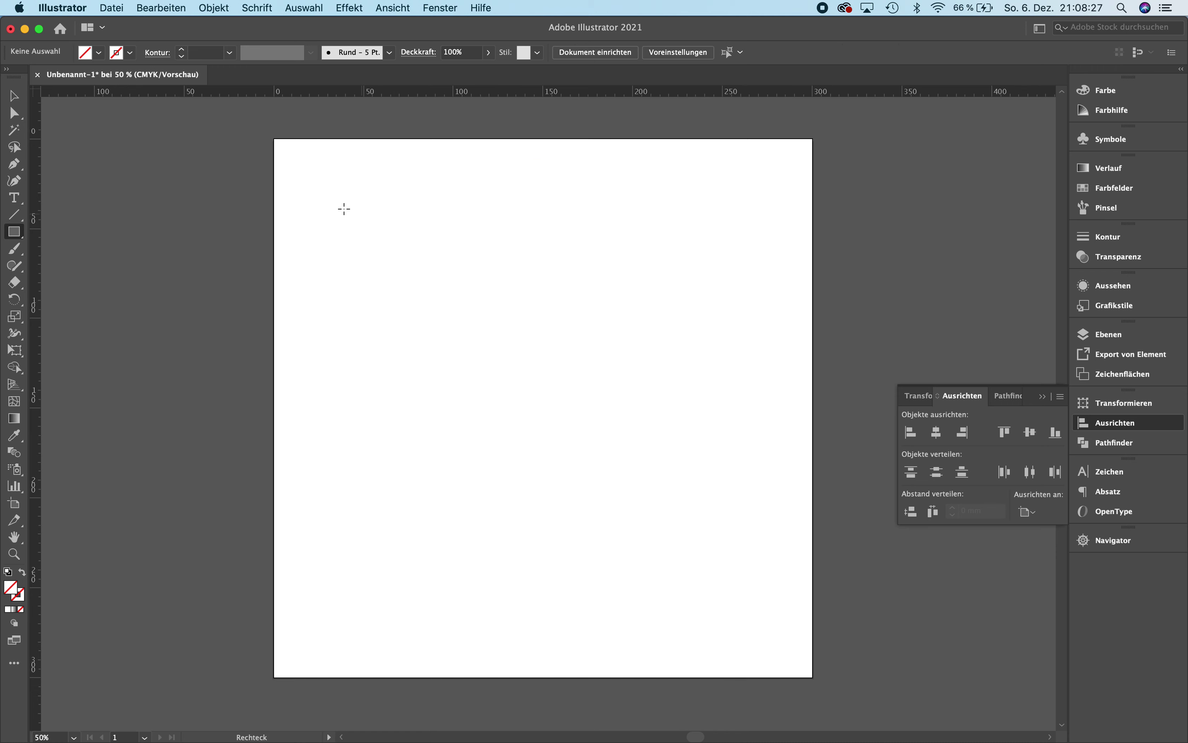
pyautogui.moveTo(324, 182); pyautogui.dragTo(555, 363)
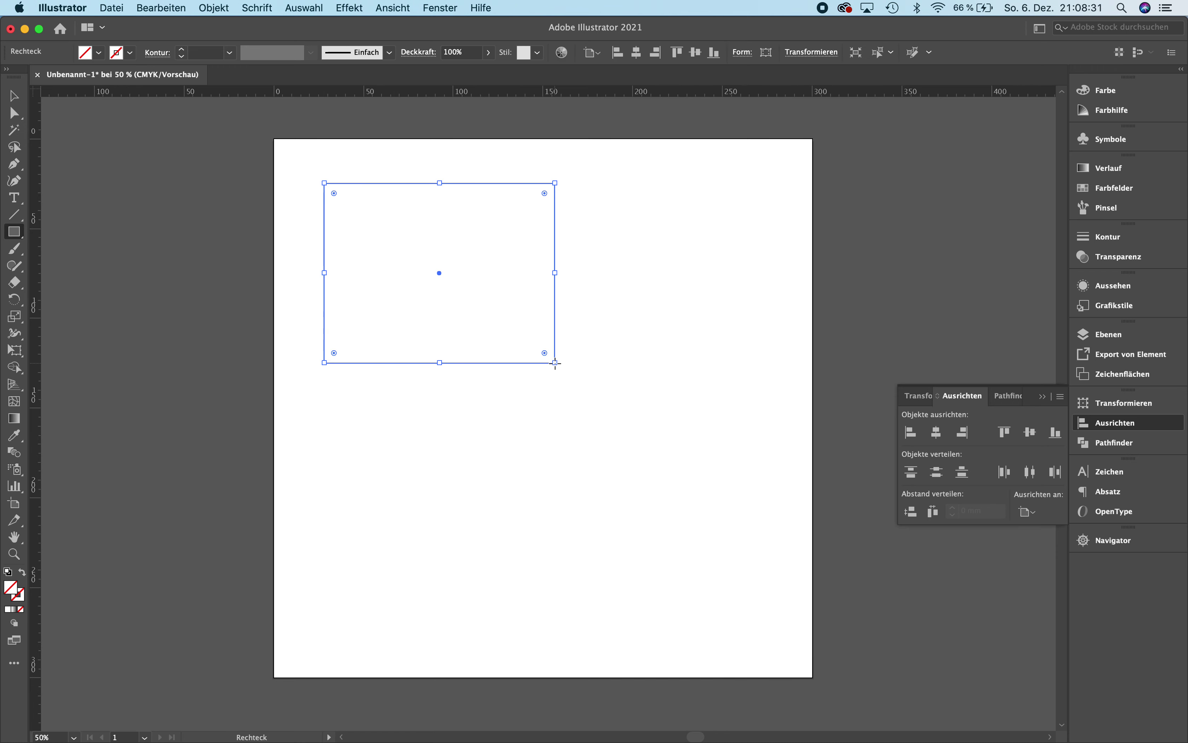
pyautogui.press('Delete')
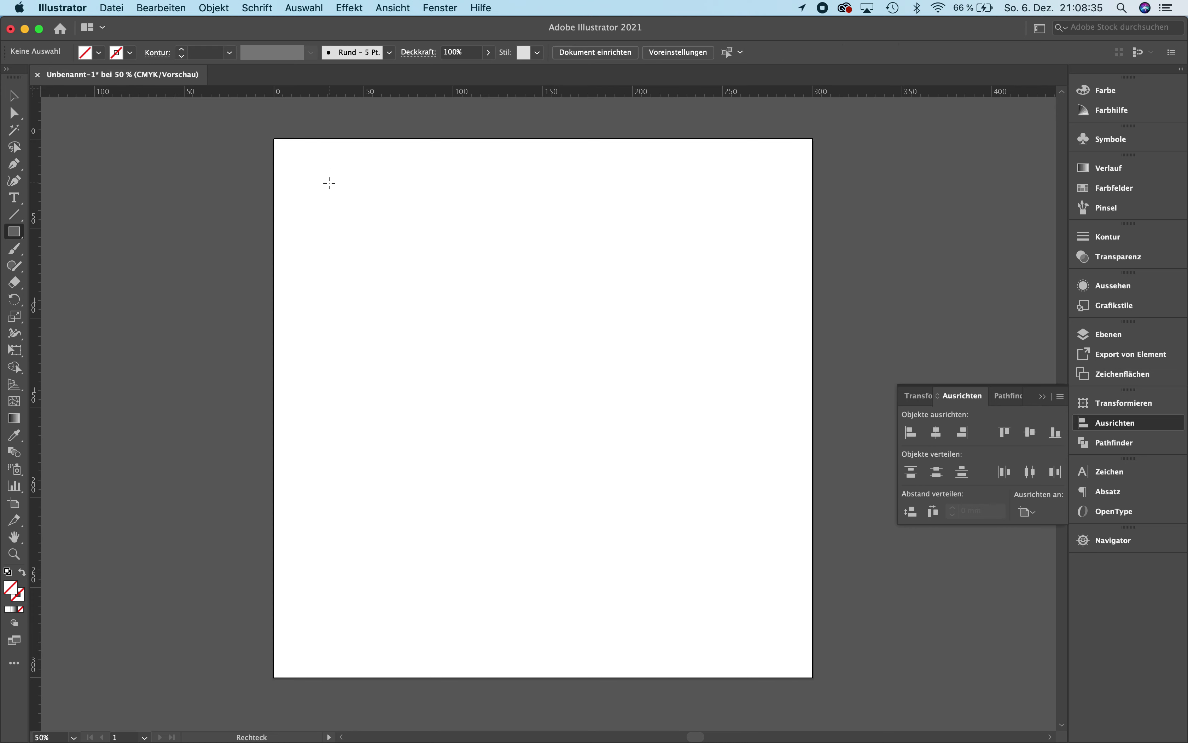
# - Draw a square in the artboard's upper left, then delete it
pyautogui.moveTo(329, 183)
pyautogui.mouseDown()
pyautogui.moveTo(511, 379)
pyautogui.moveTo(535, 262)
pyautogui.moveTo(562, 340)
pyautogui.mouseUp()
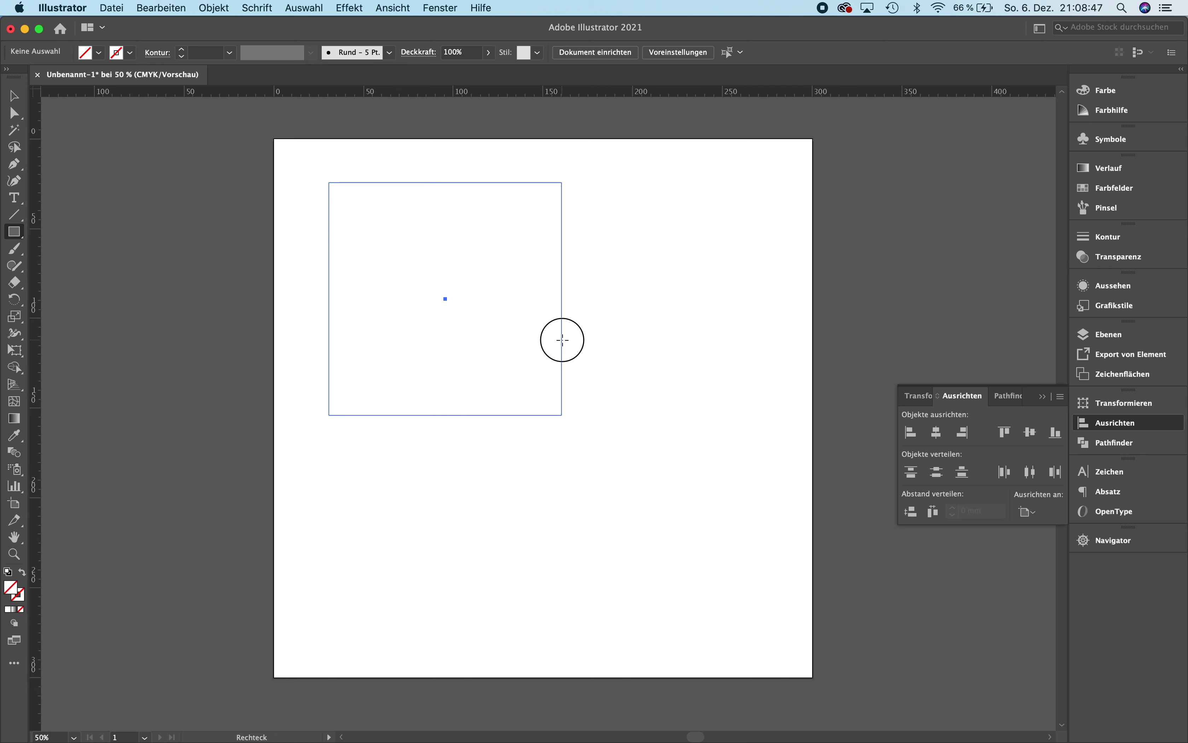
pyautogui.moveTo(563, 340); pyautogui.dragTo(563, 340)
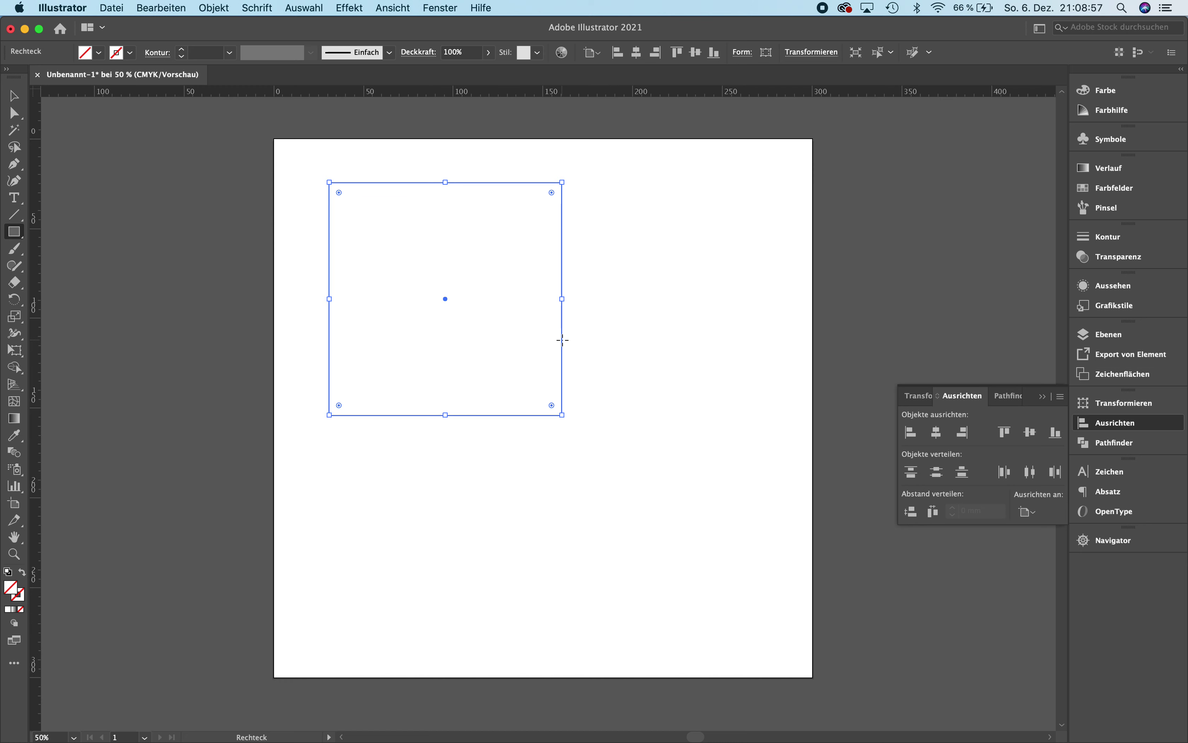
pyautogui.press('Delete')
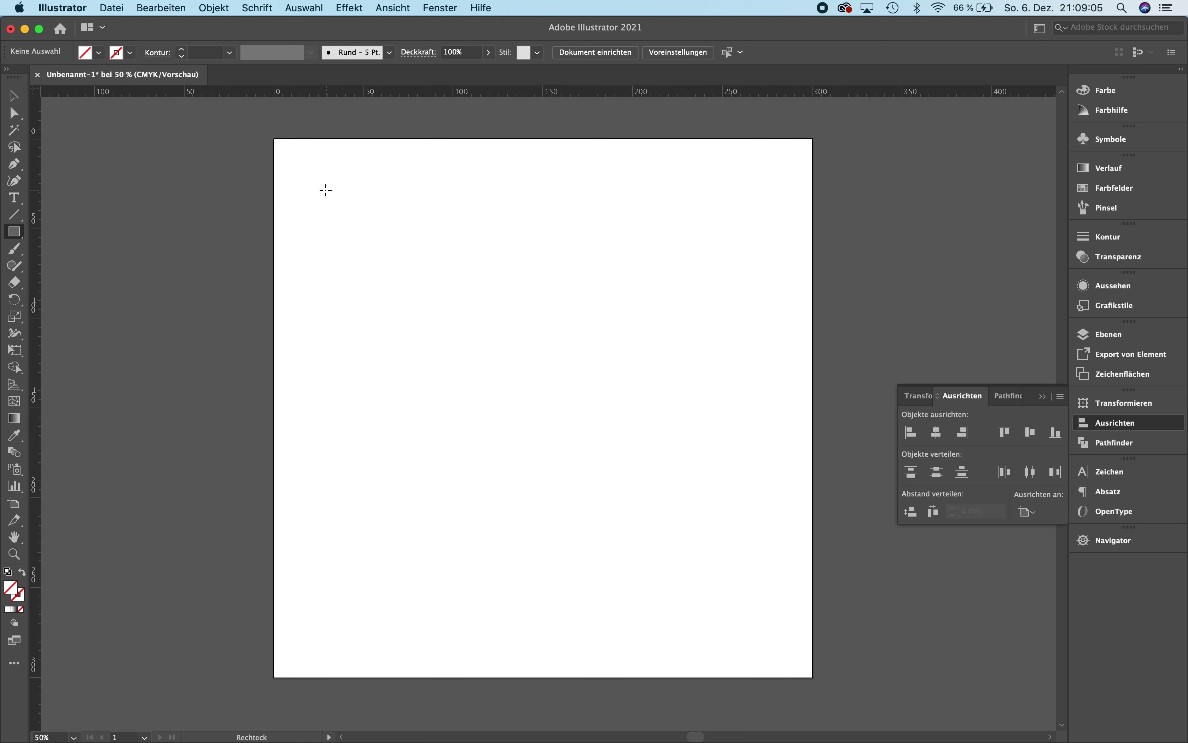
# - Create a 500 × 200 mm rectangle from the Rectangle tool's size settings
pyautogui.click(493, 261)
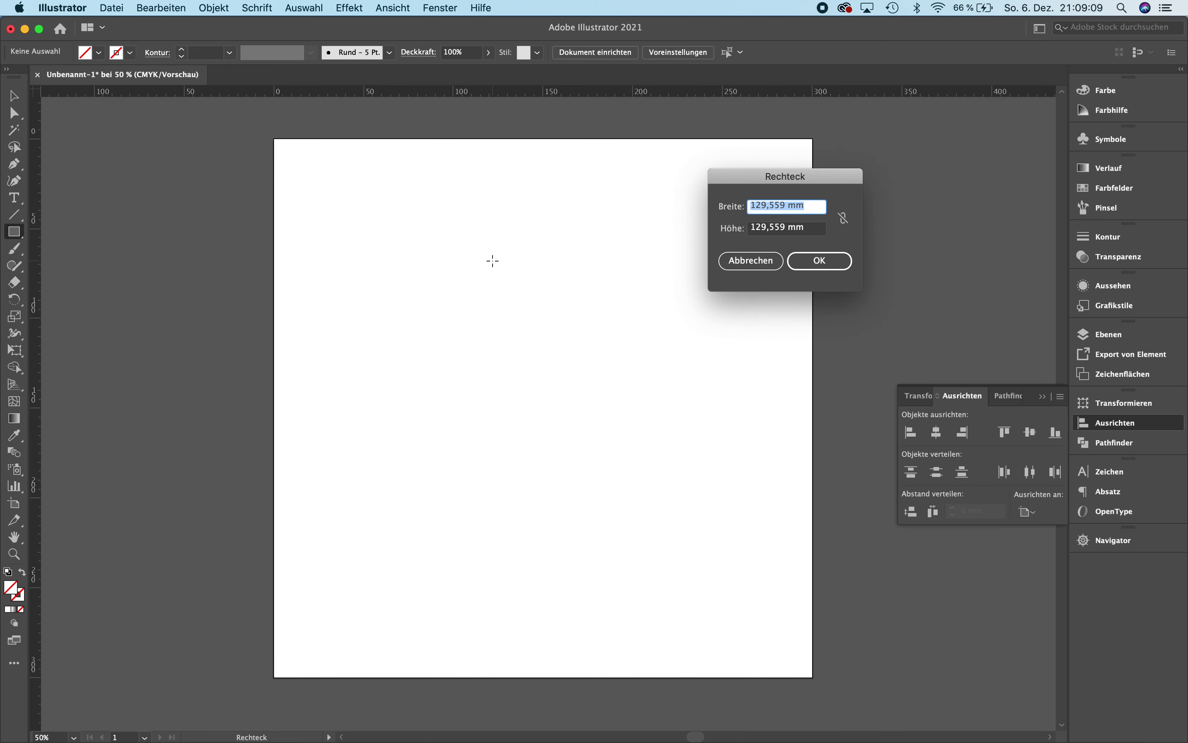
pyautogui.write('5')
pyautogui.write('00')
pyautogui.press('Tab')
pyautogui.write('200')
pyautogui.press('Return')
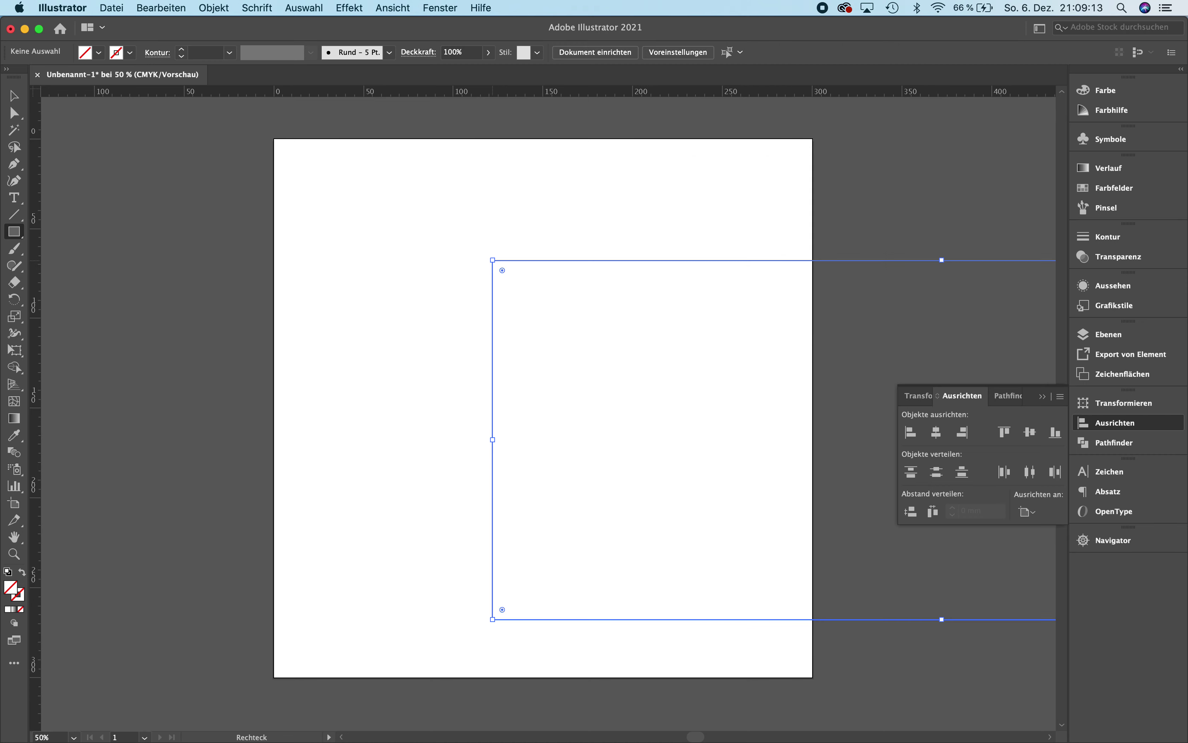
# - Move the rectangle left, apply default white fill and black stroke, resize, rotate about 10°, then delete it
pyautogui.press('v')
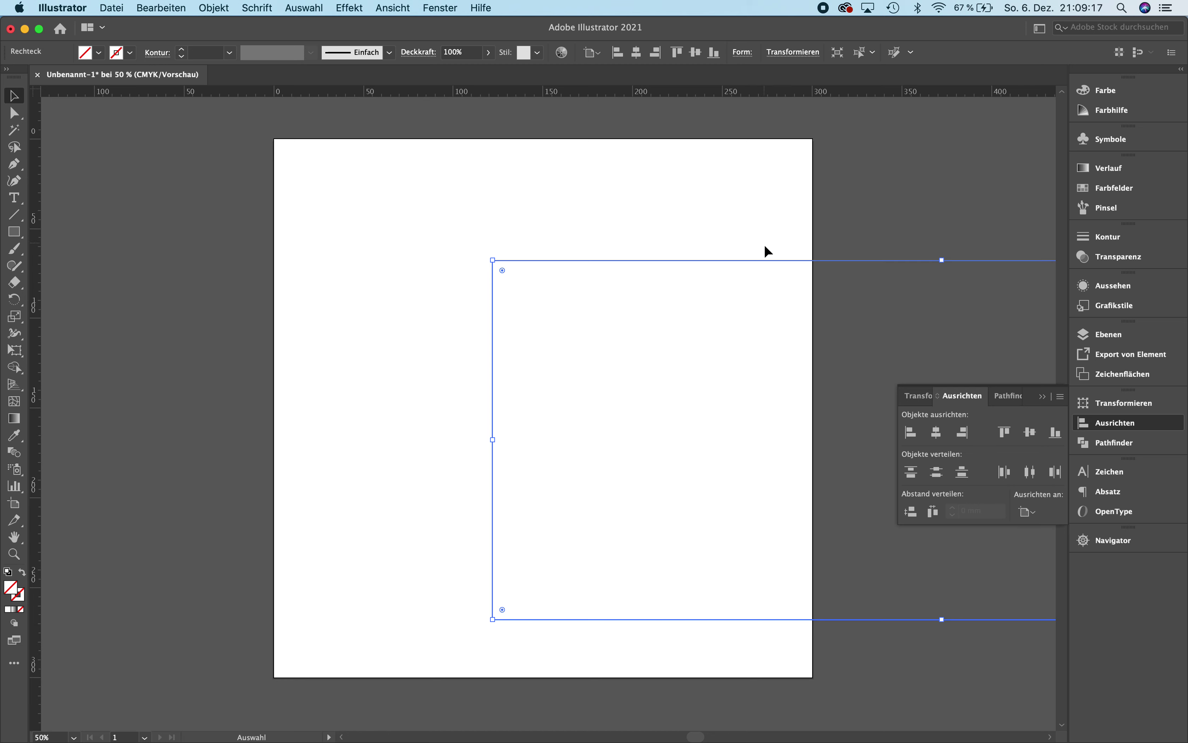
pyautogui.moveTo(762, 260)
pyautogui.mouseDown()
pyautogui.moveTo(505, 252)
pyautogui.moveTo(440, 238)
pyautogui.mouseUp()
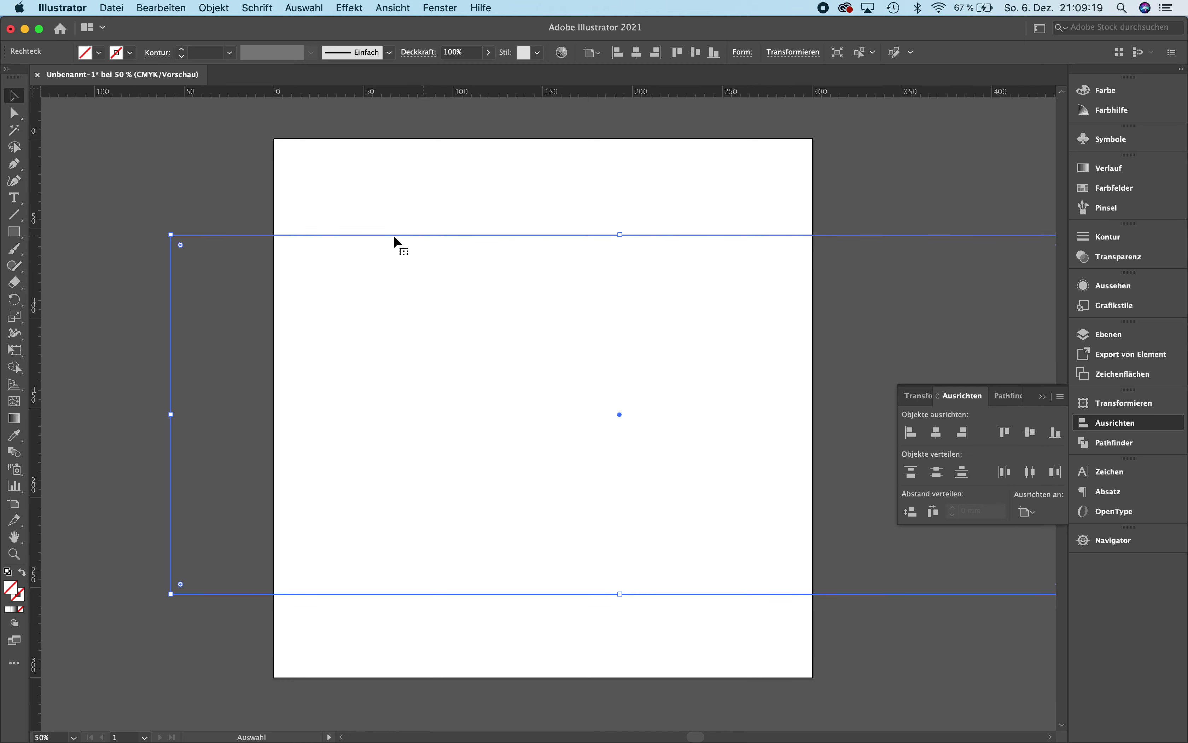
pyautogui.click(8, 572)
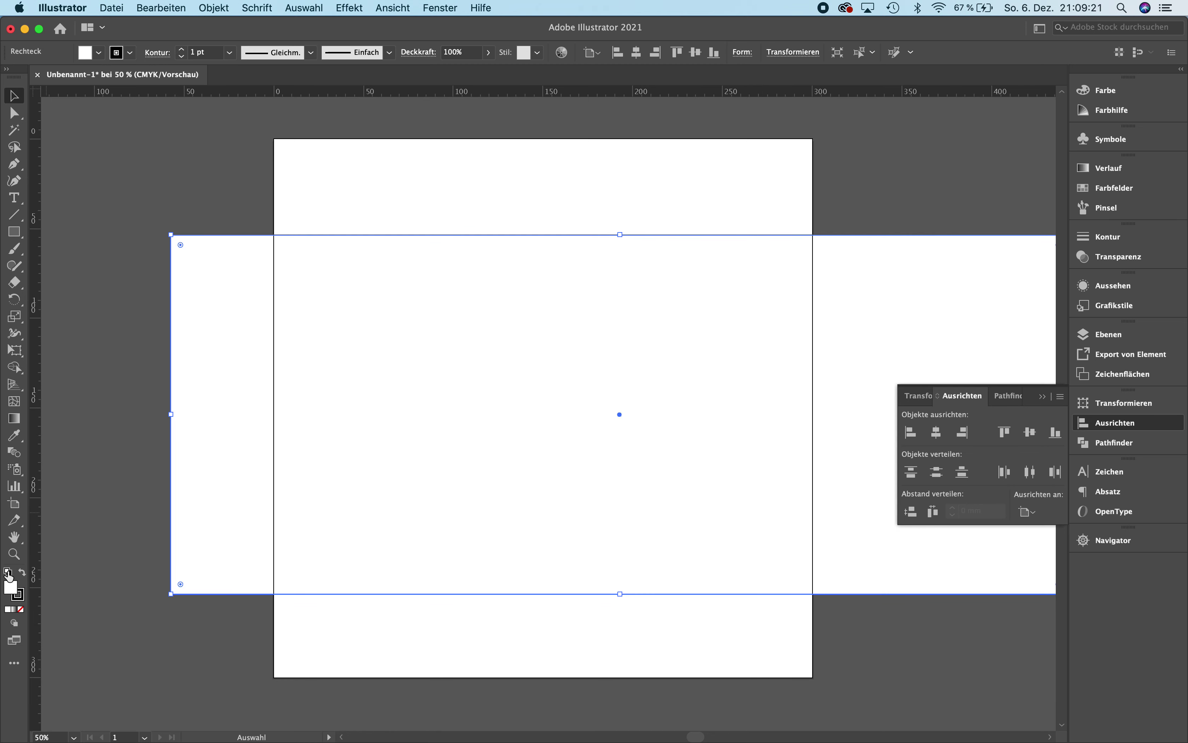
pyautogui.moveTo(171, 234); pyautogui.dragTo(325, 298)
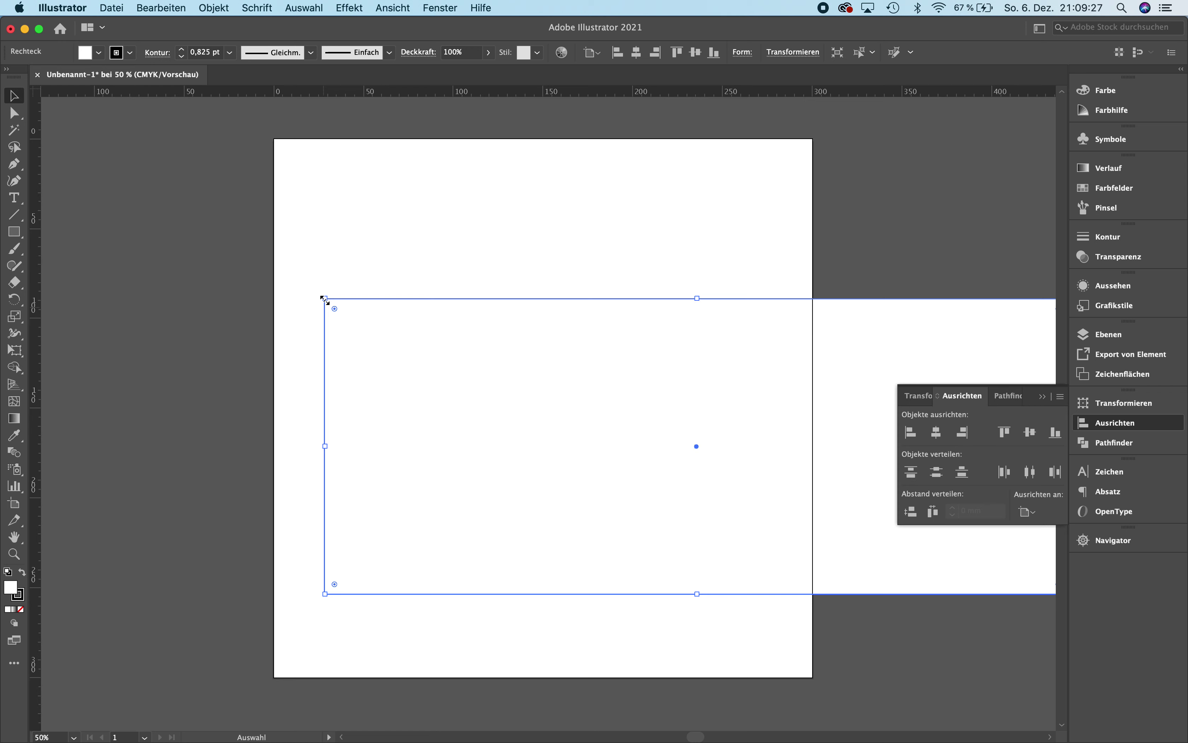
pyautogui.moveTo(325, 446)
pyautogui.mouseDown()
pyautogui.moveTo(359, 448)
pyautogui.moveTo(336, 446)
pyautogui.mouseUp()
pyautogui.moveTo(336, 298); pyautogui.dragTo(414, 401)
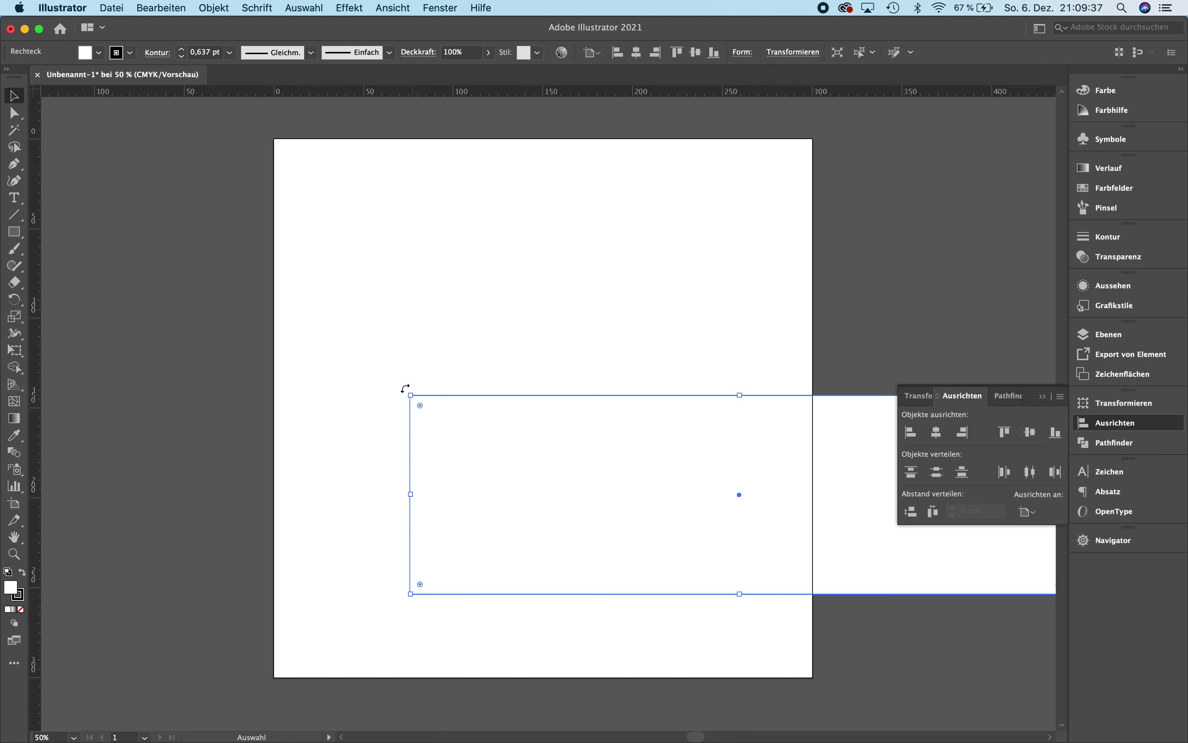
pyautogui.moveTo(405, 388)
pyautogui.mouseDown()
pyautogui.moveTo(364, 438)
pyautogui.moveTo(454, 322)
pyautogui.moveTo(403, 377)
pyautogui.moveTo(405, 560)
pyautogui.moveTo(377, 392)
pyautogui.moveTo(415, 299)
pyautogui.moveTo(449, 251)
pyautogui.moveTo(494, 222)
pyautogui.mouseUp()
pyautogui.press('Delete')
pyautogui.click(14, 231)
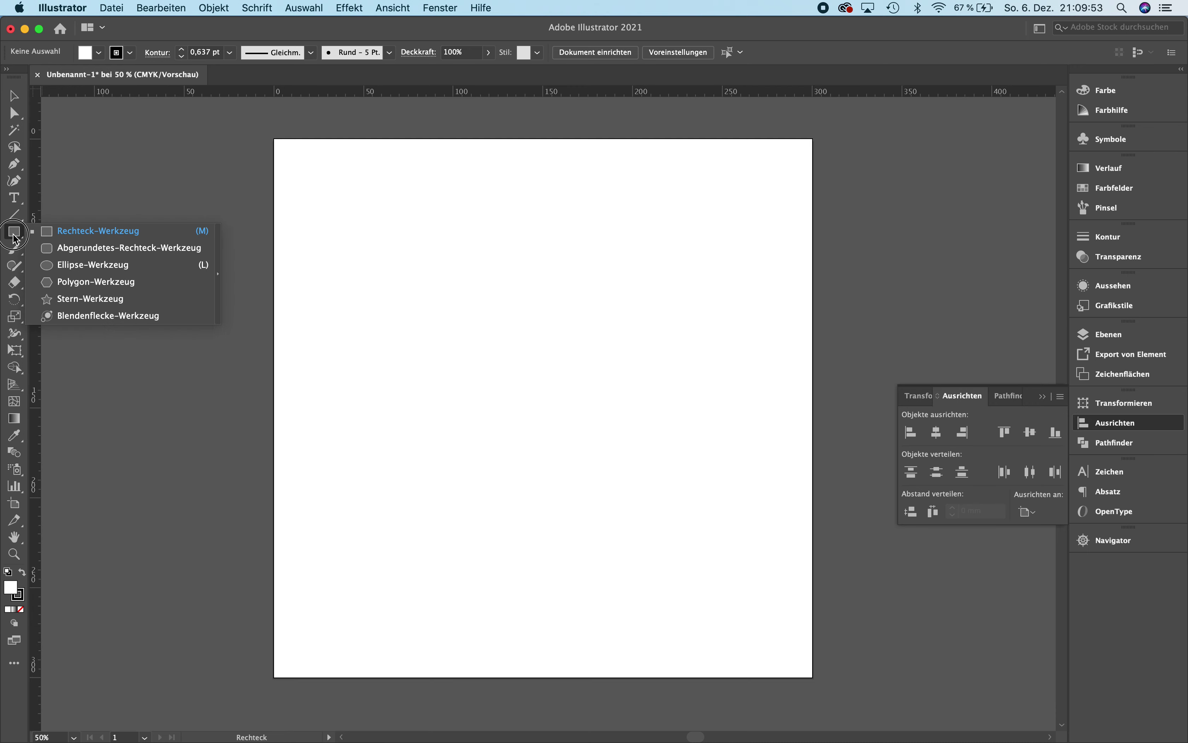
pyautogui.click(54, 253)
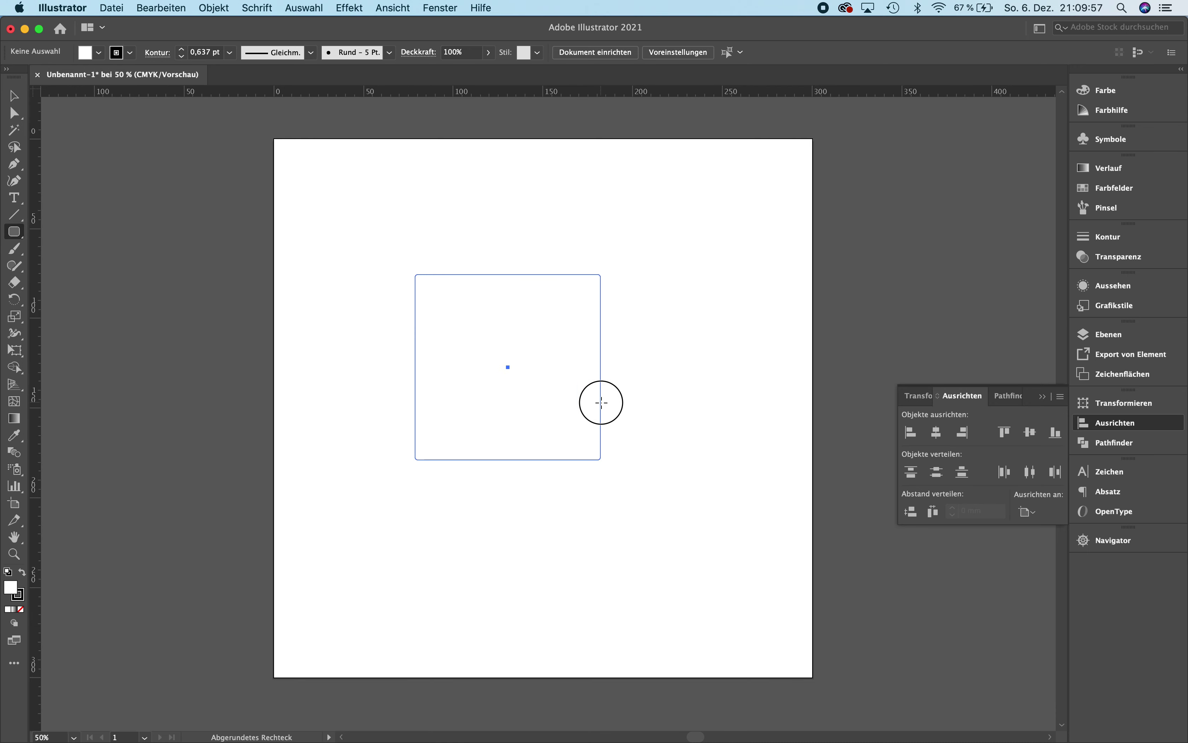
pyautogui.moveTo(416, 275); pyautogui.dragTo(618, 477)
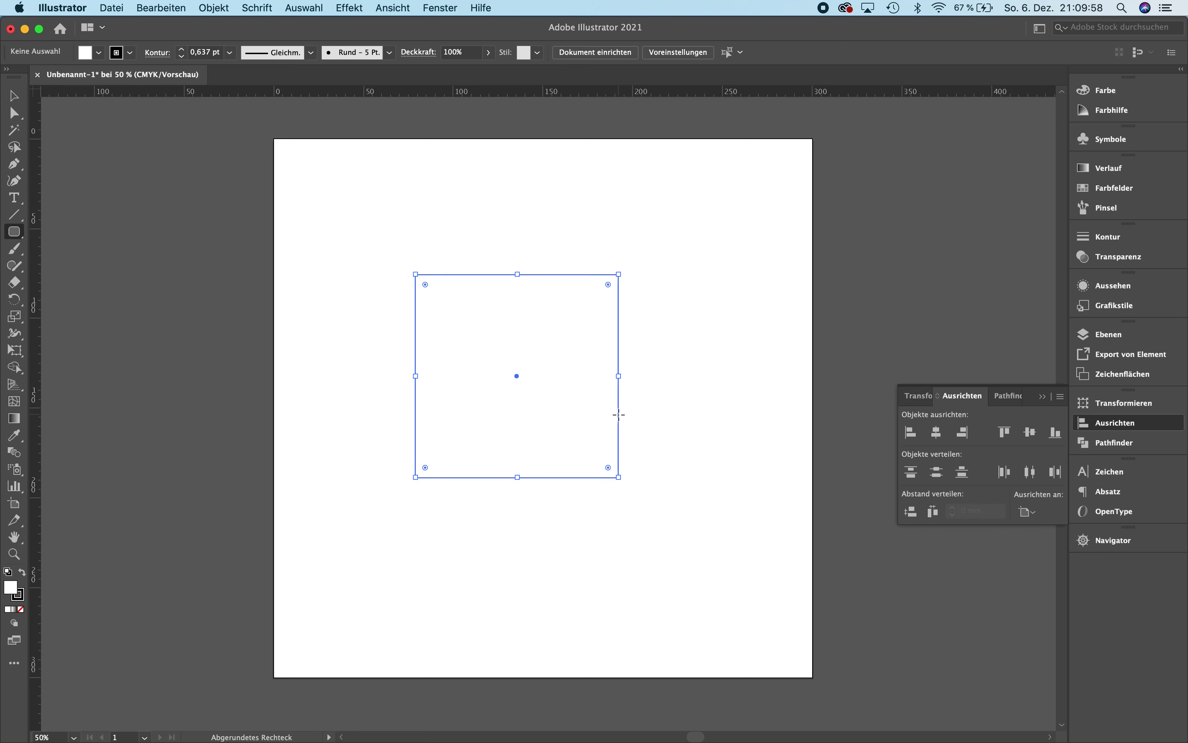
pyautogui.press('v')
pyautogui.click(456, 172)
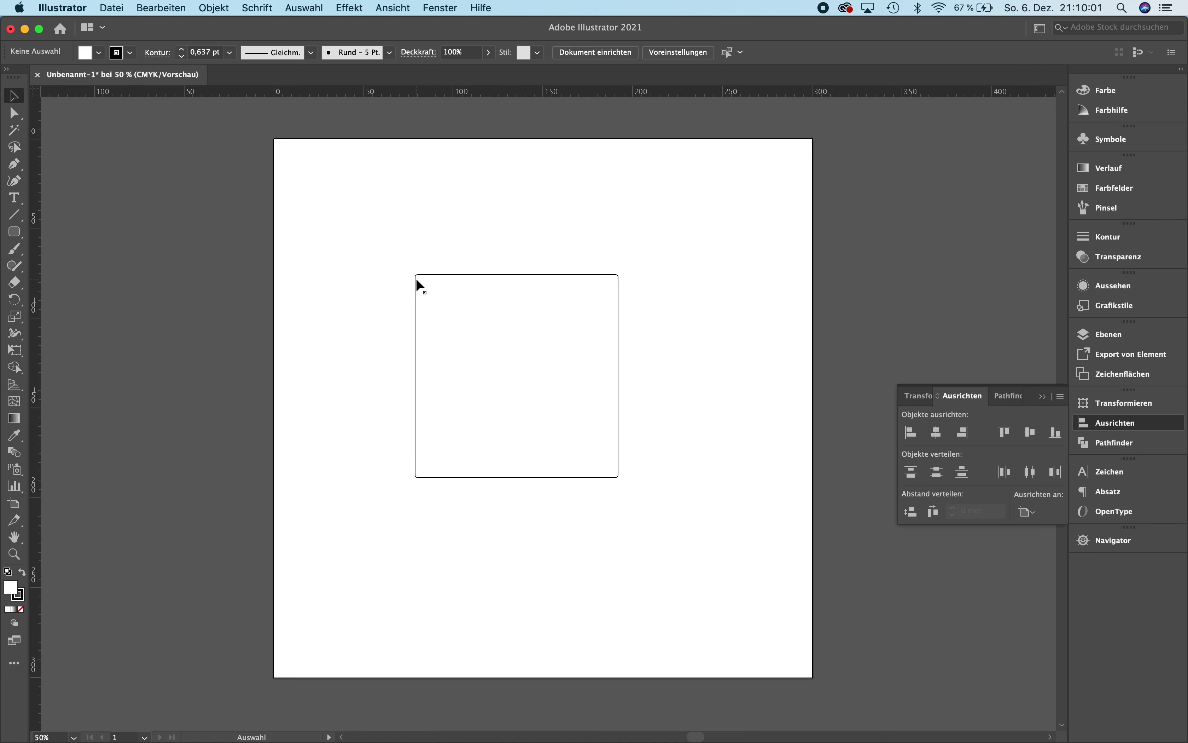
pyautogui.click(416, 280)
pyautogui.press('Delete')
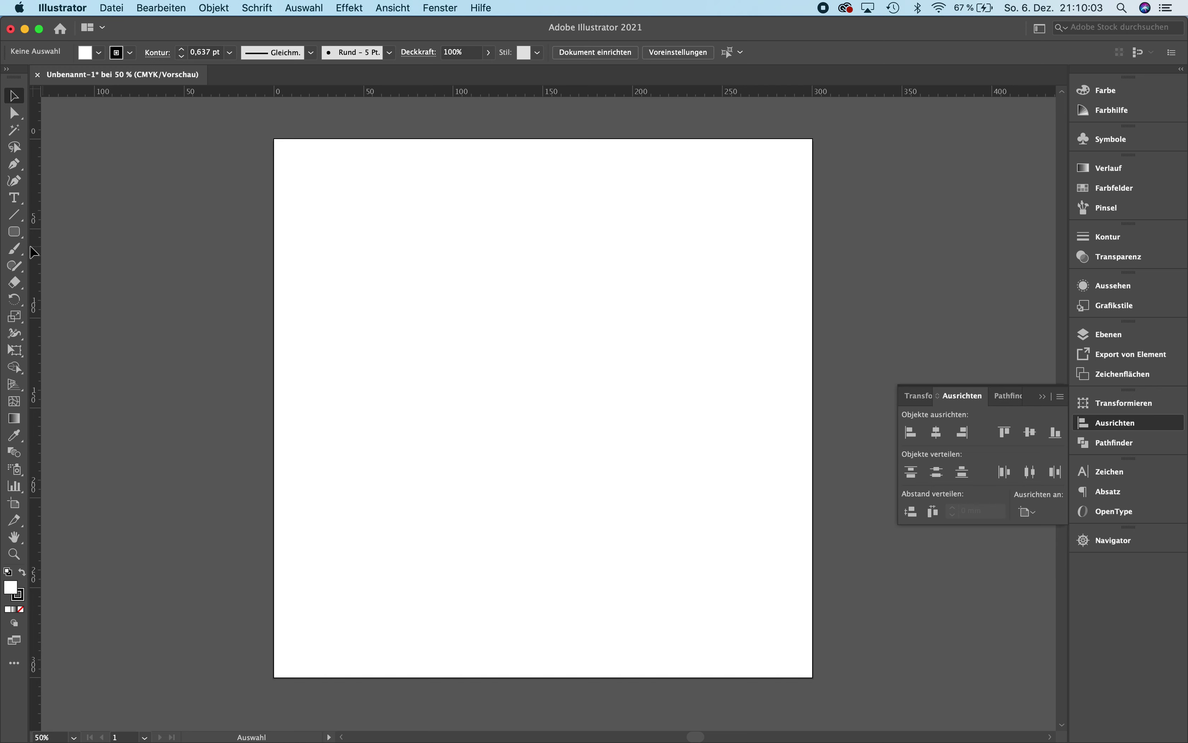
# - Create a rounded square with a 30 mm corner radius (Eckenradius)
pyautogui.click(15, 232)
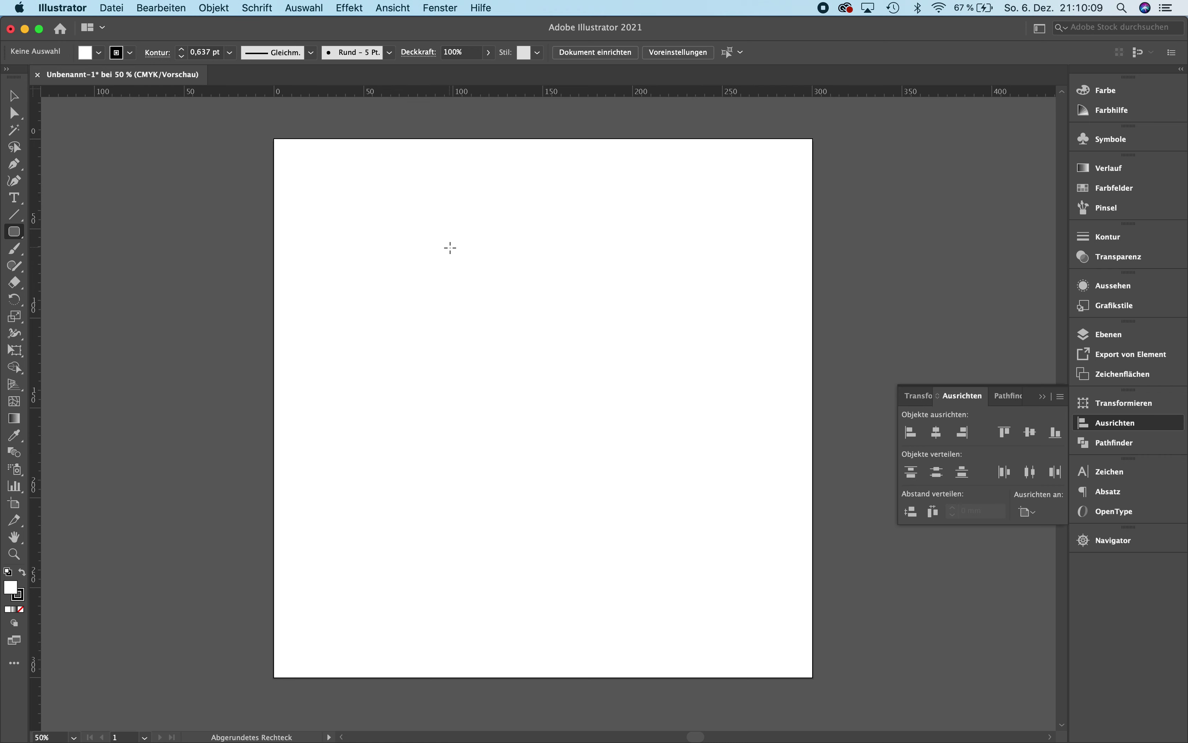
pyautogui.click(450, 248)
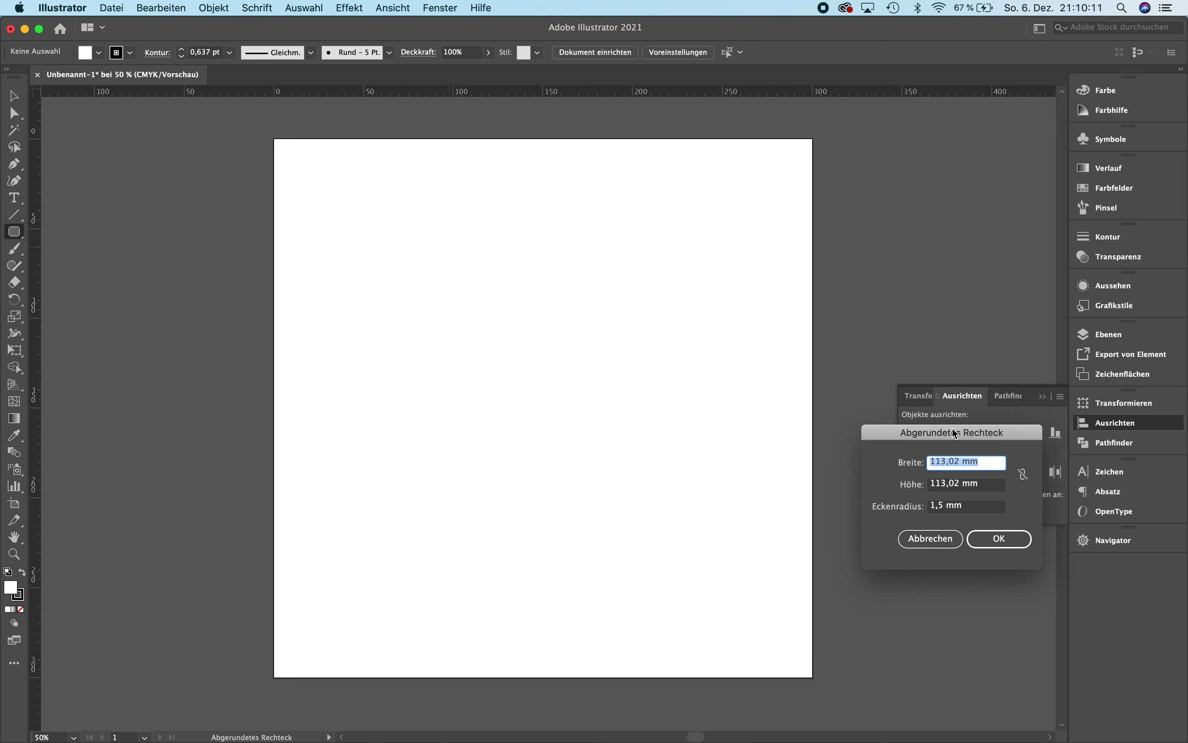
pyautogui.moveTo(955, 433); pyautogui.dragTo(629, 207)
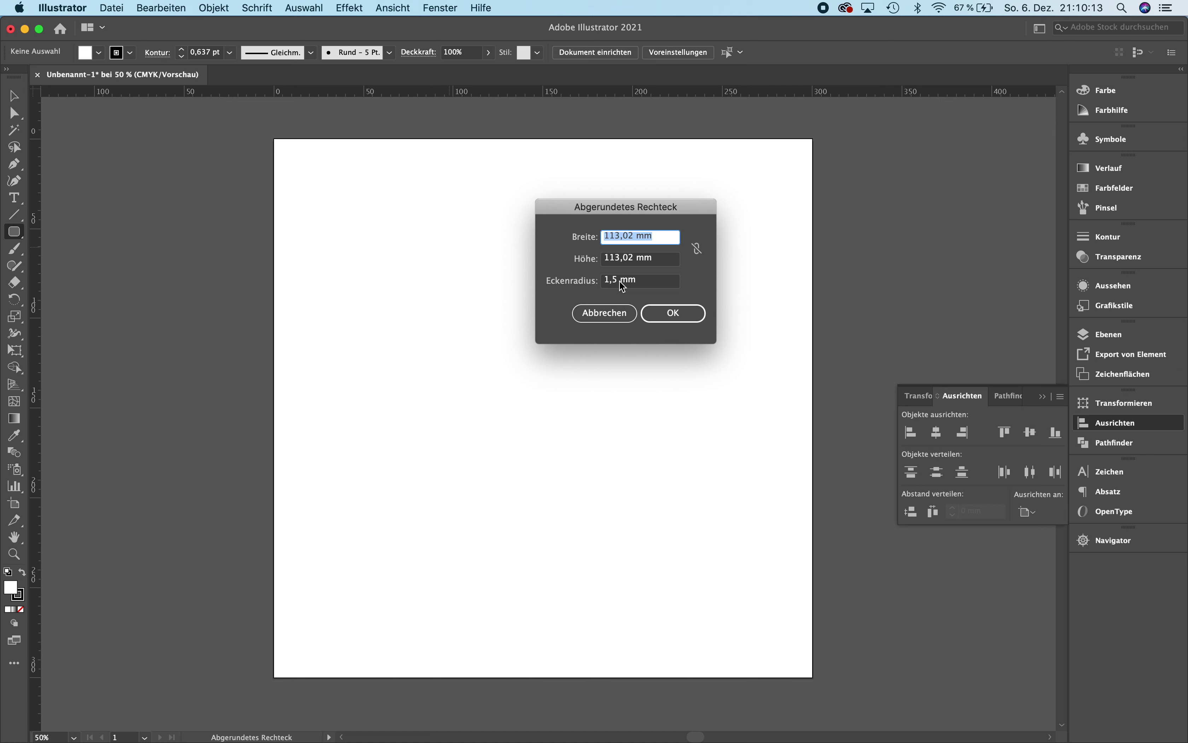
pyautogui.click(622, 280)
pyautogui.moveTo(653, 280); pyautogui.dragTo(575, 279)
pyautogui.write('30')
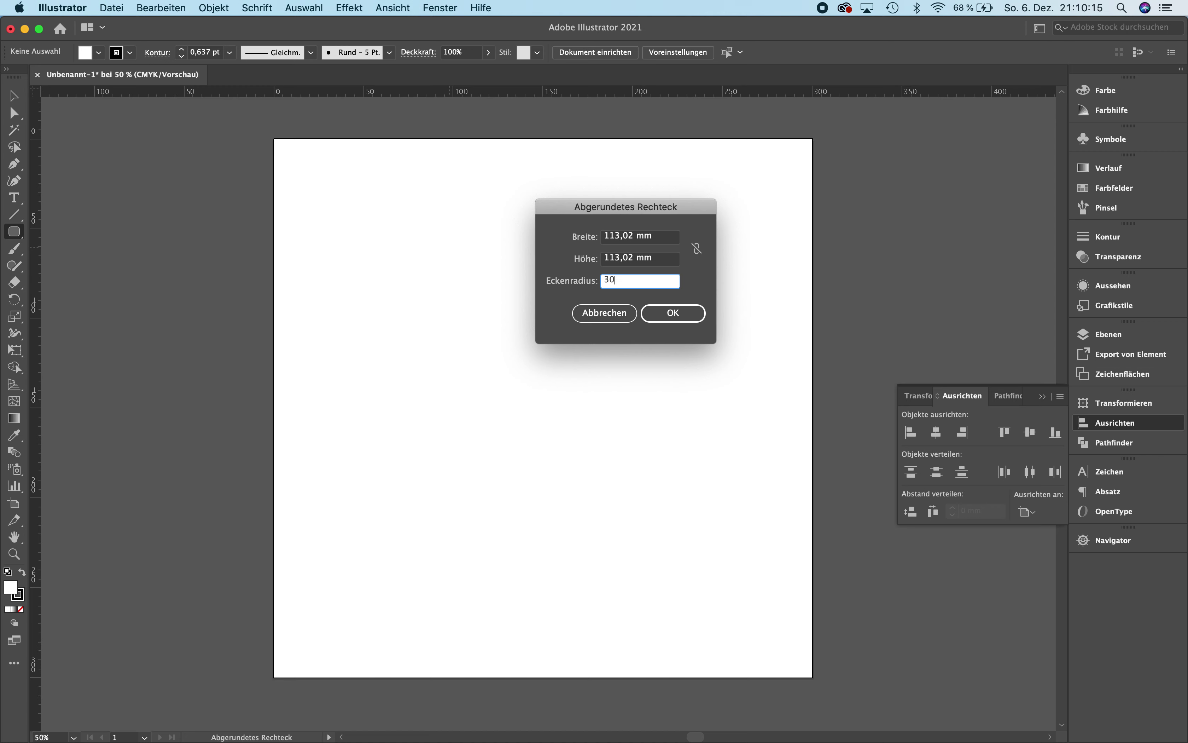
pyautogui.click(680, 315)
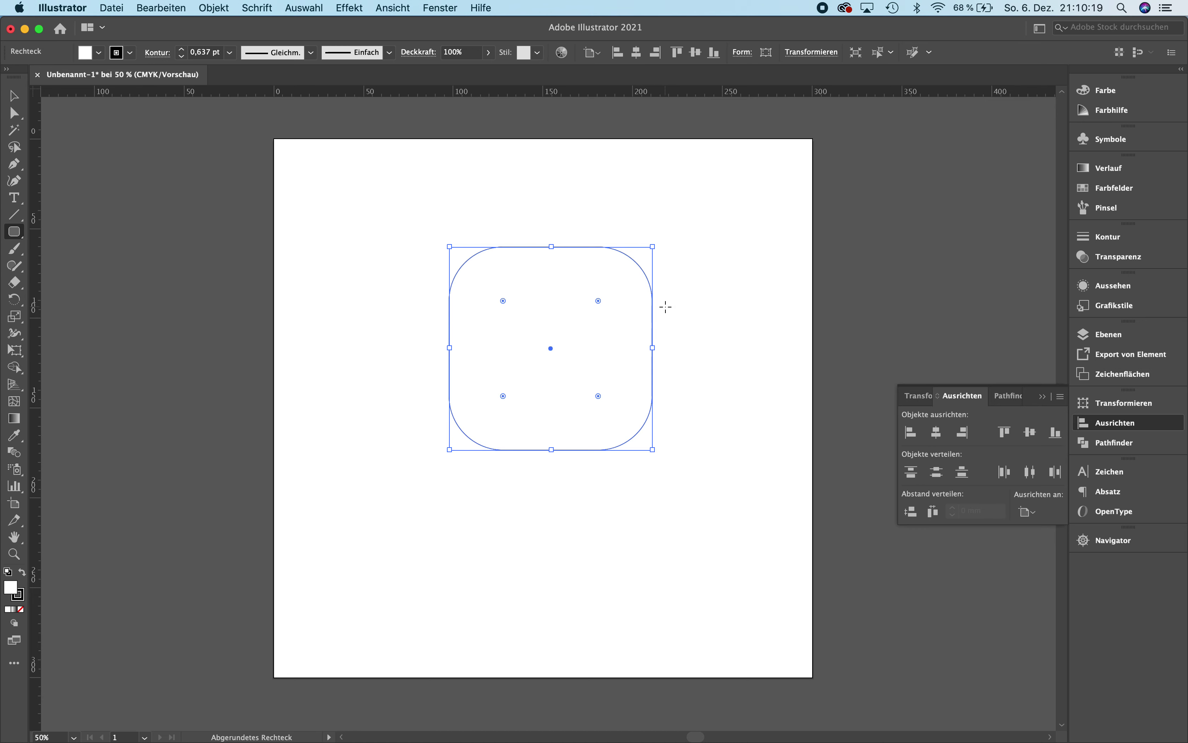
# - Delete it, place a second 30 mm rounded square, delete that too, and show the shape tools
pyautogui.press('Delete')
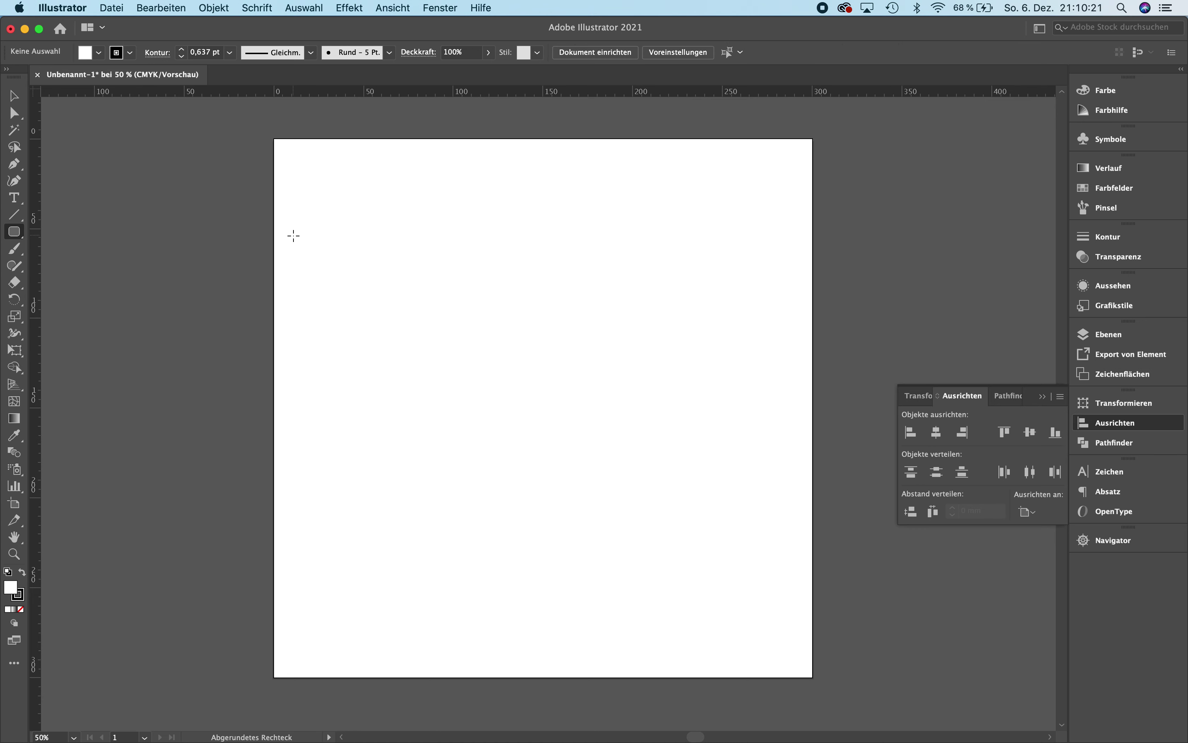
pyautogui.click(294, 236)
pyautogui.click(676, 313)
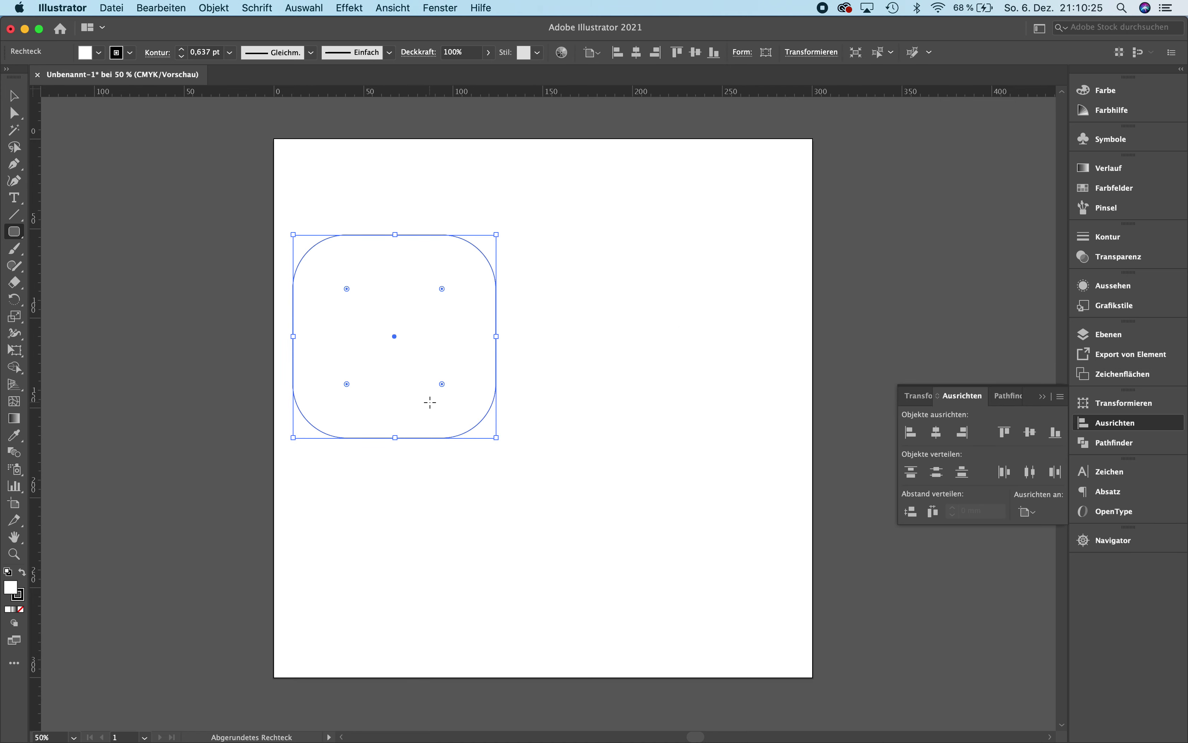
pyautogui.press('Delete')
pyautogui.click(14, 232)
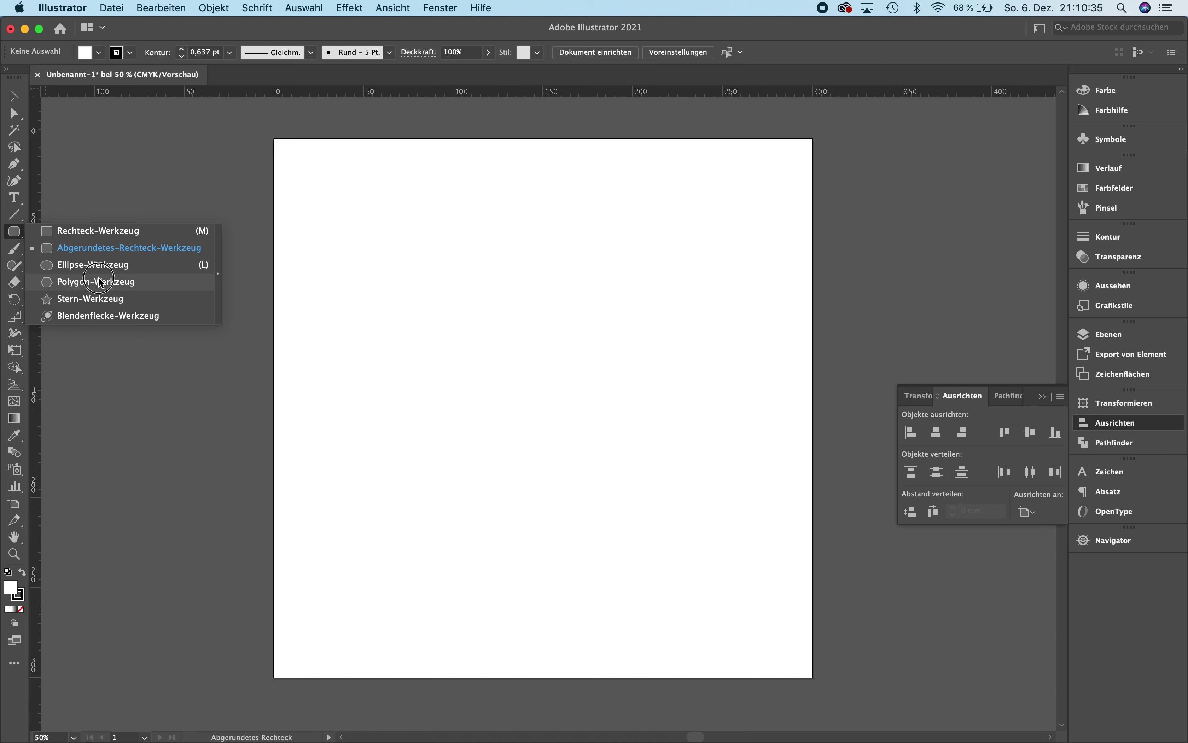
# - With the Star tool, drag a five-pointed star, then create one with radii 20 and 40 mm
pyautogui.click(99, 299)
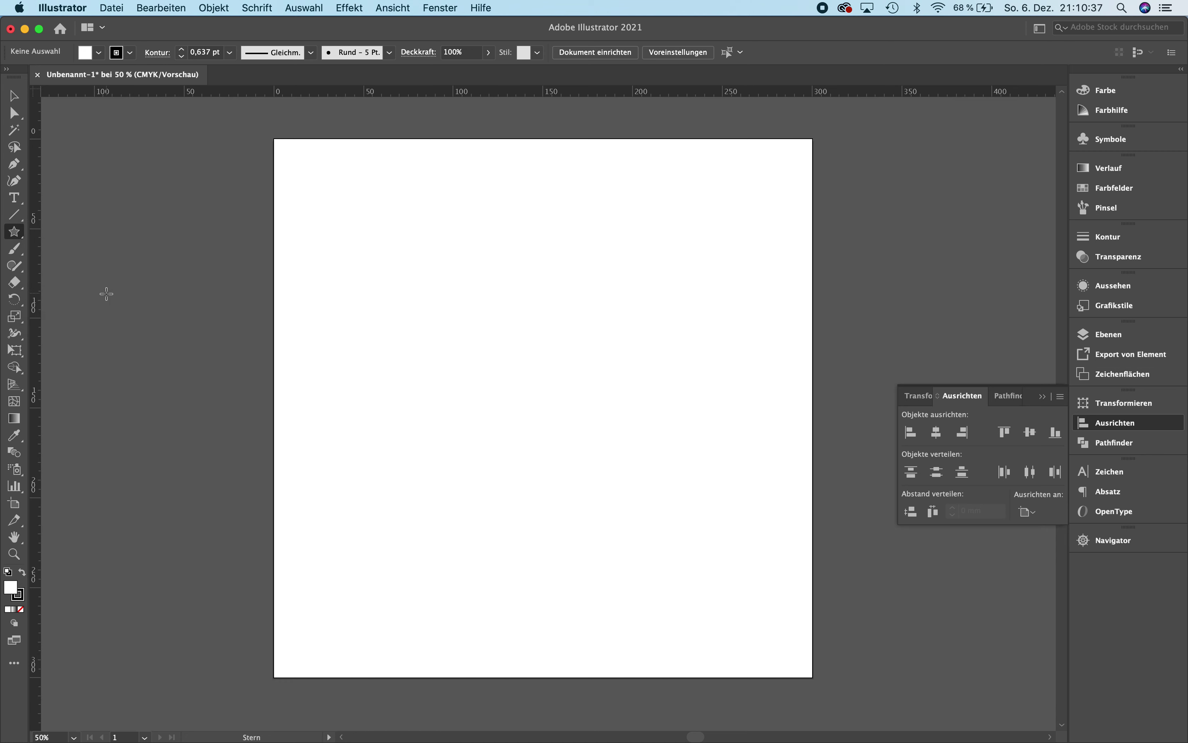
pyautogui.moveTo(360, 239); pyautogui.dragTo(433, 336)
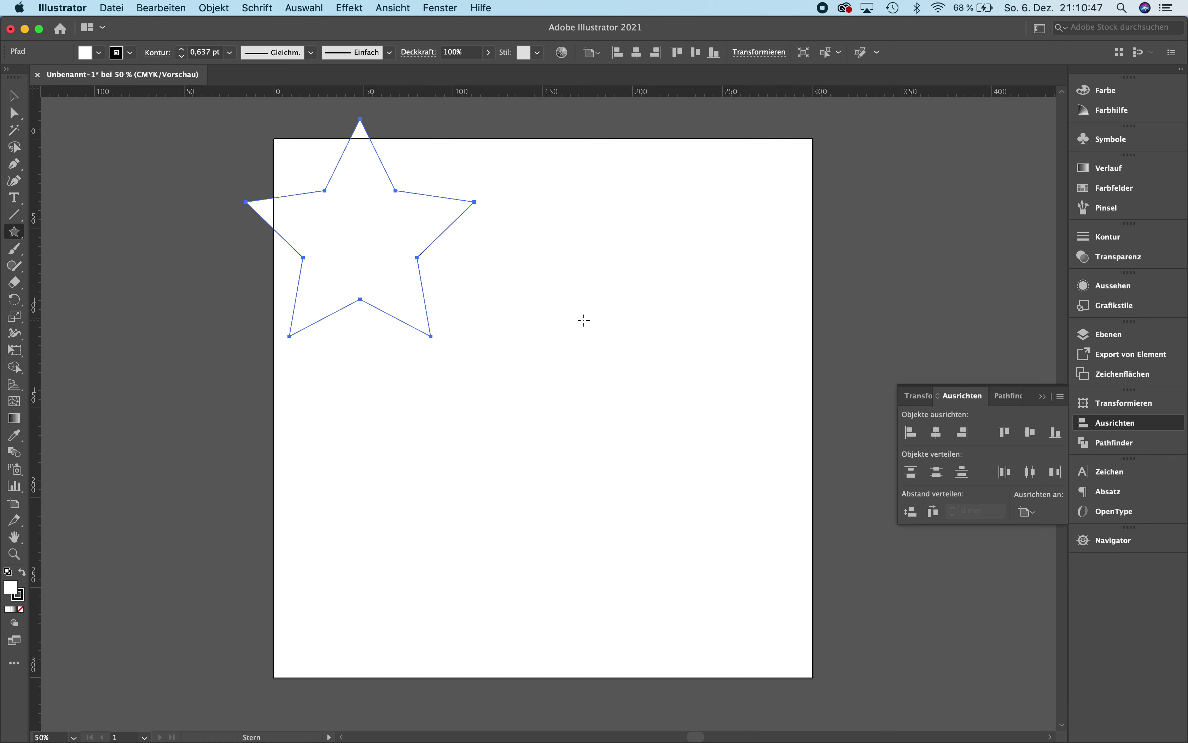
pyautogui.click(216, 435)
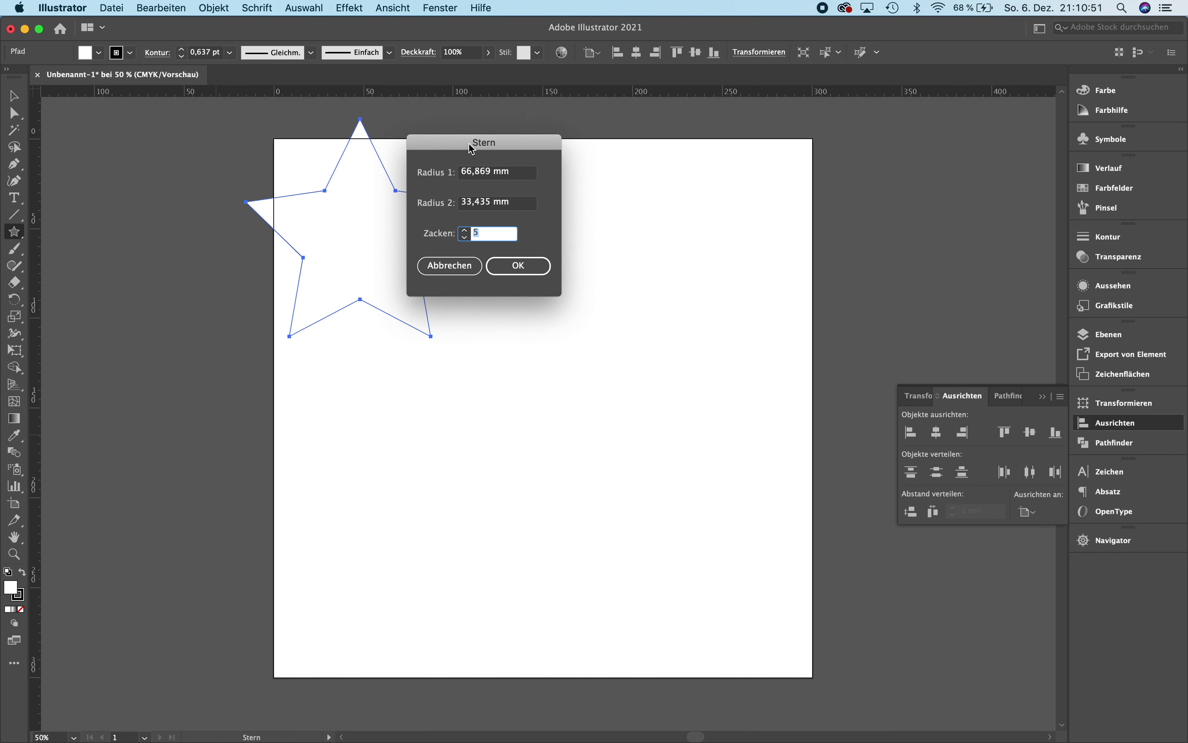
pyautogui.moveTo(472, 148); pyautogui.dragTo(711, 281)
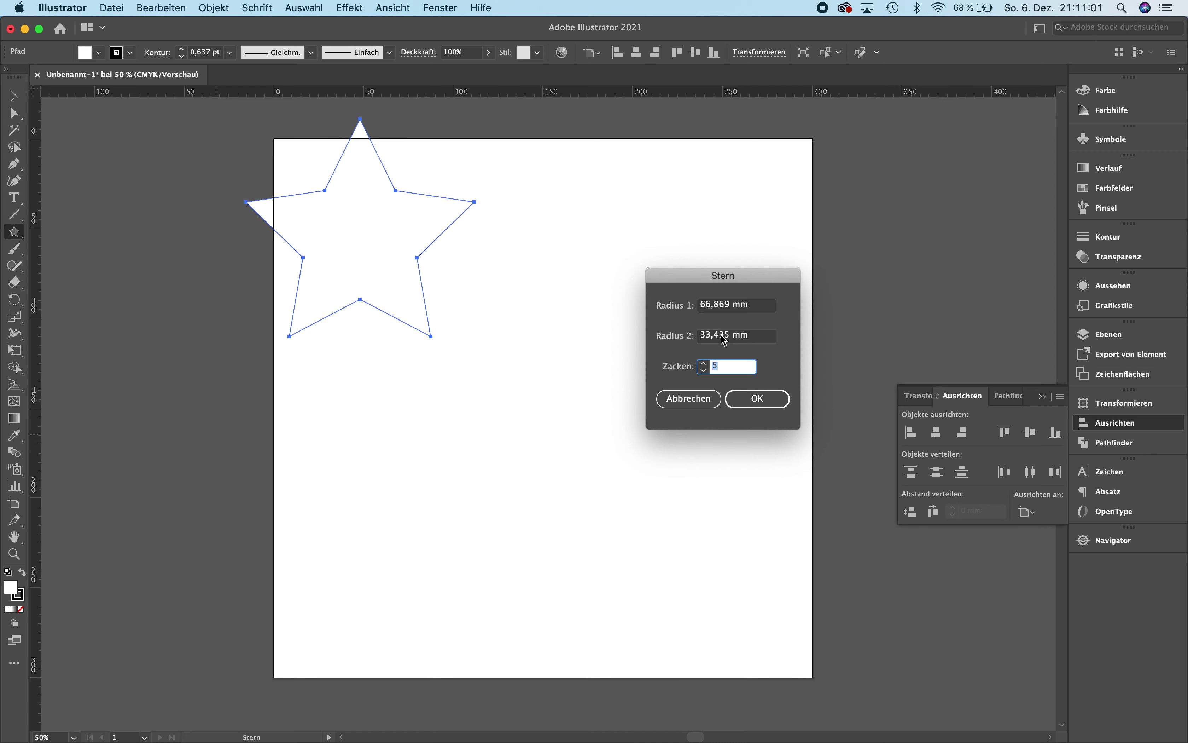
pyautogui.click(758, 308)
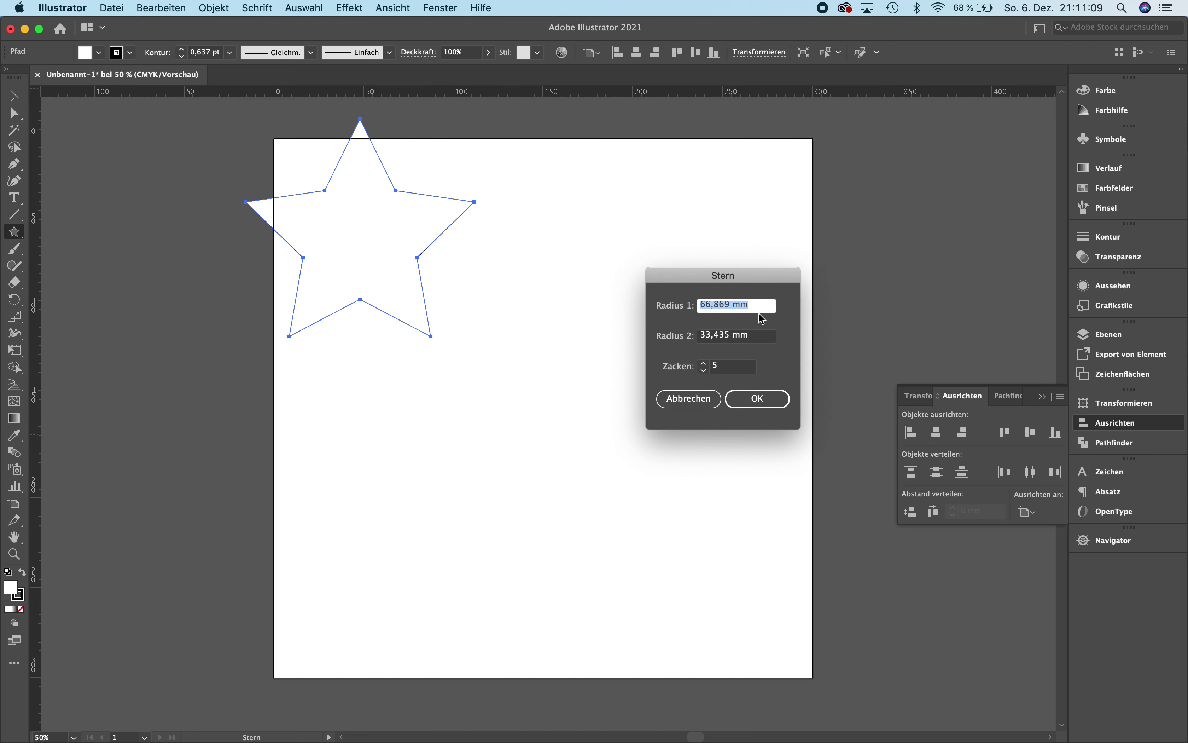
pyautogui.write('20')
pyautogui.press('Tab')
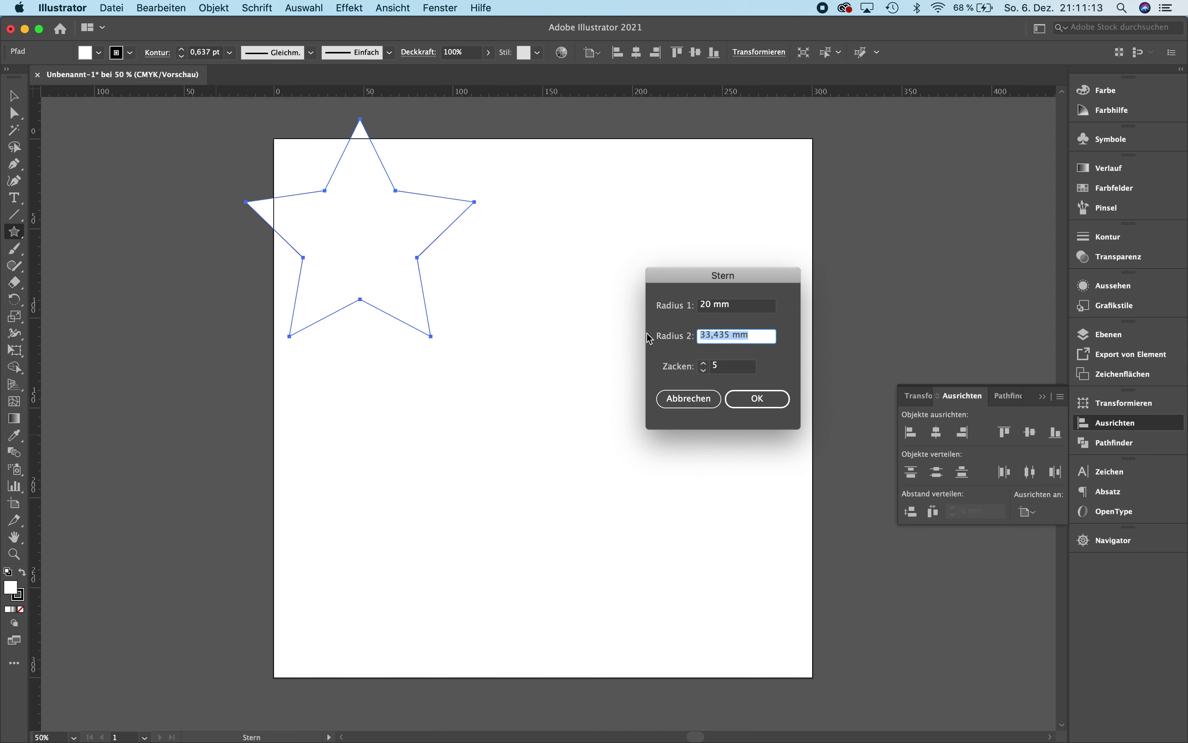
pyautogui.write('40')
pyautogui.press('Return')
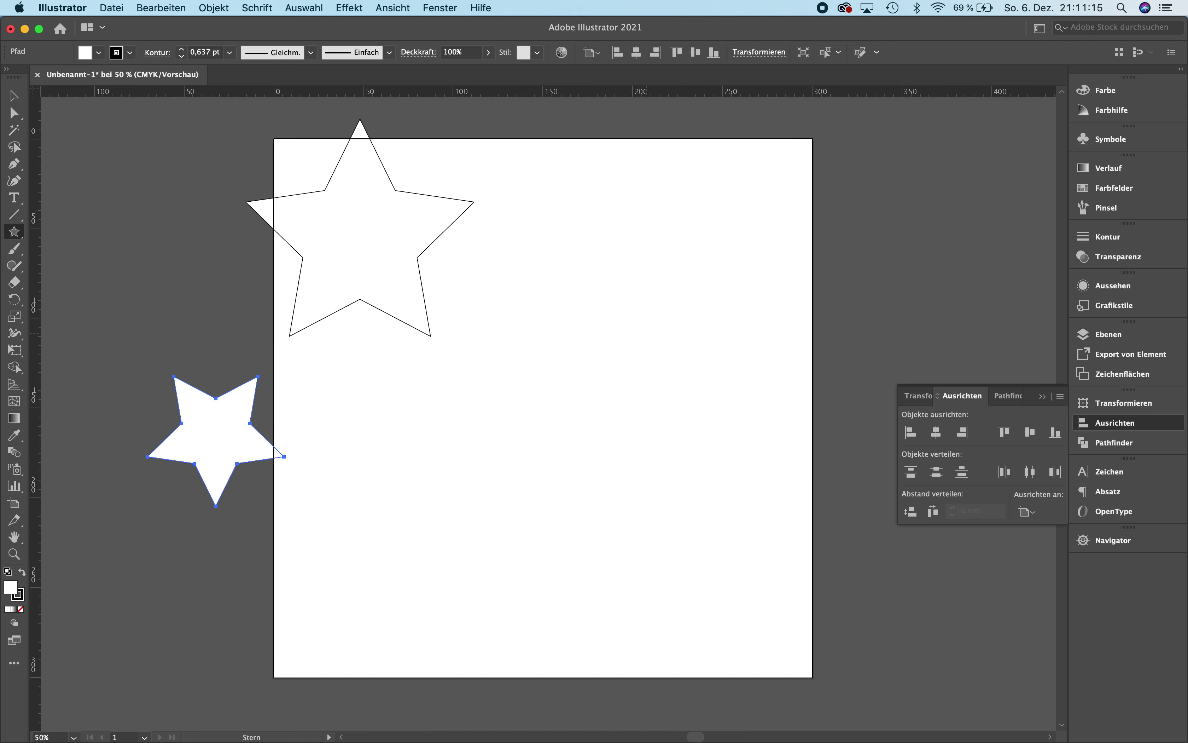
# - Create a thin-spiked star with radii 10 and 90 mm
pyautogui.click(702, 394)
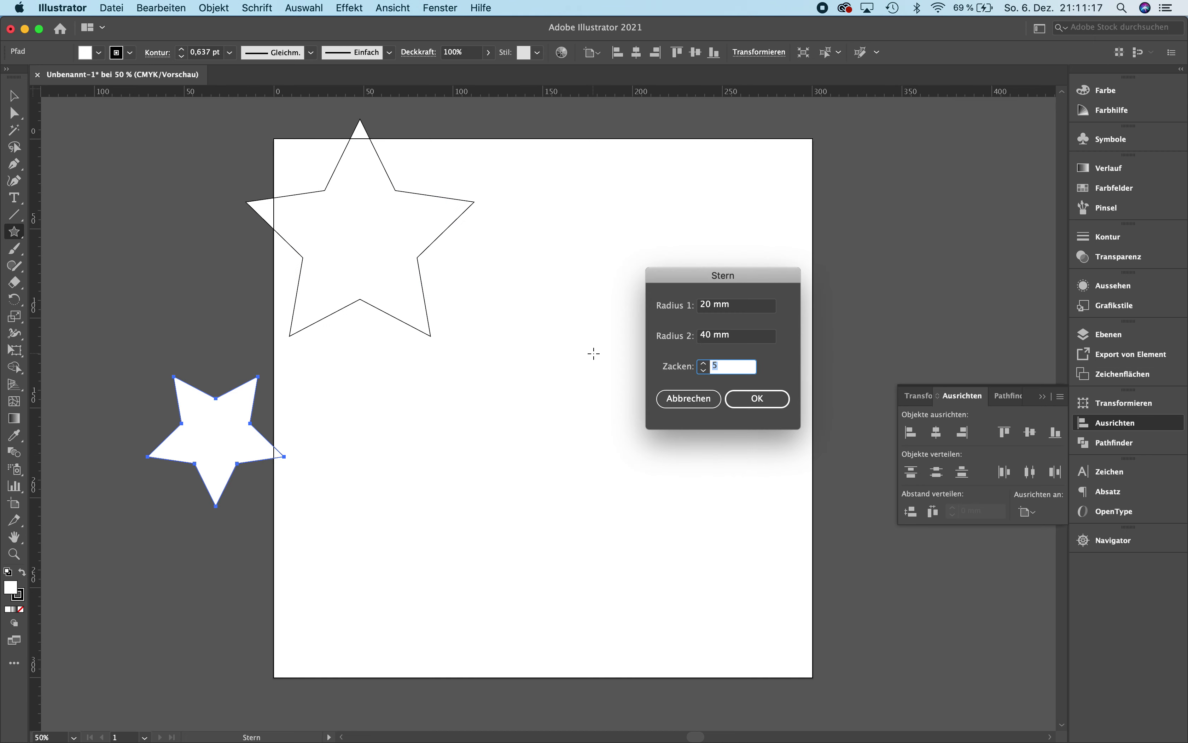
pyautogui.doubleClick(734, 308)
pyautogui.write('10')
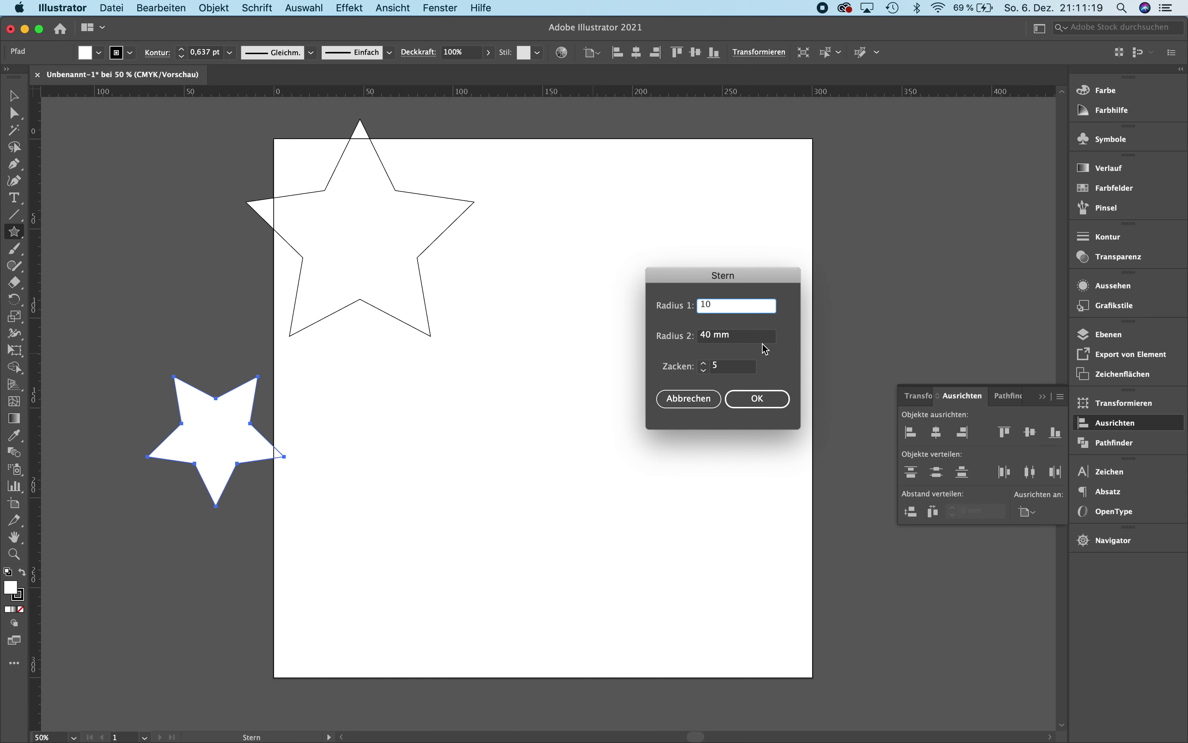
pyautogui.press('Tab')
pyautogui.write('90')
pyautogui.press('Return')
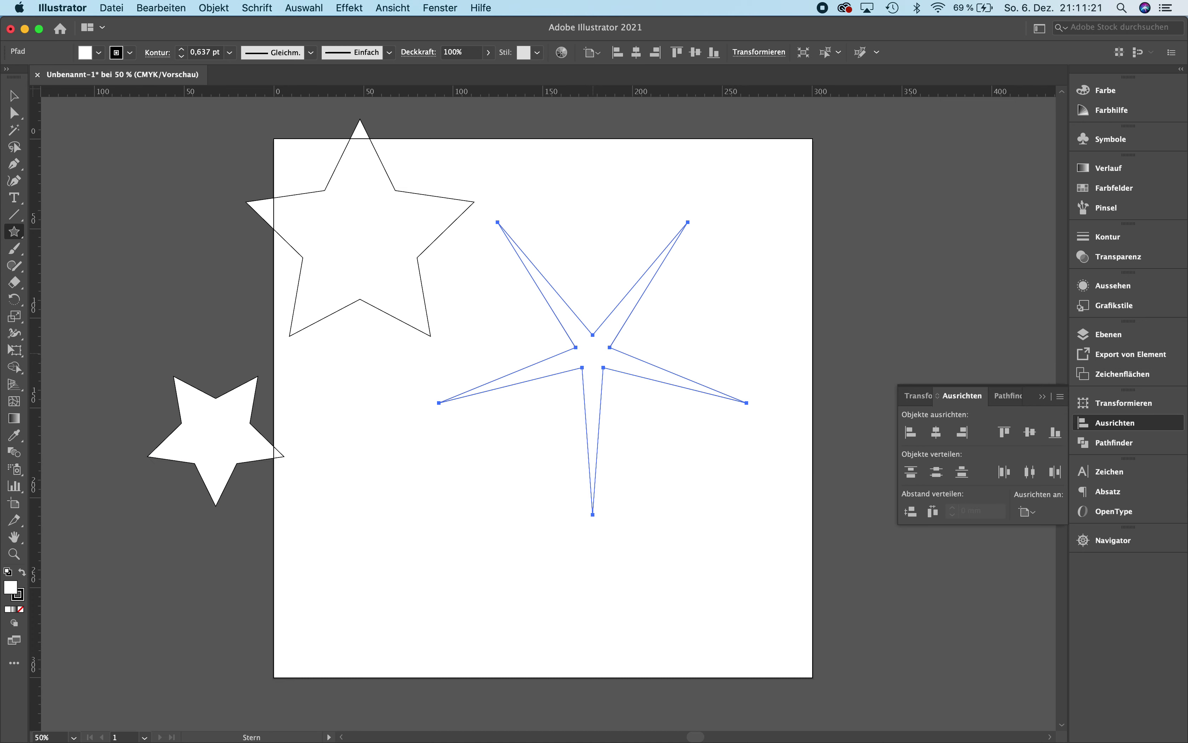
# - Create another star with radii 90 and 10 mm
pyautogui.click(671, 466)
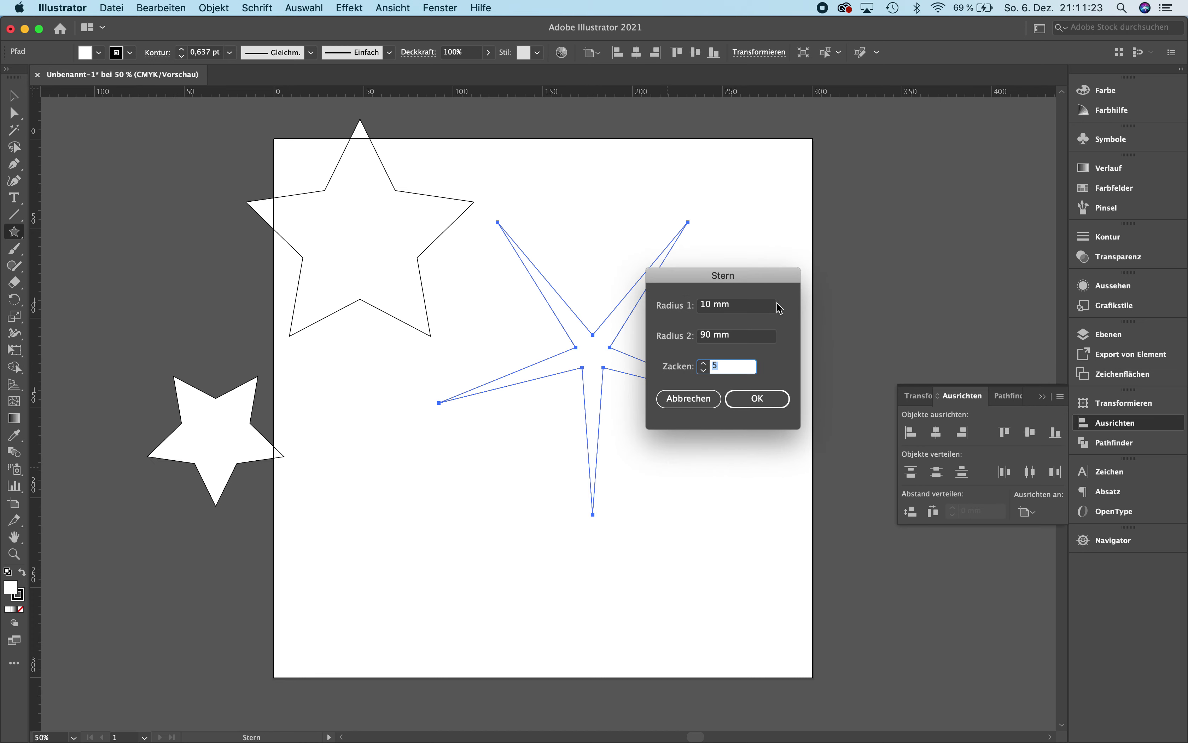
pyautogui.doubleClick(741, 305)
pyautogui.write('90')
pyautogui.press('Tab')
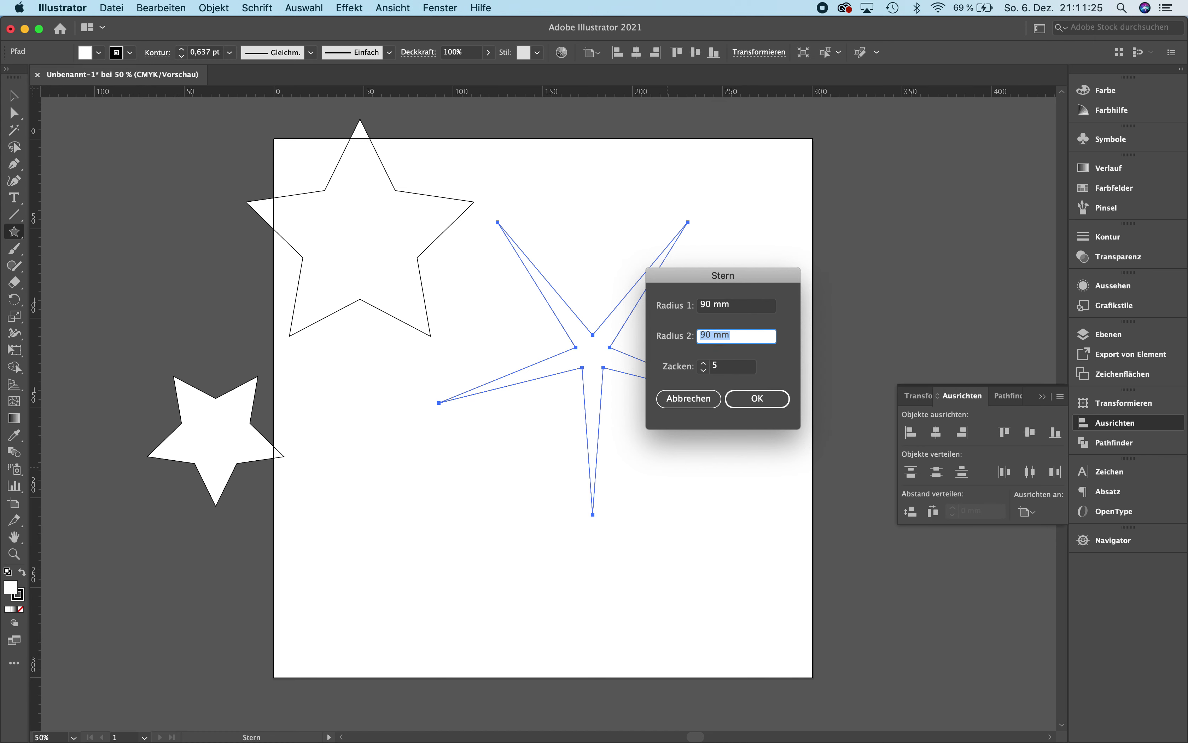
pyautogui.write('10')
pyautogui.press('Return')
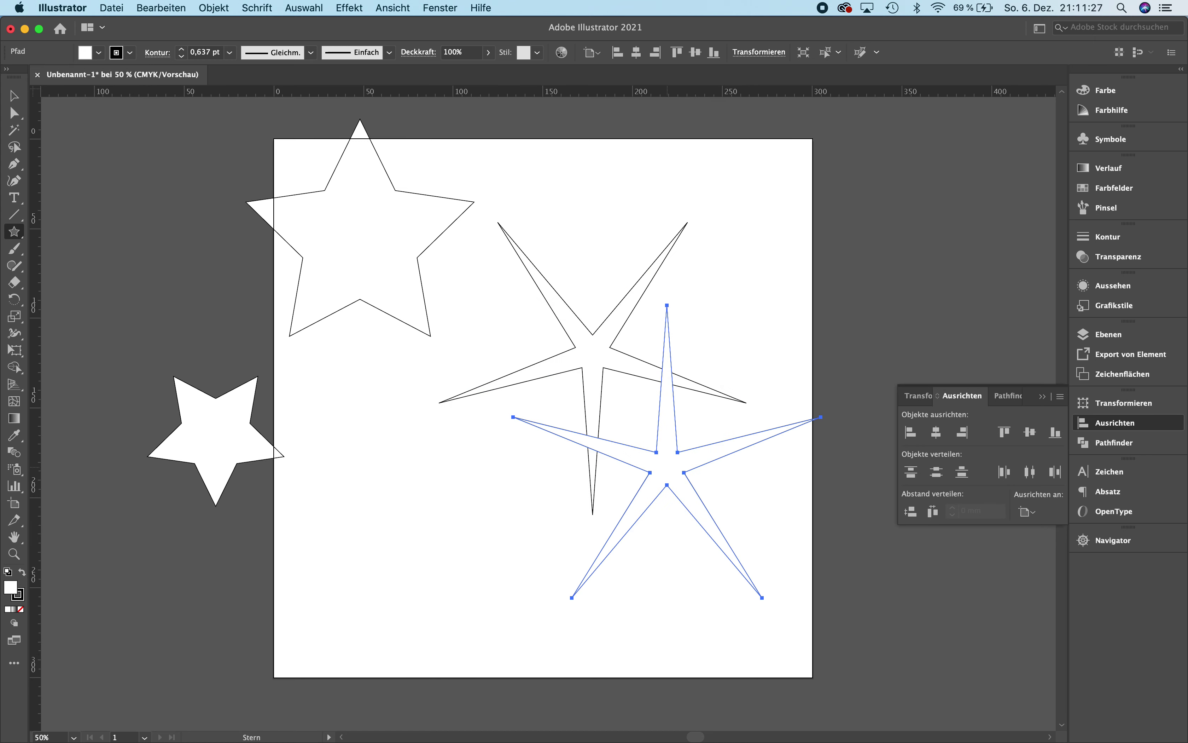
# - Marquee-select all the stars, delete them, and return to the Star tool
pyautogui.press('BackSpace')
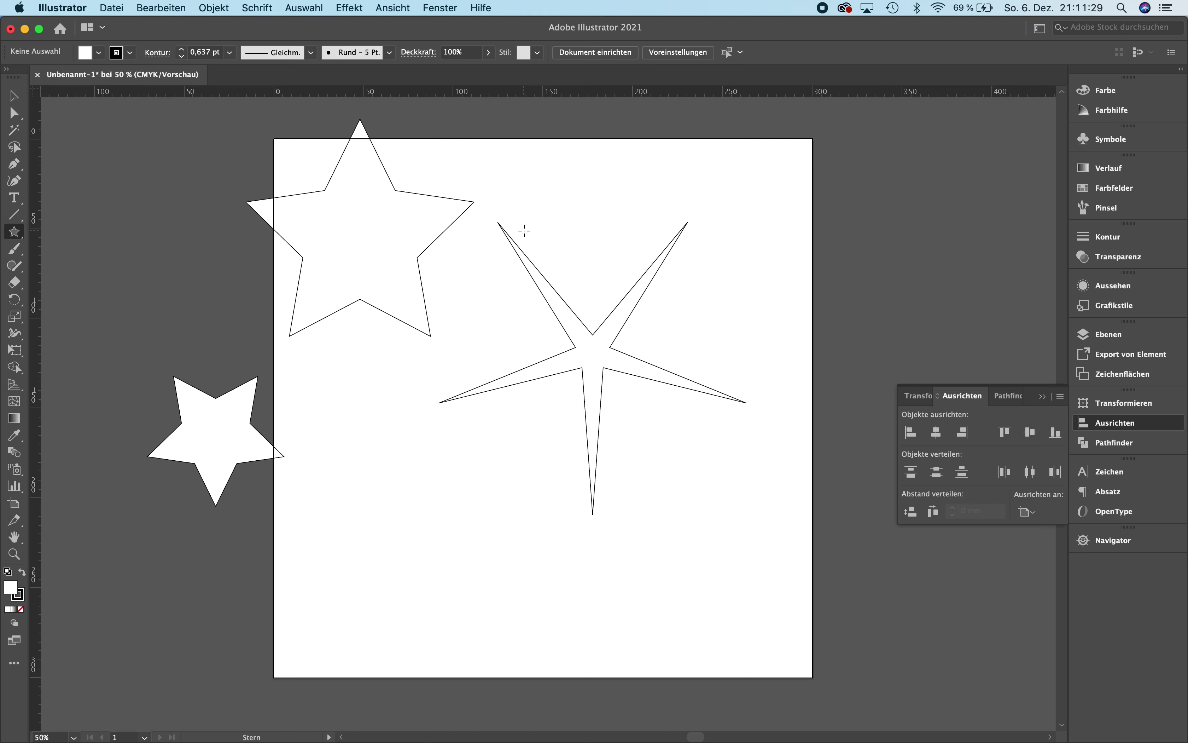
pyautogui.press('v')
pyautogui.moveTo(211, 143); pyautogui.dragTo(652, 539)
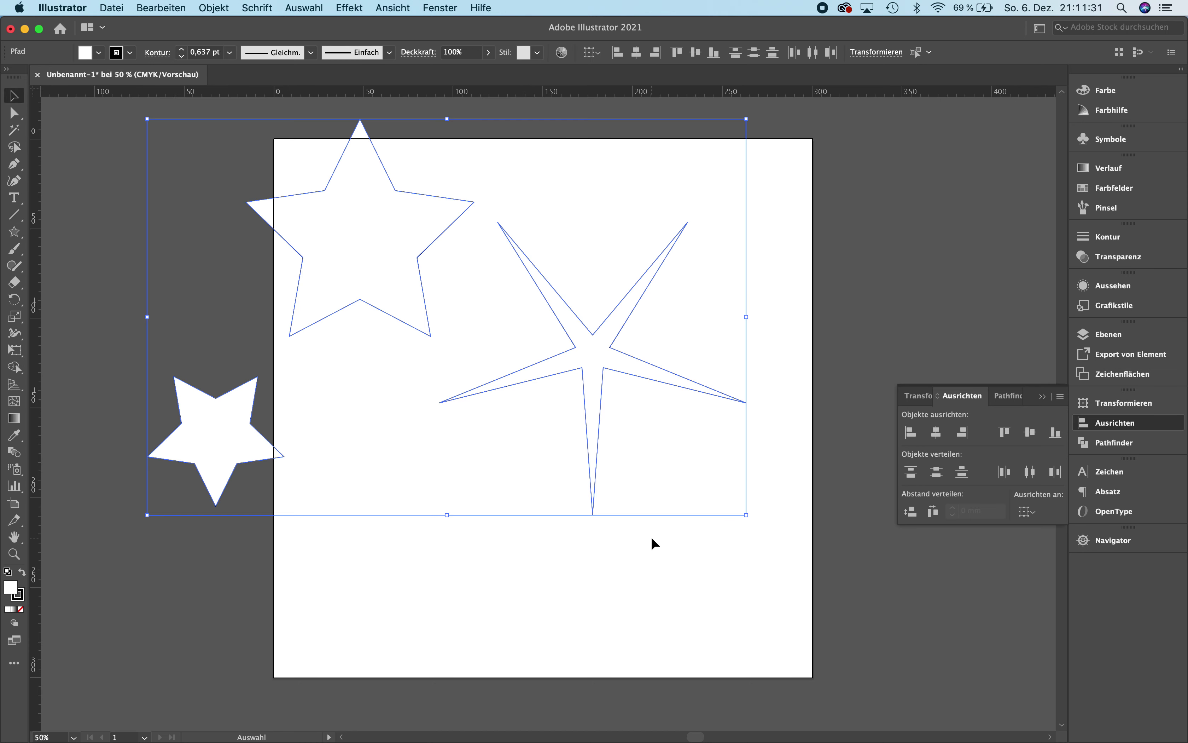
pyautogui.press('BackSpace')
pyautogui.click(14, 231)
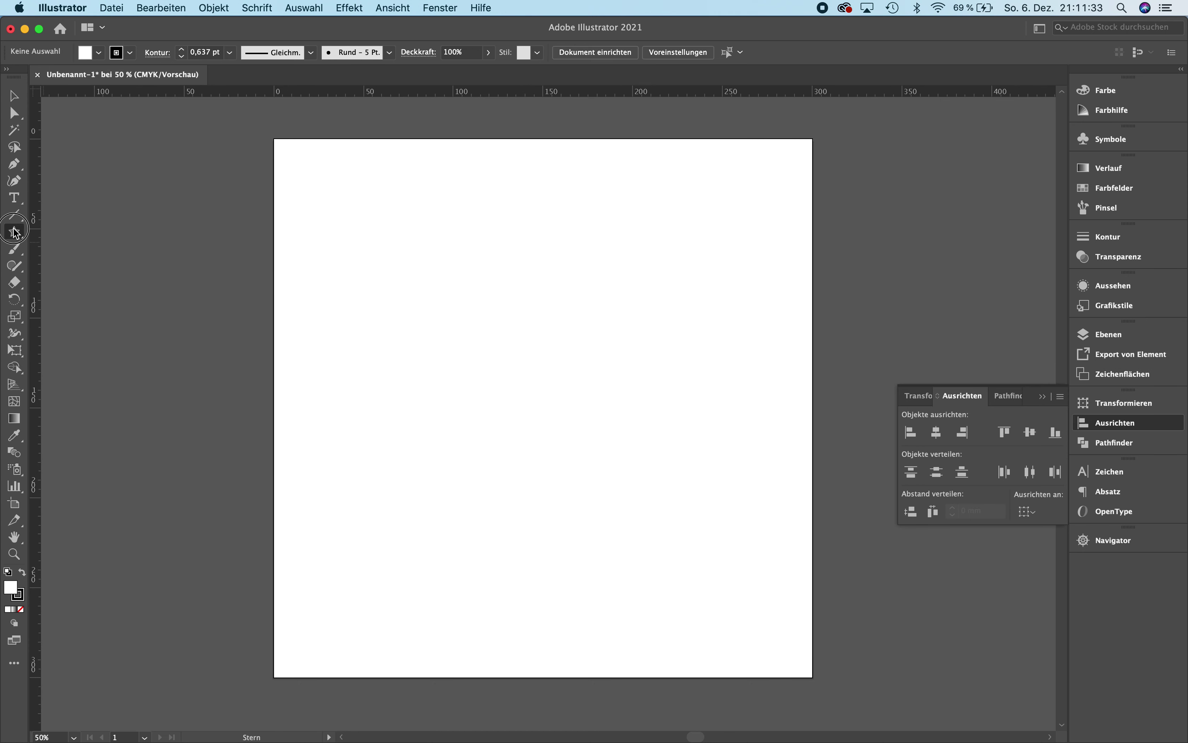
# - Create a 50-point starburst with radii of 35 and 10 mm
pyautogui.click(516, 300)
pyautogui.moveTo(739, 305); pyautogui.dragTo(652, 303)
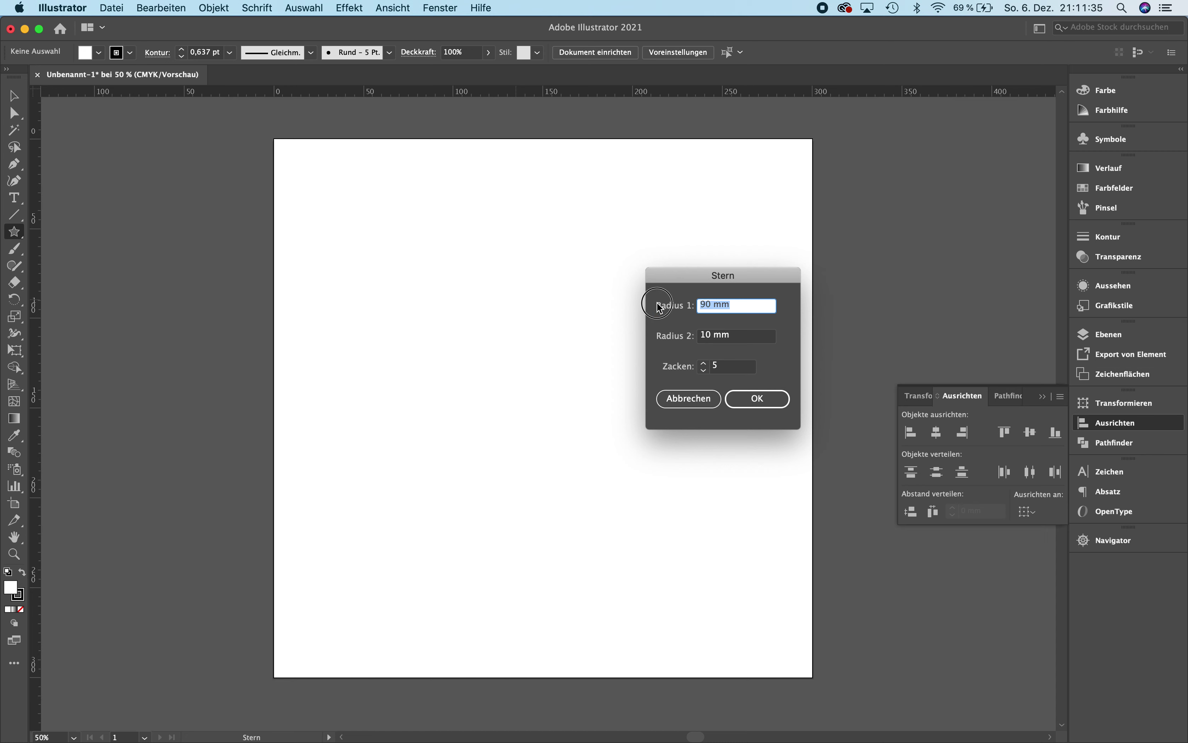
pyautogui.write('10')
pyautogui.press('Tab')
pyautogui.press('Tab')
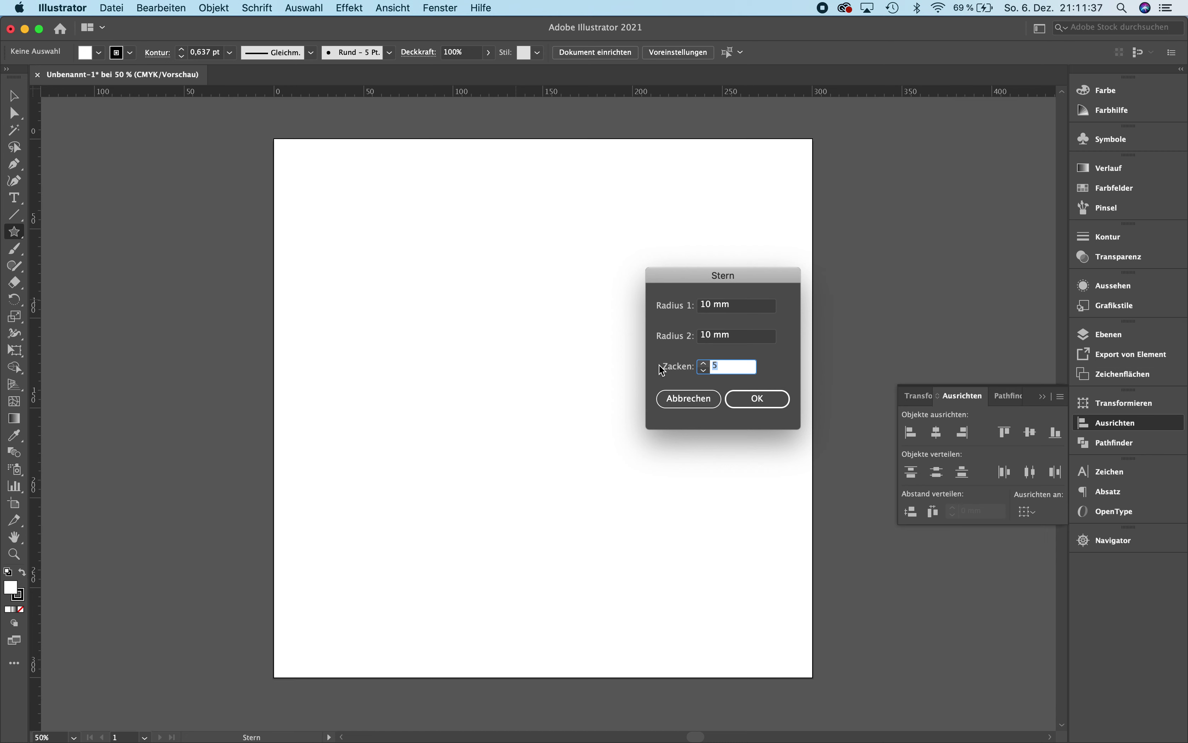
pyautogui.write('50')
pyautogui.moveTo(737, 306); pyautogui.dragTo(632, 305)
pyautogui.write('3')
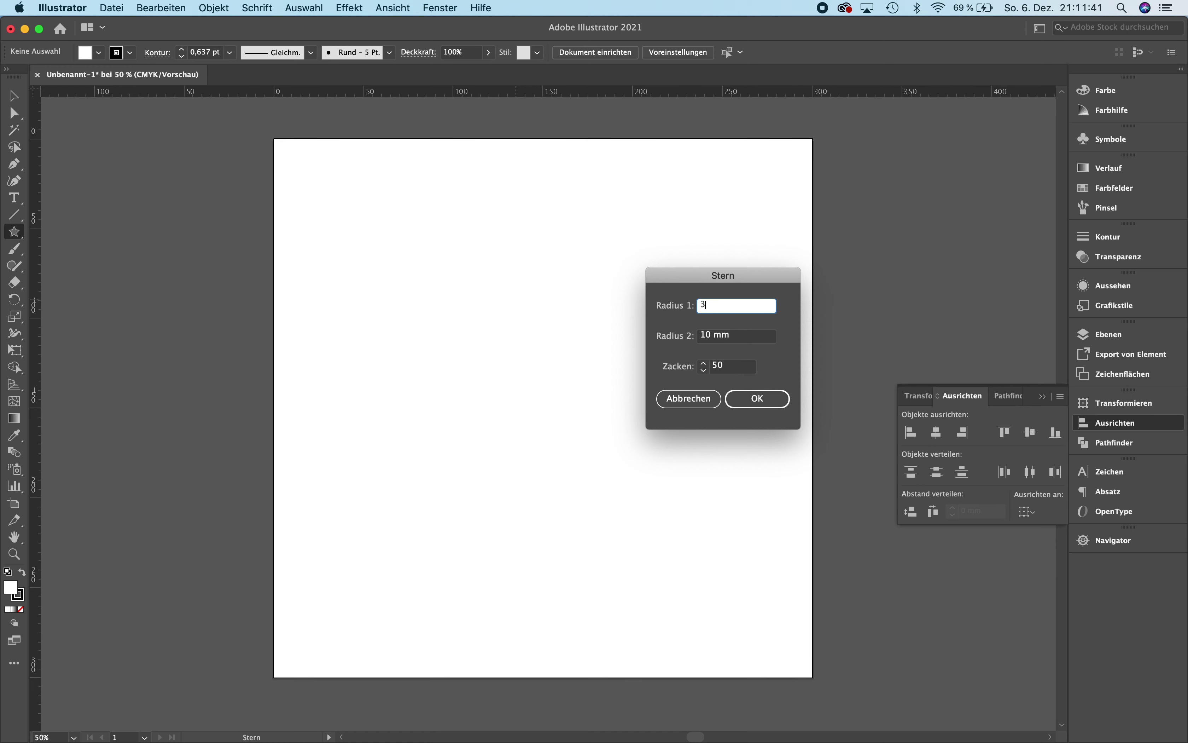
pyautogui.write('5')
pyautogui.press('Return')
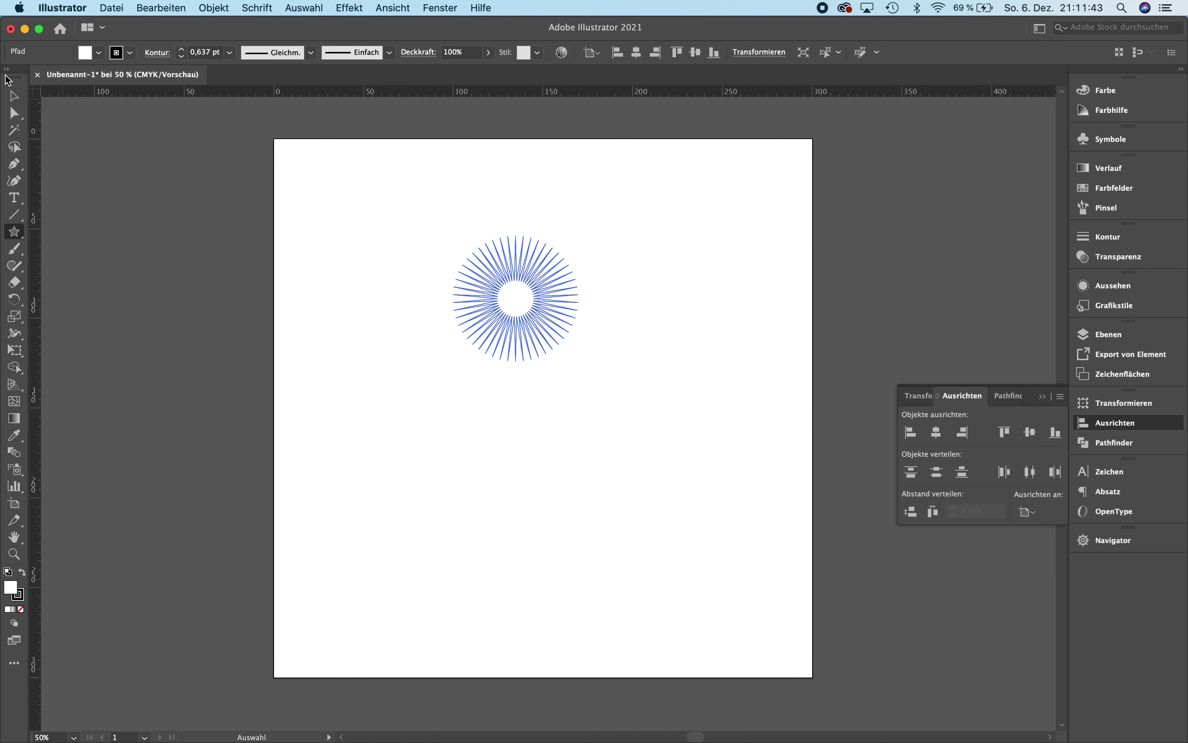
# - Select the starburst, delete it, and show the shape tools list
pyautogui.click(14, 96)
pyautogui.click(163, 215)
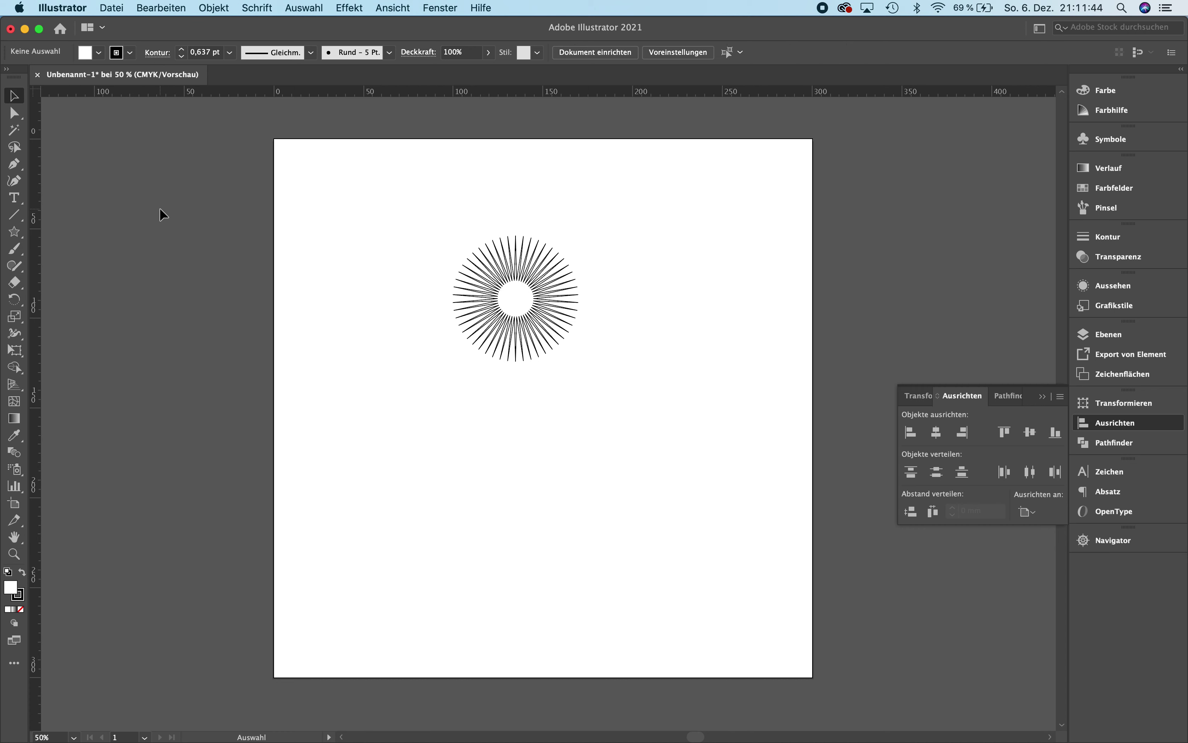
pyautogui.click(513, 320)
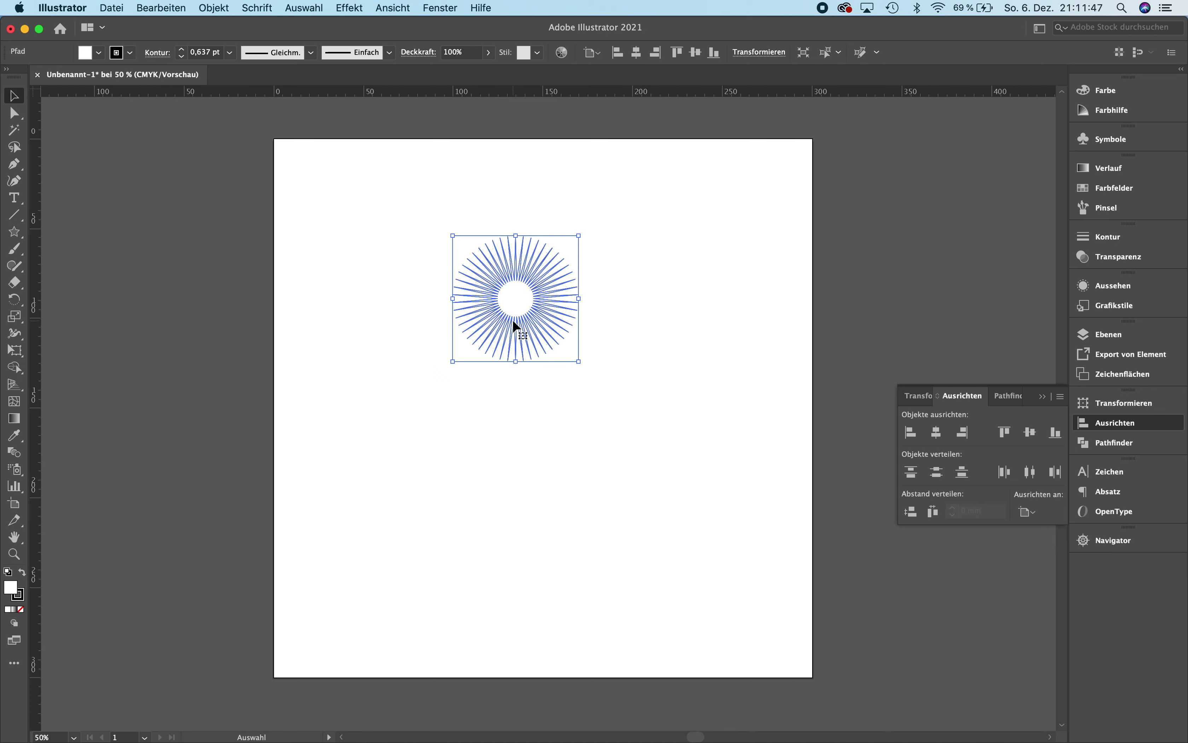
pyautogui.press('BackSpace')
pyautogui.click(14, 232)
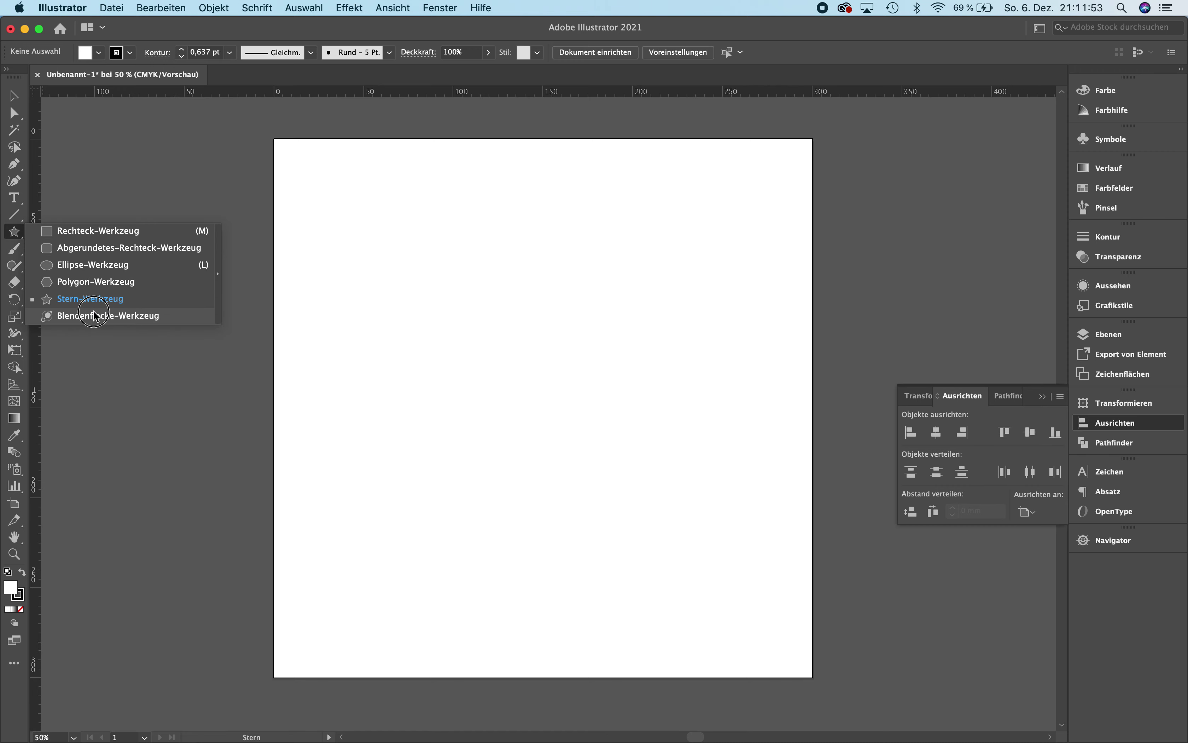
# - Draw two lens flares with rings on the artboard
pyautogui.click(109, 317)
pyautogui.moveTo(348, 195); pyautogui.dragTo(455, 197)
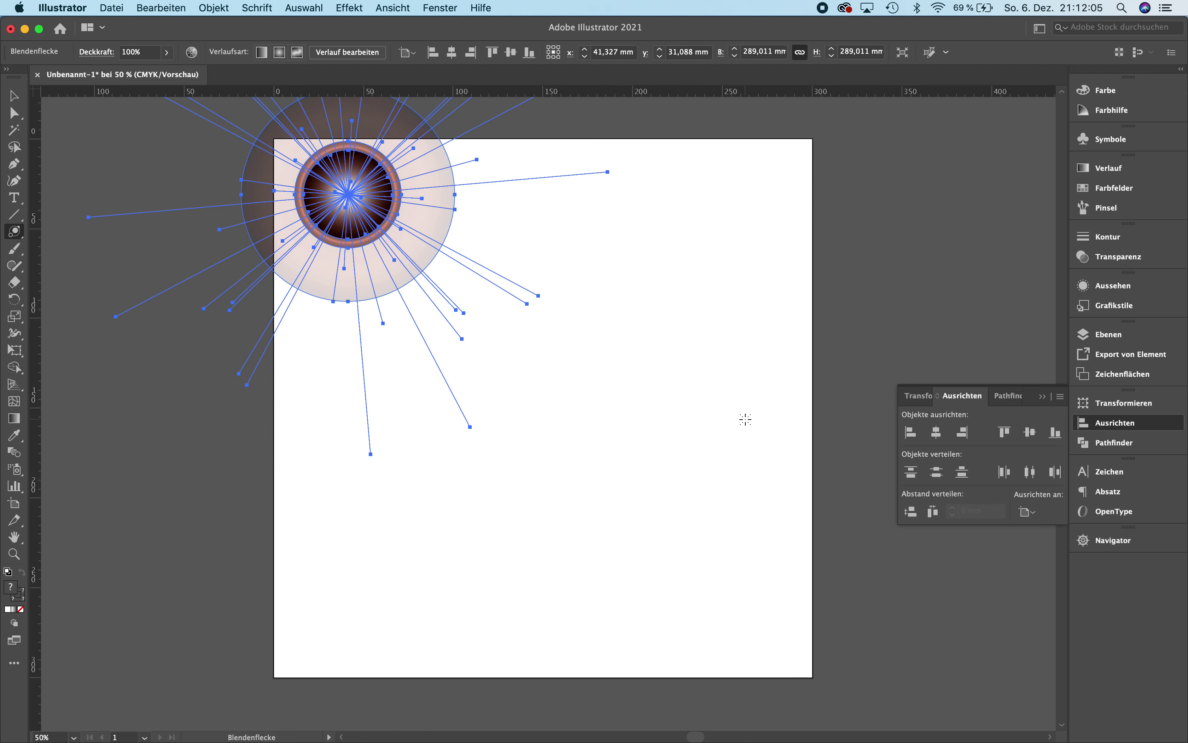
pyautogui.click(742, 436)
pyautogui.click(650, 545)
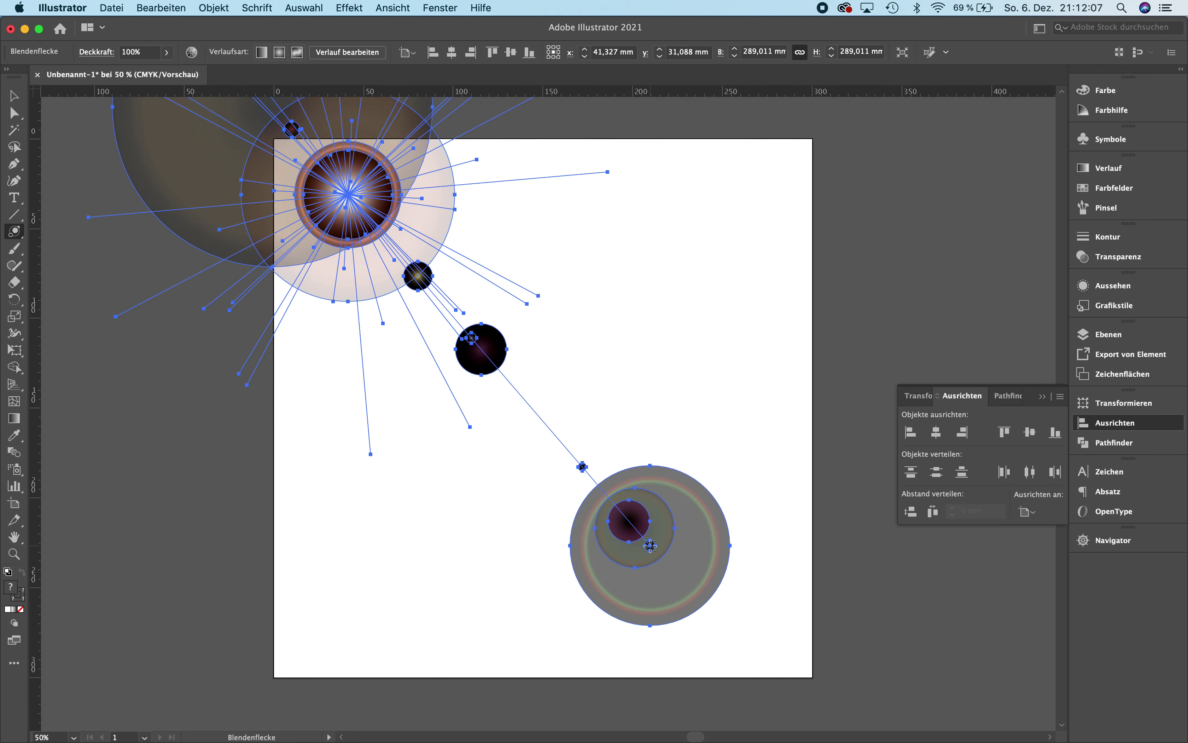
# - Zoom out and back in, dismiss the anchor point warning, then select all and delete every flare
pyautogui.press('super+shift+a')
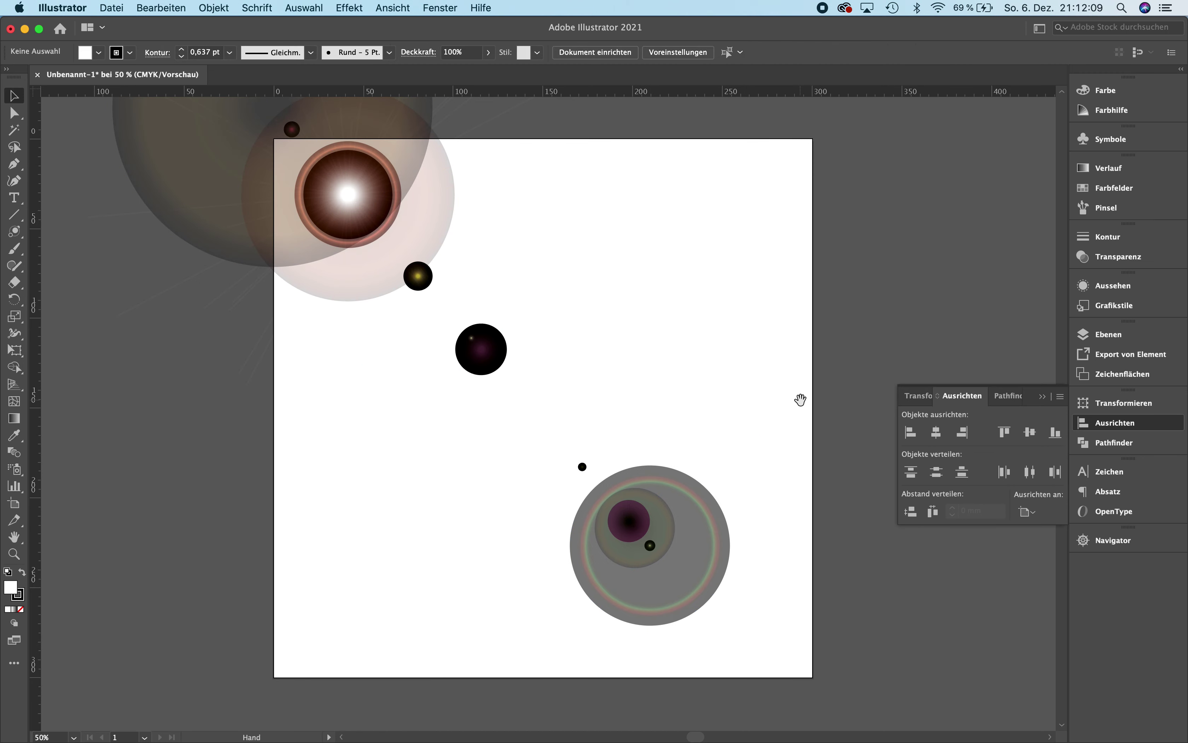
pyautogui.press('p')
pyautogui.press('super+minus')
pyautogui.press('super+minus')
pyautogui.press('super+minus')
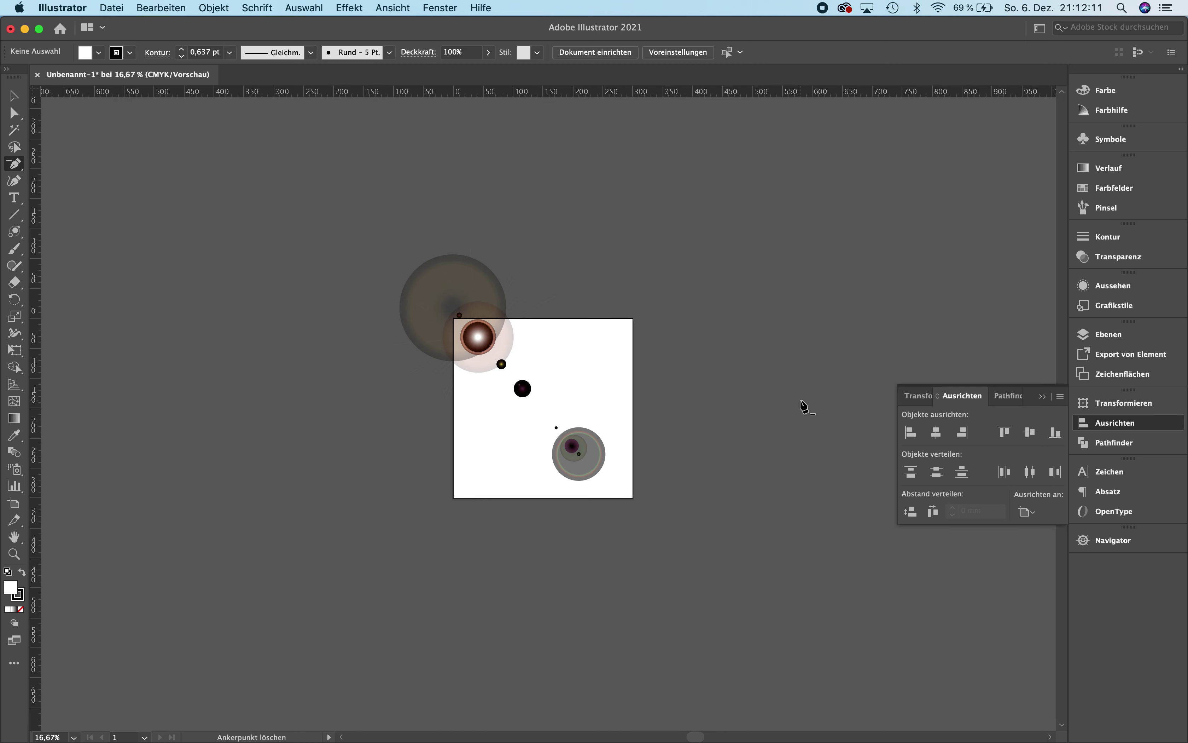
pyautogui.press('super+plus')
pyautogui.press('super+plus')
pyautogui.press('-')
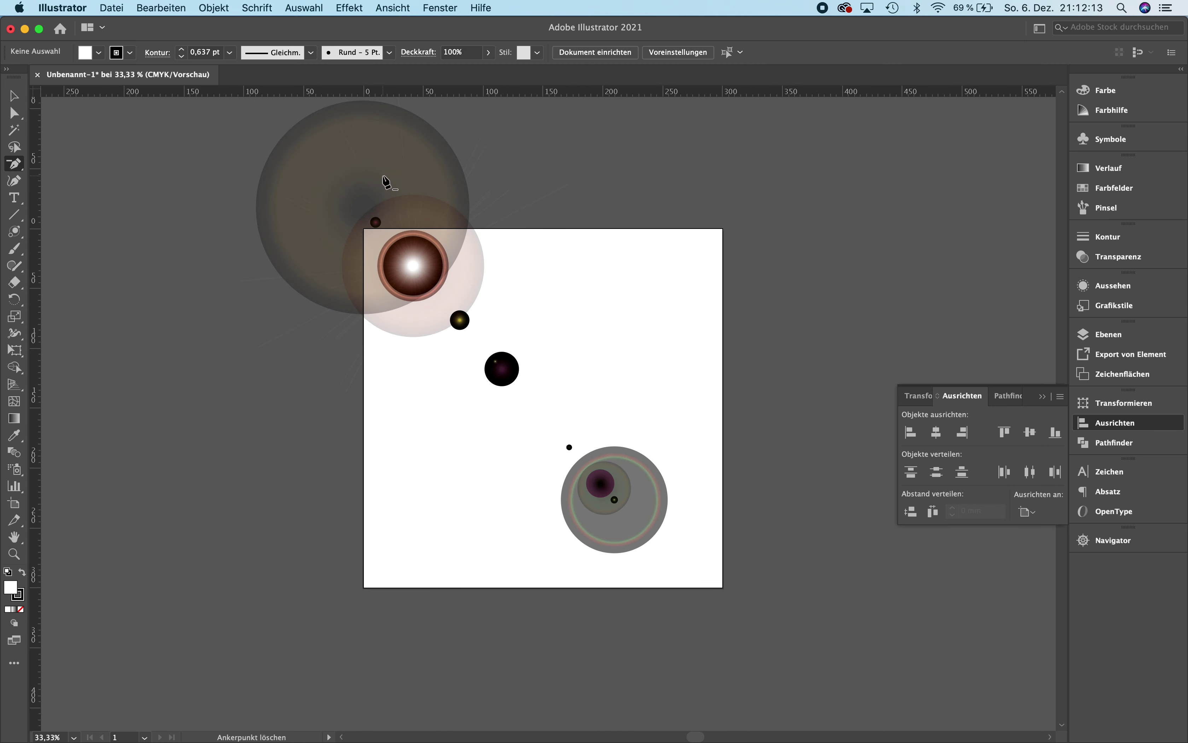
pyautogui.click(378, 169)
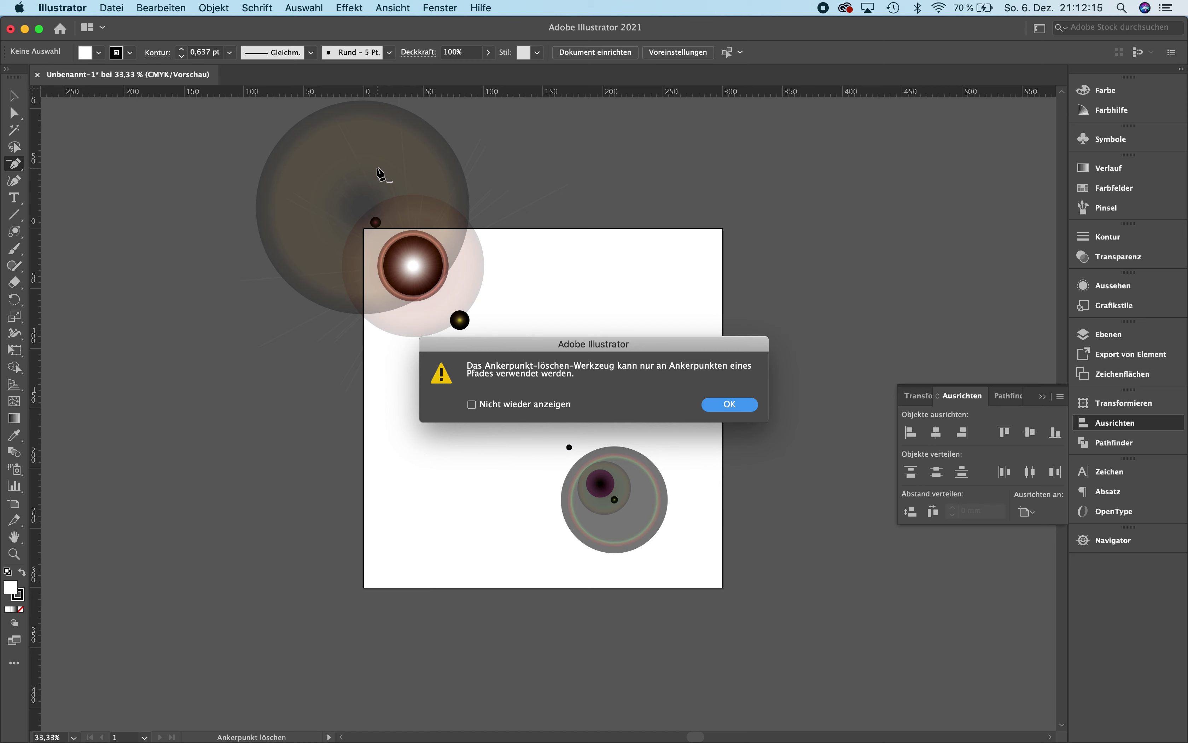
pyautogui.click(720, 402)
pyautogui.click(15, 97)
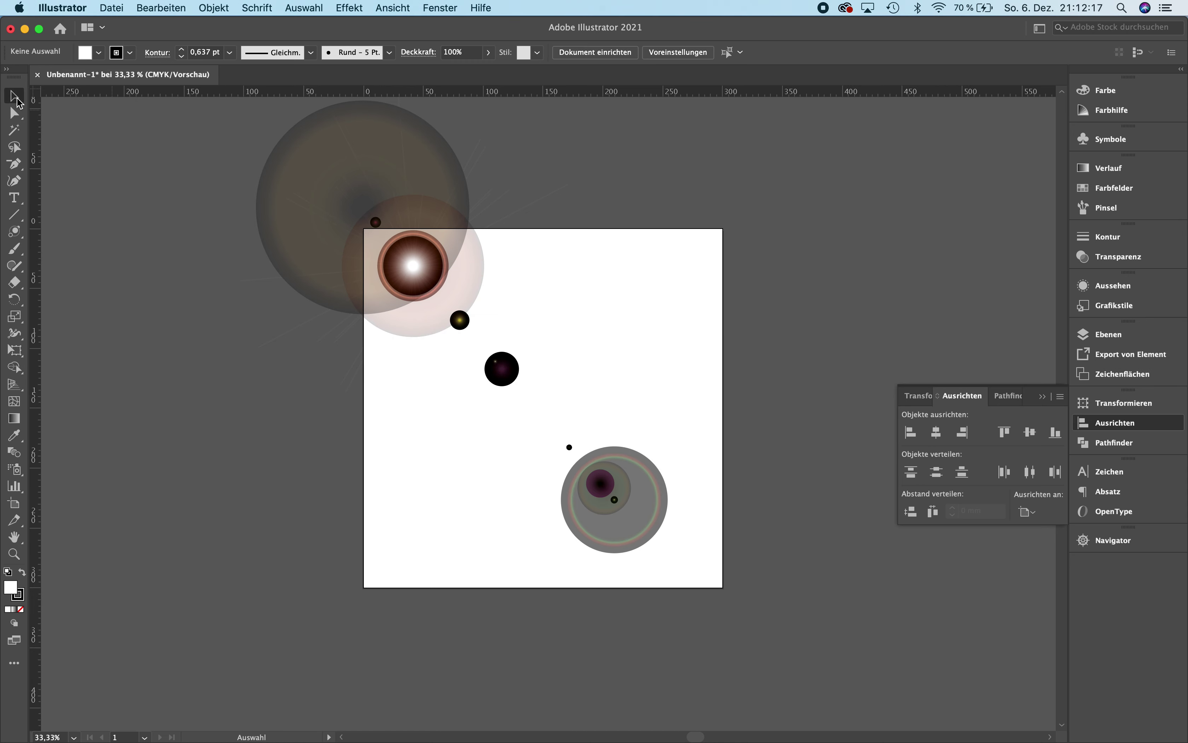
pyautogui.press('super+a')
pyautogui.press('Delete')
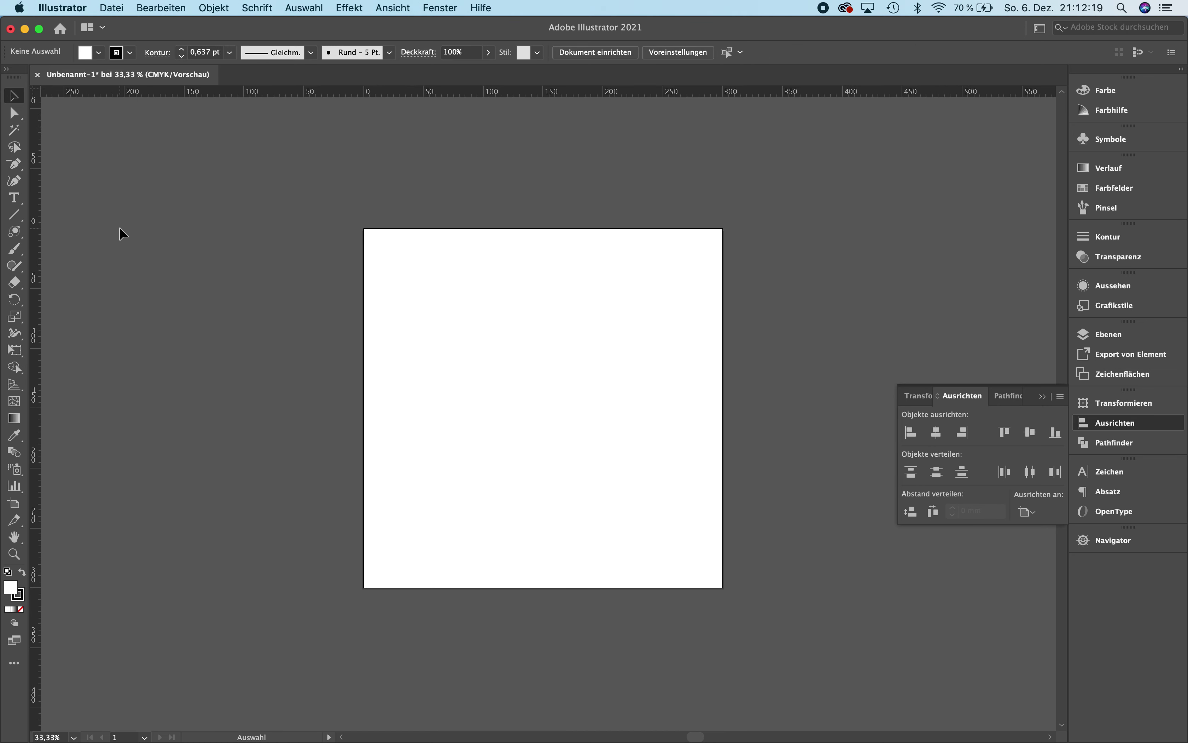
# - Pick the Lens Flare (Blendenflecke) tool and bring up its options for a new flare
pyautogui.click(22, 235)
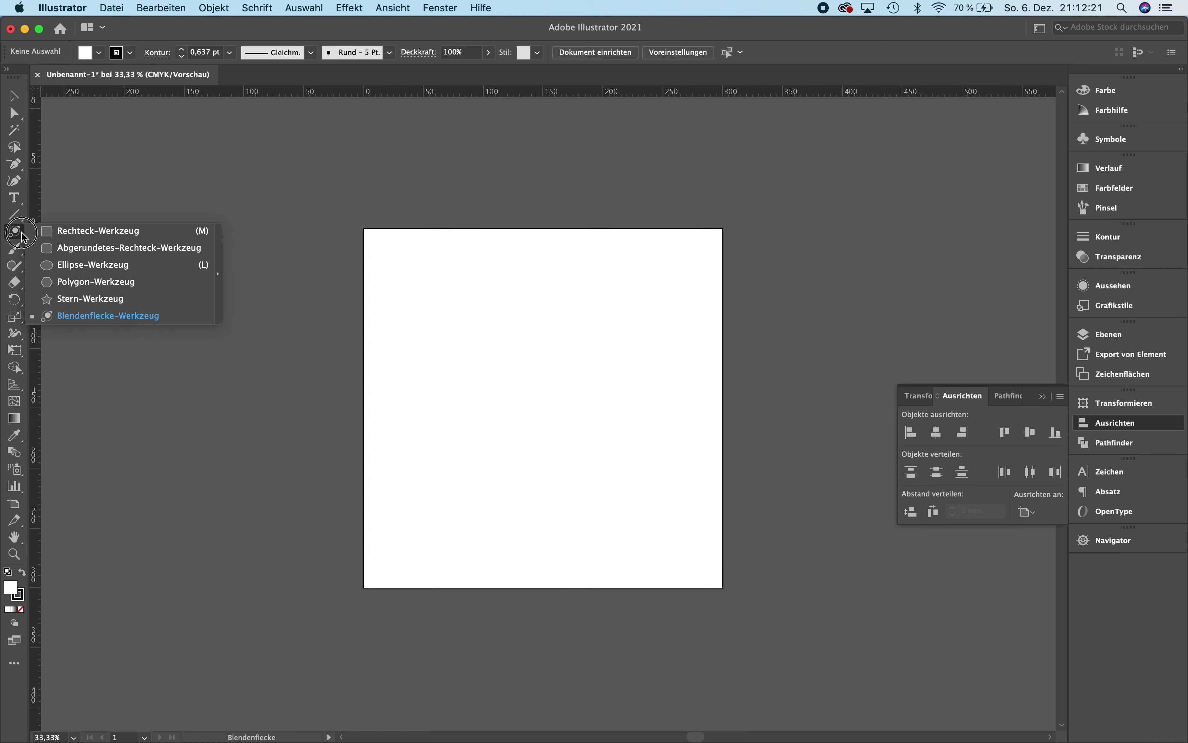
pyautogui.moveTo(23, 235); pyautogui.dragTo(102, 317)
pyautogui.click(509, 325)
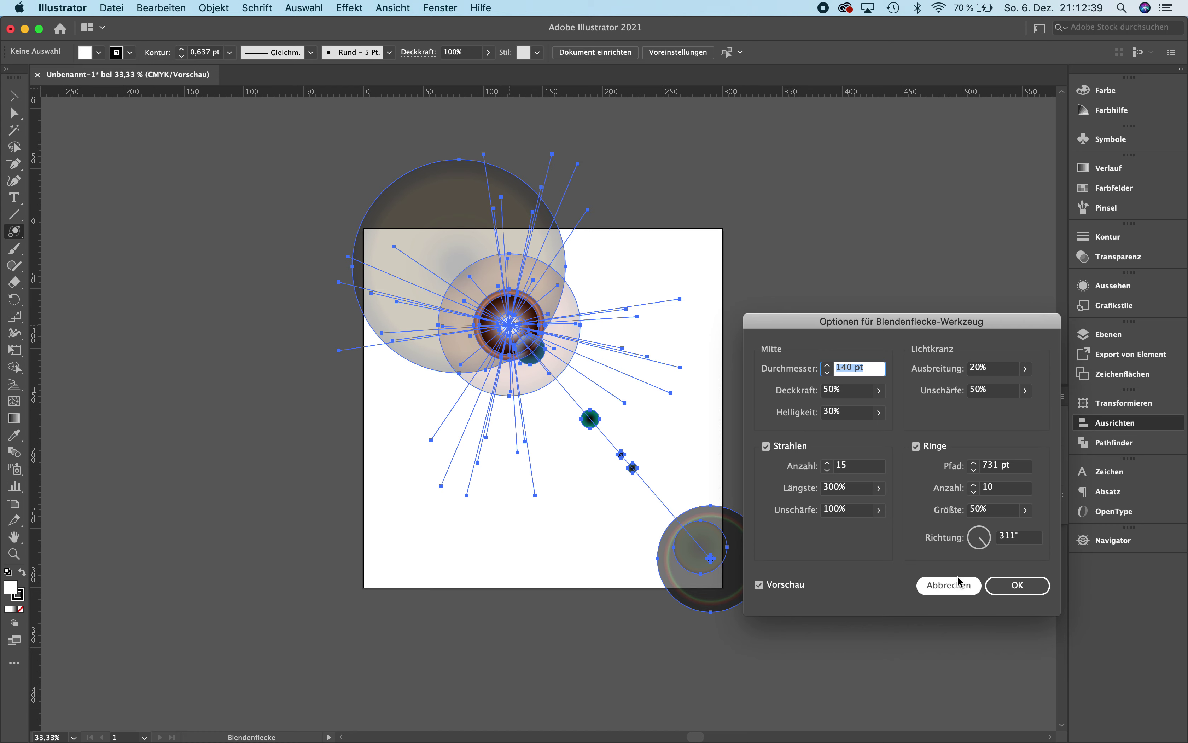
pyautogui.click(990, 586)
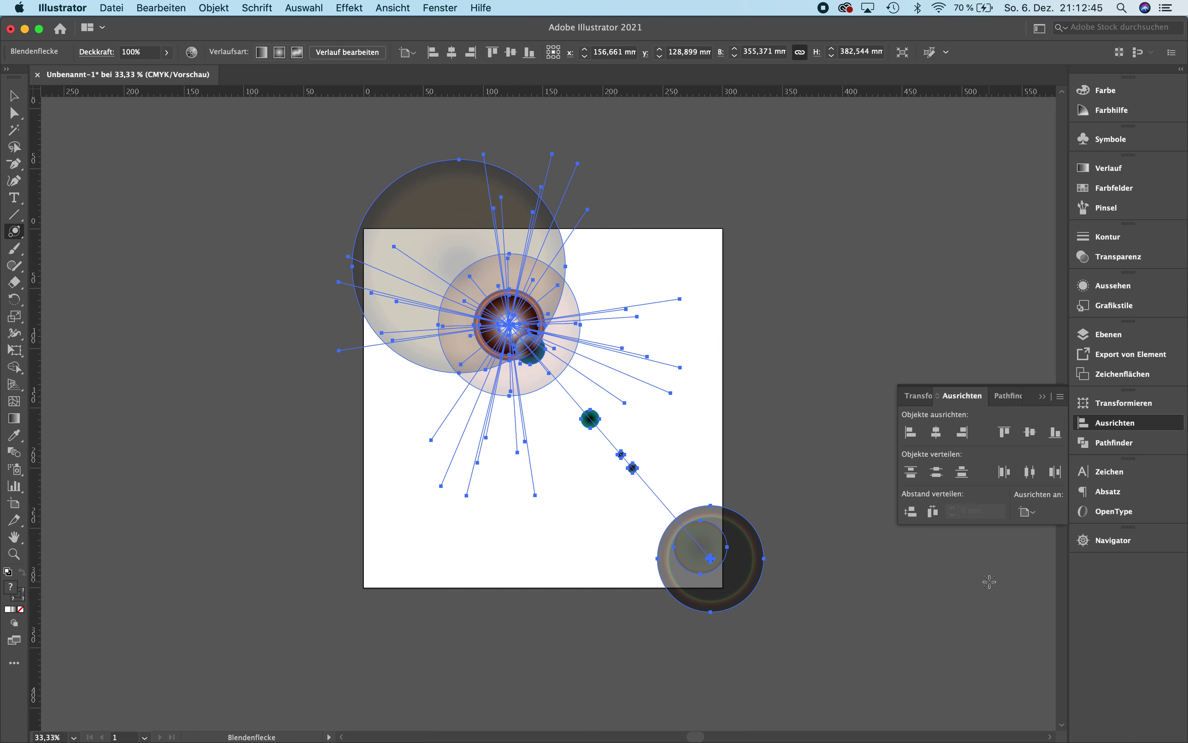
pyautogui.press('Delete')
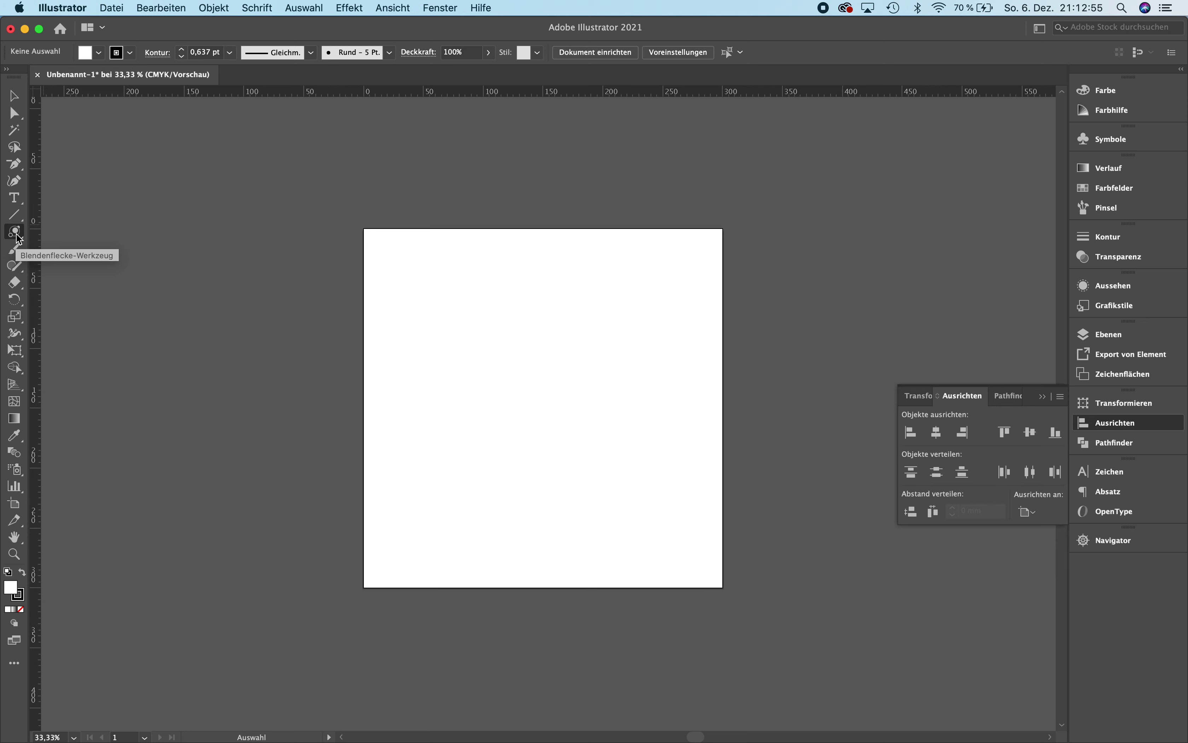
# - Choose the Line Segment (Liniensegment) tool from the line tools flyout
pyautogui.click(18, 216)
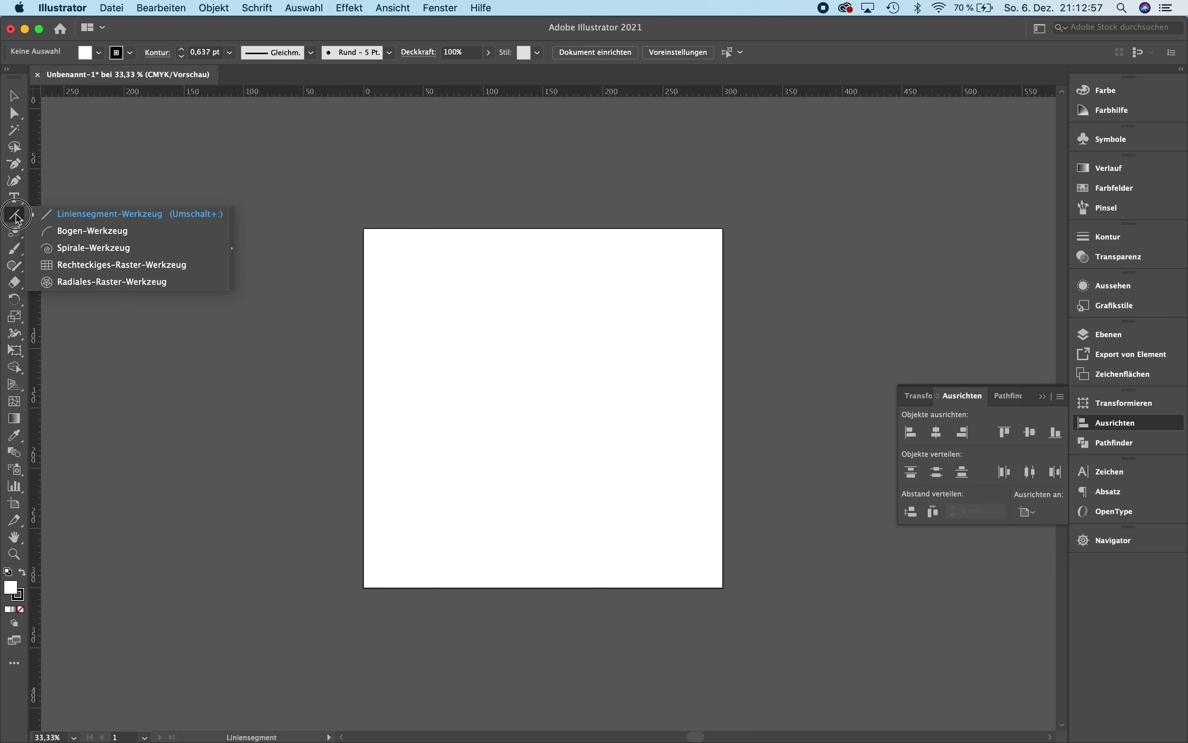
pyautogui.click(14, 231)
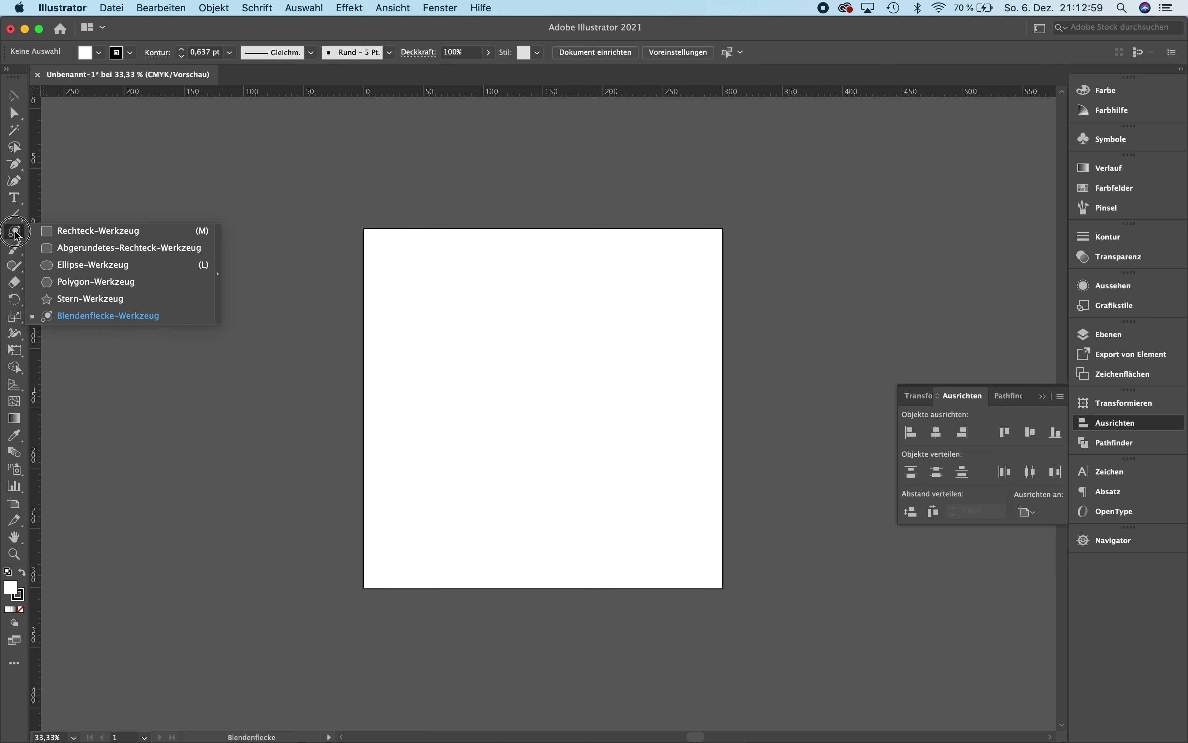
pyautogui.click(68, 239)
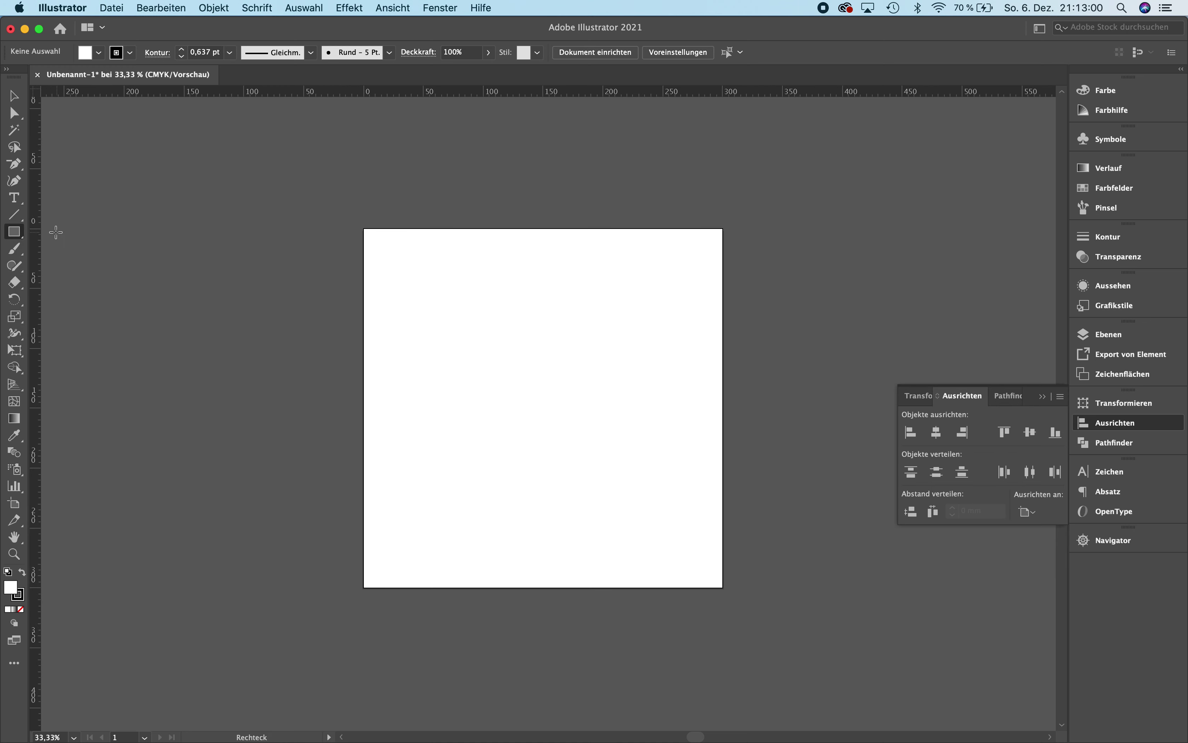
pyautogui.click(16, 219)
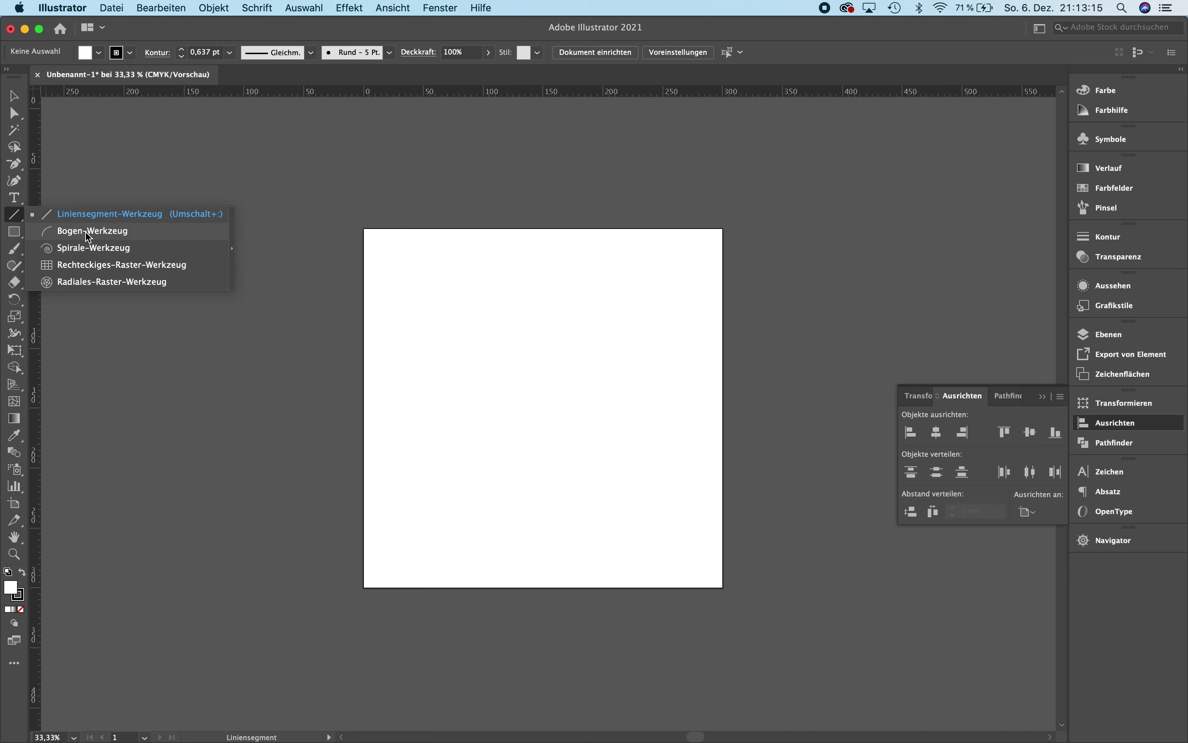
pyautogui.click(89, 215)
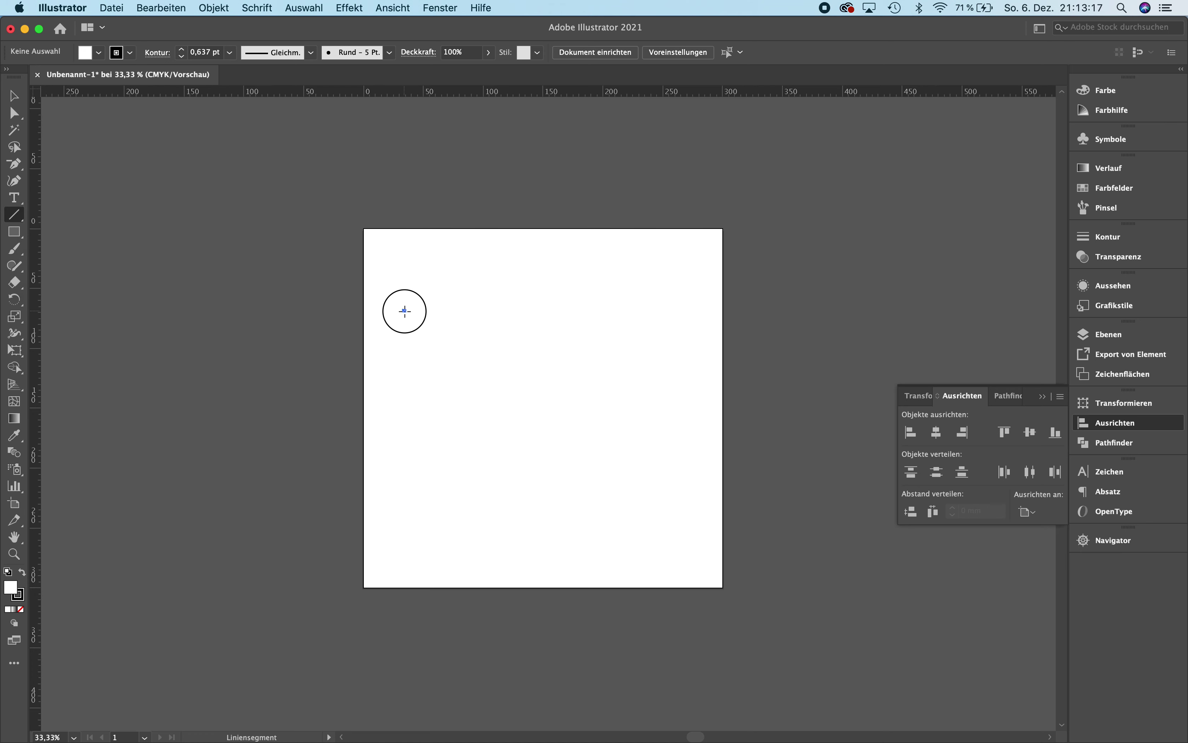
# - Draw a slanted and a horizontal test line in the upper artboard, then remove both
pyautogui.moveTo(404, 310); pyautogui.dragTo(609, 265)
pyautogui.press('Delete')
pyautogui.moveTo(408, 333); pyautogui.dragTo(616, 333)
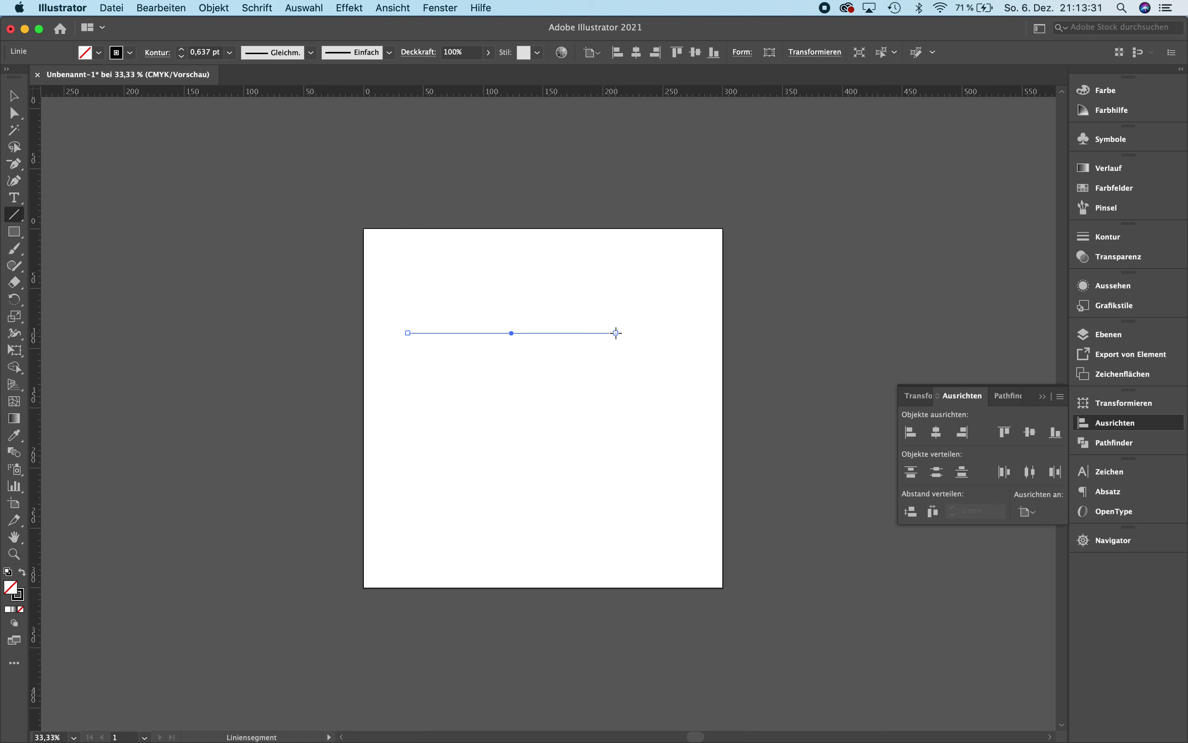
pyautogui.press('v')
pyautogui.click(627, 496)
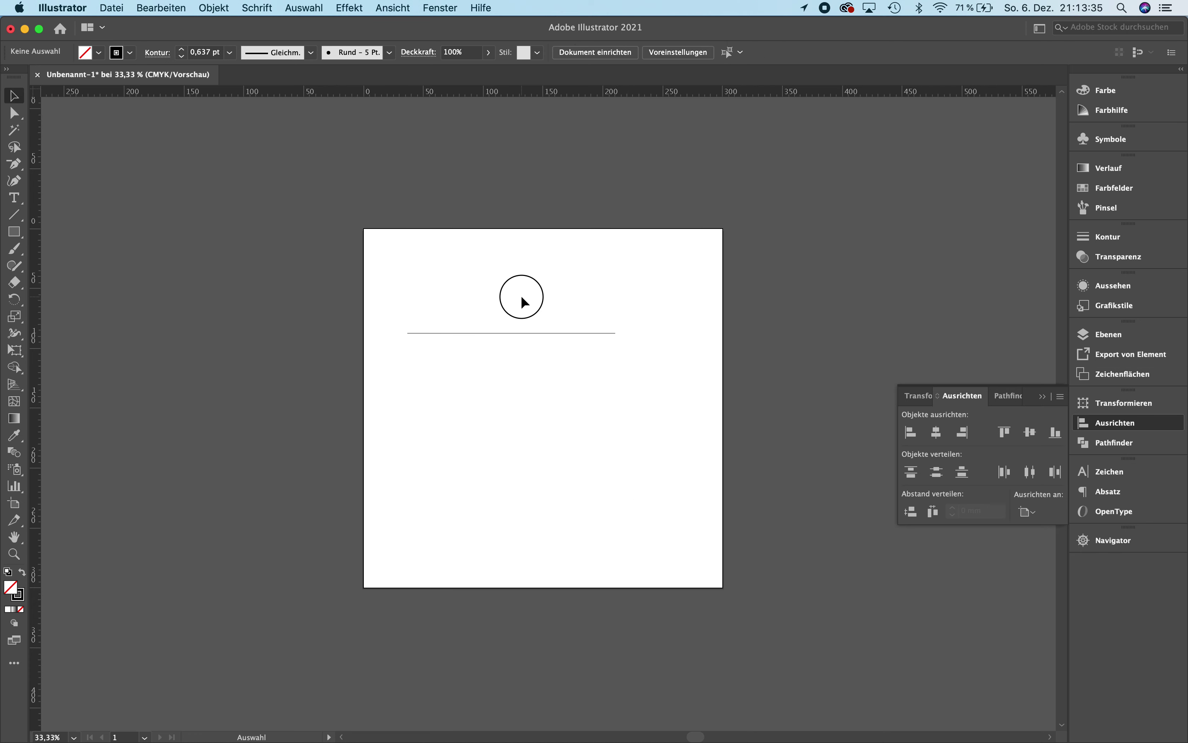
pyautogui.moveTo(522, 297); pyautogui.dragTo(582, 371)
pyautogui.press('super+z')
pyautogui.press('super+z')
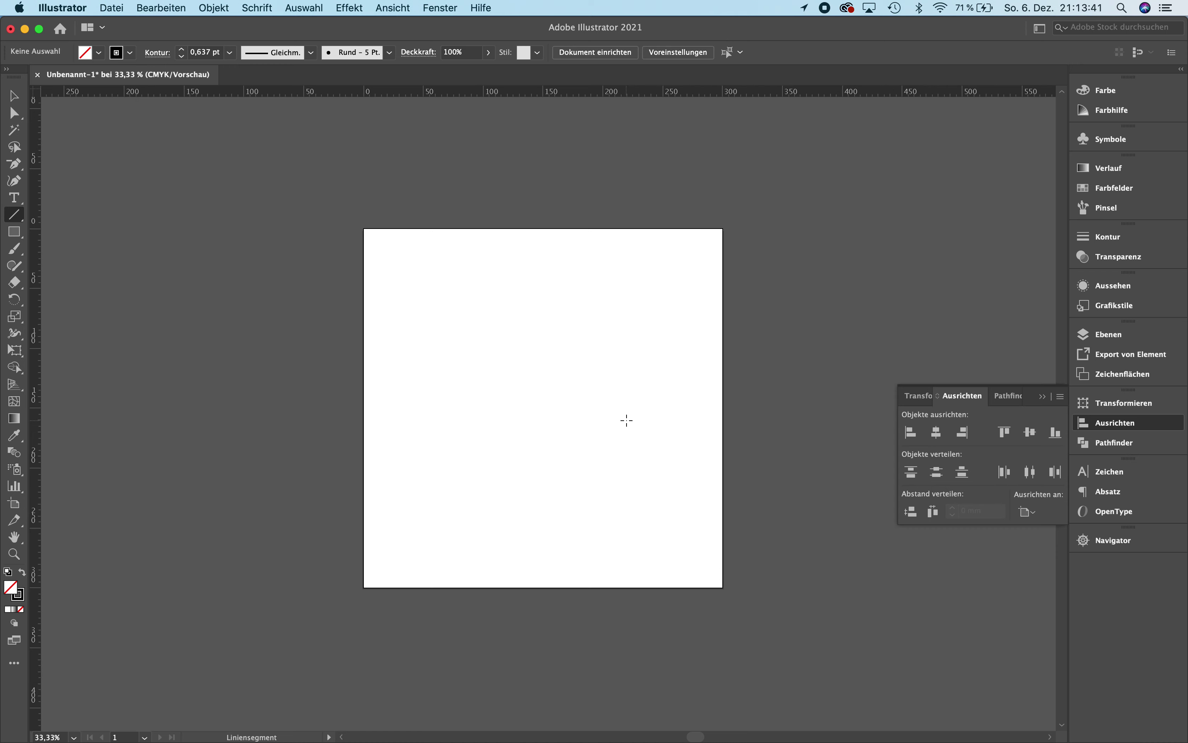
# - Draw one more line in the upper right and delete it
pyautogui.moveTo(594, 287); pyautogui.dragTo(778, 326)
pyautogui.moveTo(778, 326)
pyautogui.mouseDown()
pyautogui.moveTo(503, 487)
pyautogui.moveTo(607, 395)
pyautogui.moveTo(623, 454)
pyautogui.mouseUp()
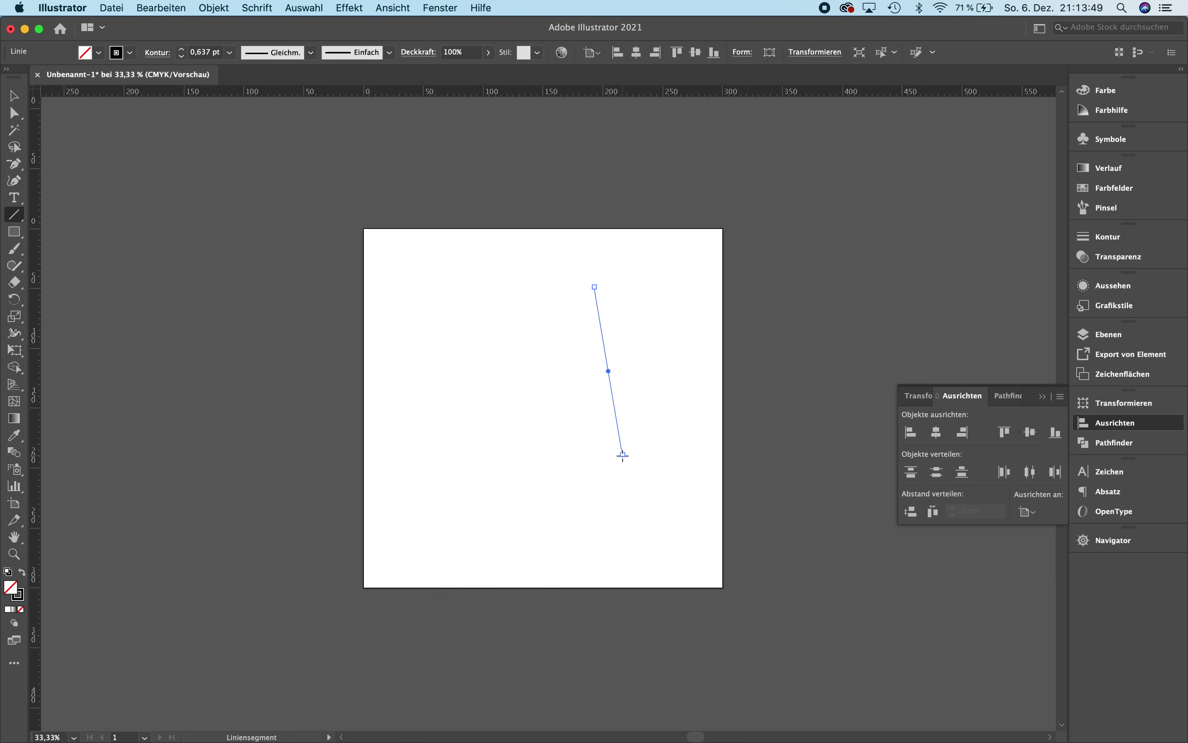
pyautogui.press('Delete')
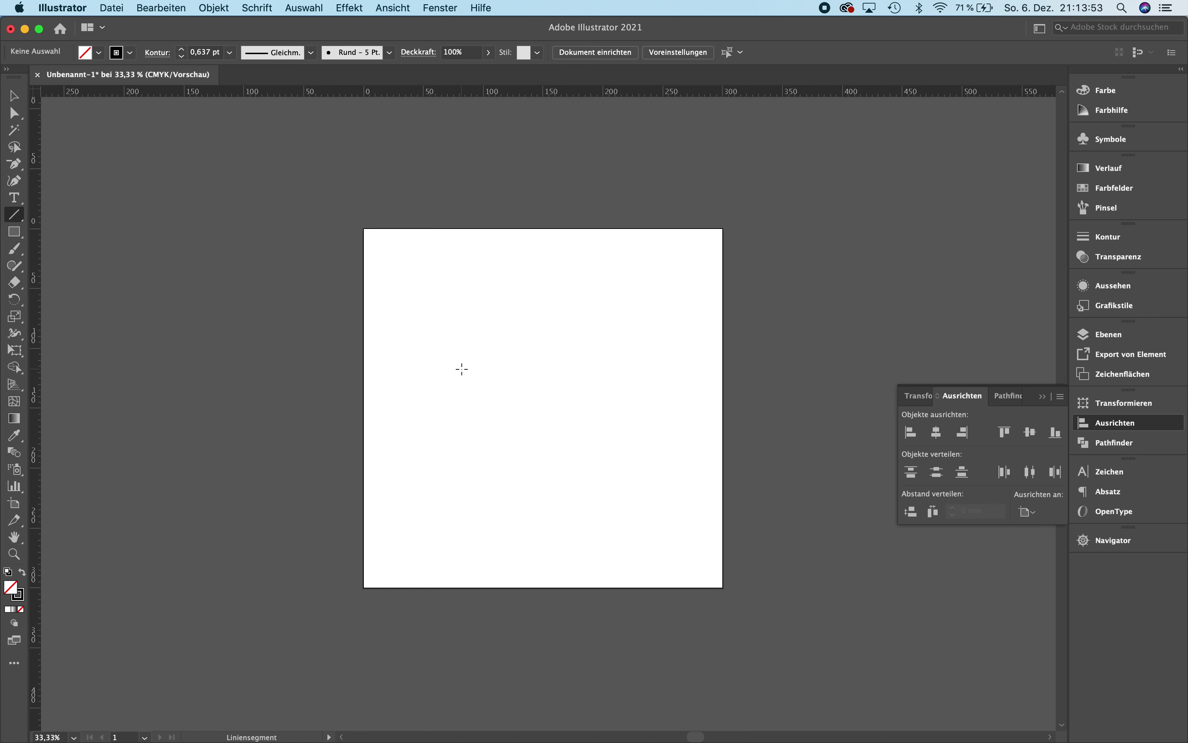
pyautogui.click(456, 334)
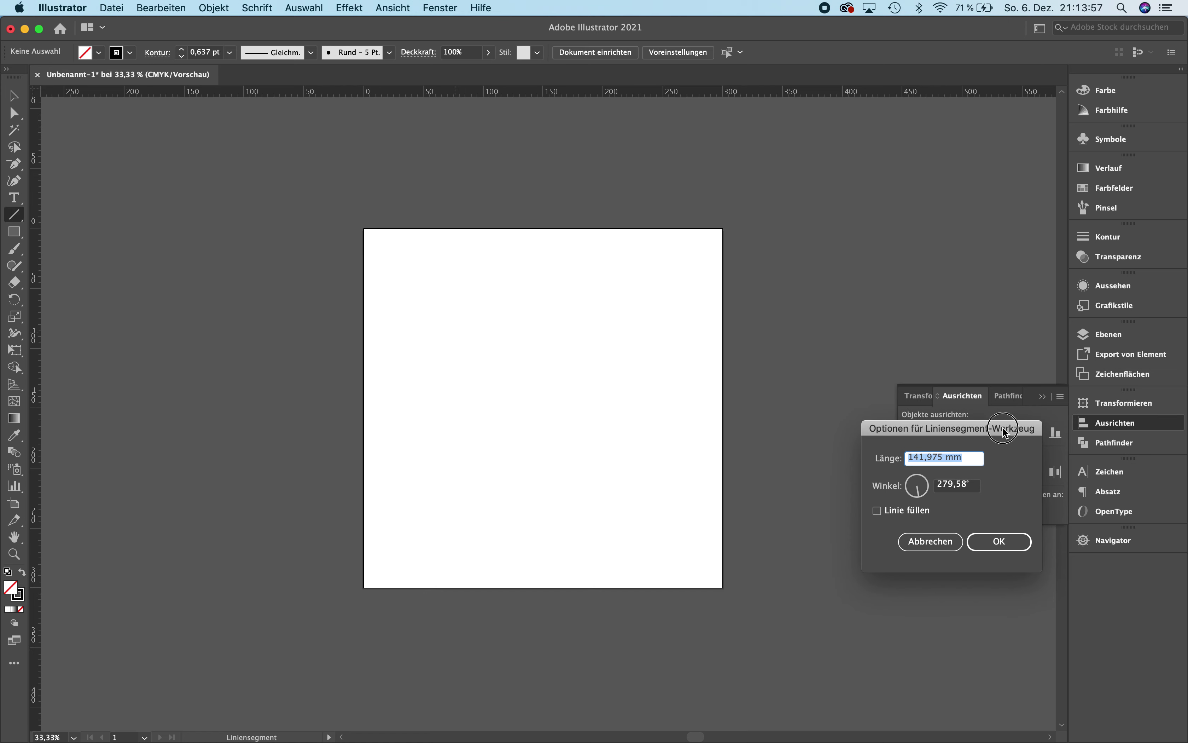
pyautogui.moveTo(1005, 432); pyautogui.dragTo(731, 172)
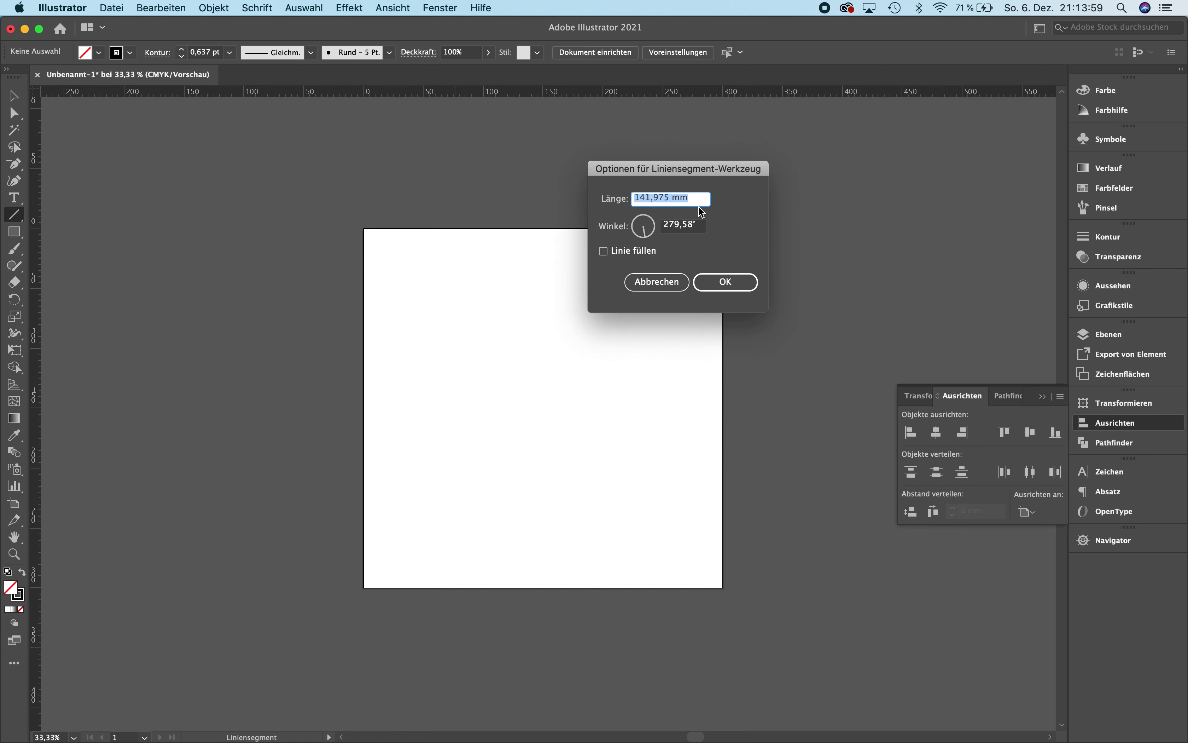
pyautogui.write('200')
pyautogui.press('Tab')
pyautogui.write('35')
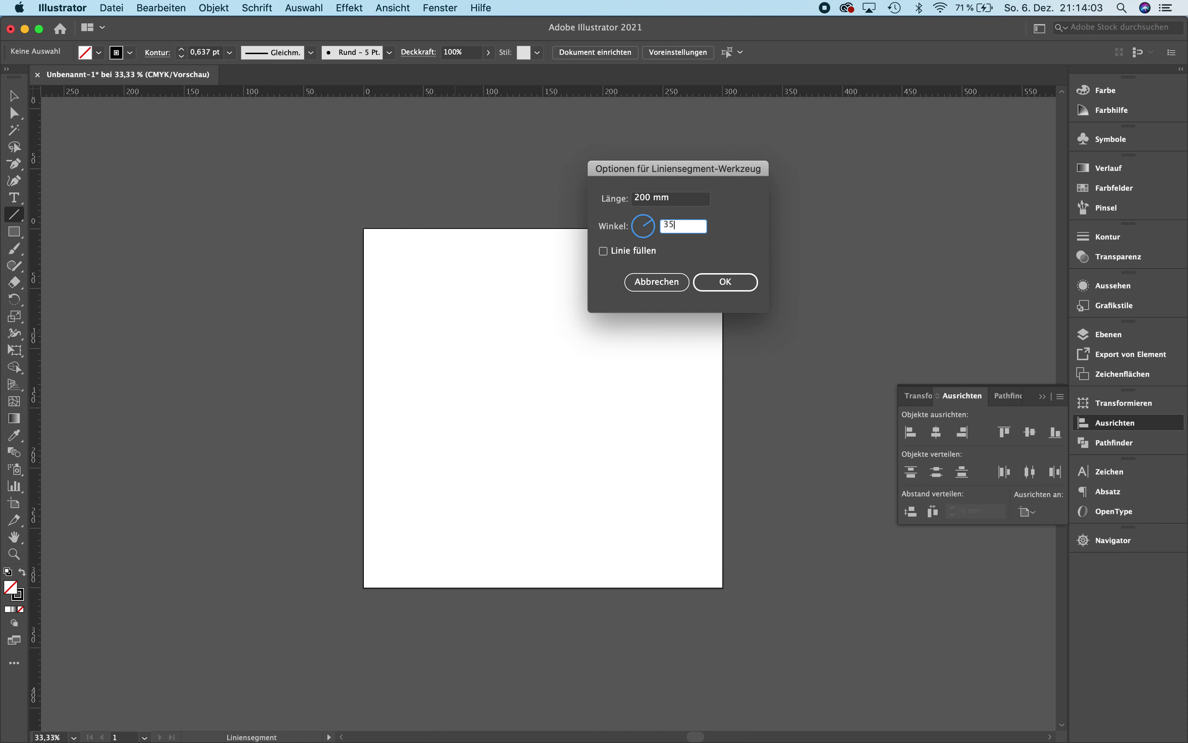
pyautogui.press('Return')
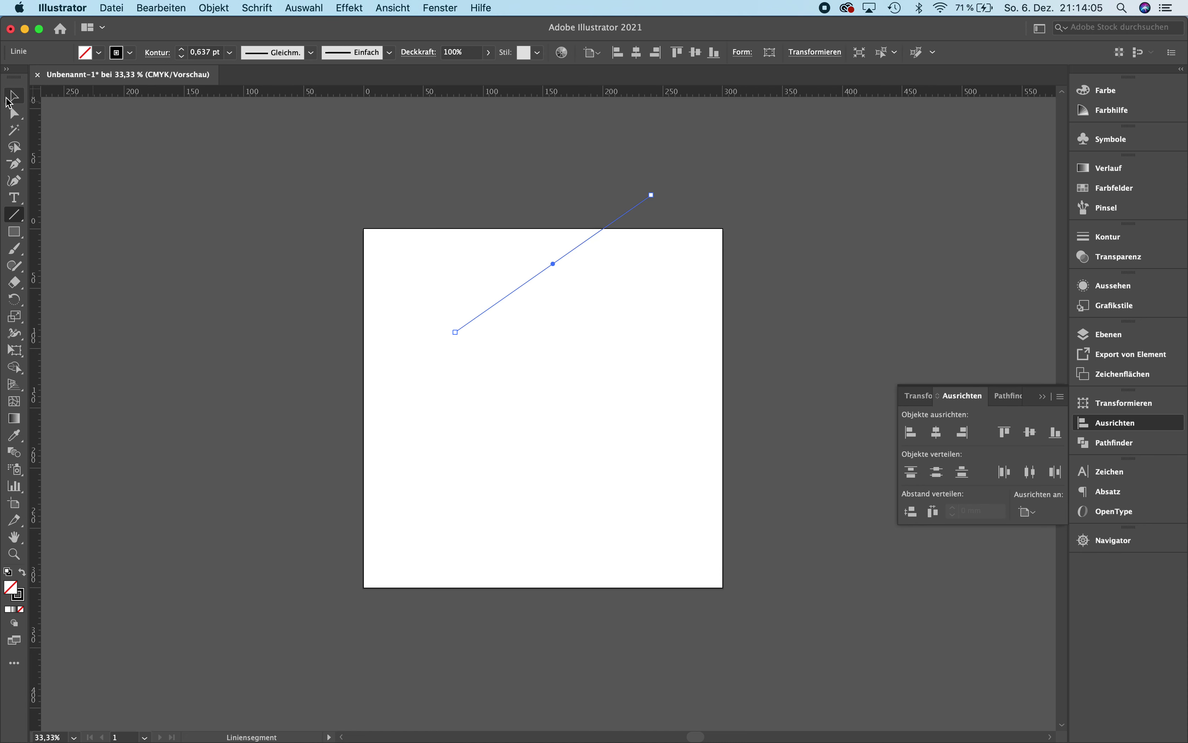
pyautogui.click(9, 102)
pyautogui.moveTo(604, 228); pyautogui.dragTo(605, 351)
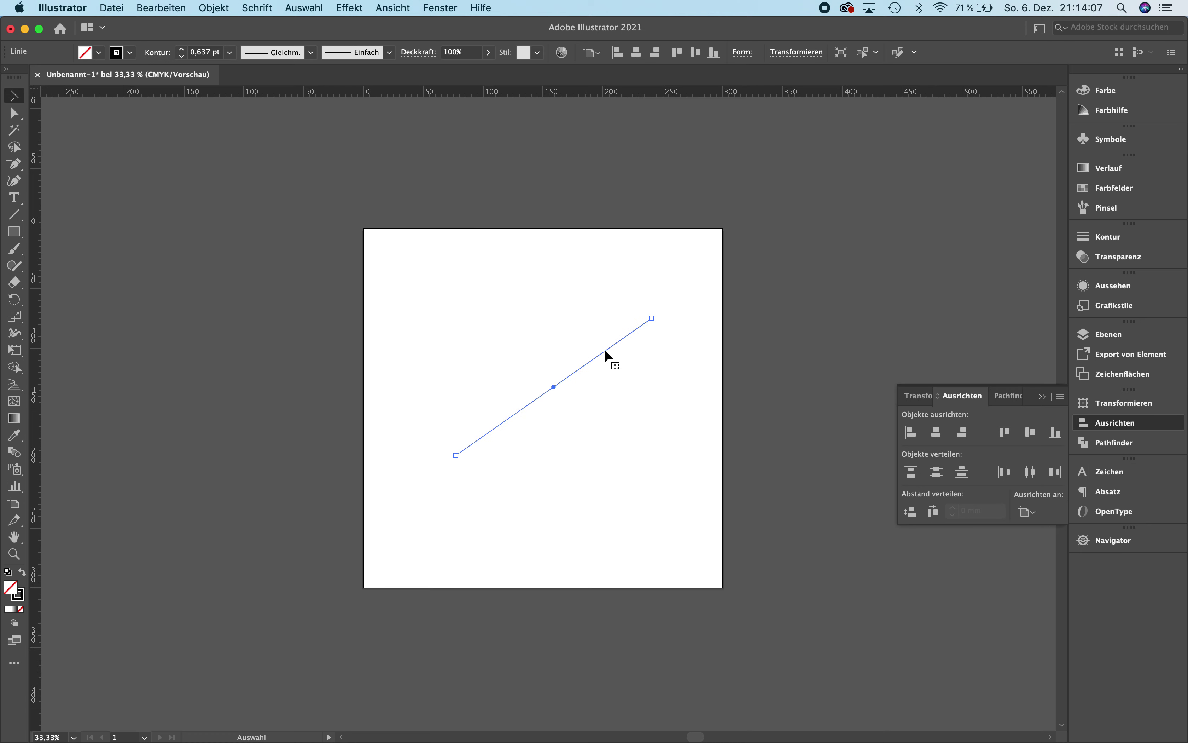
pyautogui.click(748, 274)
pyautogui.moveTo(568, 283); pyautogui.dragTo(685, 418)
pyautogui.press('Delete')
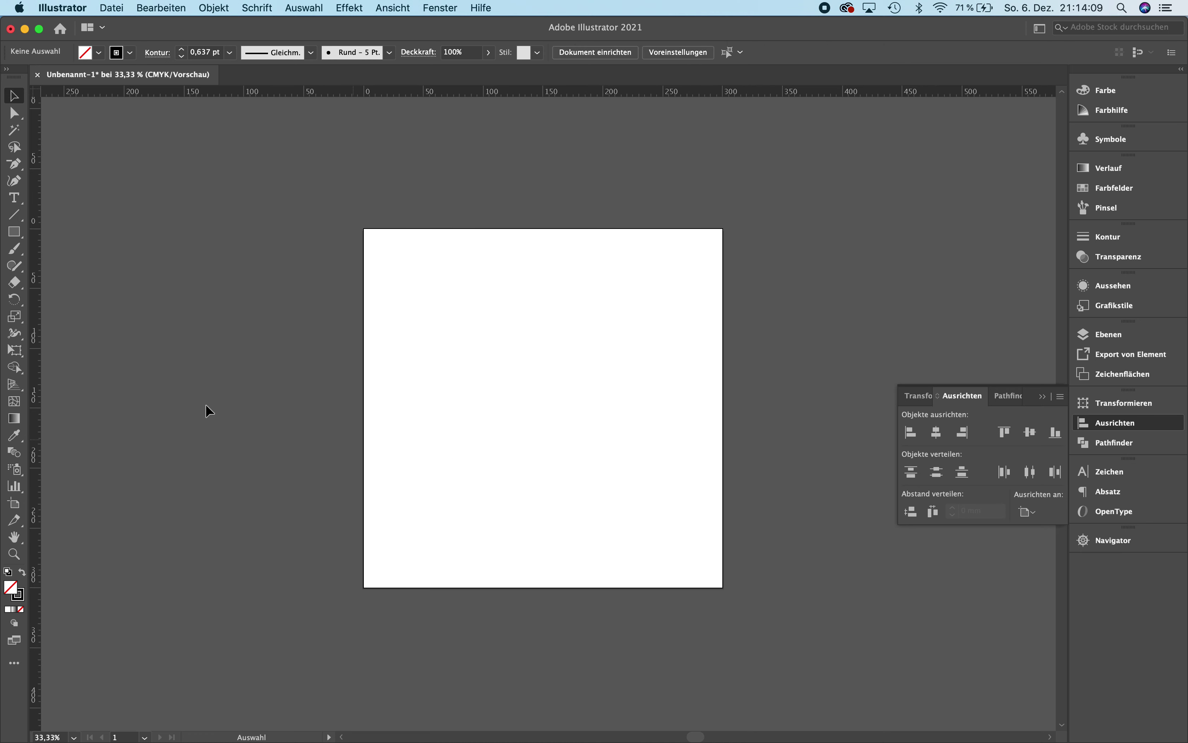
pyautogui.click(16, 217)
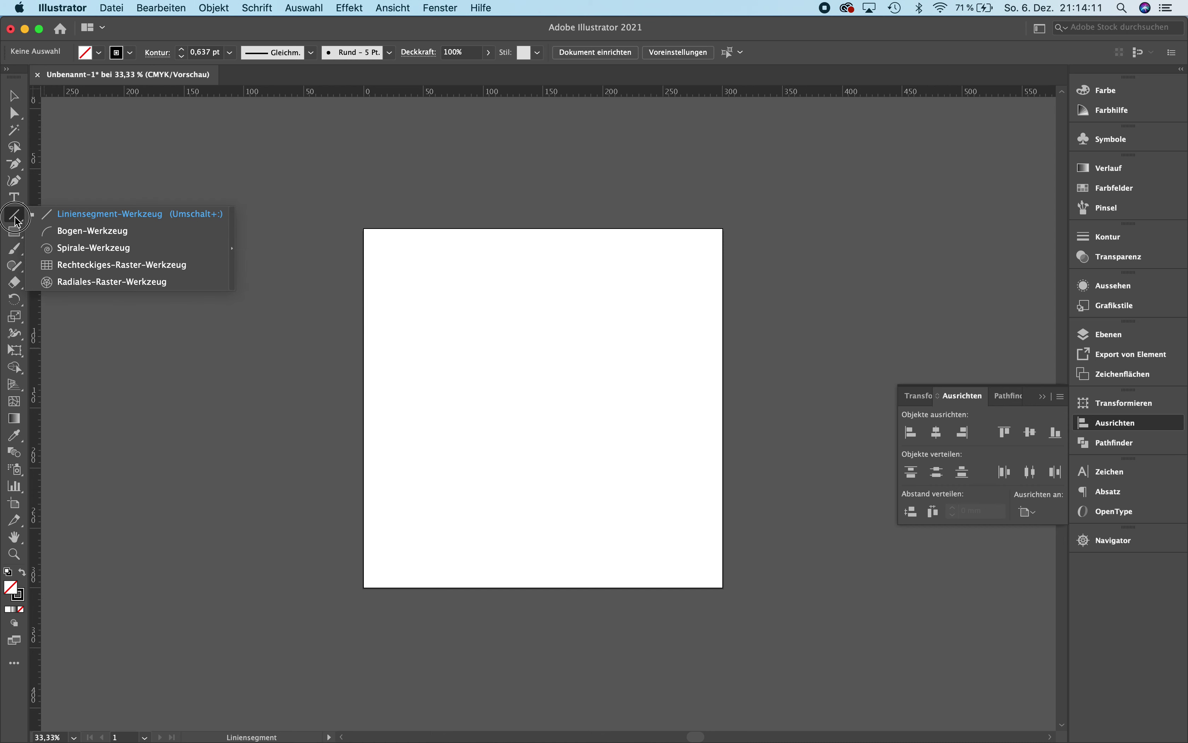
pyautogui.click(72, 234)
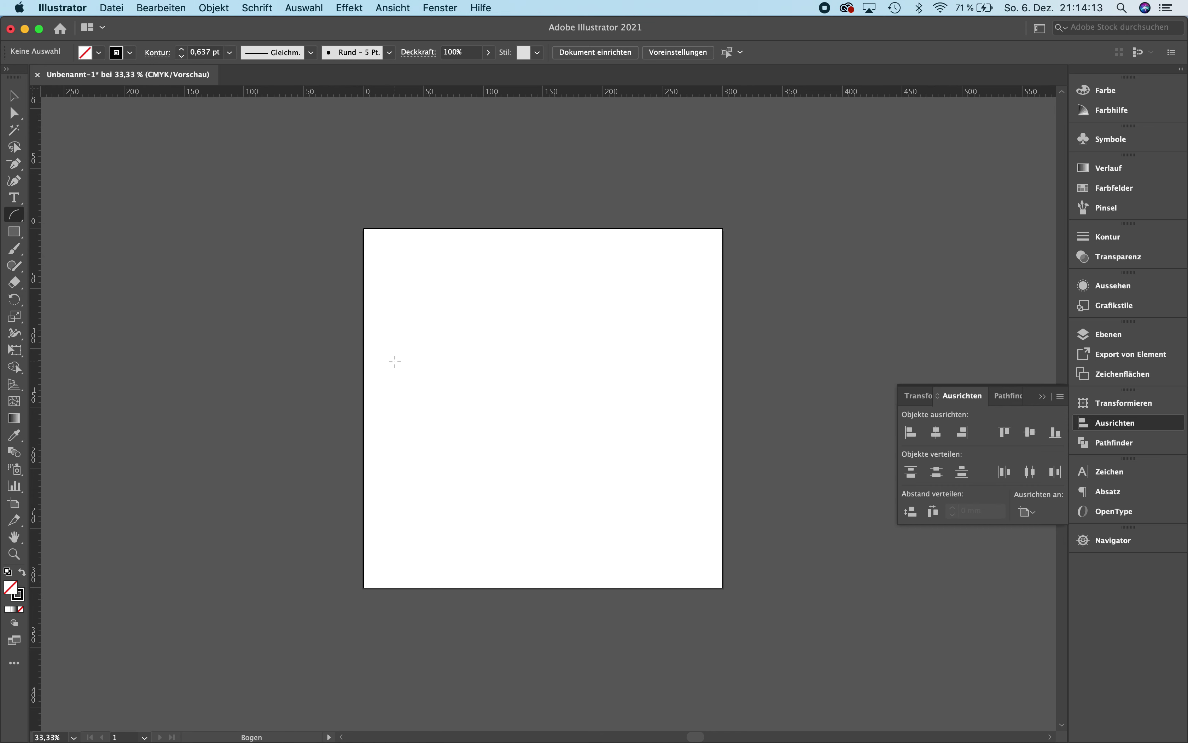
pyautogui.moveTo(428, 493); pyautogui.dragTo(641, 318)
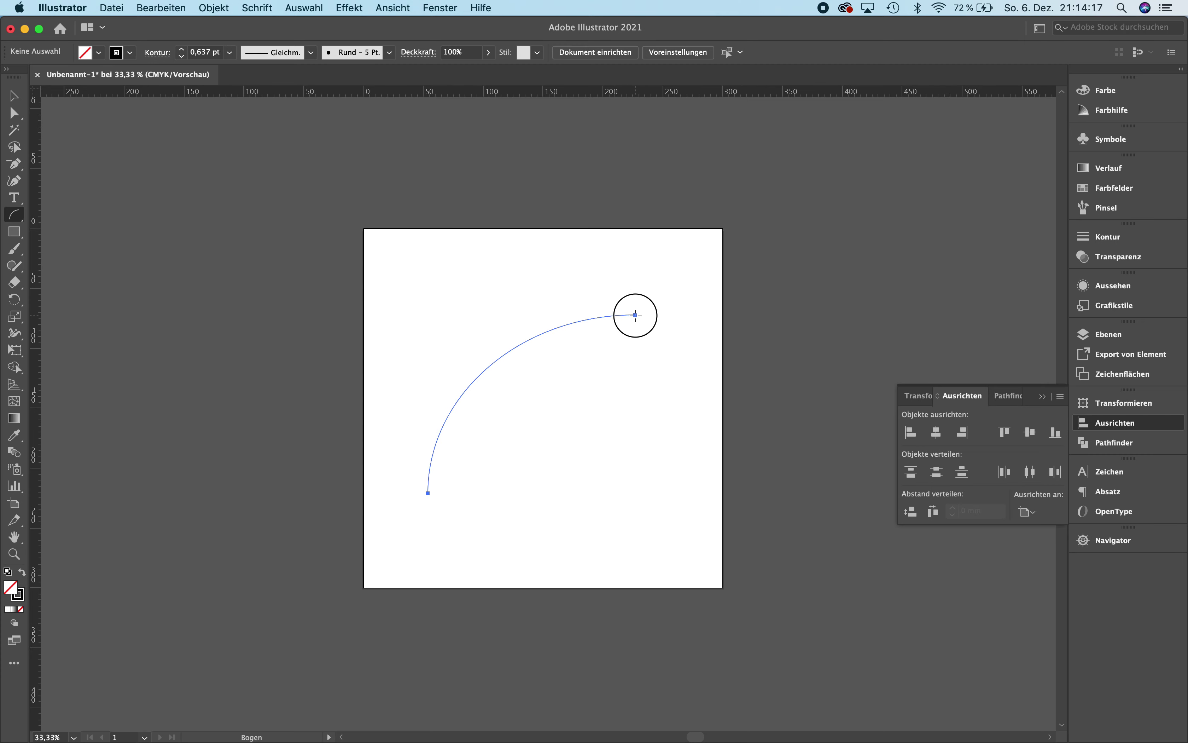
pyautogui.moveTo(641, 318); pyautogui.dragTo(603, 318)
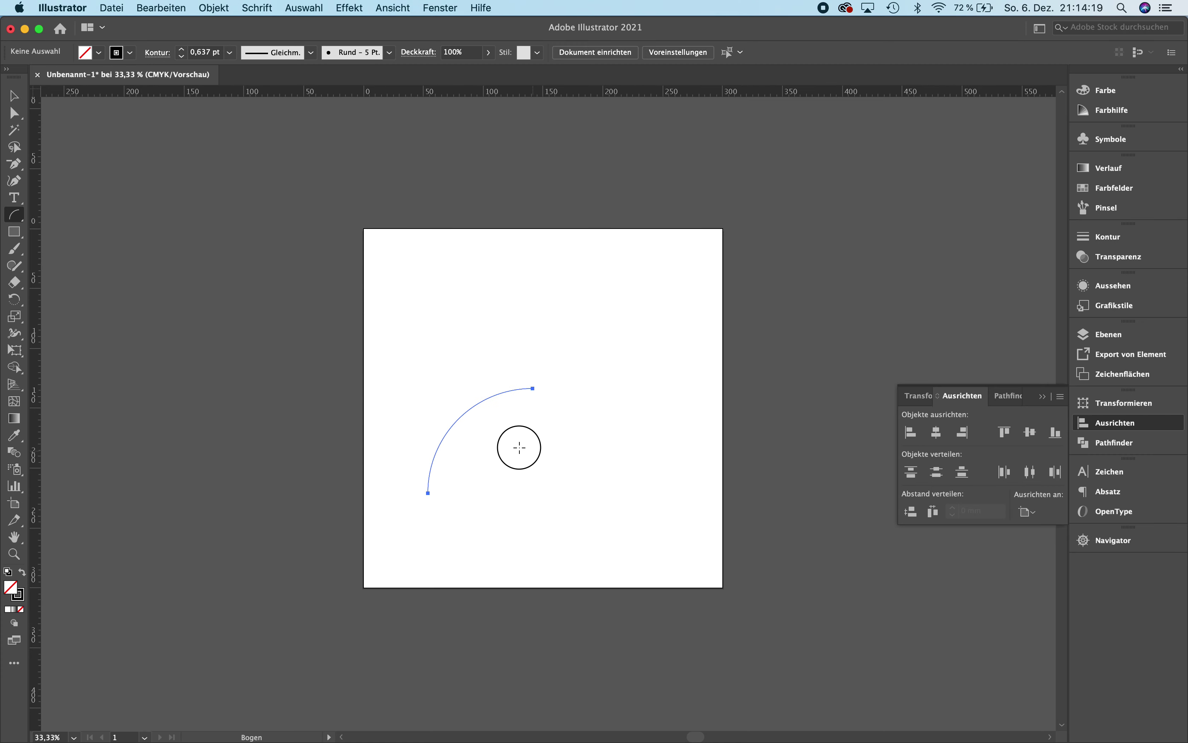
pyautogui.moveTo(604, 447)
pyautogui.mouseDown()
pyautogui.moveTo(579, 296)
pyautogui.moveTo(618, 282)
pyautogui.mouseUp()
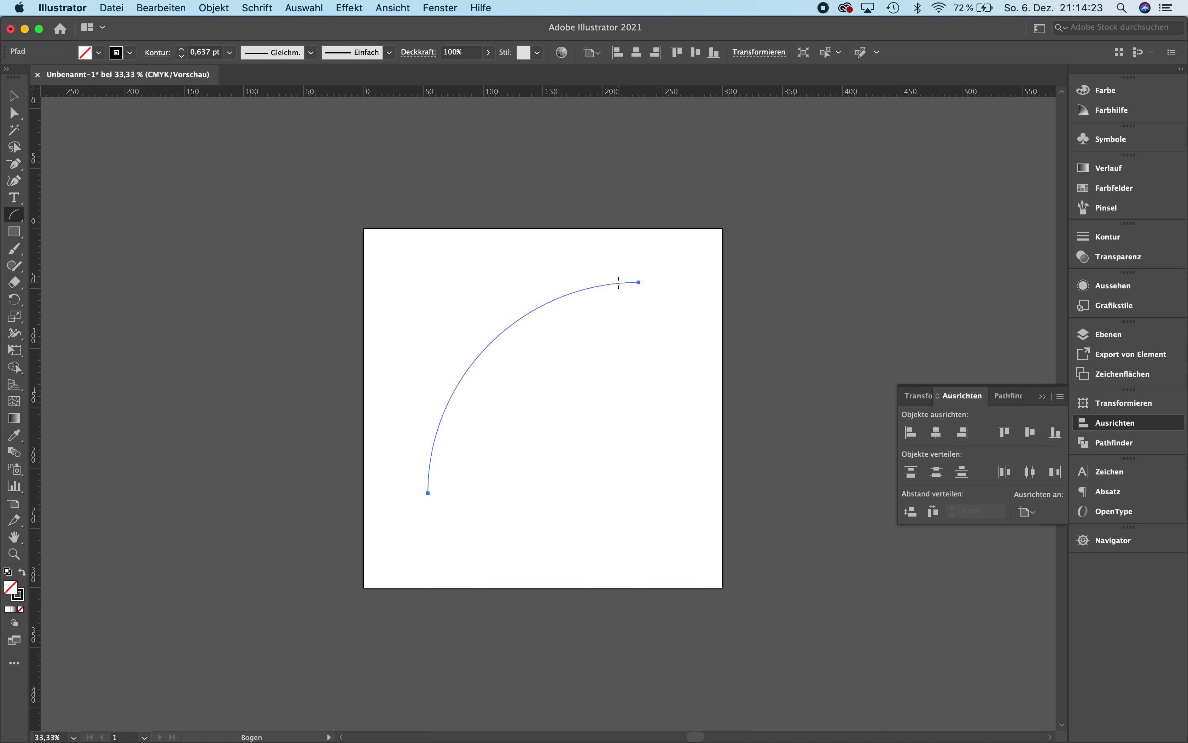
pyautogui.press('BackSpace')
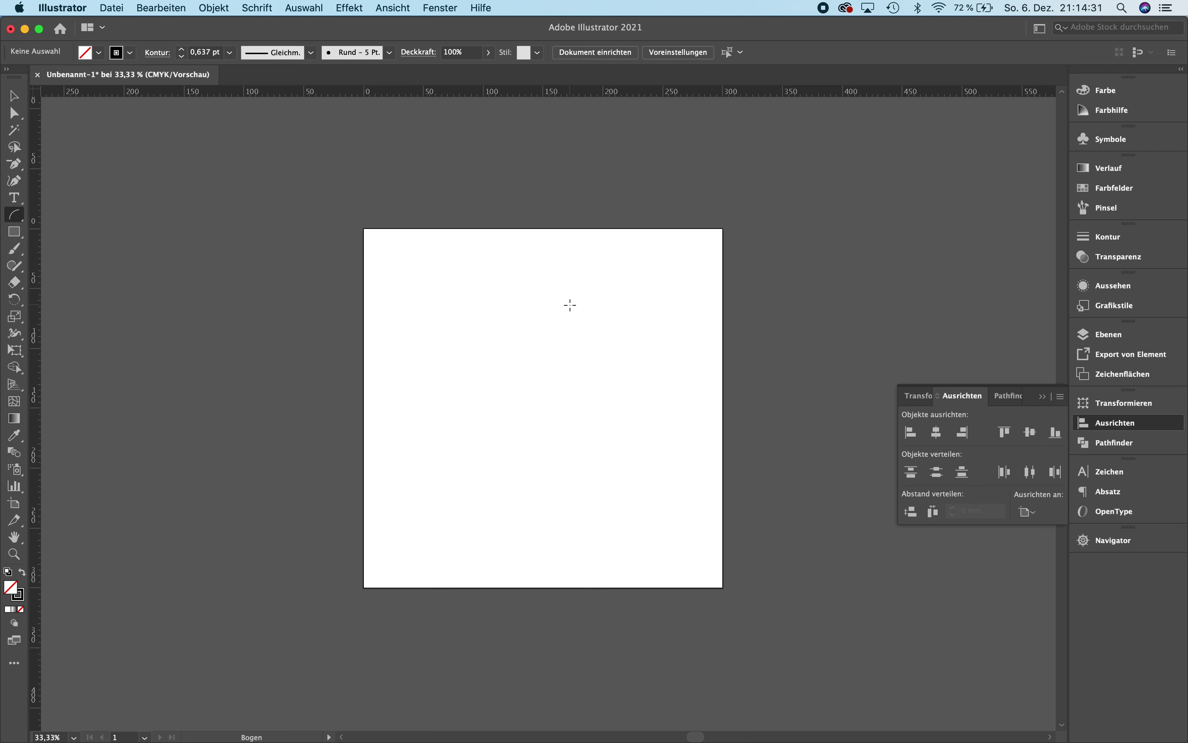
pyautogui.click(570, 305)
pyautogui.moveTo(581, 286)
pyautogui.mouseDown()
pyautogui.moveTo(788, 213)
pyautogui.moveTo(811, 185)
pyautogui.mouseUp()
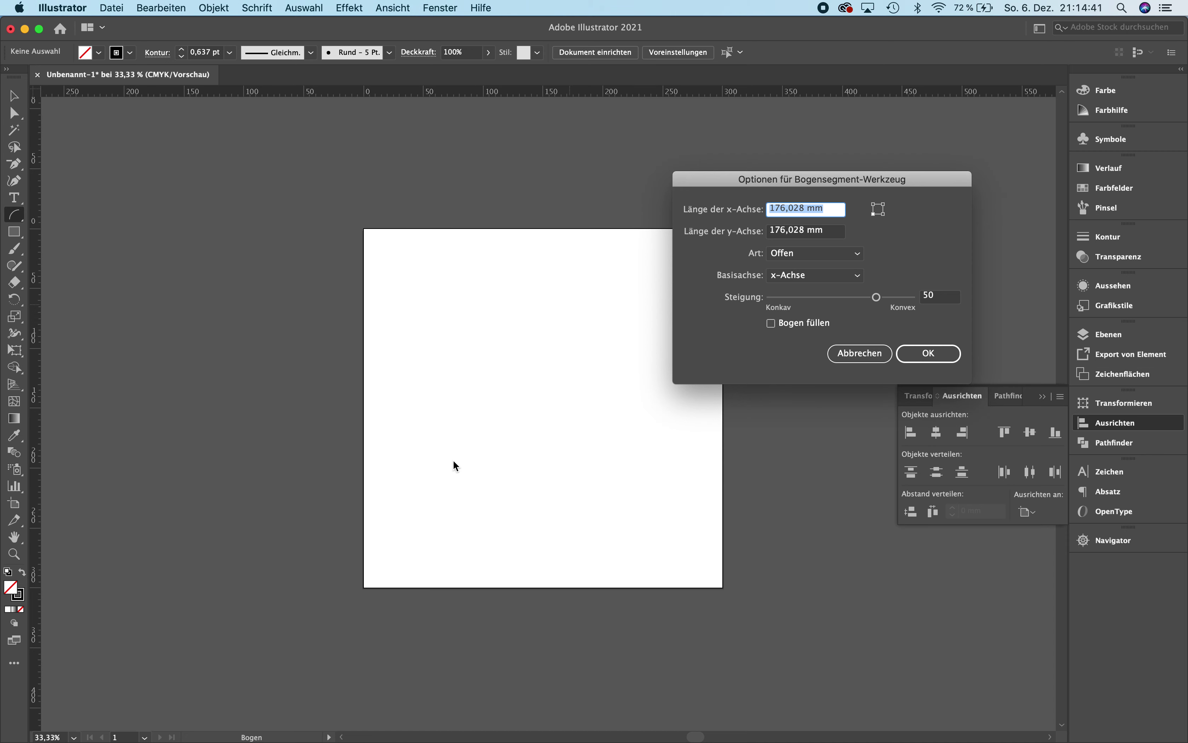
pyautogui.click(833, 255)
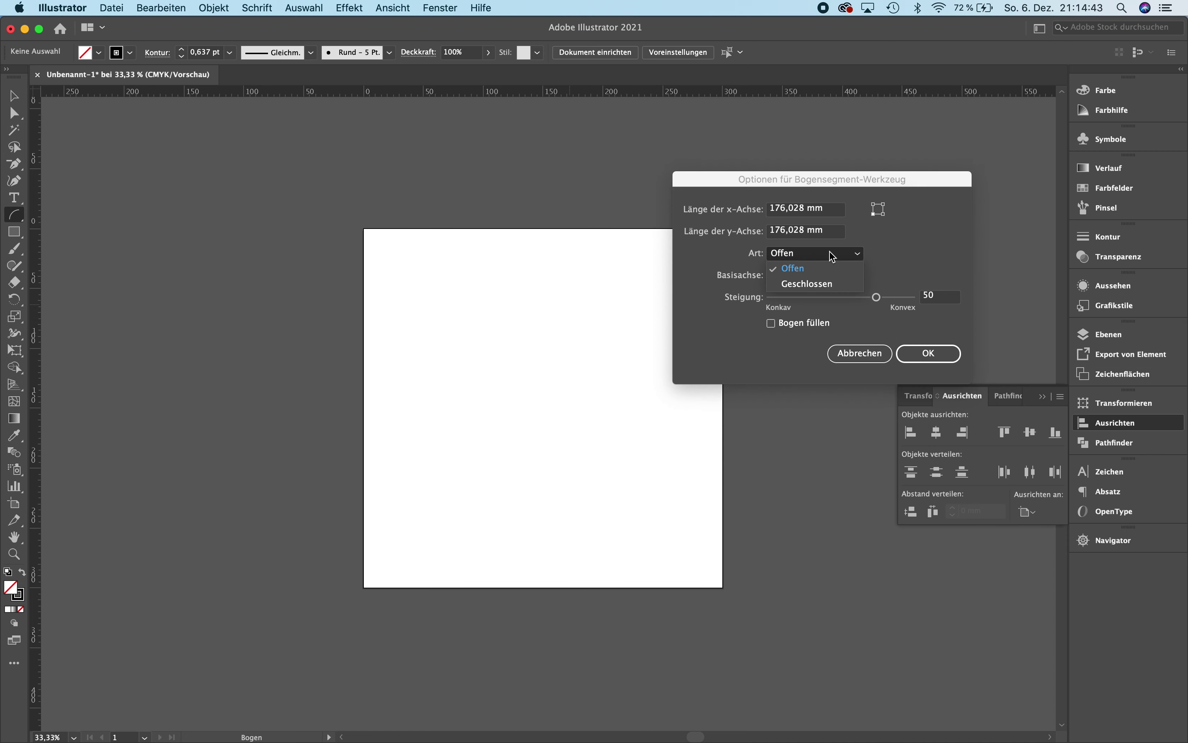
pyautogui.click(830, 284)
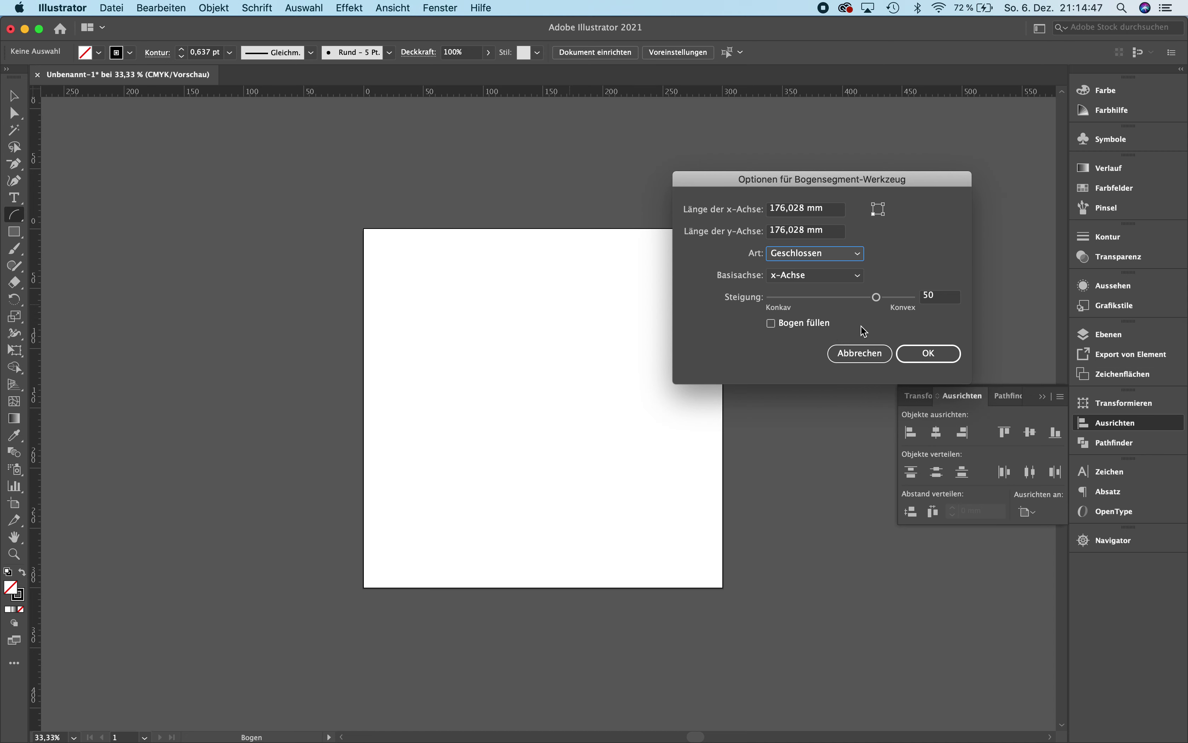
pyautogui.click(938, 349)
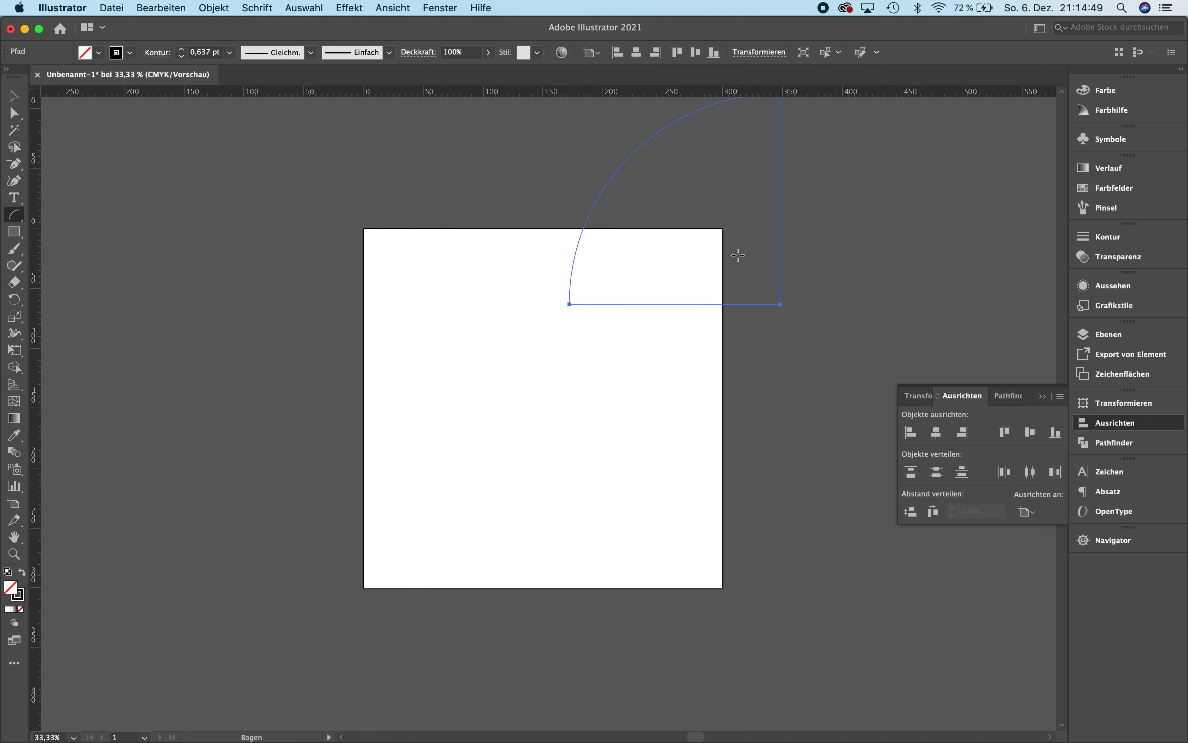
pyautogui.press('v')
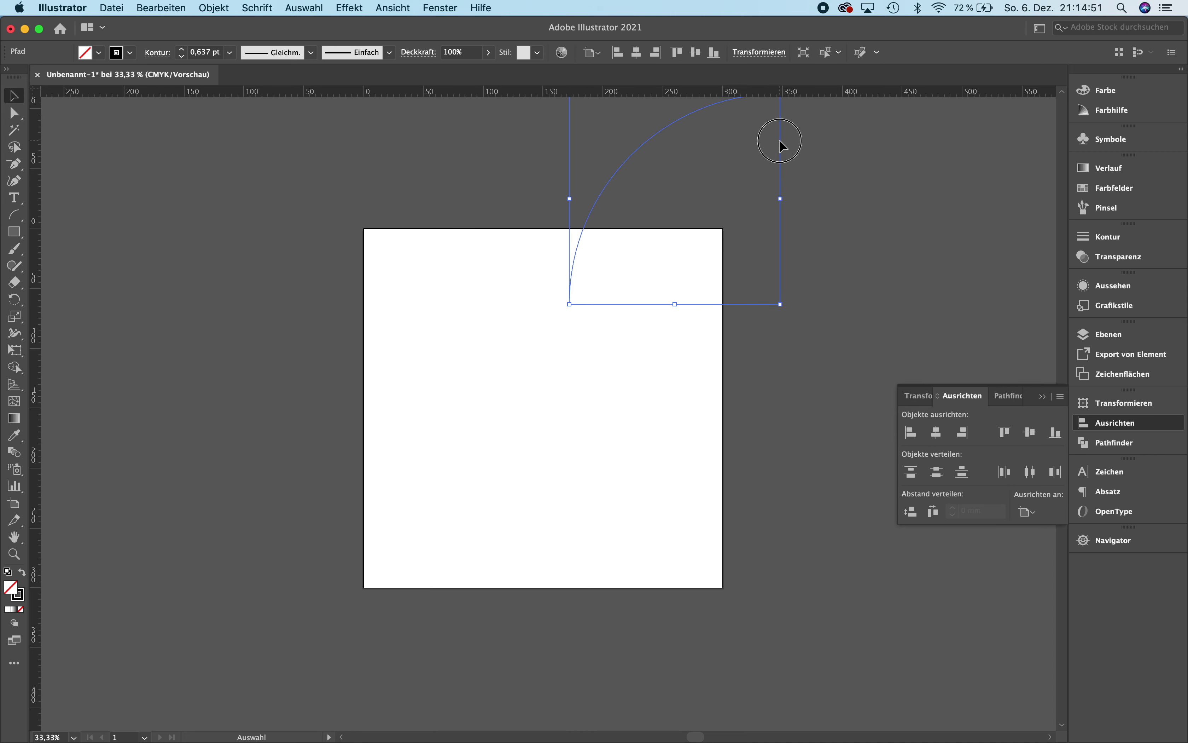
pyautogui.moveTo(779, 142); pyautogui.dragTo(650, 345)
pyautogui.click(704, 353)
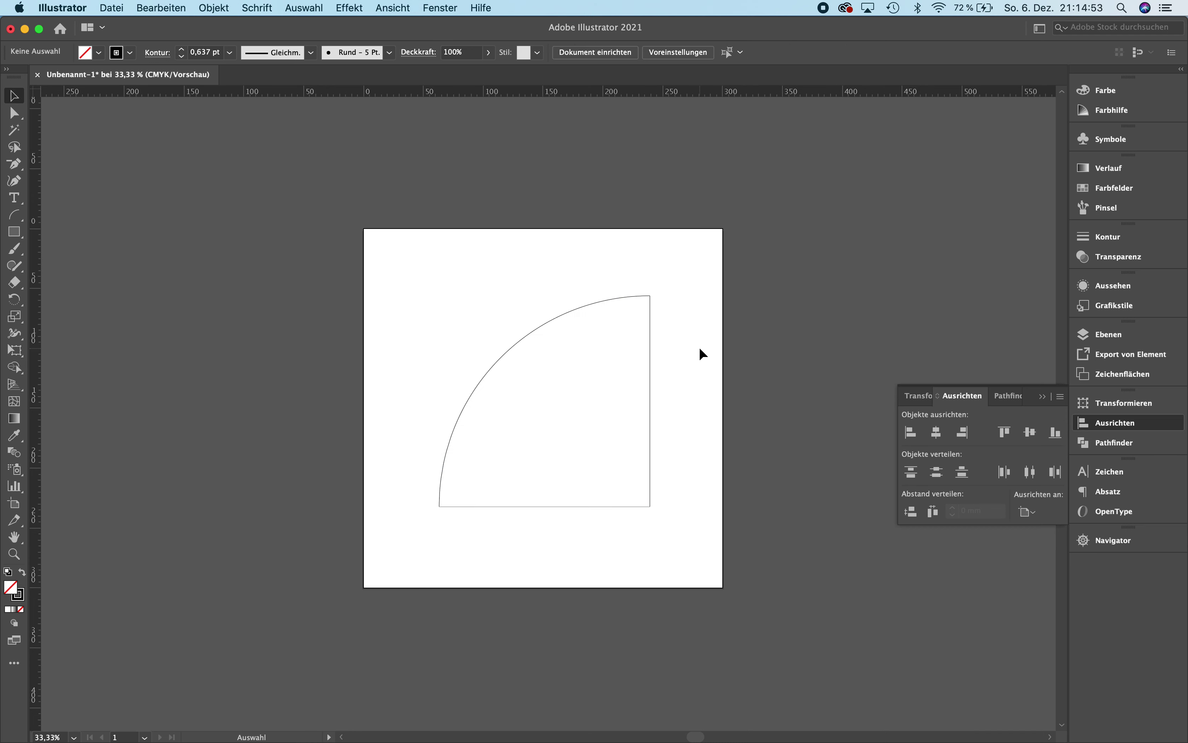
pyautogui.moveTo(683, 522)
pyautogui.mouseDown()
pyautogui.moveTo(593, 464)
pyautogui.moveTo(523, 369)
pyautogui.mouseUp()
pyautogui.press('BackSpace')
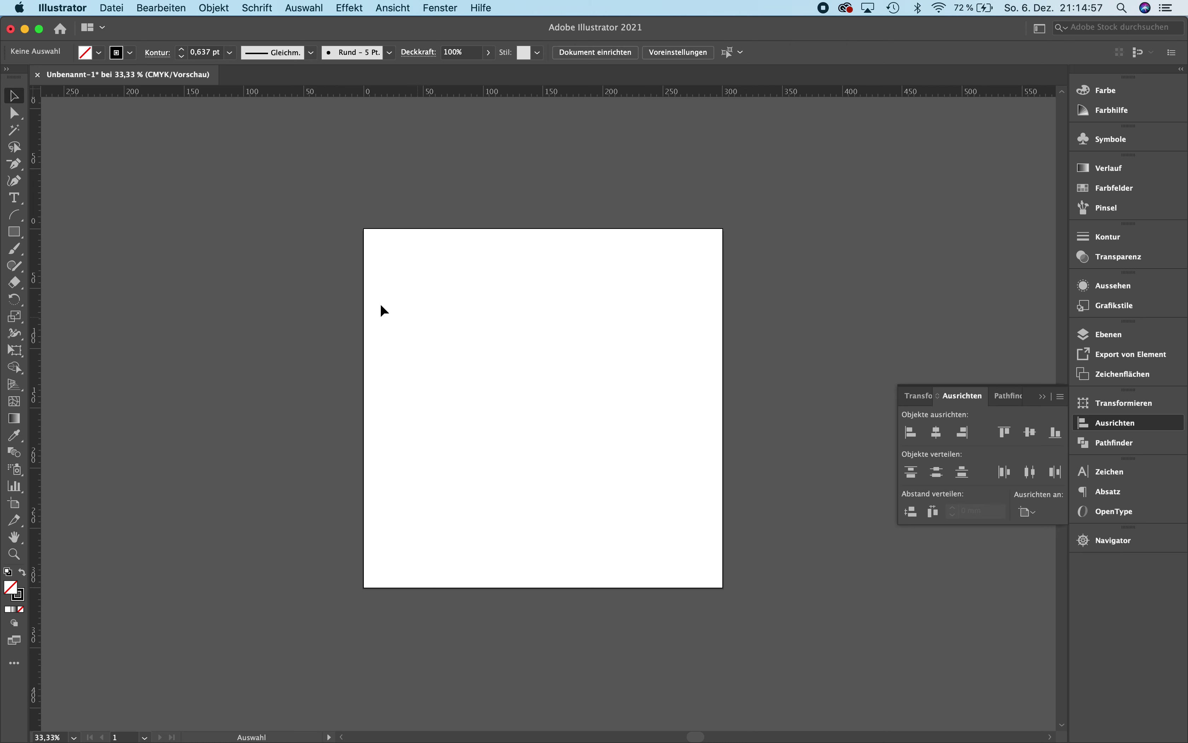
# - Draw a test spiral near the top left, select and delete it, and return to the Spiral tool
pyautogui.click(18, 217)
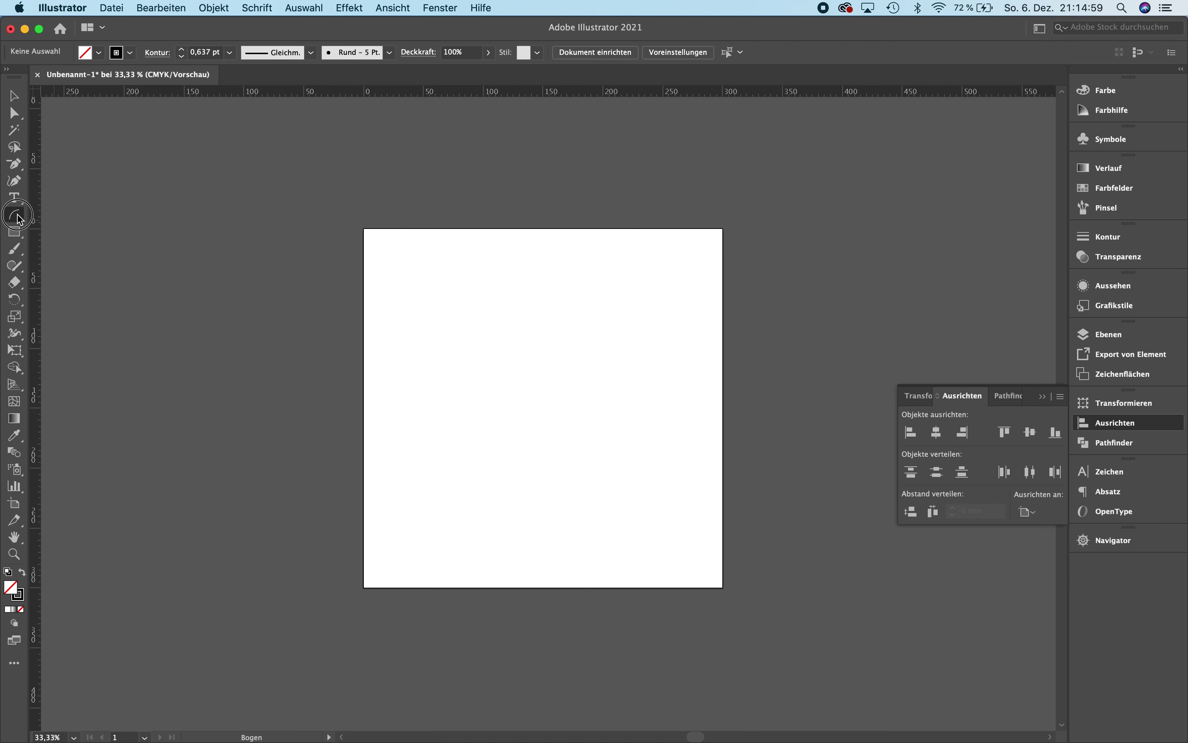
pyautogui.click(61, 248)
pyautogui.moveTo(398, 312); pyautogui.dragTo(481, 330)
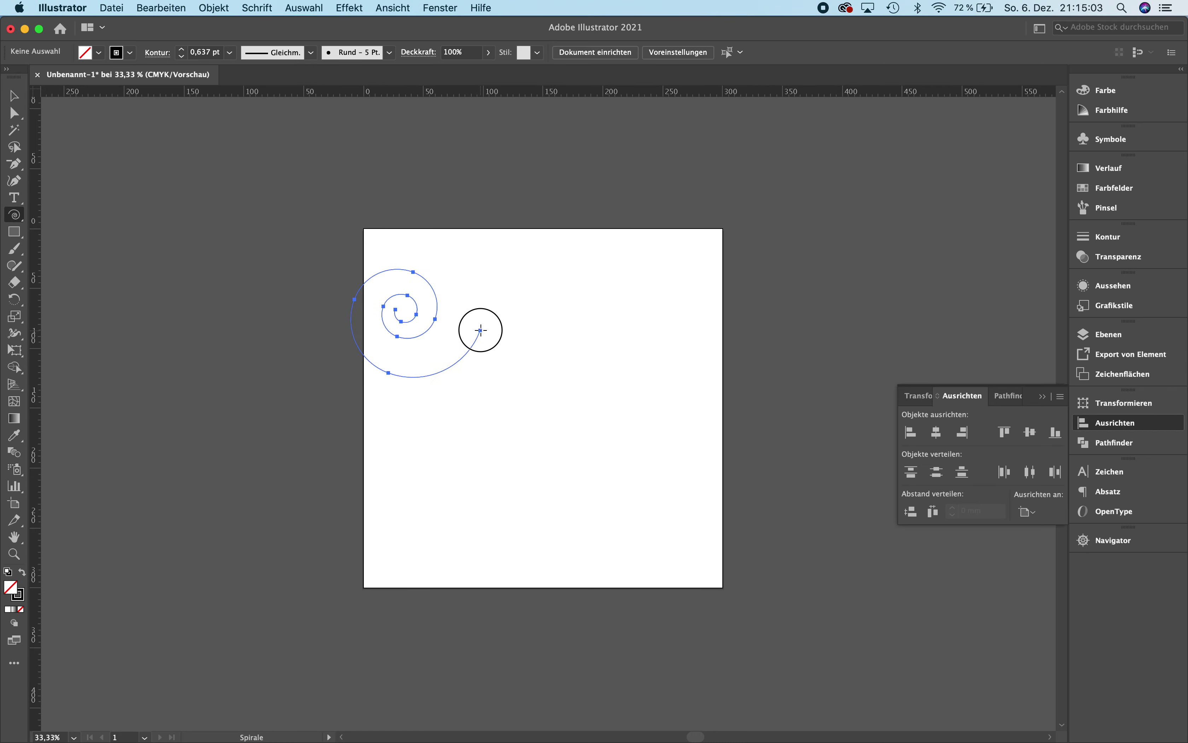
pyautogui.moveTo(482, 330)
pyautogui.mouseDown()
pyautogui.moveTo(462, 255)
pyautogui.moveTo(547, 342)
pyautogui.mouseUp()
pyautogui.press('v')
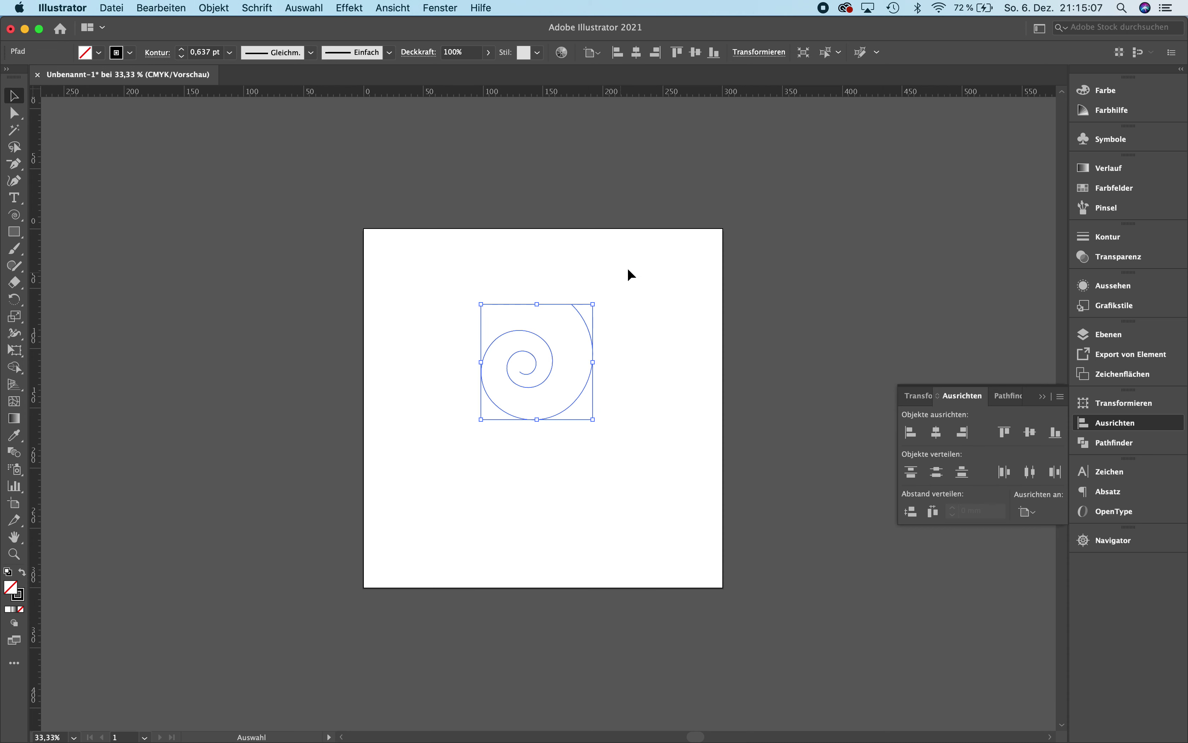
pyautogui.click(653, 266)
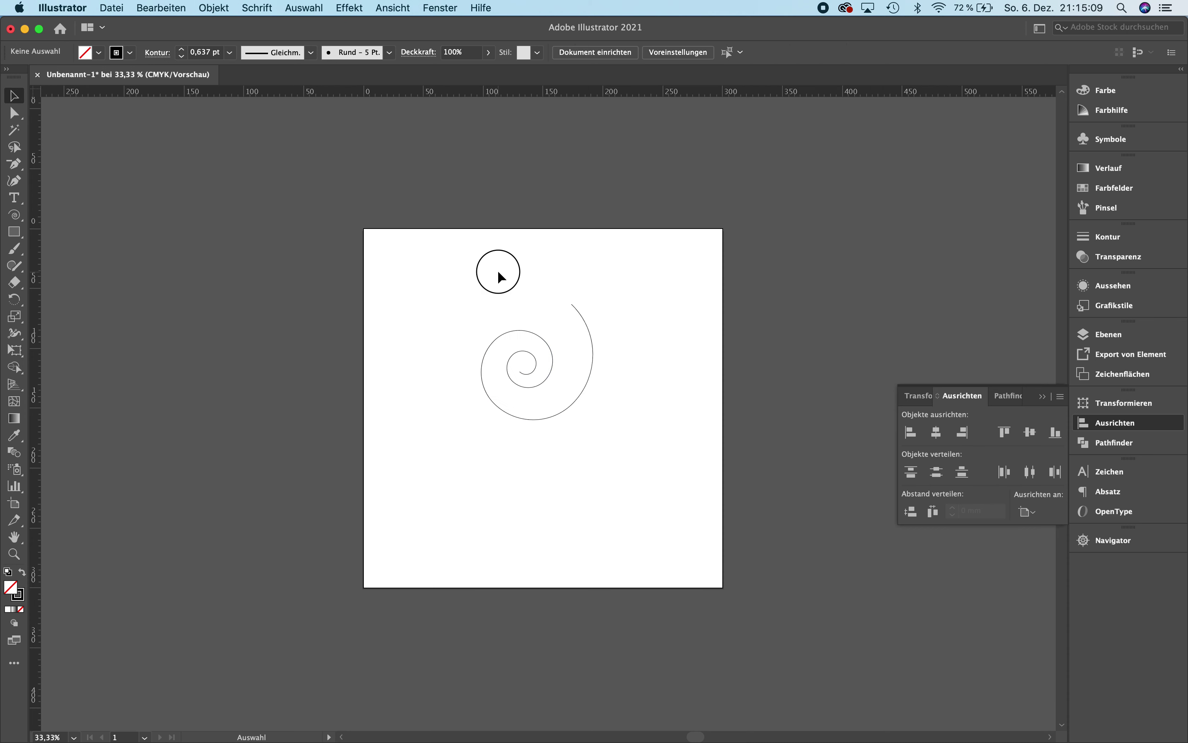
pyautogui.moveTo(496, 268); pyautogui.dragTo(648, 437)
pyautogui.press('Delete')
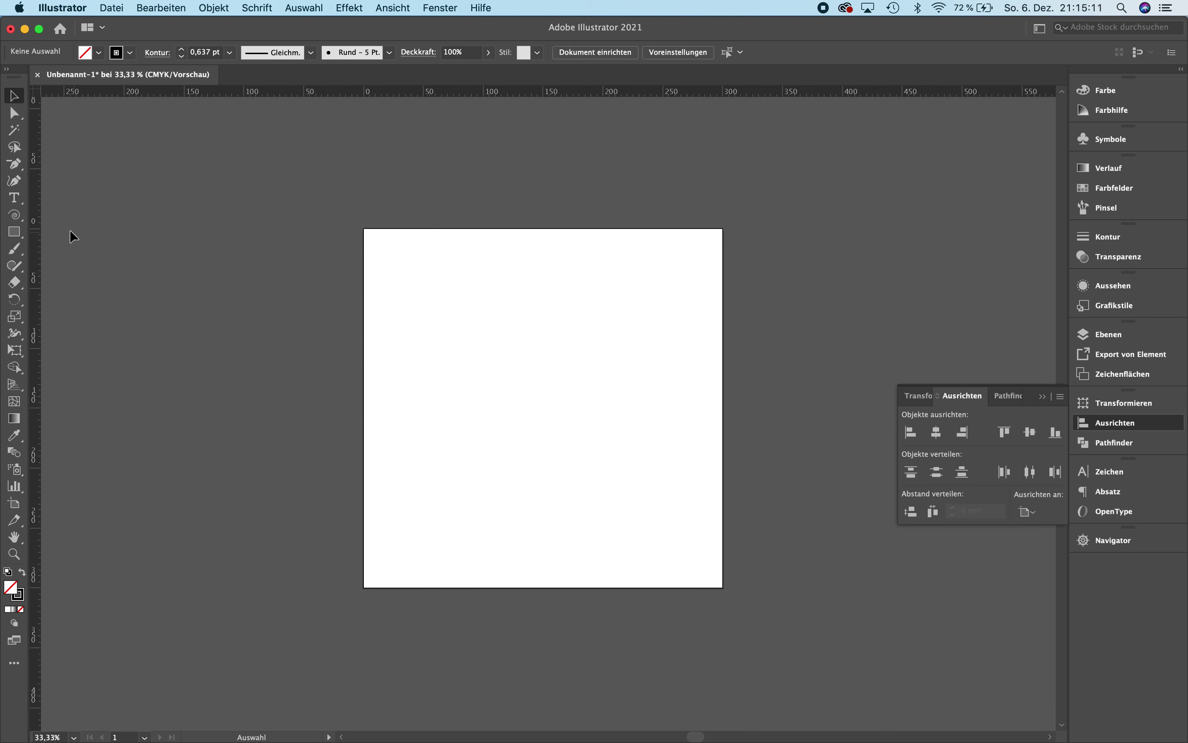
pyautogui.moveTo(14, 215); pyautogui.dragTo(65, 247)
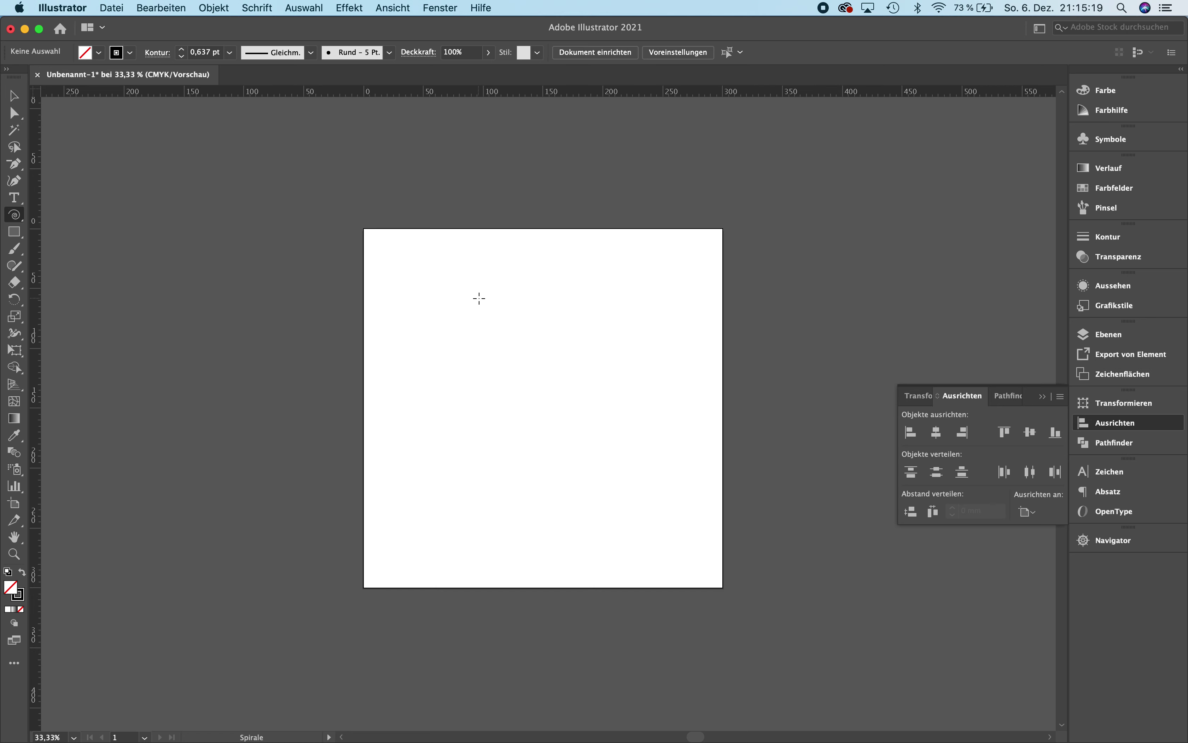
# - Create a spiral in the second style, move it left, delete it, and show the line tools flyout
pyautogui.click(479, 298)
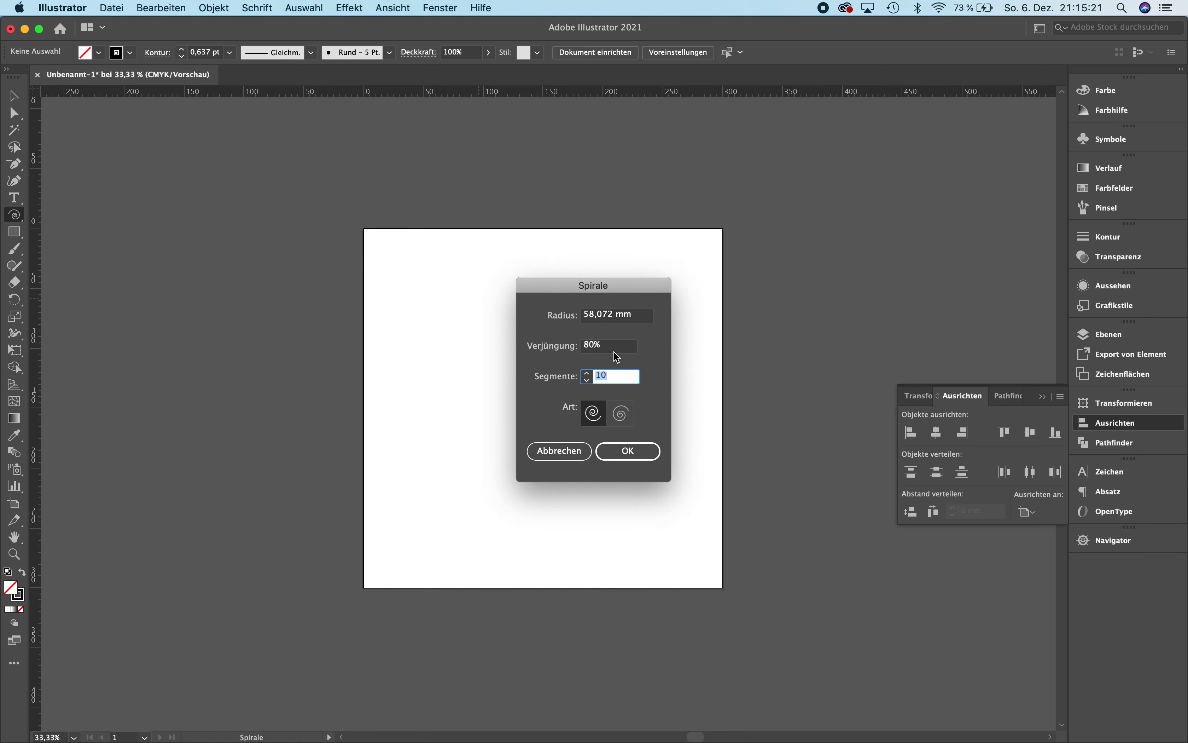
pyautogui.click(622, 414)
pyautogui.click(623, 415)
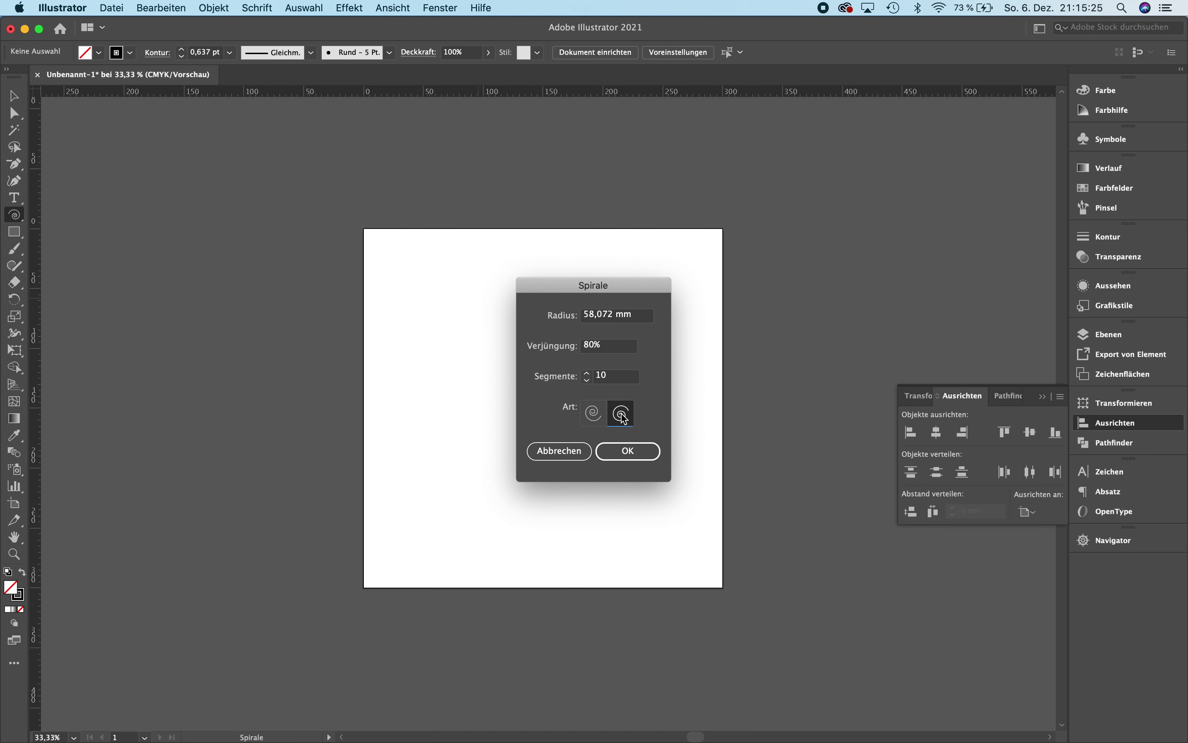
pyautogui.click(622, 452)
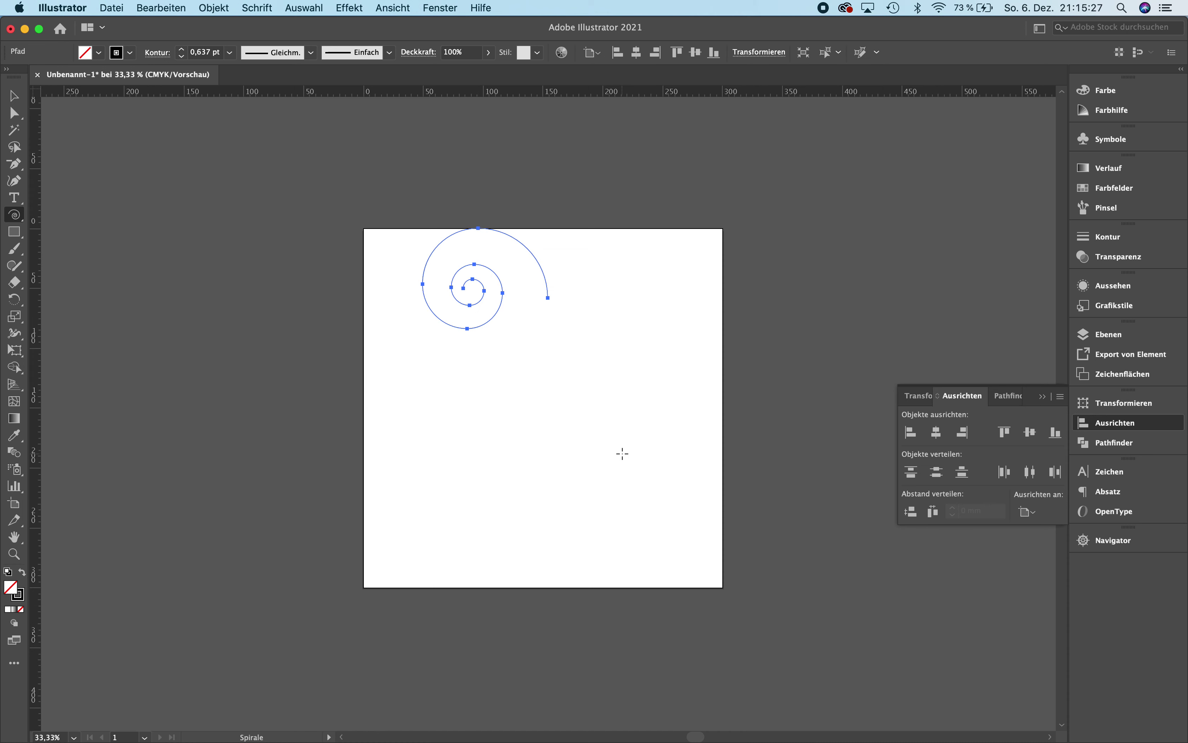
pyautogui.click(14, 96)
pyautogui.click(426, 307)
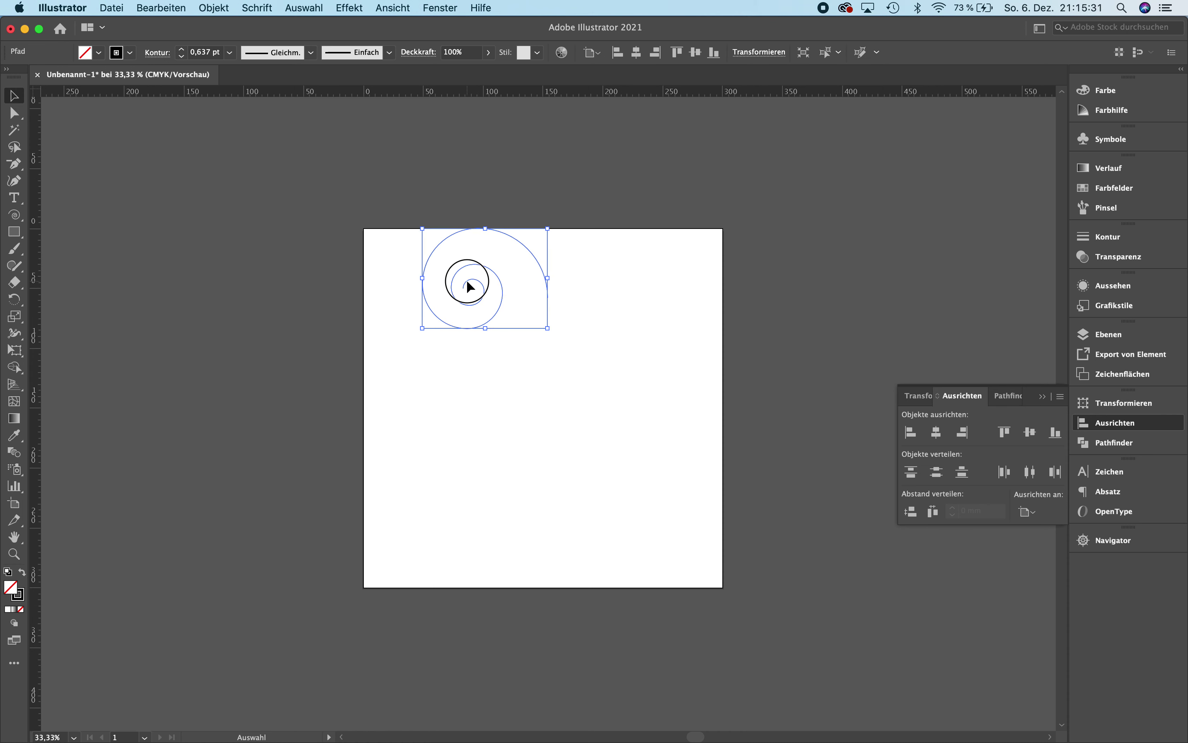
pyautogui.moveTo(467, 281)
pyautogui.mouseDown()
pyautogui.moveTo(405, 320)
pyautogui.moveTo(380, 248)
pyautogui.mouseUp()
pyautogui.press('Delete')
pyautogui.click(14, 215)
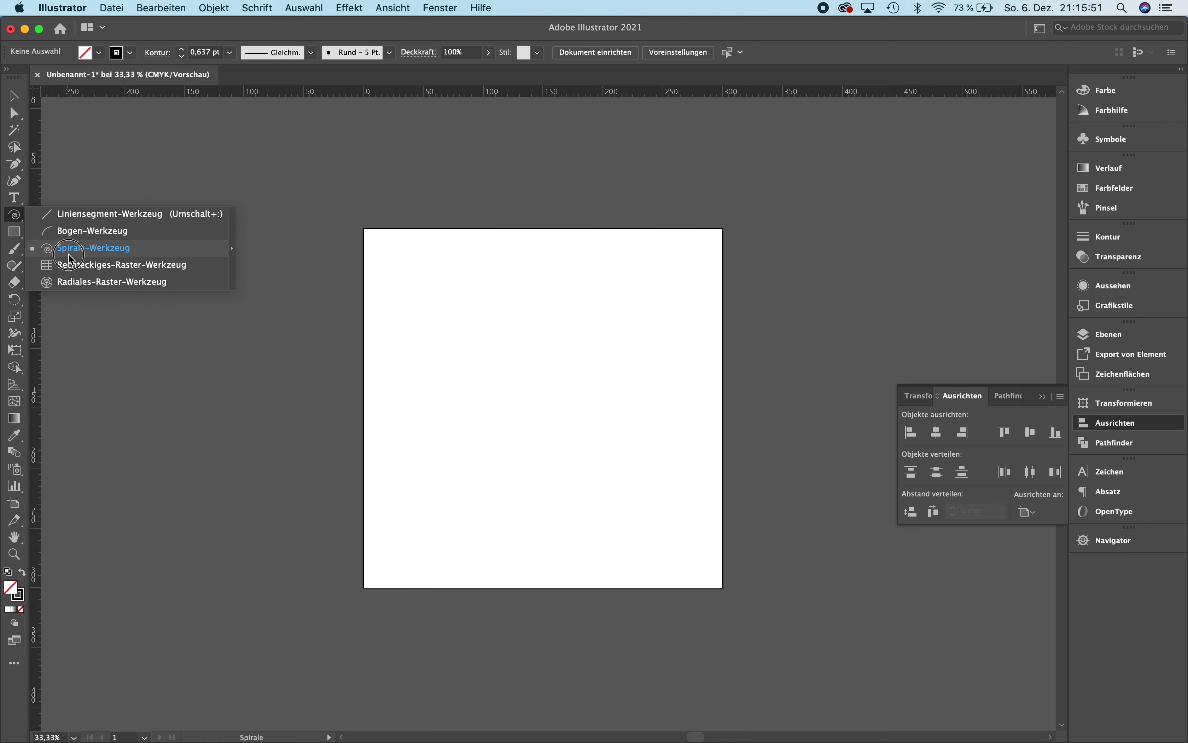
# - Draw a test rectangular grid in the upper artboard, then select and delete it
pyautogui.click(76, 266)
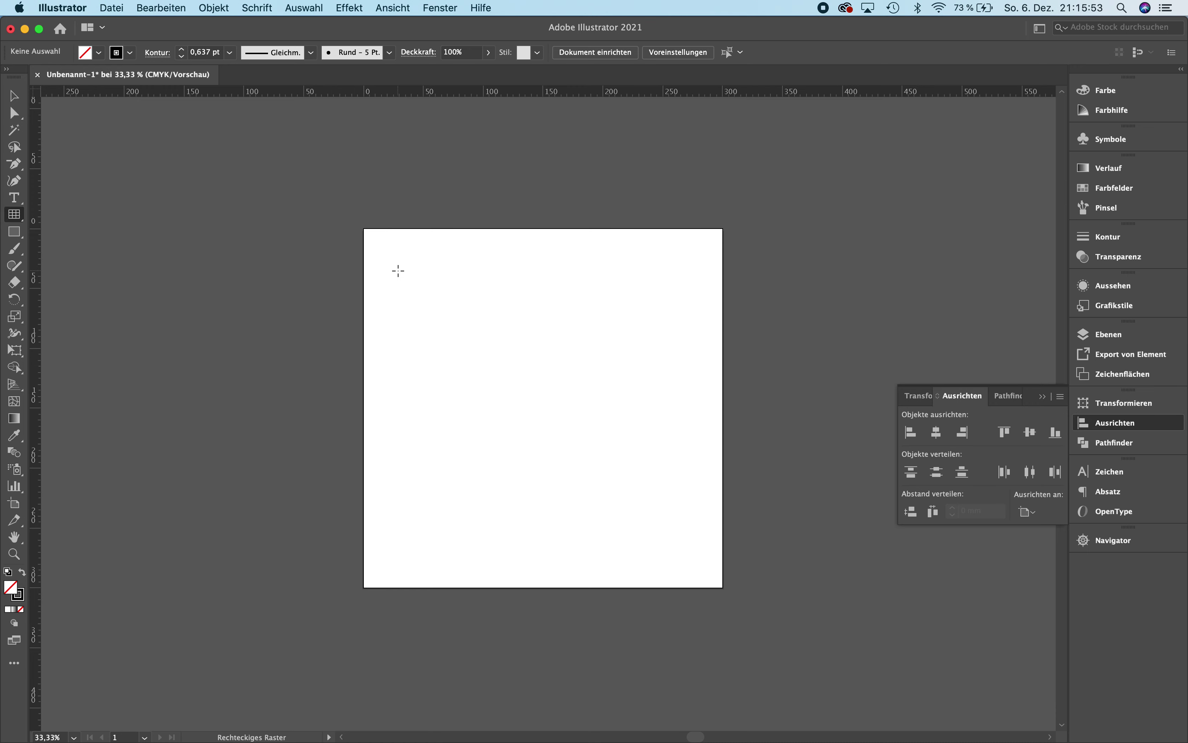
pyautogui.moveTo(398, 271); pyautogui.dragTo(636, 429)
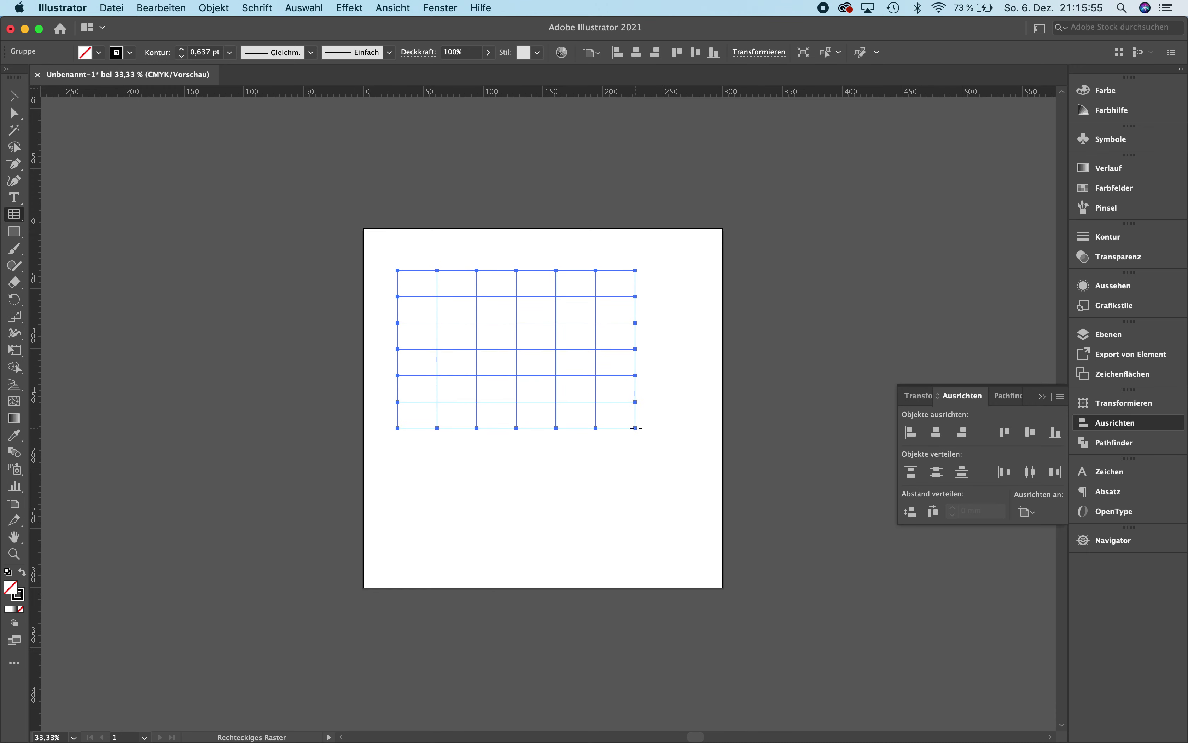
pyautogui.press('v')
pyautogui.click(642, 525)
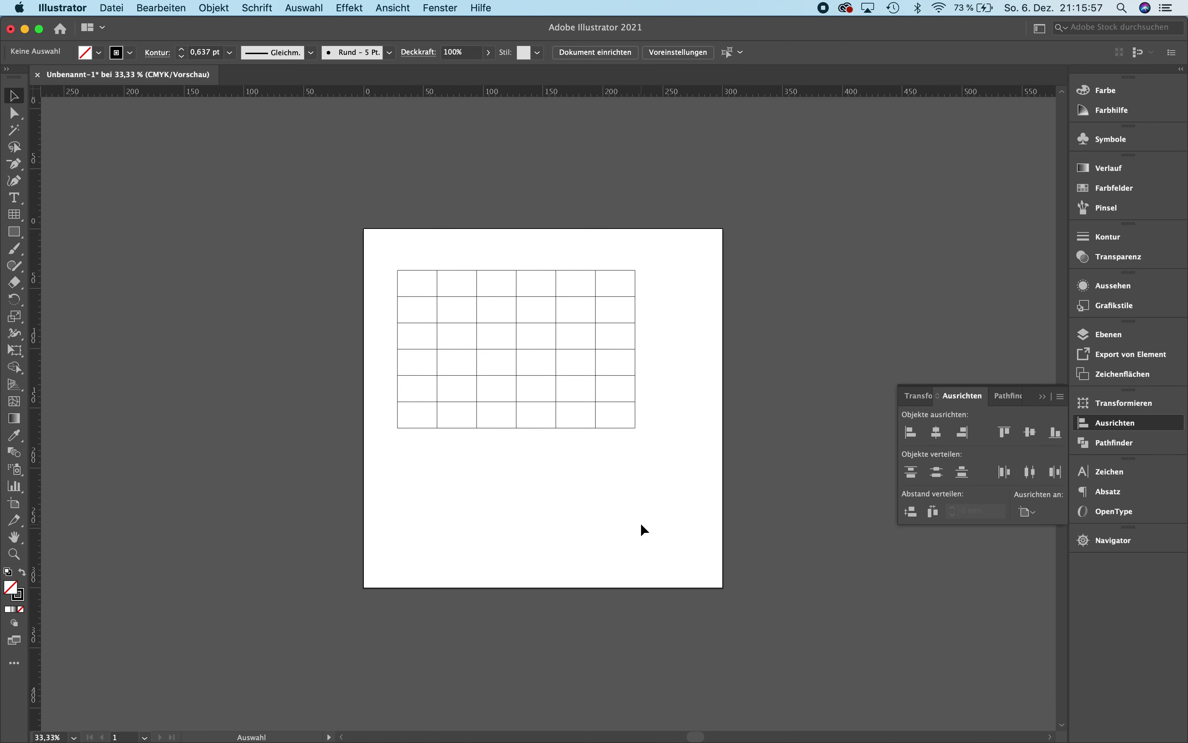
pyautogui.click(452, 271)
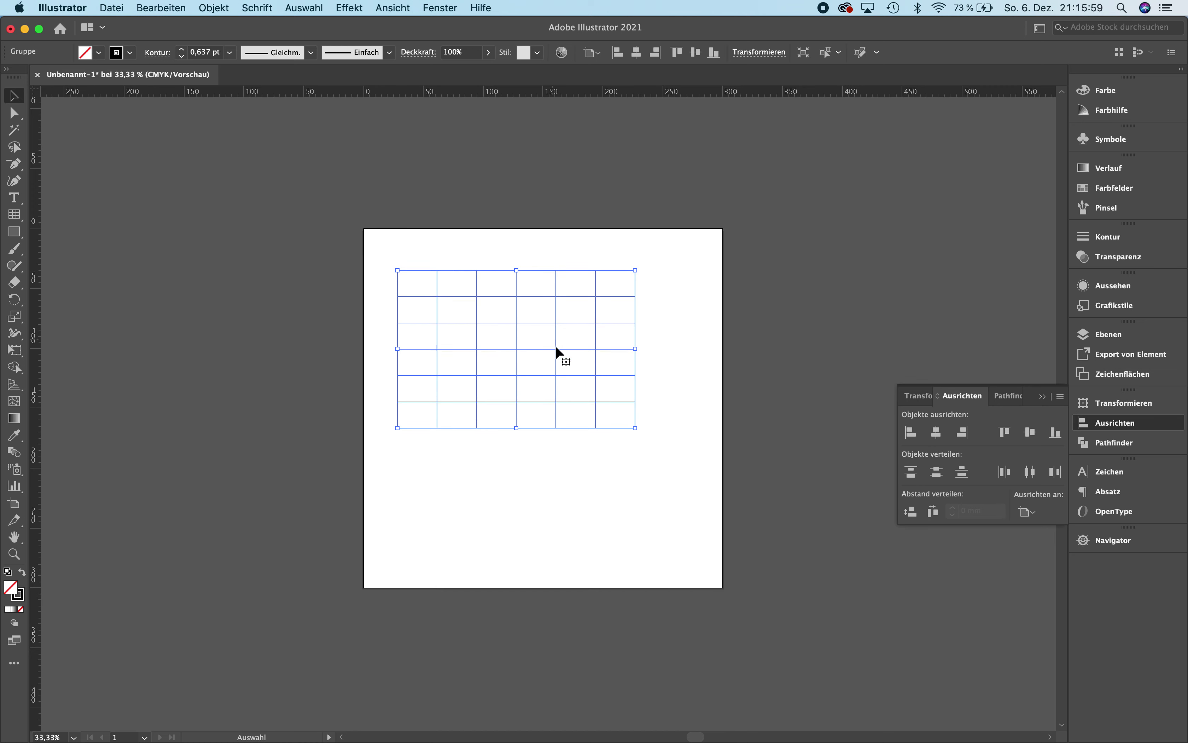
pyautogui.press('Delete')
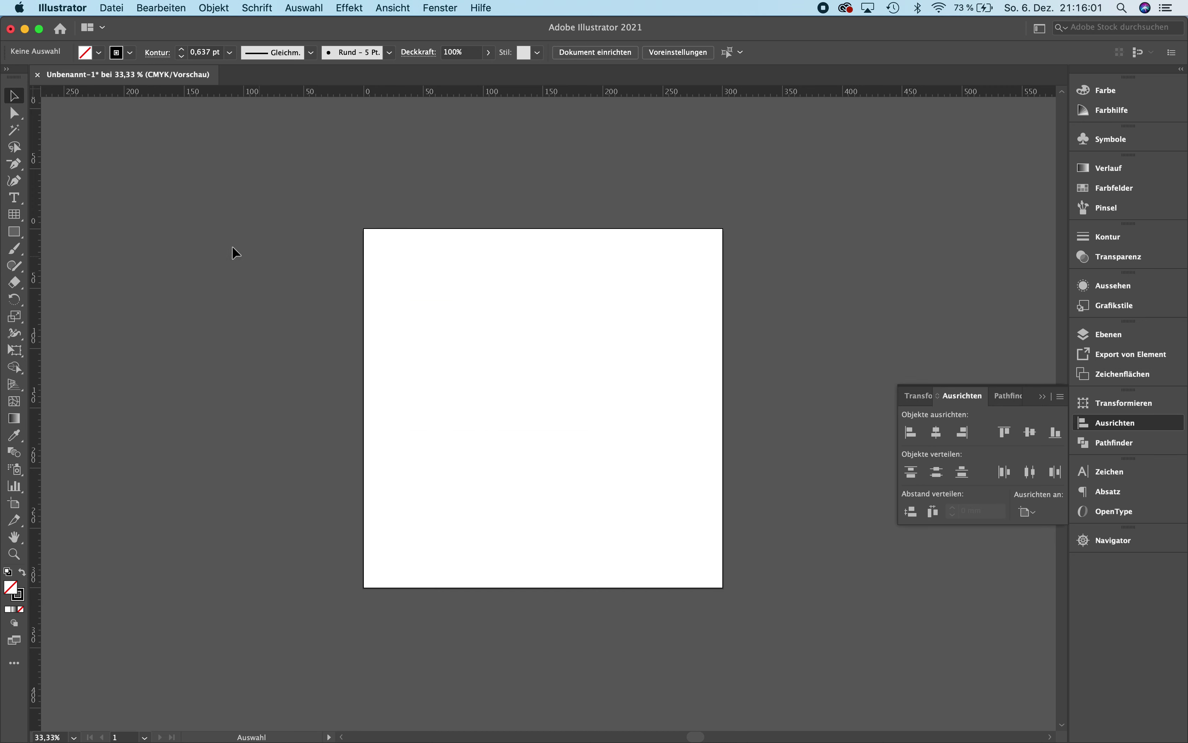
# - Draw a radial grid, delete it, and return to the Polar Grid tool
pyautogui.moveTo(27, 222); pyautogui.dragTo(89, 281)
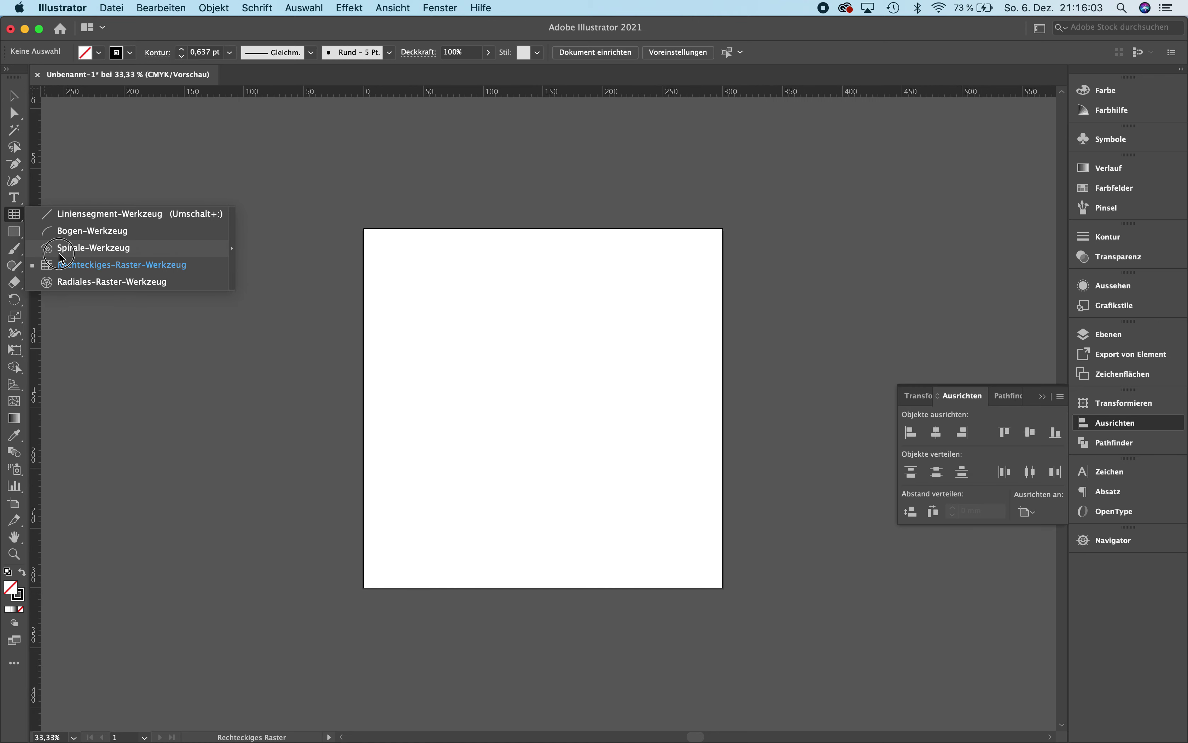
pyautogui.moveTo(415, 297); pyautogui.dragTo(666, 484)
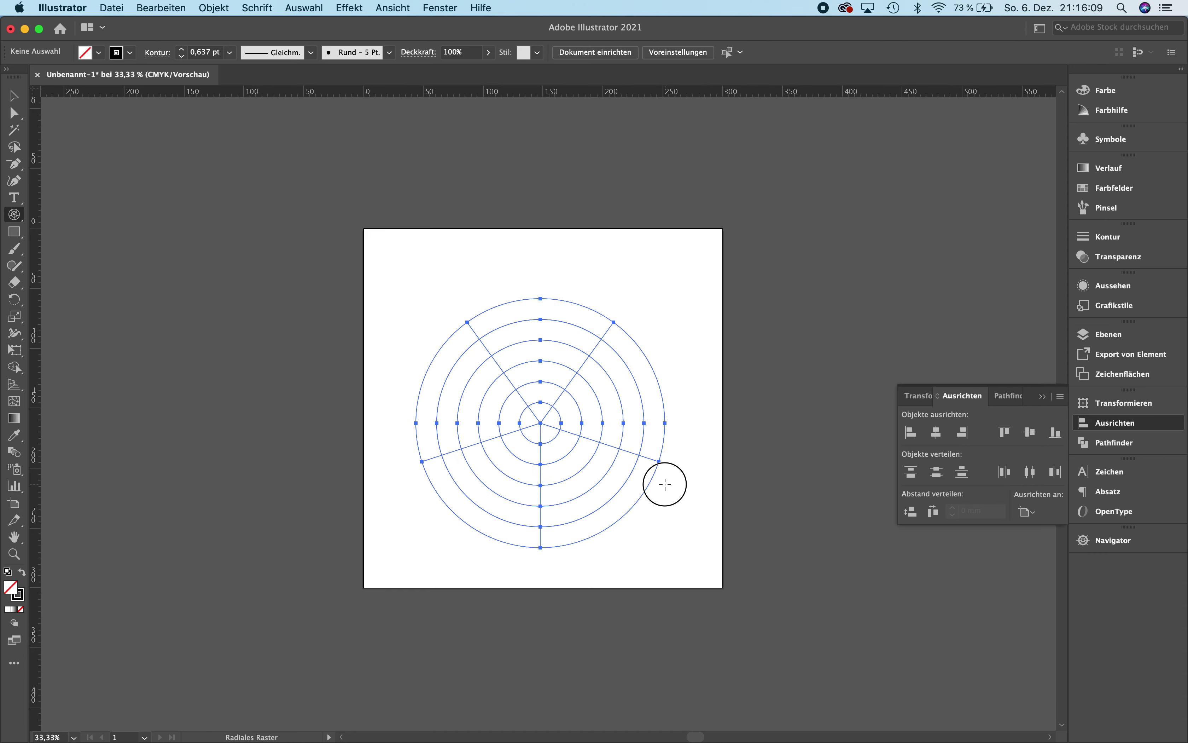
pyautogui.moveTo(666, 484); pyautogui.dragTo(650, 505)
pyautogui.press('super+shift+a')
pyautogui.press('v')
pyautogui.click(520, 360)
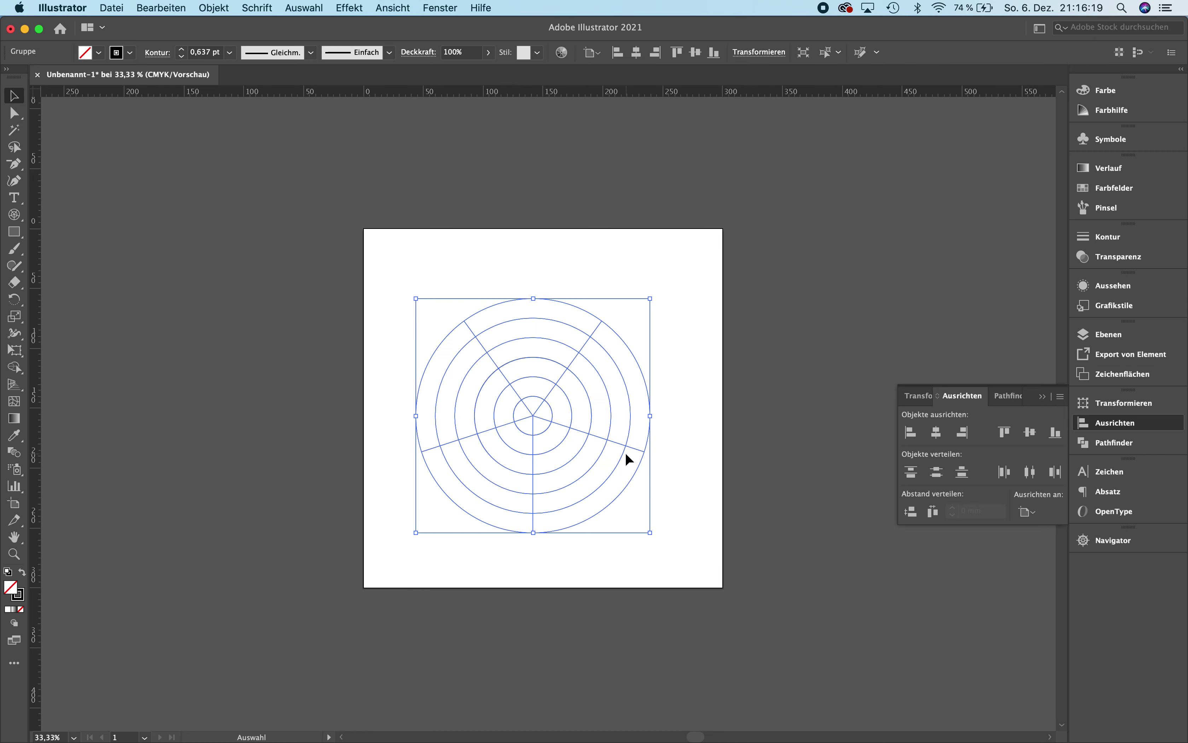
pyautogui.press('Delete')
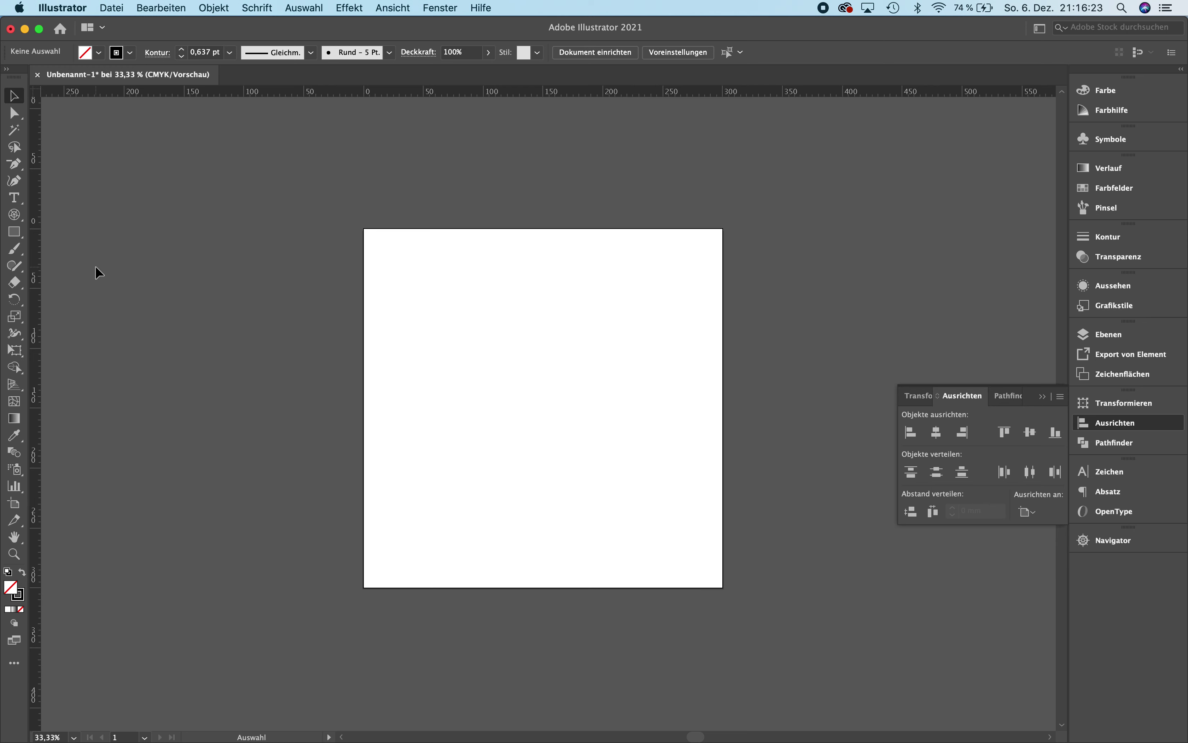
pyautogui.click(14, 215)
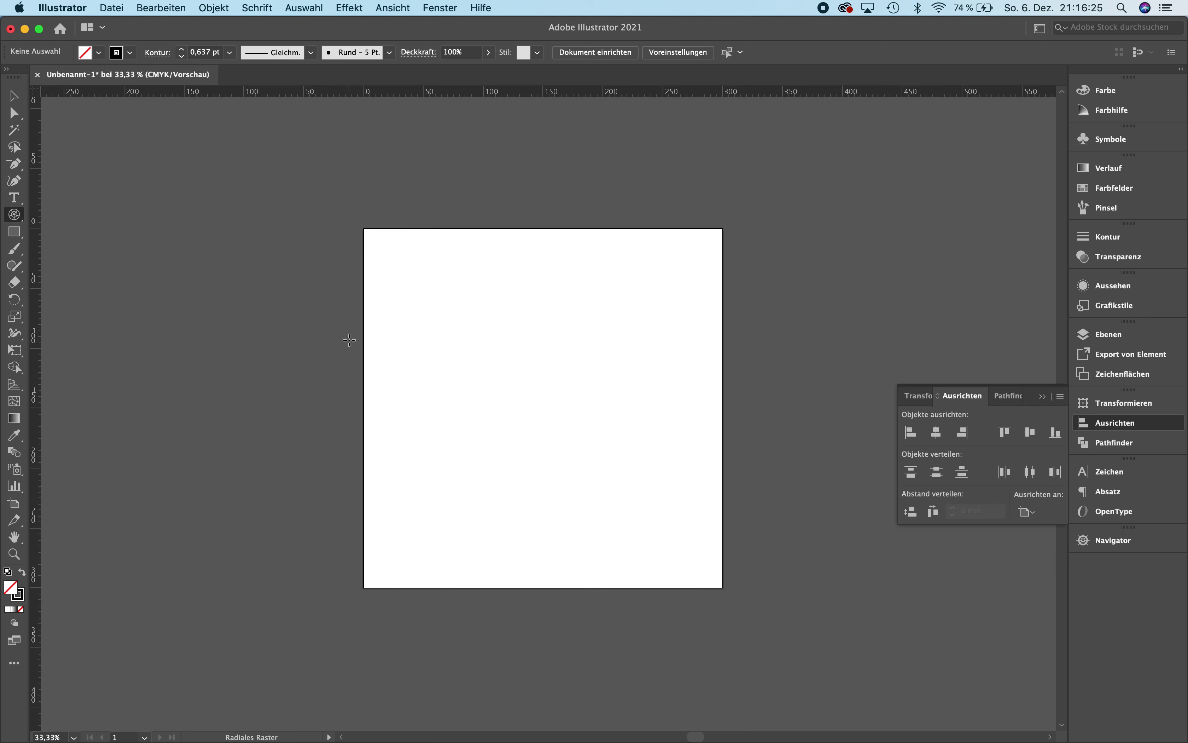
# - Switch to the Polar Grid tool and set the grid size to 200 × 200 mm
pyautogui.rightClick(20, 220)
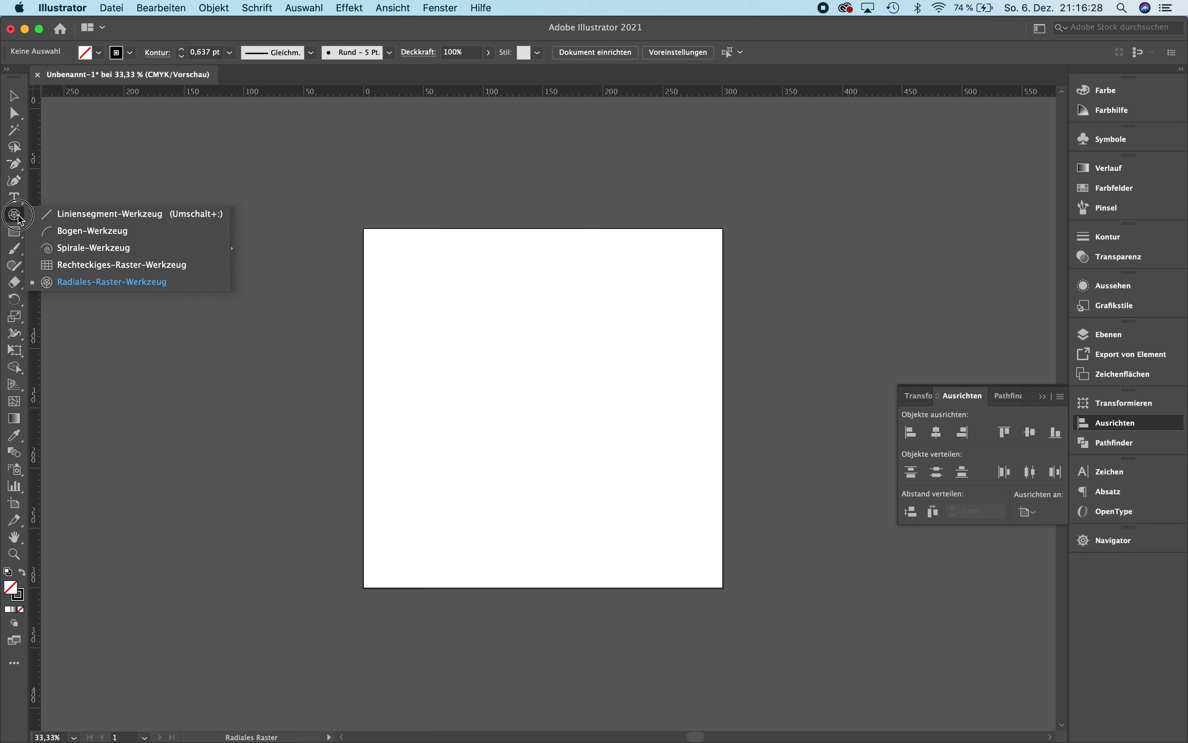
pyautogui.click(94, 285)
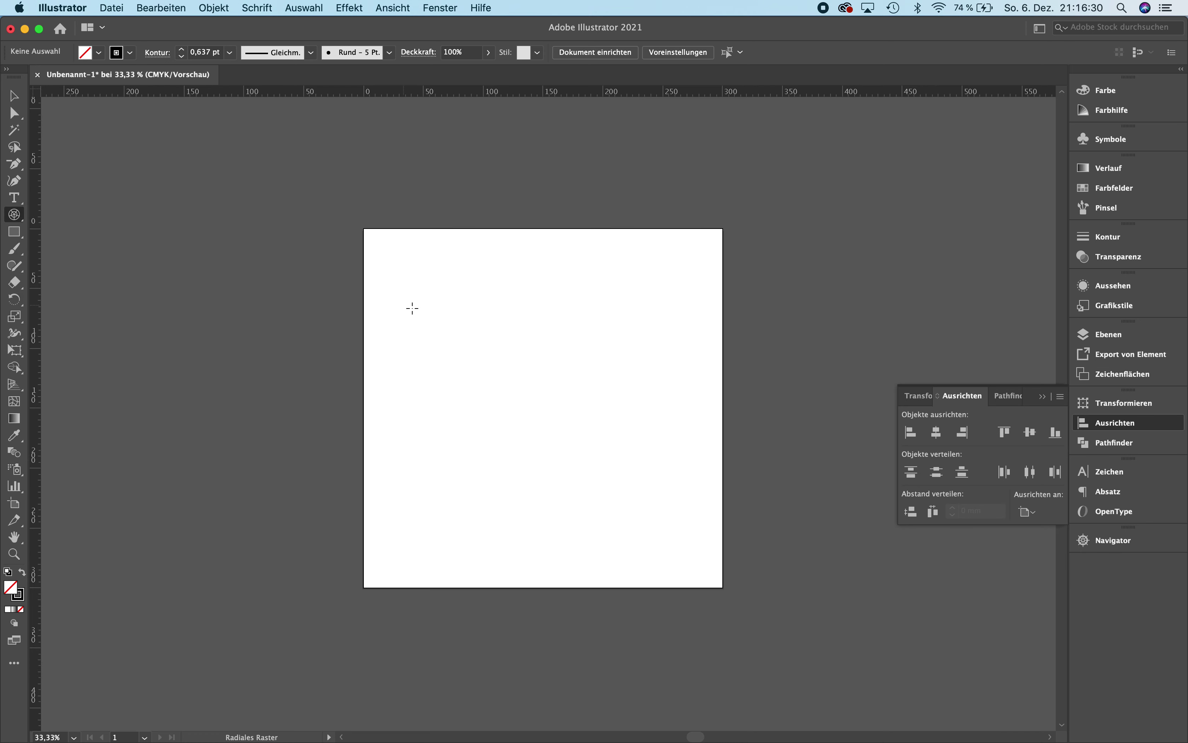
pyautogui.click(434, 316)
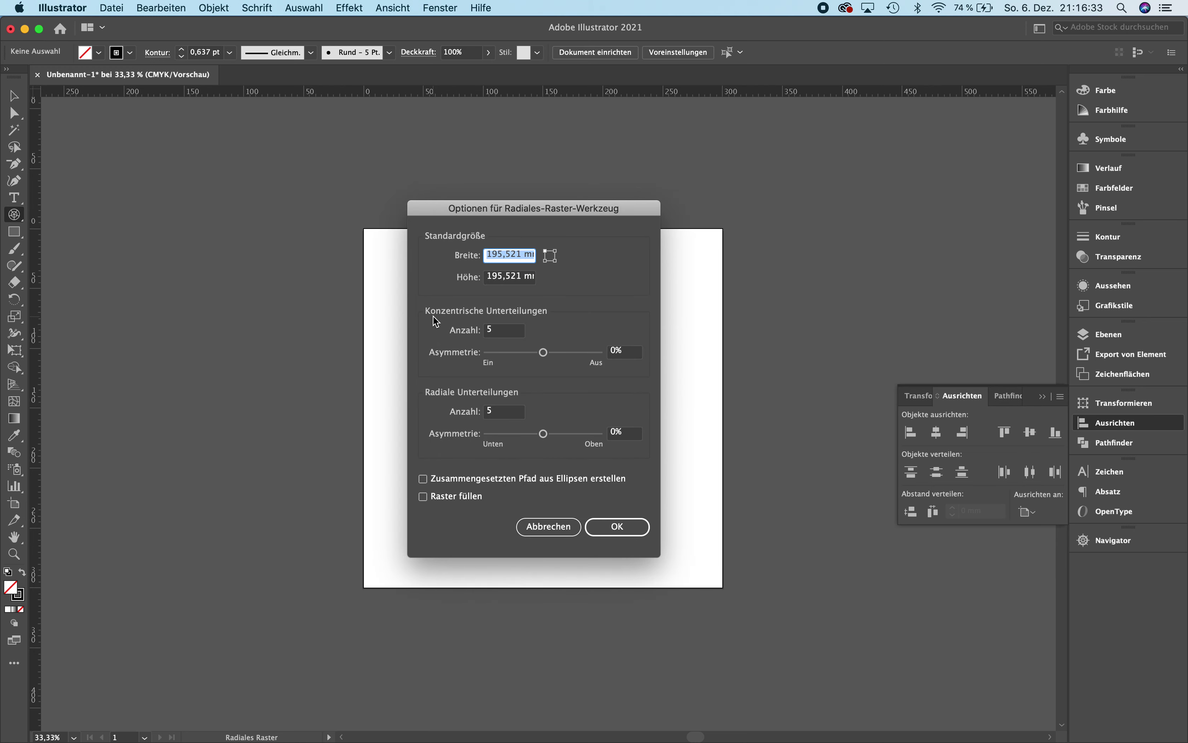
pyautogui.moveTo(560, 208); pyautogui.dragTo(893, 140)
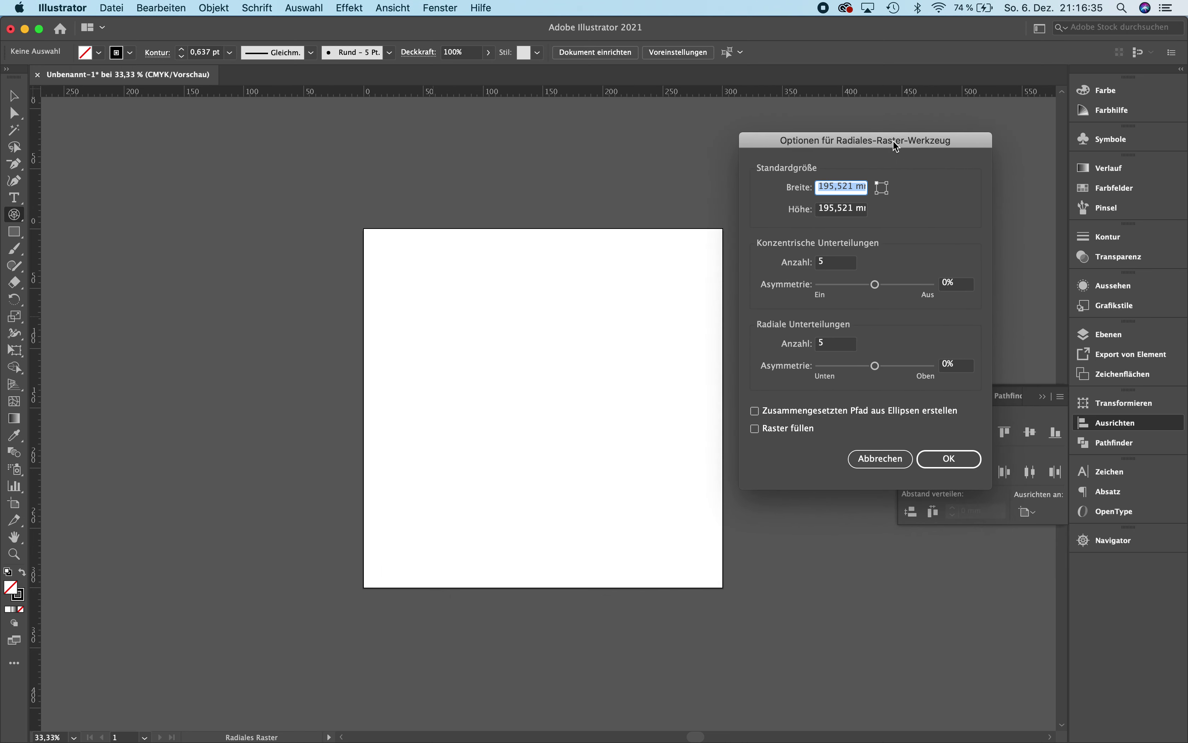
pyautogui.tripleClick(847, 185)
pyautogui.write('200')
pyautogui.press('Tab')
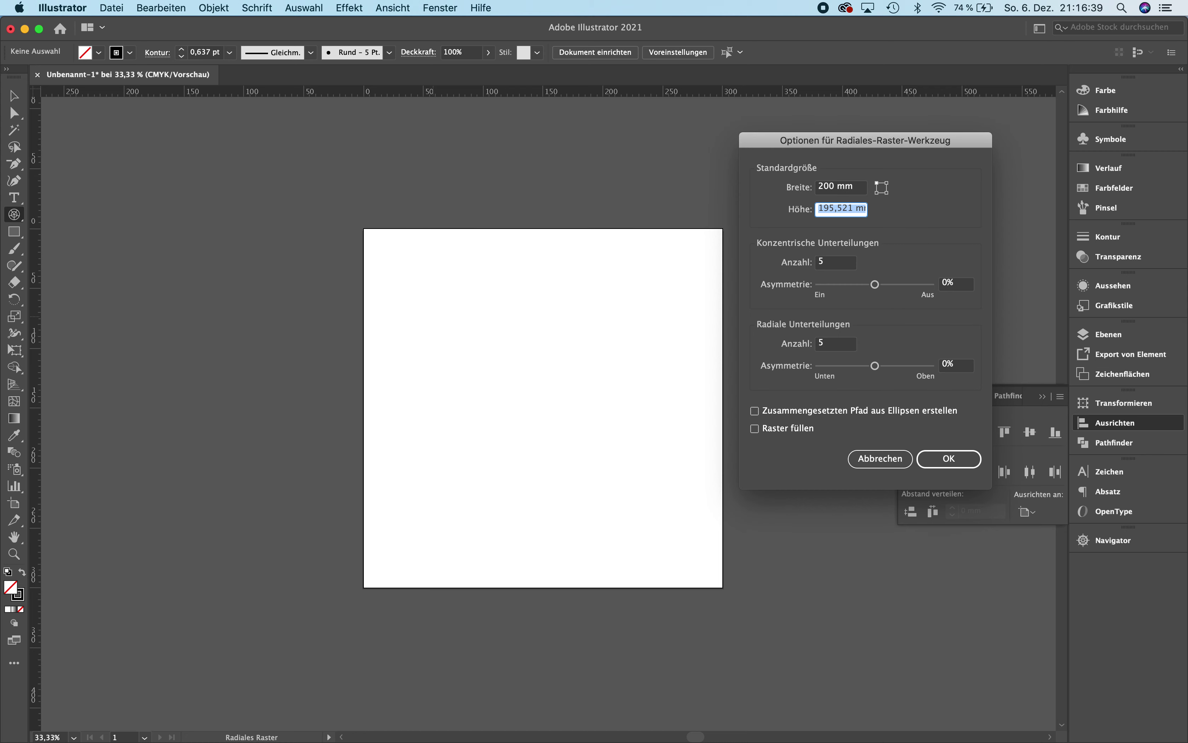
pyautogui.write('200')
pyautogui.press('Tab')
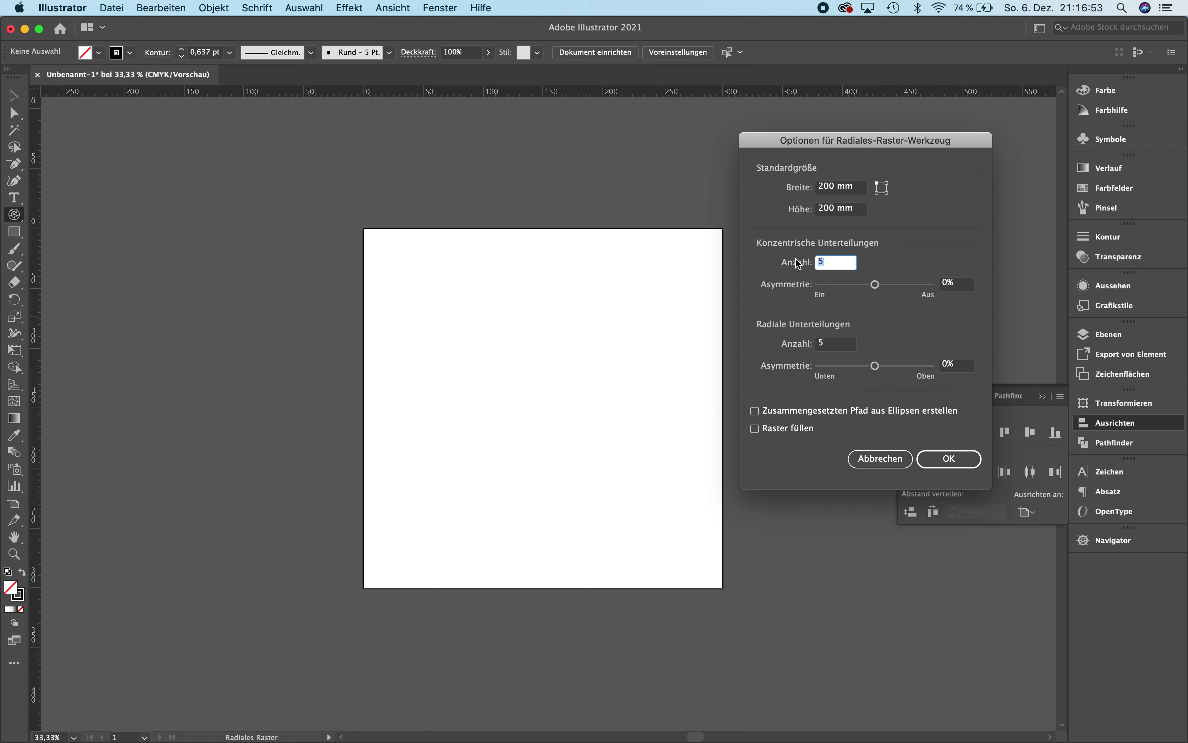
# - Create the grid with 10 concentric dividers skewed 179% and 7 radial dividers skewed -272%
pyautogui.write('10')
pyautogui.moveTo(875, 284); pyautogui.dragTo(895, 284)
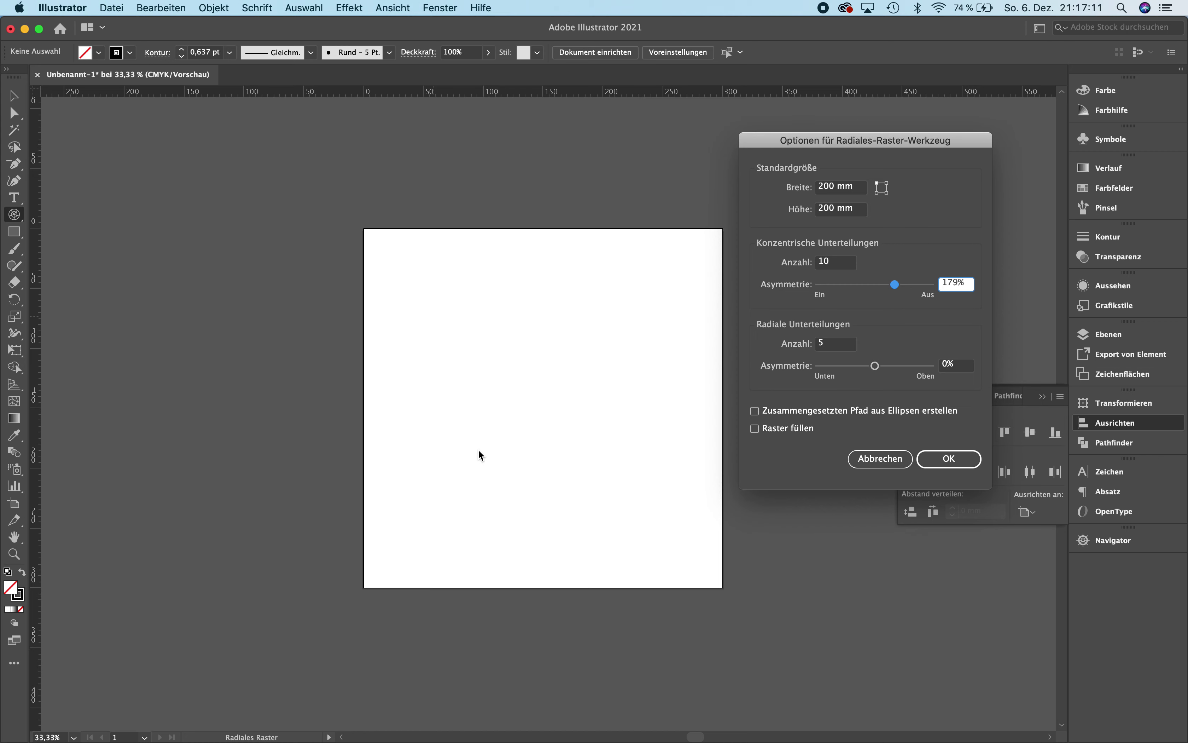
pyautogui.click(834, 345)
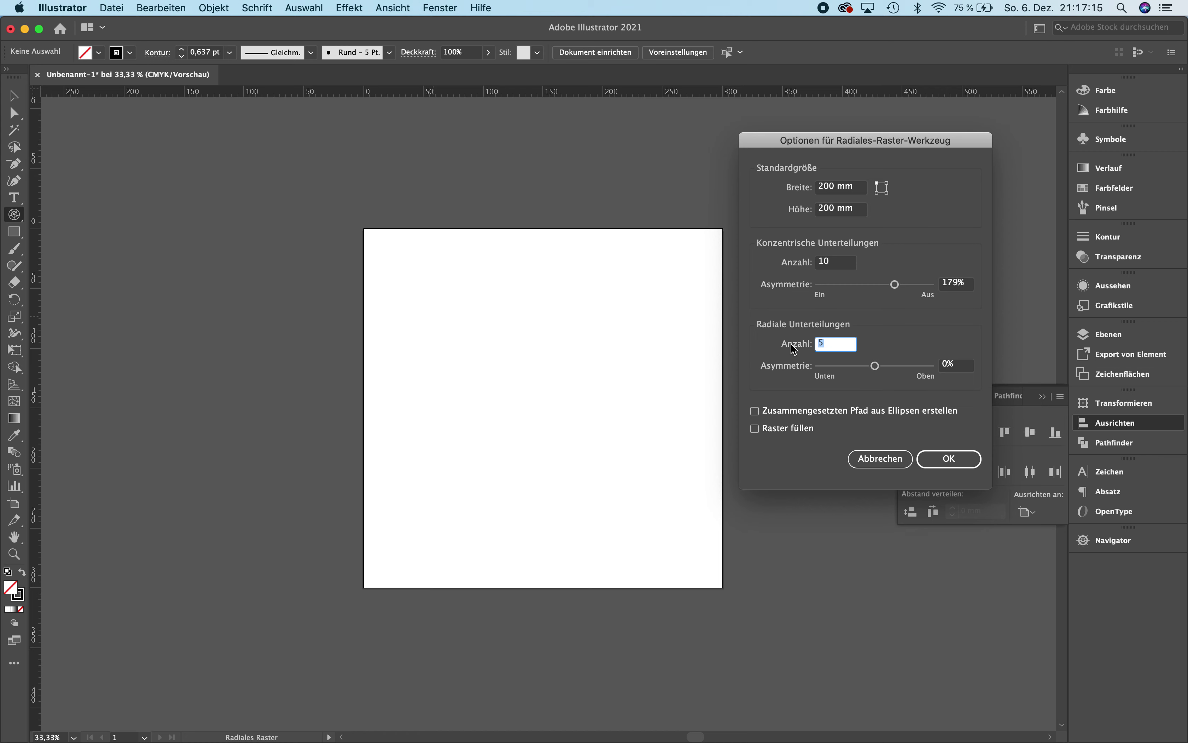
pyautogui.write('7')
pyautogui.click(847, 368)
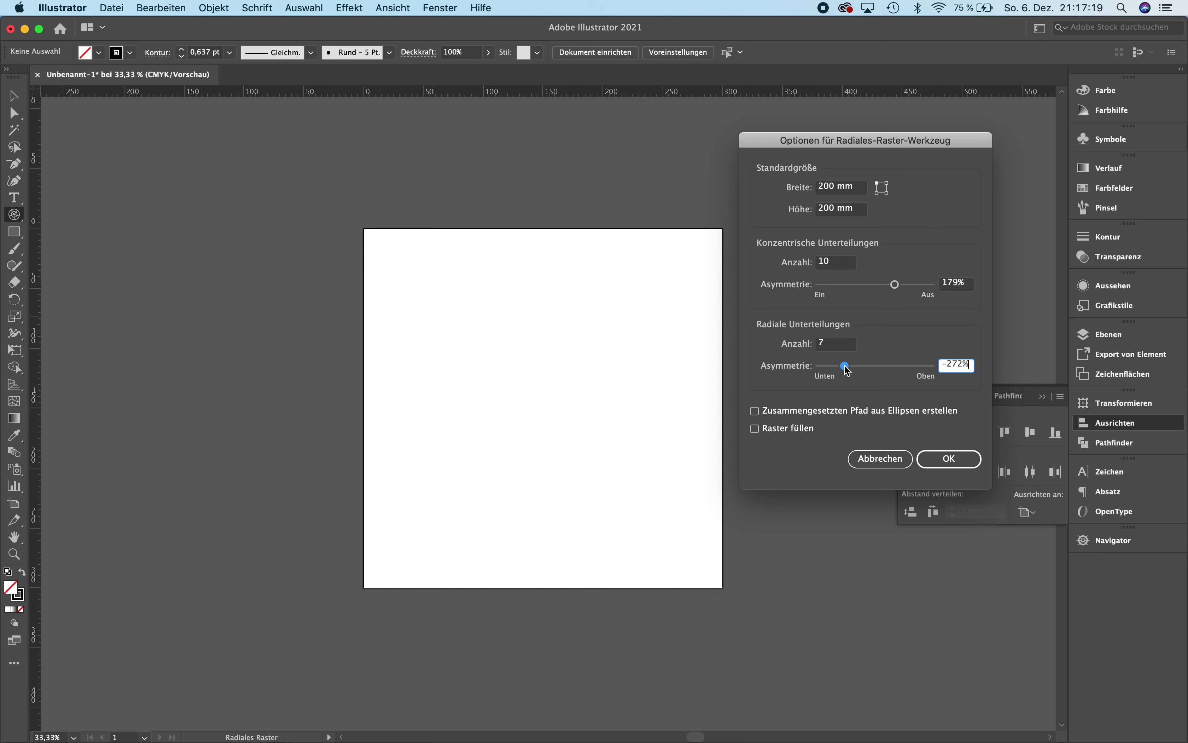
pyautogui.click(932, 456)
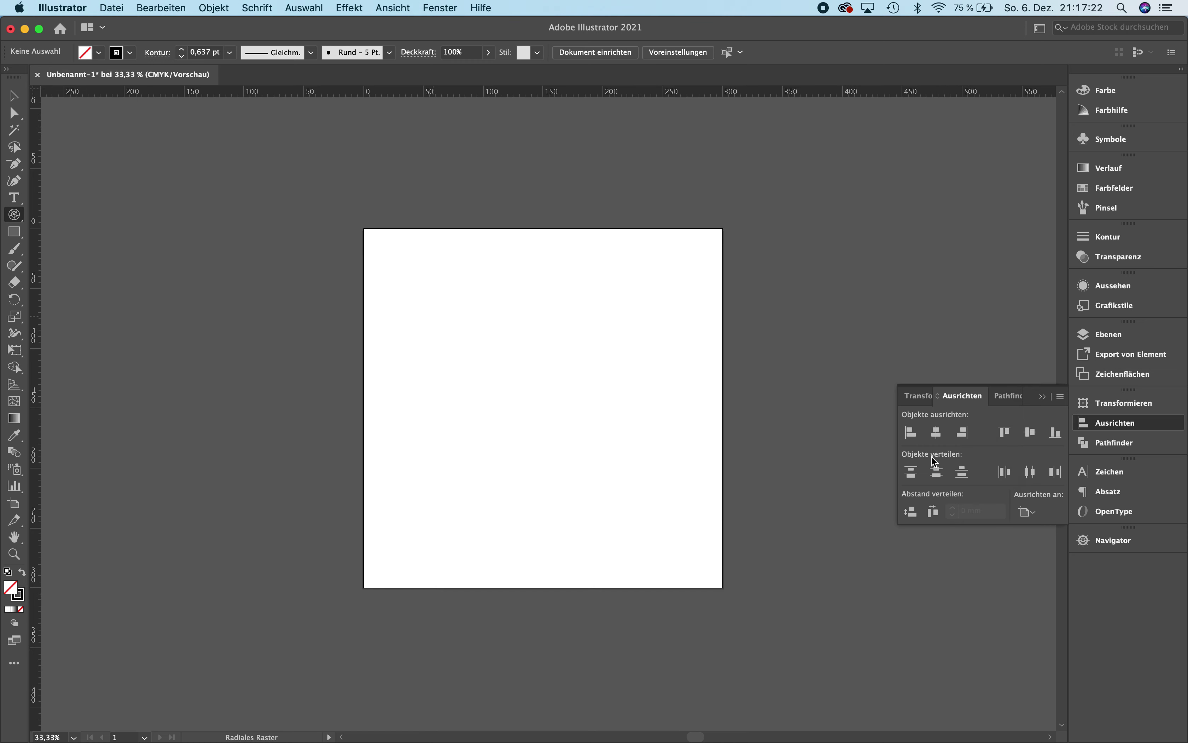
# - Drag the polar grid up-left with the Selection tool, then delete it
pyautogui.press('v')
pyautogui.click(732, 296)
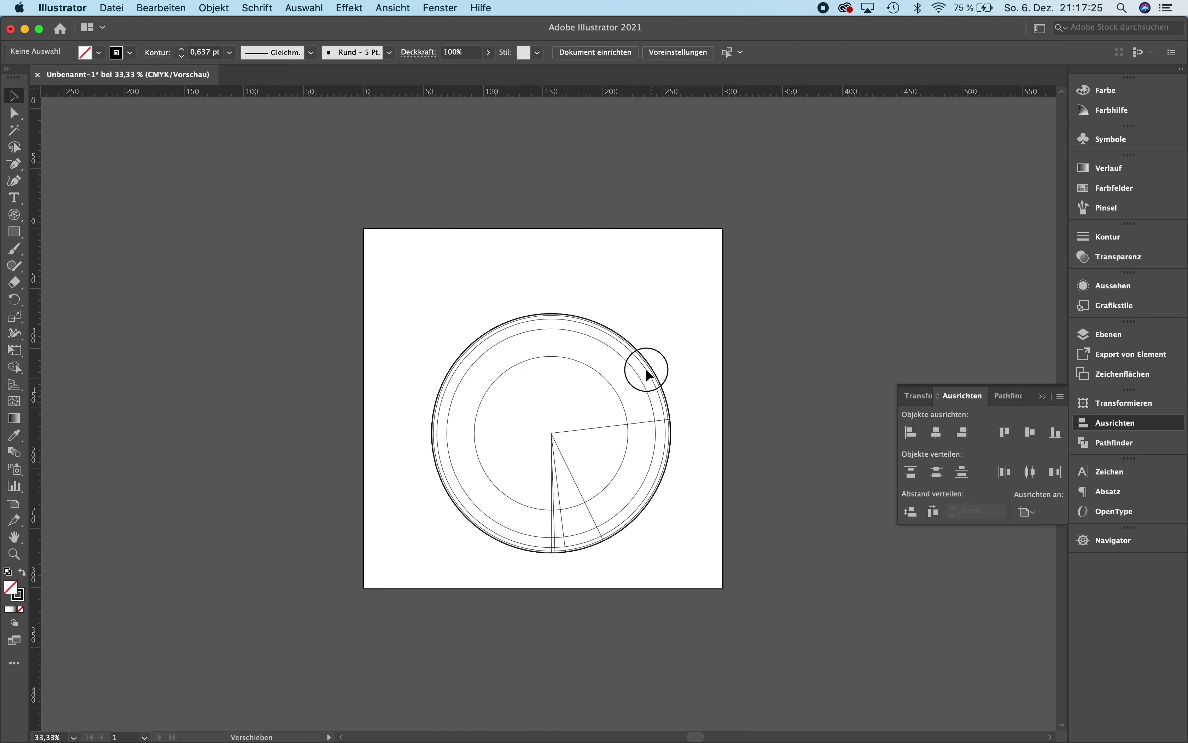
pyautogui.moveTo(645, 373); pyautogui.dragTo(600, 300)
pyautogui.click(705, 294)
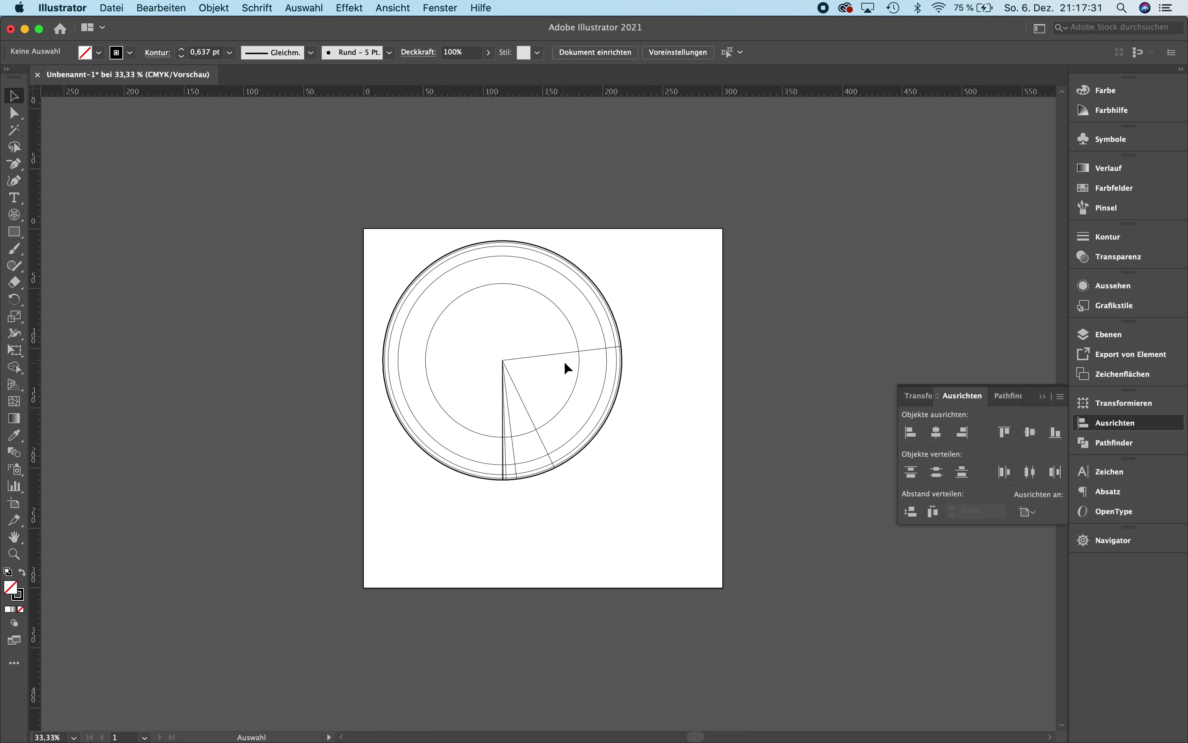
pyautogui.moveTo(592, 303); pyautogui.dragTo(317, 203)
pyautogui.press('Delete')
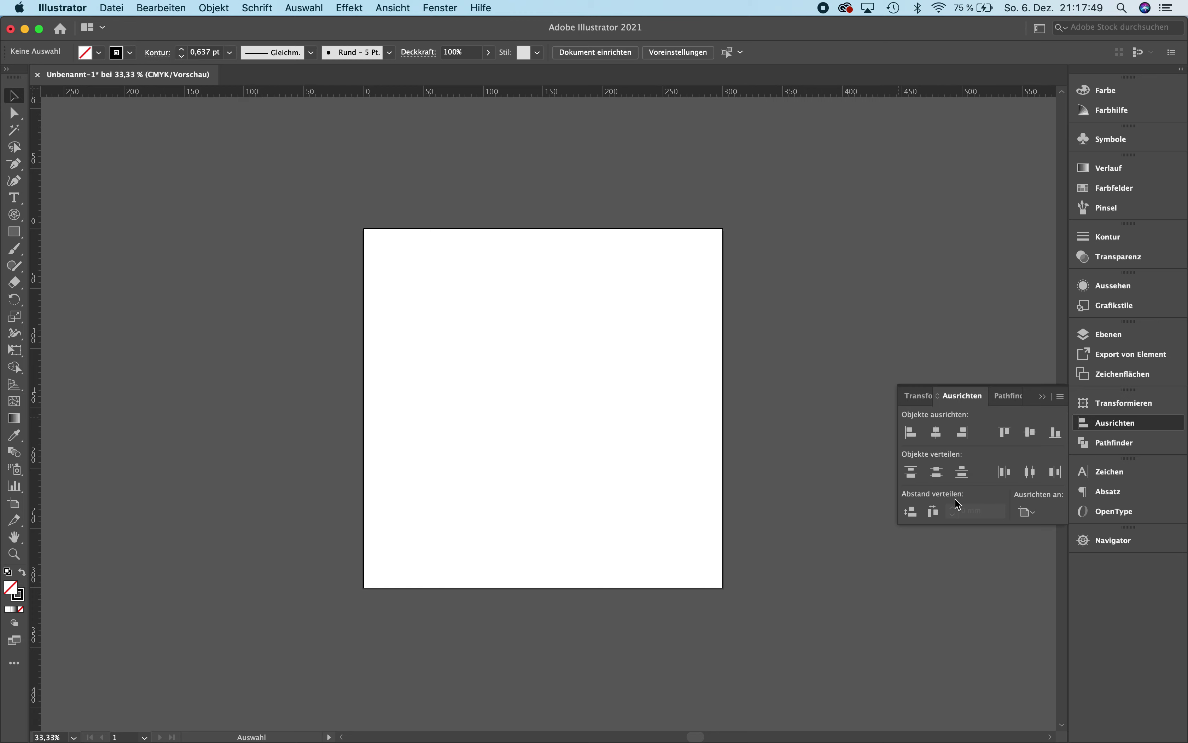
# - Drag out an unfilled rectangle across the artboard's upper middle with the Rectangle tool
pyautogui.click(442, 7)
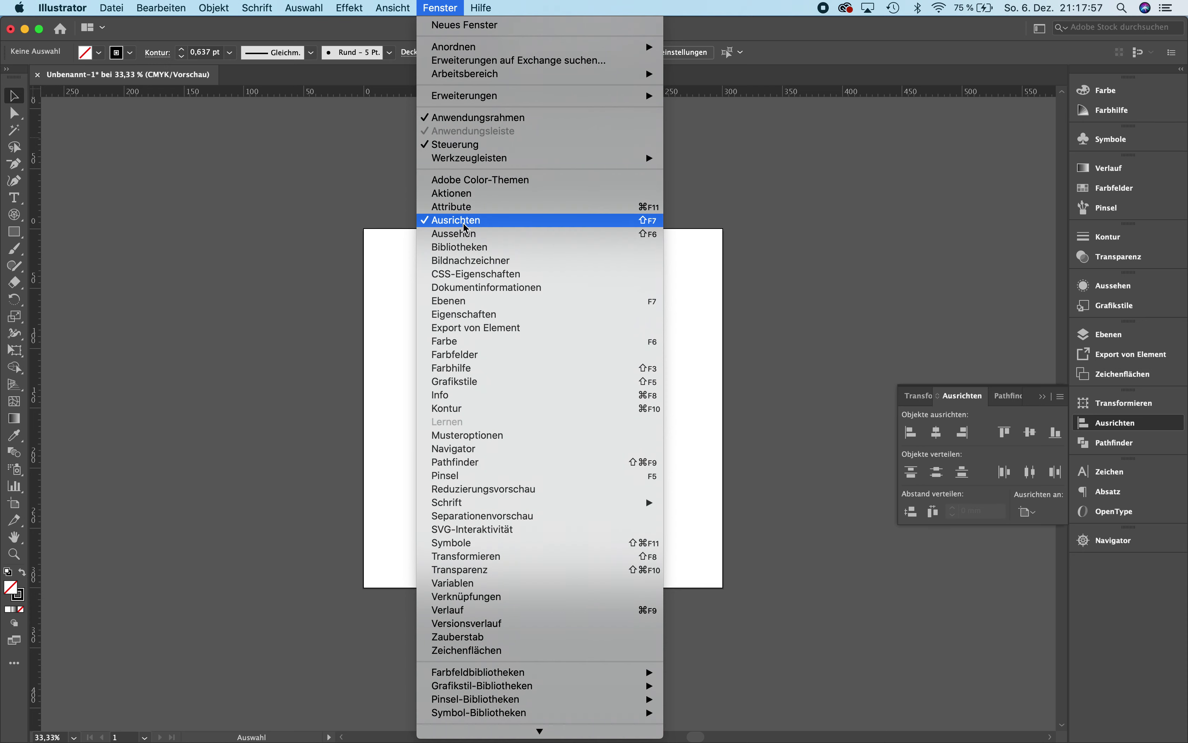
pyautogui.click(738, 206)
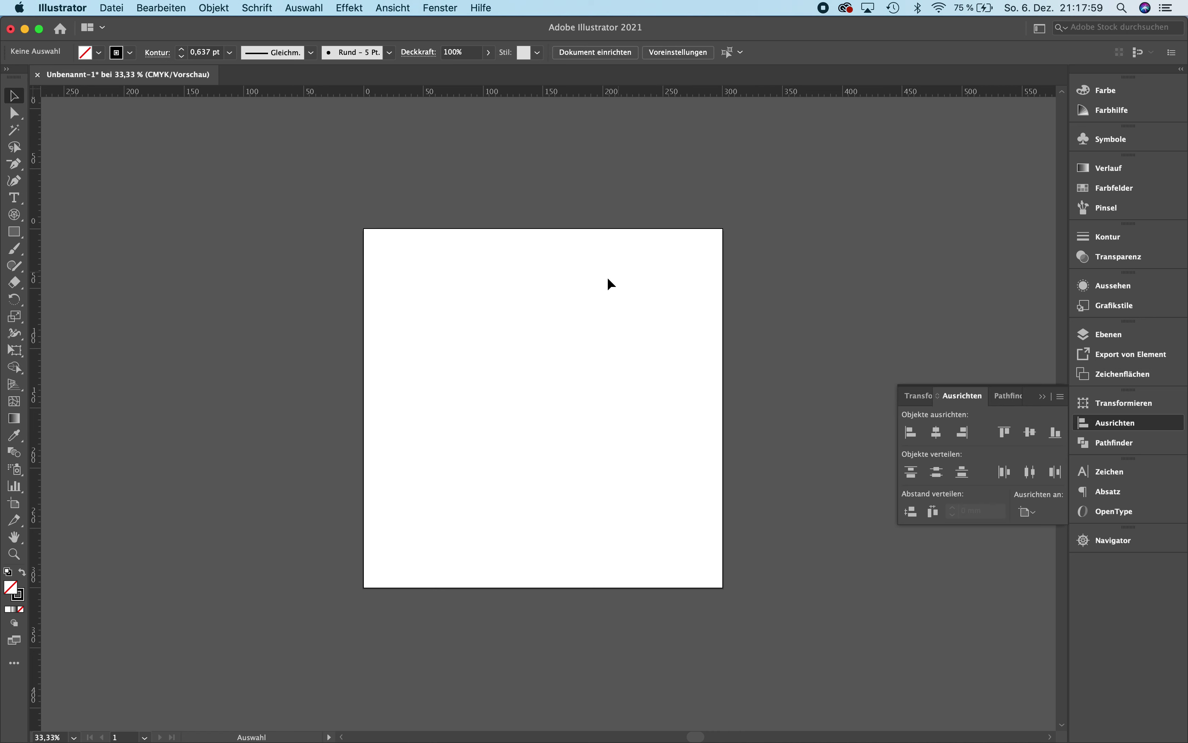
pyautogui.click(14, 231)
pyautogui.moveTo(425, 303); pyautogui.dragTo(659, 482)
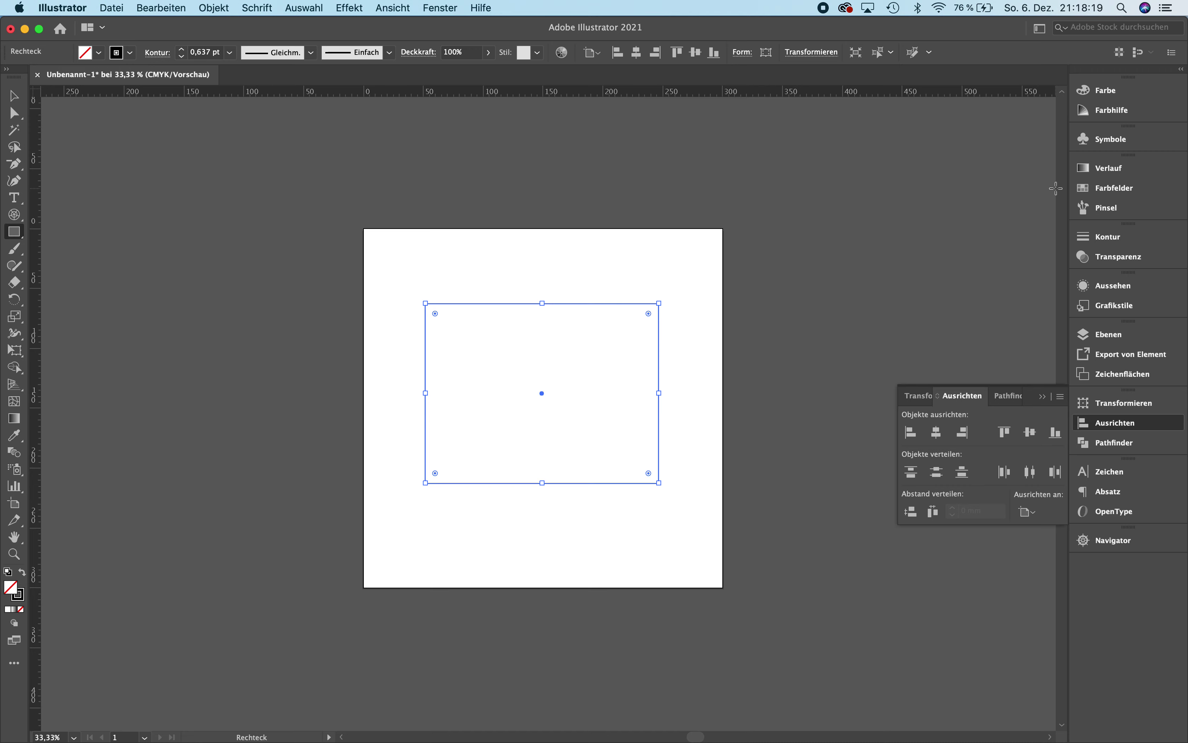
# - Open the Swatches and Color panels and shift the rectangle slightly right
pyautogui.click(1125, 189)
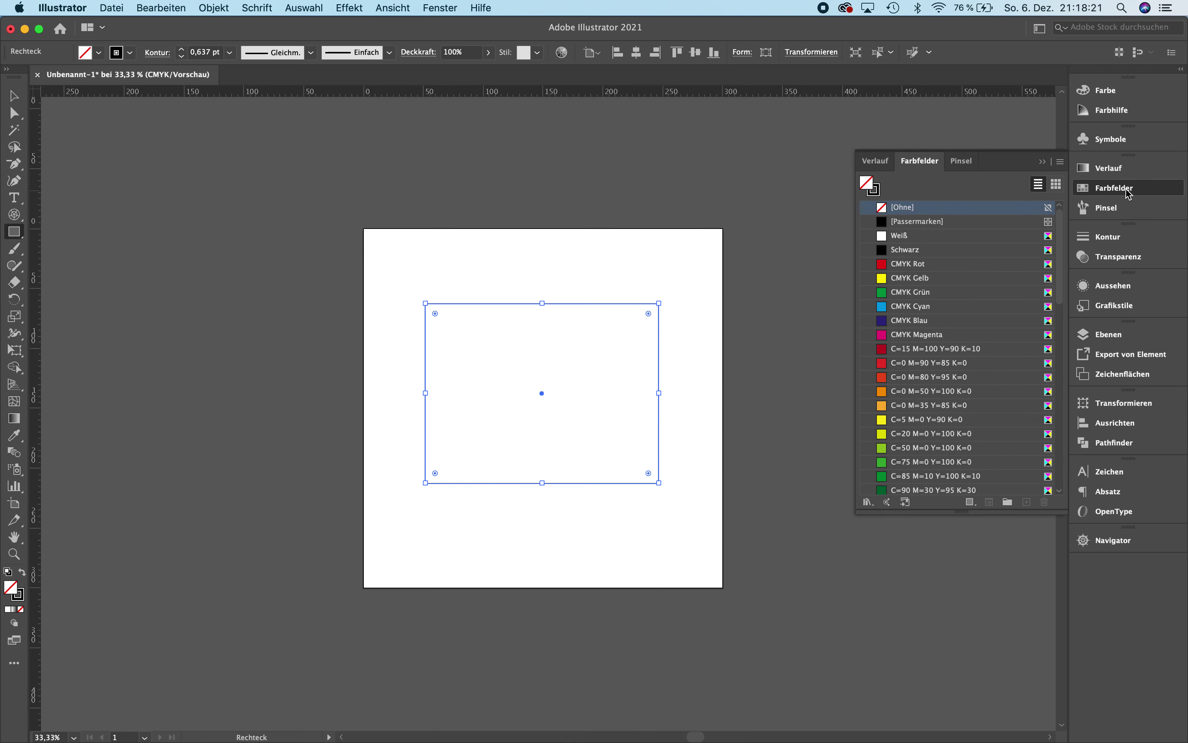
pyautogui.click(1129, 98)
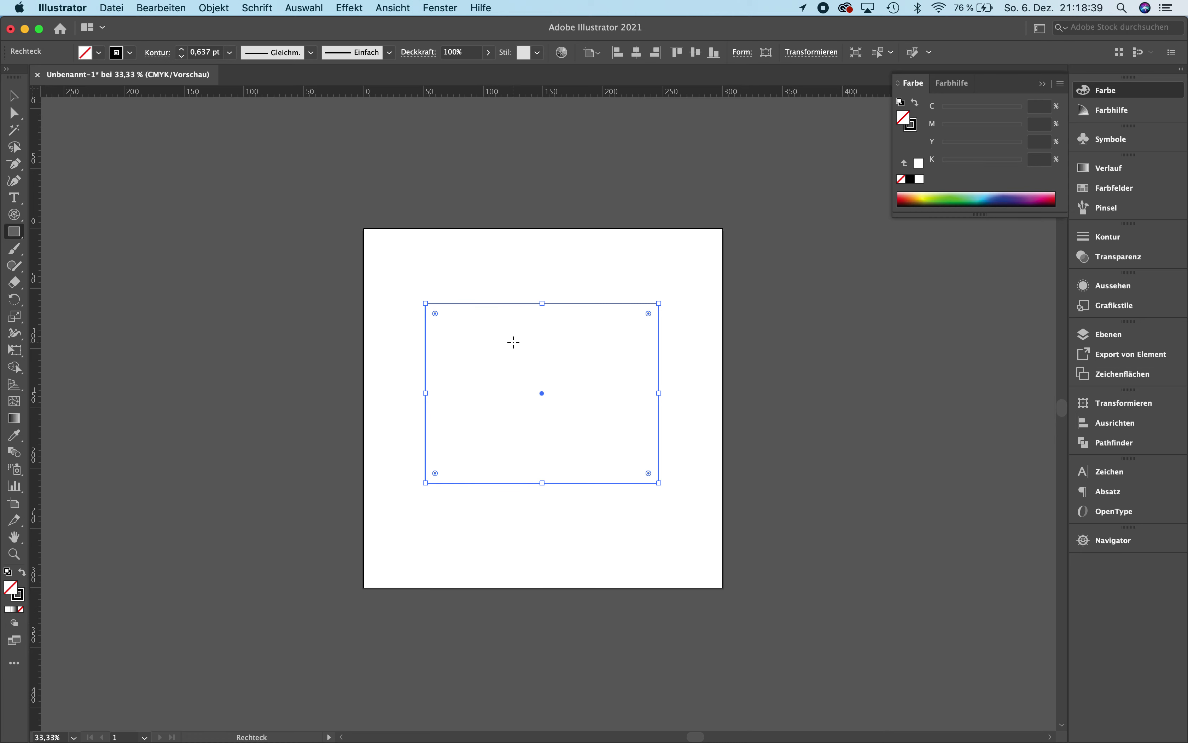
pyautogui.click(14, 96)
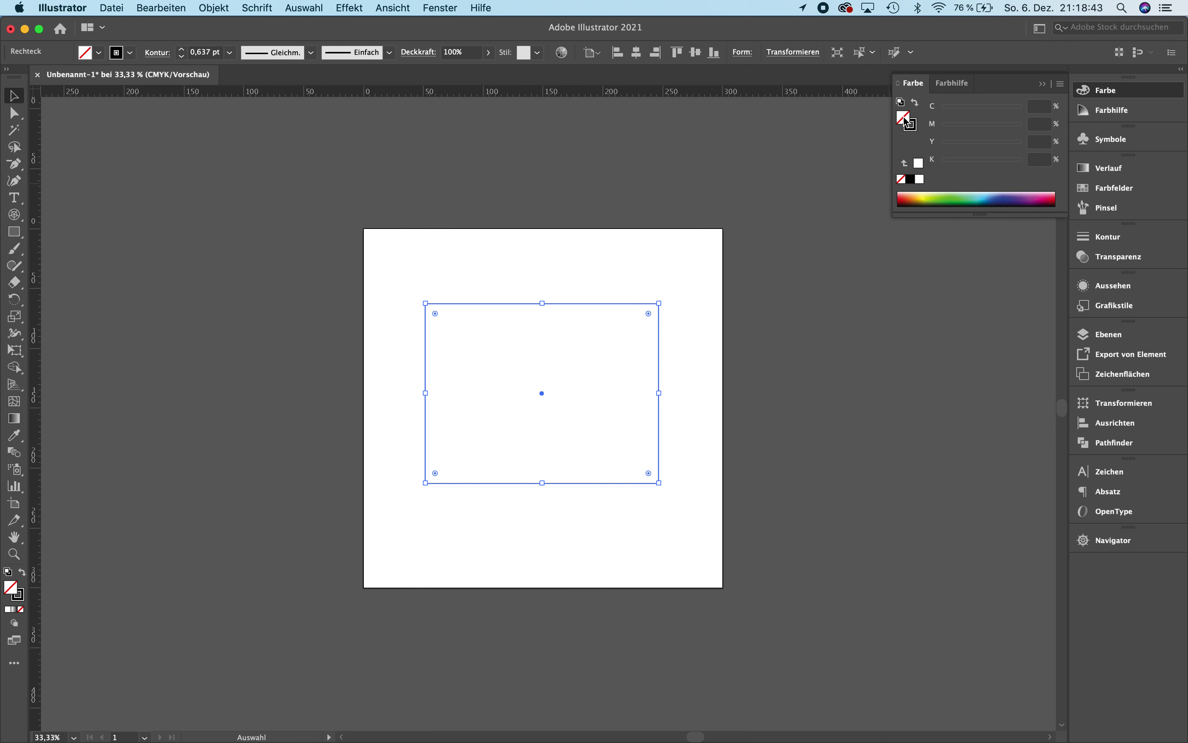
pyautogui.moveTo(628, 303); pyautogui.dragTo(869, 326)
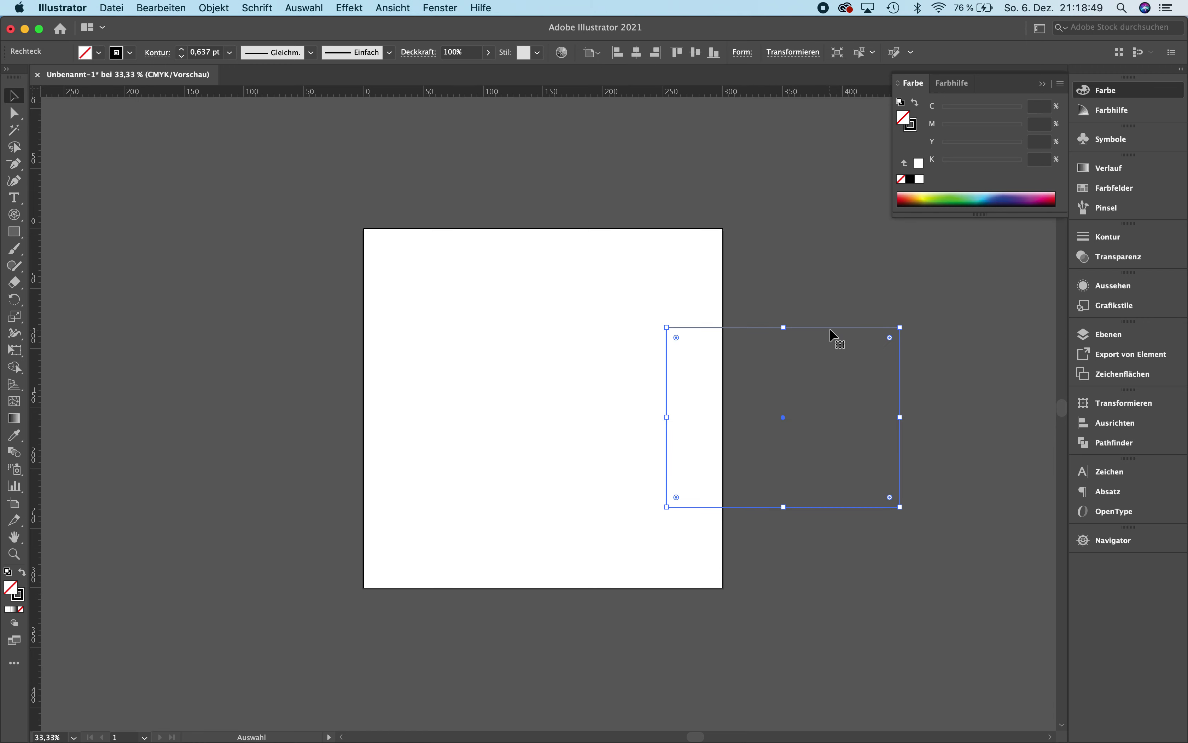
pyautogui.moveTo(833, 333)
pyautogui.mouseDown()
pyautogui.moveTo(642, 337)
pyautogui.moveTo(618, 325)
pyautogui.mouseUp()
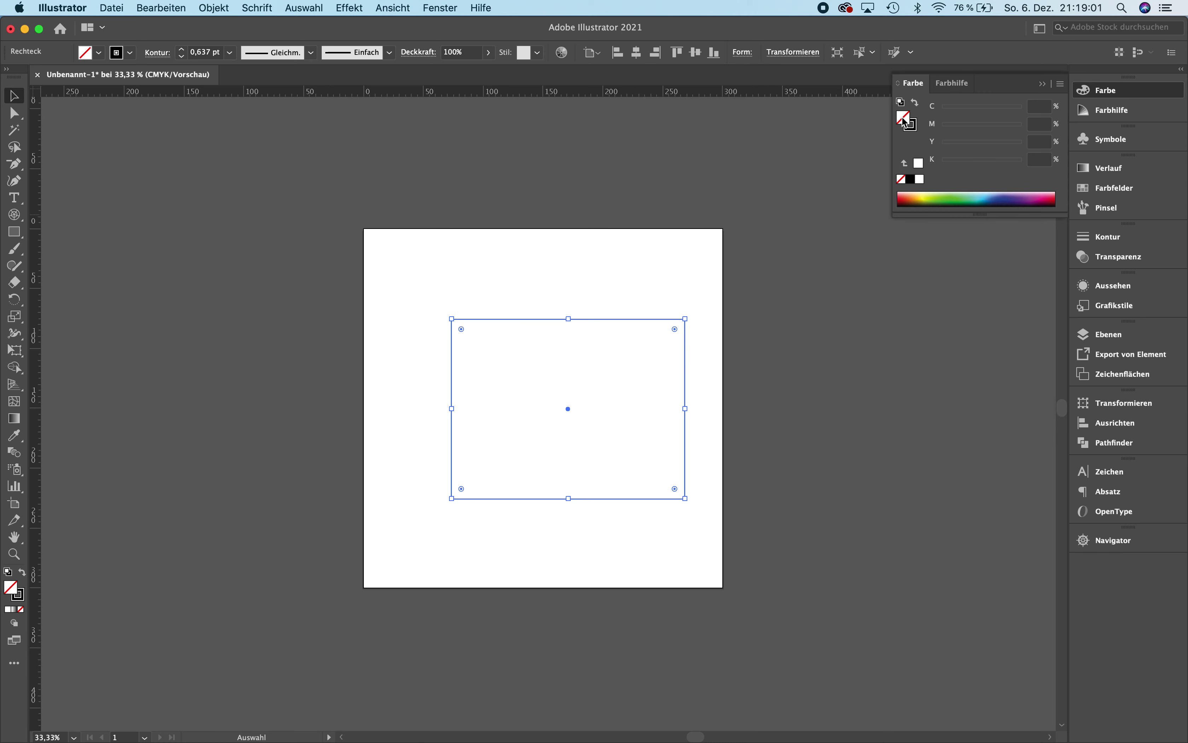
# - Open the fill Color Picker, move it aside, and slide the hue to green at 129°
pyautogui.doubleClick(9, 589)
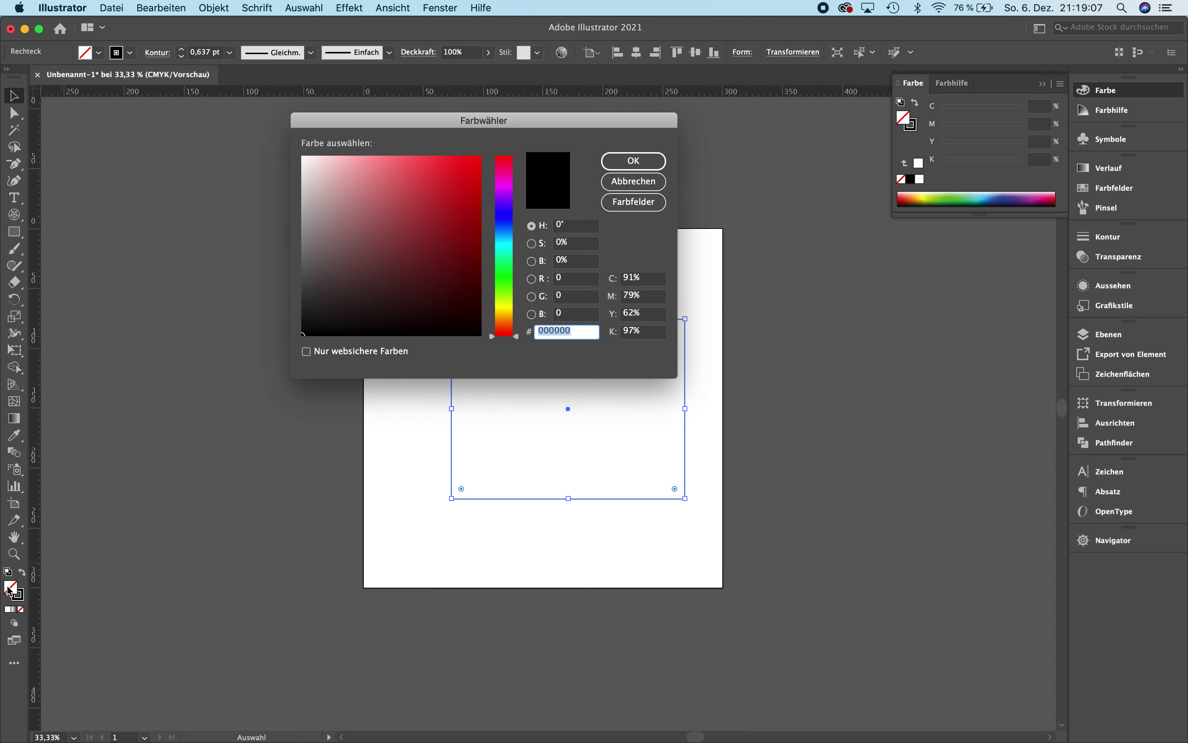
pyautogui.moveTo(529, 123)
pyautogui.mouseDown()
pyautogui.moveTo(317, 145)
pyautogui.moveTo(299, 111)
pyautogui.mouseUp()
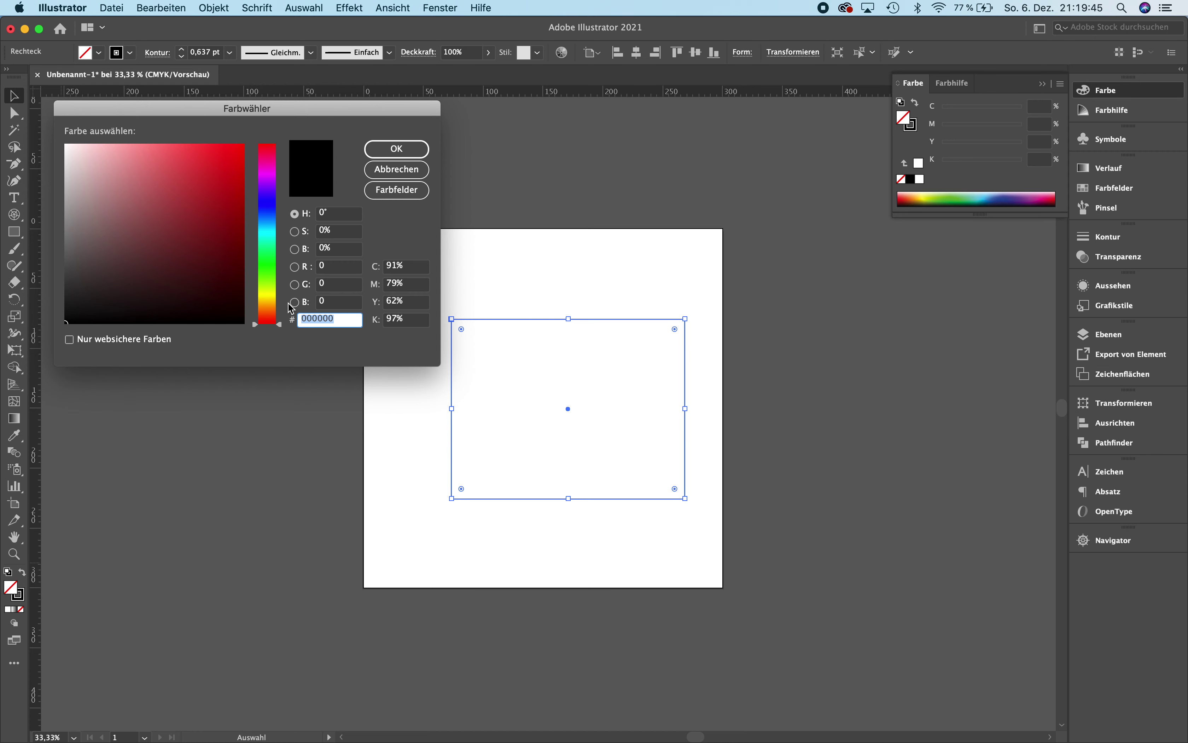
pyautogui.moveTo(282, 328)
pyautogui.mouseDown()
pyautogui.moveTo(279, 154)
pyautogui.moveTo(268, 311)
pyautogui.moveTo(273, 164)
pyautogui.moveTo(278, 264)
pyautogui.mouseUp()
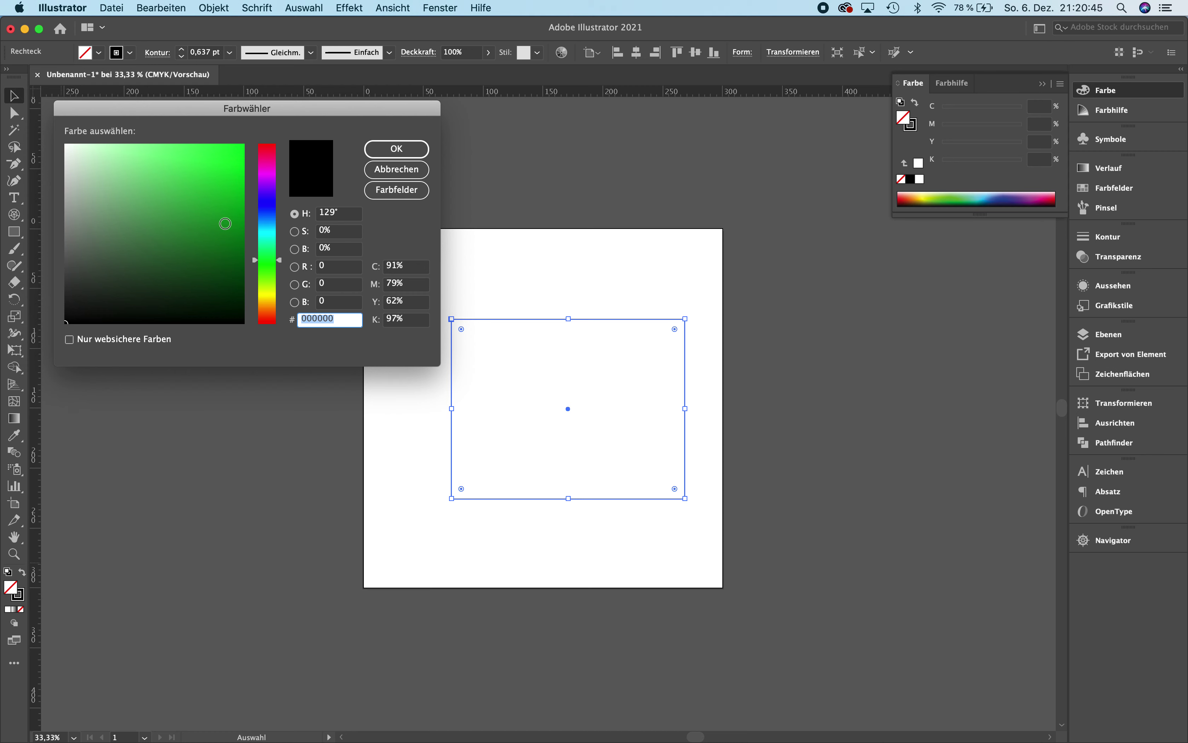
# - Preview several greens in the colour picker, then apply bright green #34d64b as the rectangle's fill
pyautogui.click(226, 218)
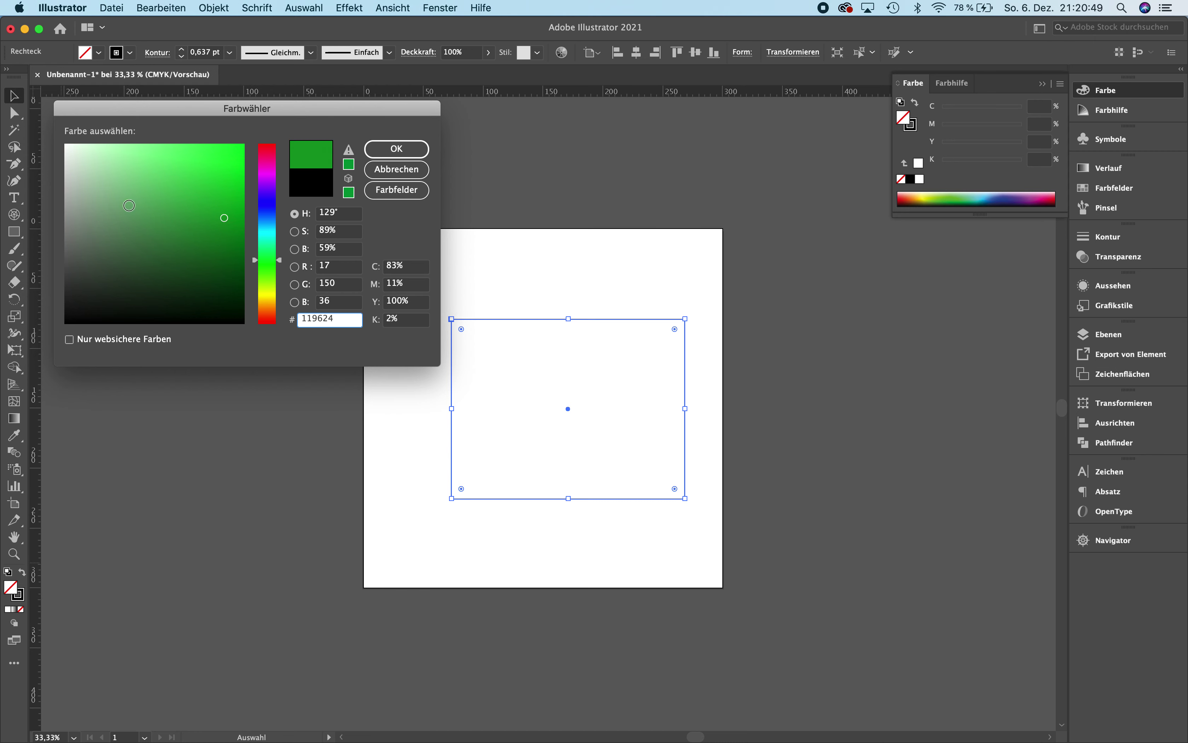
pyautogui.click(84, 218)
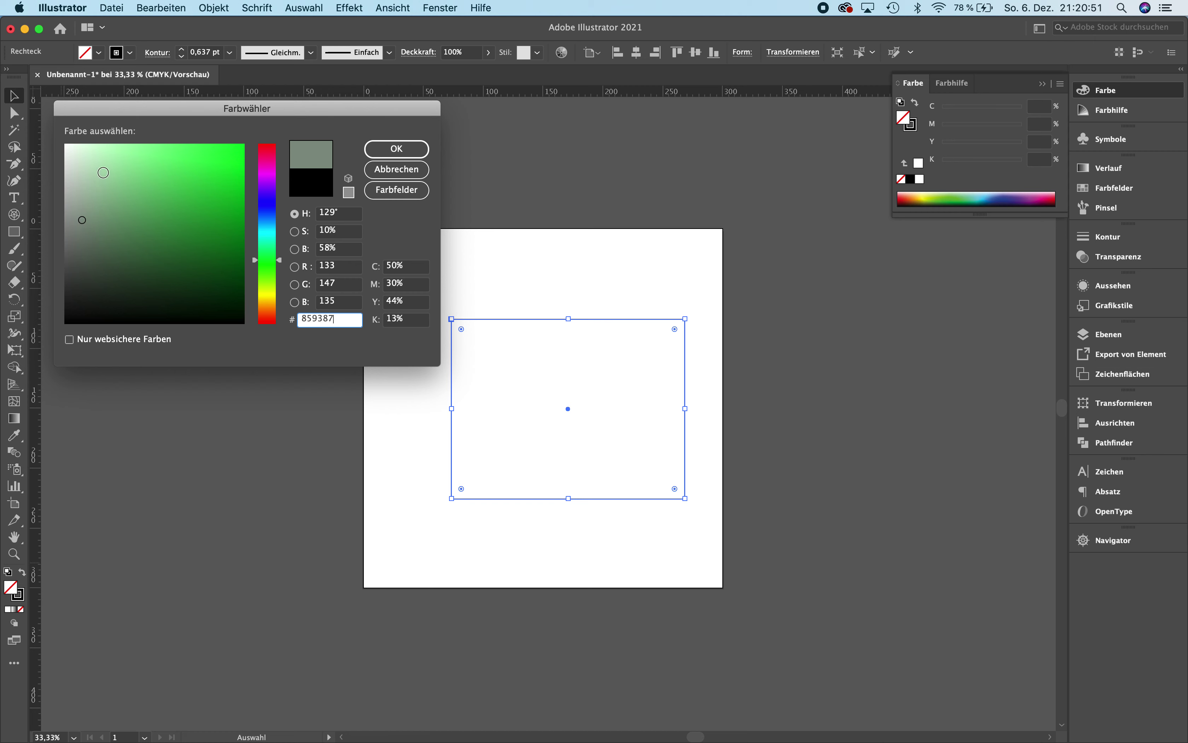
pyautogui.click(104, 156)
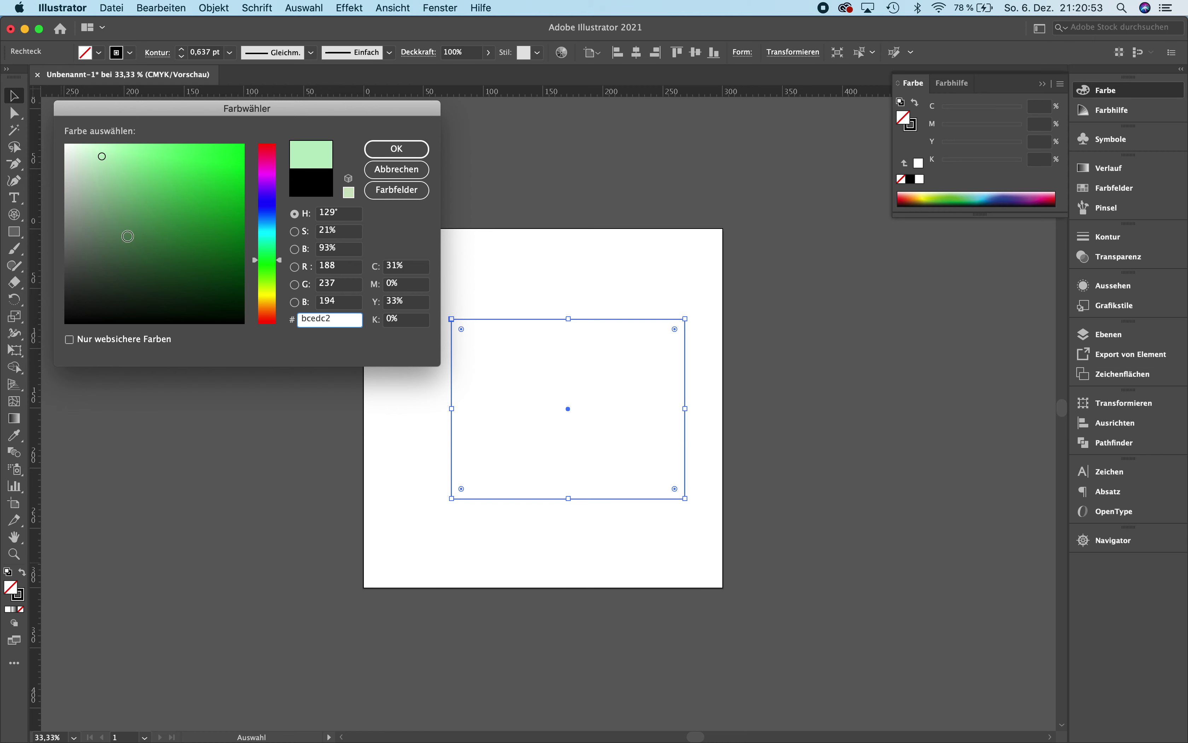
pyautogui.click(122, 280)
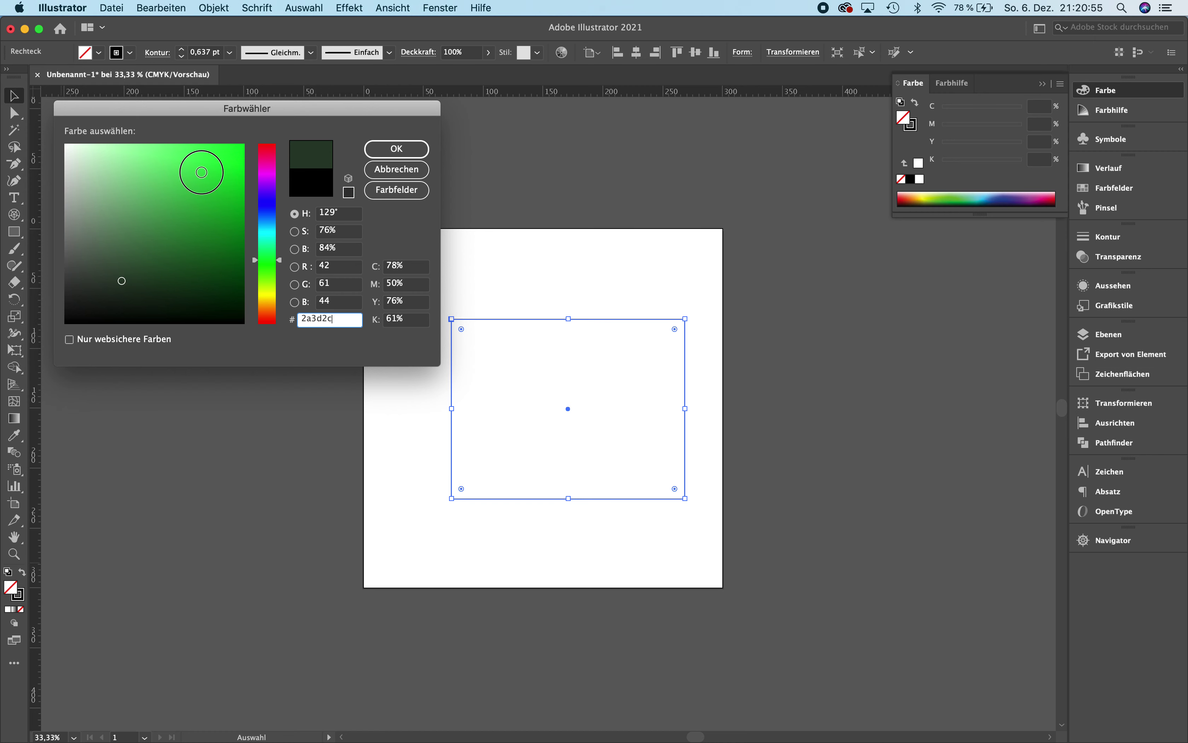
pyautogui.click(200, 172)
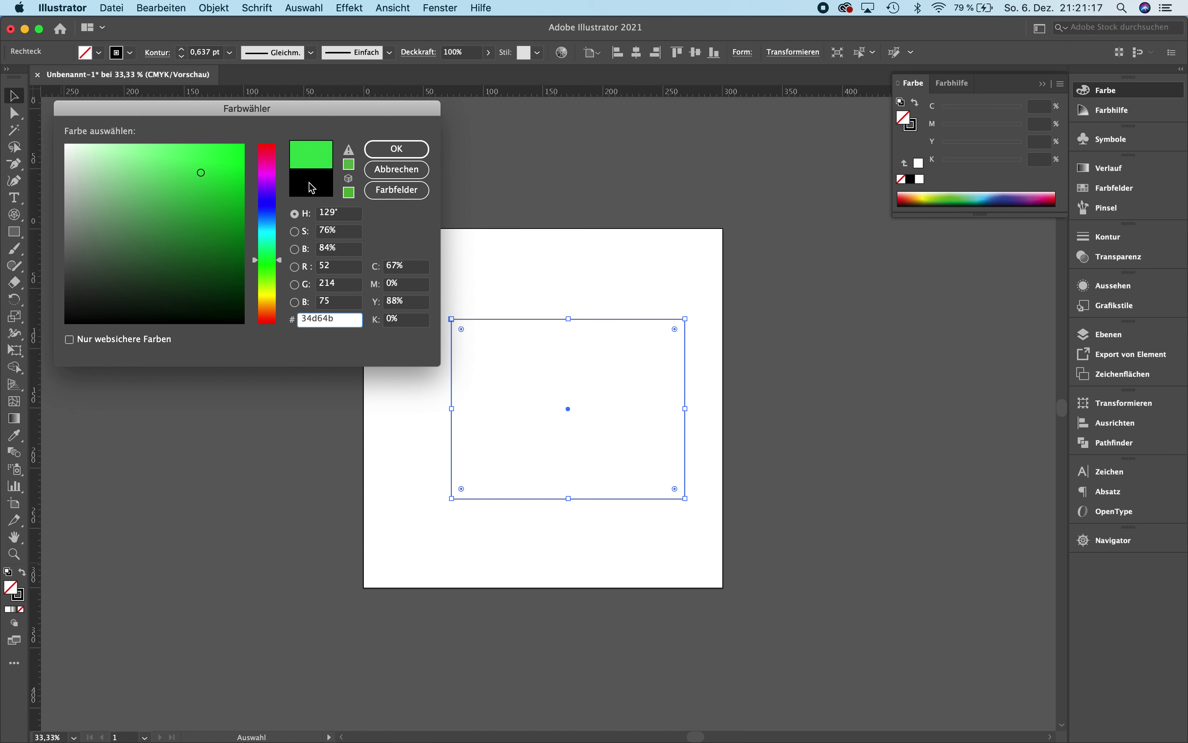
pyautogui.click(391, 151)
pyautogui.click(390, 152)
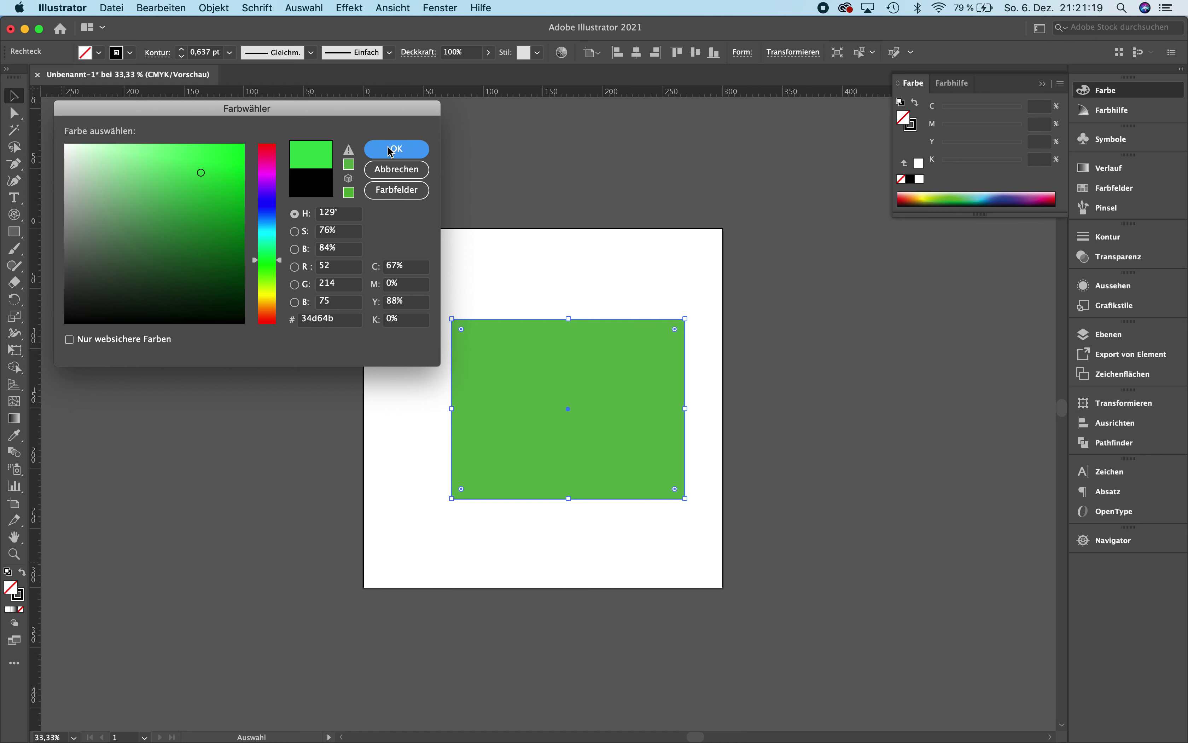
# - Check the green fill, then darken it to a deeper green in the colour picker
pyautogui.click(443, 303)
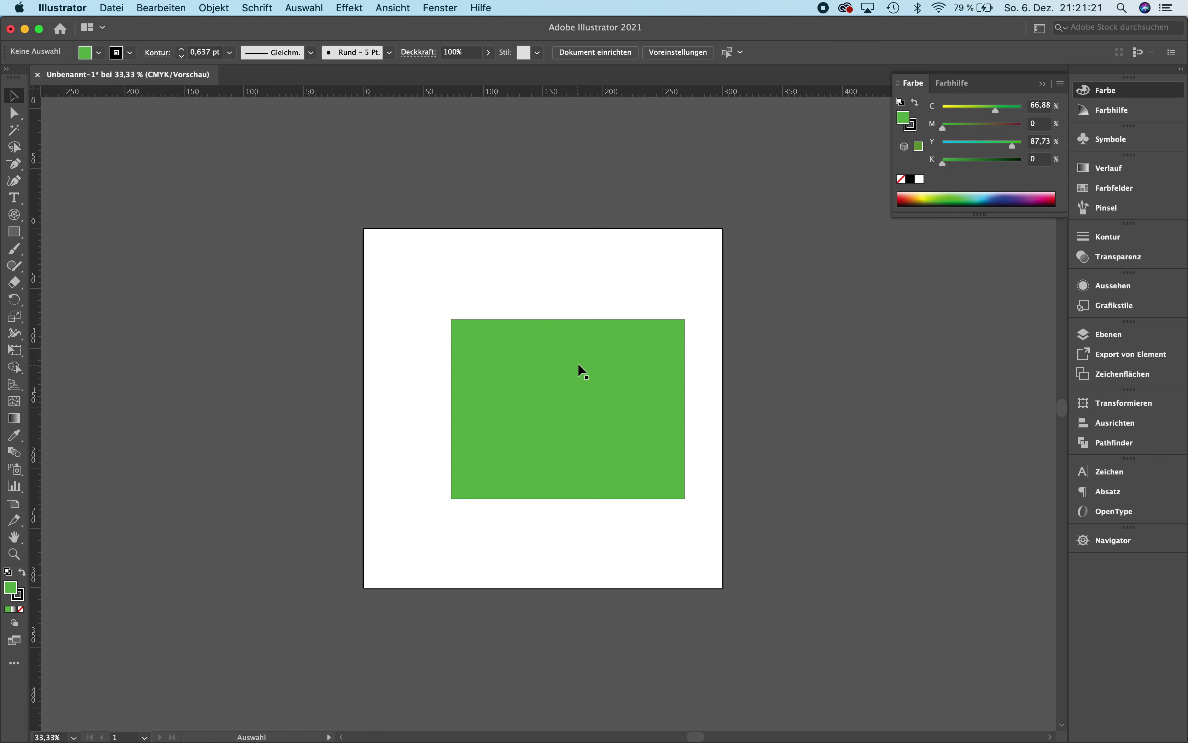
pyautogui.click(579, 364)
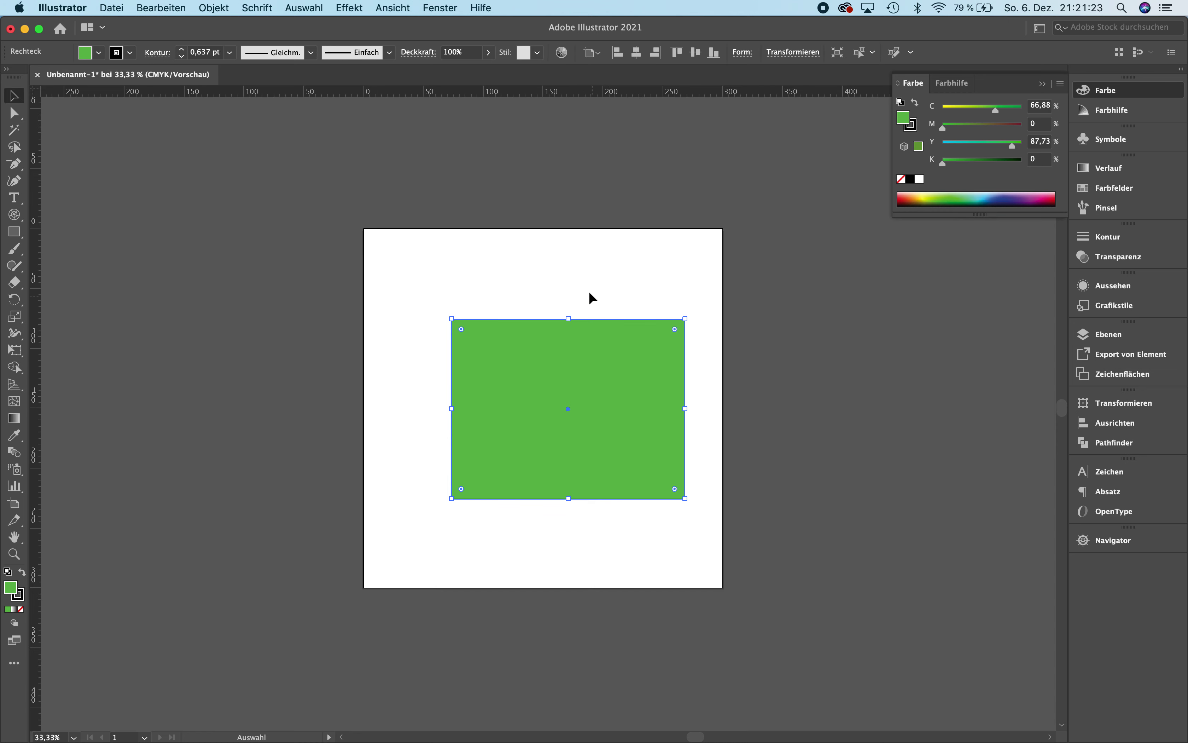
pyautogui.click(590, 294)
pyautogui.click(562, 369)
pyautogui.doubleClick(10, 587)
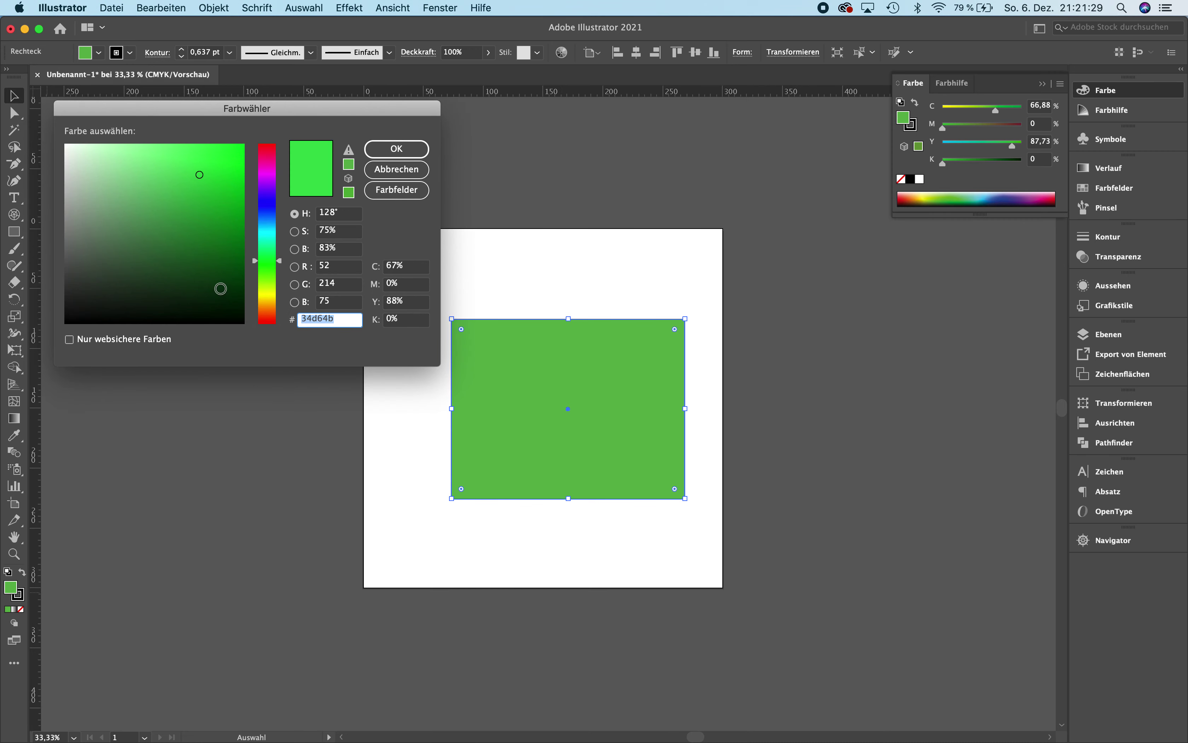
pyautogui.moveTo(219, 240); pyautogui.dragTo(233, 222)
pyautogui.click(397, 149)
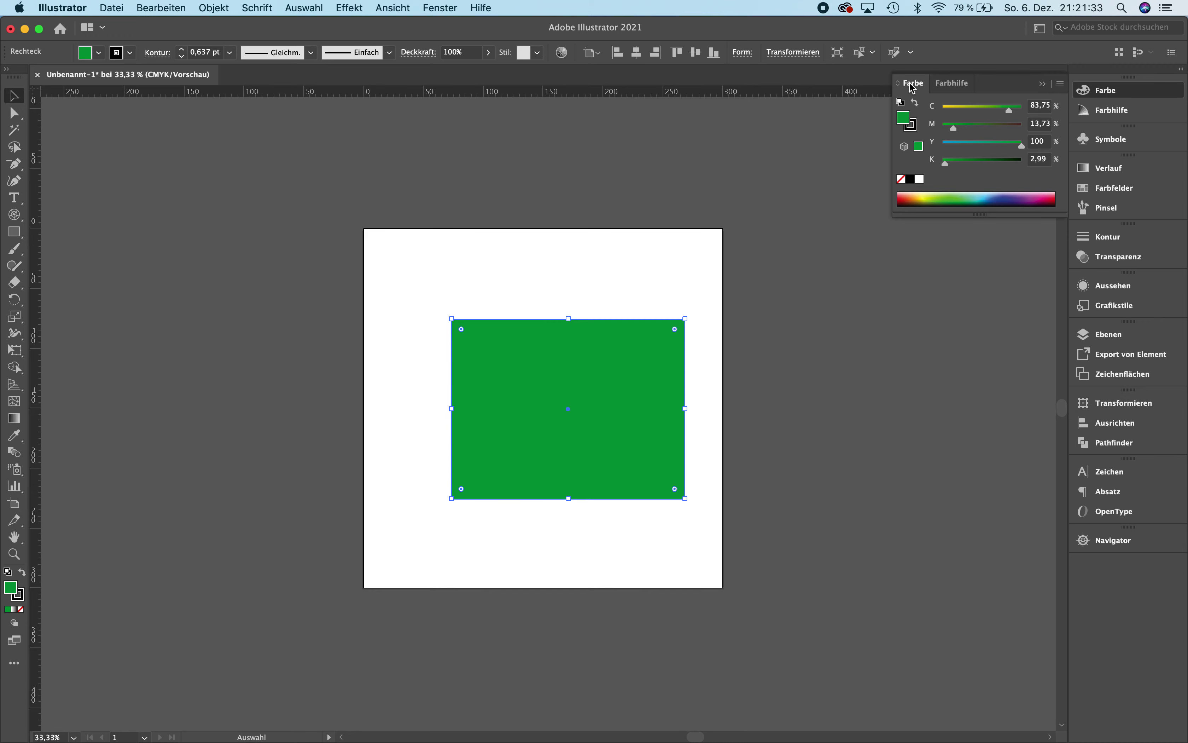
# - Lower cyan to 53 in the Farbe panel for an olive fill (C53 M23 Y100 K2.99)
pyautogui.click(440, 7)
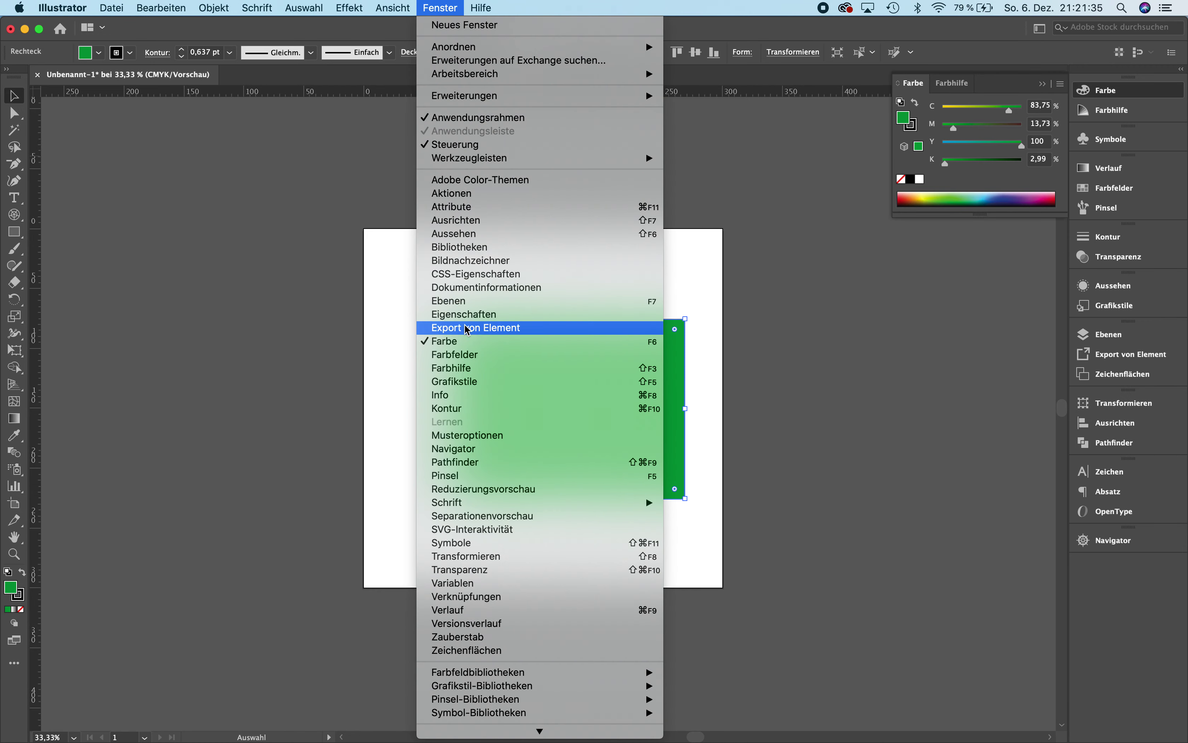
pyautogui.click(465, 343)
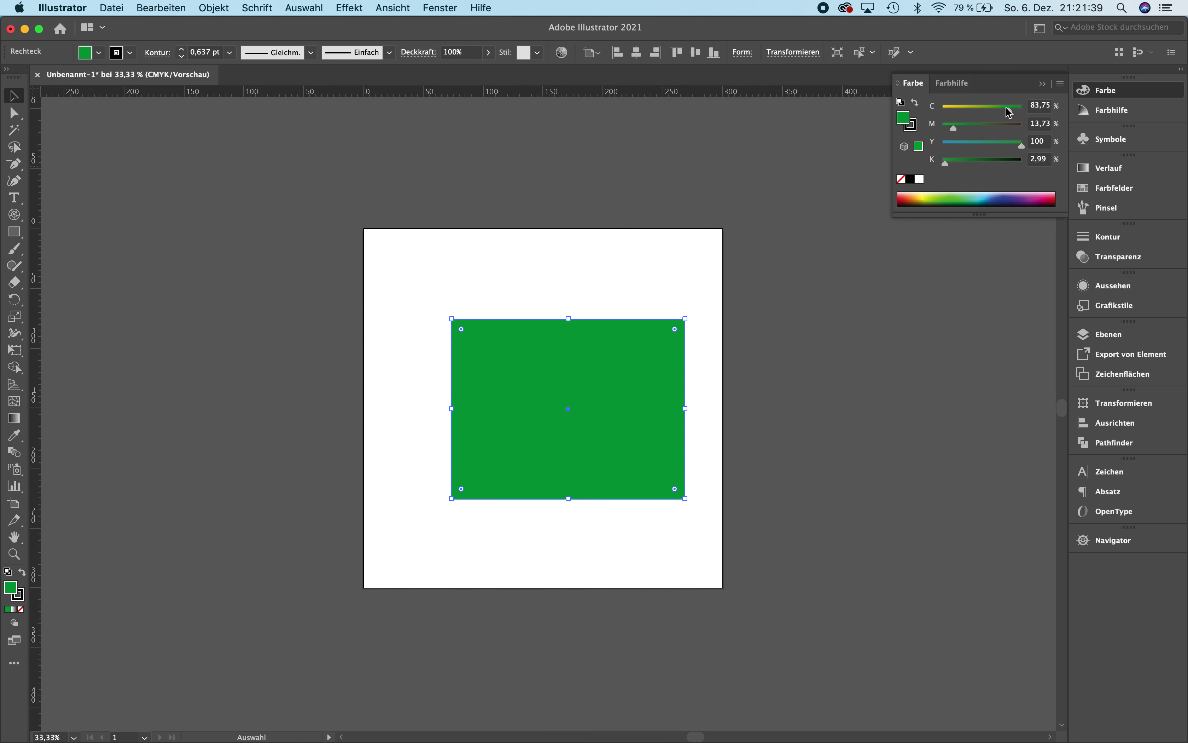
pyautogui.moveTo(1010, 110)
pyautogui.mouseDown()
pyautogui.moveTo(985, 110)
pyautogui.moveTo(965, 133)
pyautogui.mouseUp()
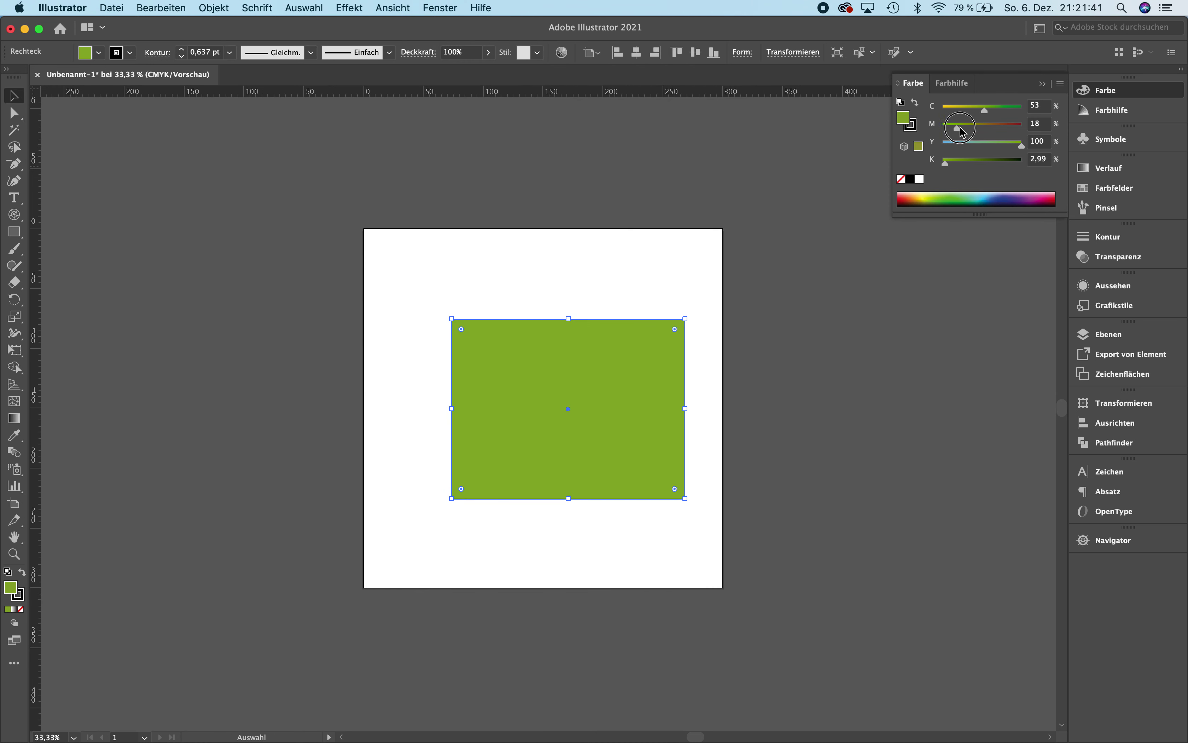
pyautogui.click(755, 267)
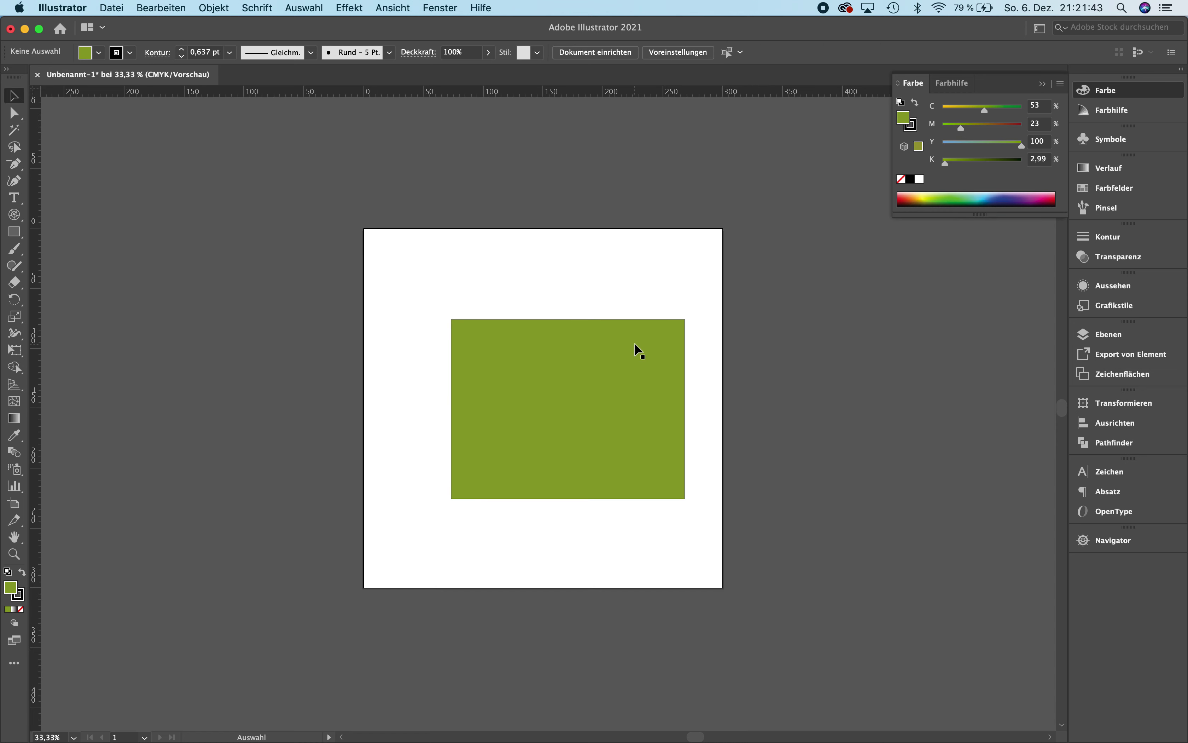
pyautogui.click(586, 366)
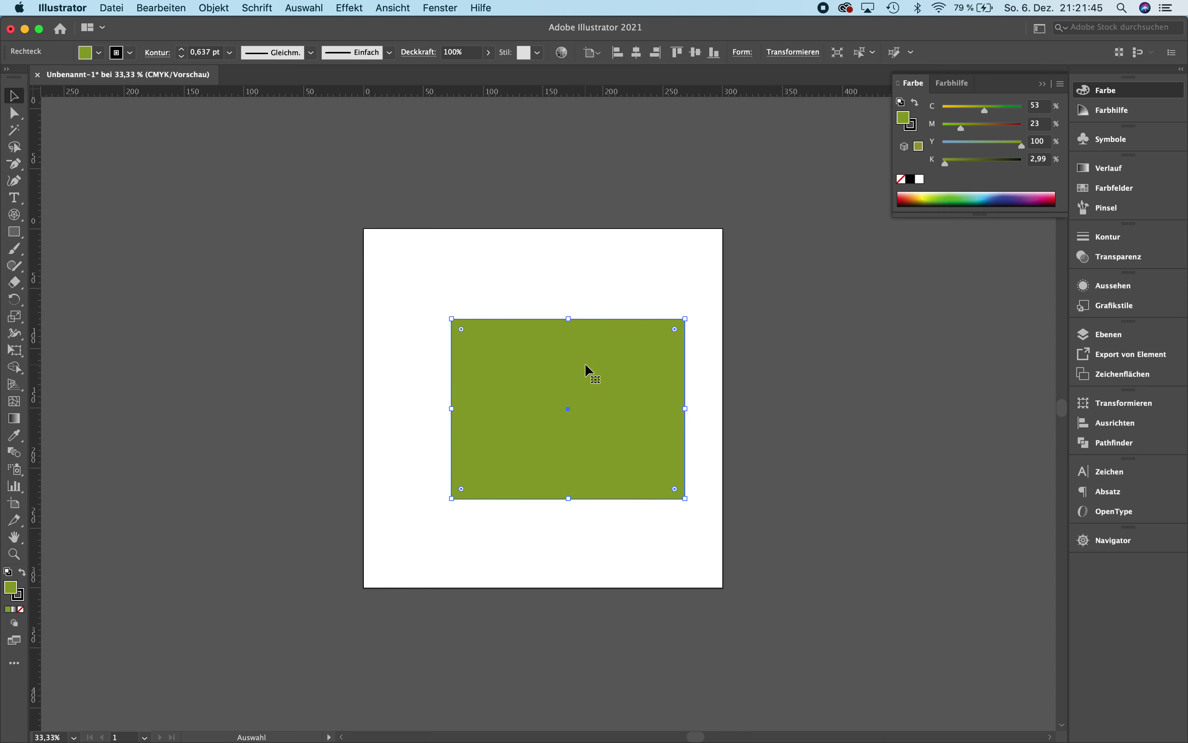
pyautogui.press('super+plus')
pyautogui.press('super+plus')
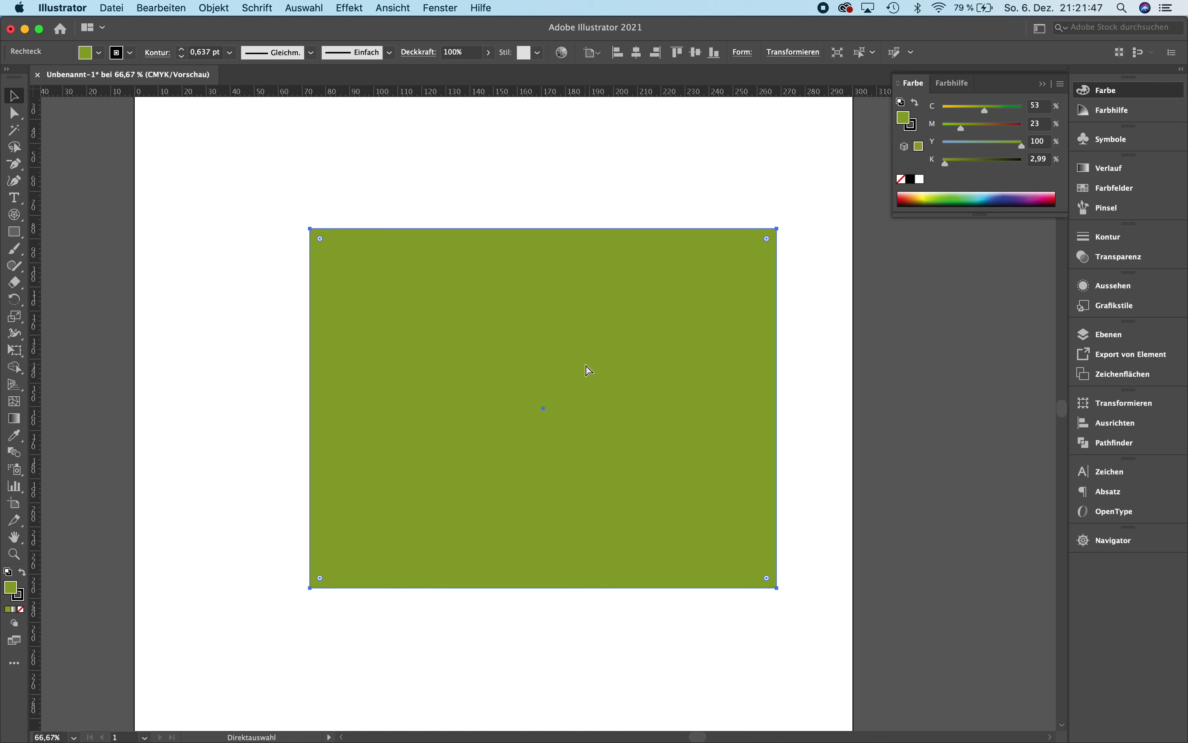
pyautogui.scroll(2, 623, 288)
pyautogui.click(695, 257)
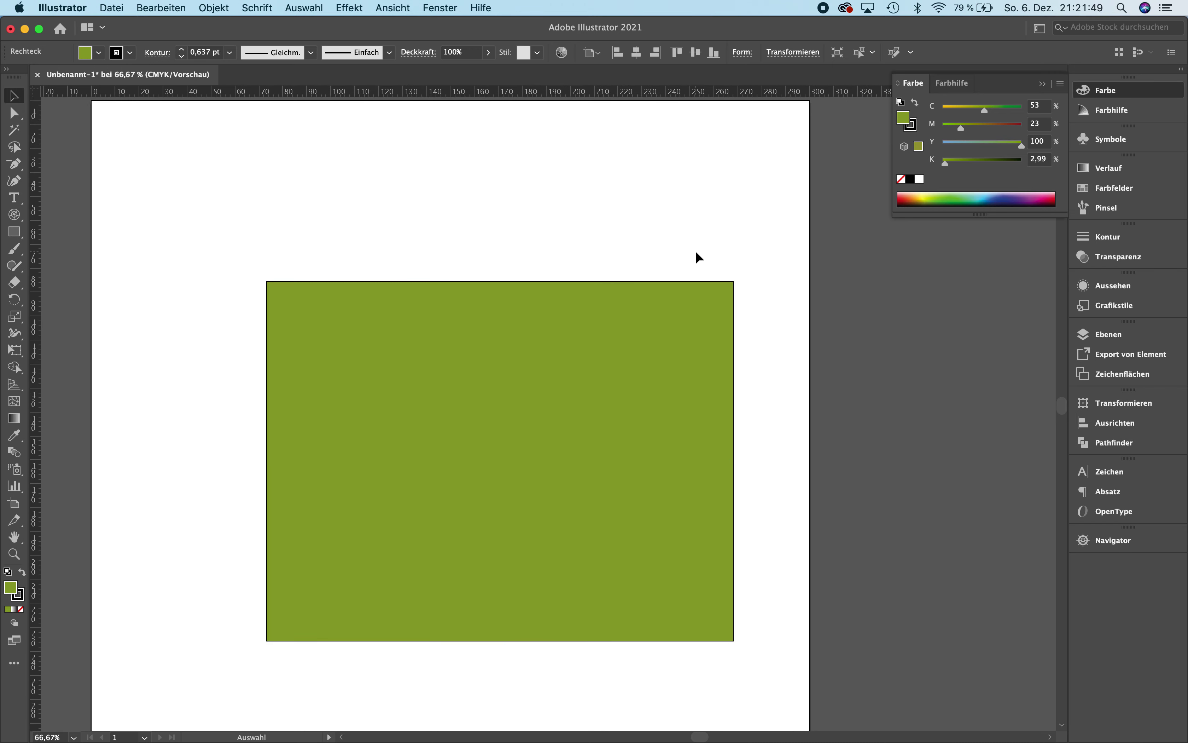
pyautogui.click(674, 307)
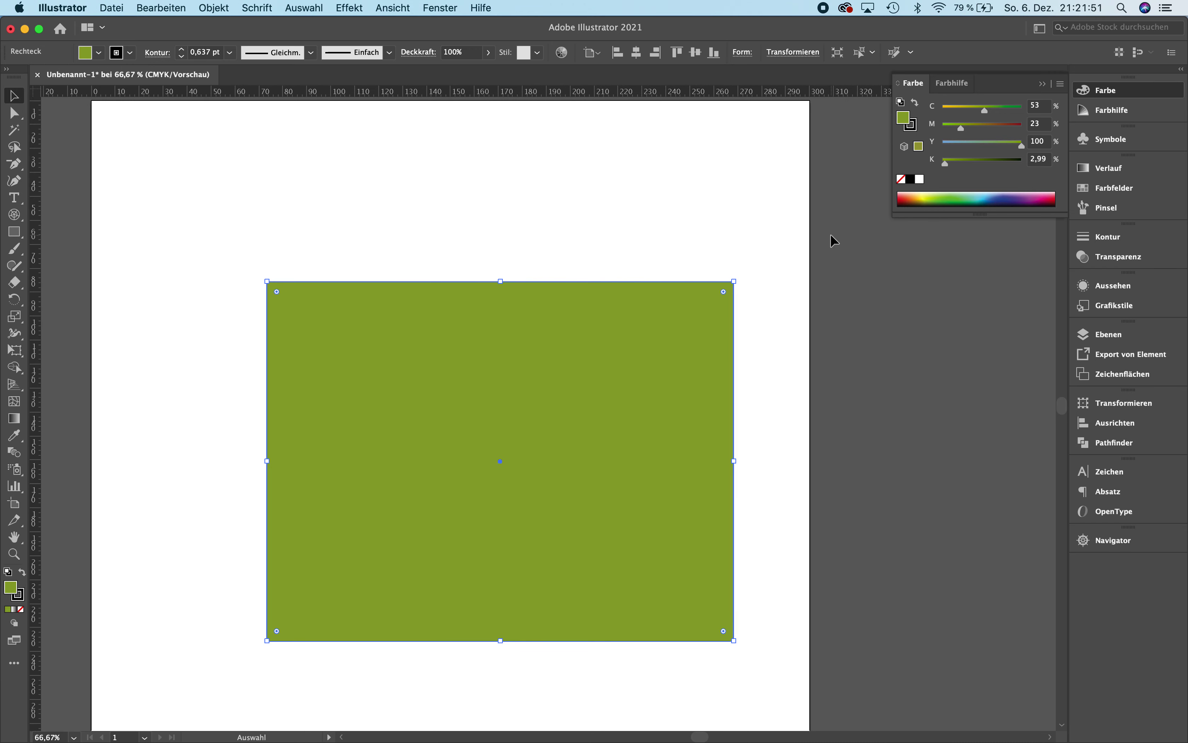
pyautogui.click(914, 126)
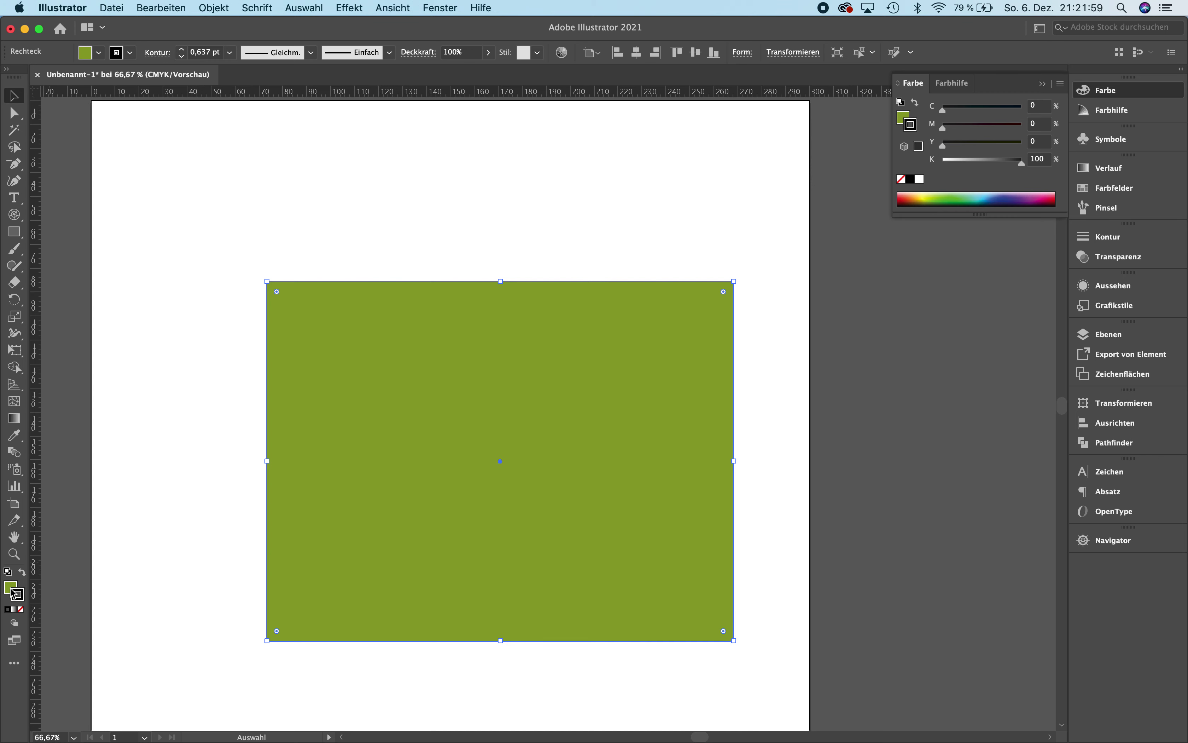
# - Change the rectangle's stroke to red #ef0c43 and zoom in to inspect the outline
pyautogui.doubleClick(913, 126)
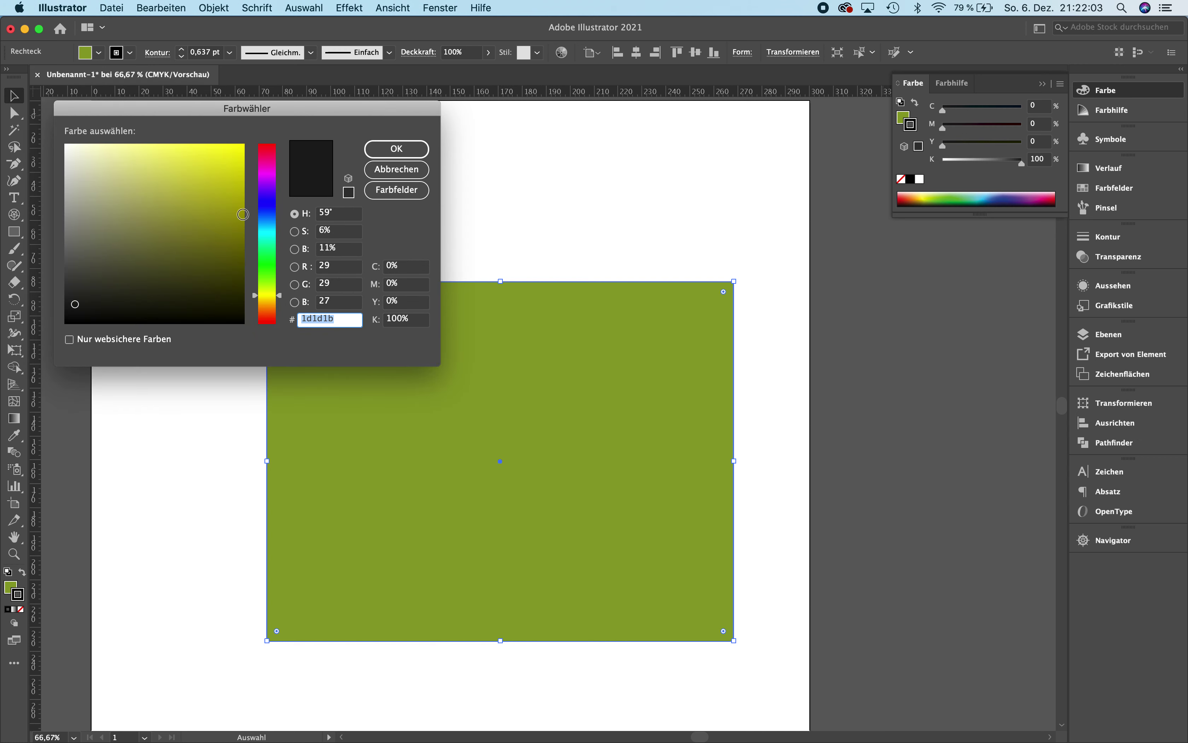
pyautogui.moveTo(270, 183); pyautogui.dragTo(269, 150)
pyautogui.click(241, 155)
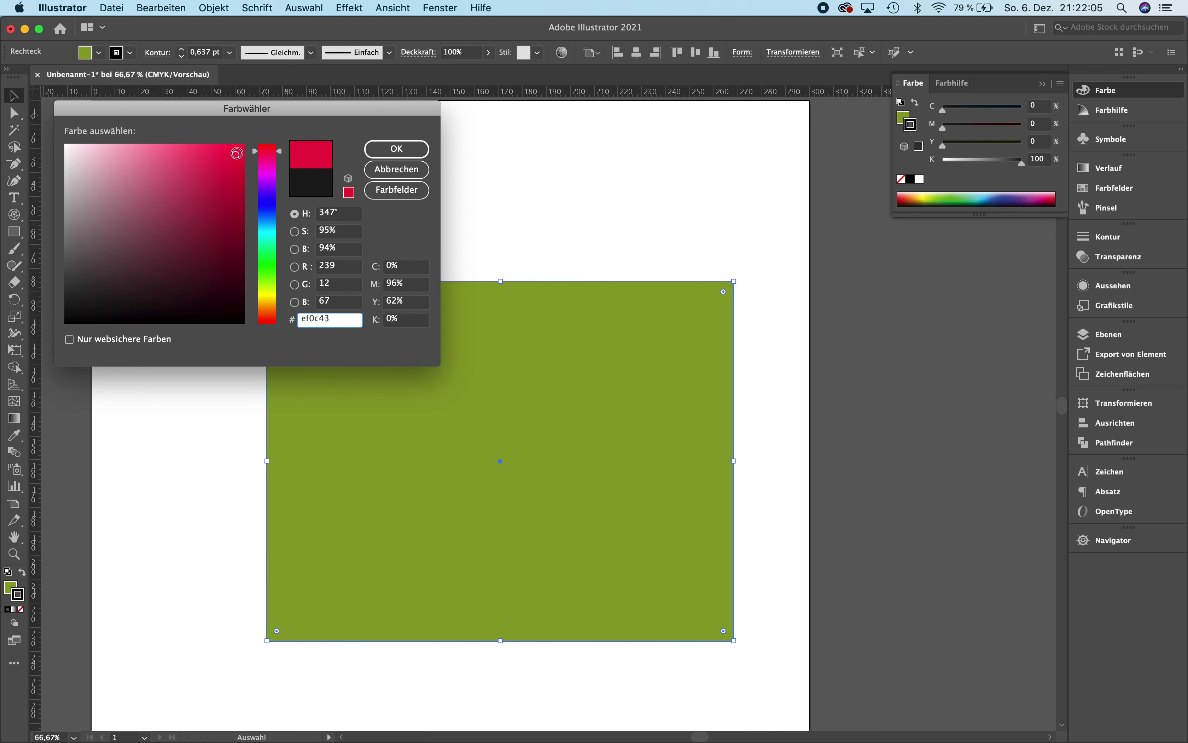
pyautogui.click(397, 149)
pyautogui.click(658, 182)
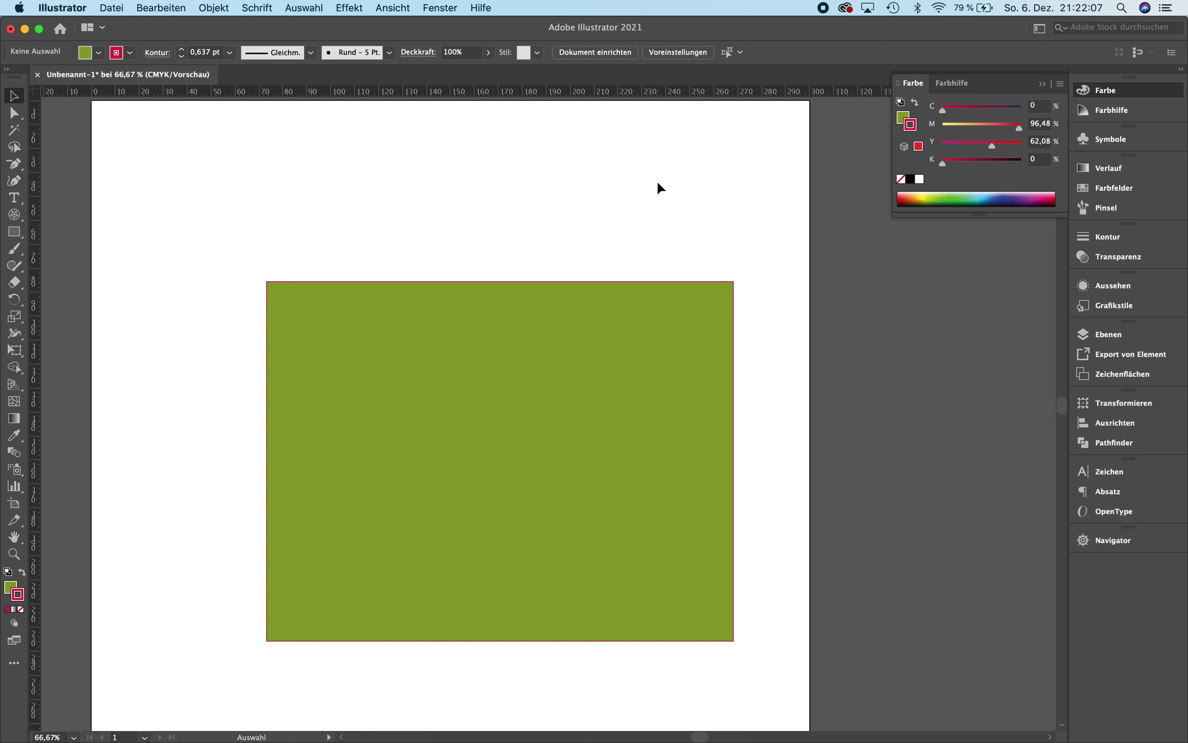
pyautogui.click(659, 303)
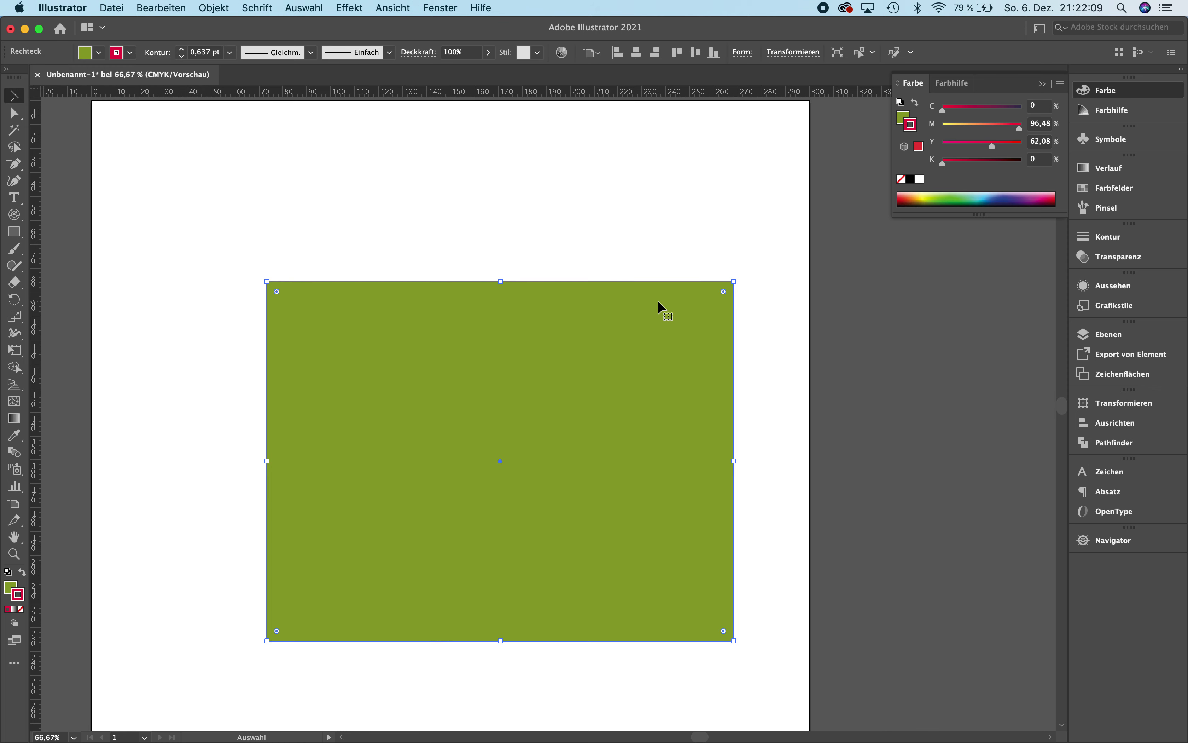
pyautogui.press('super+plus')
pyautogui.press('super+plus')
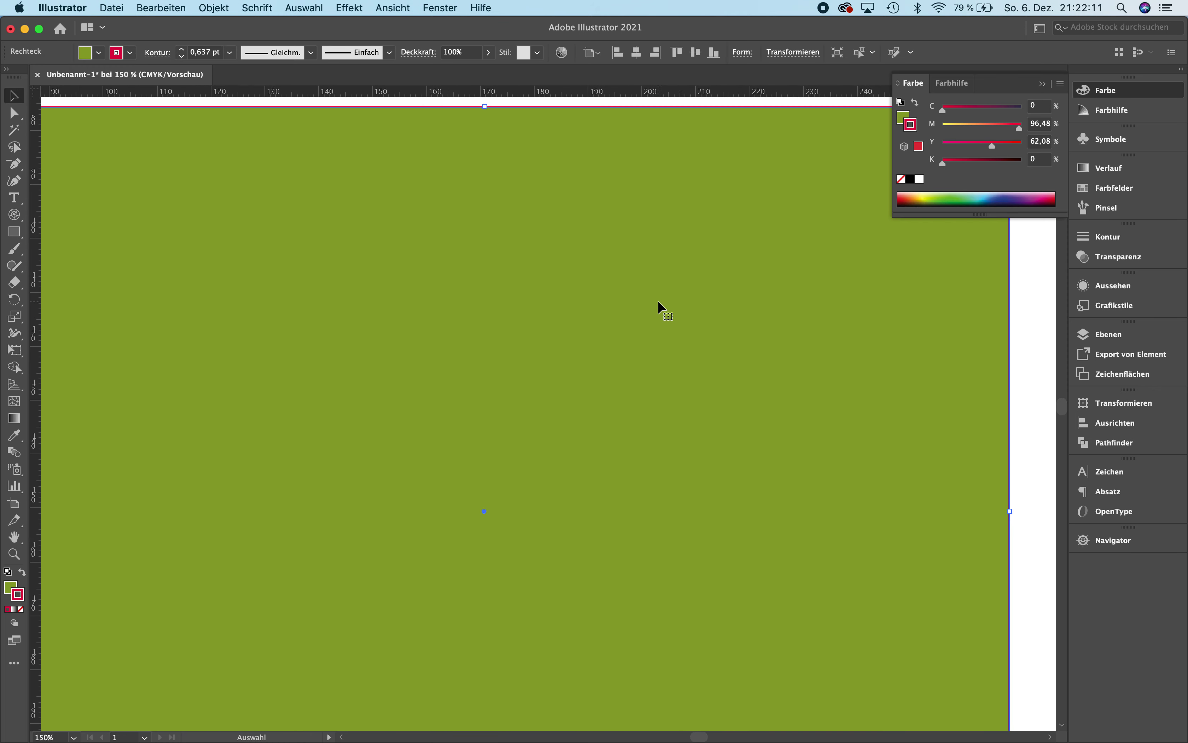
pyautogui.click(883, 293)
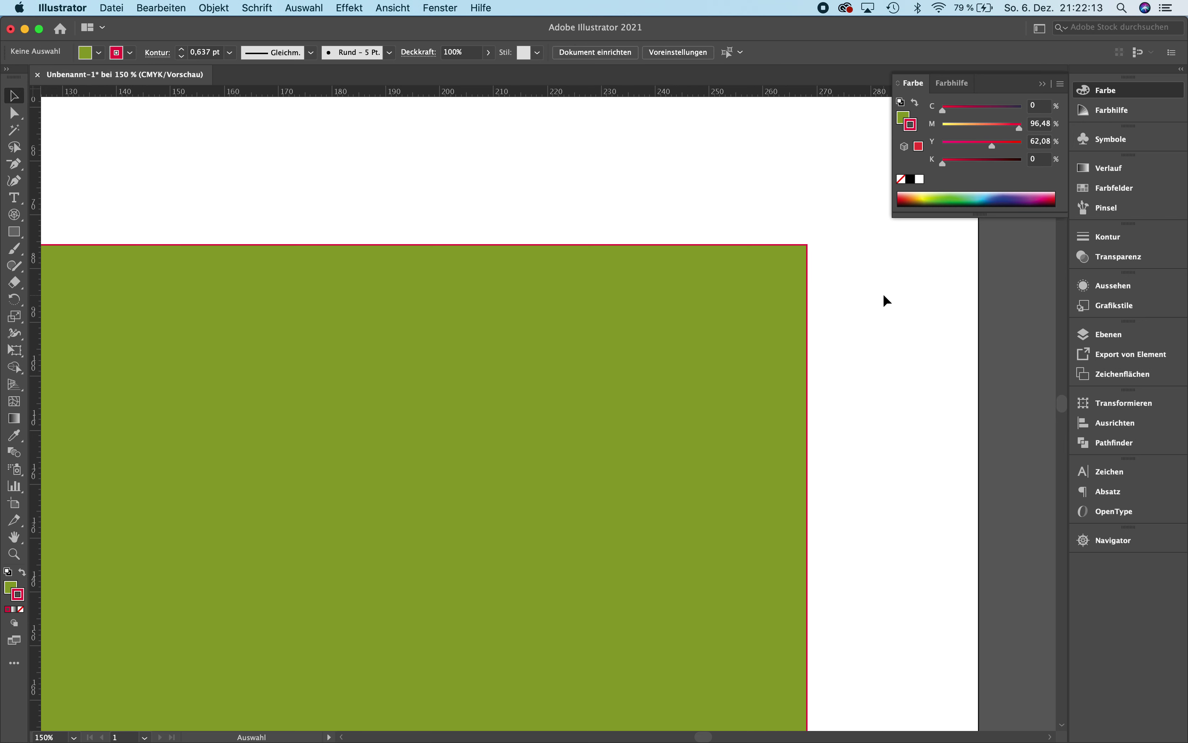
pyautogui.click(768, 298)
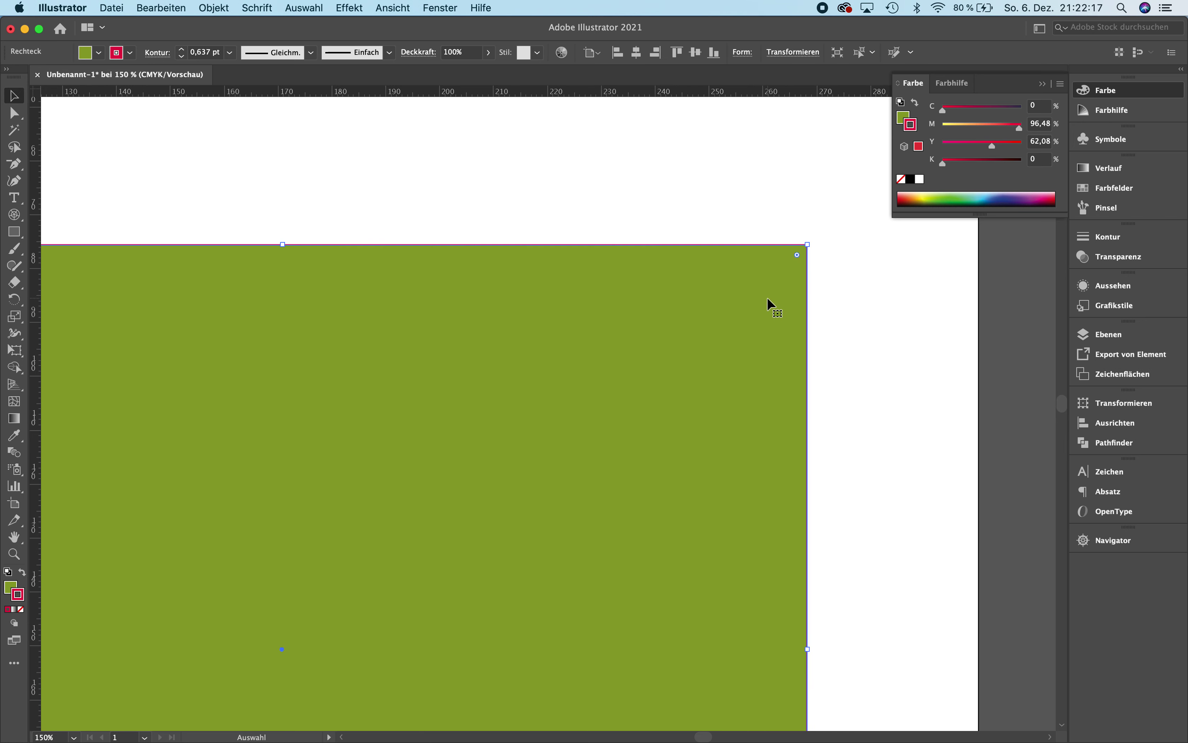
pyautogui.press('super+minus')
pyautogui.press('super+minus')
pyautogui.press('super+minus')
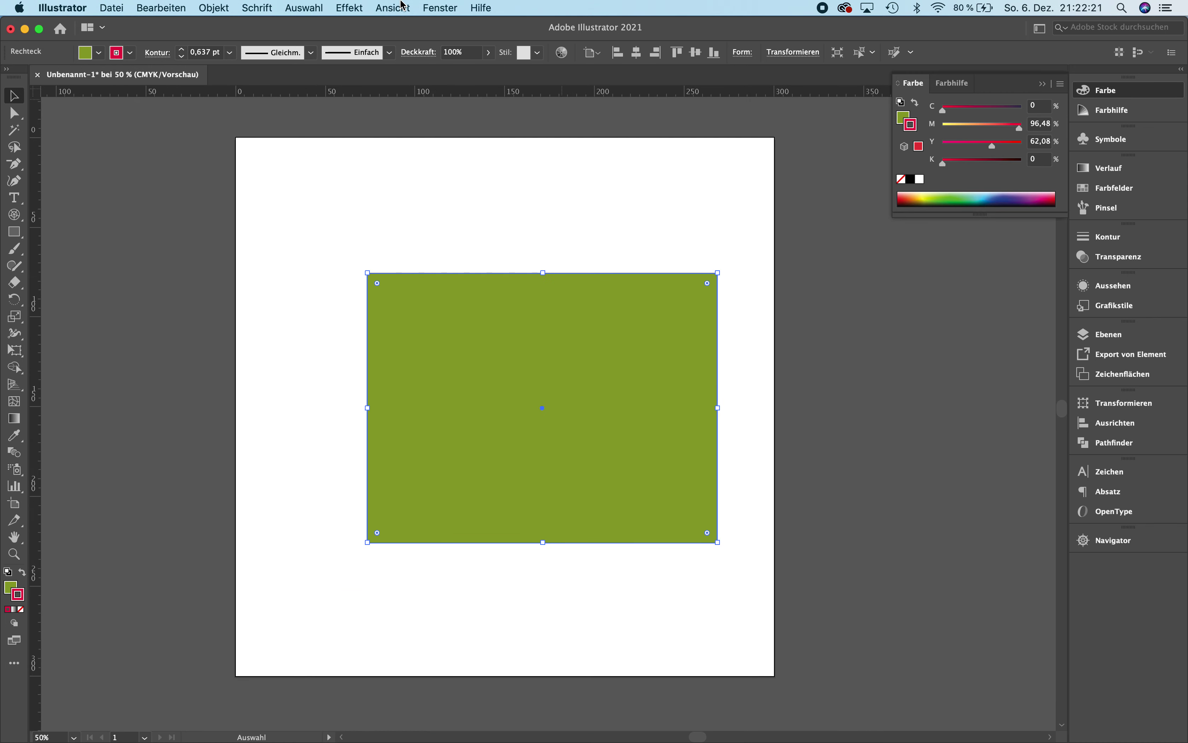
pyautogui.click(438, 6)
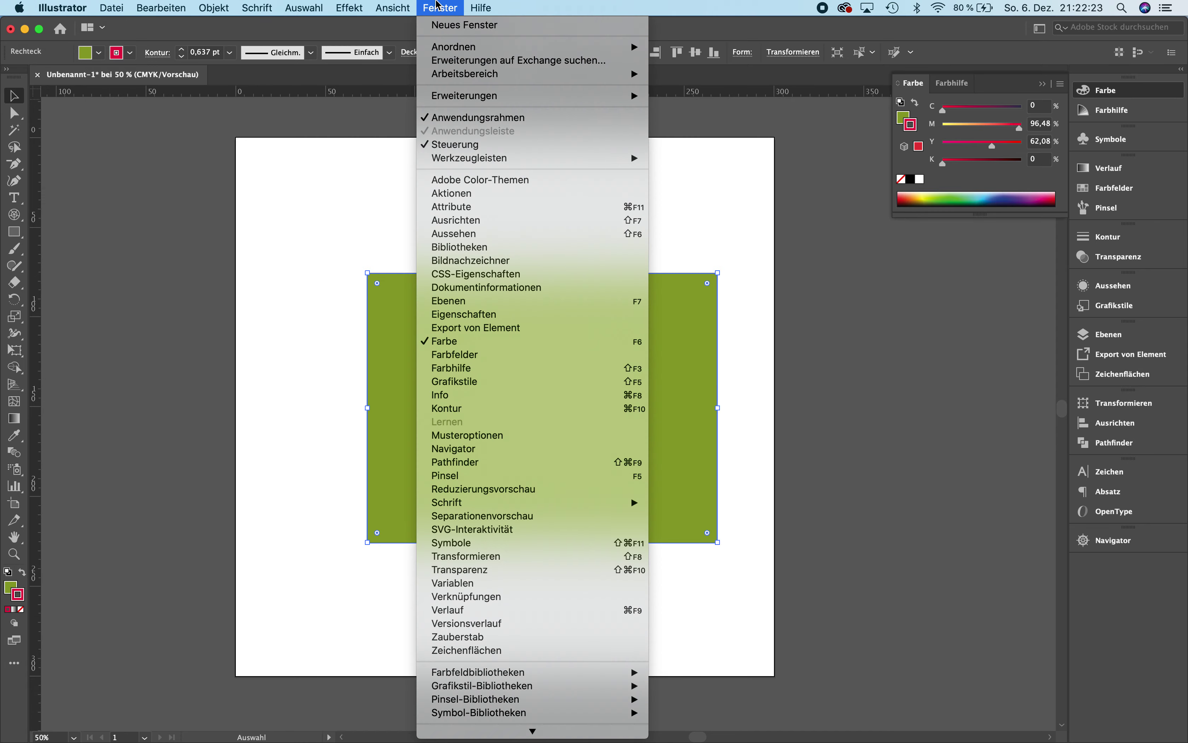
# - Raise the red border's Stärke step by step in the Kontur panel, zooming to 100%
pyautogui.click(456, 409)
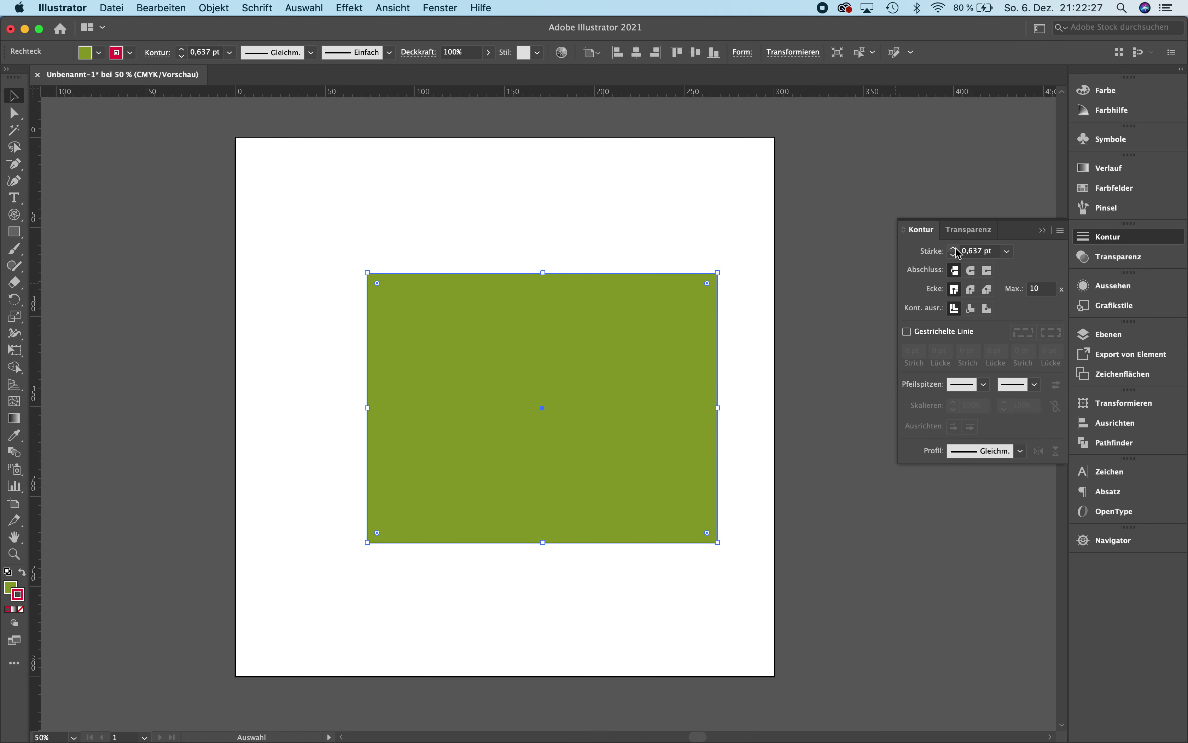
pyautogui.click(954, 249)
pyautogui.click(954, 249)
pyautogui.click(954, 248)
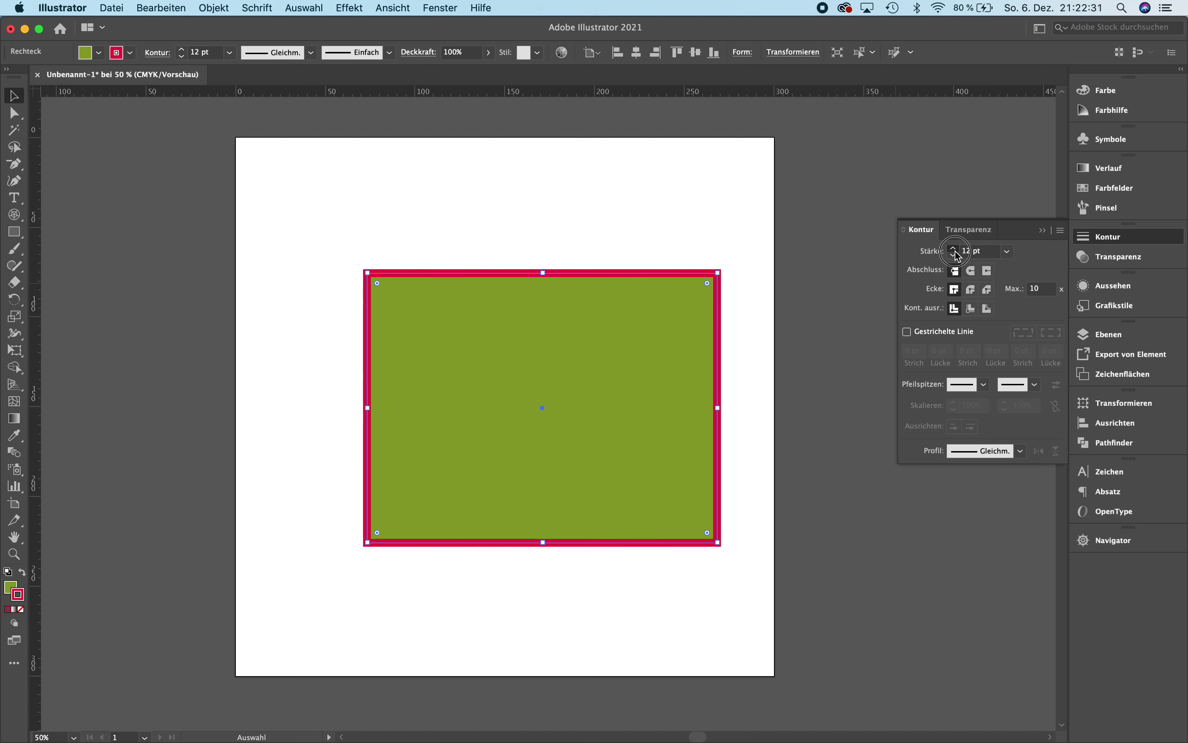
pyautogui.press('super+plus')
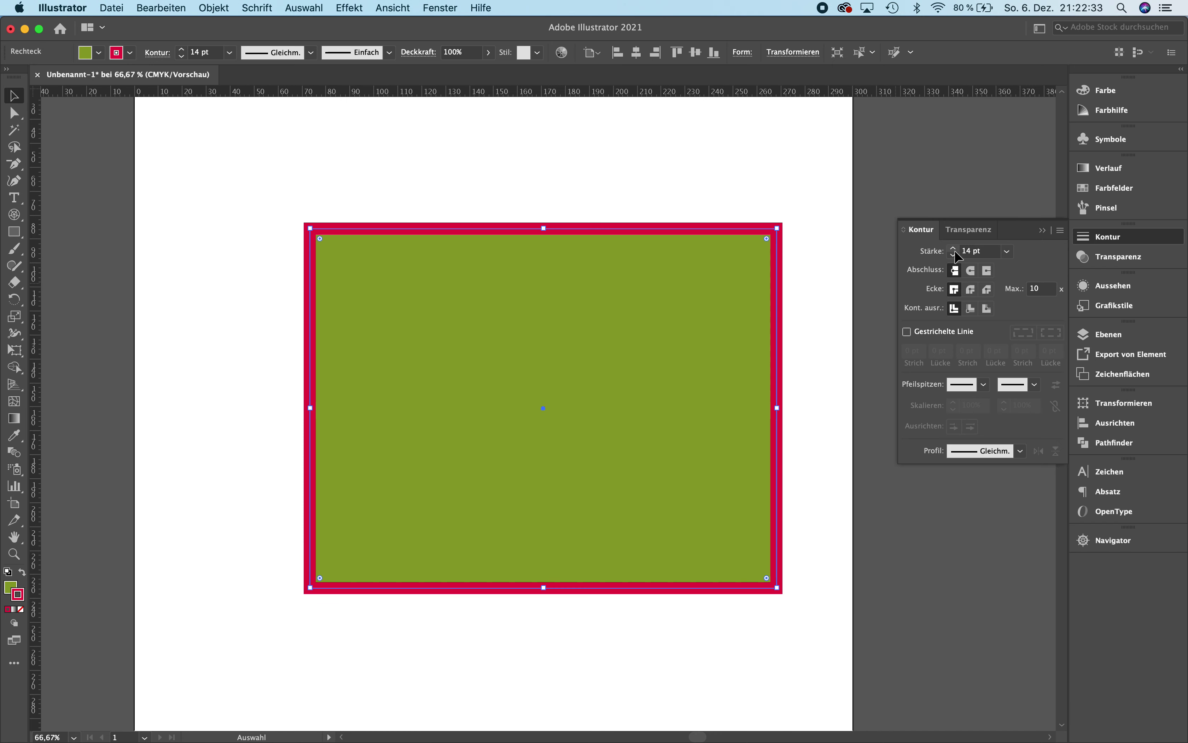
pyautogui.press('super+plus')
pyautogui.hscroll(5, 797, 227)
pyautogui.scroll(3, 796, 226)
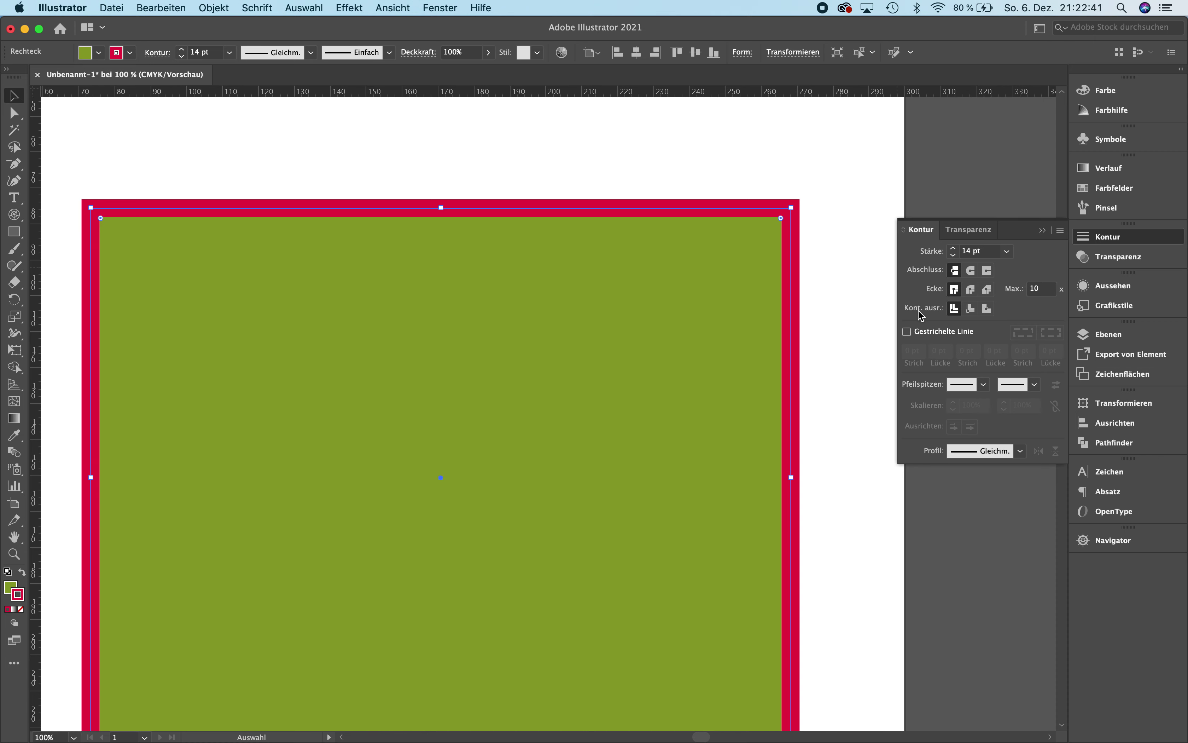
pyautogui.click(954, 247)
pyautogui.click(954, 248)
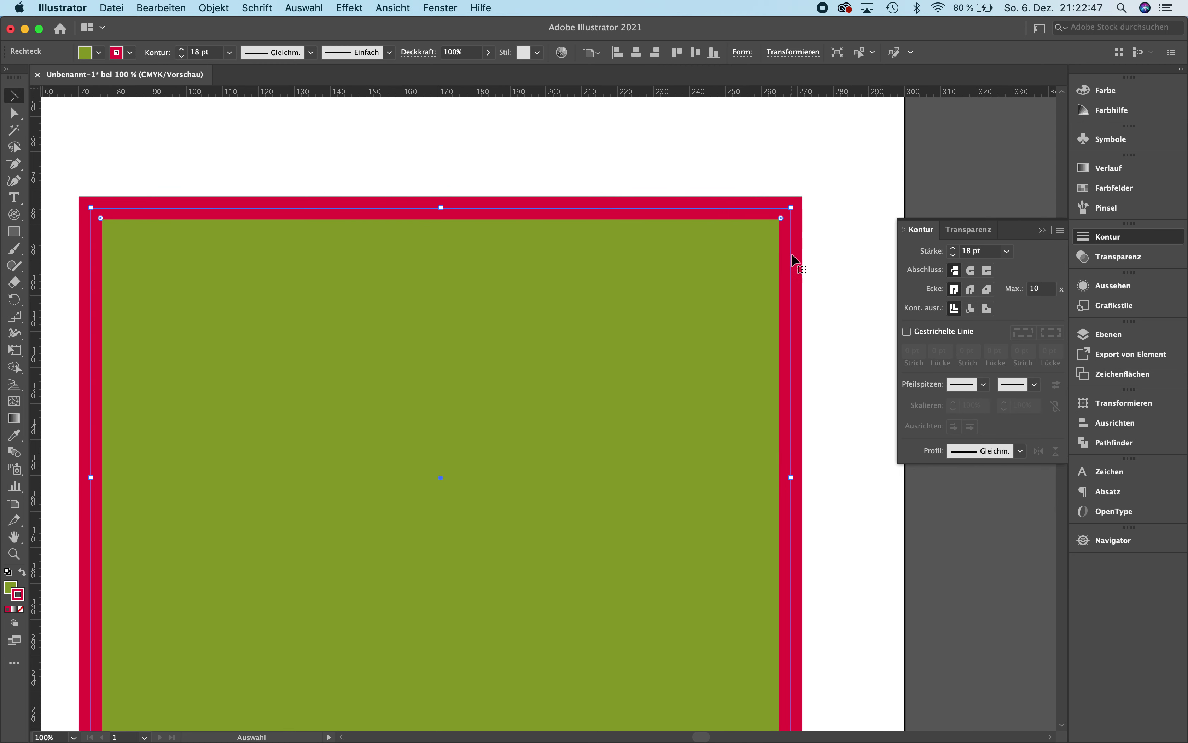
pyautogui.click(954, 249)
pyautogui.click(954, 250)
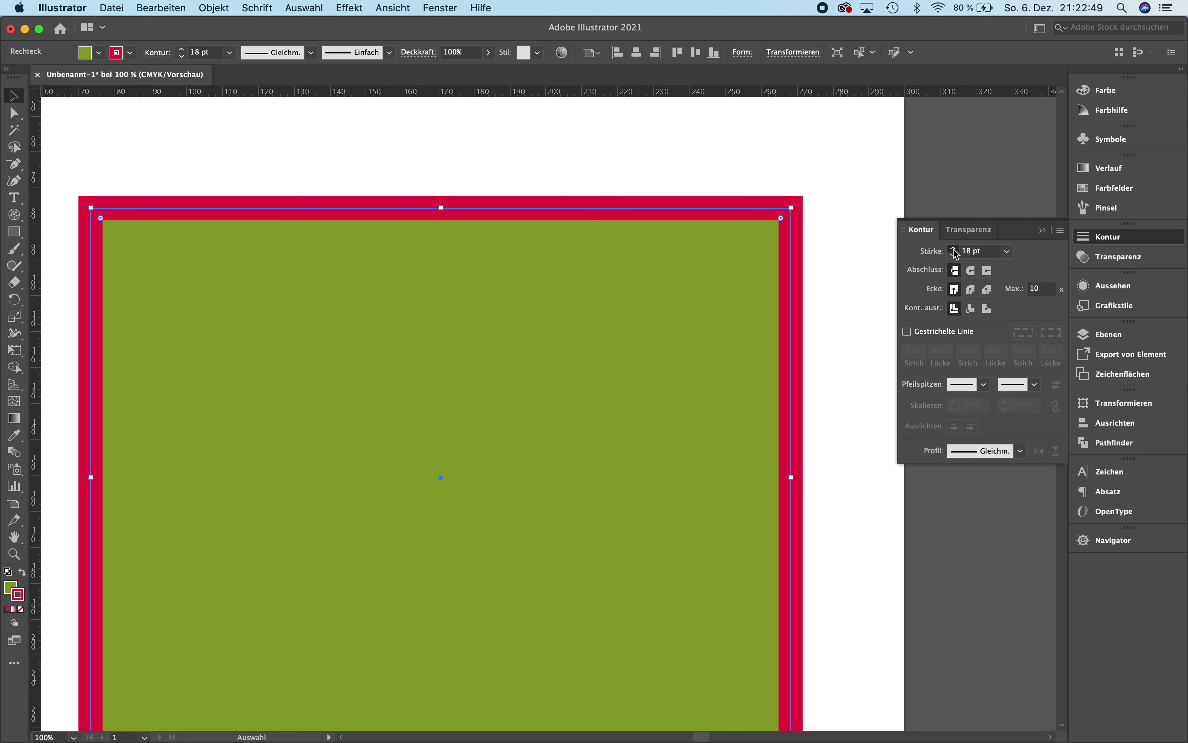
pyautogui.click(954, 249)
pyautogui.click(954, 250)
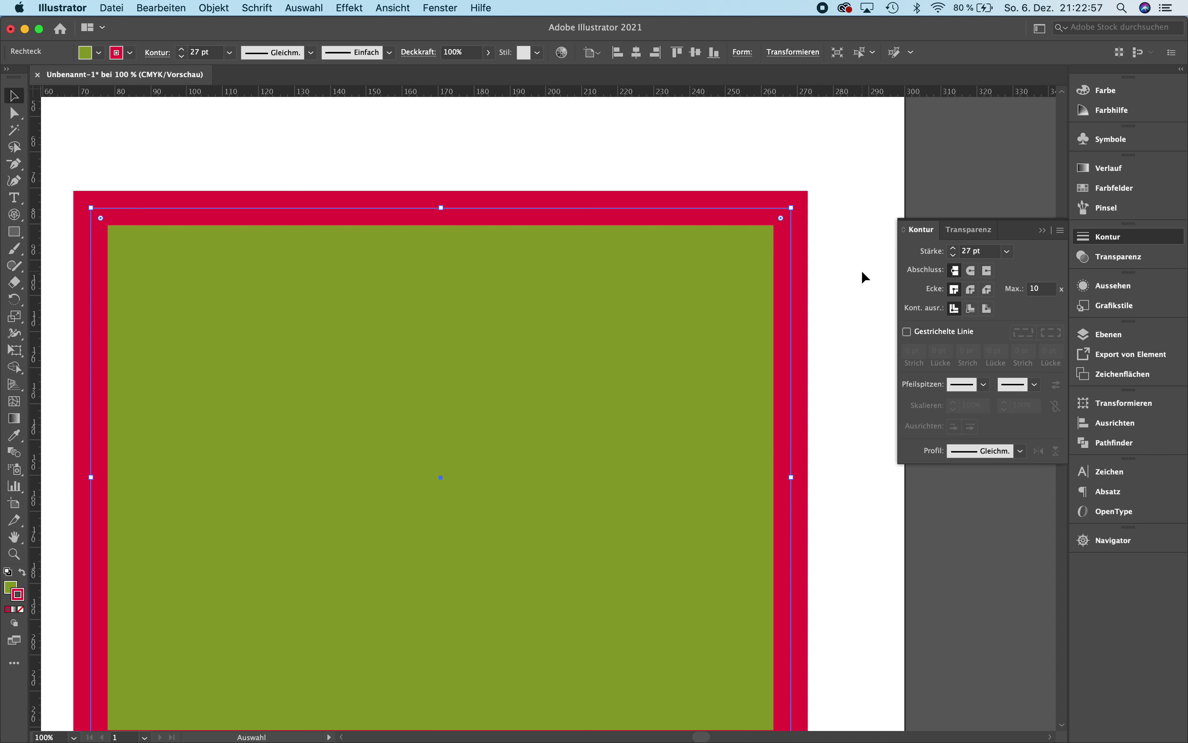
pyautogui.click(971, 308)
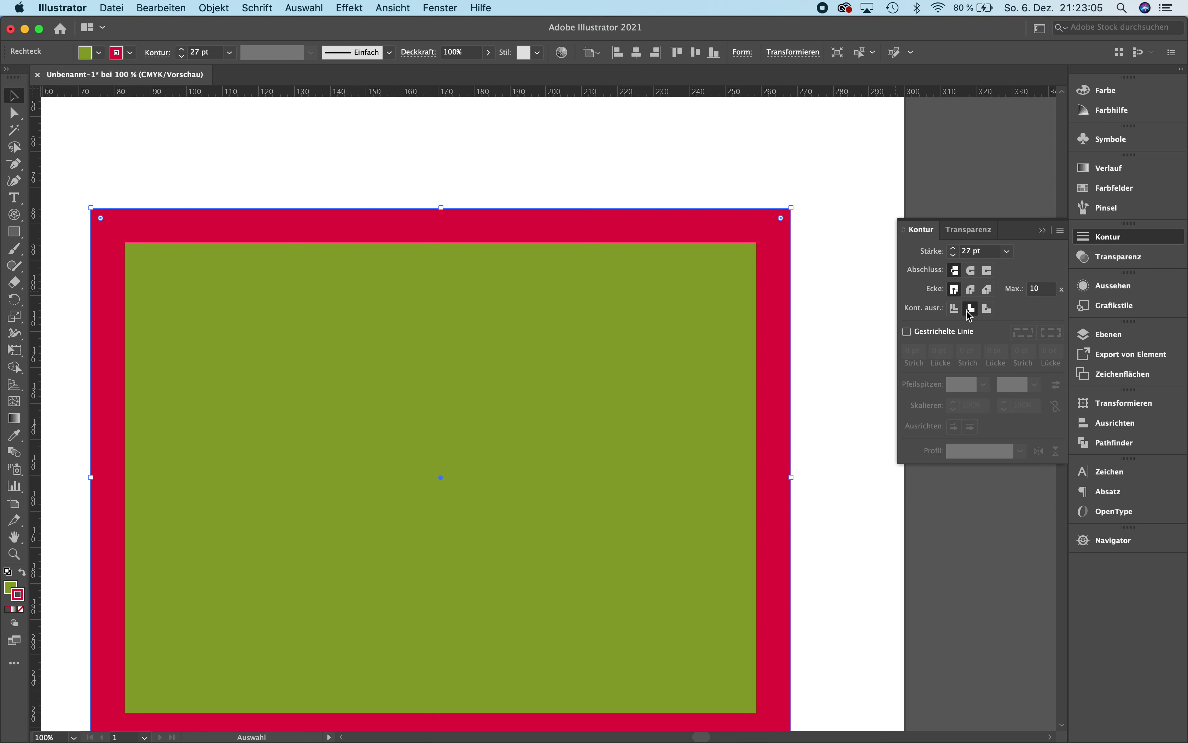
pyautogui.click(986, 310)
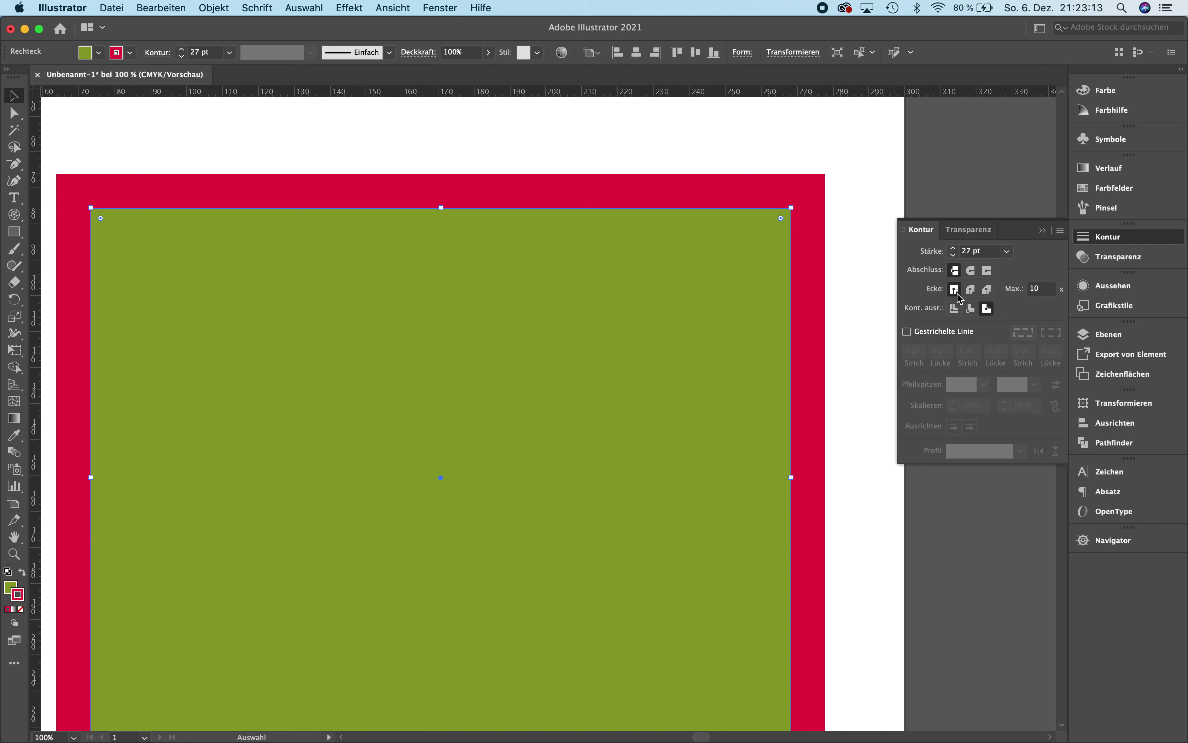
pyautogui.click(956, 307)
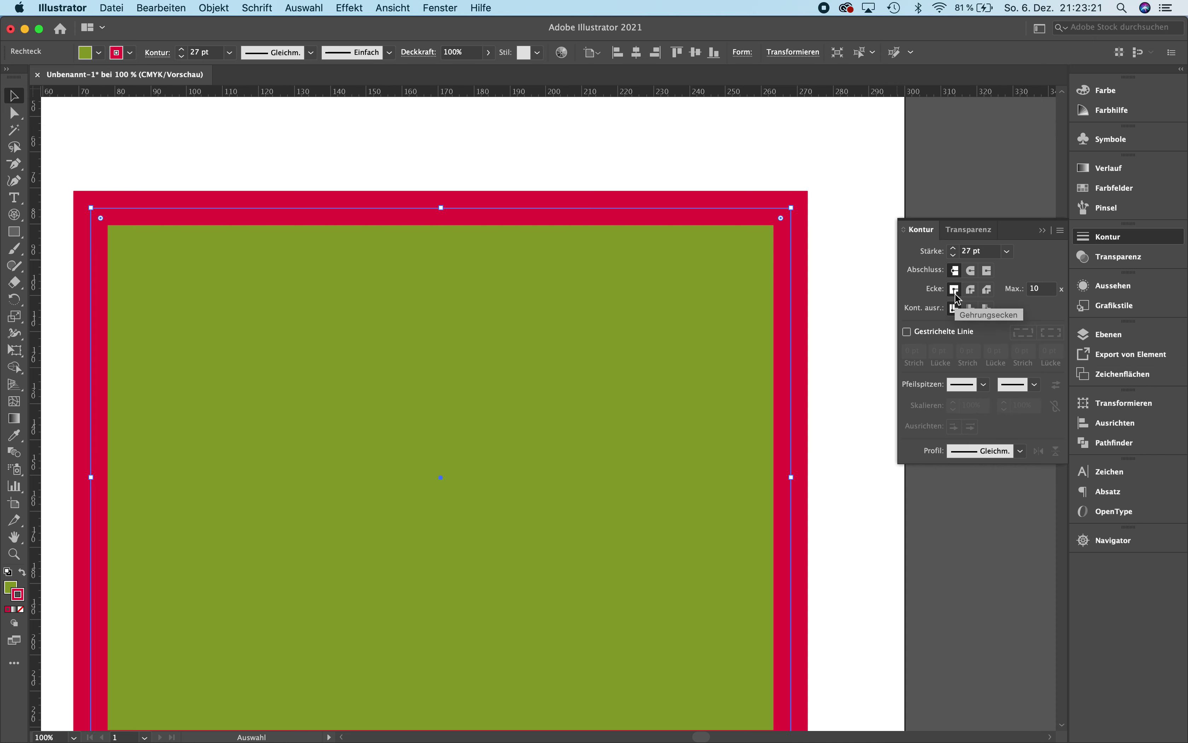
pyautogui.click(971, 291)
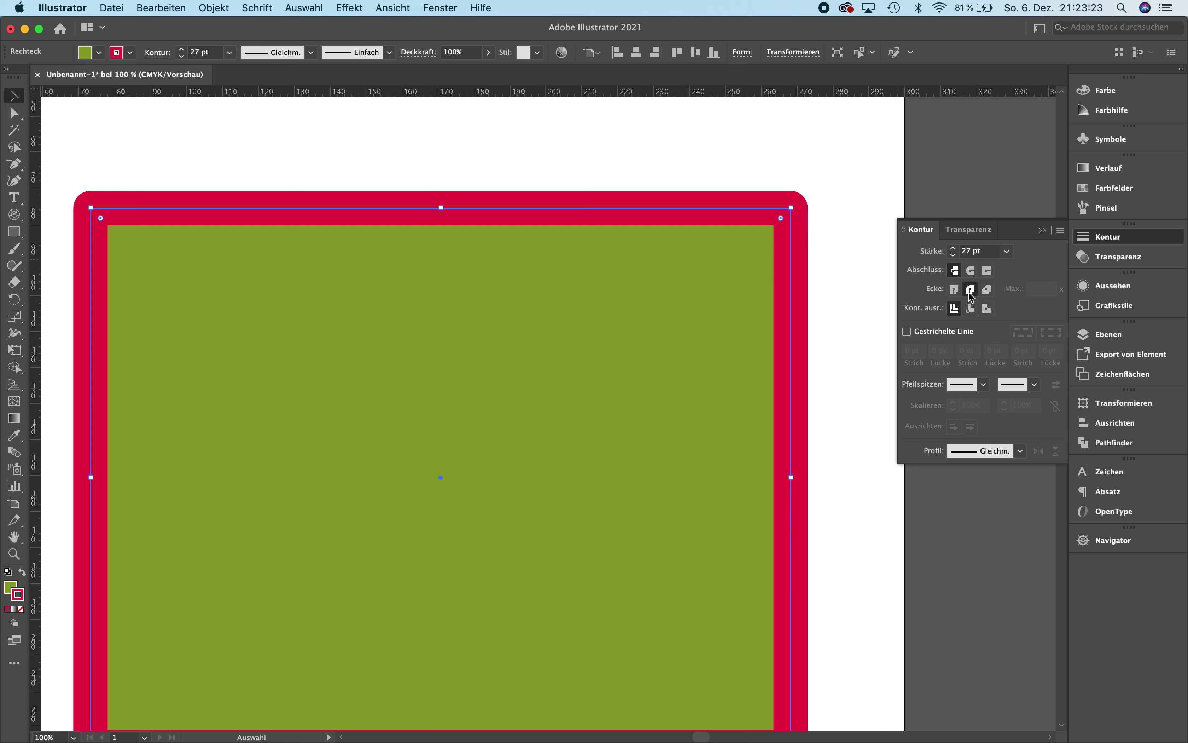
pyautogui.click(986, 291)
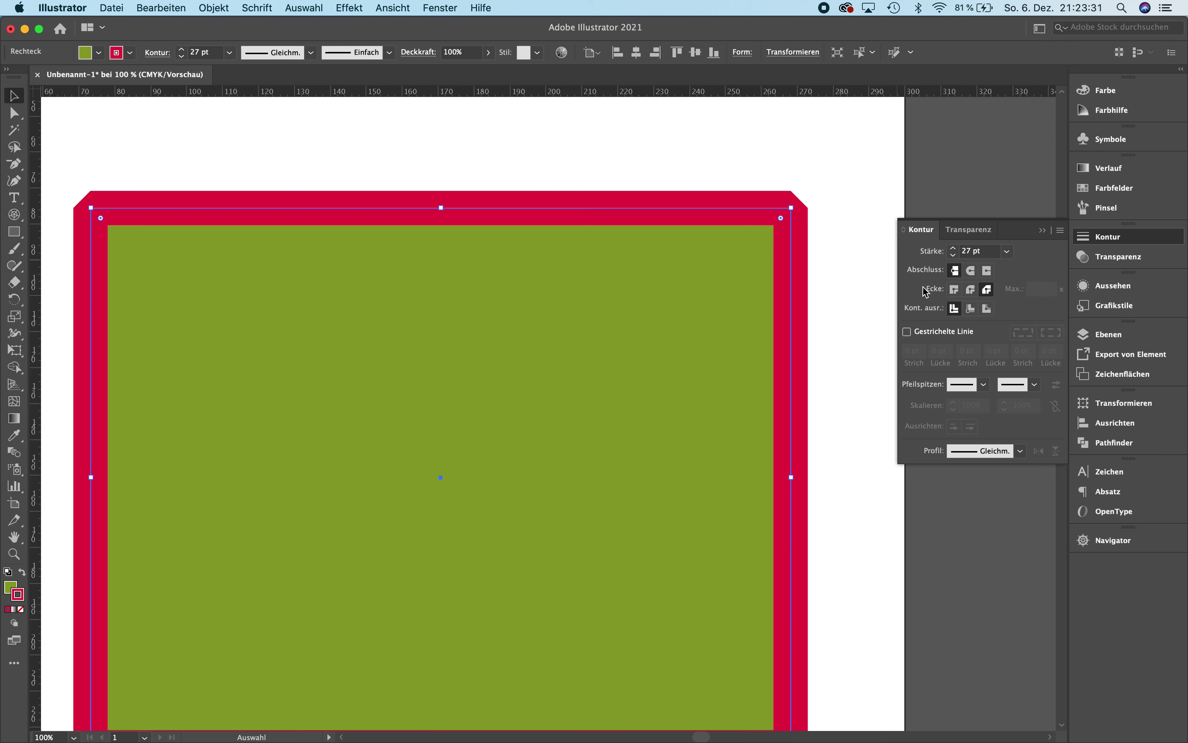
pyautogui.click(955, 290)
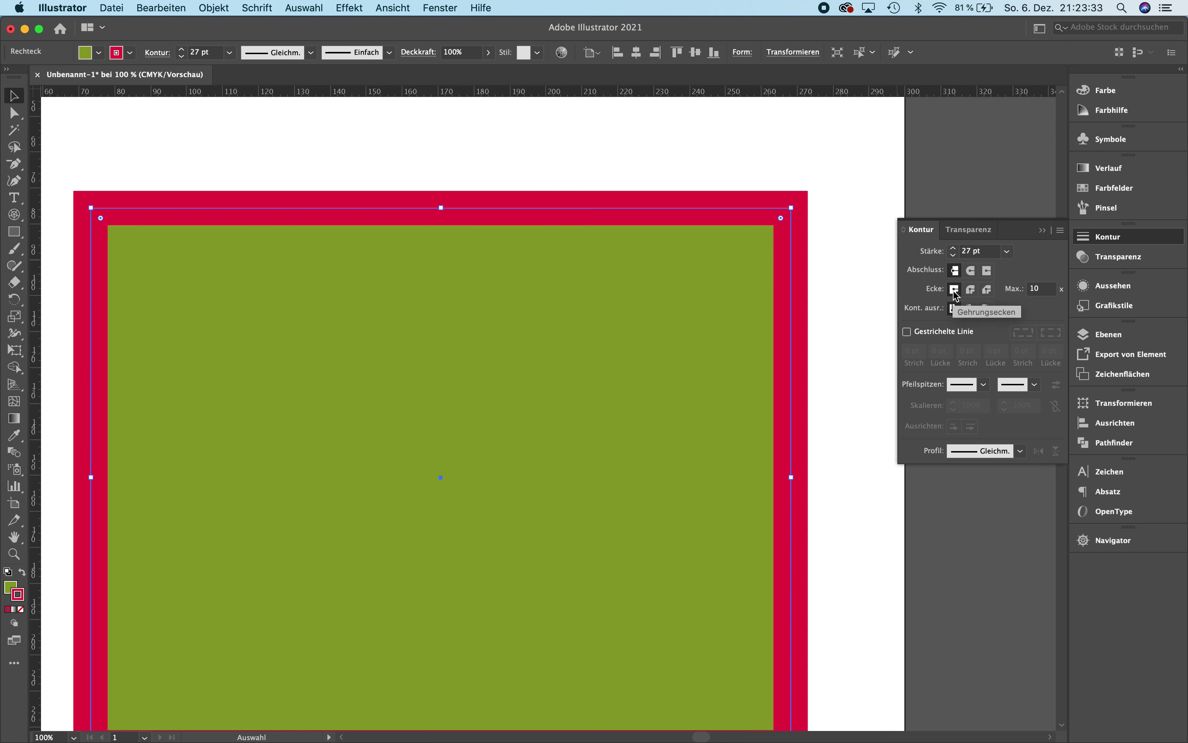
pyautogui.click(937, 334)
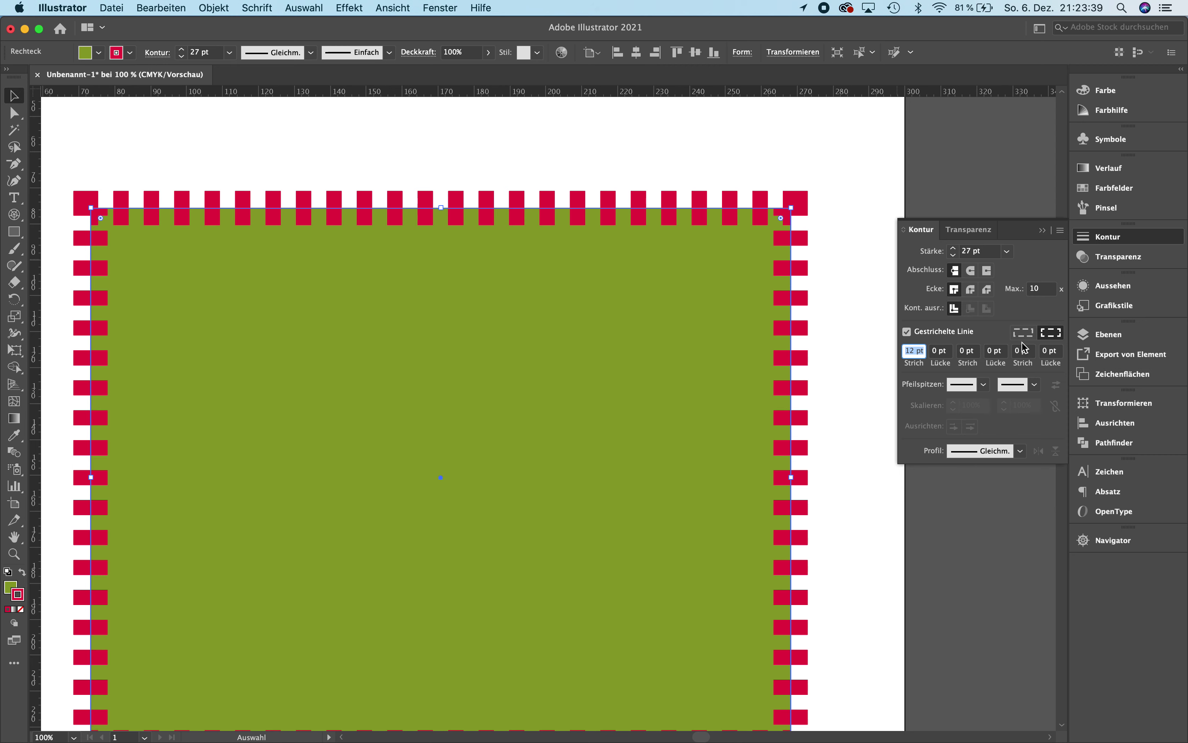
pyautogui.click(907, 332)
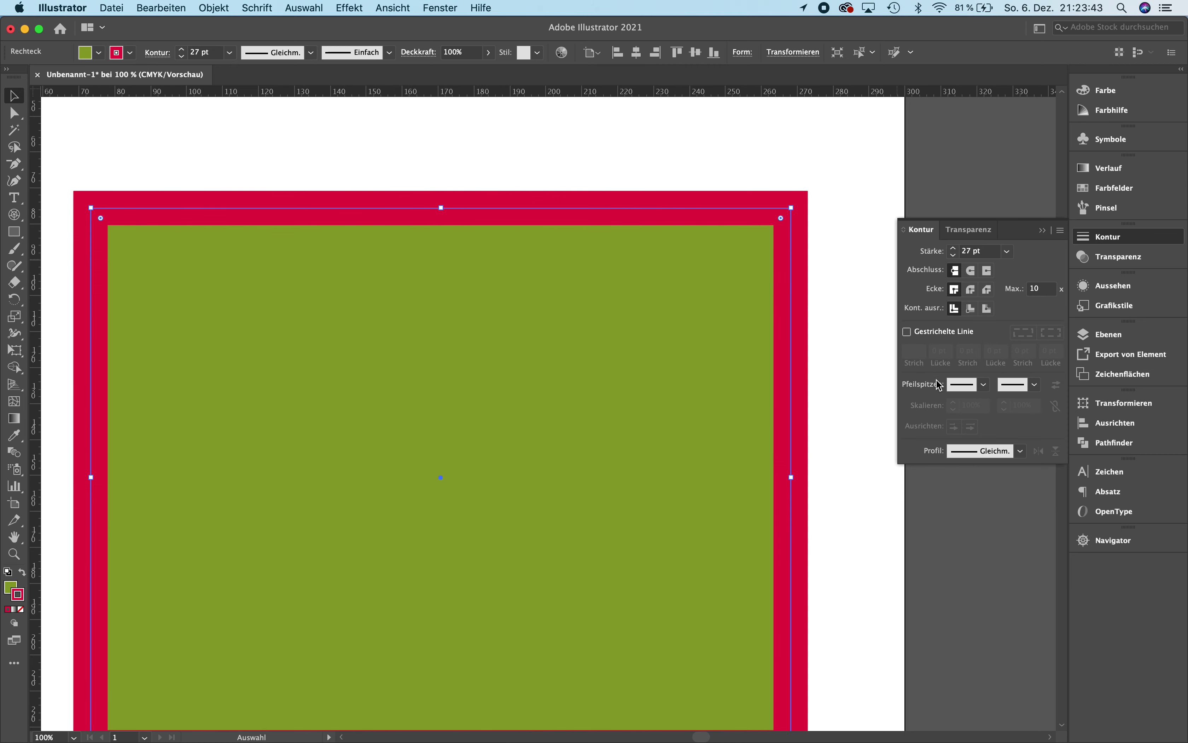
pyautogui.press('super+minus')
pyautogui.press('super+minus')
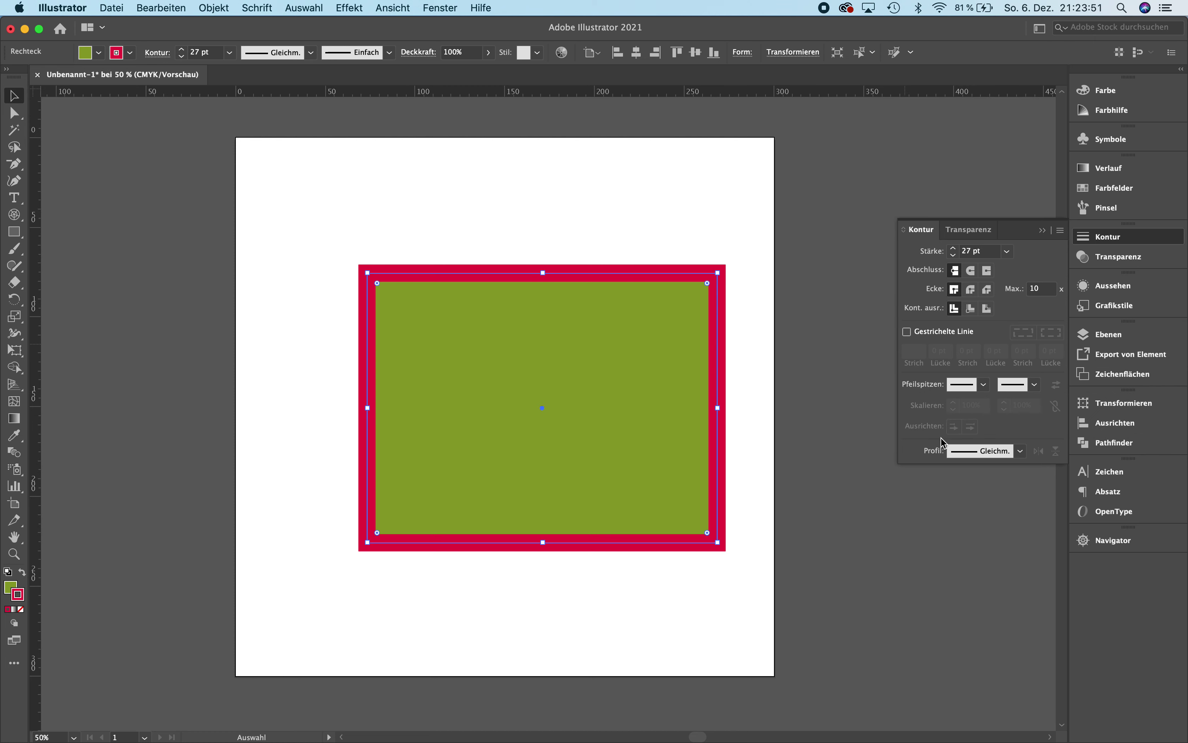
pyautogui.click(744, 328)
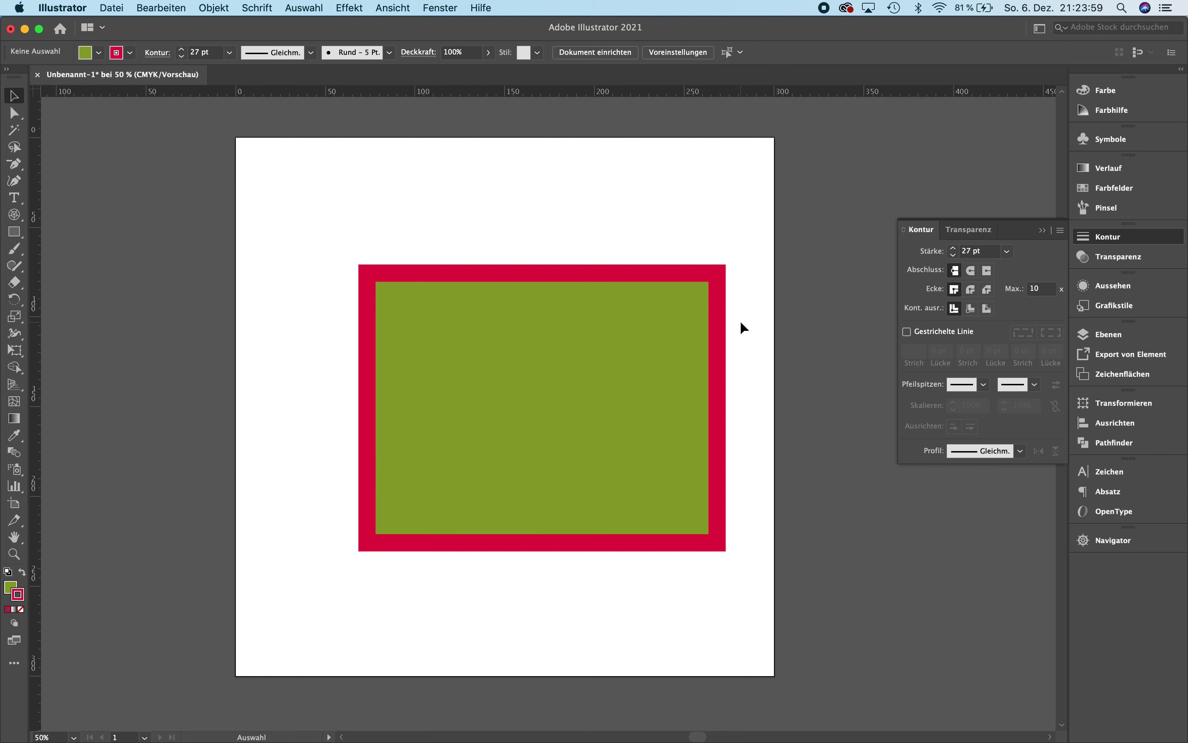
pyautogui.click(678, 365)
# - Delete the rectangle and switch to the Paintbrush tool
pyautogui.press('Delete')
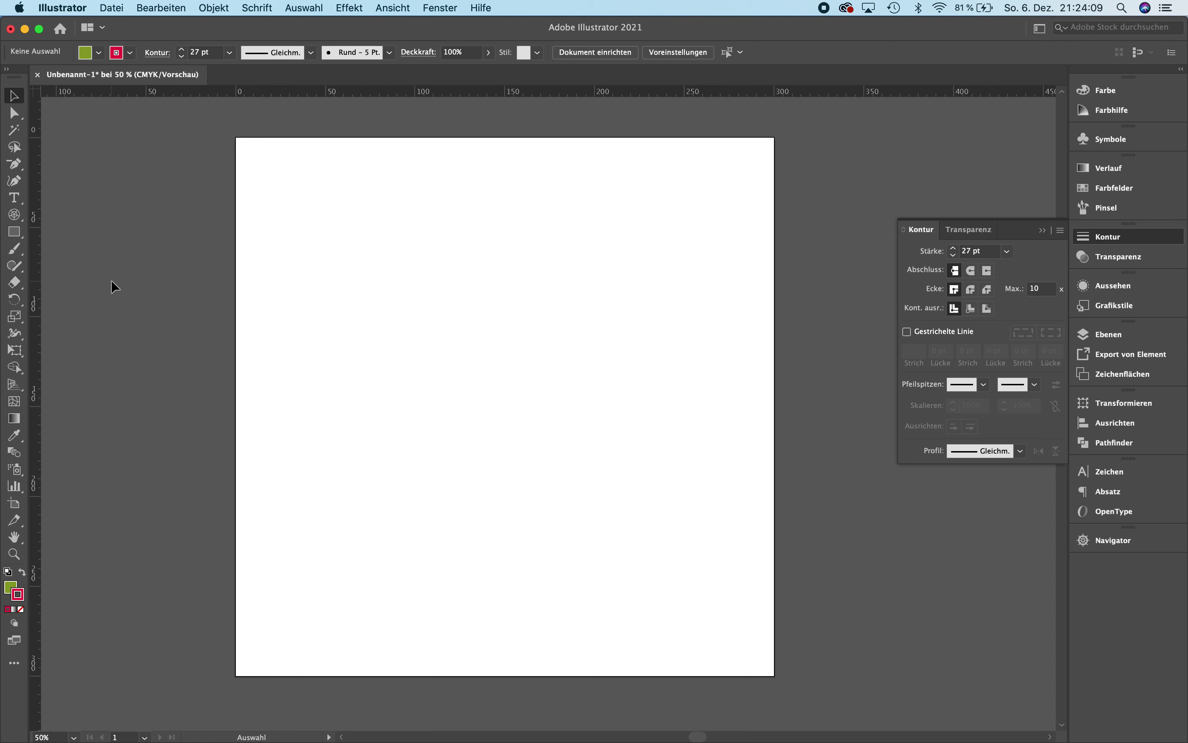
pyautogui.click(21, 269)
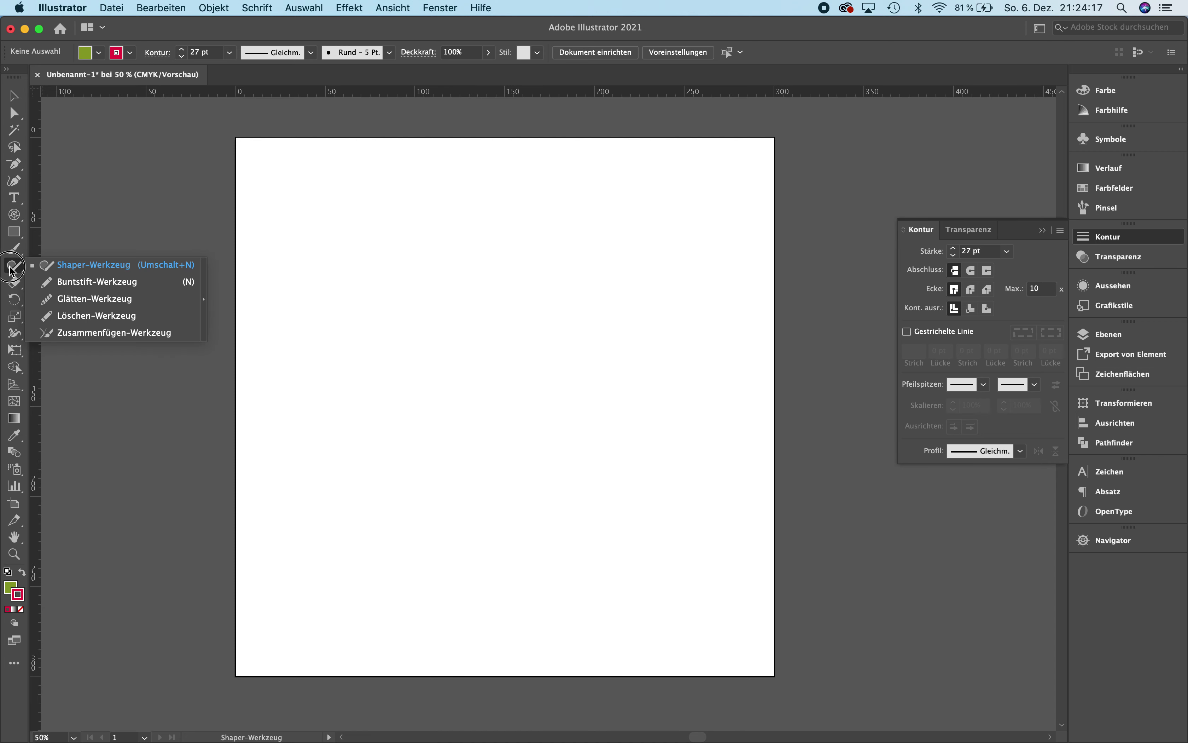
pyautogui.click(16, 249)
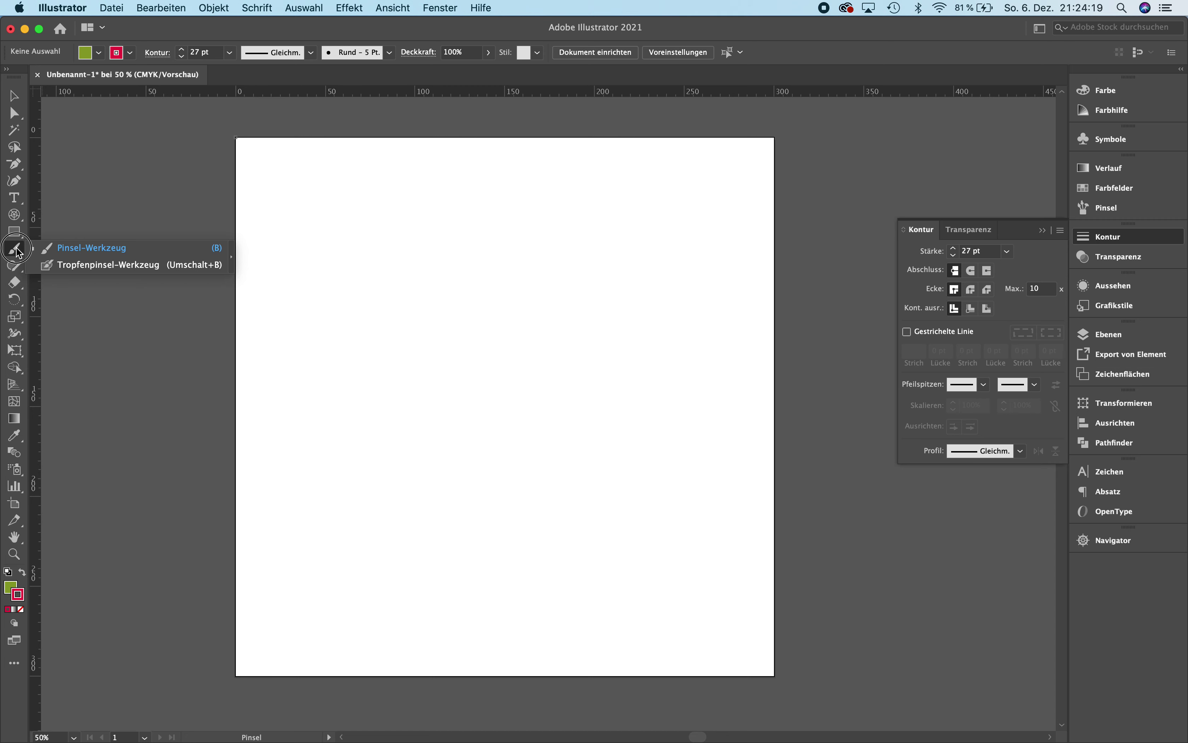
pyautogui.moveTo(15, 249); pyautogui.dragTo(70, 246)
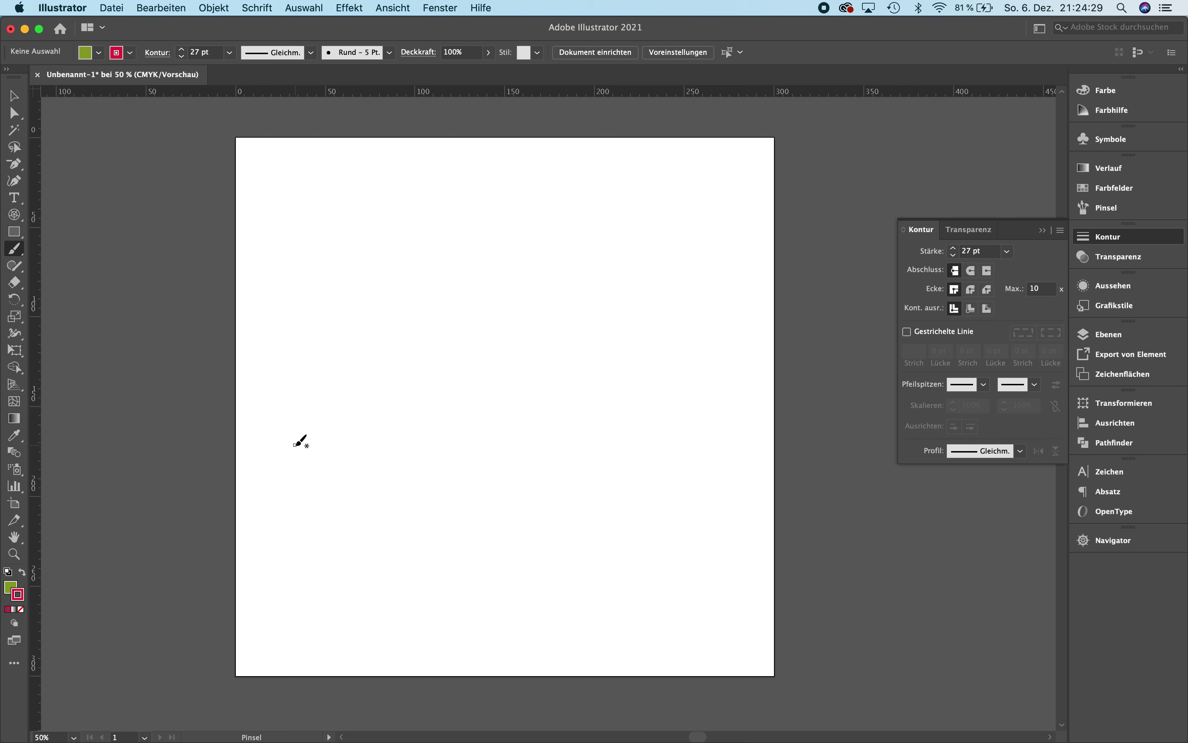
# - Paint a test squiggle across the artboard, then select all and delete it
pyautogui.moveTo(295, 445)
pyautogui.mouseDown()
pyautogui.moveTo(461, 200)
pyautogui.moveTo(411, 332)
pyautogui.moveTo(432, 348)
pyautogui.moveTo(445, 393)
pyautogui.moveTo(544, 336)
pyautogui.moveTo(650, 352)
pyautogui.moveTo(335, 517)
pyautogui.moveTo(490, 504)
pyautogui.moveTo(547, 594)
pyautogui.mouseUp()
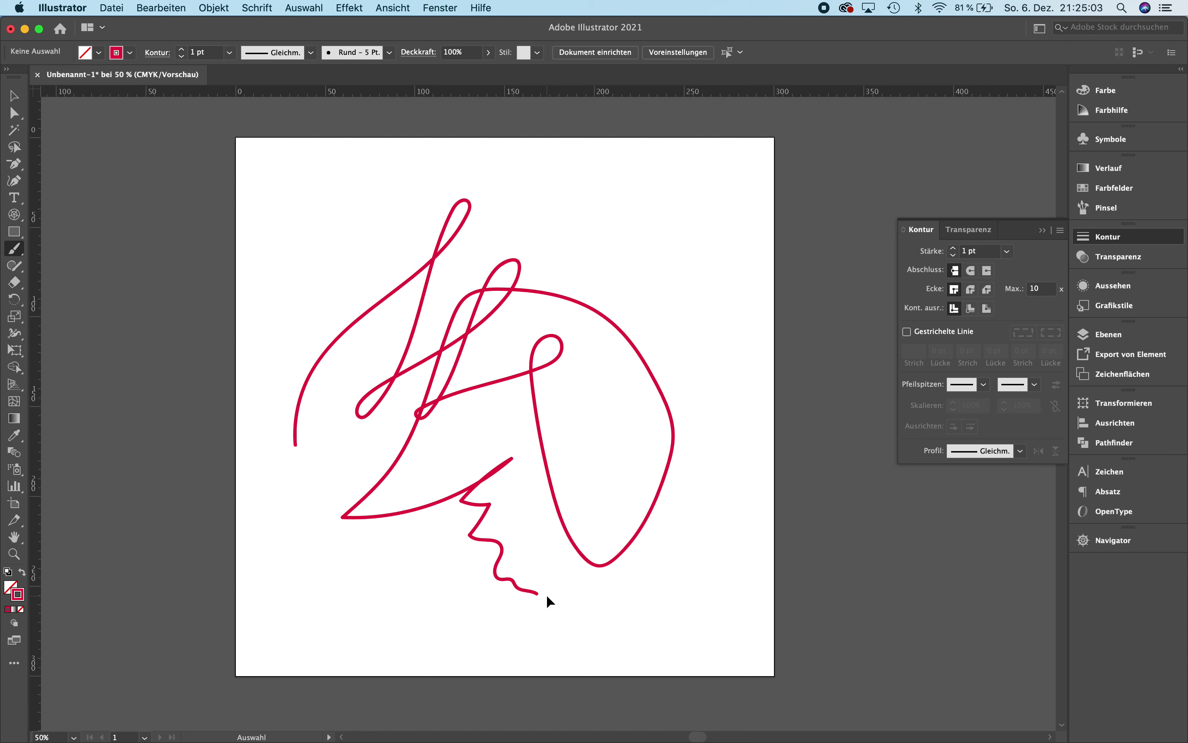
pyautogui.press('super+a')
pyautogui.press('Delete')
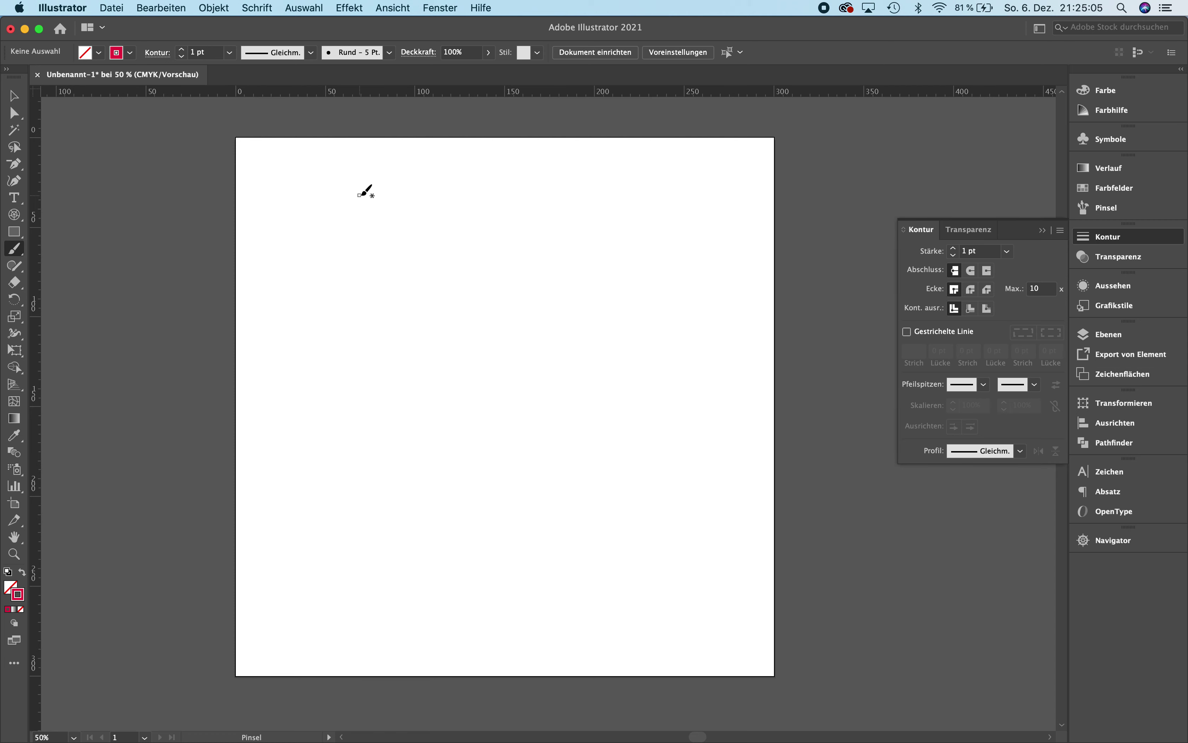
pyautogui.moveTo(359, 303)
pyautogui.mouseDown()
pyautogui.moveTo(555, 277)
pyautogui.moveTo(559, 290)
pyautogui.mouseUp()
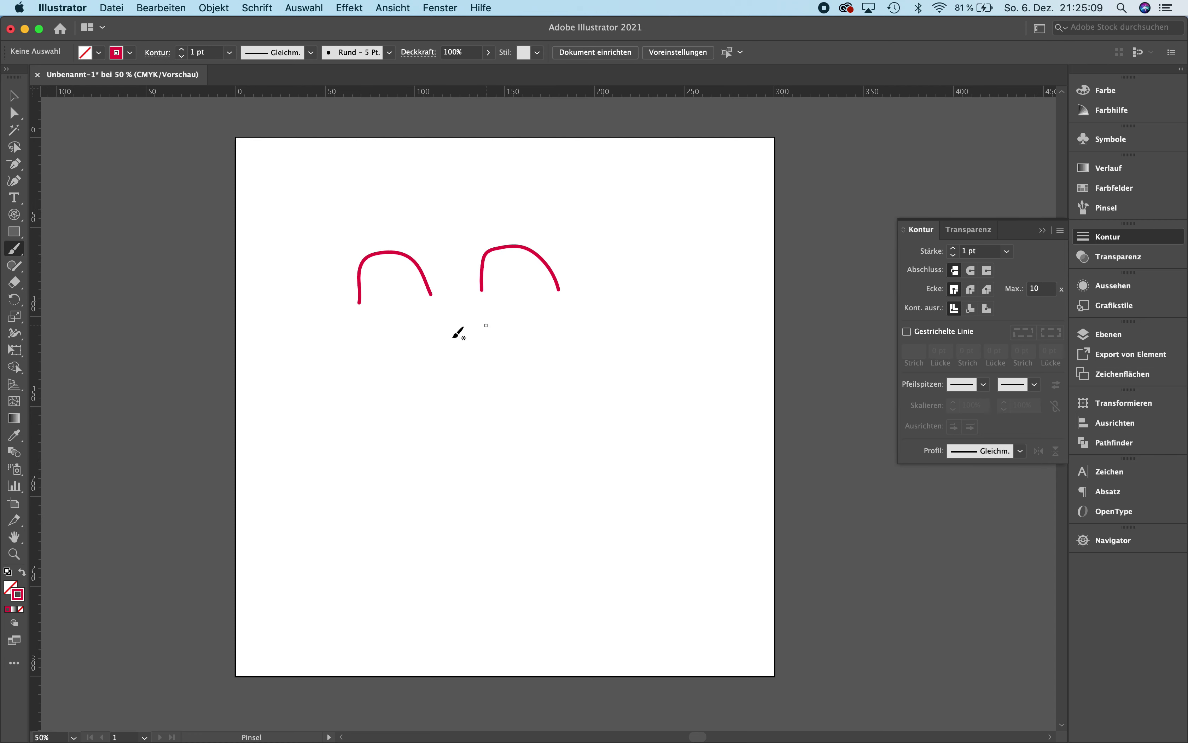
pyautogui.moveTo(456, 375); pyautogui.dragTo(504, 352)
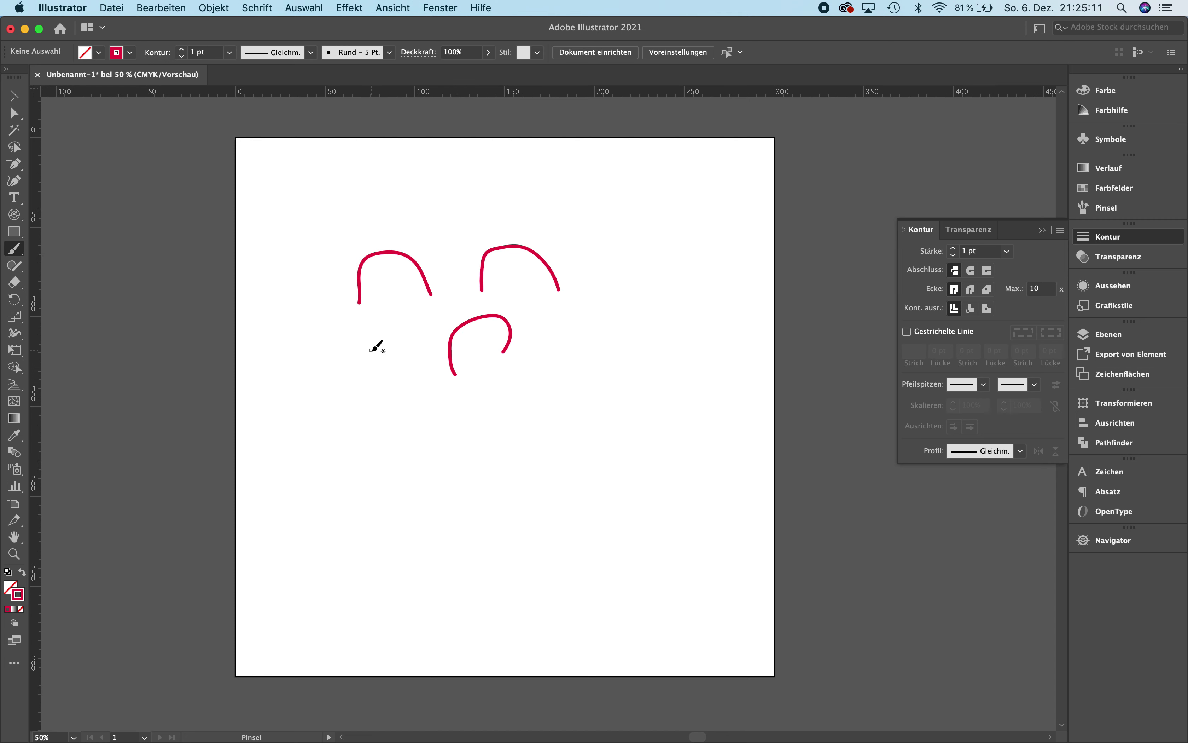
pyautogui.moveTo(371, 349); pyautogui.dragTo(589, 340)
pyautogui.moveTo(400, 415); pyautogui.dragTo(480, 441)
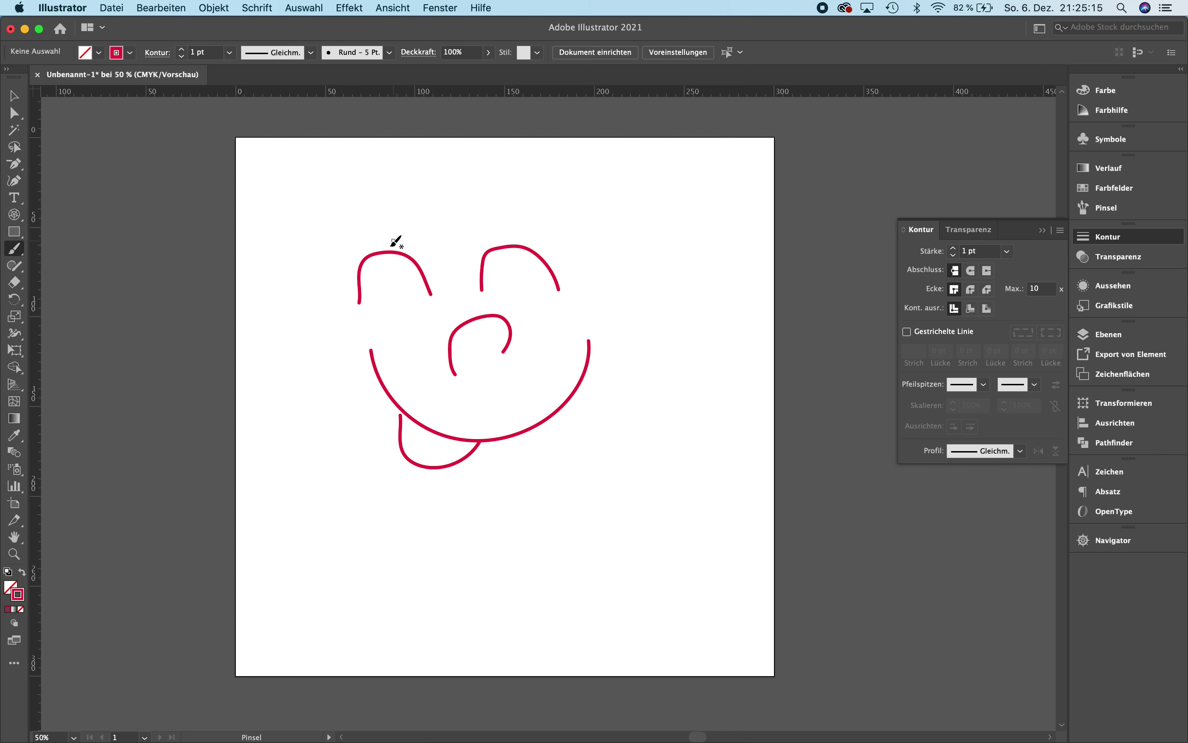
pyautogui.moveTo(359, 303)
pyautogui.mouseDown()
pyautogui.moveTo(432, 297)
pyautogui.moveTo(409, 310)
pyautogui.mouseUp()
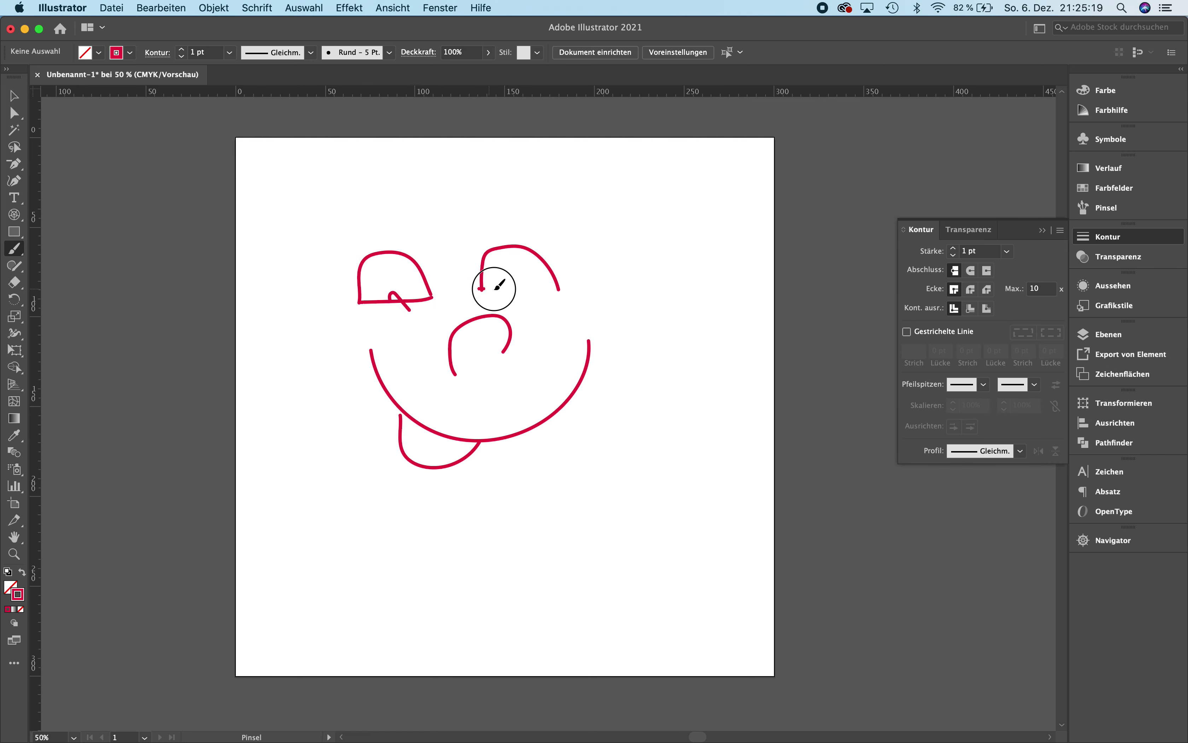
pyautogui.moveTo(479, 289)
pyautogui.mouseDown()
pyautogui.moveTo(559, 289)
pyautogui.moveTo(522, 287)
pyautogui.mouseUp()
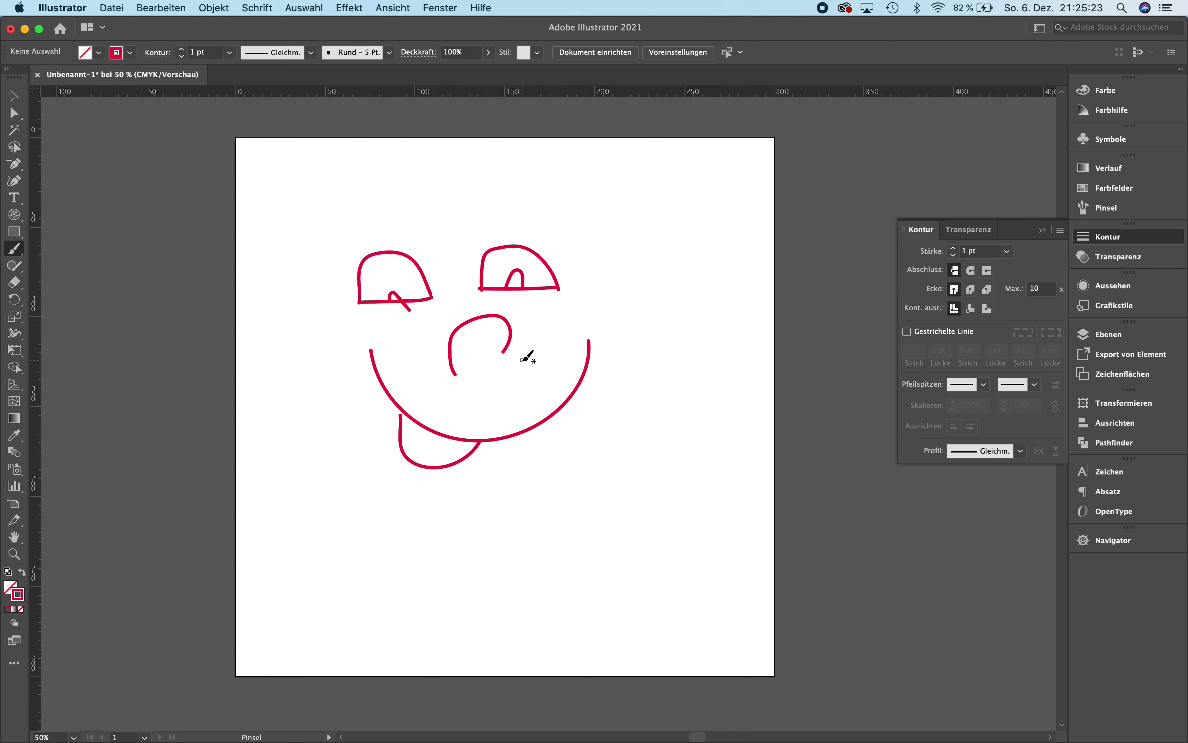
pyautogui.press('super+a')
pyautogui.press('BackSpace')
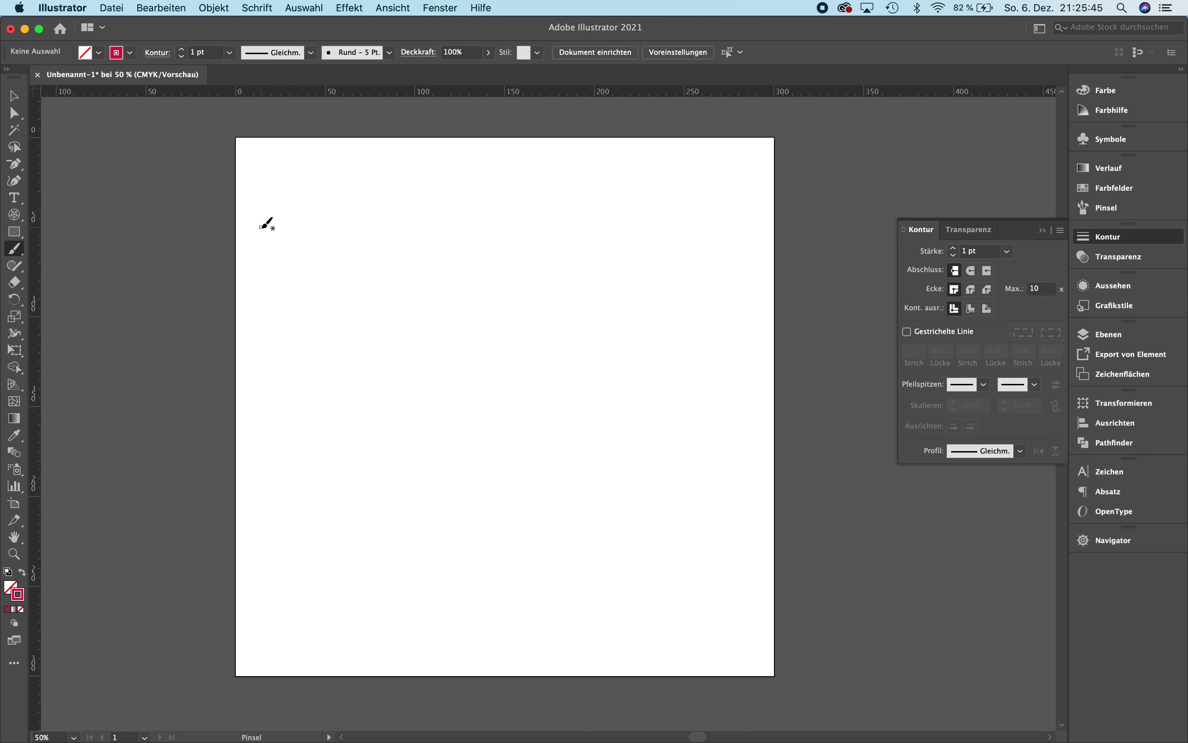
# - Draw an unfilled rectangle with a 1 pt red outline in the upper middle, then deselect it
pyautogui.click(12, 239)
pyautogui.moveTo(346, 276); pyautogui.dragTo(559, 459)
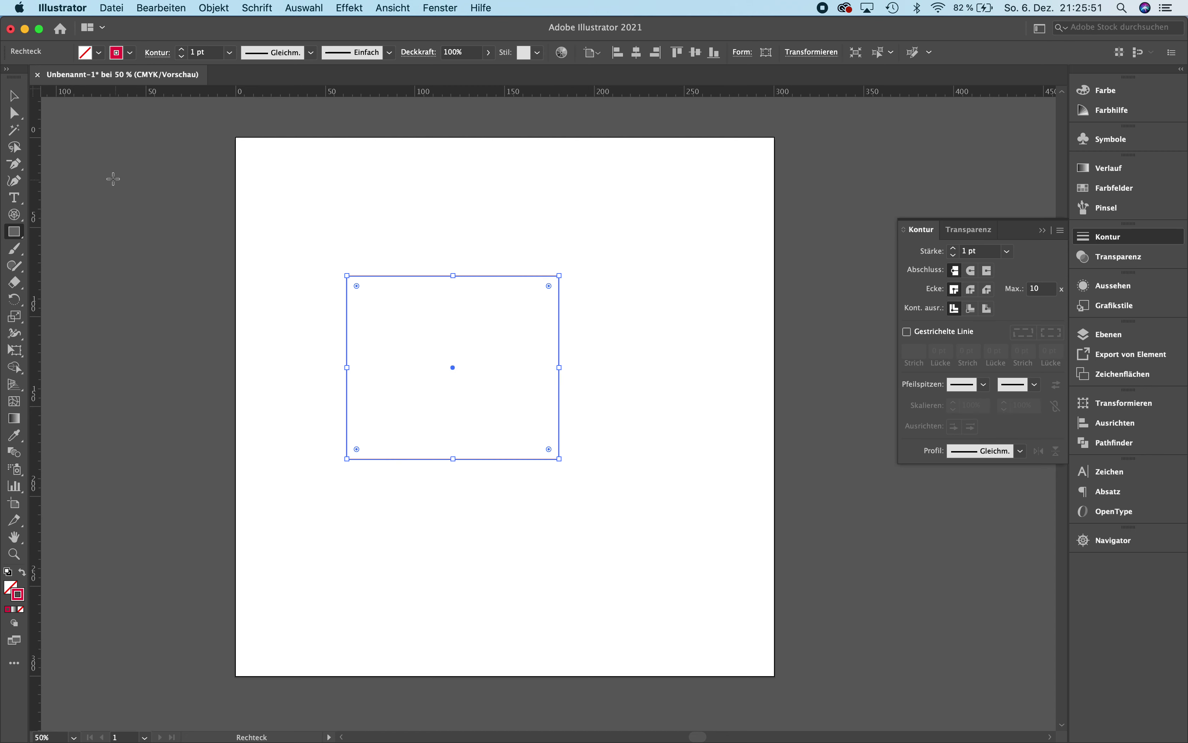
pyautogui.click(13, 96)
pyautogui.click(143, 203)
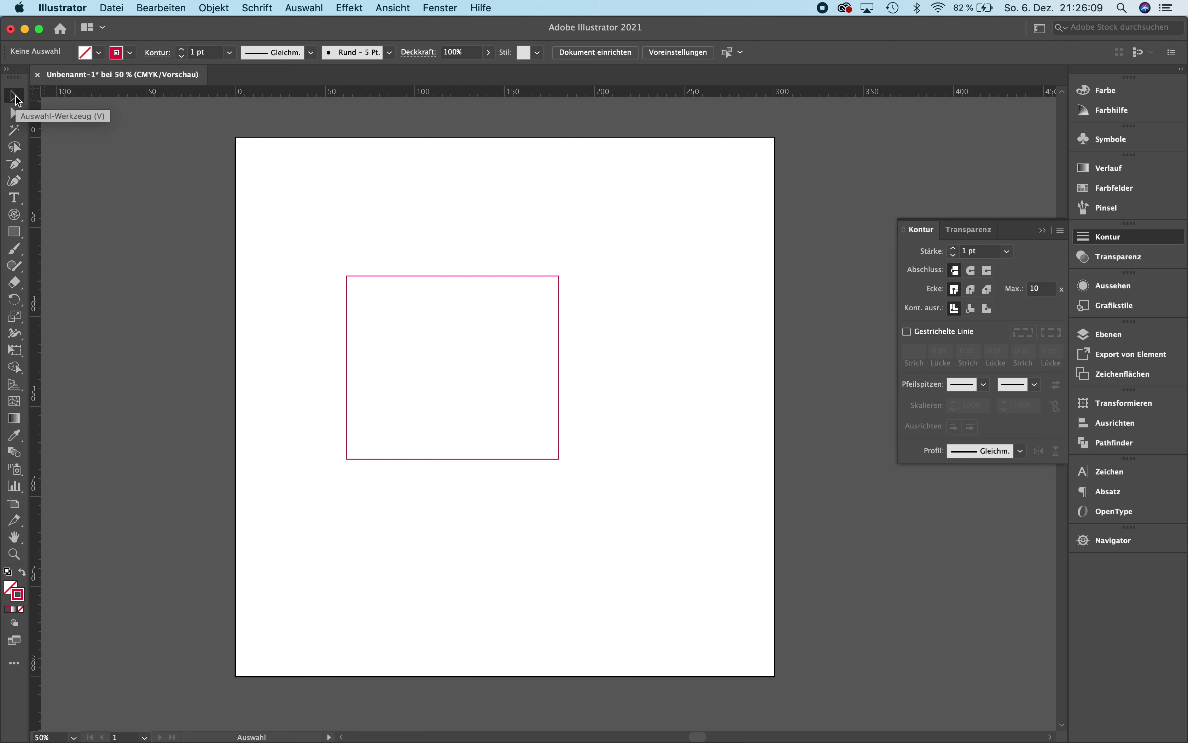
# - Select the rectangle's top-left anchor with Direct Selection and zoom in to inspect it
pyautogui.click(13, 116)
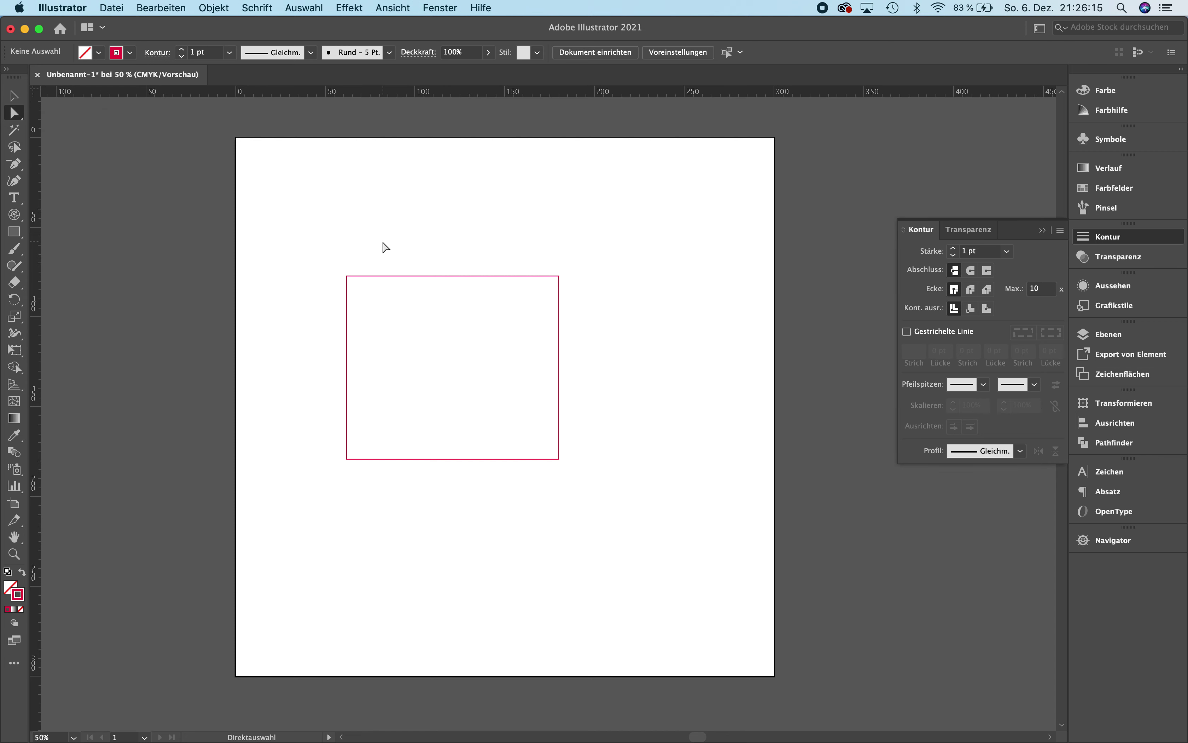
pyautogui.click(347, 277)
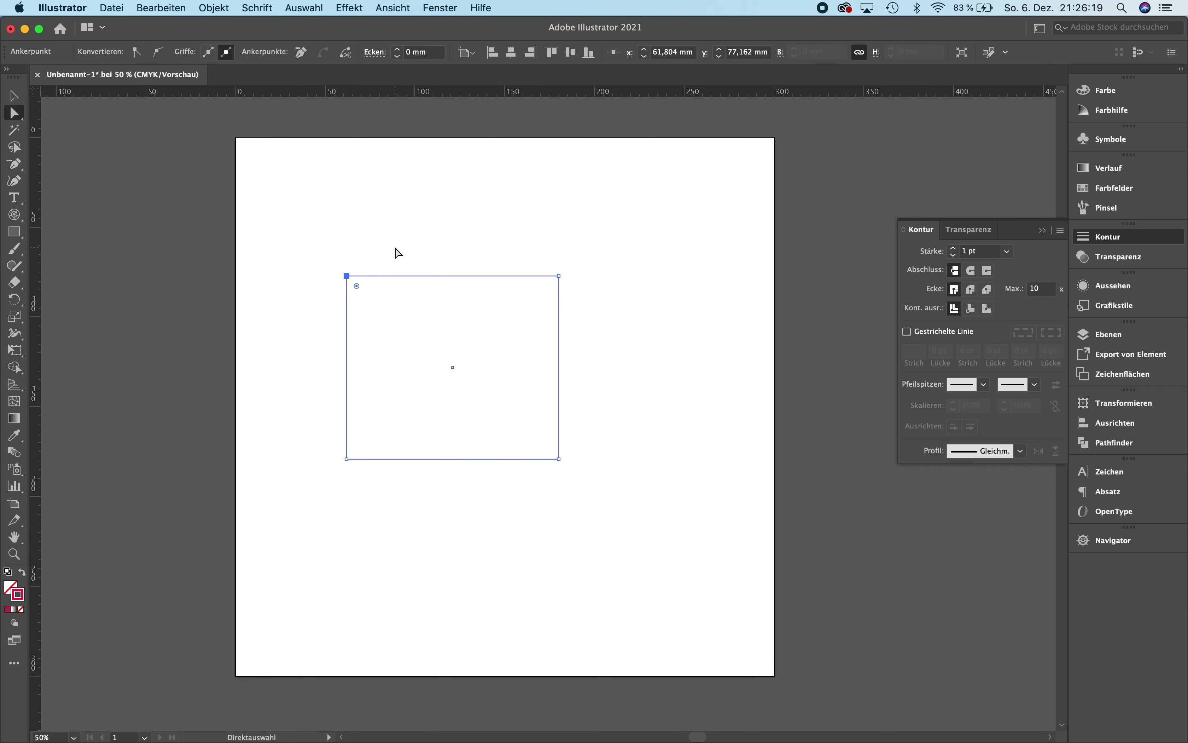
pyautogui.press('super+plus')
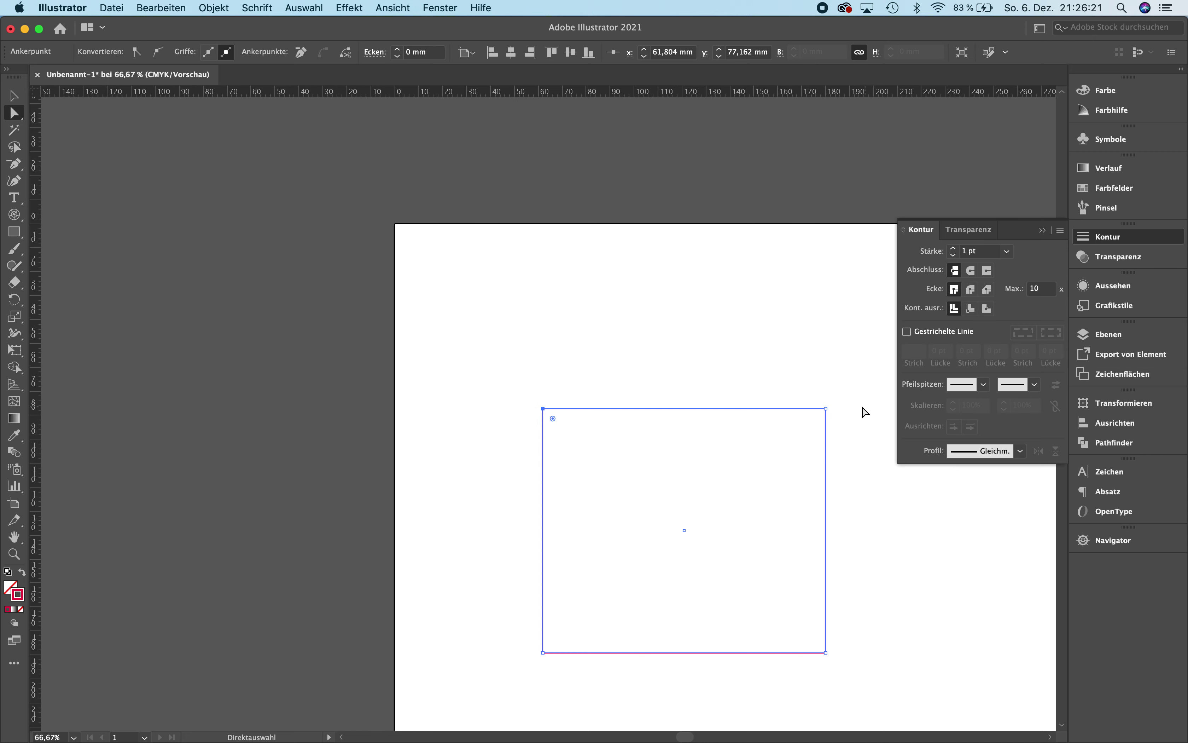
pyautogui.click(652, 375)
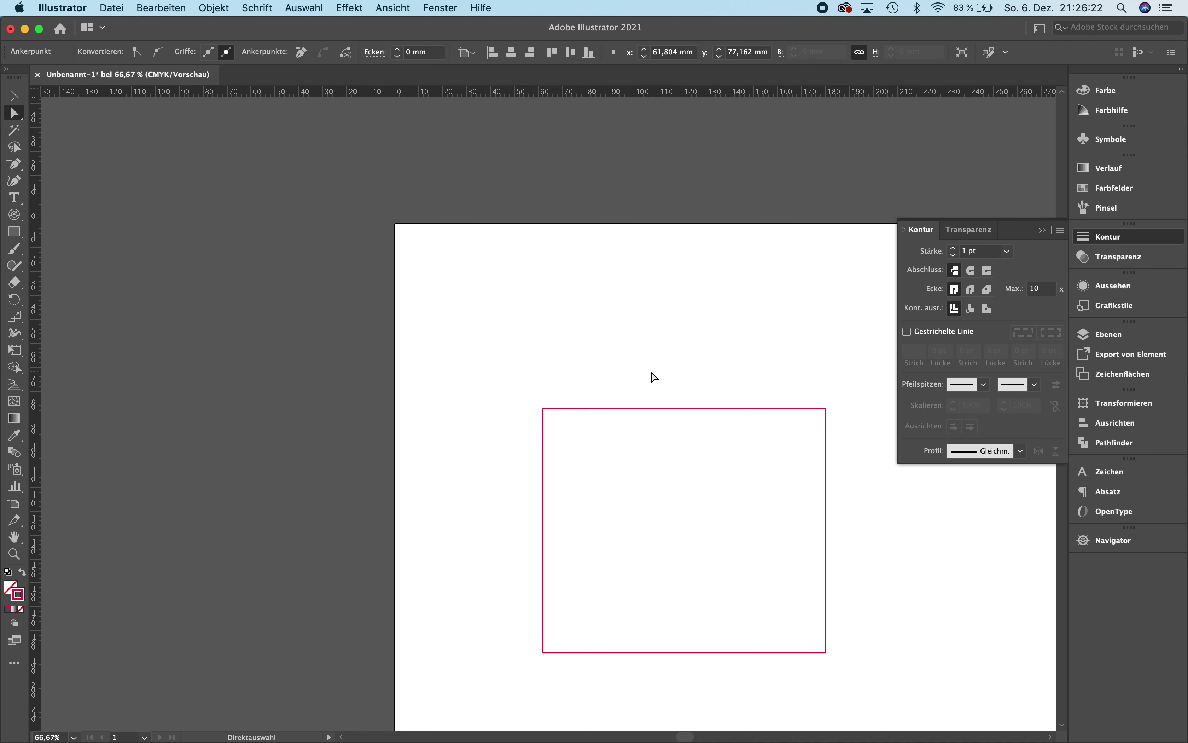
pyautogui.click(543, 409)
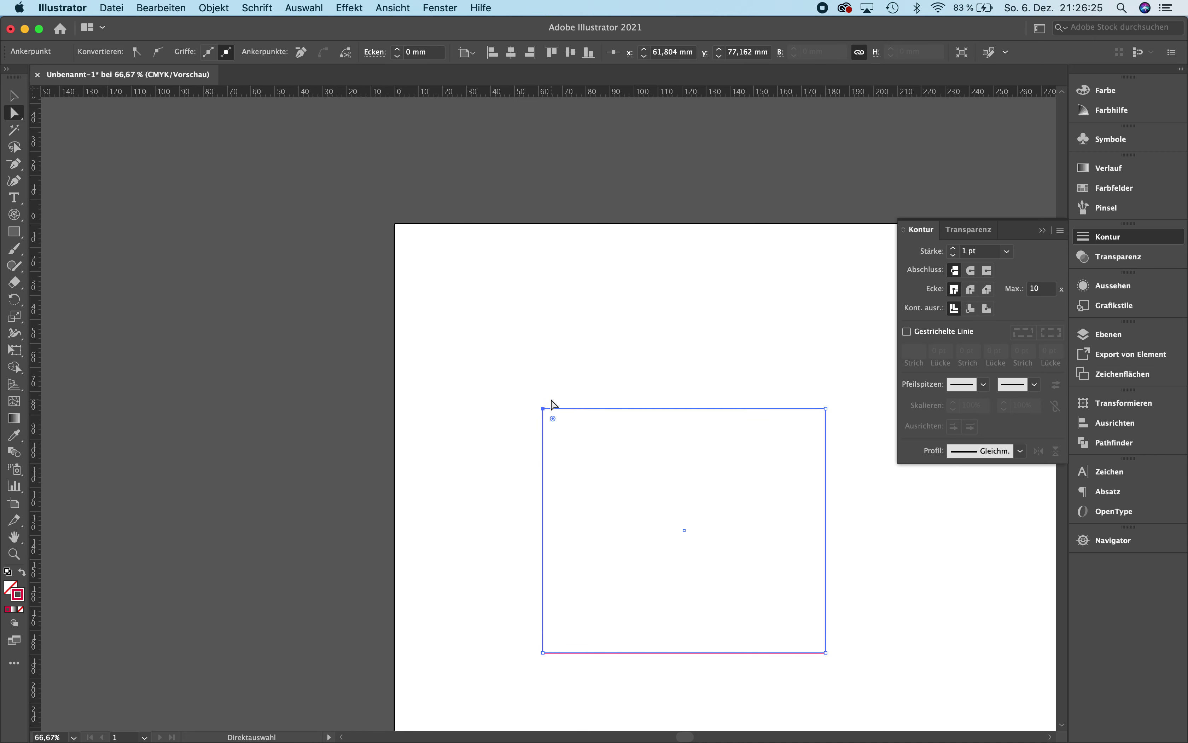
pyautogui.press('super+plus')
pyautogui.press('super+plus')
pyautogui.press('super+plus')
pyautogui.hscroll(15, 553, 403)
pyautogui.scroll(-3, 553, 403)
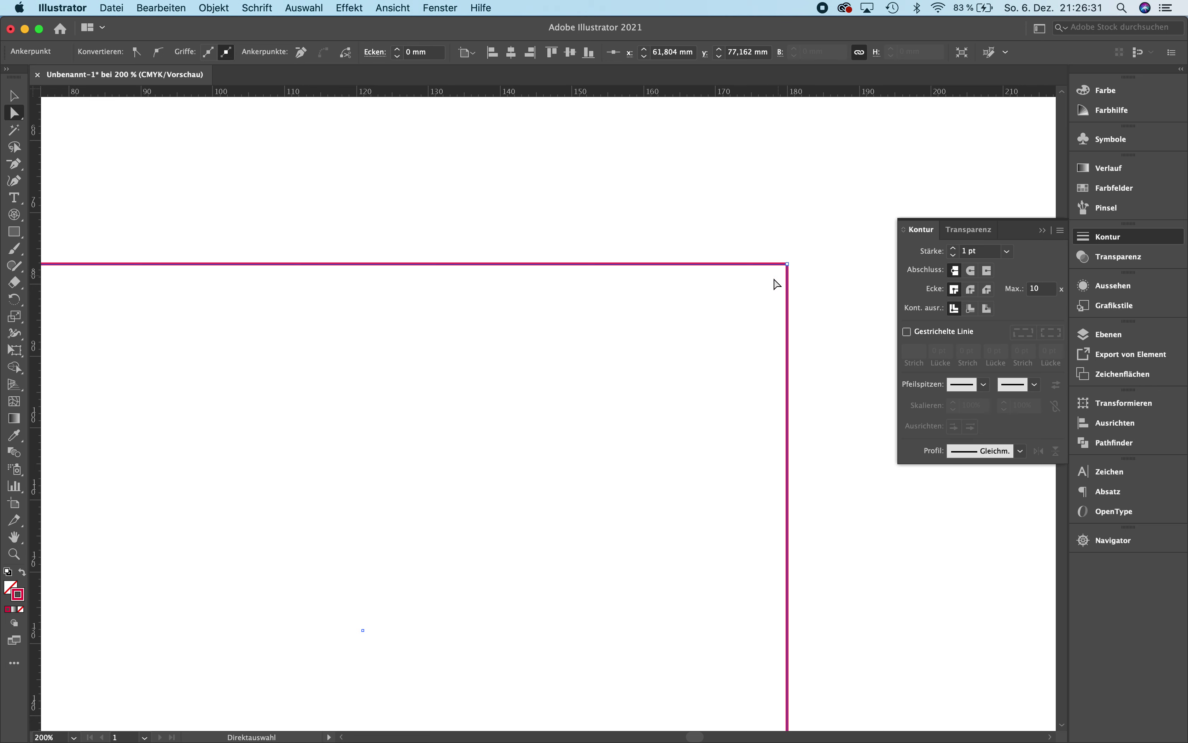
pyautogui.scroll(-3, 758, 287)
pyautogui.hscroll(-2, 759, 287)
pyautogui.scroll(-3, 758, 288)
pyautogui.hscroll(-1, 759, 288)
pyautogui.scroll(-3, 760, 292)
pyautogui.hscroll(1, 760, 292)
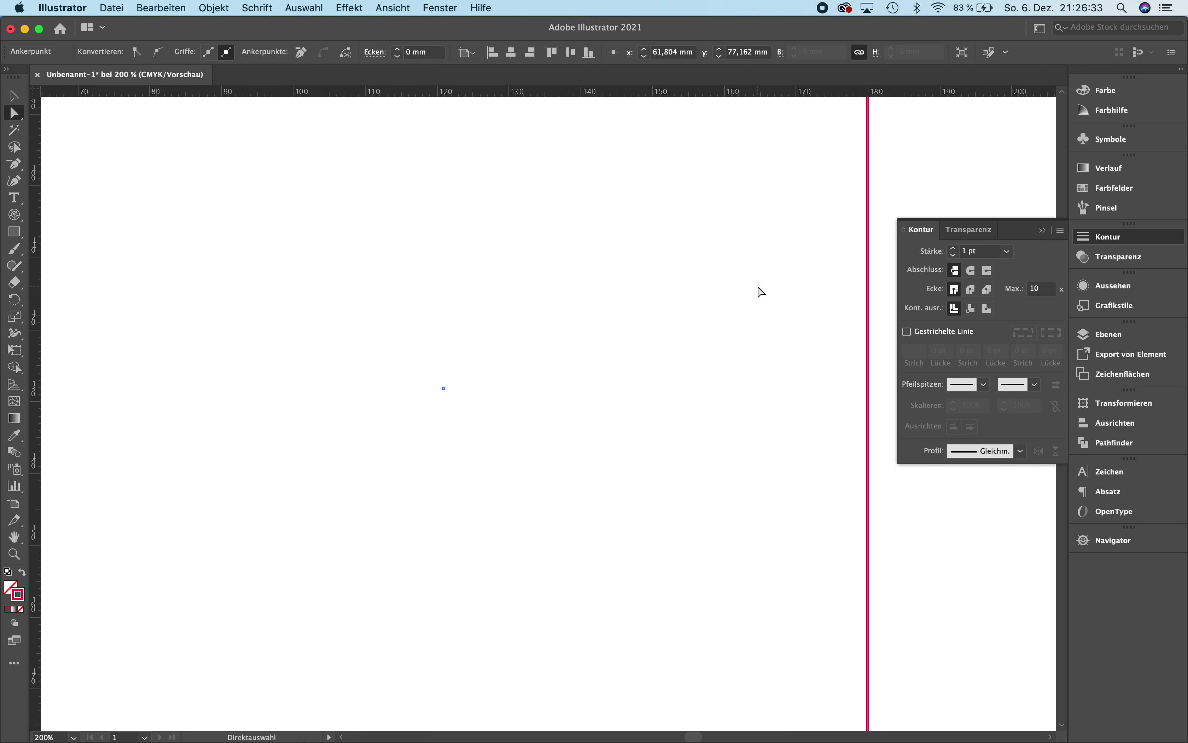
pyautogui.scroll(-1, 760, 292)
pyautogui.scroll(-4, 760, 292)
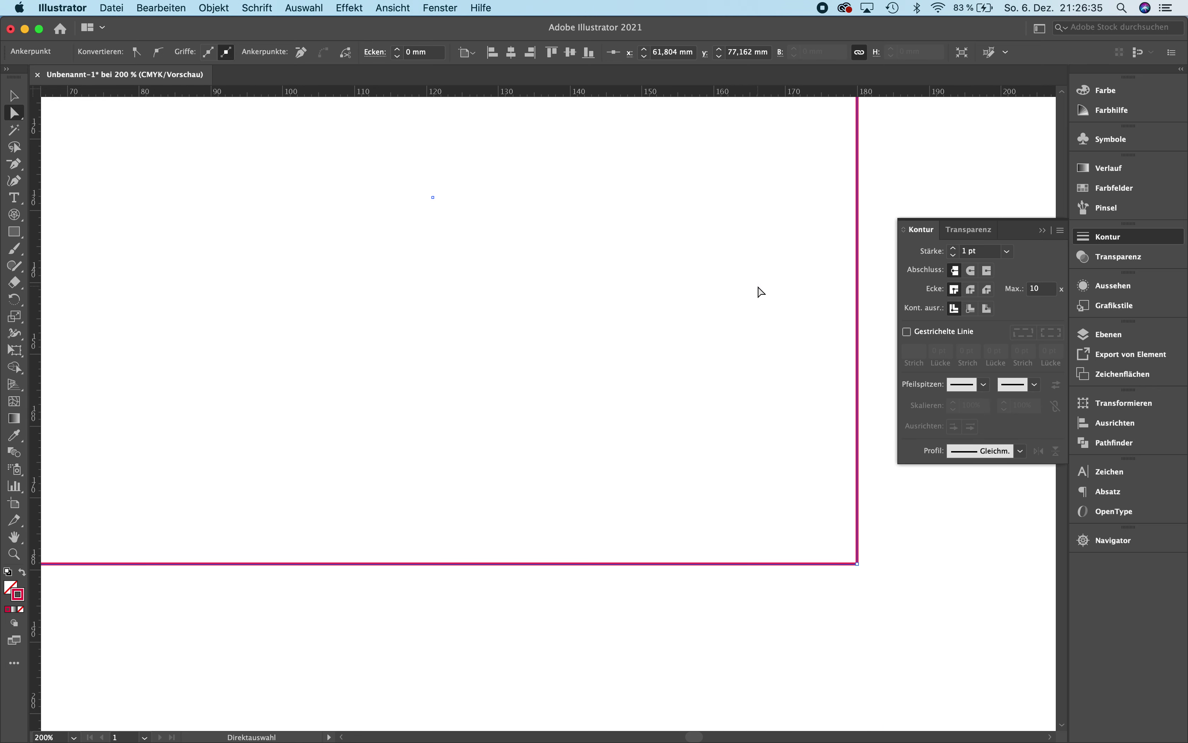
pyautogui.hscroll(-5, 760, 292)
pyautogui.scroll(1, 760, 291)
pyautogui.hscroll(-2, 760, 292)
pyautogui.scroll(5, 760, 291)
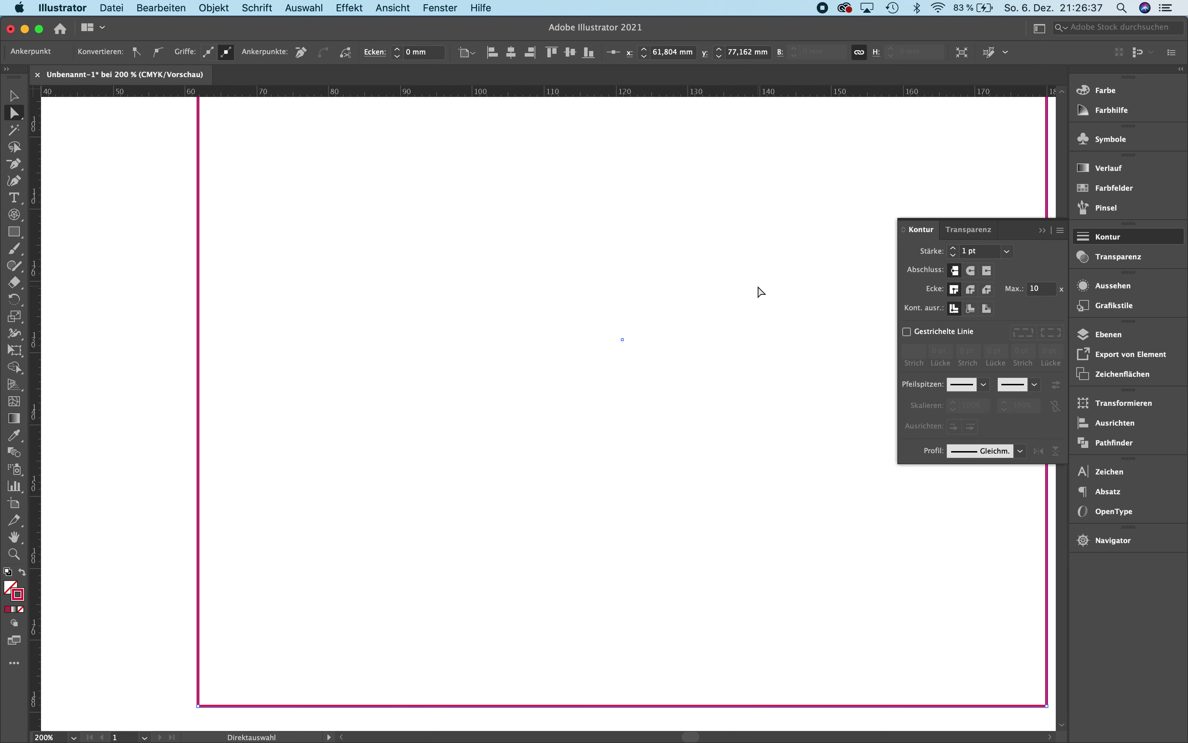
pyautogui.scroll(5, 760, 292)
pyautogui.scroll(5, 761, 292)
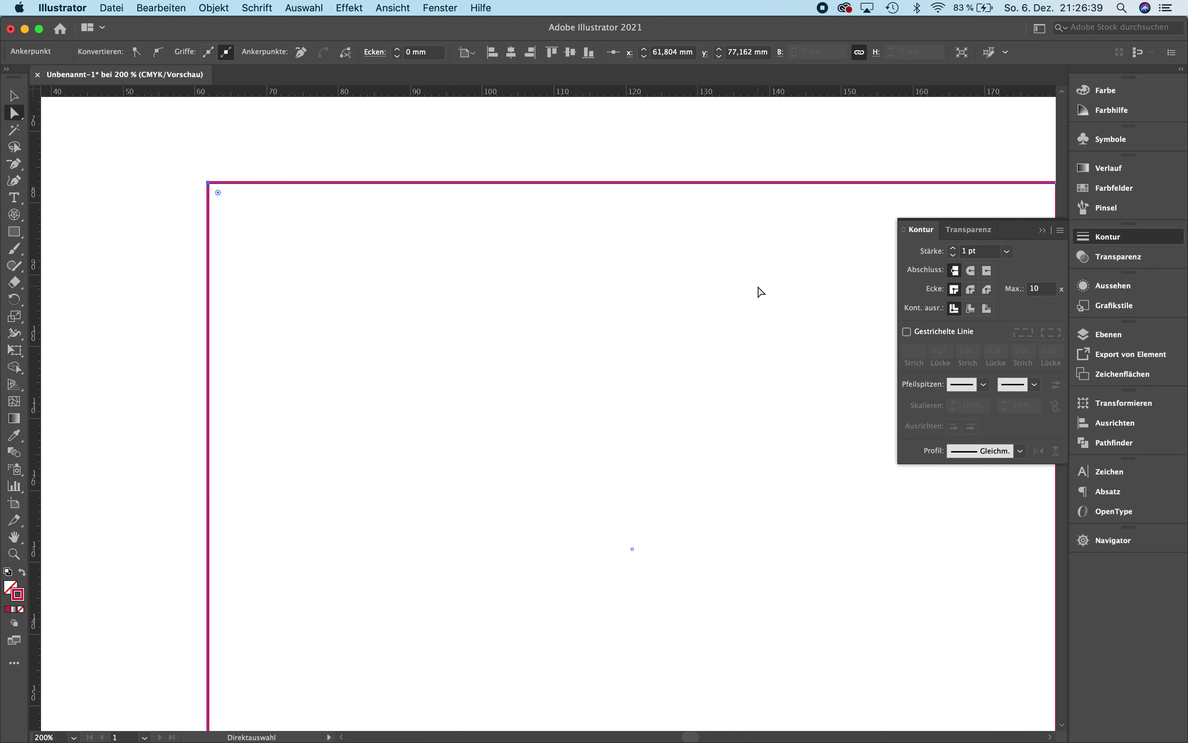
pyautogui.scroll(3, 760, 292)
pyautogui.scroll(1, 761, 292)
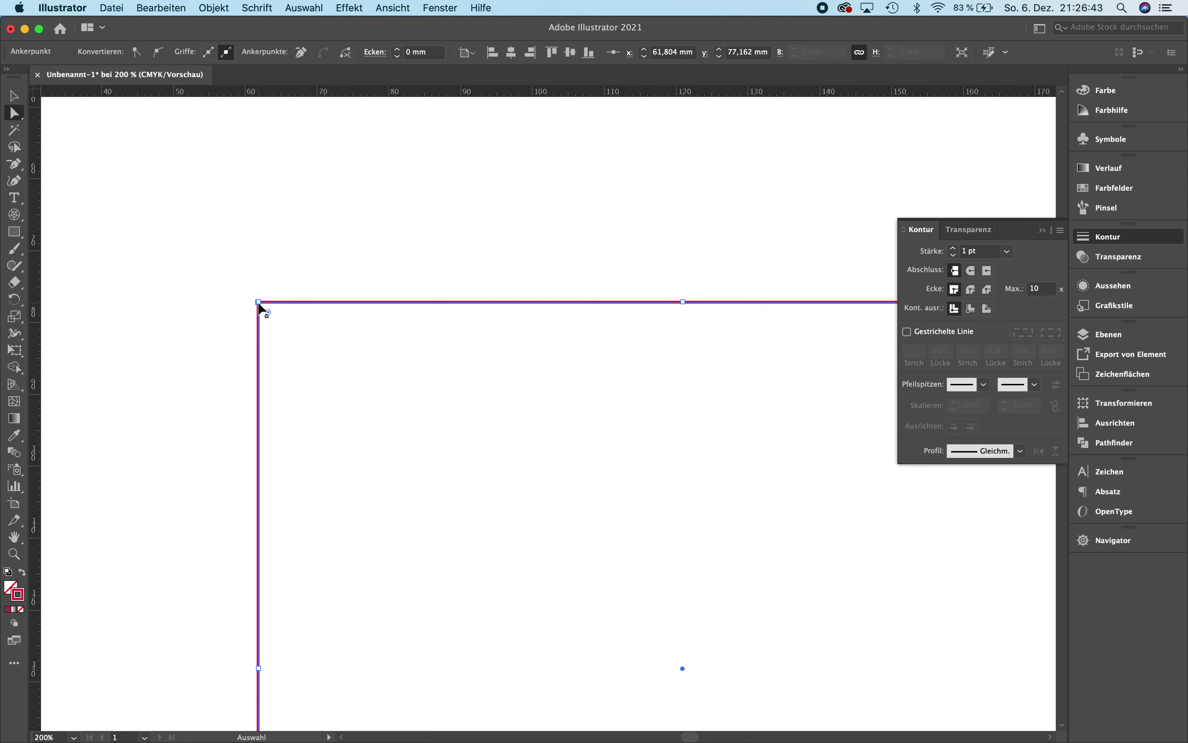
# - Drag the top-left corner up and left into an irregular quadrilateral, then deselect
pyautogui.press('super+minus')
pyautogui.press('super+minus')
pyautogui.press('super+minus')
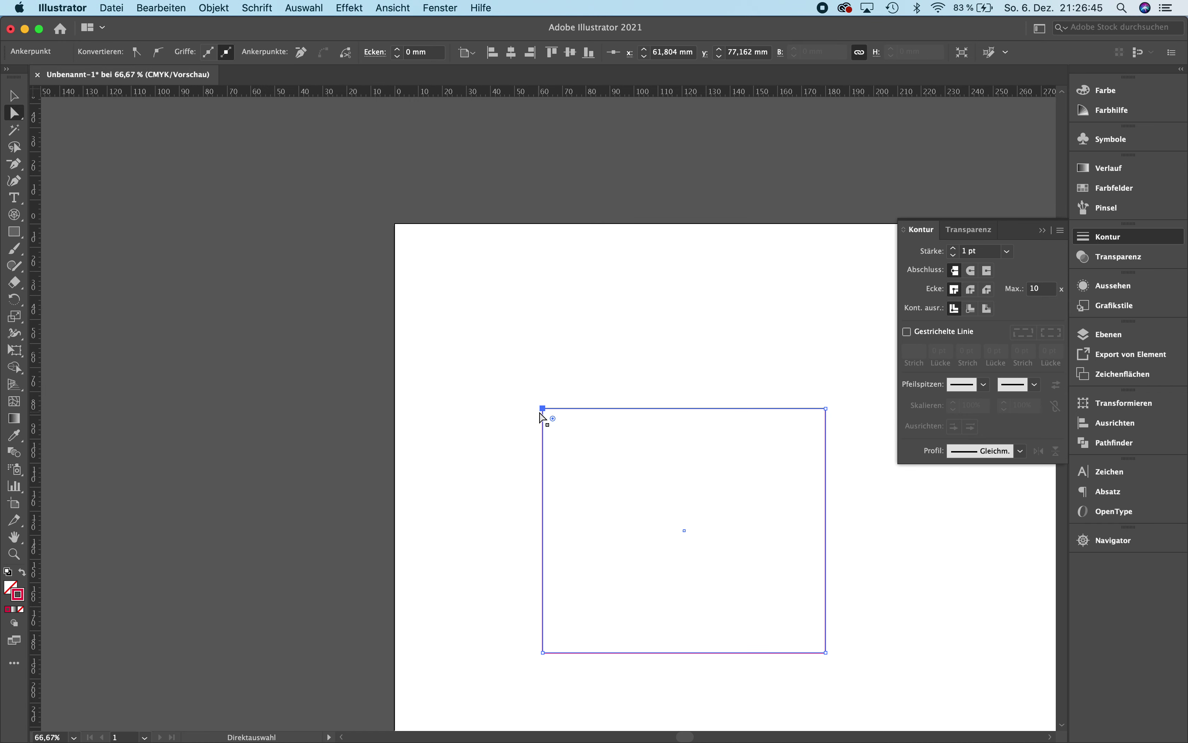
pyautogui.click(542, 408)
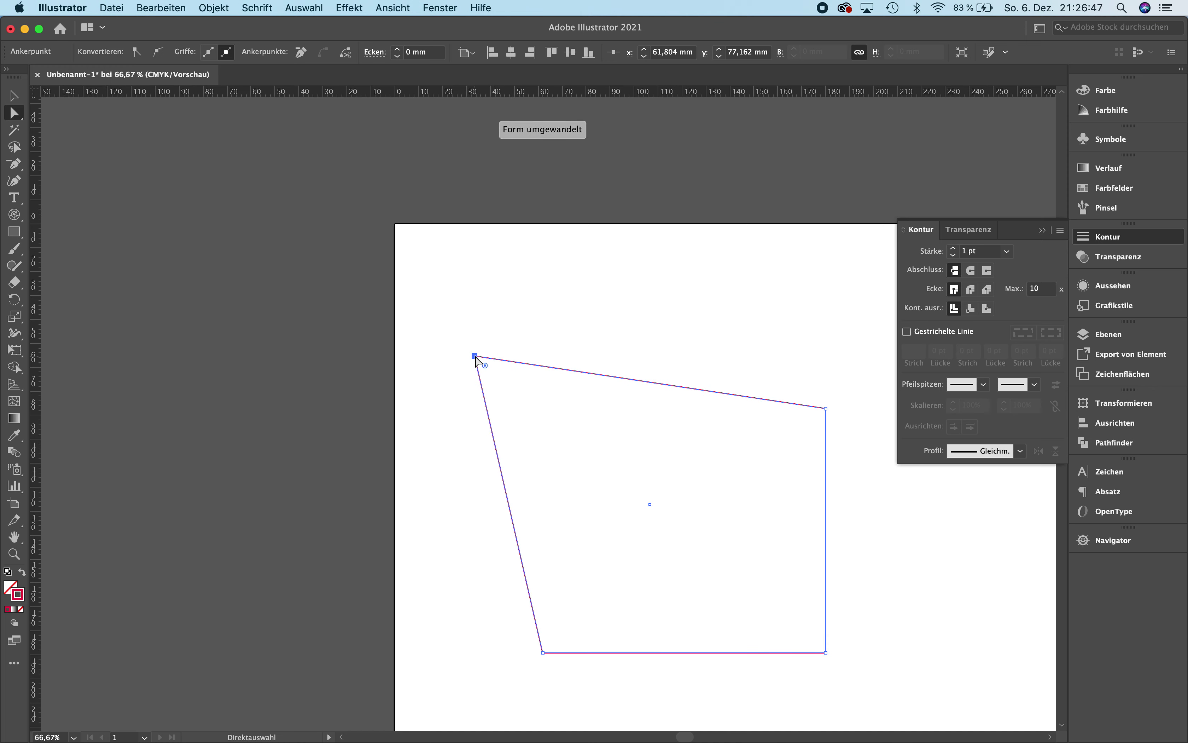
pyautogui.moveTo(542, 409)
pyautogui.mouseDown()
pyautogui.moveTo(511, 338)
pyautogui.moveTo(470, 367)
pyautogui.mouseUp()
pyautogui.click(540, 285)
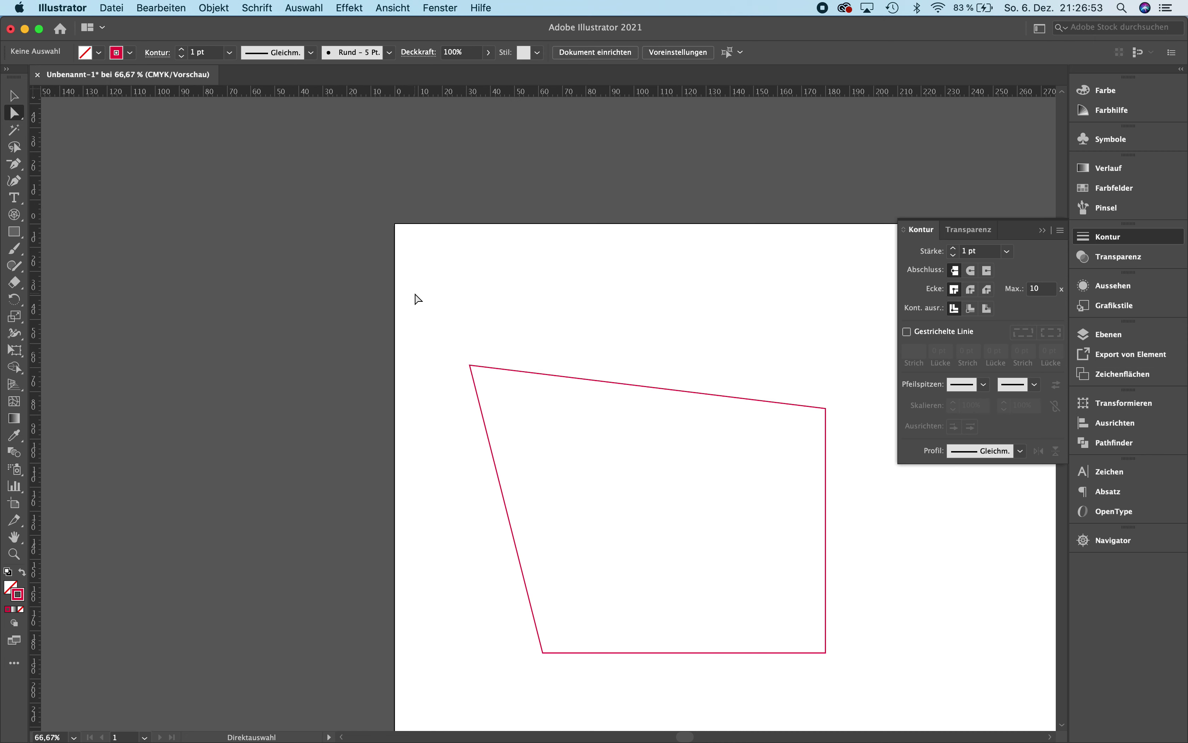
# - Select and delete the distorted quadrilateral
pyautogui.press('v')
pyautogui.moveTo(413, 291); pyautogui.dragTo(739, 588)
pyautogui.press('Delete')
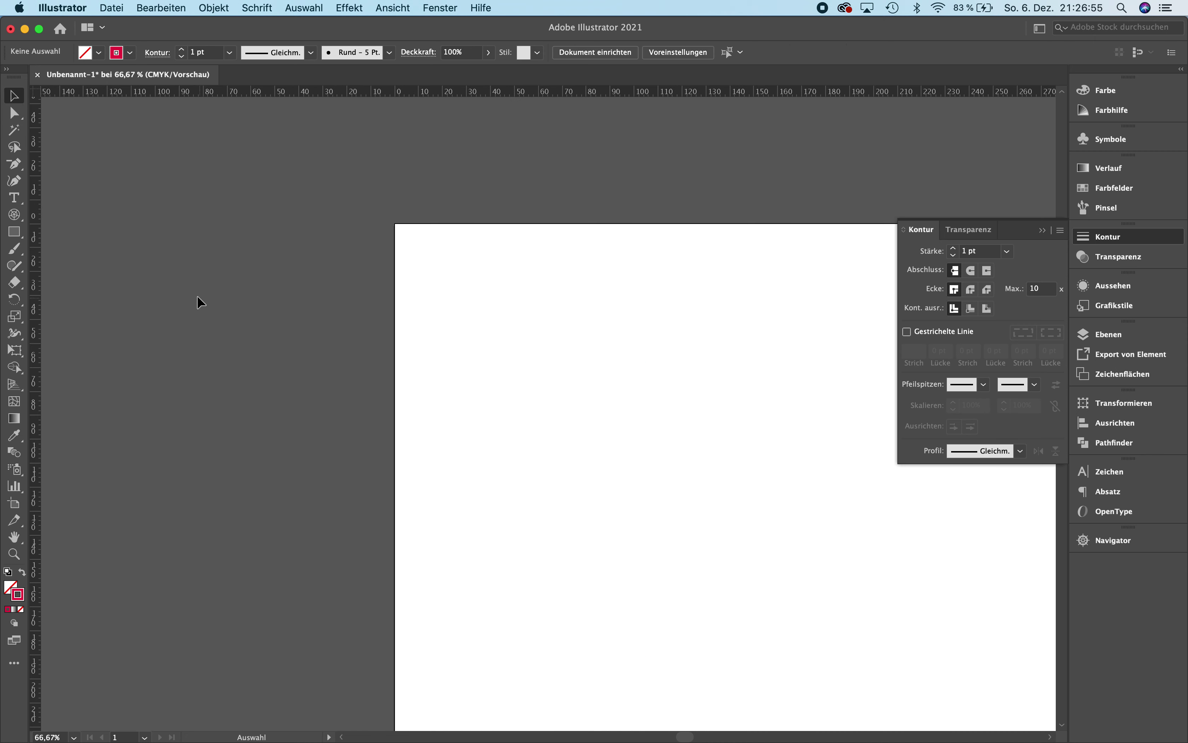
# - Draw a circle about 110 mm across with the Ellipse tool, then deselect it
pyautogui.click(19, 235)
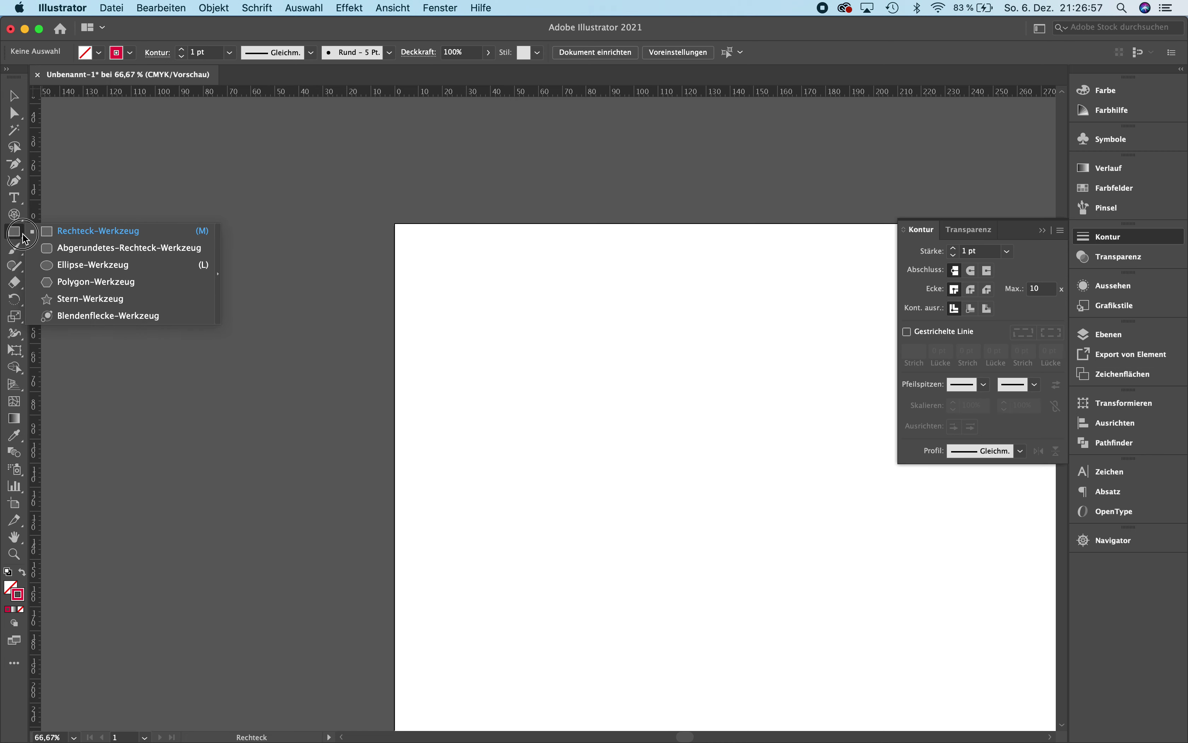
pyautogui.click(89, 265)
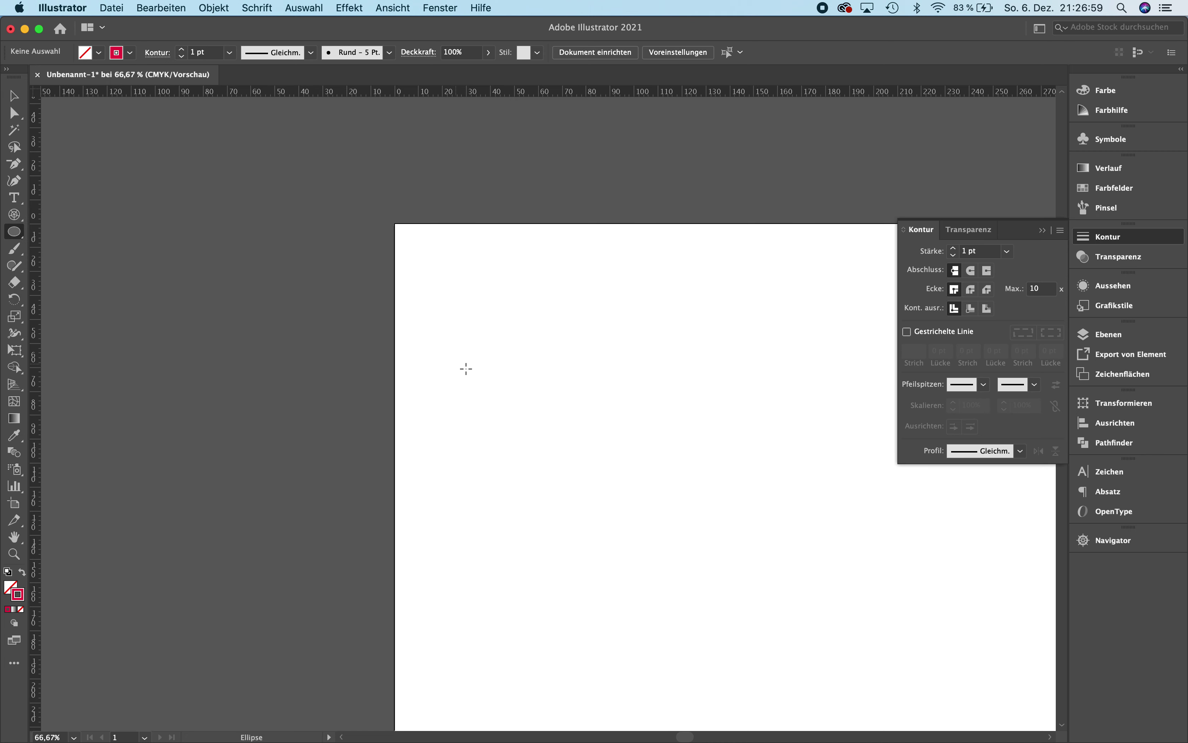
pyautogui.moveTo(482, 356); pyautogui.dragTo(746, 592)
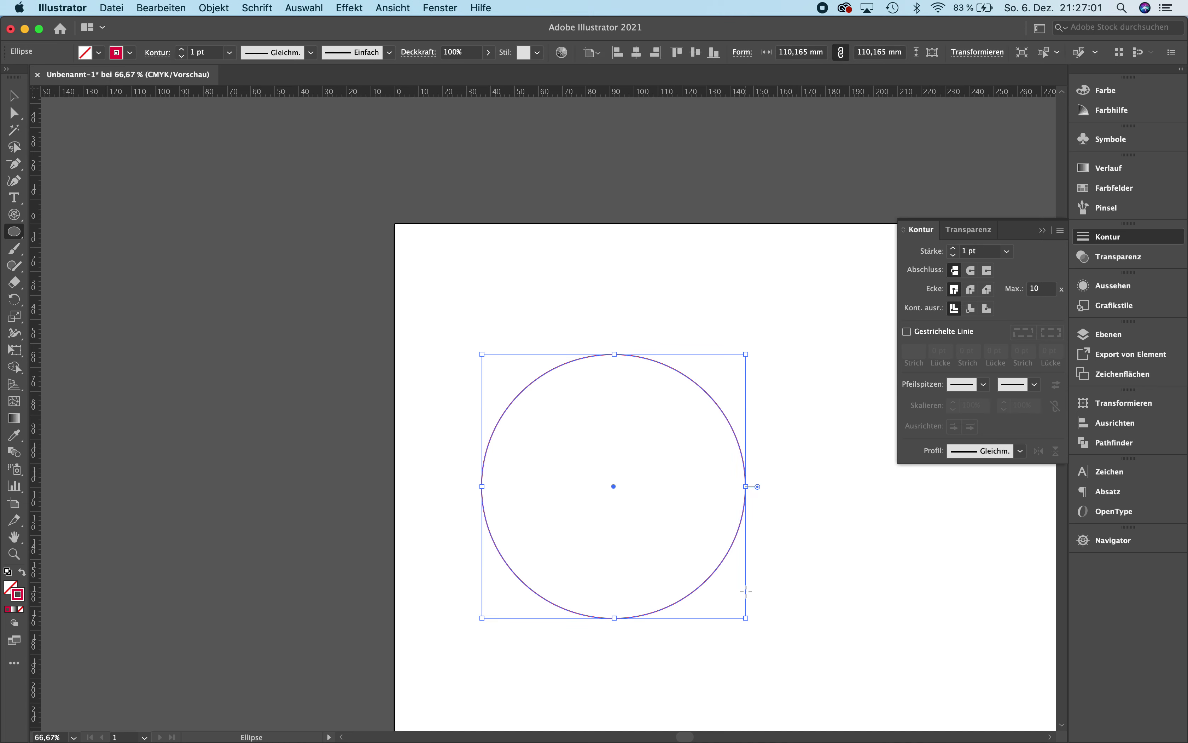
pyautogui.hscroll(3, 746, 591)
pyautogui.click(14, 113)
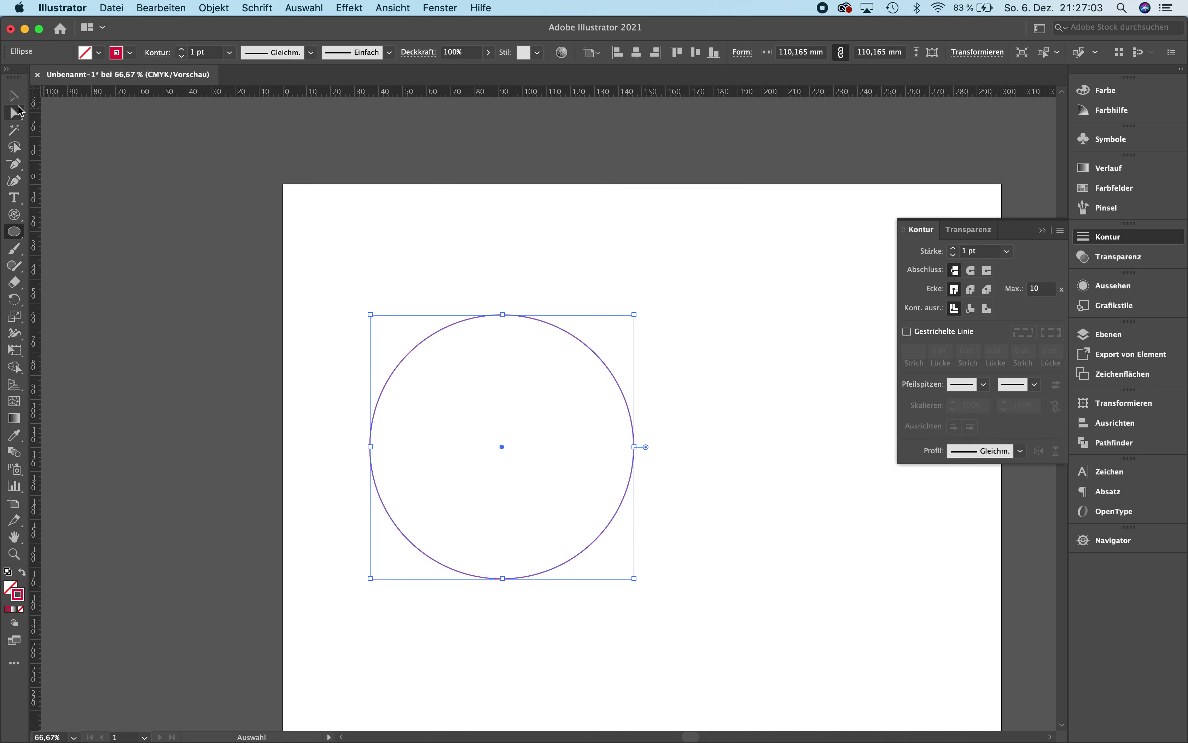
pyautogui.click(161, 224)
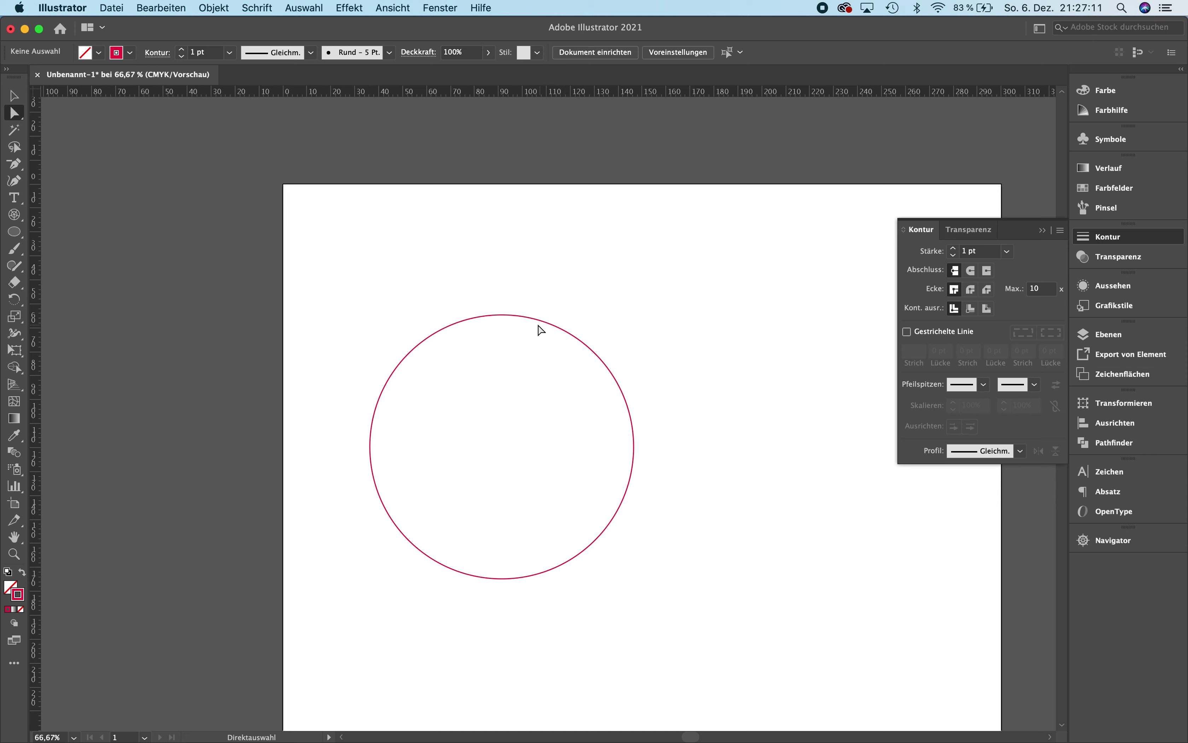
pyautogui.click(505, 315)
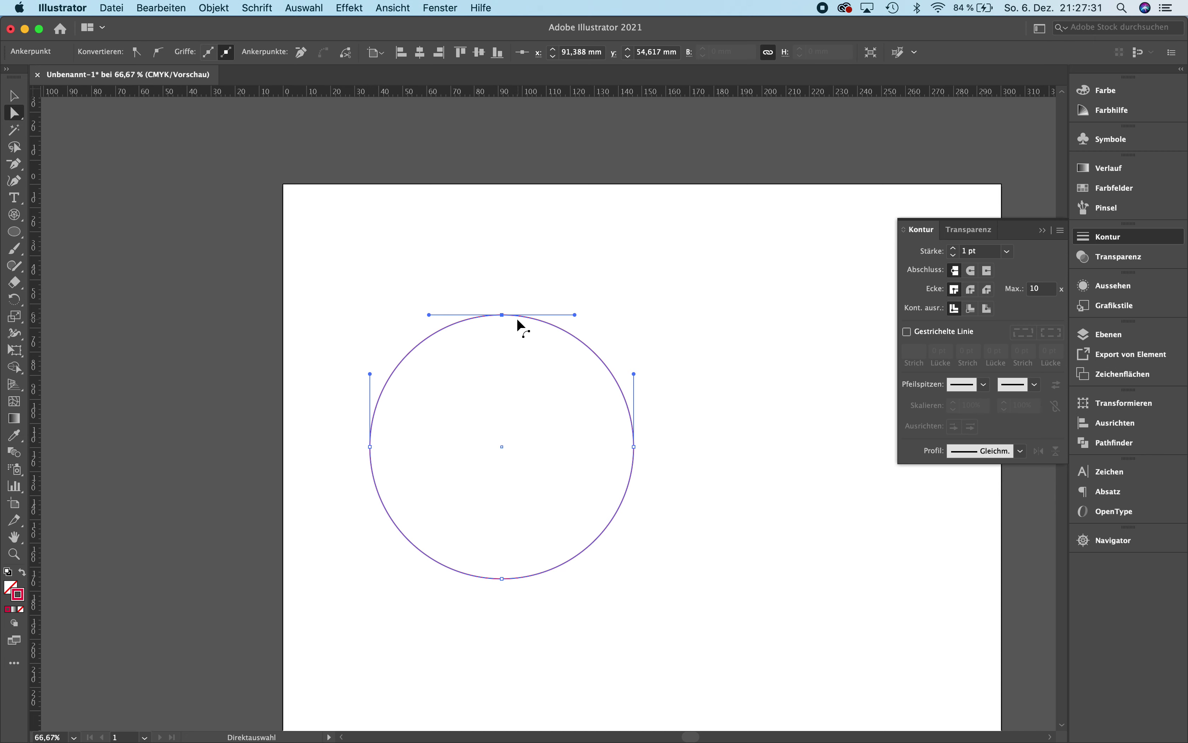
pyautogui.moveTo(503, 318); pyautogui.dragTo(507, 249)
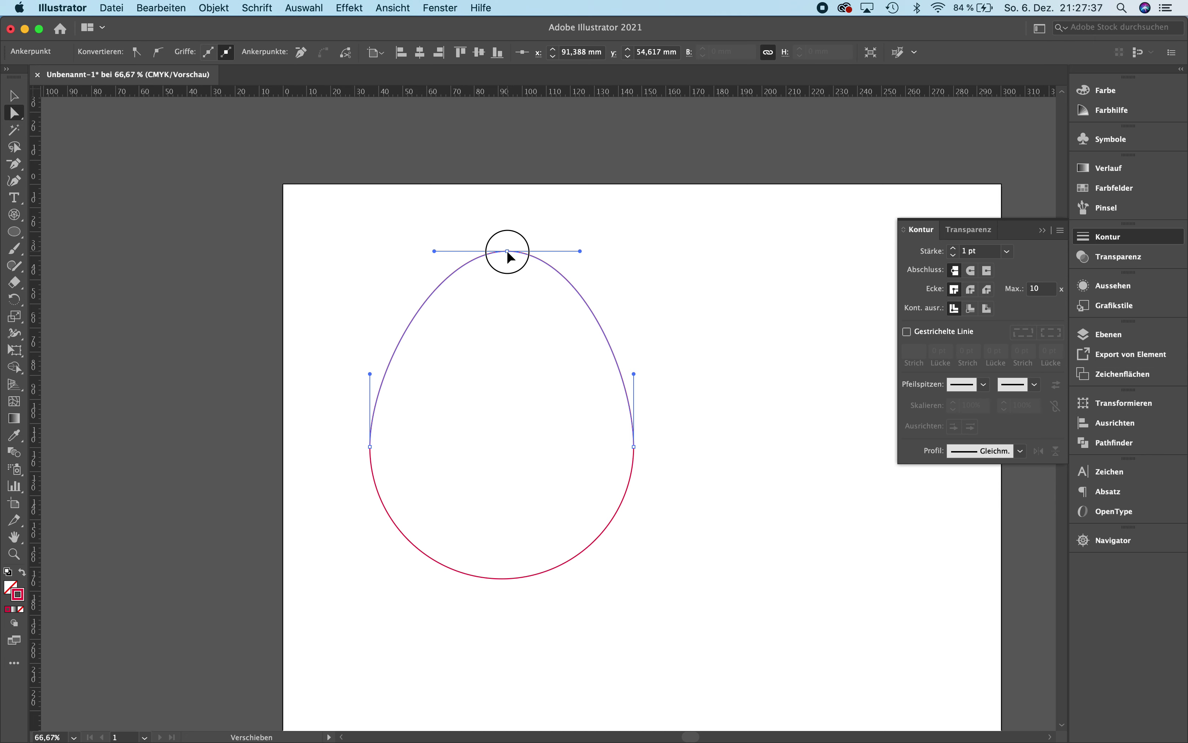
pyautogui.moveTo(508, 252); pyautogui.dragTo(508, 252)
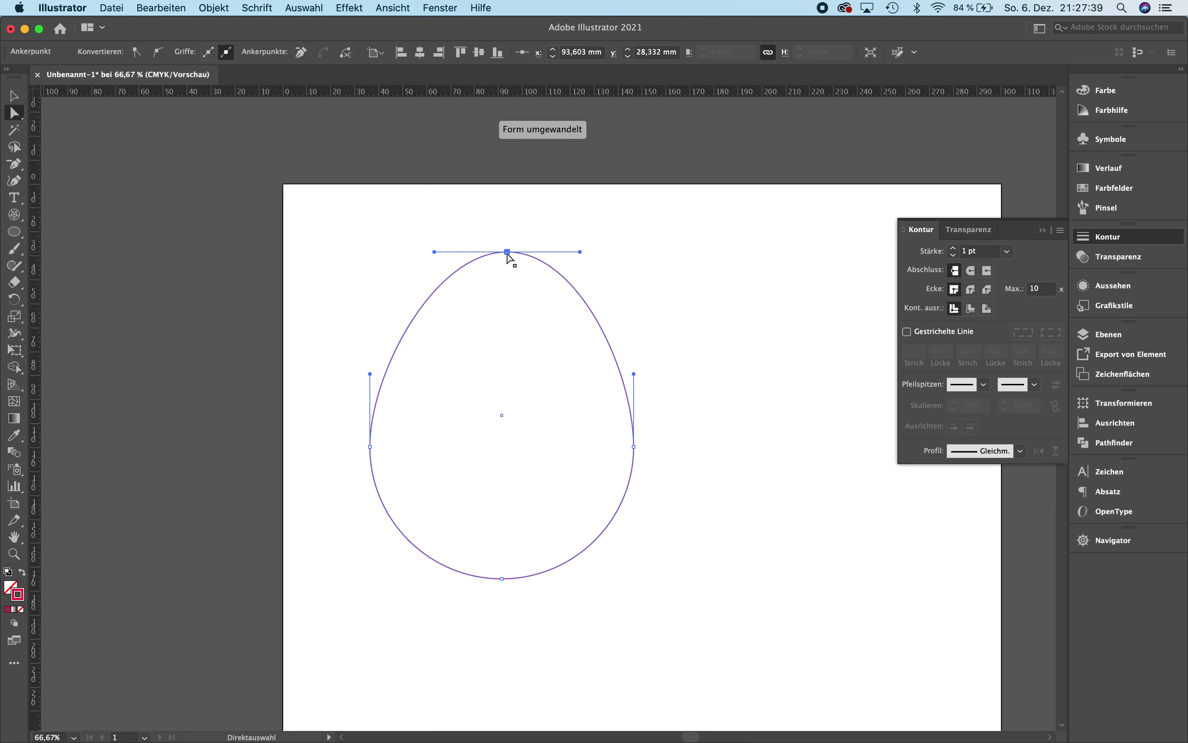
pyautogui.press('super+z')
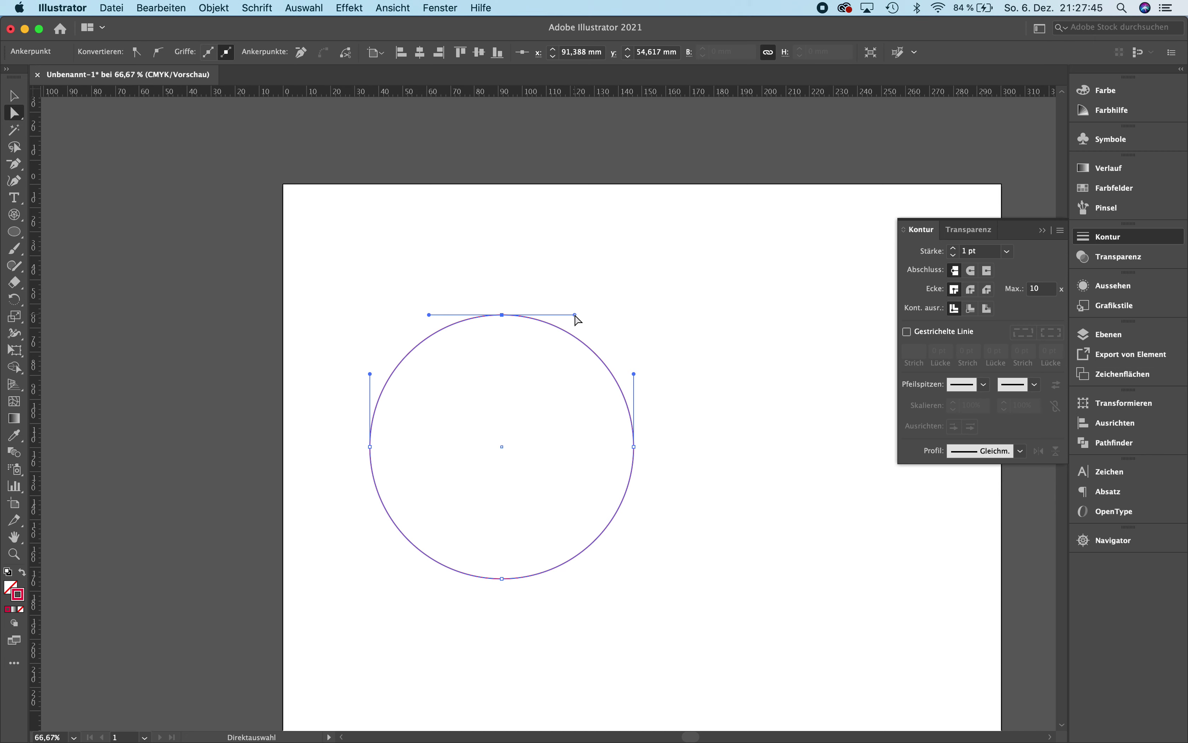
# - Angle the top anchor's handles and pull the lower handle to pinch the upper curve
pyautogui.moveTo(575, 314); pyautogui.dragTo(561, 290)
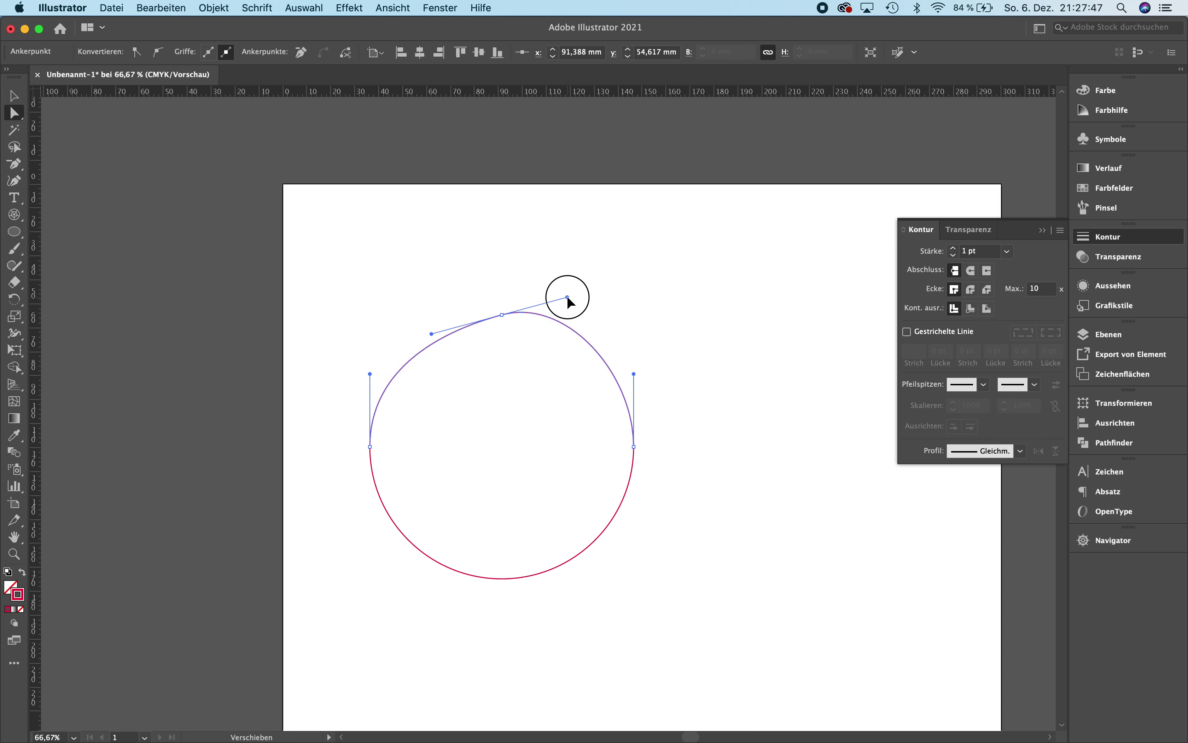
pyautogui.moveTo(562, 291); pyautogui.dragTo(552, 283)
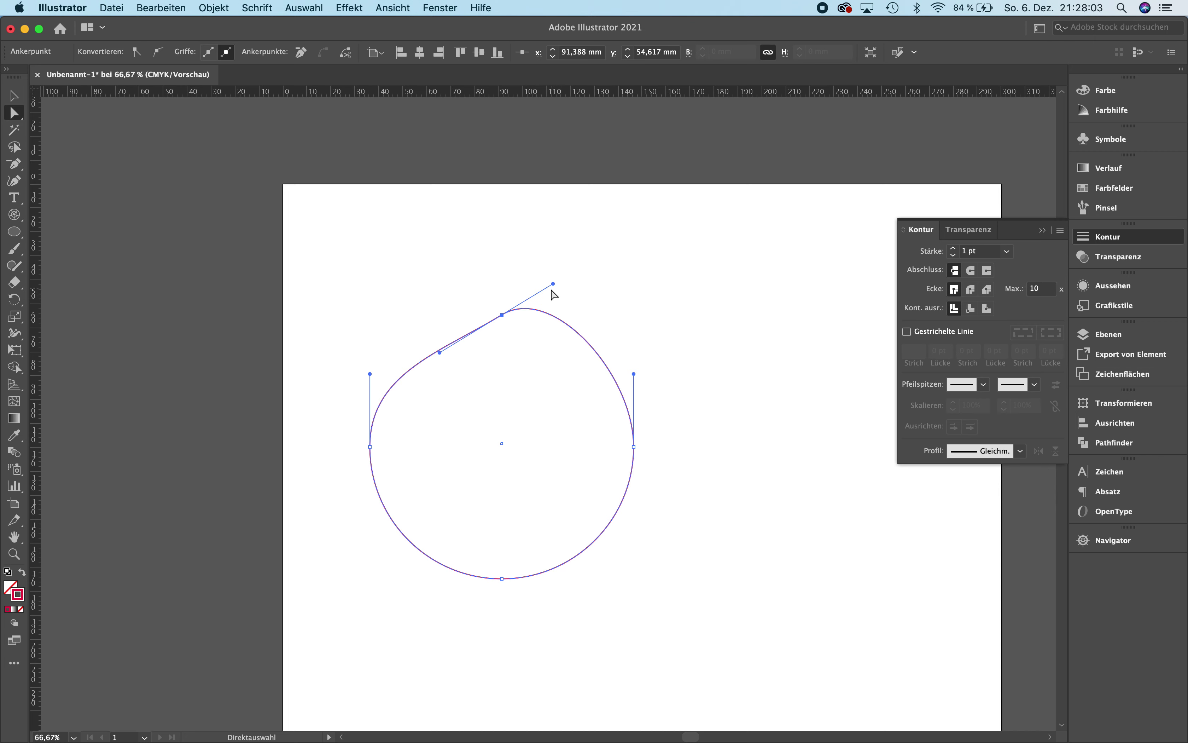
pyautogui.moveTo(554, 284); pyautogui.dragTo(527, 273)
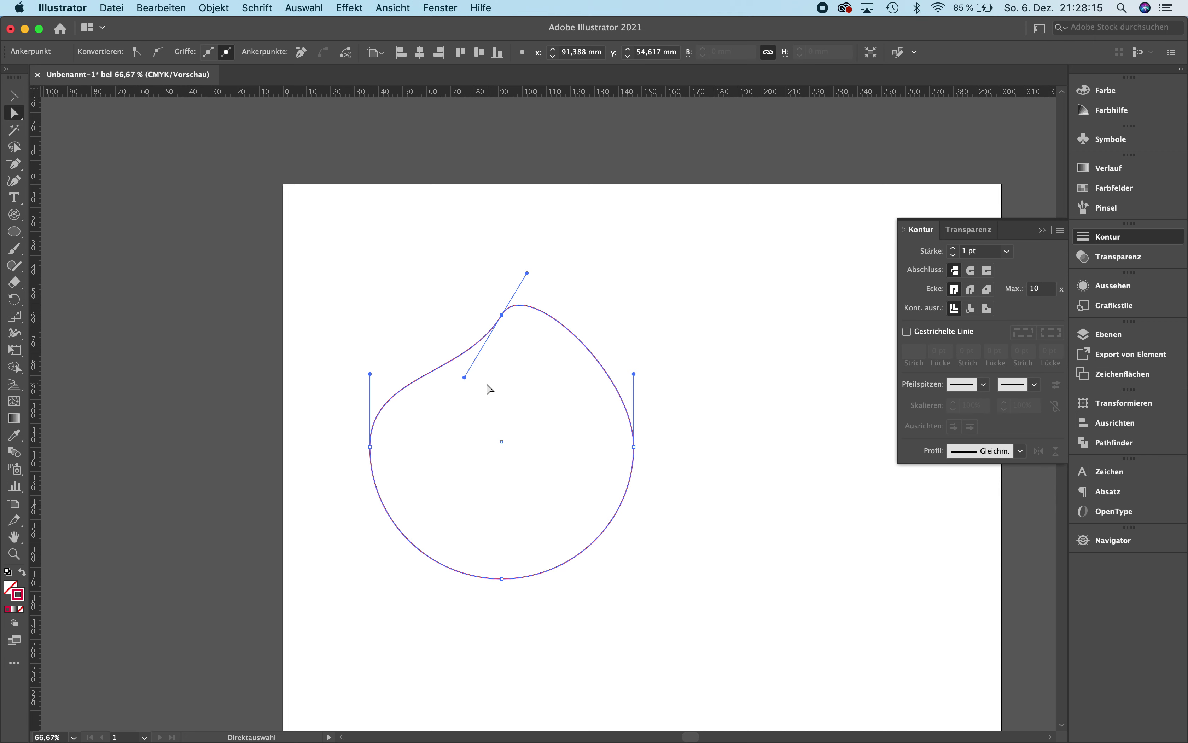
pyautogui.moveTo(464, 378)
pyautogui.mouseDown()
pyautogui.moveTo(473, 257)
pyautogui.moveTo(463, 322)
pyautogui.moveTo(265, 308)
pyautogui.mouseUp()
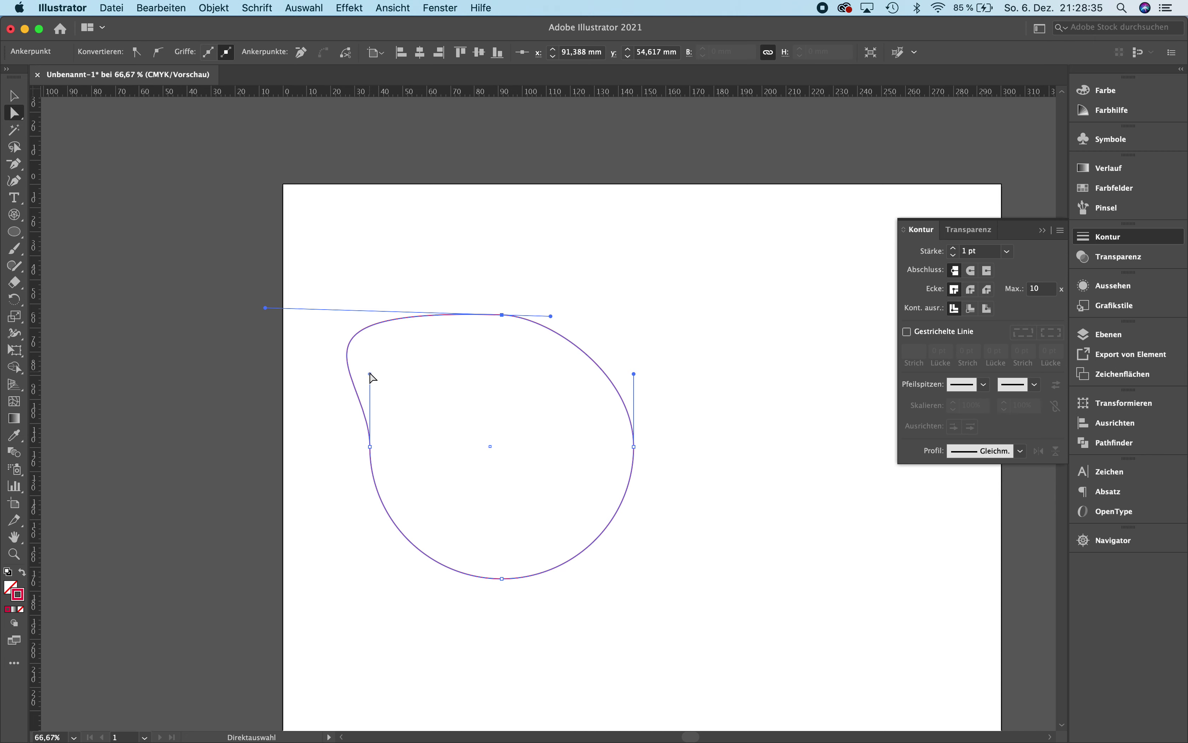
# - Bend the left side, raise and curve the bottom, widen the right, then select the shape
pyautogui.moveTo(370, 374); pyautogui.dragTo(350, 491)
pyautogui.moveTo(502, 578); pyautogui.dragTo(514, 509)
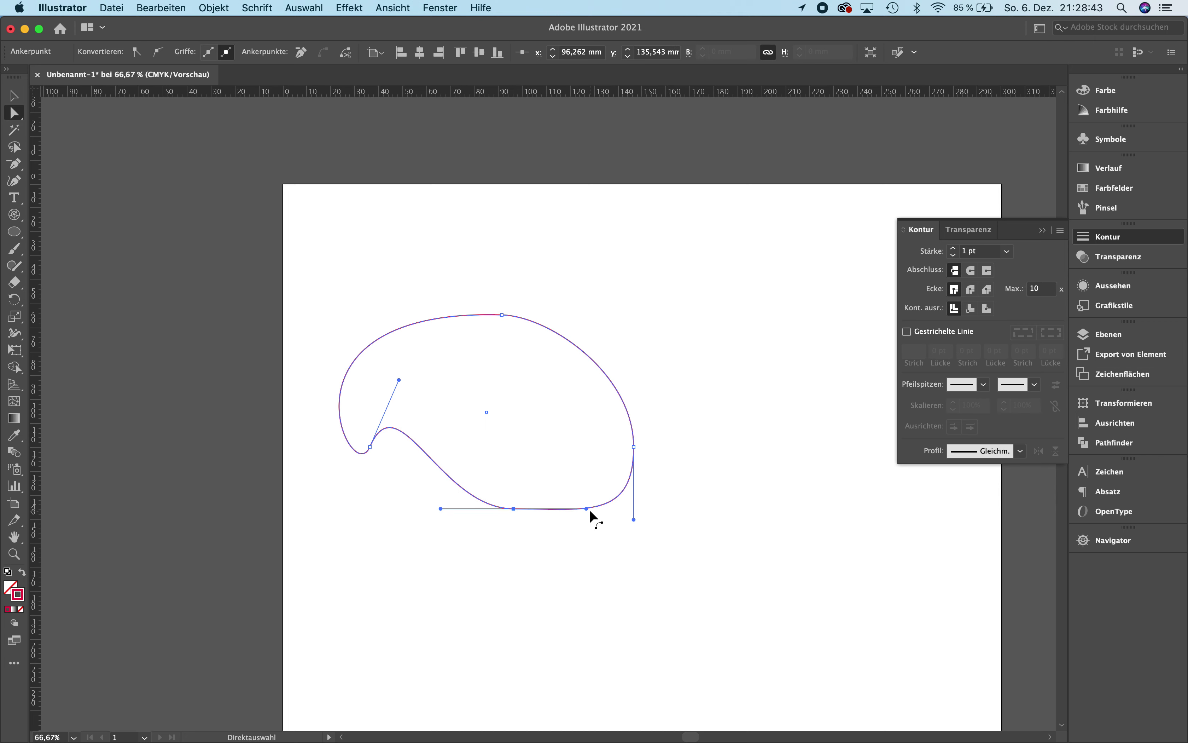
pyautogui.moveTo(586, 508); pyautogui.dragTo(528, 596)
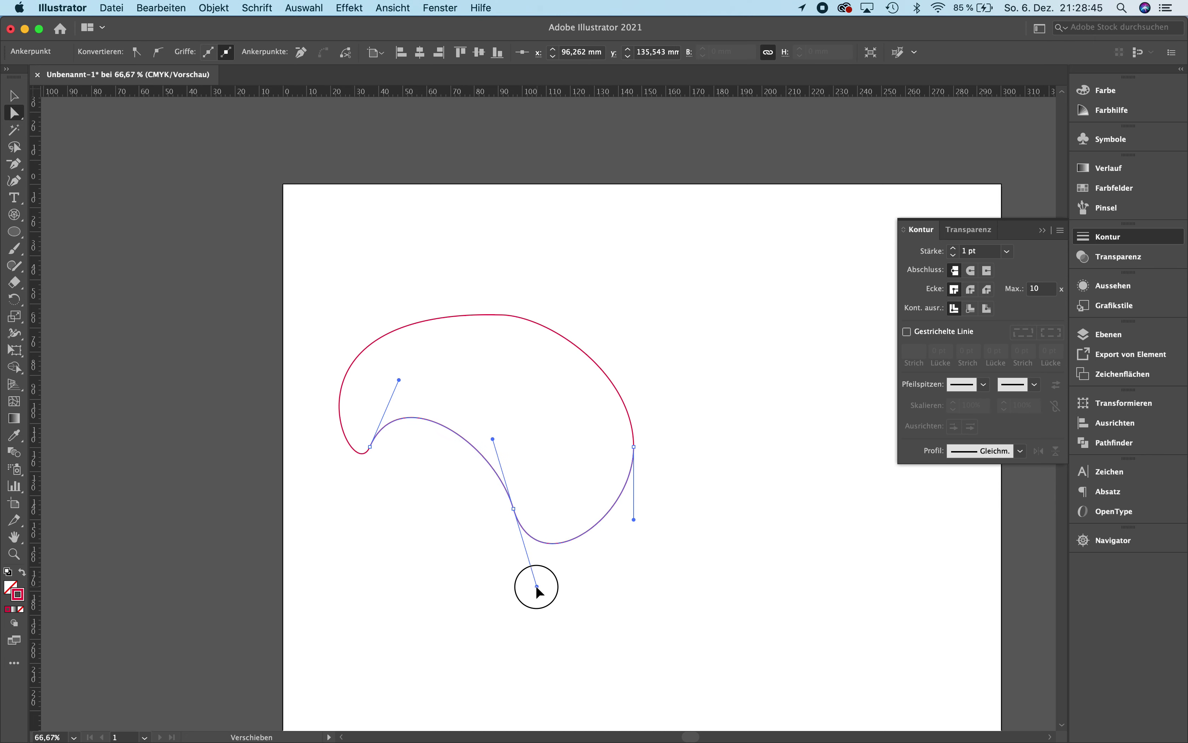
pyautogui.moveTo(634, 446); pyautogui.dragTo(679, 431)
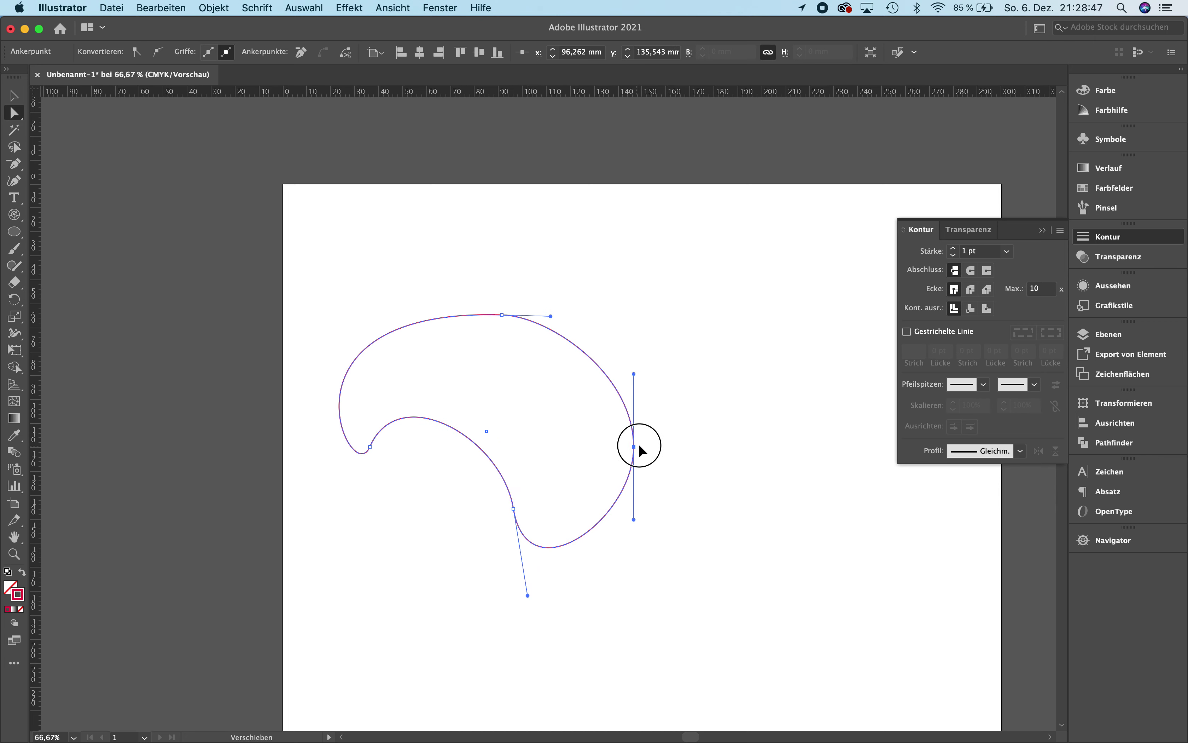
pyautogui.click(742, 420)
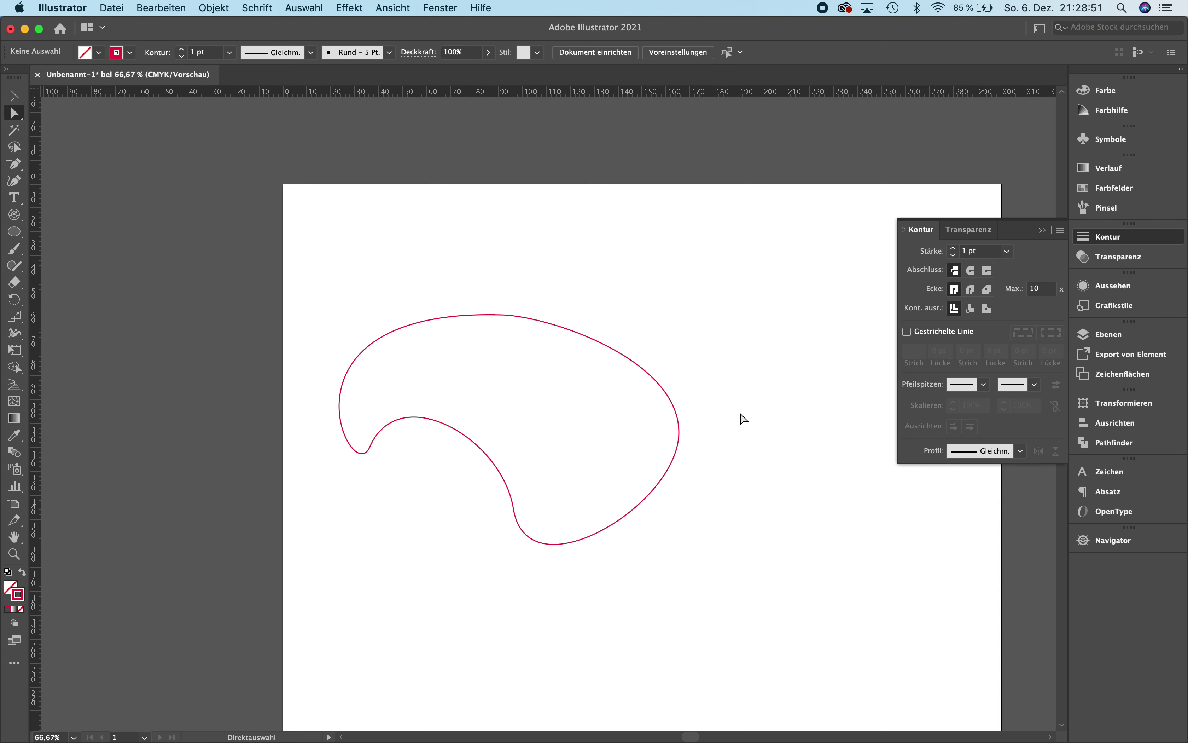
pyautogui.press('v')
pyautogui.moveTo(406, 267); pyautogui.dragTo(589, 497)
# - Delete the curled shape and place a first Pen tool anchor in the upper-left area
pyautogui.press('Delete')
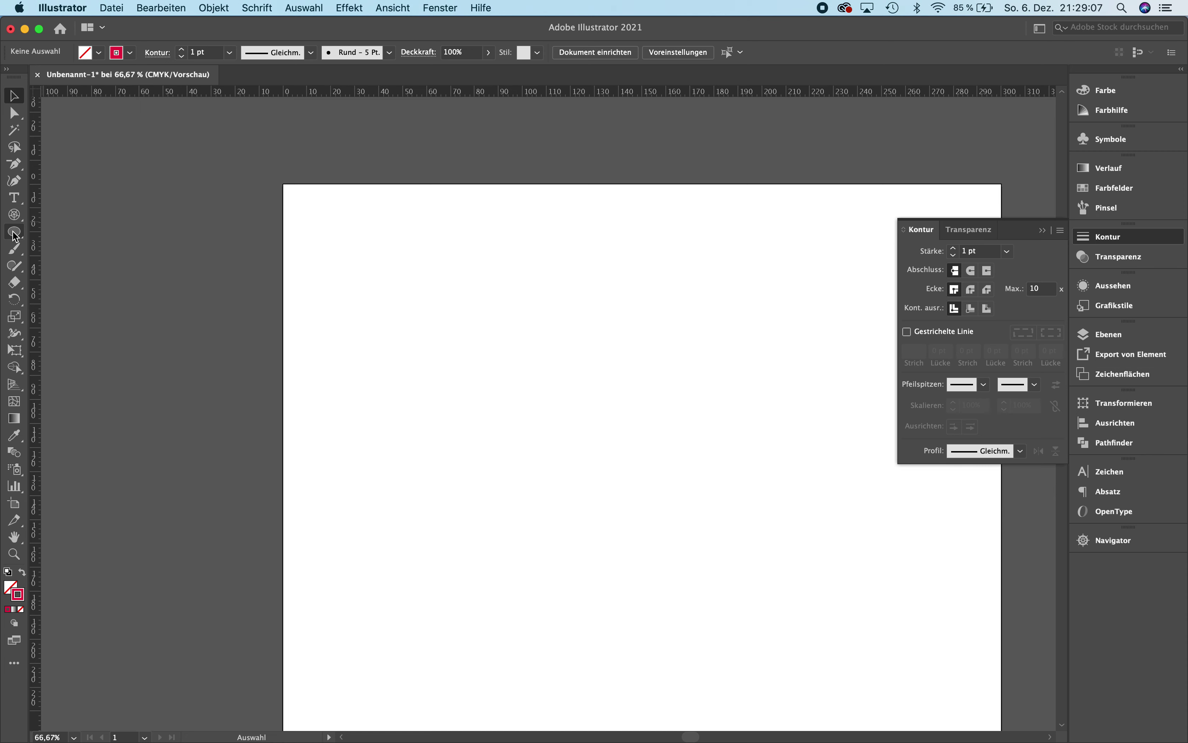
pyautogui.moveTo(14, 164); pyautogui.dragTo(57, 169)
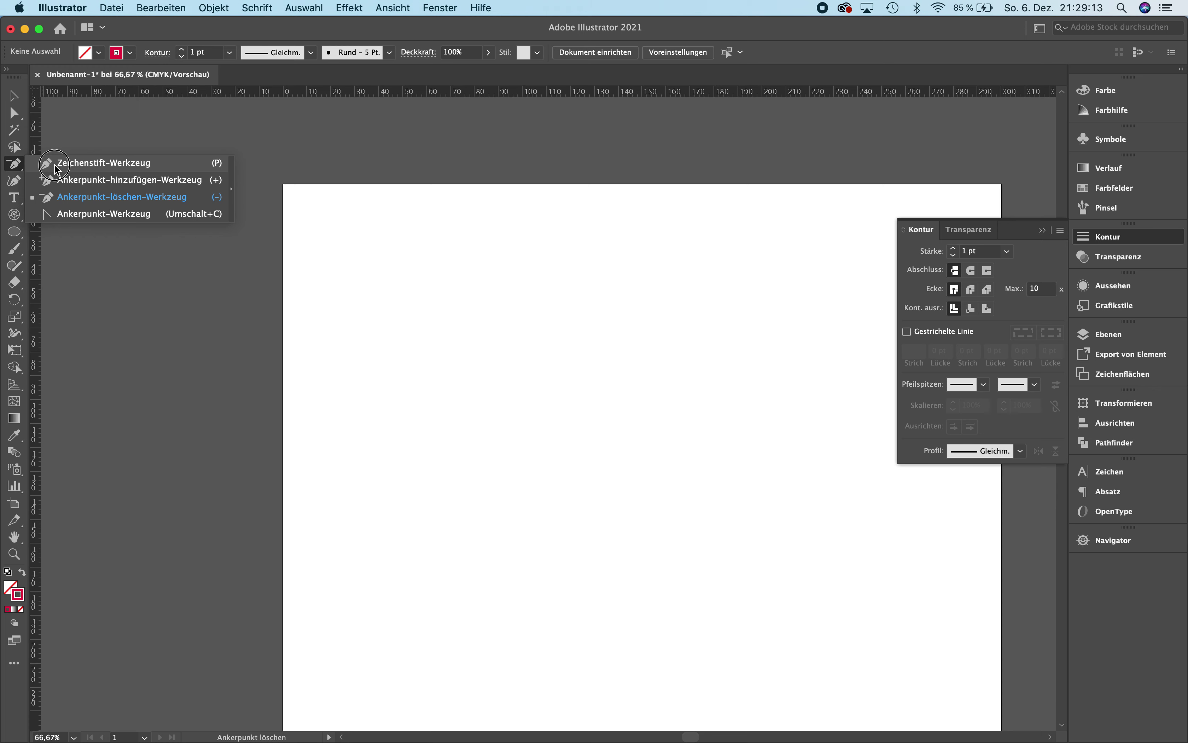
pyautogui.hscroll(3, 175, 233)
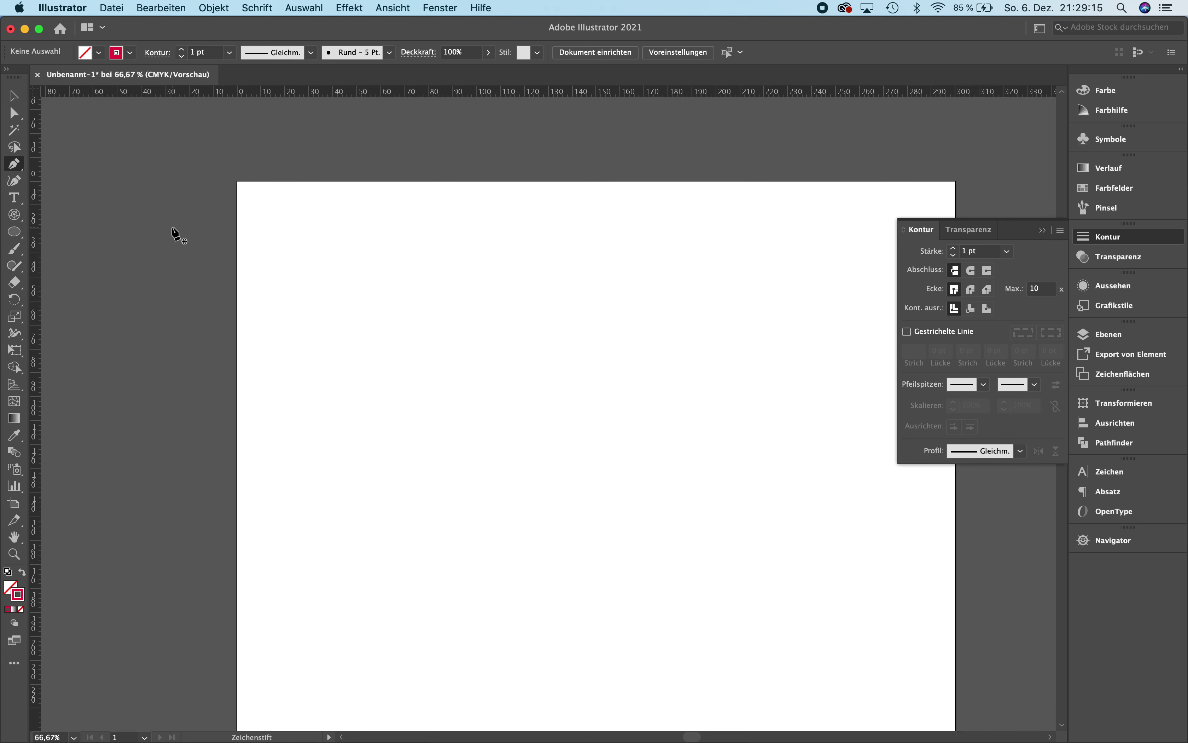
pyautogui.hscroll(3, 175, 233)
pyautogui.hscroll(1, 175, 233)
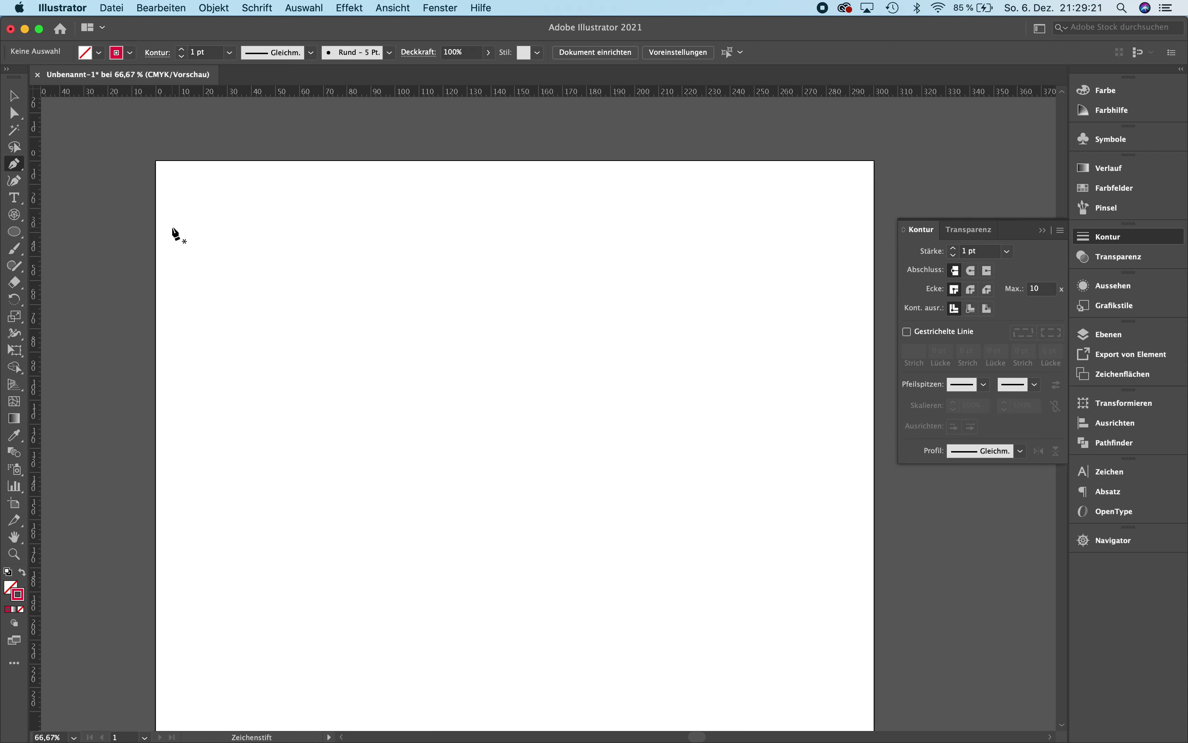
pyautogui.click(312, 290)
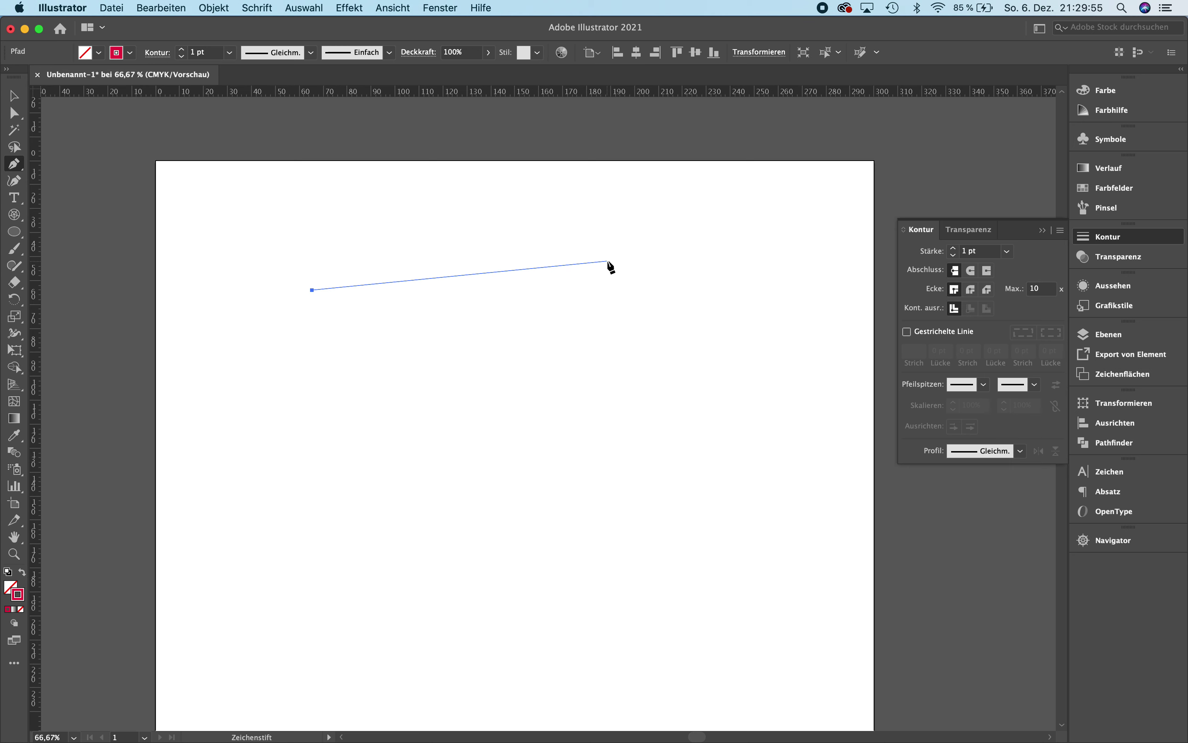
# - Place the right-side zigzag corners and the inner prong of the Pen outline
pyautogui.click(608, 261)
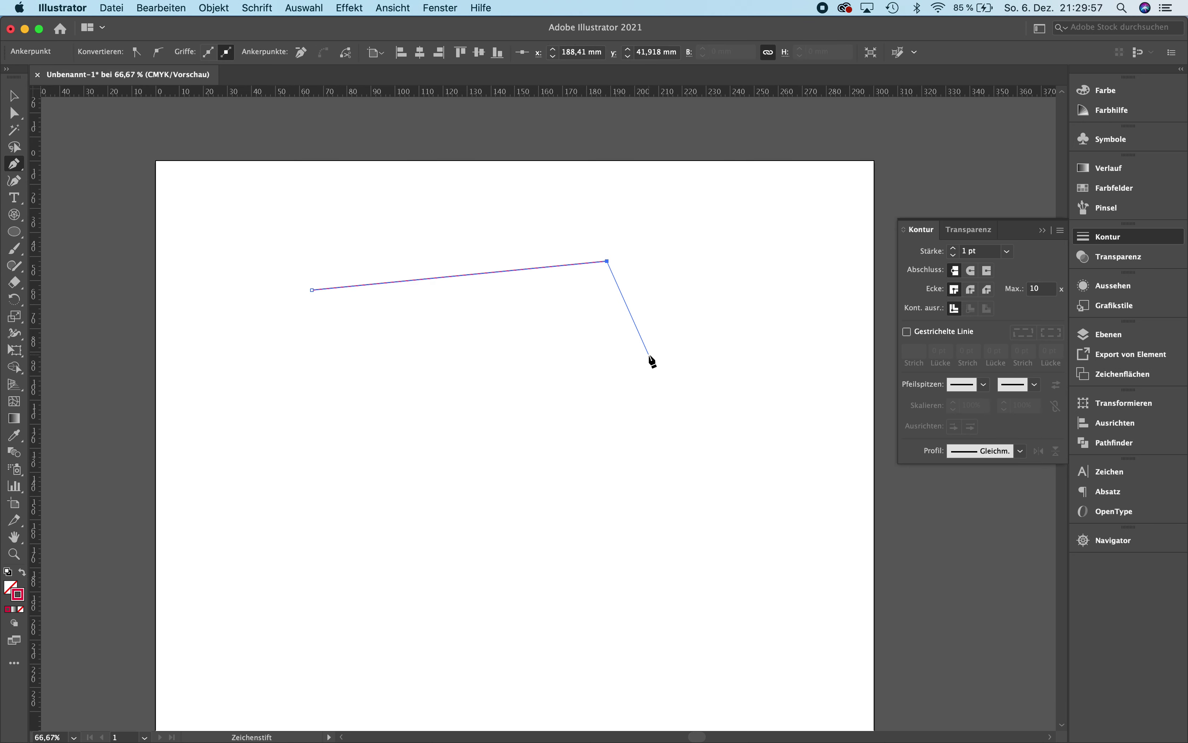
pyautogui.click(677, 453)
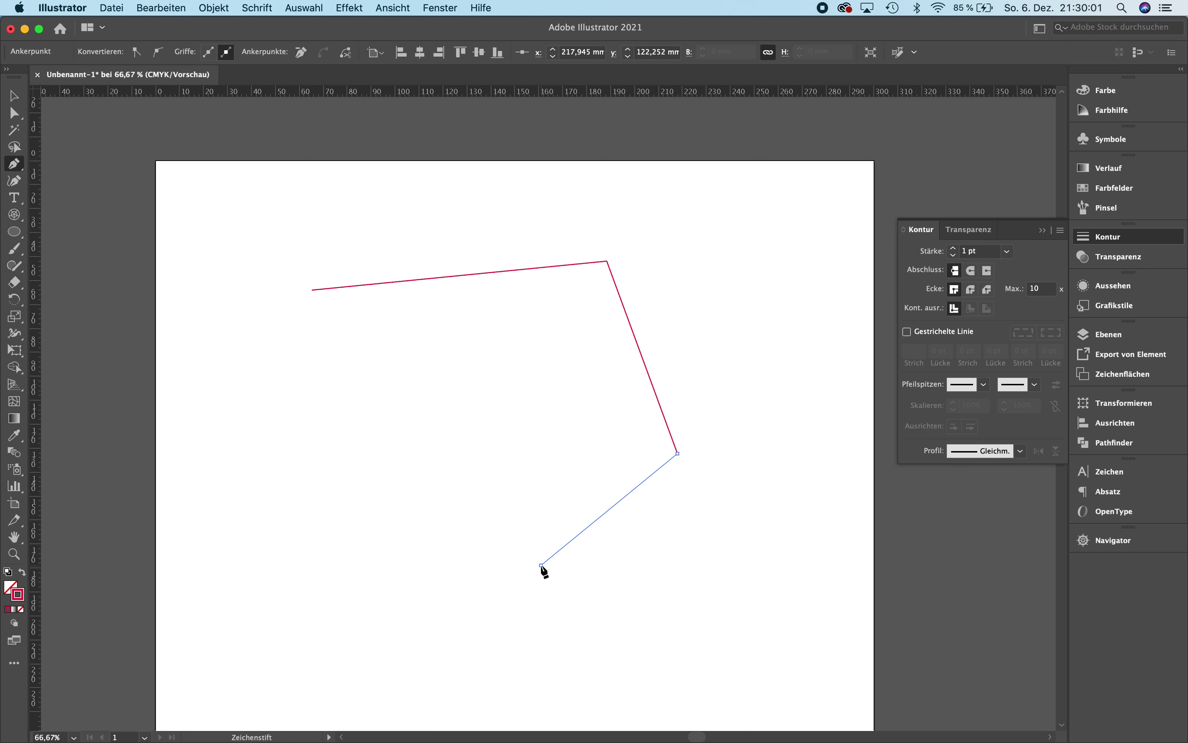
pyautogui.click(527, 433)
pyautogui.click(420, 545)
pyautogui.click(434, 417)
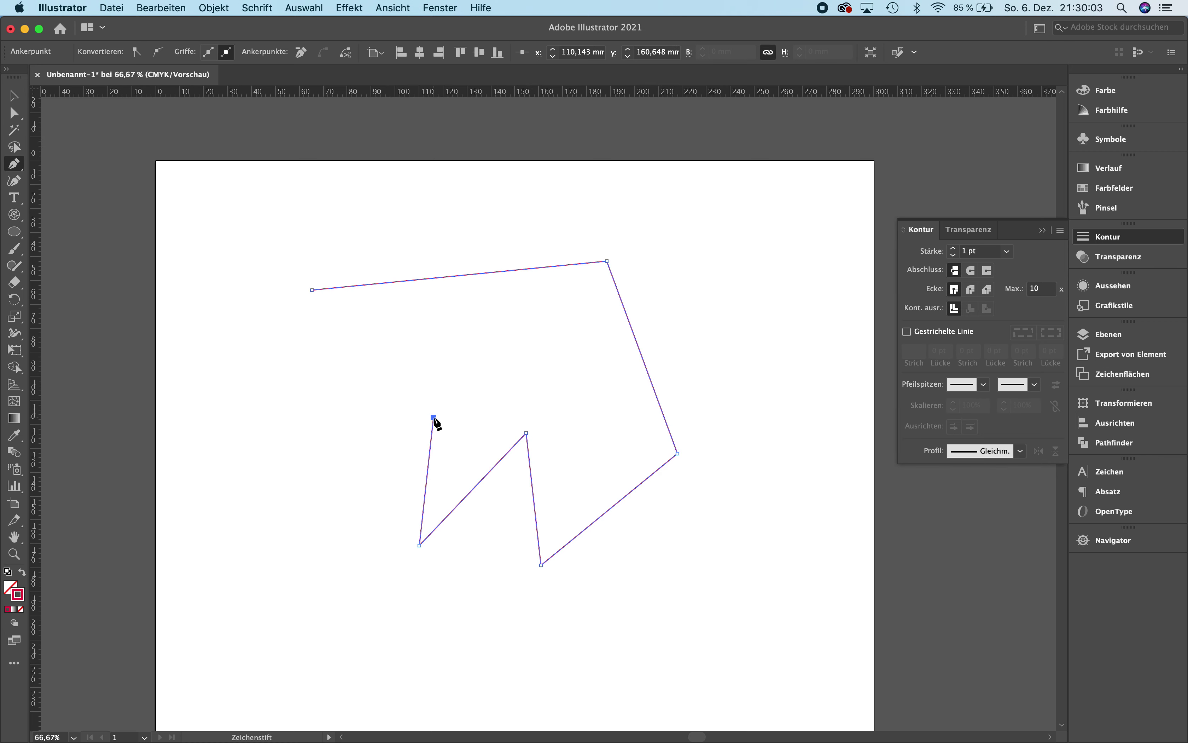
pyautogui.click(564, 363)
pyautogui.click(539, 320)
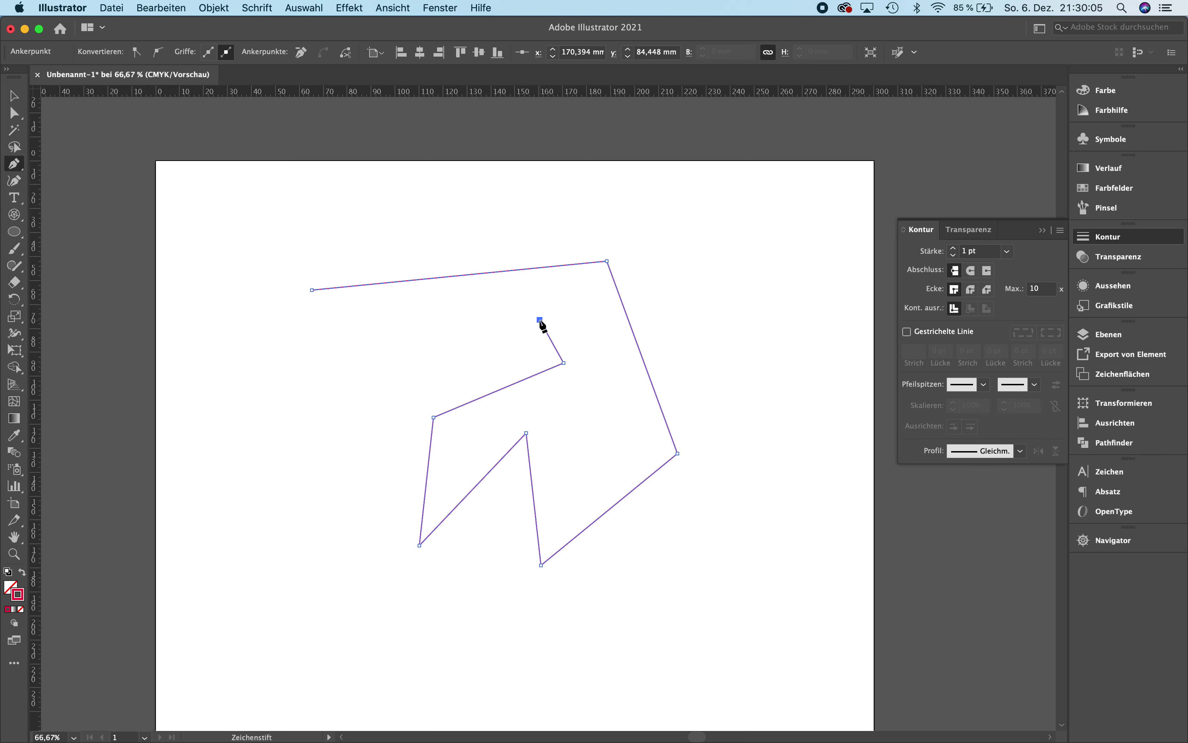
# - Add the left and leftmost prong corners and close the path at its start anchor
pyautogui.click(302, 513)
pyautogui.click(281, 469)
pyautogui.click(376, 387)
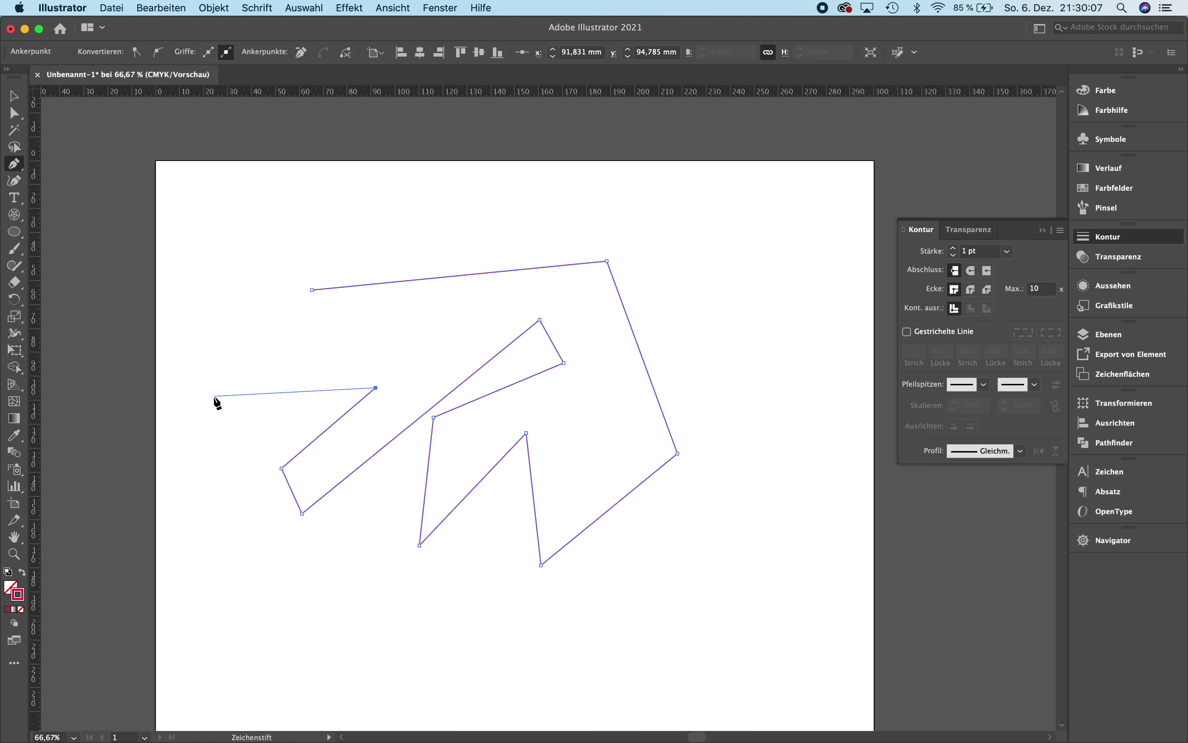
pyautogui.click(214, 396)
pyautogui.click(212, 339)
pyautogui.click(358, 343)
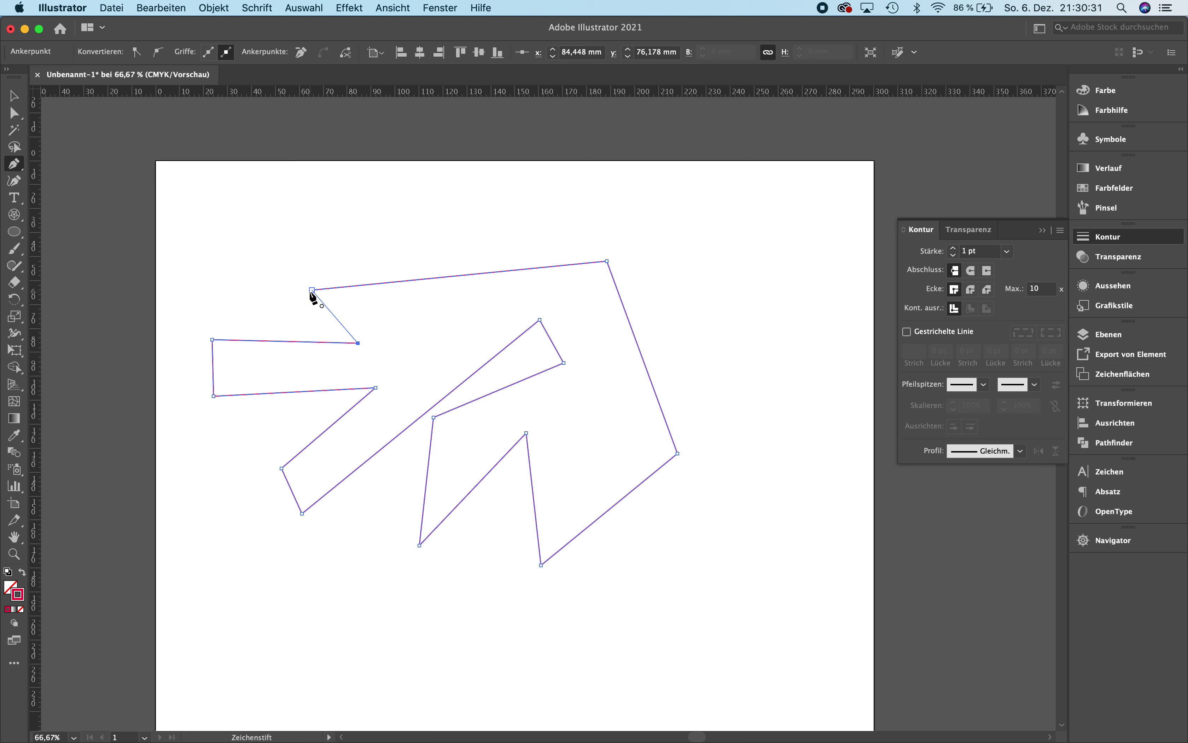
pyautogui.click(312, 291)
# - Fill the zigzag shape with green from the CMYK spectrum in the Farbe panel
pyautogui.click(1106, 94)
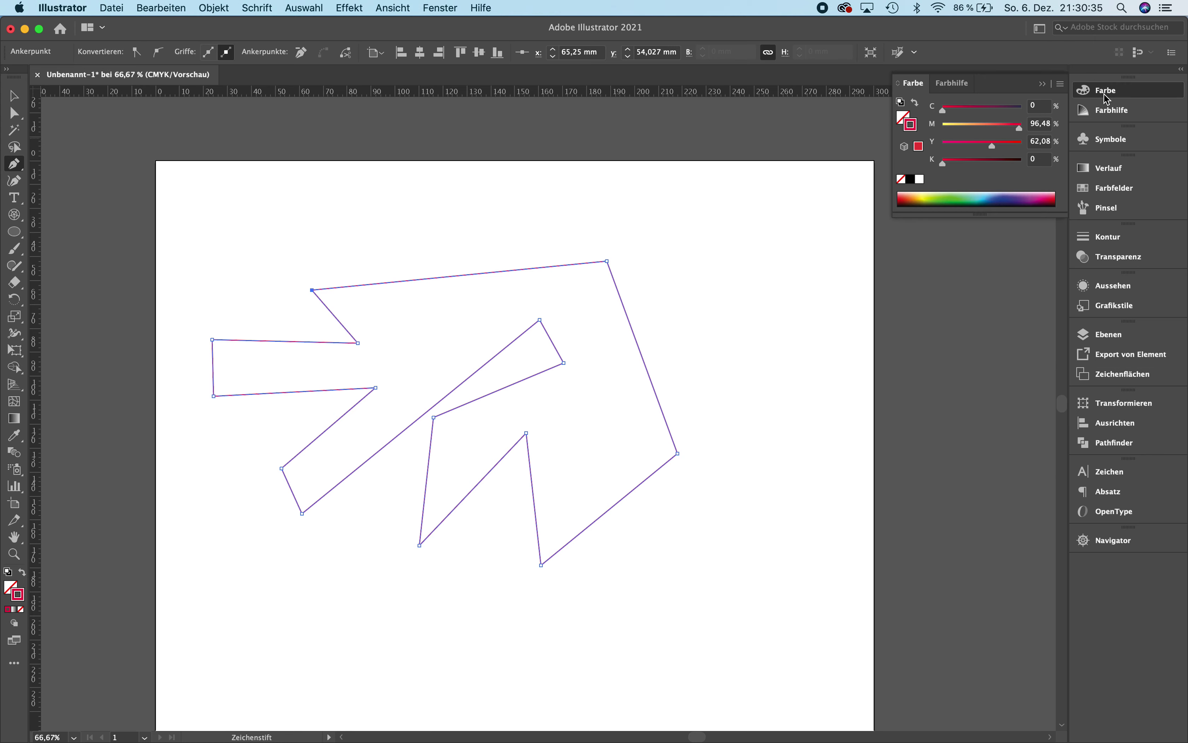
pyautogui.press('super')
pyautogui.click(903, 117)
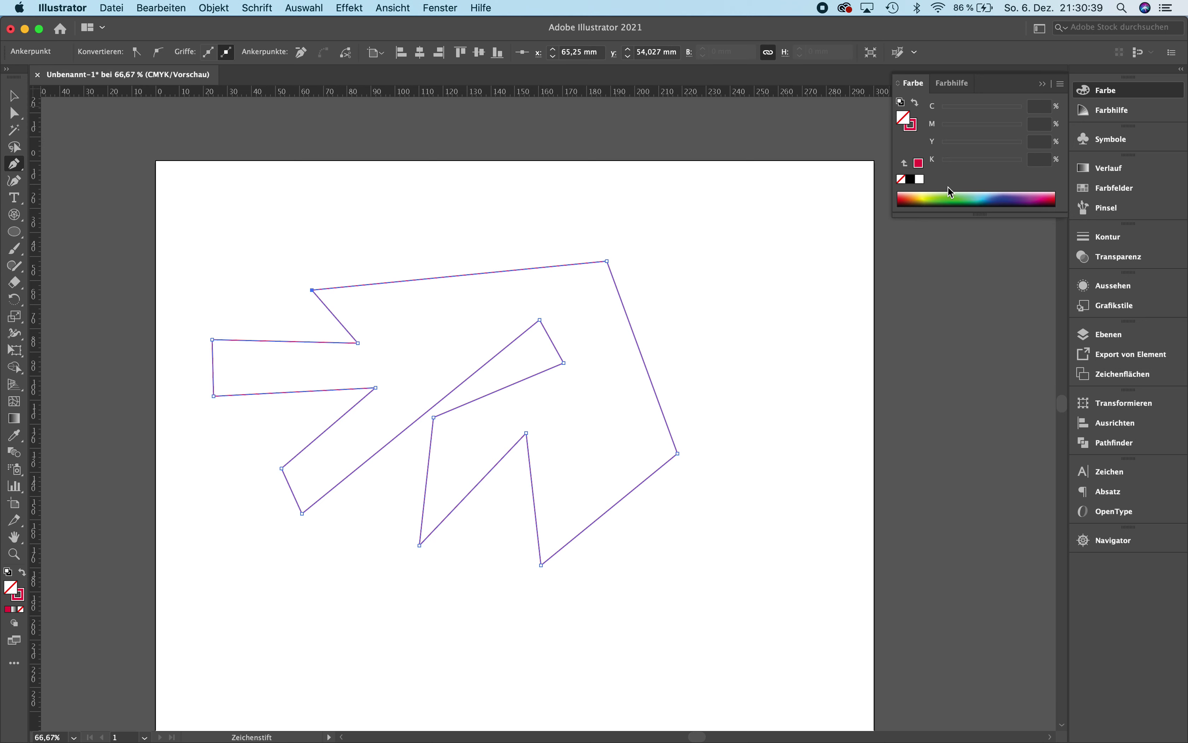
pyautogui.click(956, 199)
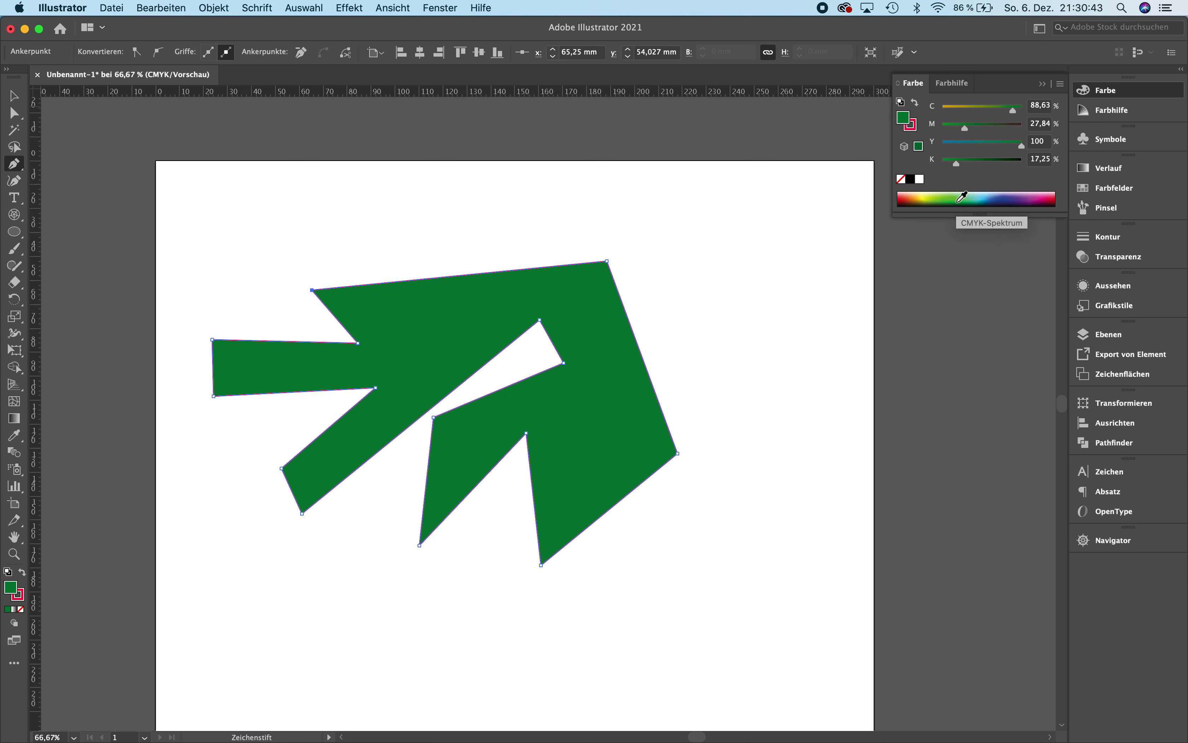
# - Select the green zigzag shape with the Selection tool and delete it
pyautogui.press('v')
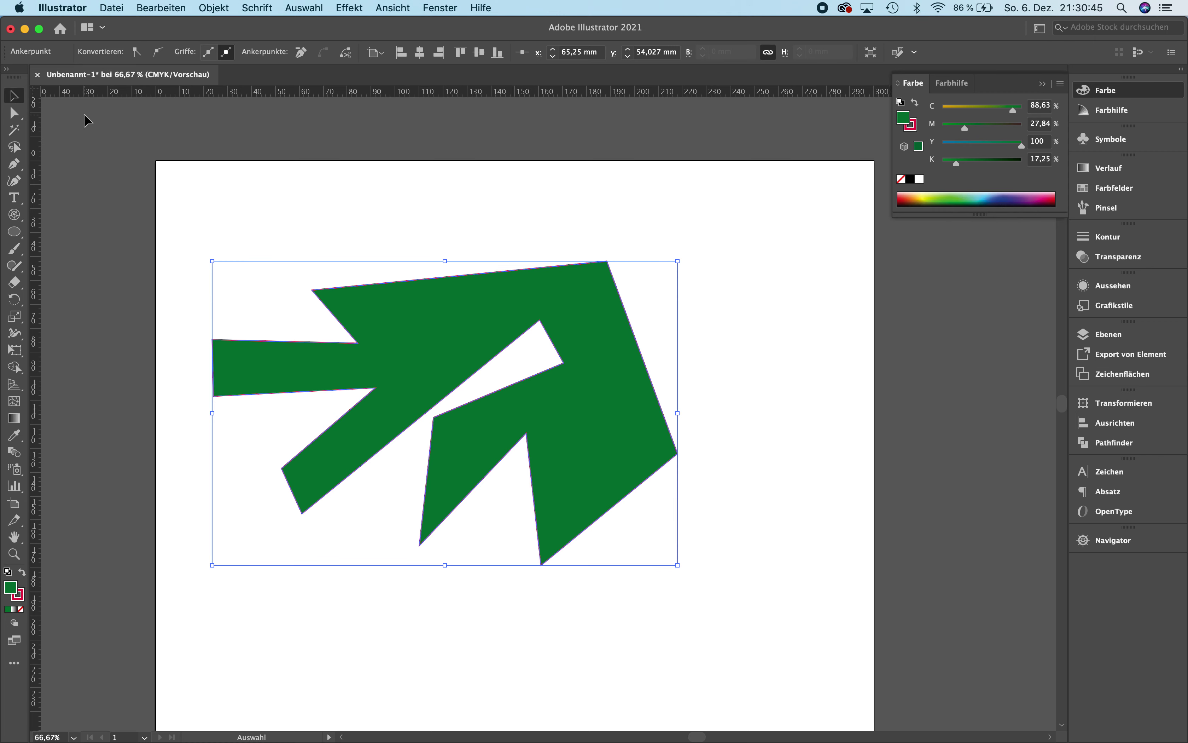
pyautogui.click(339, 231)
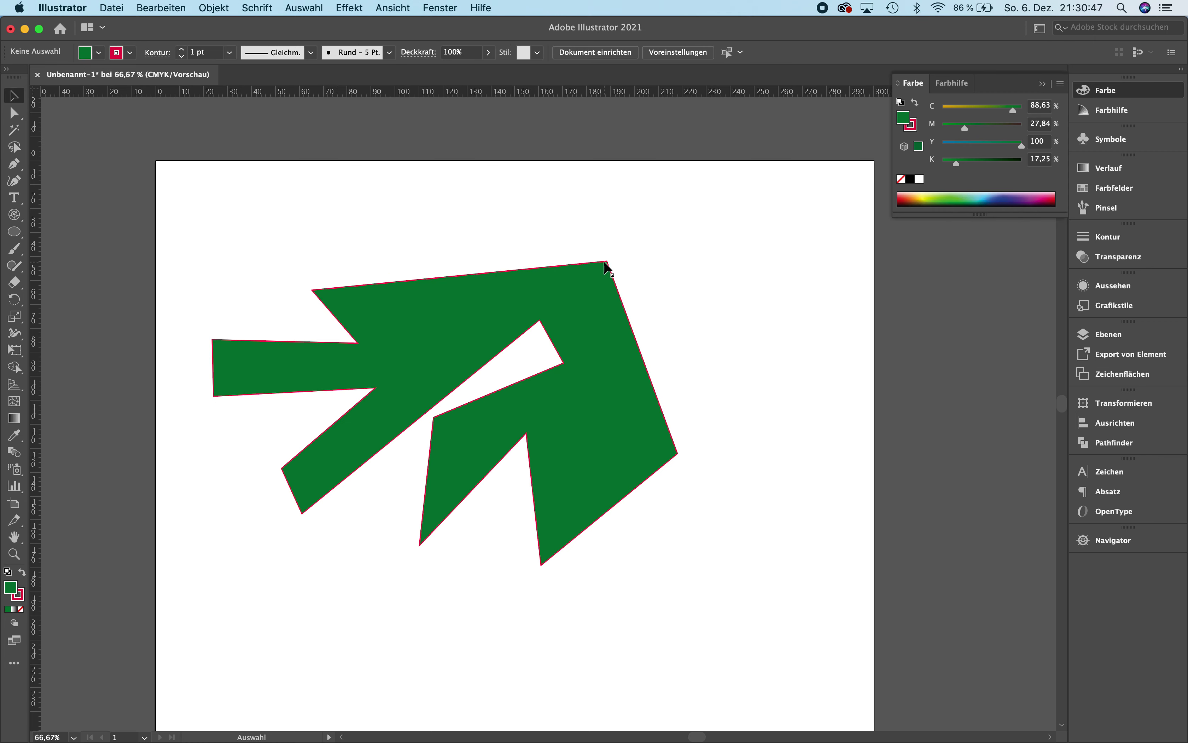
pyautogui.click(636, 399)
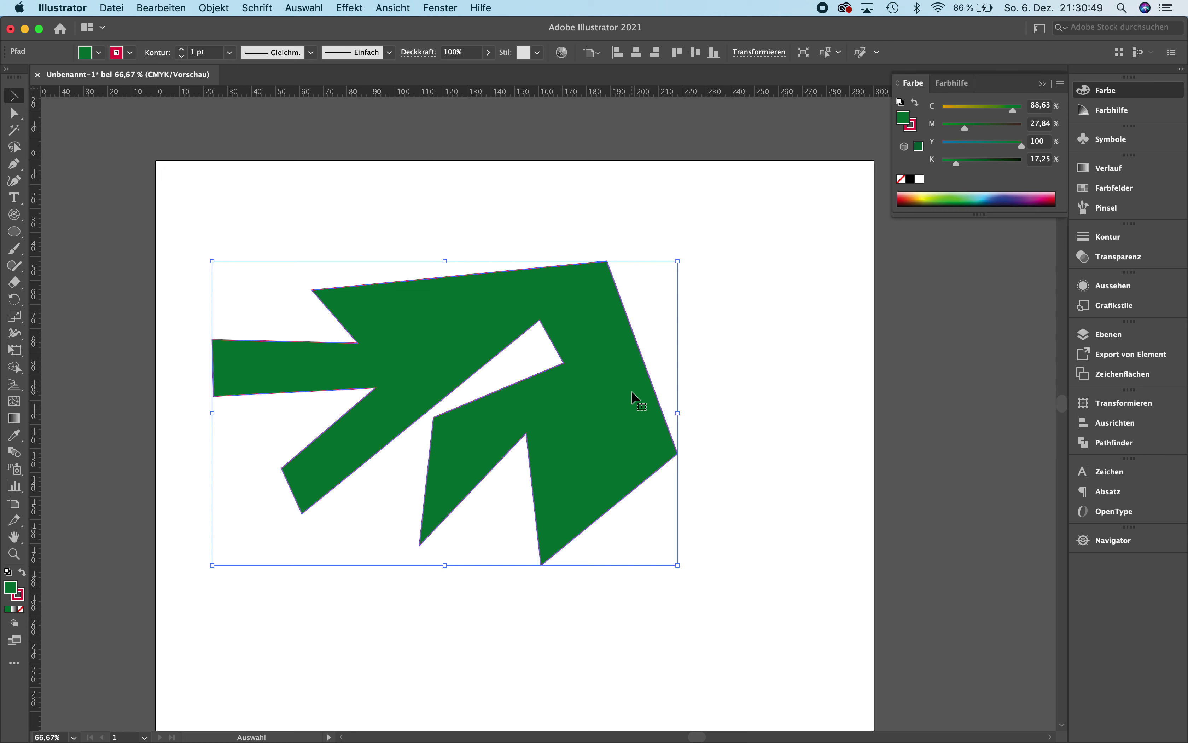
pyautogui.press('Delete')
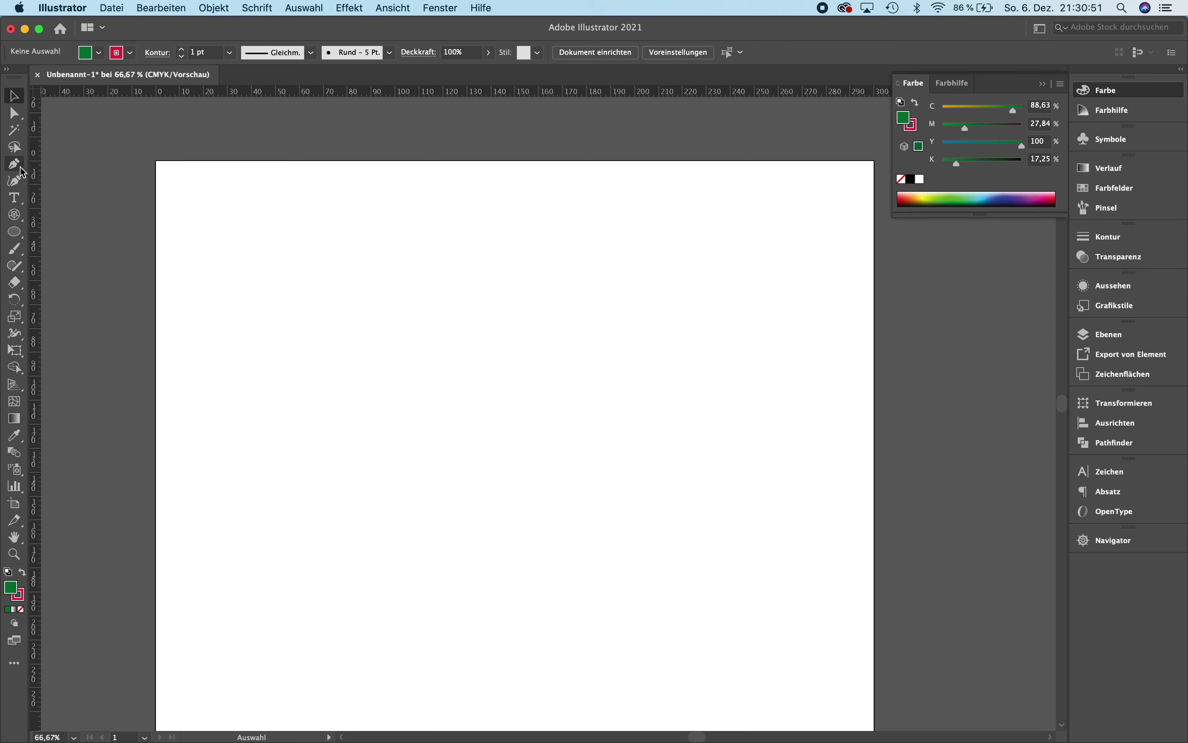
pyautogui.click(15, 164)
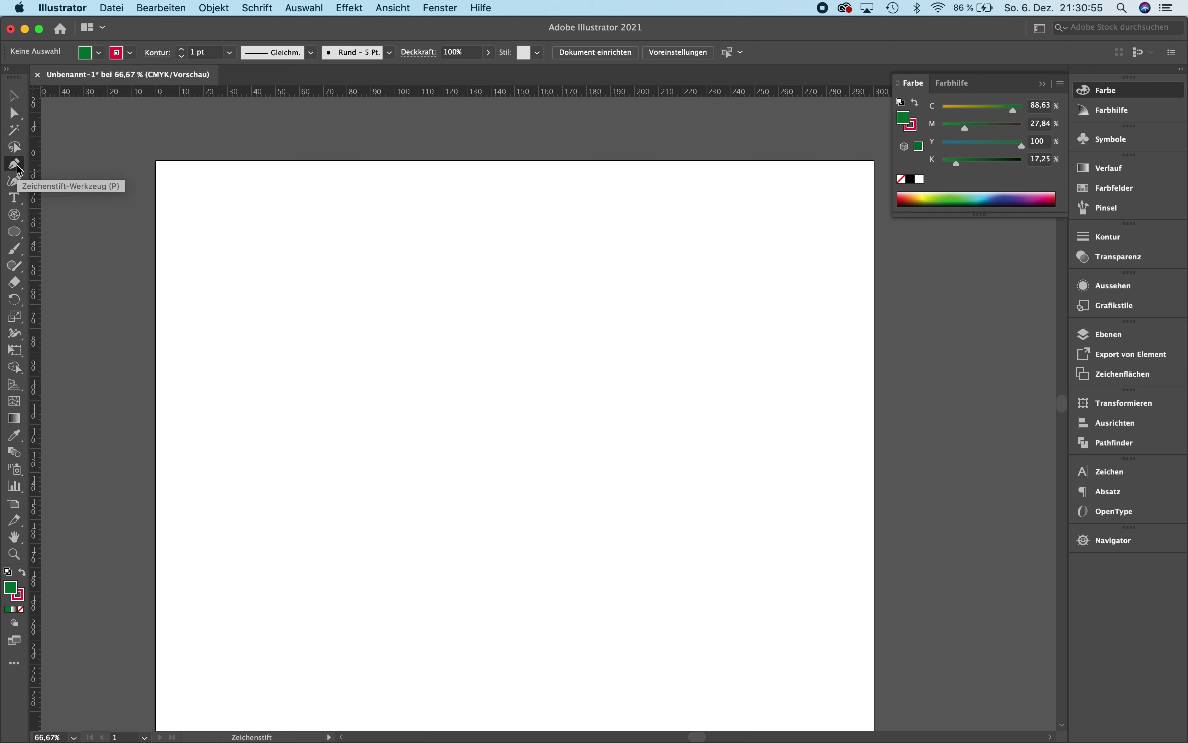
# - Place a first anchor, then drag the second anchor's handles to bend the top edge into an arc
pyautogui.click(314, 243)
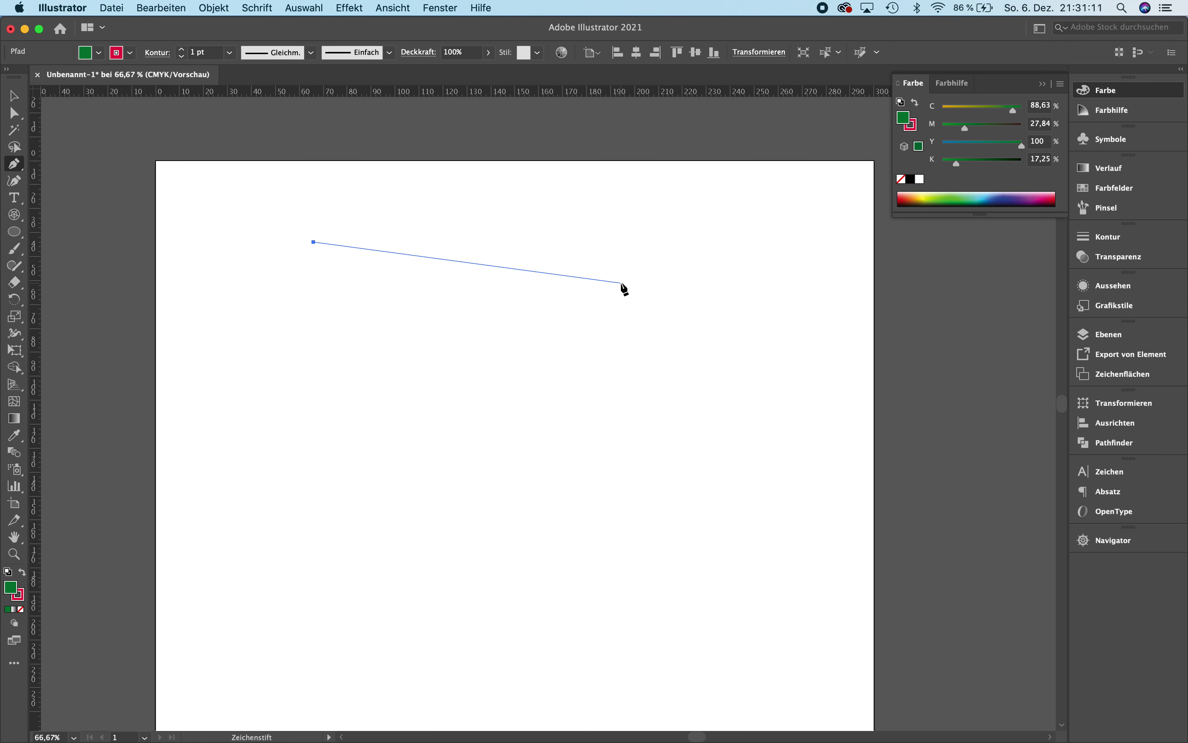
pyautogui.moveTo(622, 283)
pyautogui.mouseDown()
pyautogui.moveTo(681, 334)
pyautogui.moveTo(672, 360)
pyautogui.moveTo(631, 342)
pyautogui.moveTo(658, 353)
pyautogui.moveTo(697, 324)
pyautogui.moveTo(626, 314)
pyautogui.moveTo(642, 217)
pyautogui.moveTo(576, 364)
pyautogui.moveTo(668, 297)
pyautogui.moveTo(583, 225)
pyautogui.moveTo(511, 349)
pyautogui.moveTo(681, 339)
pyautogui.moveTo(532, 342)
pyautogui.moveTo(573, 252)
pyautogui.moveTo(663, 297)
pyautogui.moveTo(564, 300)
pyautogui.moveTo(615, 350)
pyautogui.moveTo(652, 337)
pyautogui.moveTo(661, 319)
pyautogui.moveTo(692, 347)
pyautogui.moveTo(644, 302)
pyautogui.moveTo(705, 334)
pyautogui.moveTo(708, 349)
pyautogui.moveTo(681, 330)
pyautogui.mouseUp()
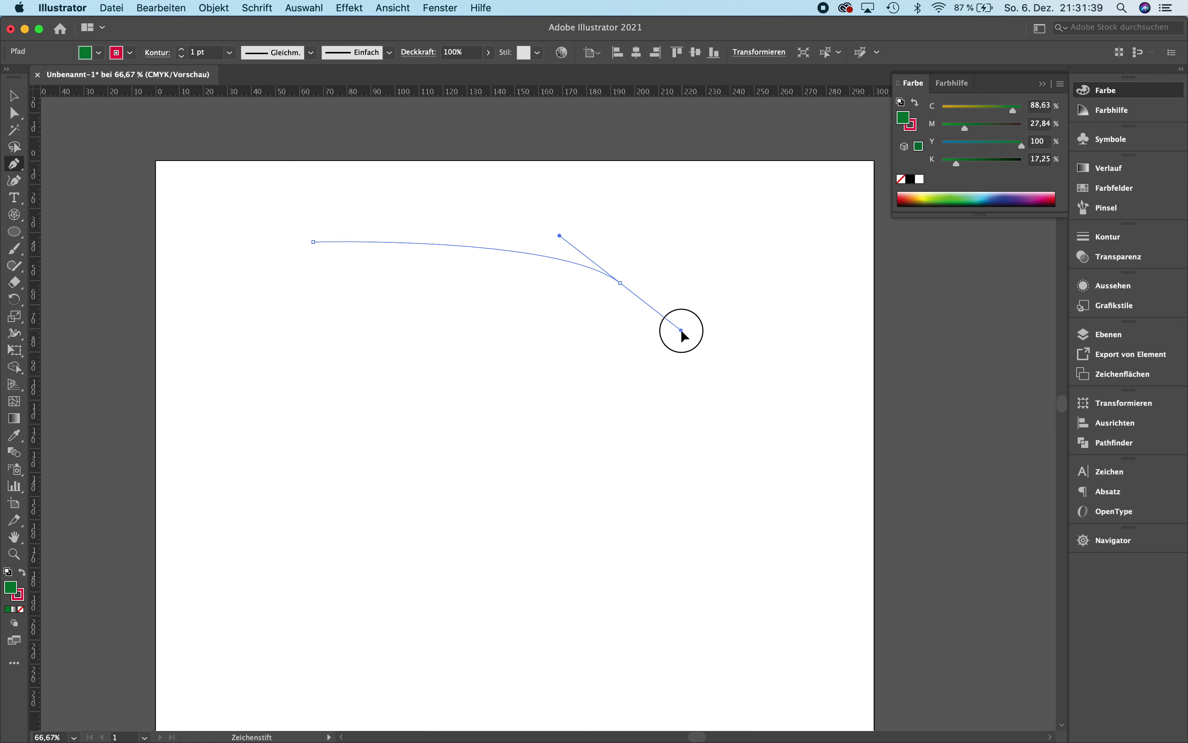
pyautogui.moveTo(682, 331)
pyautogui.mouseDown()
pyautogui.moveTo(649, 283)
pyautogui.moveTo(680, 345)
pyautogui.moveTo(621, 284)
pyautogui.moveTo(680, 320)
pyautogui.moveTo(668, 328)
pyautogui.moveTo(691, 326)
pyautogui.moveTo(671, 313)
pyautogui.moveTo(689, 317)
pyautogui.moveTo(676, 344)
pyautogui.moveTo(724, 352)
pyautogui.moveTo(674, 324)
pyautogui.moveTo(724, 340)
pyautogui.moveTo(676, 309)
pyautogui.moveTo(615, 276)
pyautogui.moveTo(605, 284)
pyautogui.moveTo(694, 324)
pyautogui.moveTo(676, 340)
pyautogui.moveTo(697, 340)
pyautogui.moveTo(676, 326)
pyautogui.moveTo(703, 344)
pyautogui.moveTo(697, 358)
pyautogui.mouseUp()
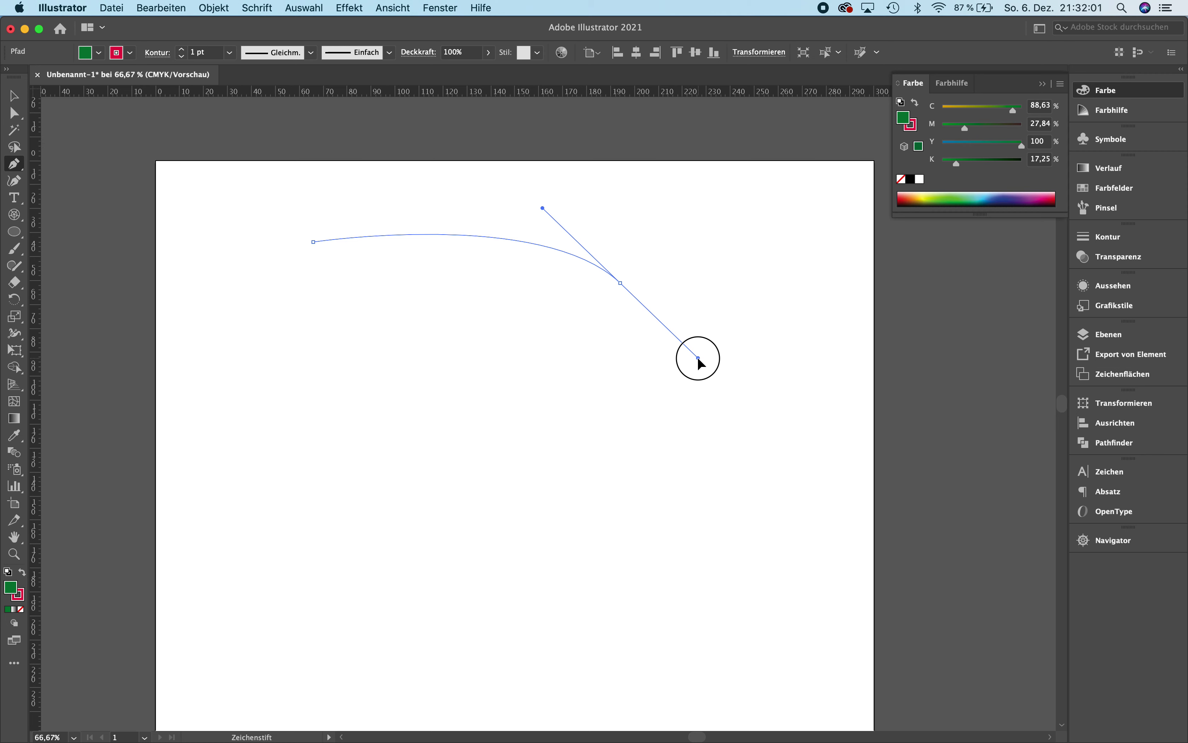
pyautogui.moveTo(698, 358); pyautogui.dragTo(698, 358)
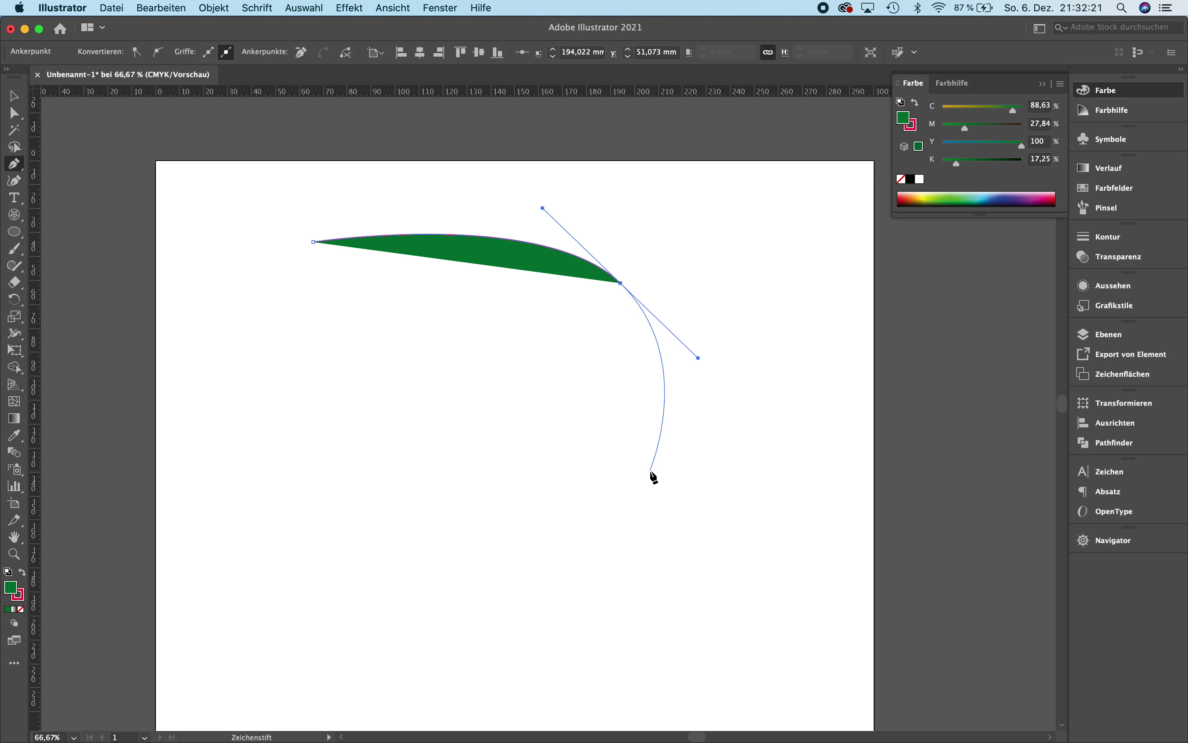
# - Add curved points forming a rounded right lobe and an inner notch
pyautogui.click(627, 499)
pyautogui.moveTo(627, 502)
pyautogui.mouseDown()
pyautogui.moveTo(572, 522)
pyautogui.moveTo(545, 499)
pyautogui.mouseUp()
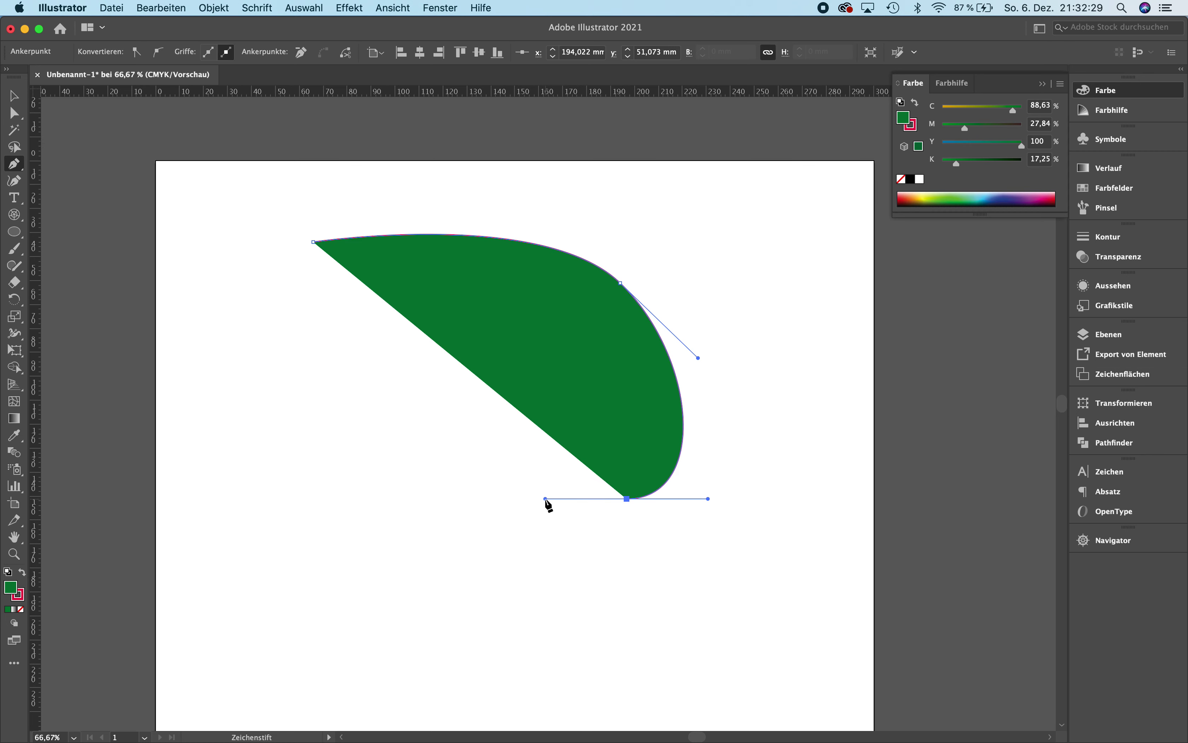
pyautogui.moveTo(598, 441); pyautogui.dragTo(583, 409)
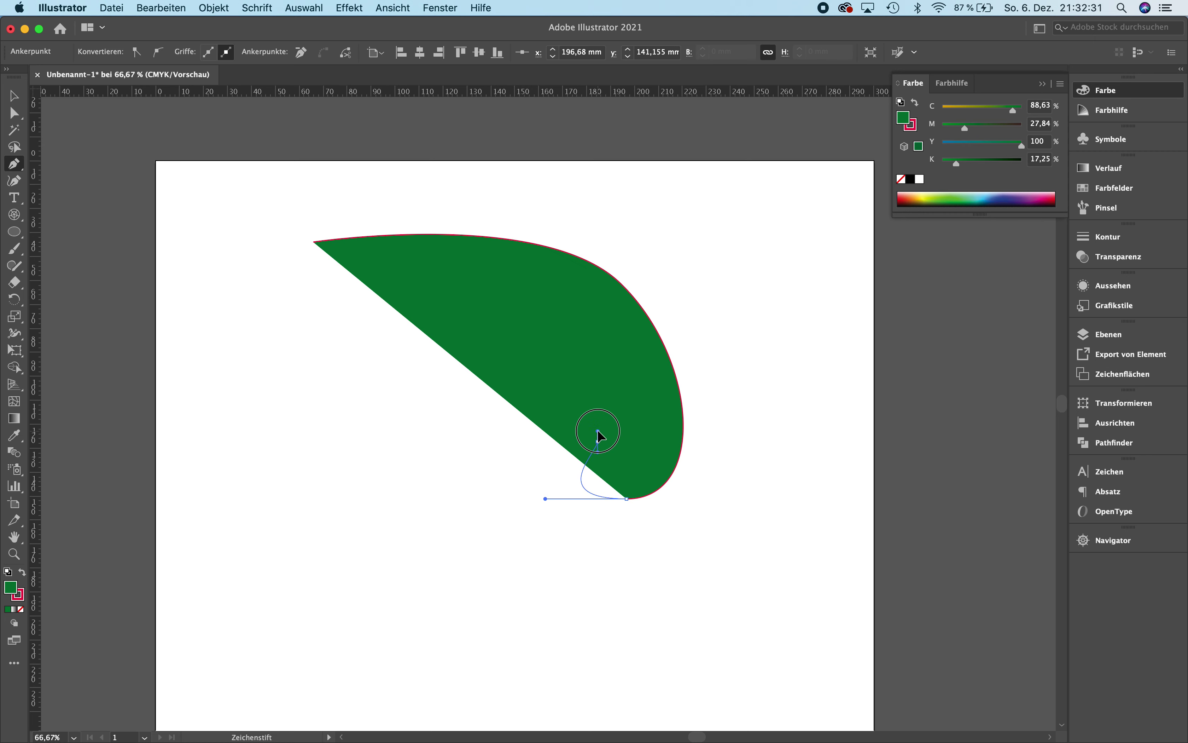
pyautogui.click(539, 425)
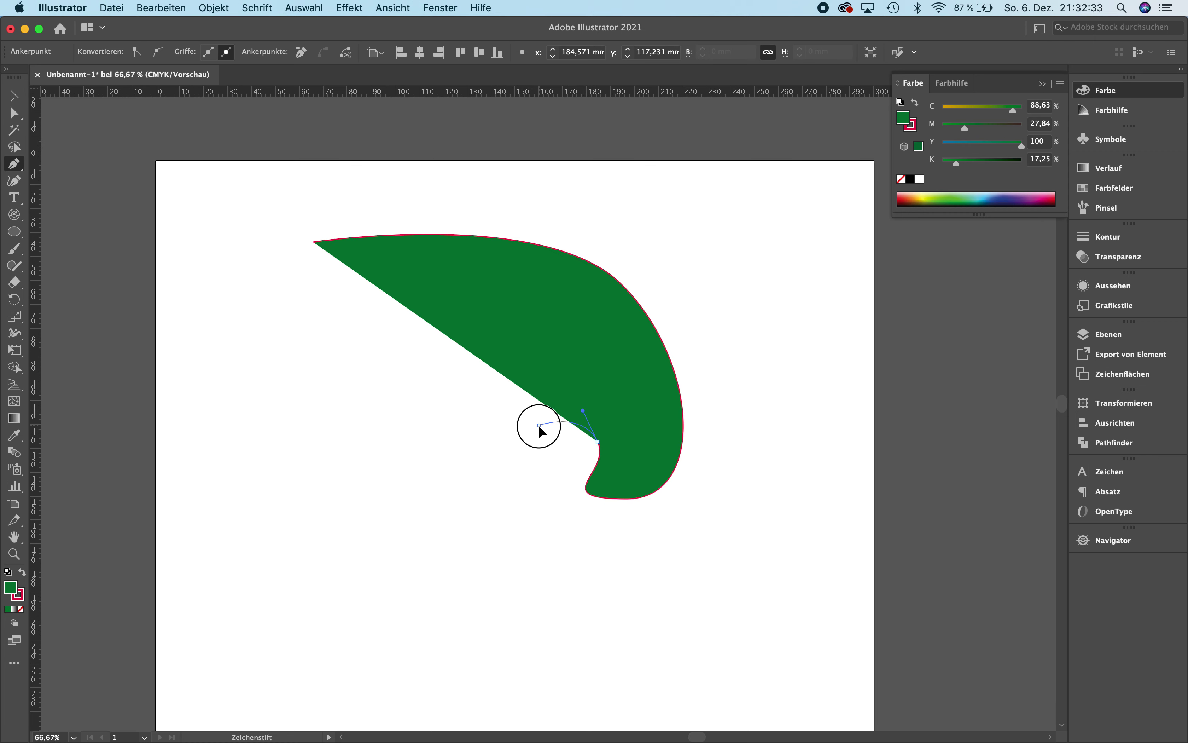
pyautogui.moveTo(525, 453); pyautogui.dragTo(524, 455)
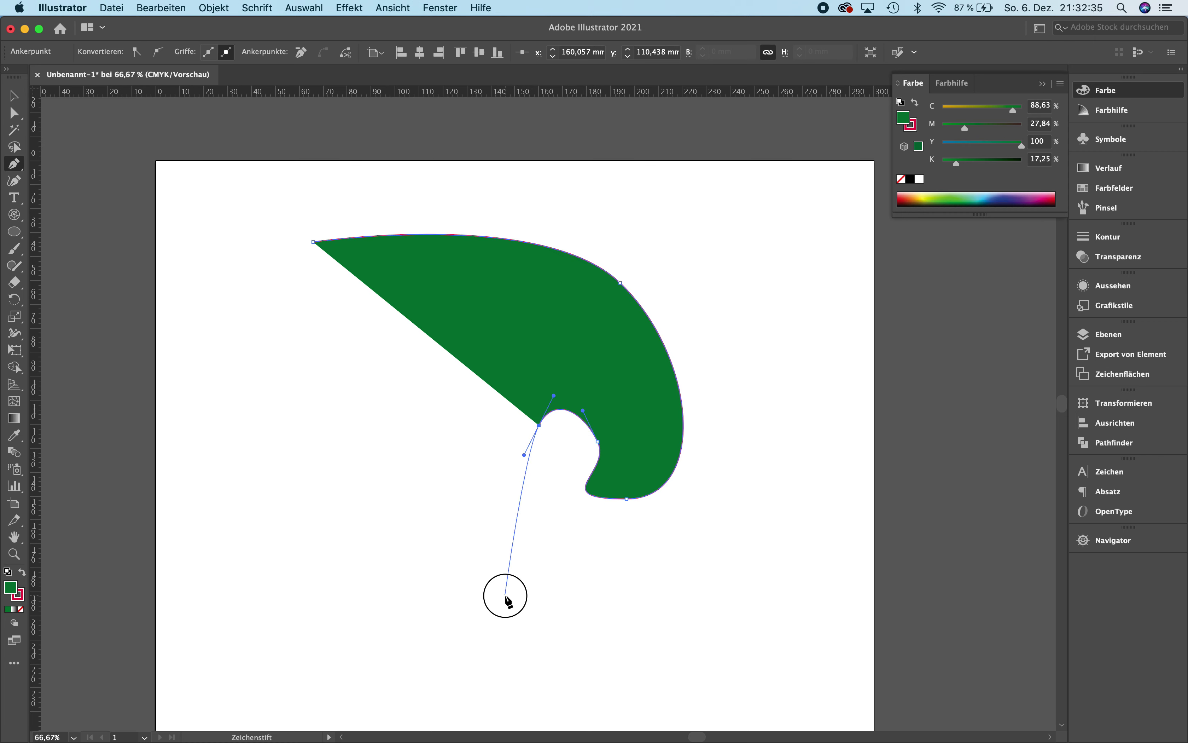
pyautogui.moveTo(506, 595); pyautogui.dragTo(424, 607)
pyautogui.moveTo(434, 547); pyautogui.dragTo(437, 498)
# - Add curved points for the lower-left lobe and the indented left edge, then zoom in
pyautogui.moveTo(368, 559); pyautogui.dragTo(368, 561)
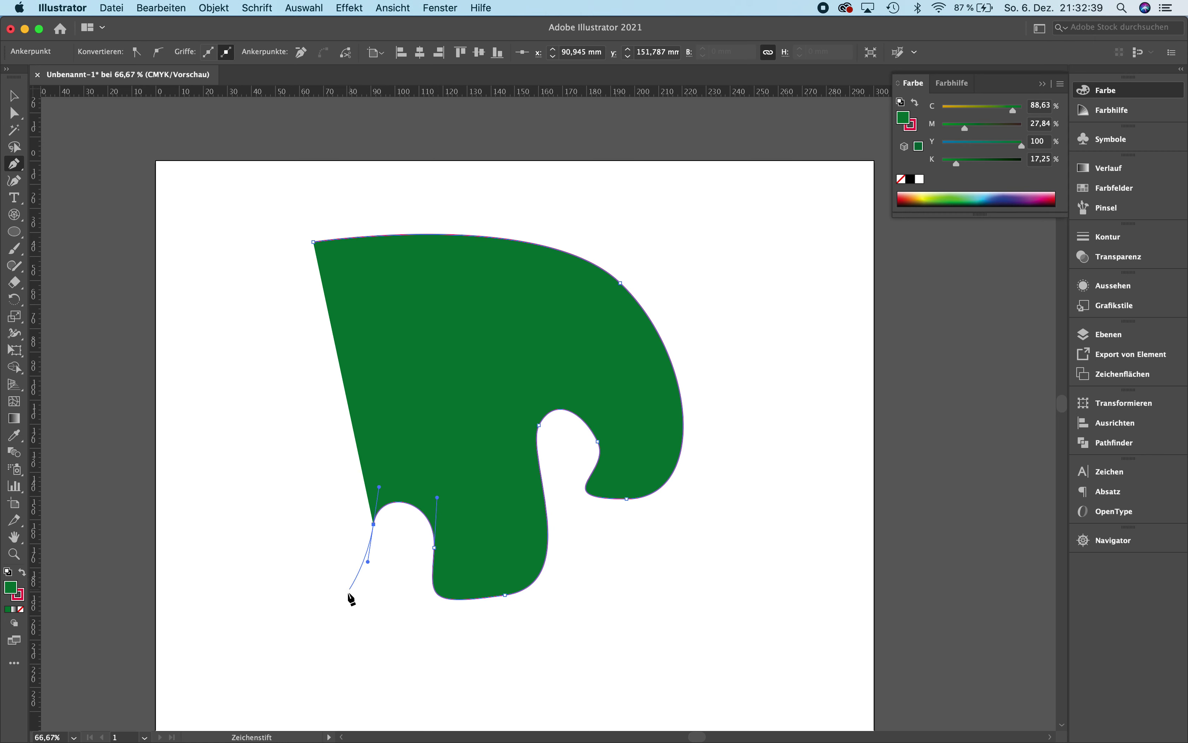
pyautogui.moveTo(292, 640); pyautogui.dragTo(232, 608)
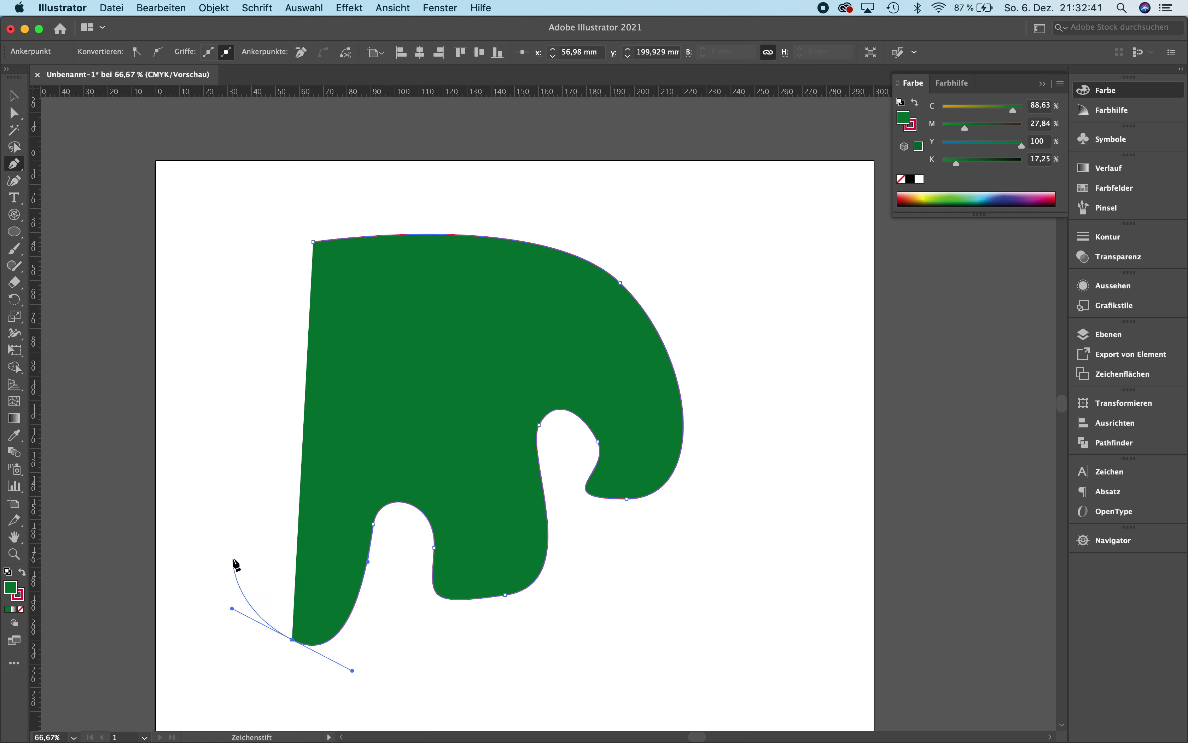
pyautogui.moveTo(244, 547); pyautogui.dragTo(284, 529)
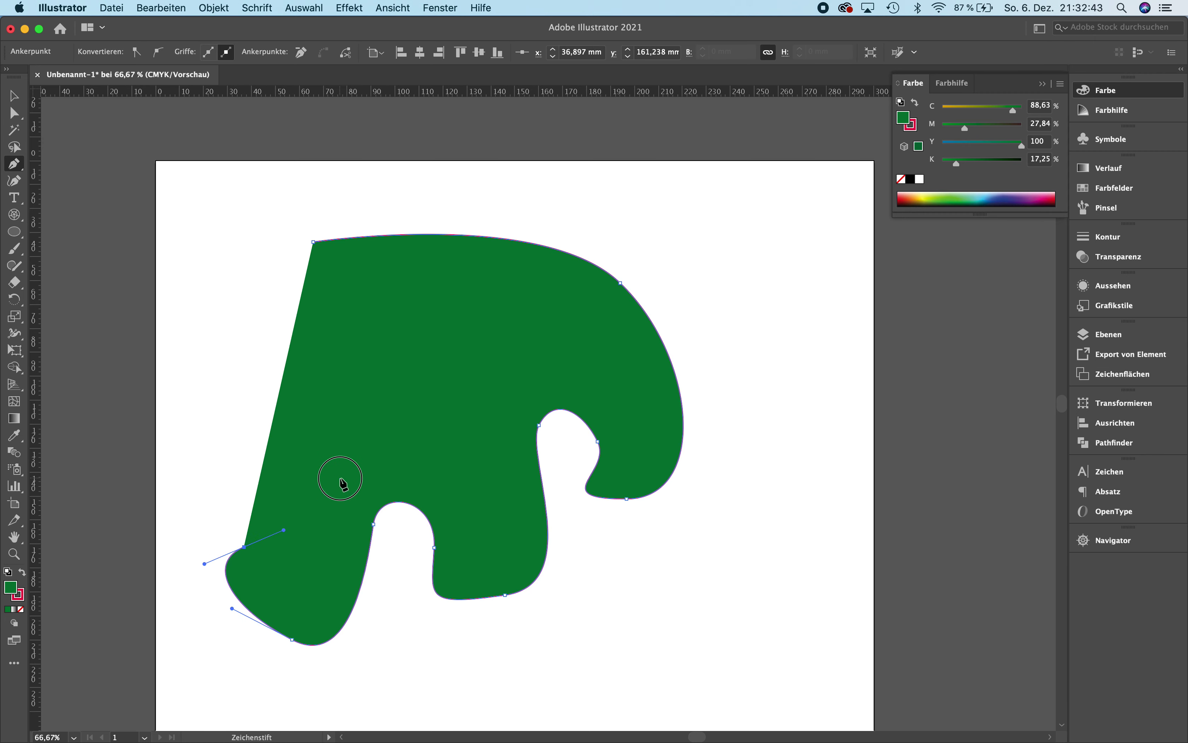
pyautogui.moveTo(340, 477); pyautogui.dragTo(327, 432)
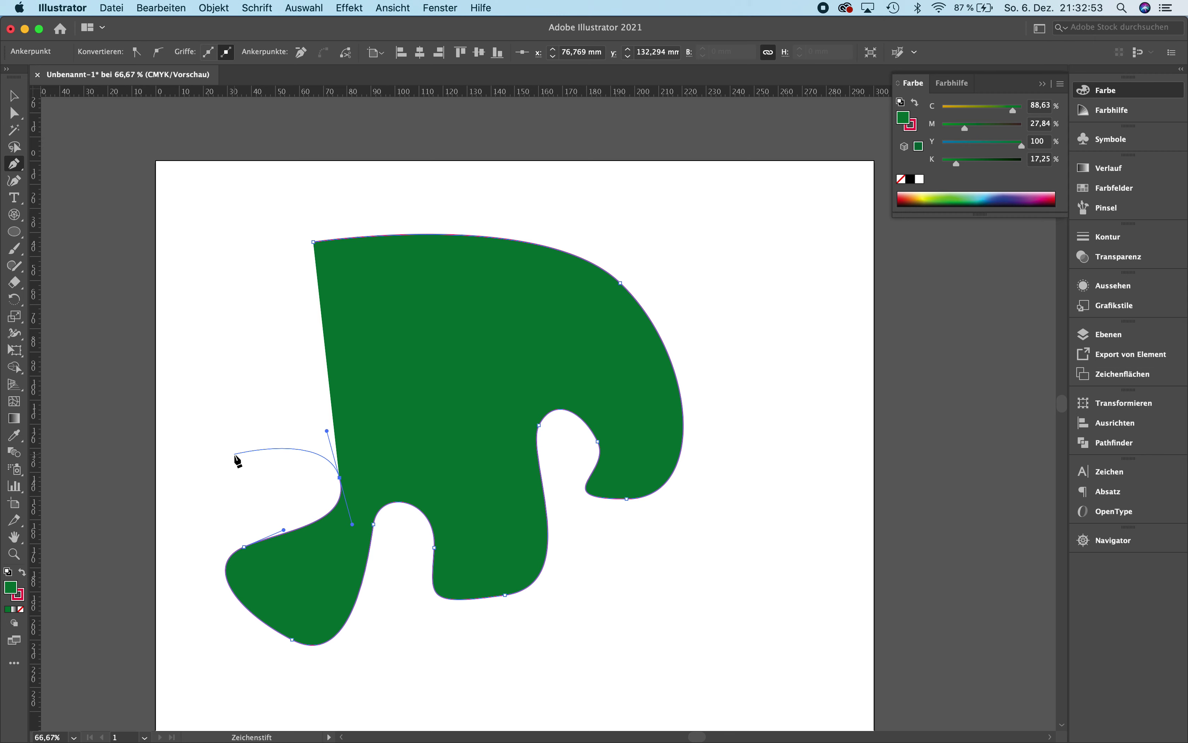
pyautogui.moveTo(234, 454); pyautogui.dragTo(198, 411)
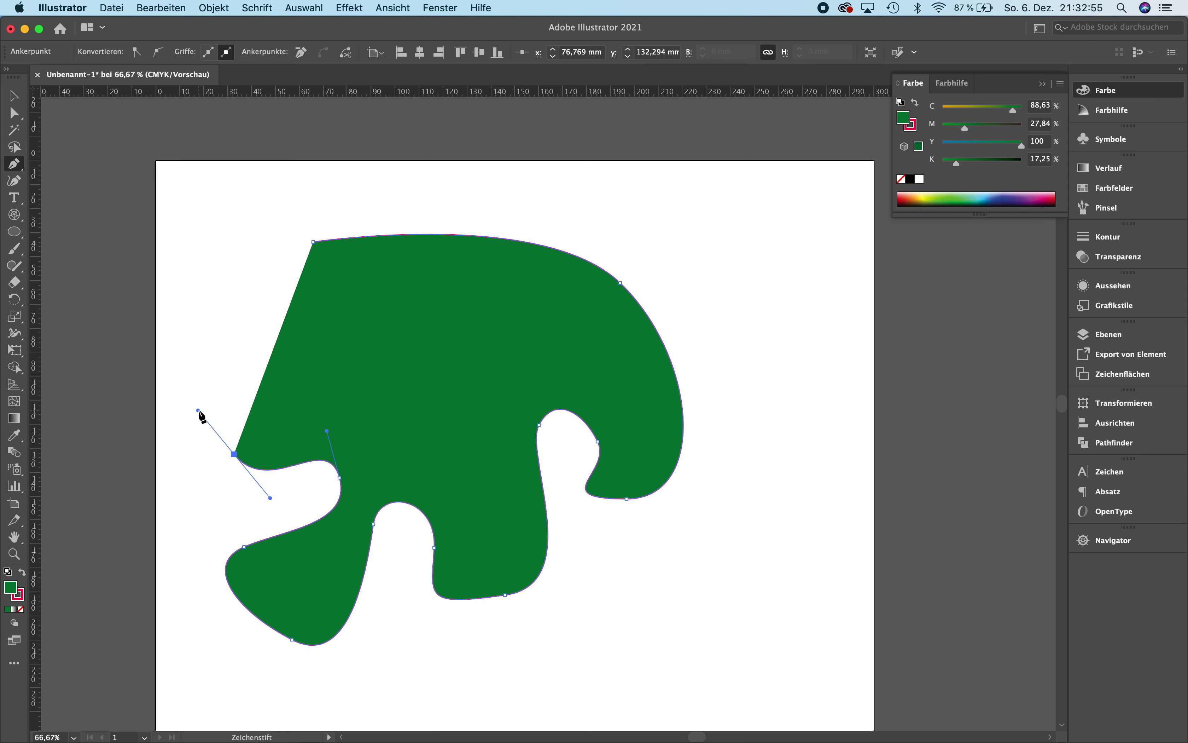
pyautogui.moveTo(211, 336); pyautogui.dragTo(248, 311)
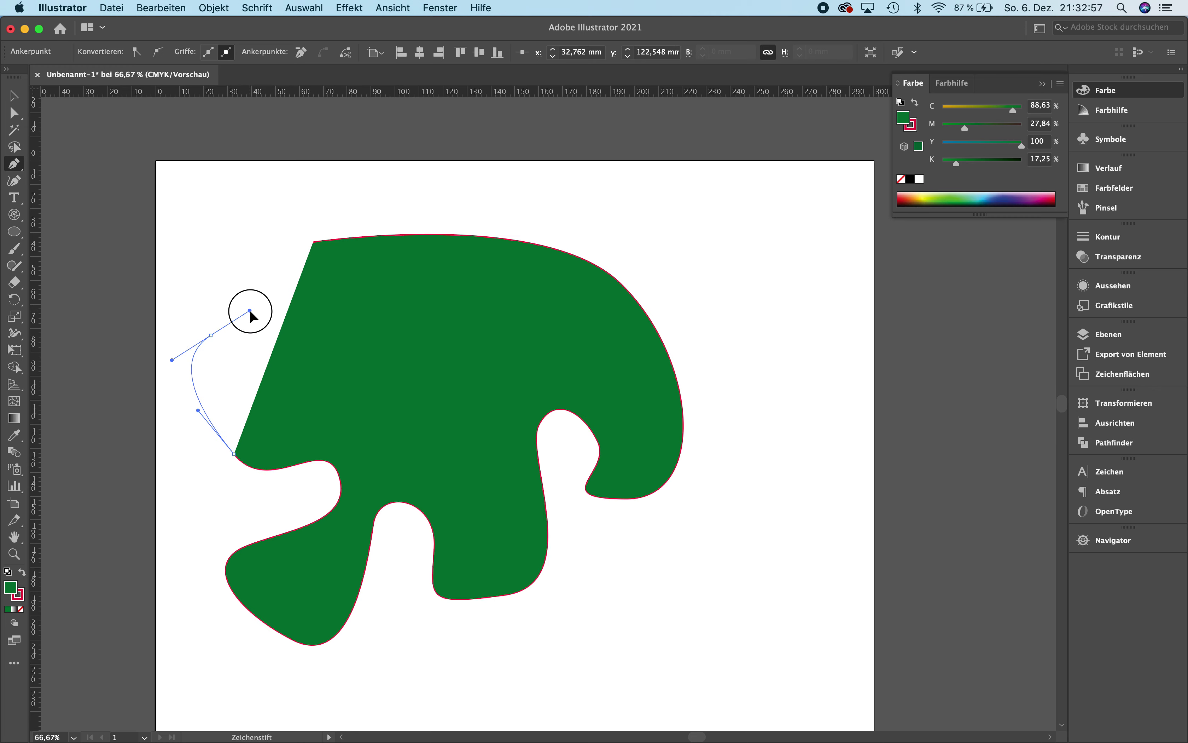
pyautogui.press('super+plus')
pyautogui.press('super+plus')
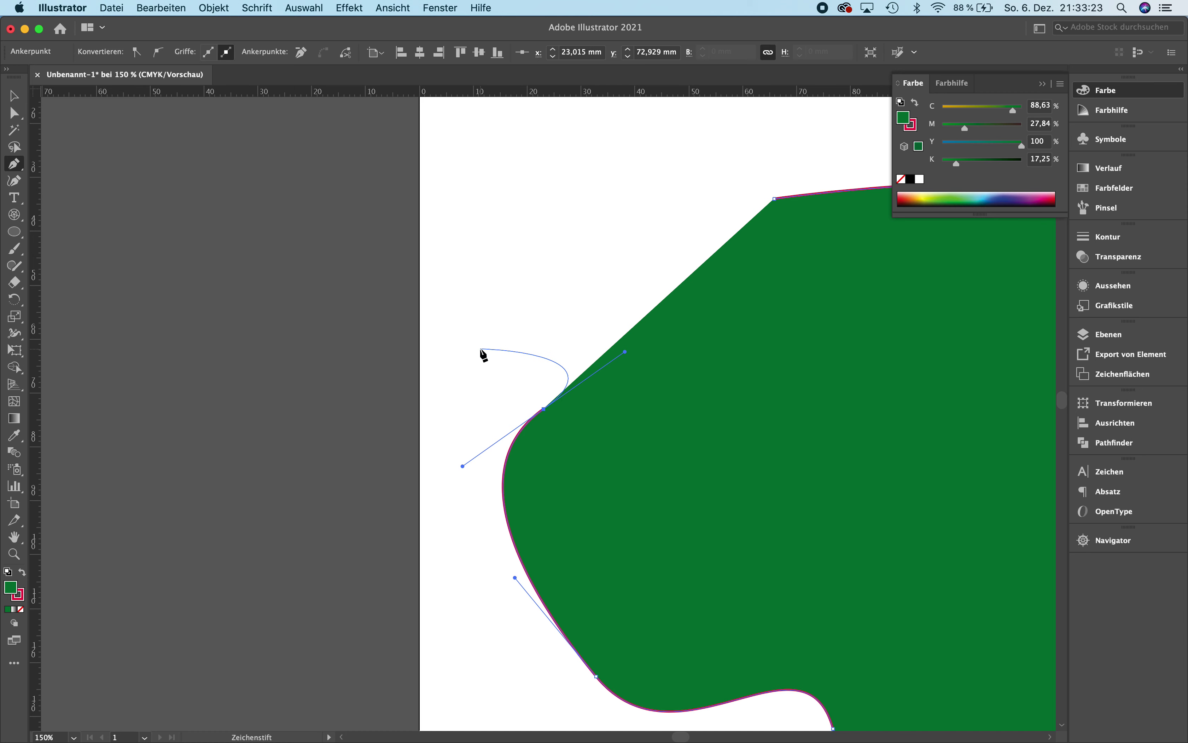
# - Remove the last anchor's handle, add a left corner and a top-left curve, then close the path
pyautogui.press('alt')
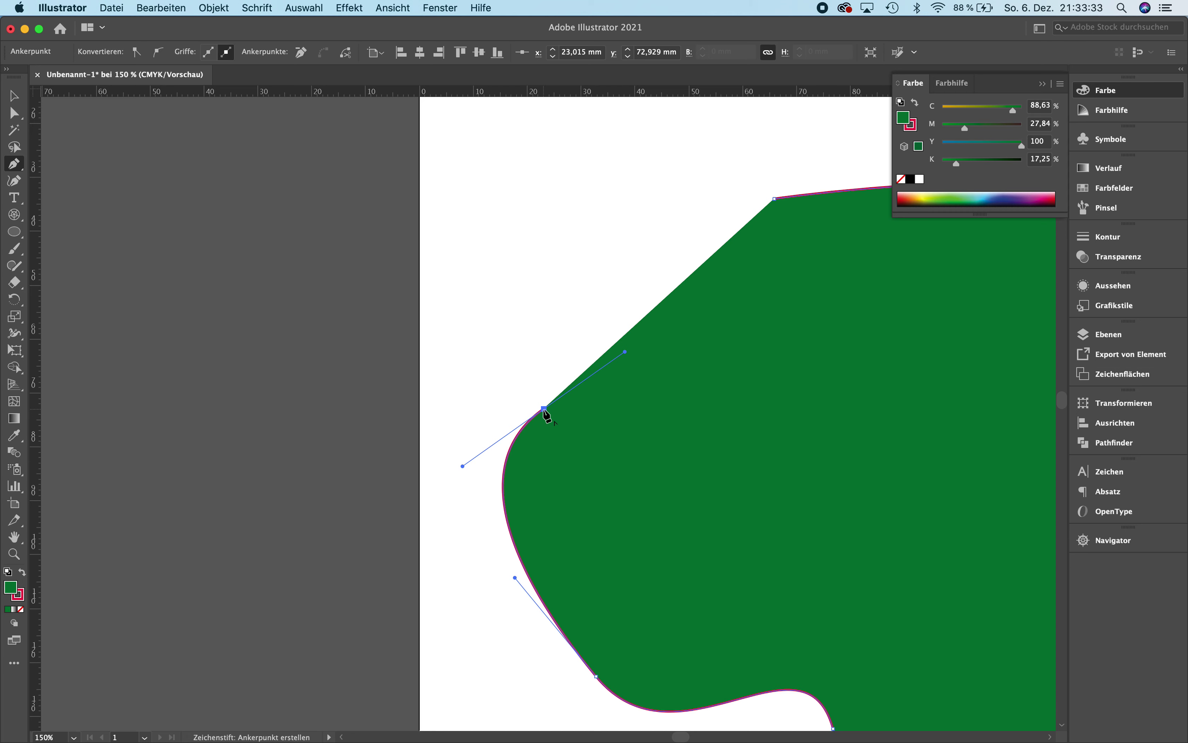
pyautogui.click(545, 411)
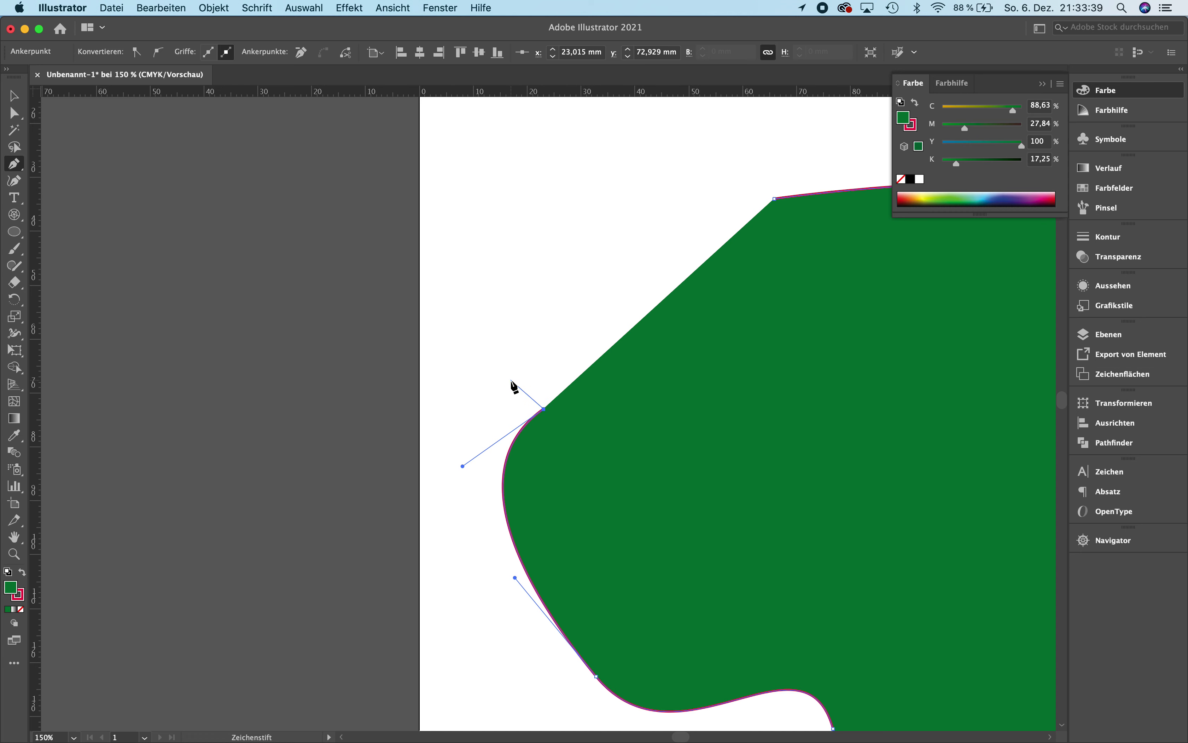
pyautogui.click(440, 322)
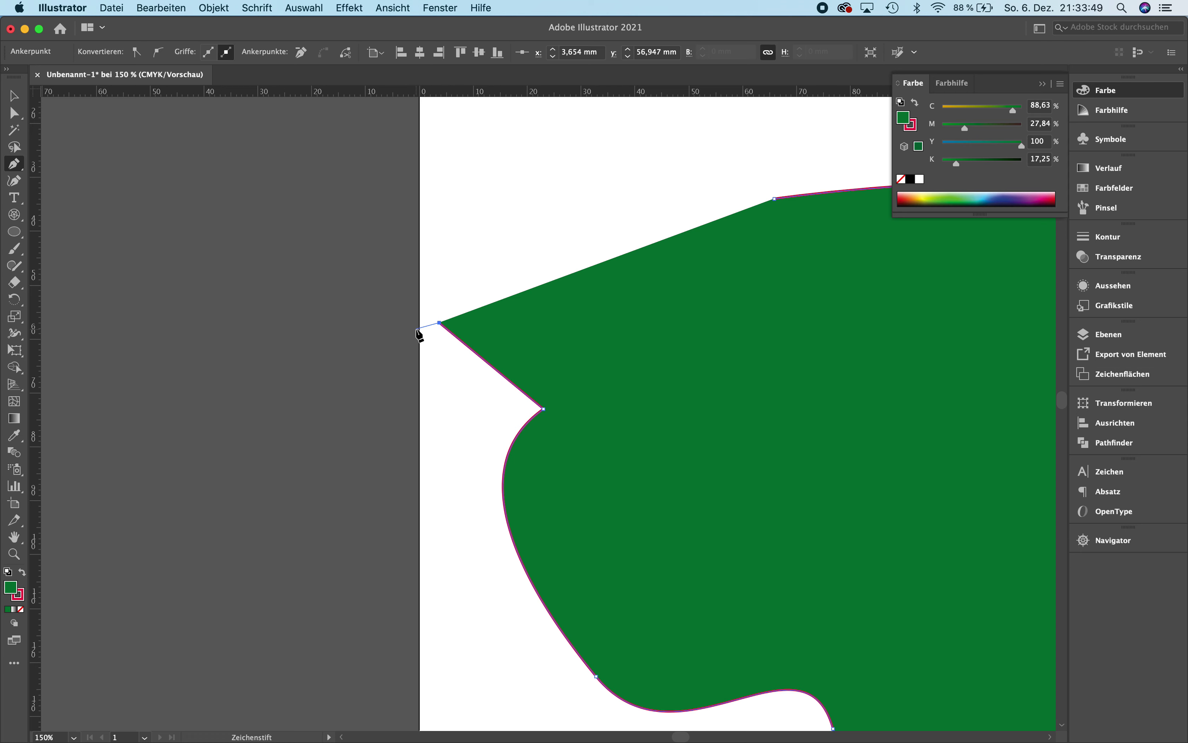
pyautogui.moveTo(508, 167); pyautogui.dragTo(603, 146)
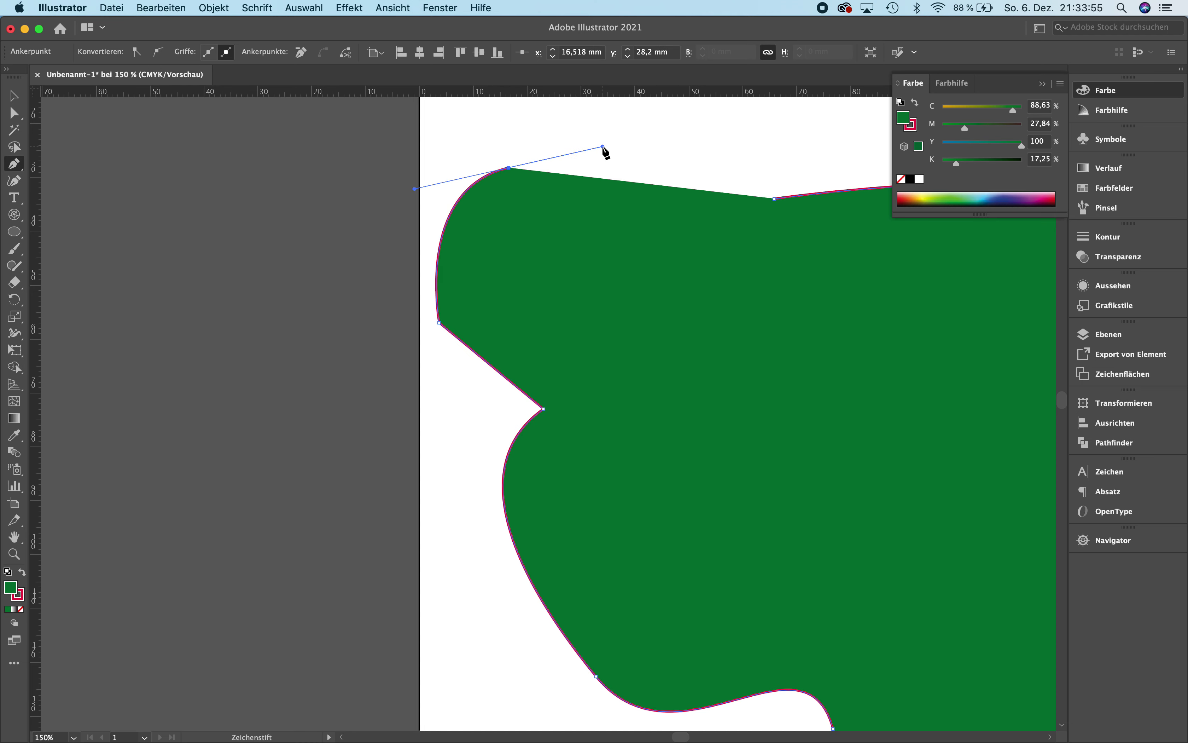
pyautogui.hscroll(5, 604, 150)
pyautogui.scroll(2, 604, 150)
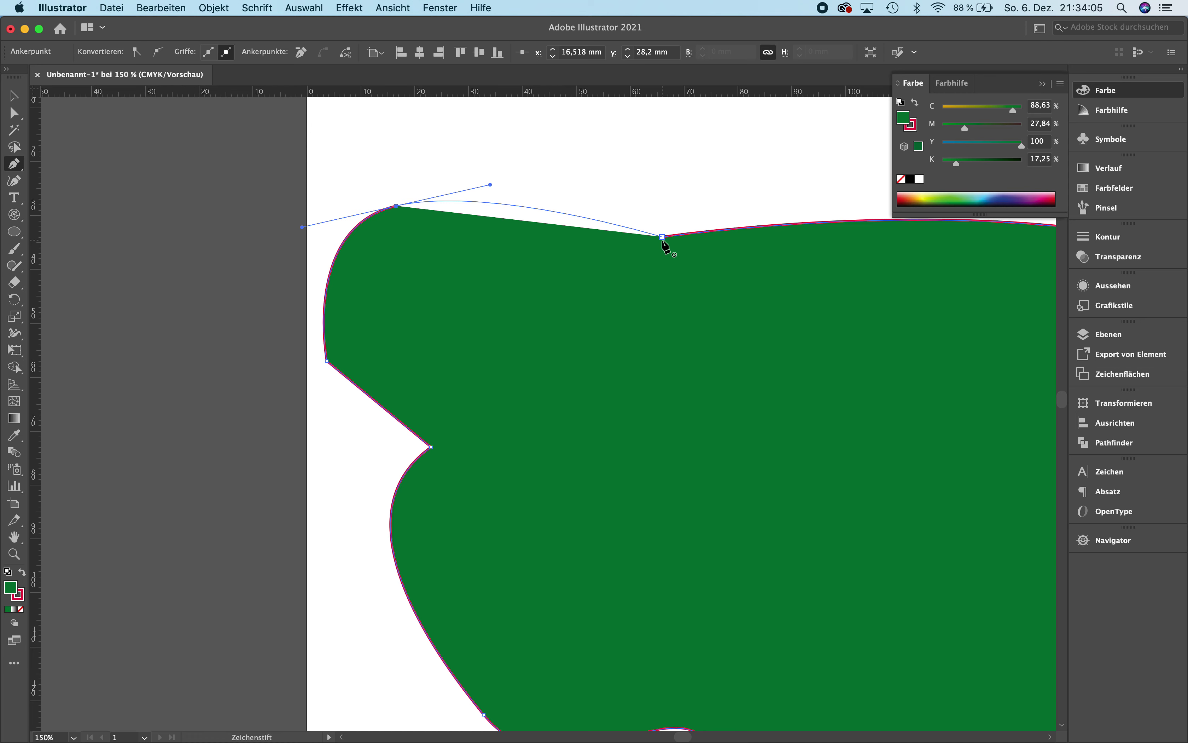
pyautogui.moveTo(662, 238); pyautogui.dragTo(737, 259)
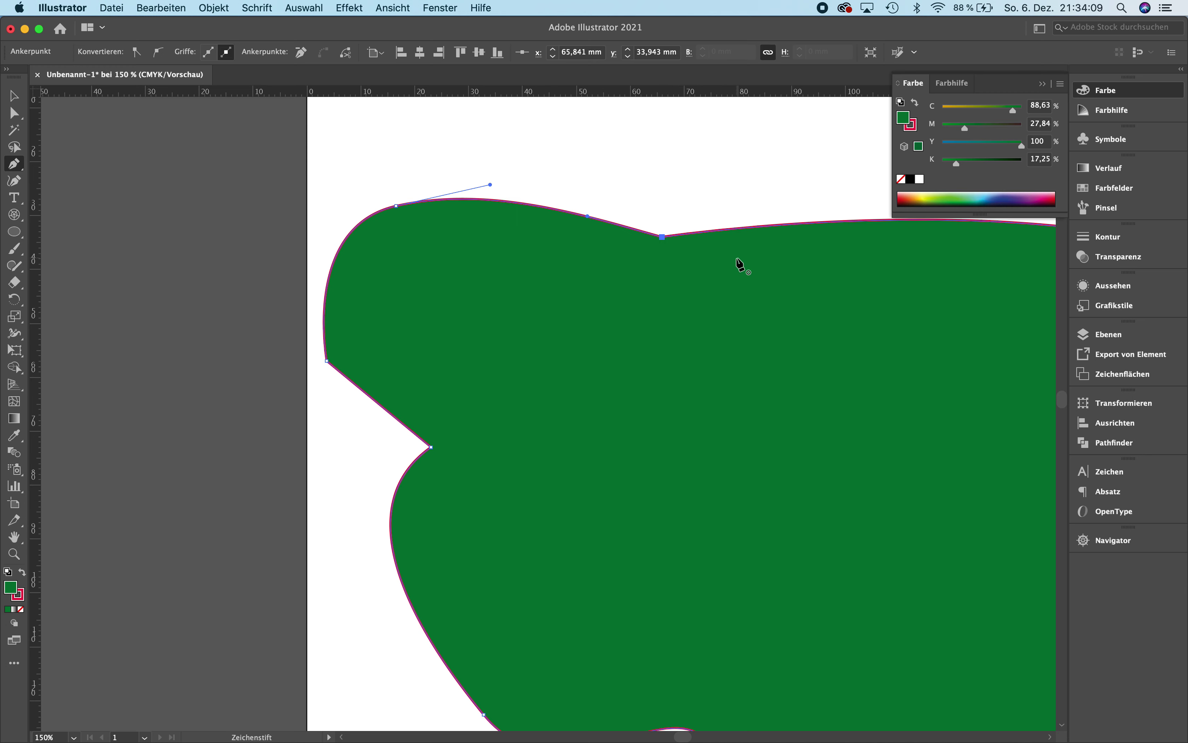
pyautogui.press('super+minus')
pyautogui.press('super+minus')
pyautogui.press('super+minus')
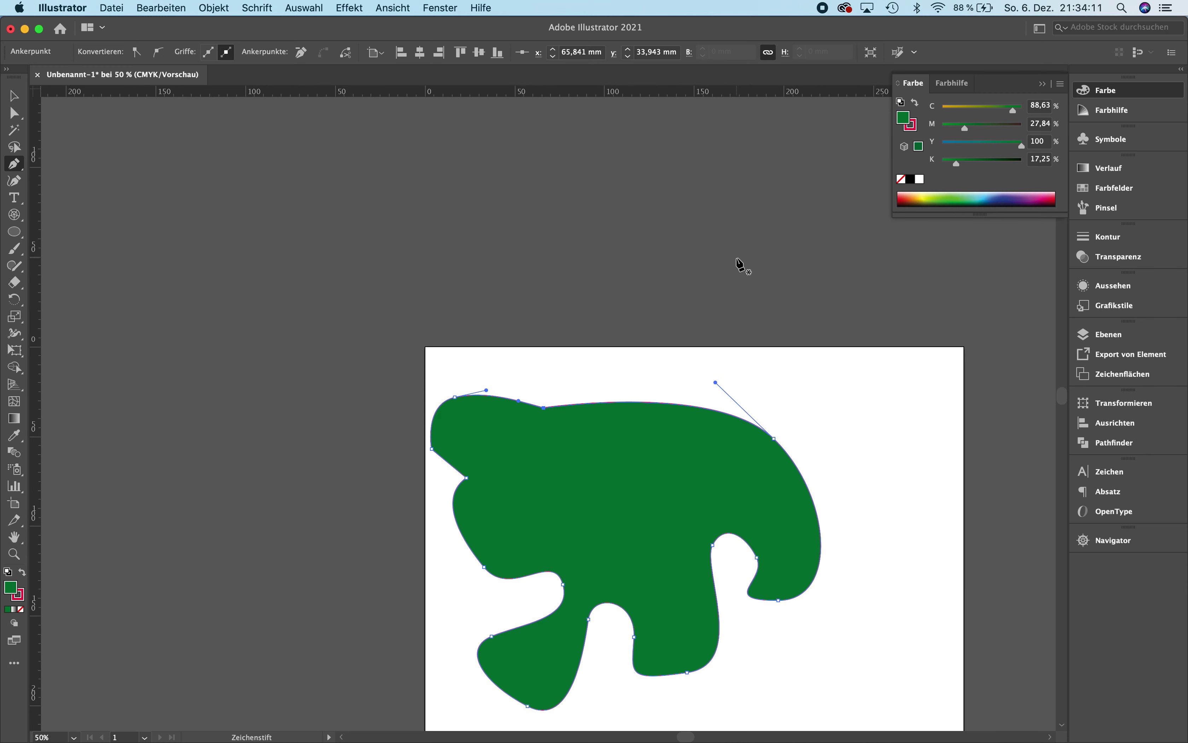
# - Reshape the blob's lower-left anchor and upper-right curve, then drag it up-left off the artboard
pyautogui.press('super+plus')
pyautogui.press('super+plus')
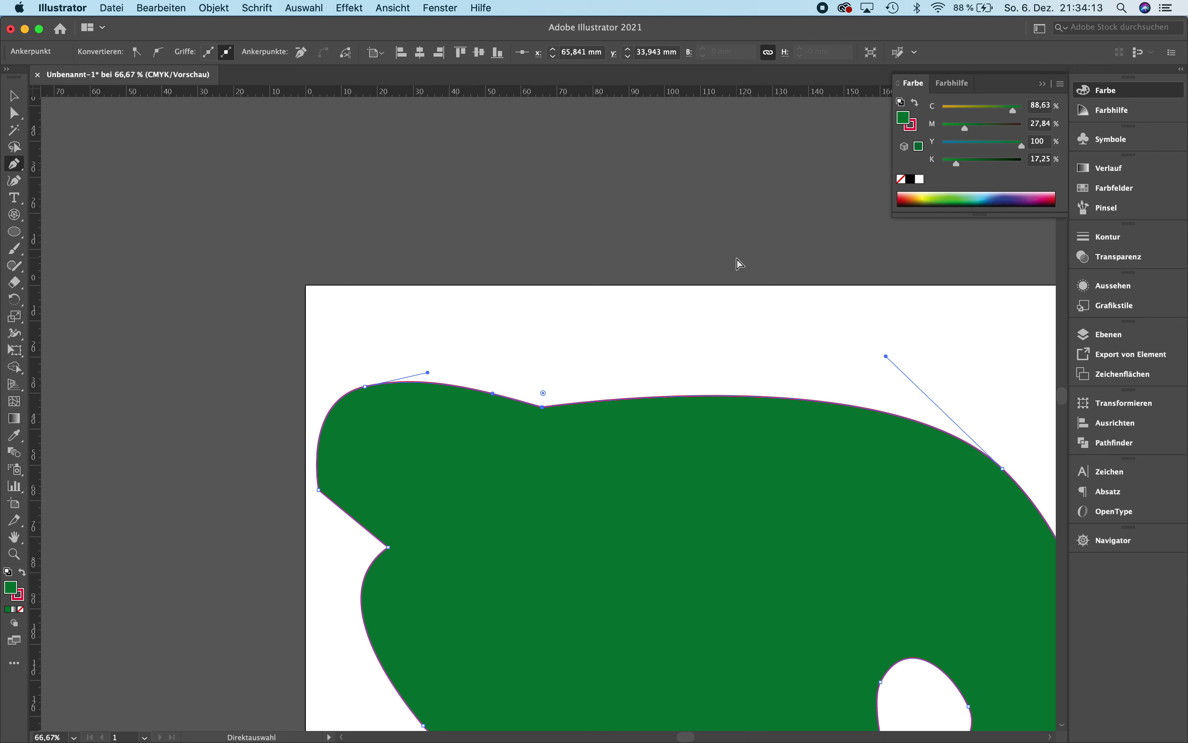
pyautogui.press('super+plus')
pyautogui.press('super+plus')
pyautogui.press('super+minus')
pyautogui.press('super+minus')
pyautogui.press('super+minus')
pyautogui.press('super+minus')
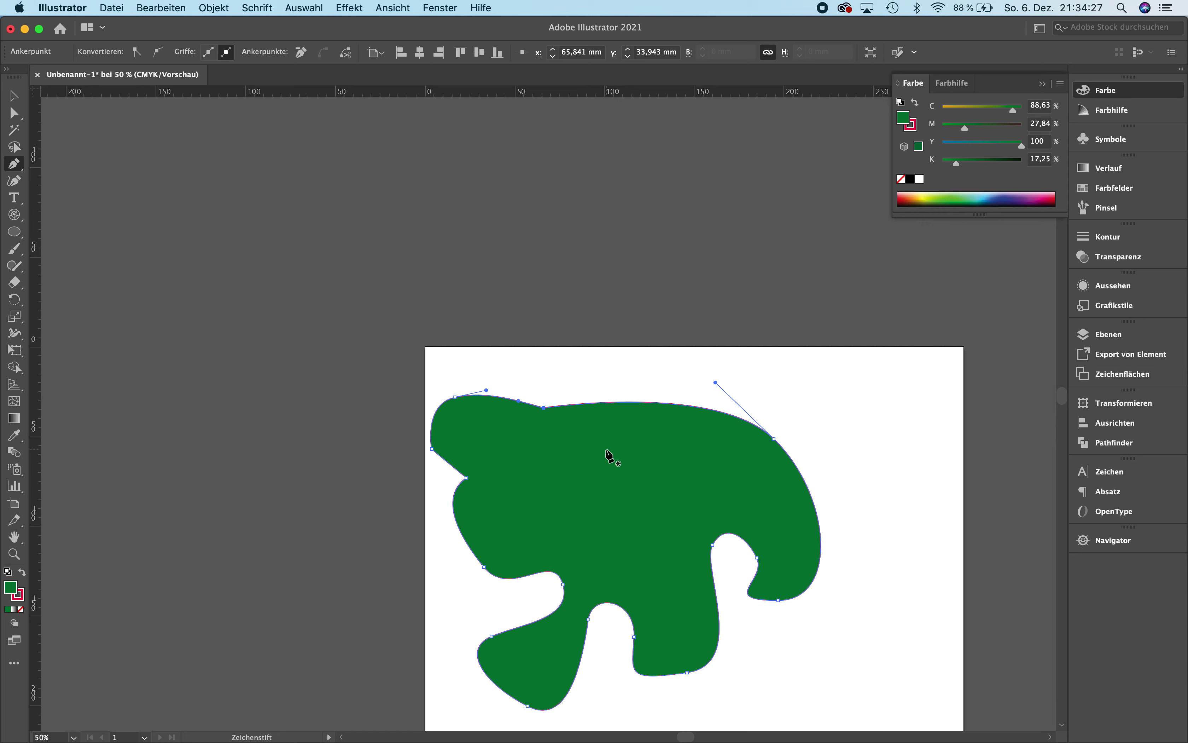
pyautogui.press('super')
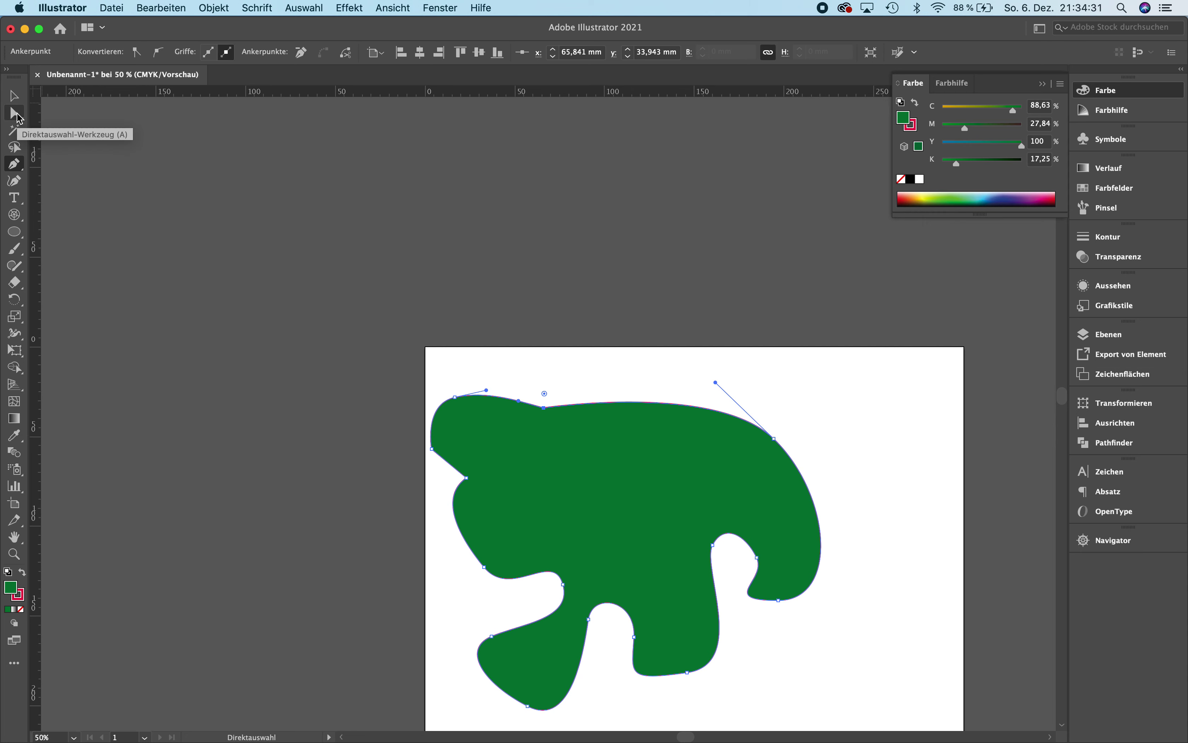
pyautogui.click(16, 114)
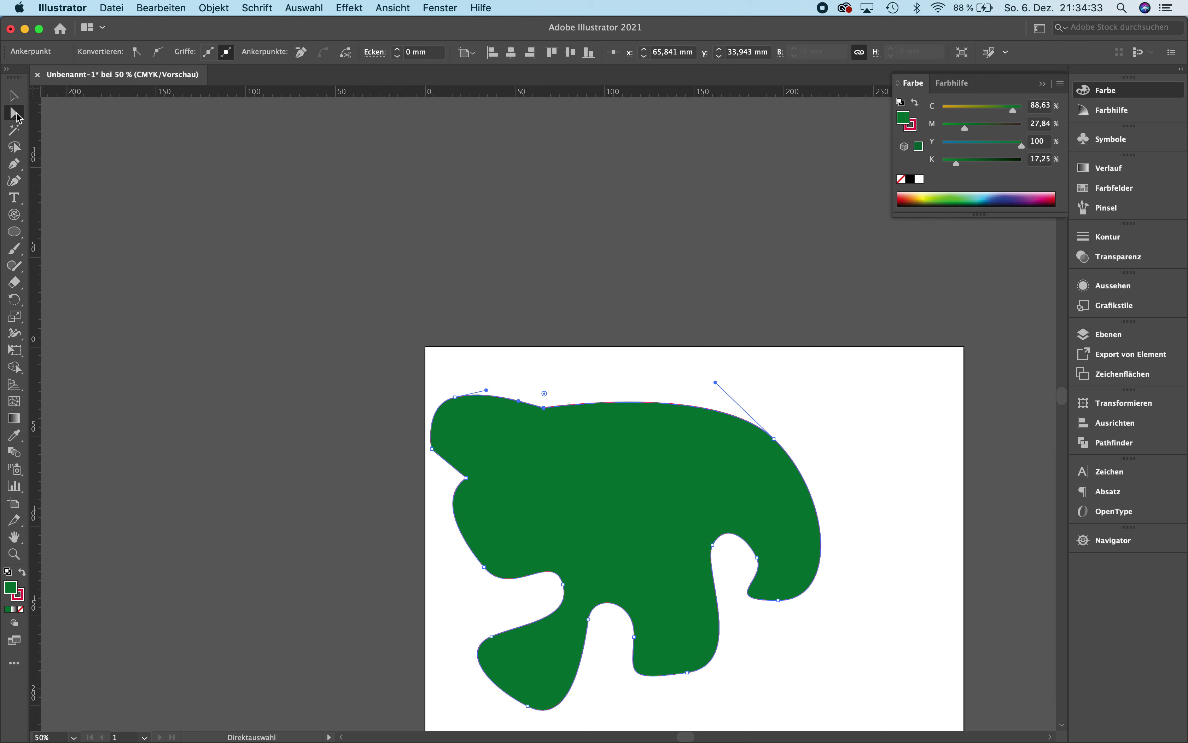
pyautogui.click(467, 477)
pyautogui.moveTo(466, 478); pyautogui.dragTo(470, 481)
pyautogui.click(773, 437)
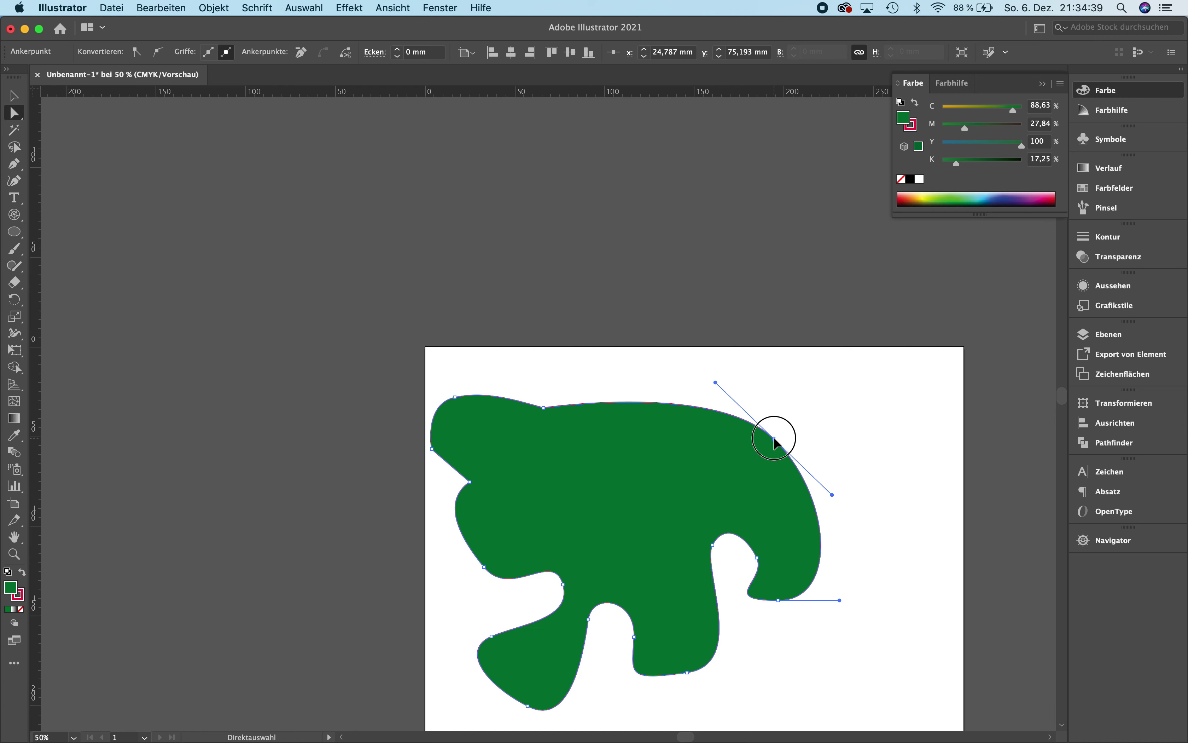
pyautogui.moveTo(716, 382)
pyautogui.mouseDown()
pyautogui.moveTo(728, 435)
pyautogui.moveTo(676, 479)
pyautogui.mouseUp()
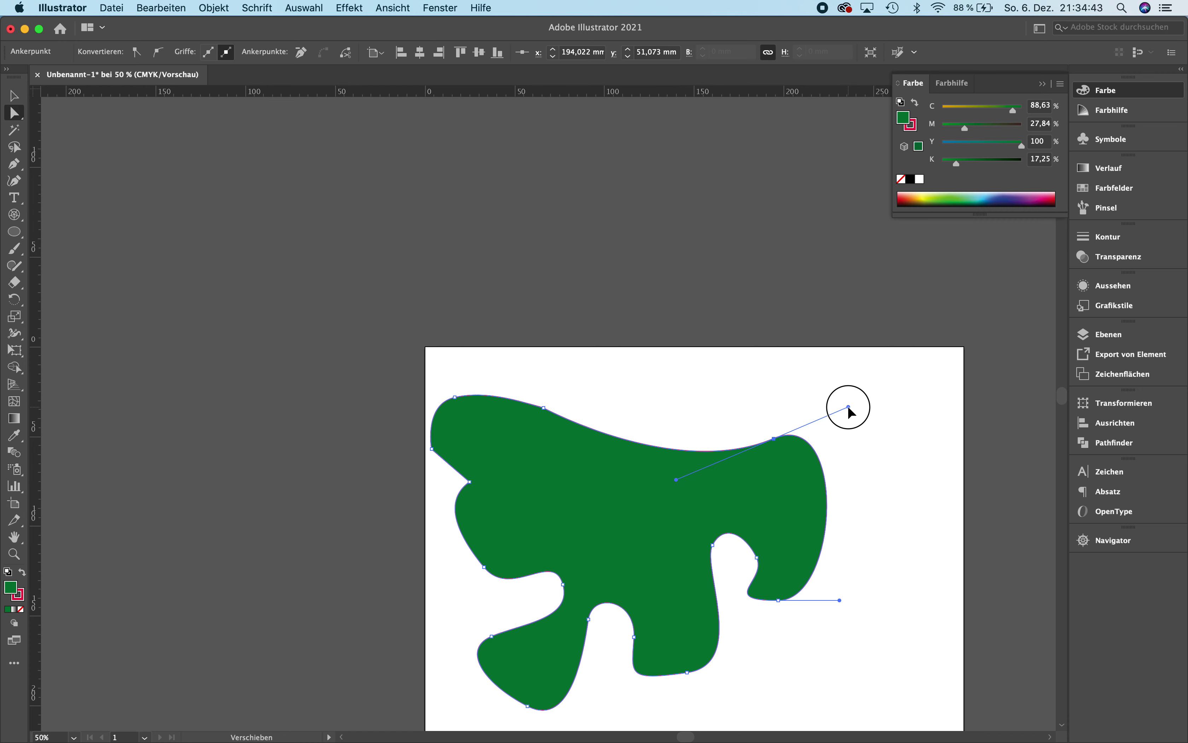
pyautogui.moveTo(849, 407)
pyautogui.mouseDown()
pyautogui.moveTo(846, 464)
pyautogui.moveTo(804, 517)
pyautogui.moveTo(795, 451)
pyautogui.moveTo(851, 399)
pyautogui.moveTo(894, 432)
pyautogui.moveTo(882, 485)
pyautogui.mouseUp()
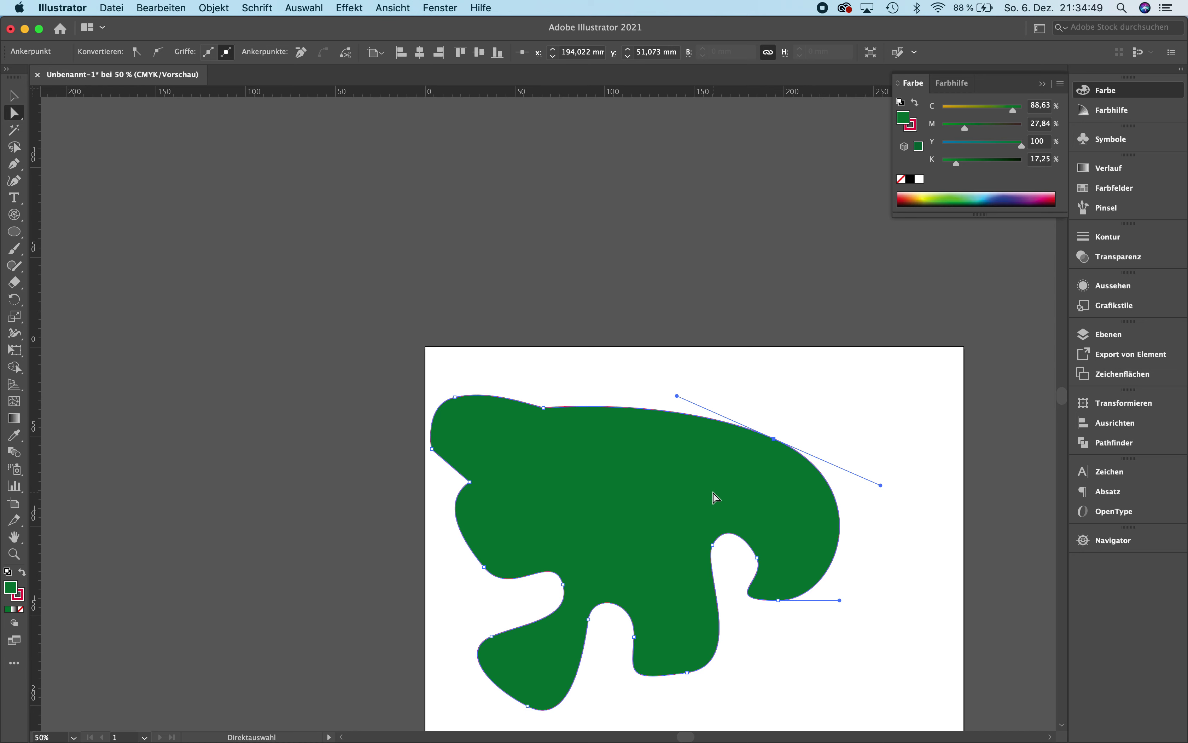
pyautogui.moveTo(715, 497); pyautogui.dragTo(263, 233)
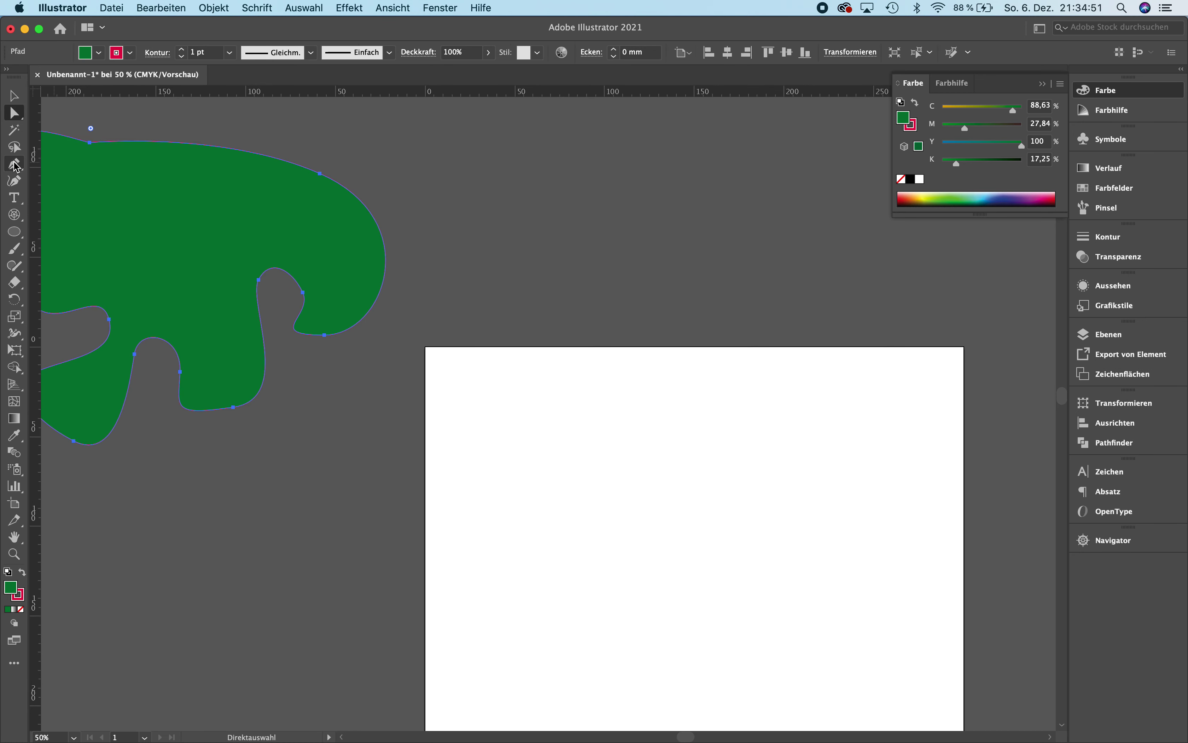
# - Draw a green circle in the middle of the artboard with the Ellipse tool
pyautogui.click(14, 232)
pyautogui.moveTo(544, 430); pyautogui.dragTo(763, 687)
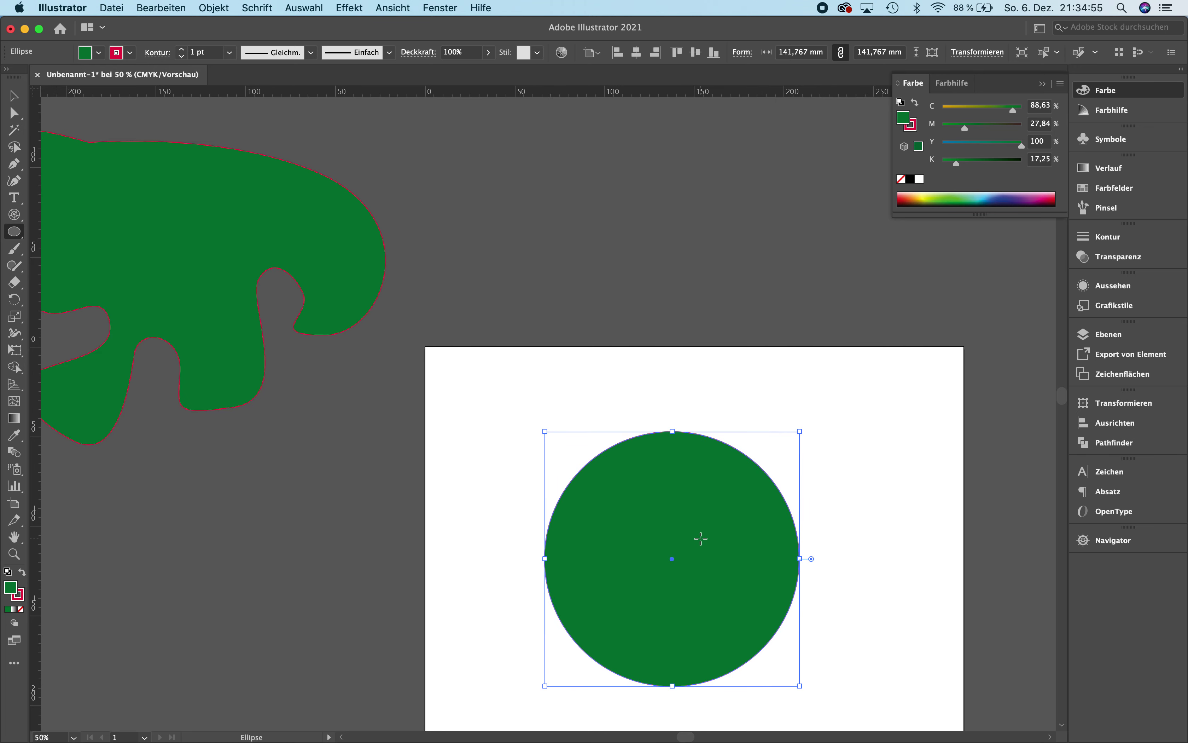
pyautogui.press('super+plus')
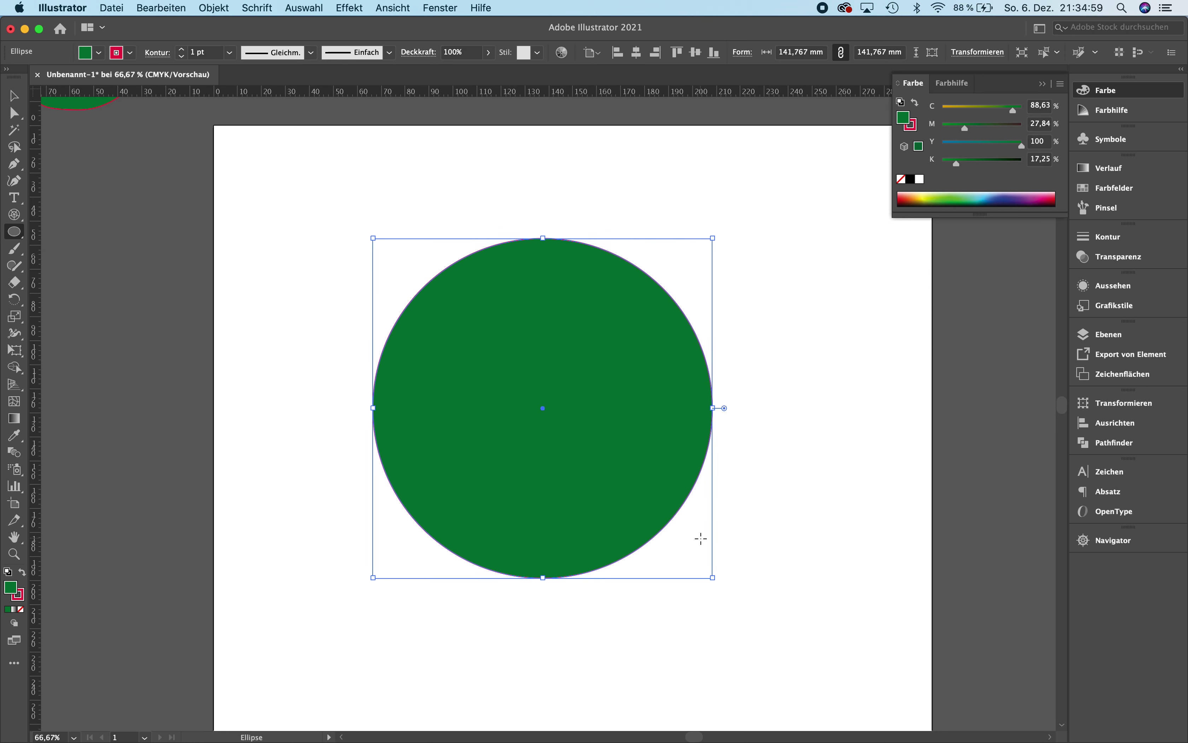
# - Drag the circle's top anchor straight up with Shift to stretch it into an egg
pyautogui.click(14, 114)
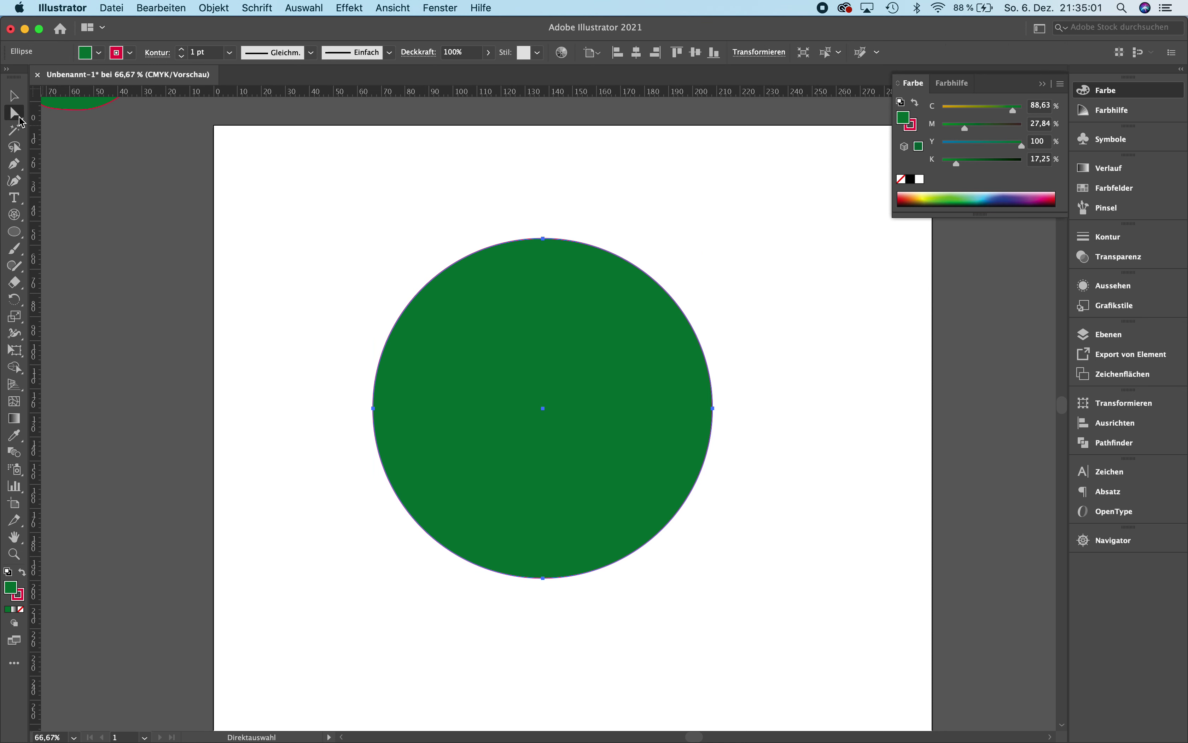
pyautogui.click(506, 187)
pyautogui.click(543, 239)
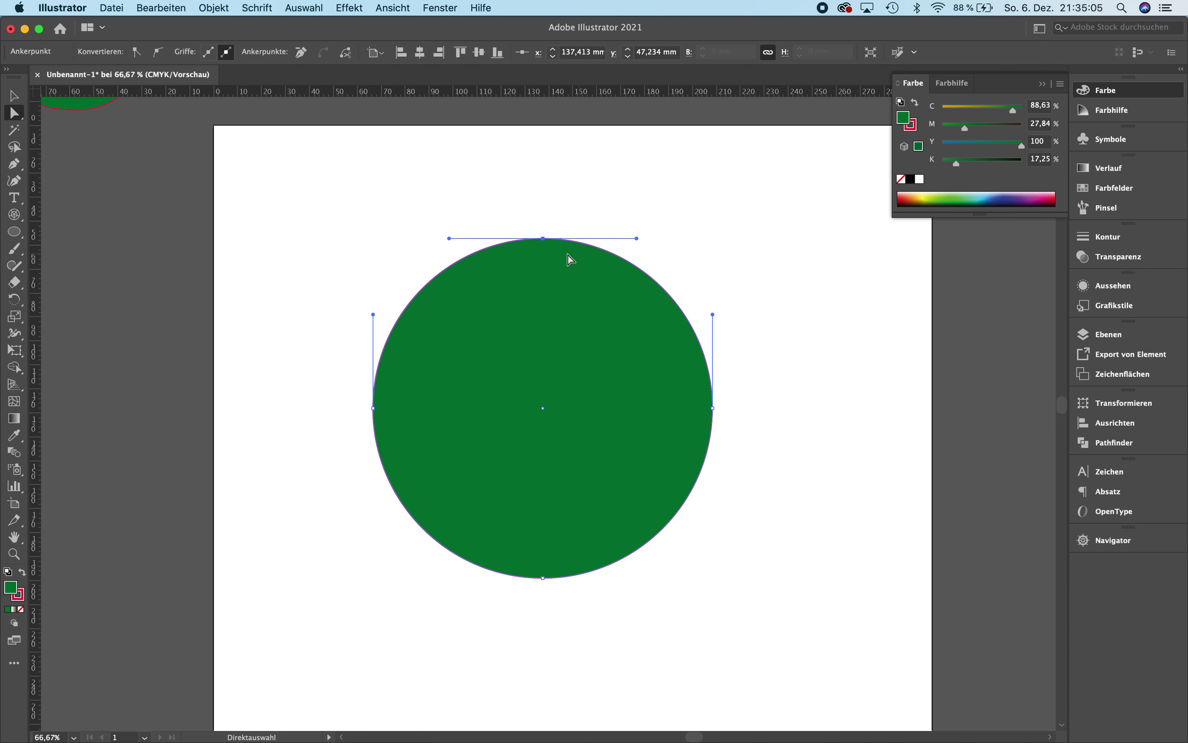
pyautogui.scroll(2, 543, 248)
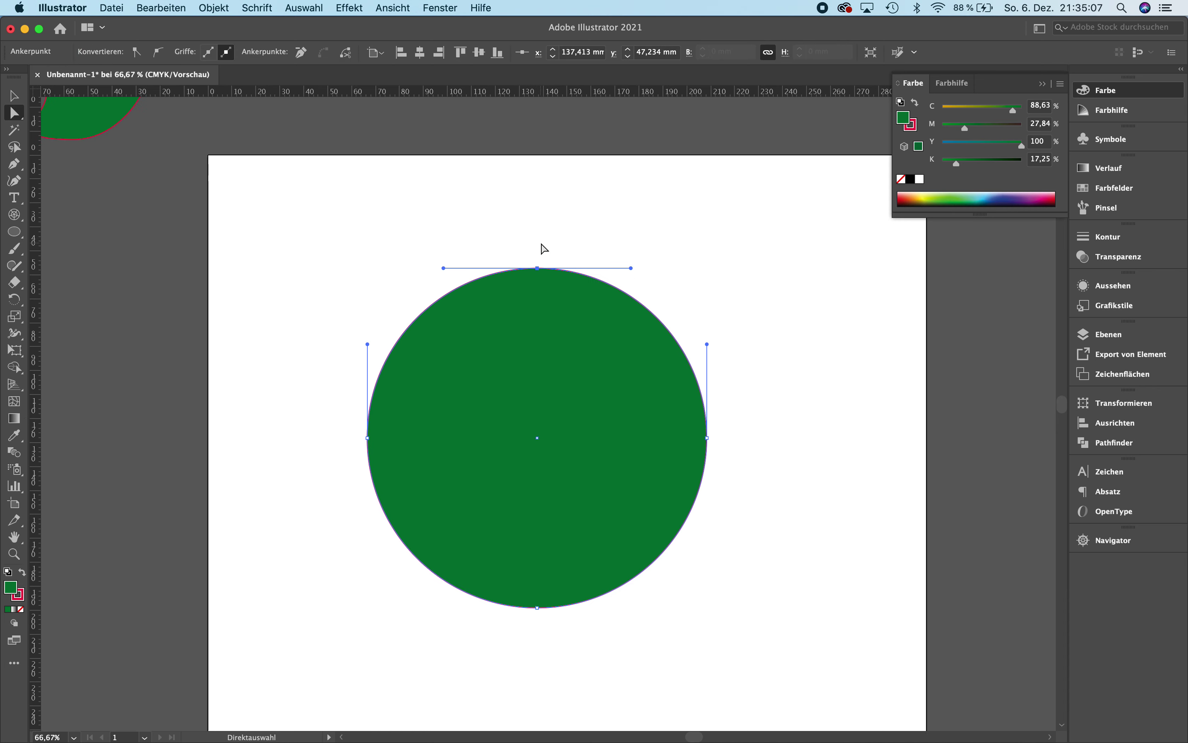
pyautogui.scroll(4, 543, 248)
pyautogui.moveTo(519, 357); pyautogui.dragTo(519, 263)
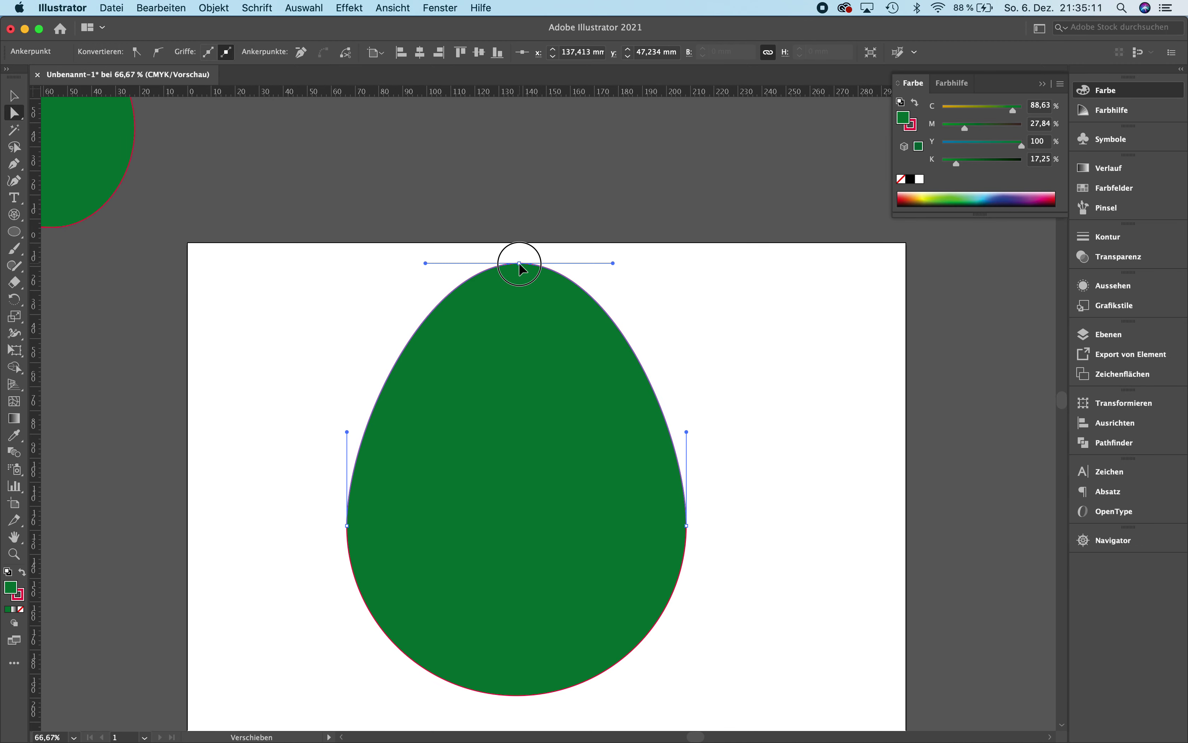
pyautogui.press('shift')
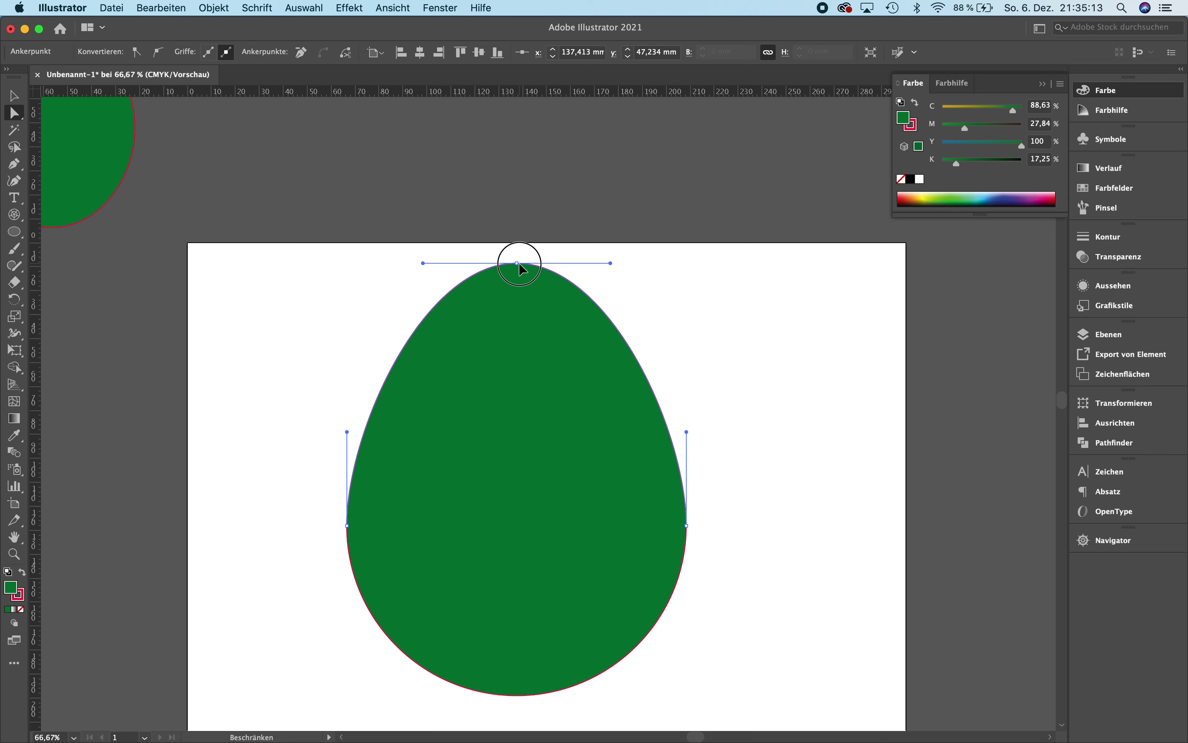
pyautogui.moveTo(519, 264); pyautogui.dragTo(520, 266)
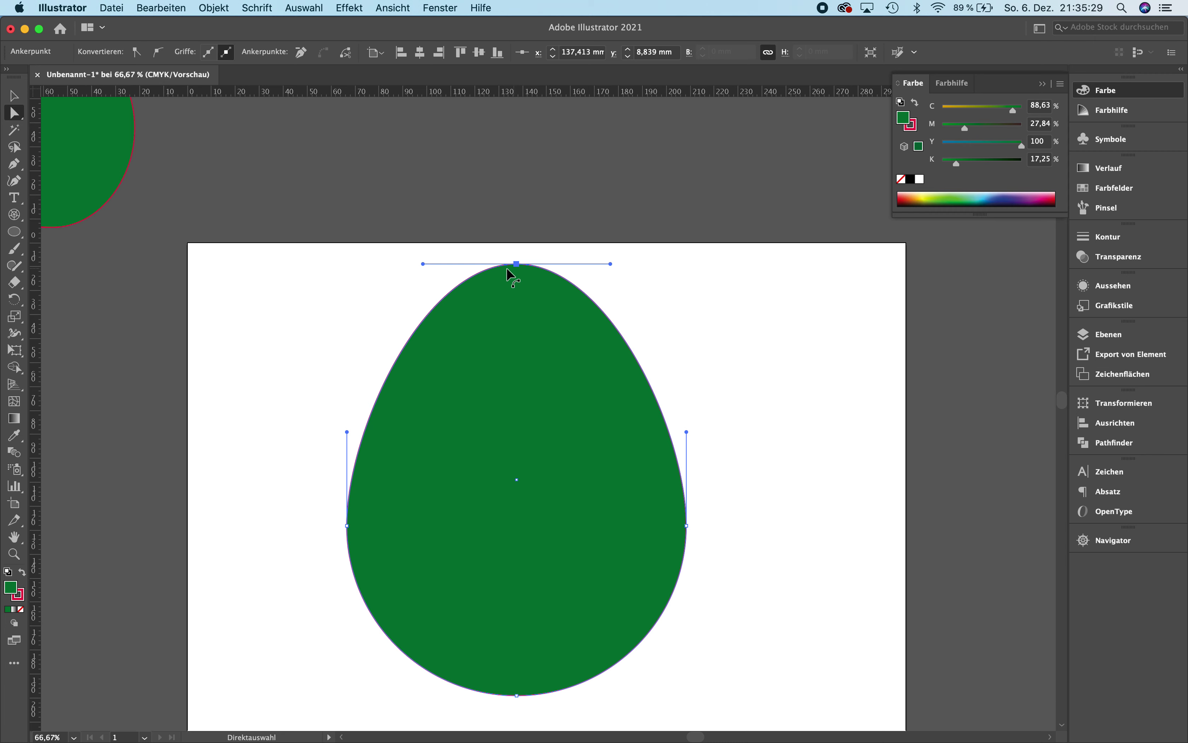
pyautogui.click(20, 169)
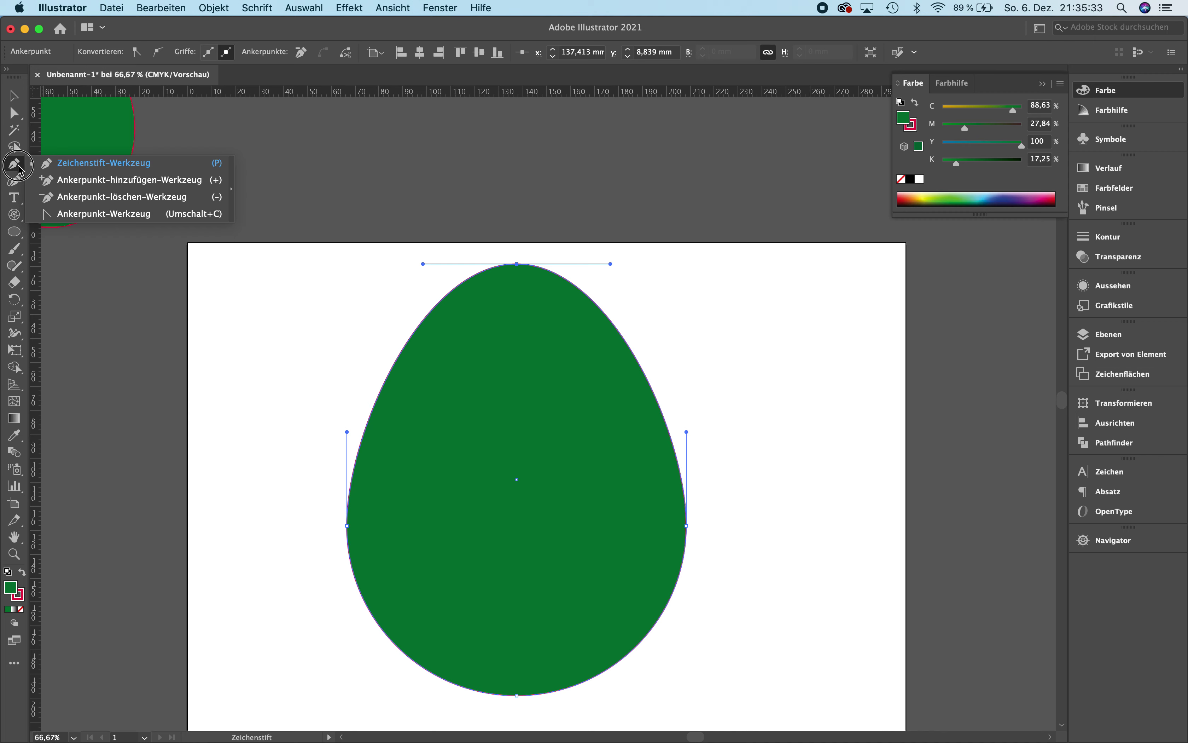
# - Pull horizontal handles out of the egg's top anchor with the Anchor Point tool to round the tip
pyautogui.click(57, 217)
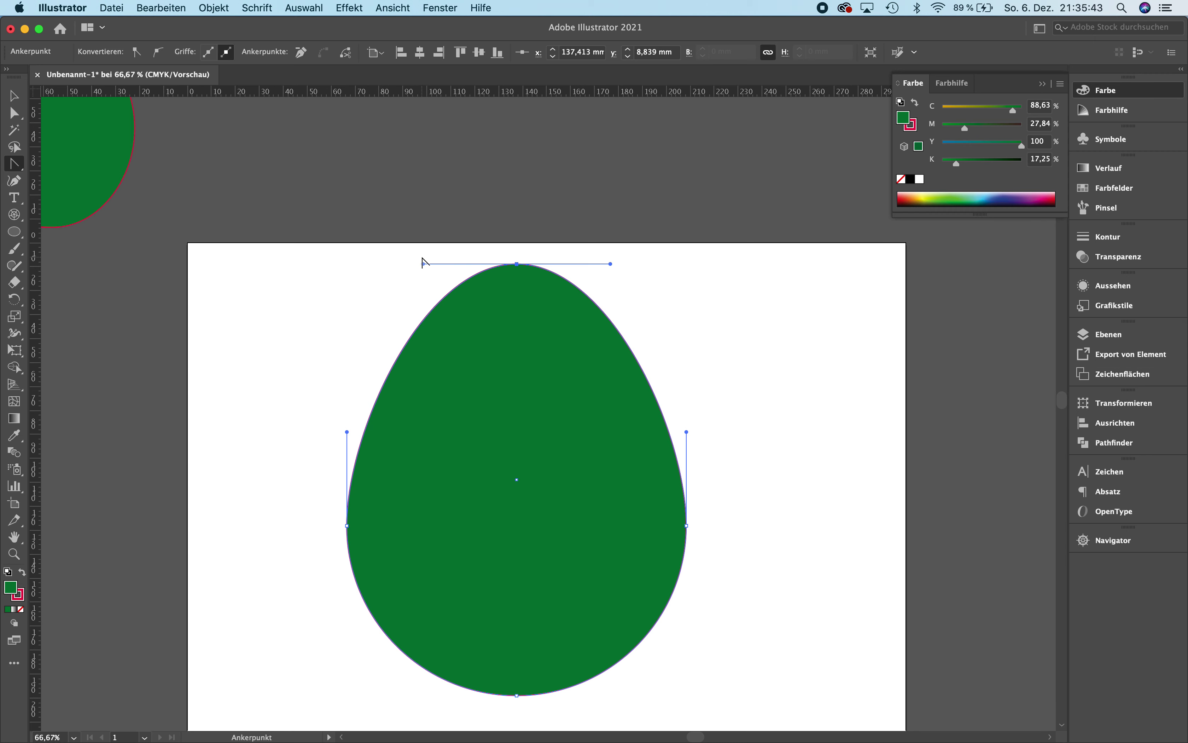
pyautogui.click(516, 264)
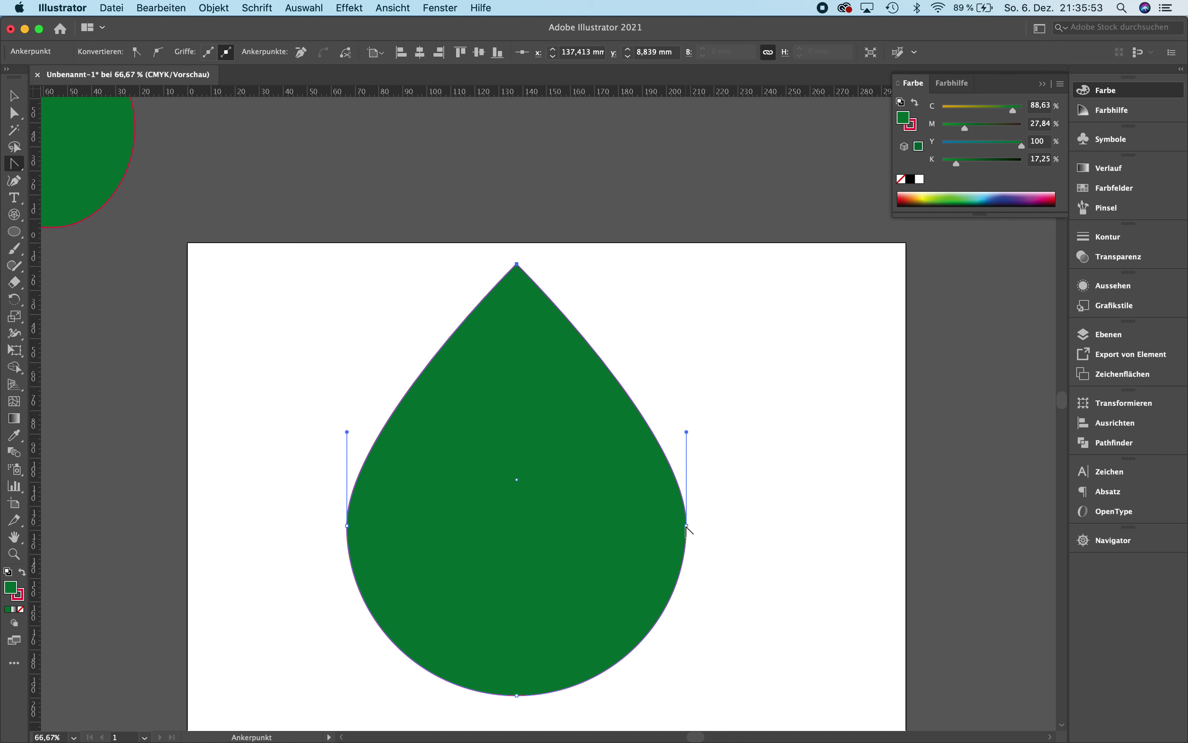
pyautogui.click(686, 526)
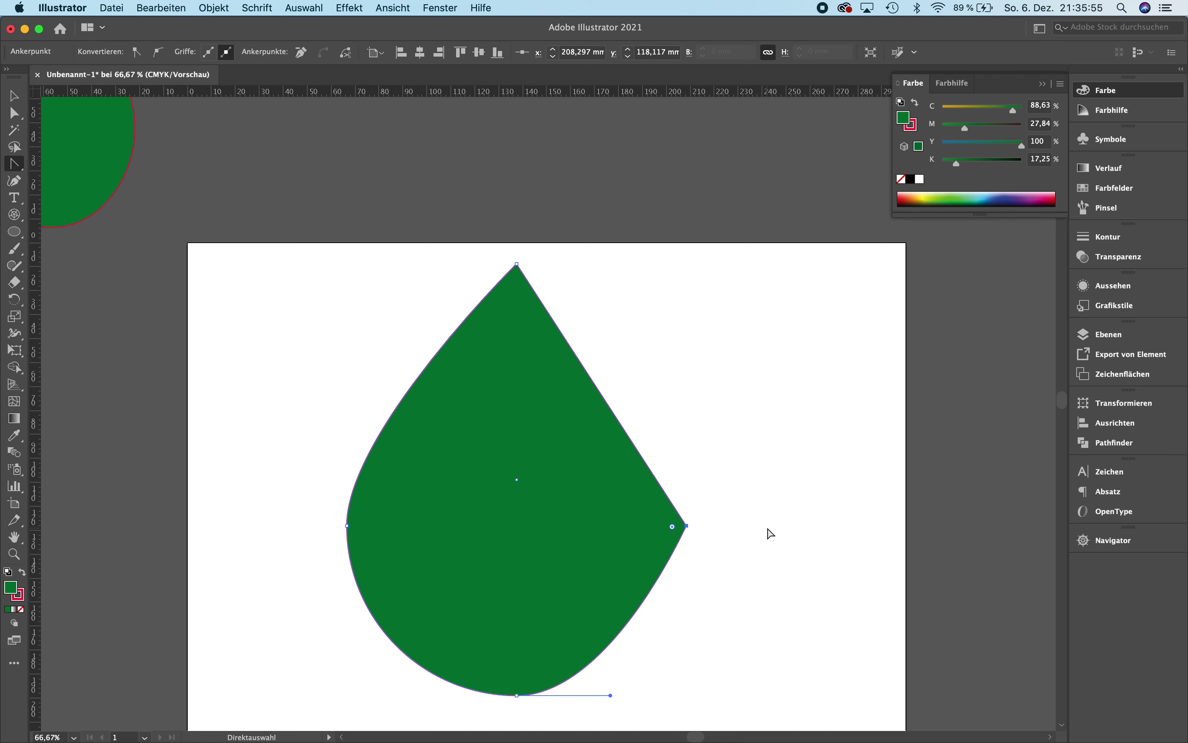
pyautogui.press('super+z')
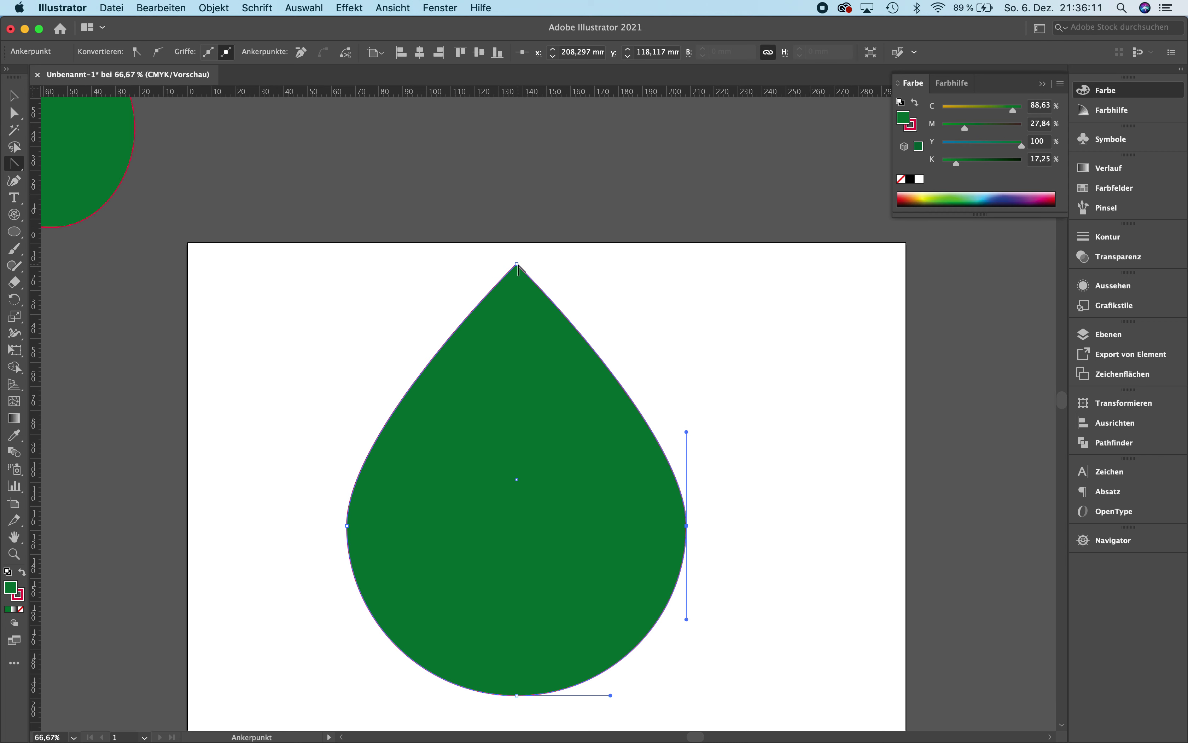
pyautogui.moveTo(518, 268); pyautogui.dragTo(592, 263)
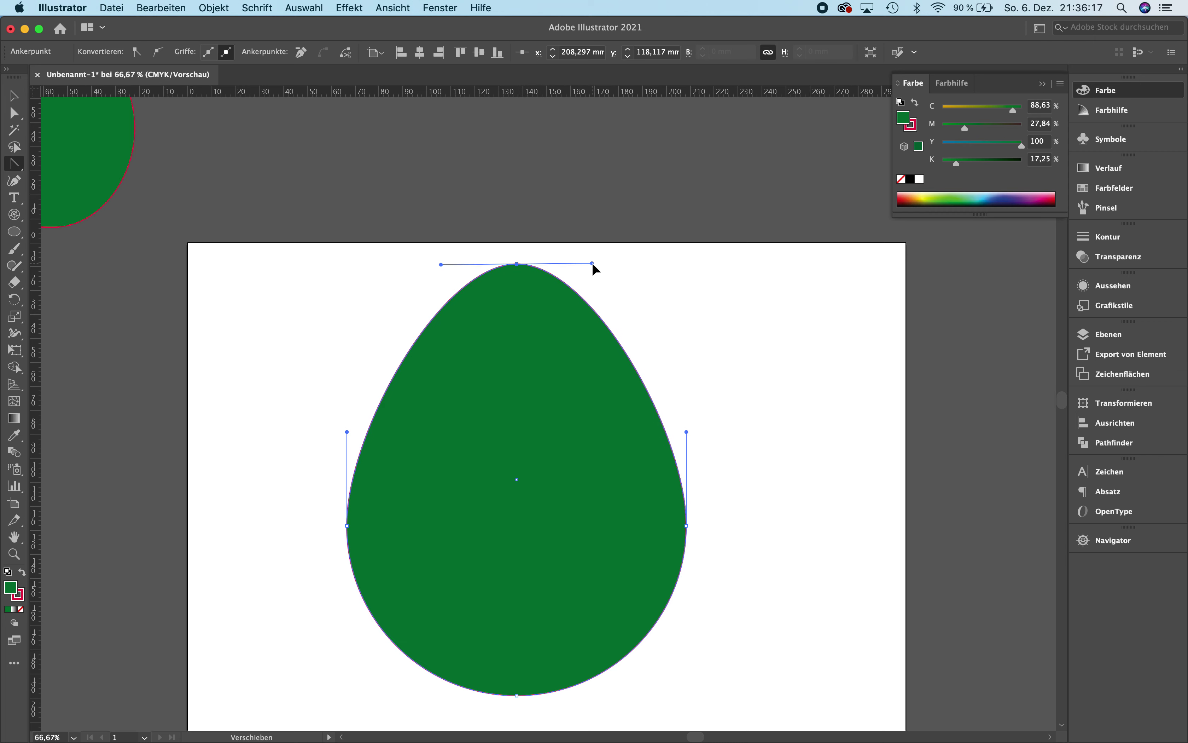
pyautogui.click(517, 264)
pyautogui.click(517, 265)
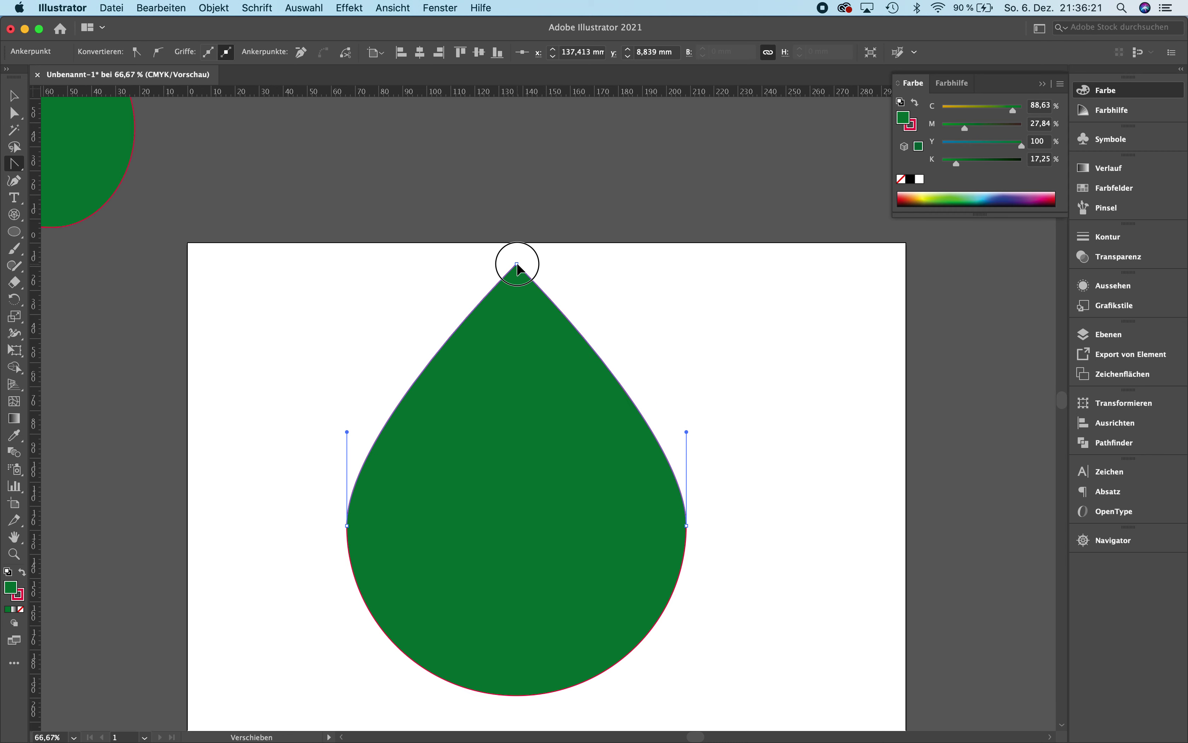
pyautogui.moveTo(517, 265); pyautogui.dragTo(596, 264)
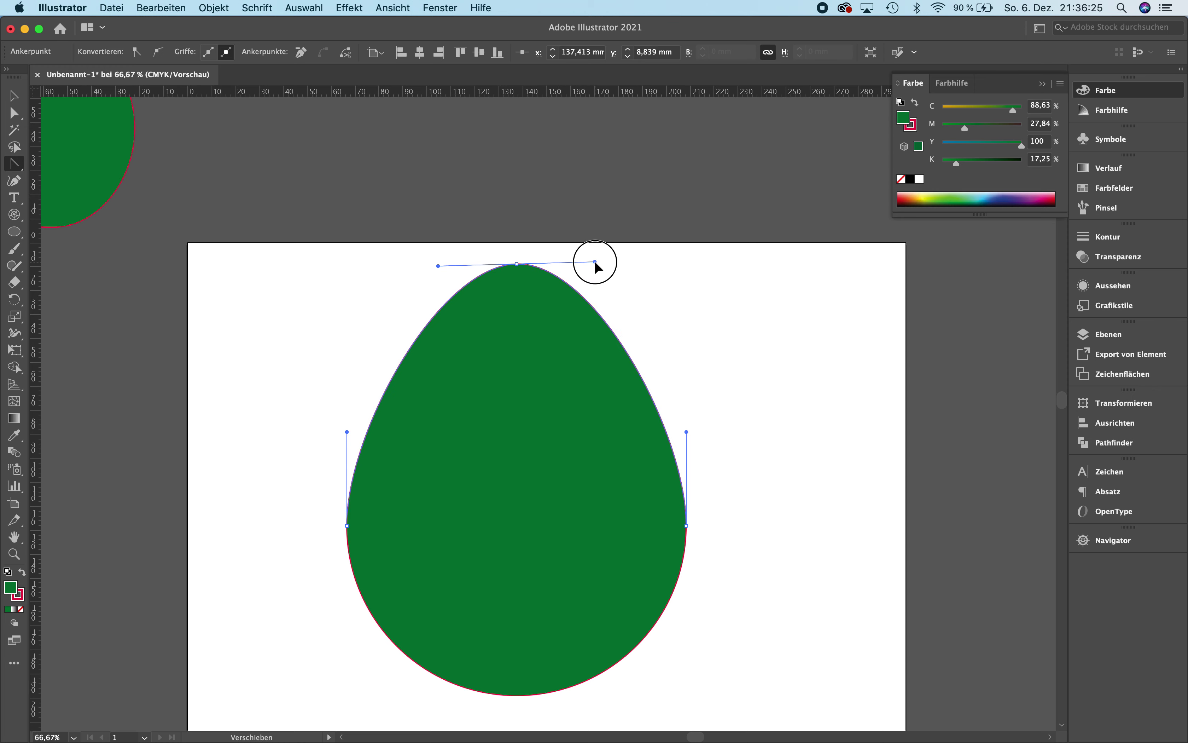
pyautogui.press('super+1')
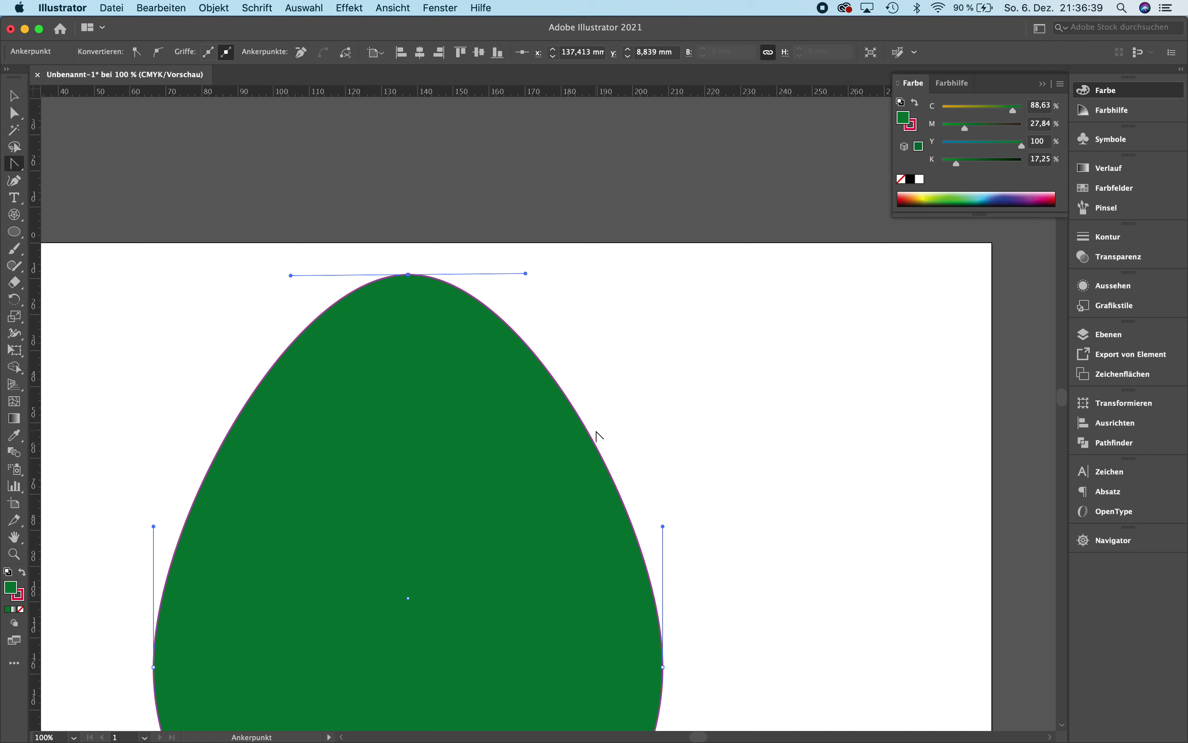
# - Add an anchor on the egg's right edge and pull it inward and down to dent the edge
pyautogui.click(16, 169)
pyautogui.moveTo(16, 169); pyautogui.dragTo(77, 169)
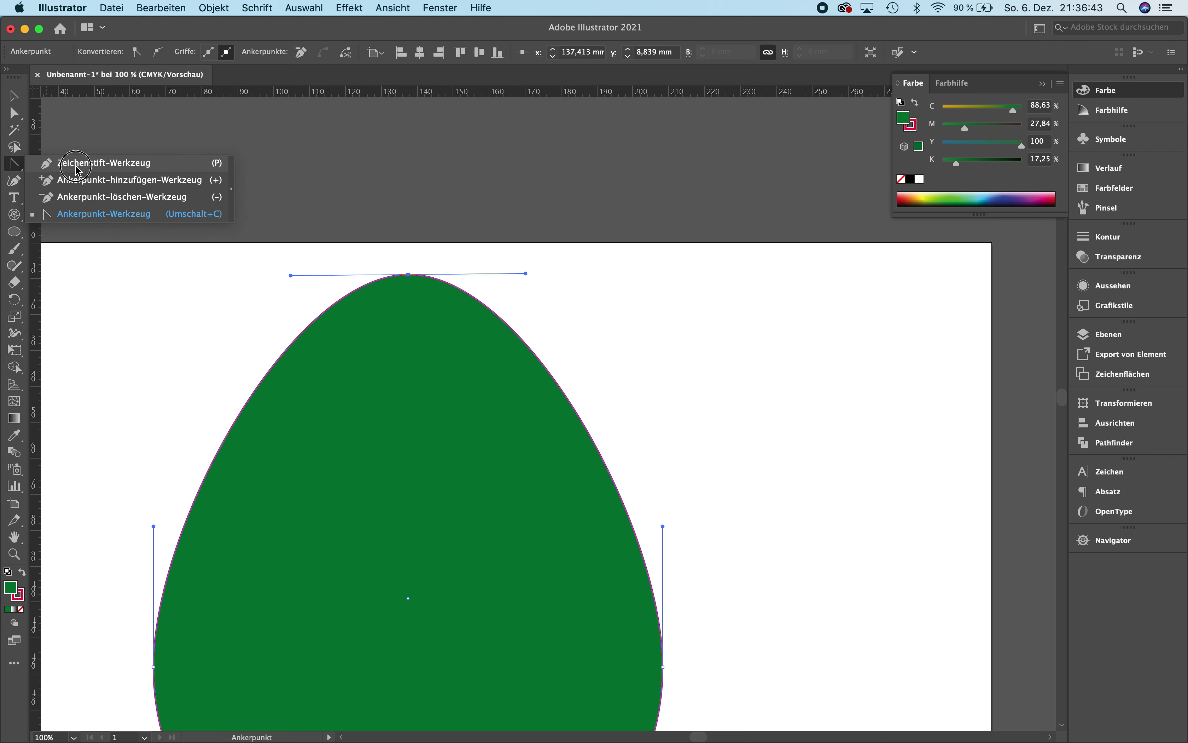
pyautogui.moveTo(78, 169); pyautogui.dragTo(86, 188)
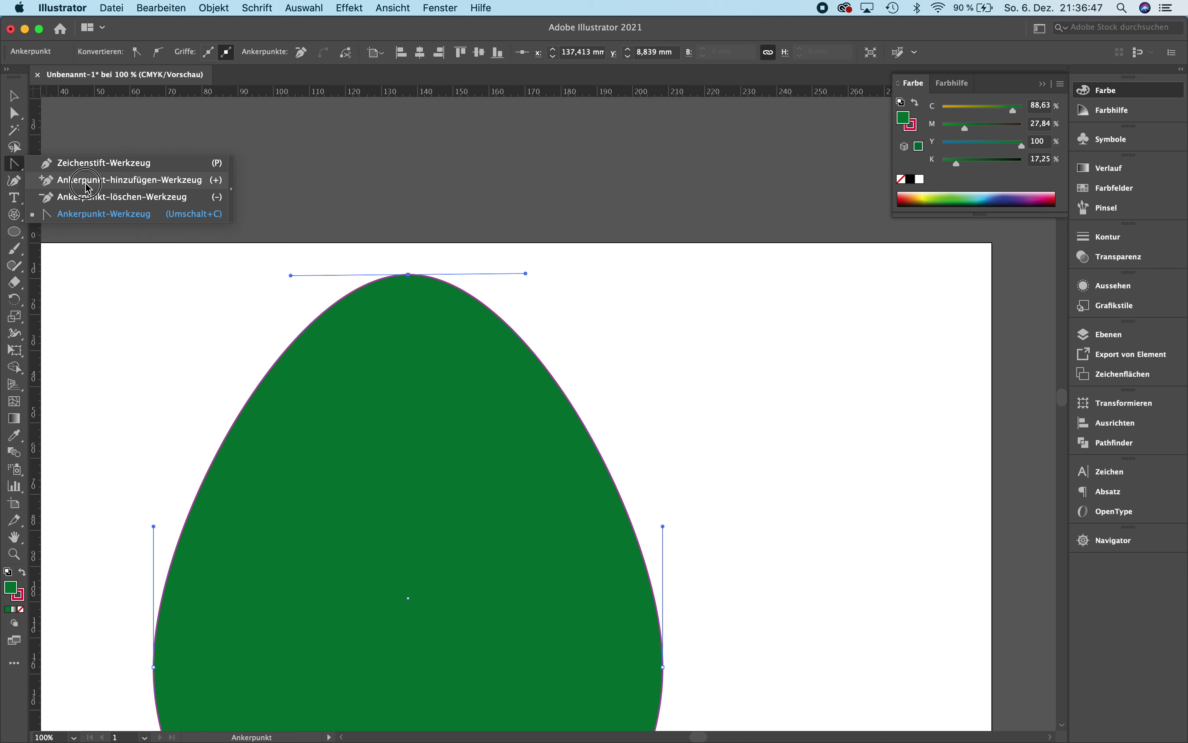
pyautogui.moveTo(86, 189); pyautogui.dragTo(86, 189)
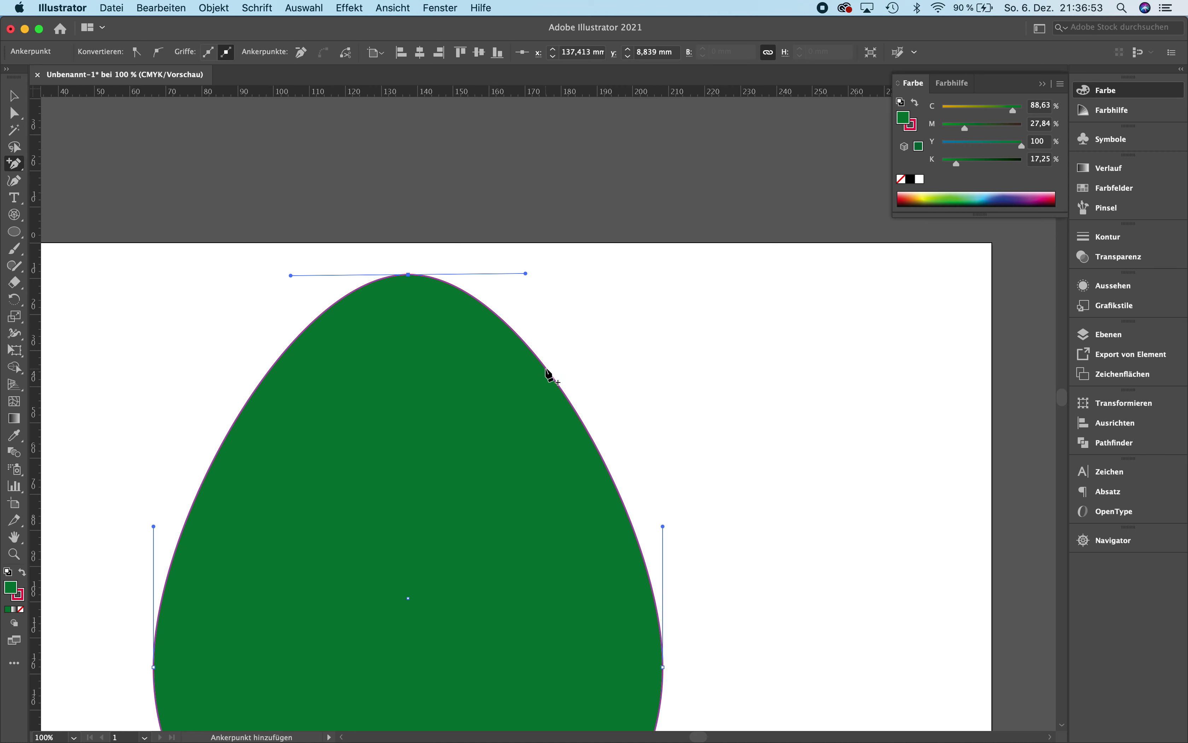
pyautogui.click(547, 368)
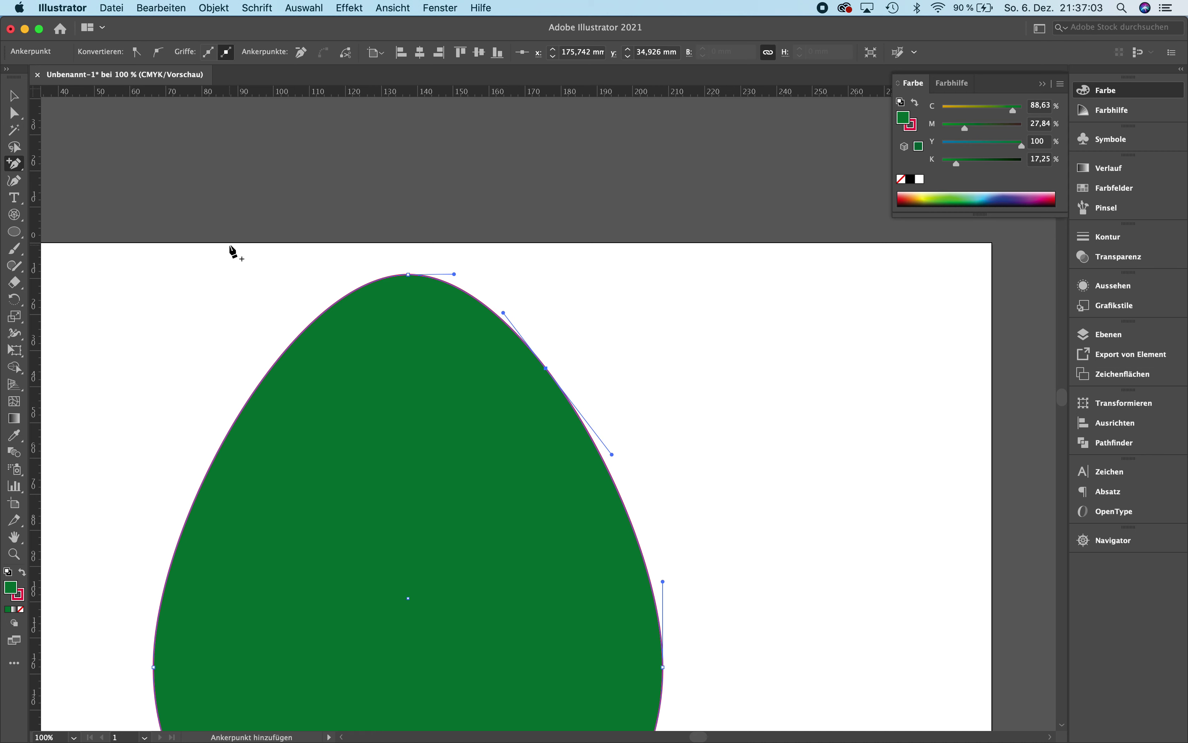
pyautogui.click(15, 112)
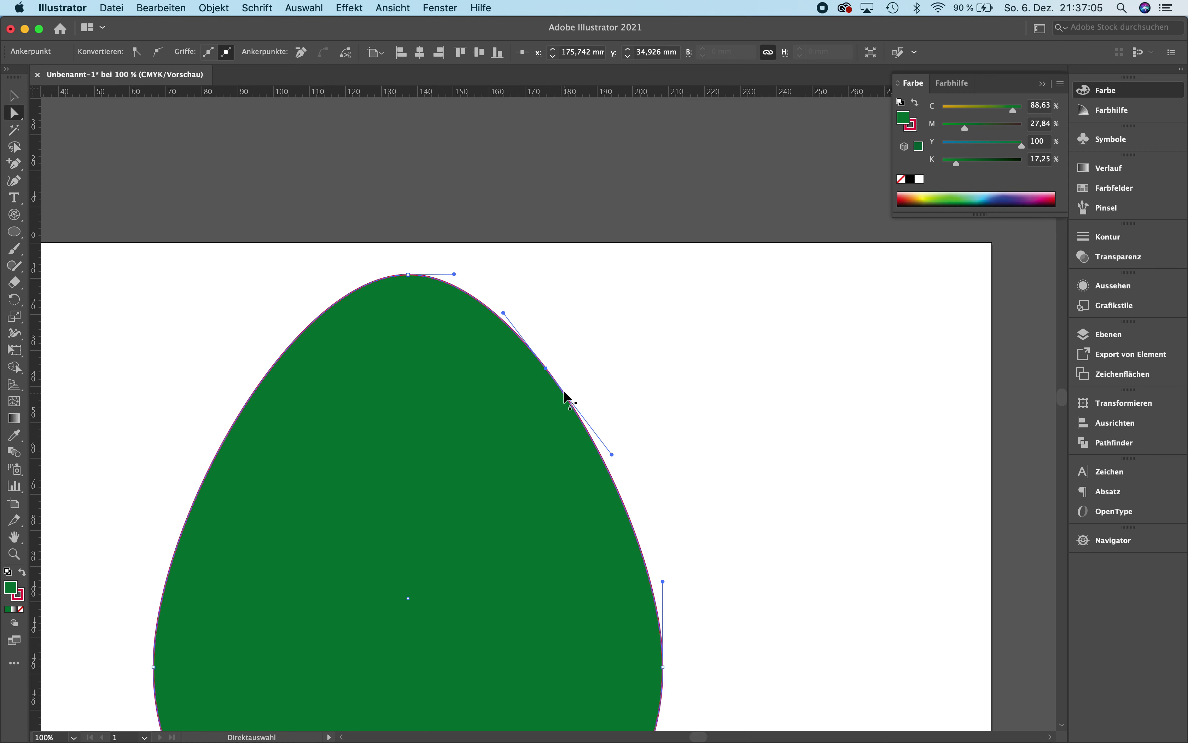
pyautogui.moveTo(547, 368); pyautogui.dragTo(489, 413)
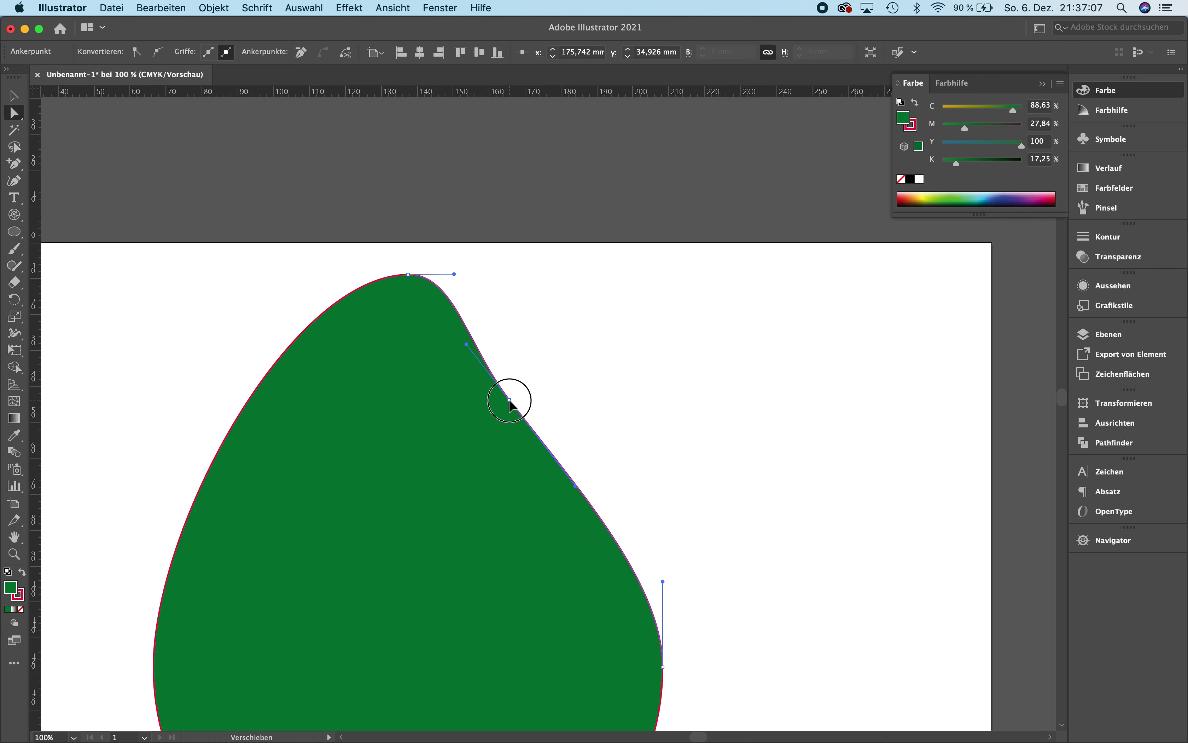
pyautogui.press('super+minus')
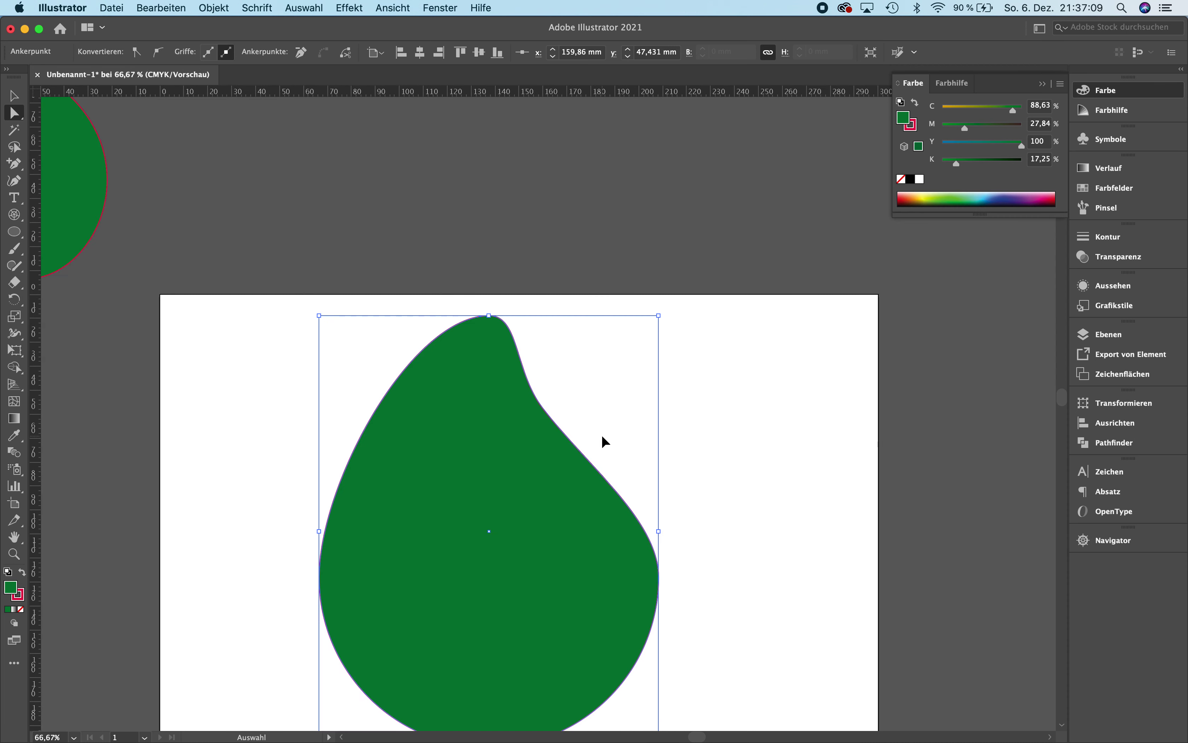
pyautogui.click(542, 408)
pyautogui.moveTo(542, 408); pyautogui.dragTo(533, 448)
# - Add two more right-edge points, lift the shoulder point outward, and pull a notch below the tip
pyautogui.click(19, 166)
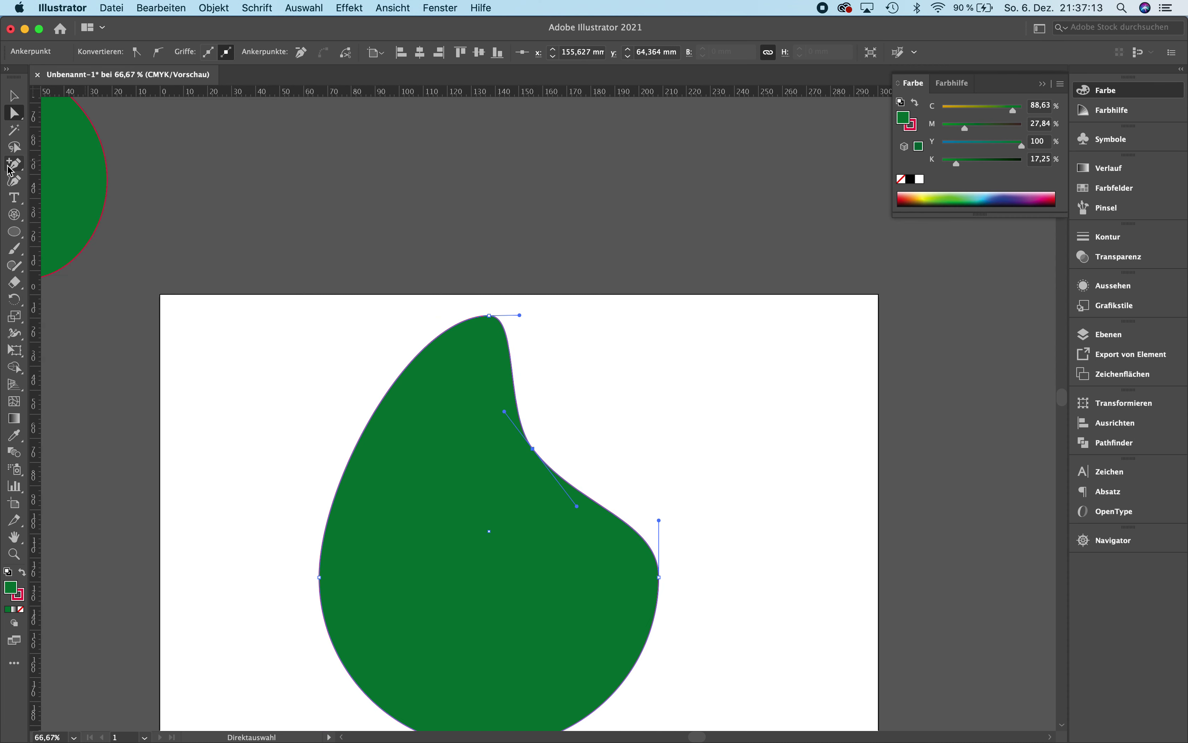
pyautogui.click(514, 390)
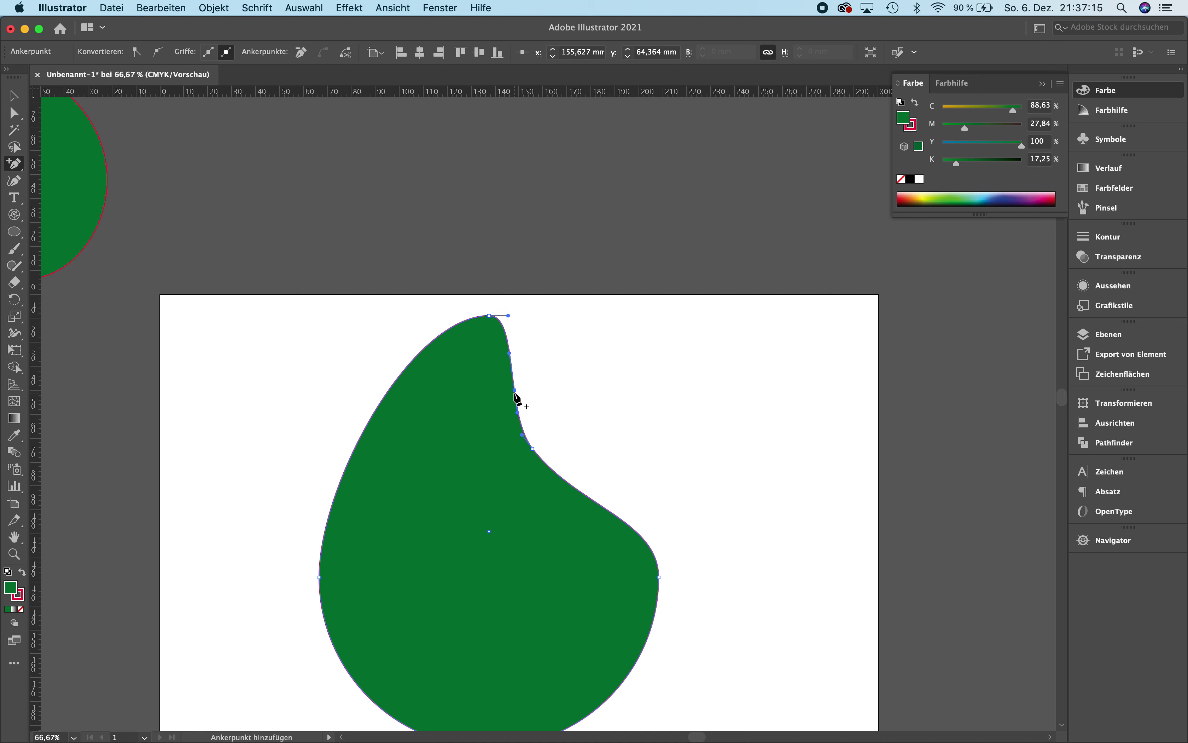
pyautogui.click(576, 488)
pyautogui.press('super+plus')
pyautogui.press('super+plus')
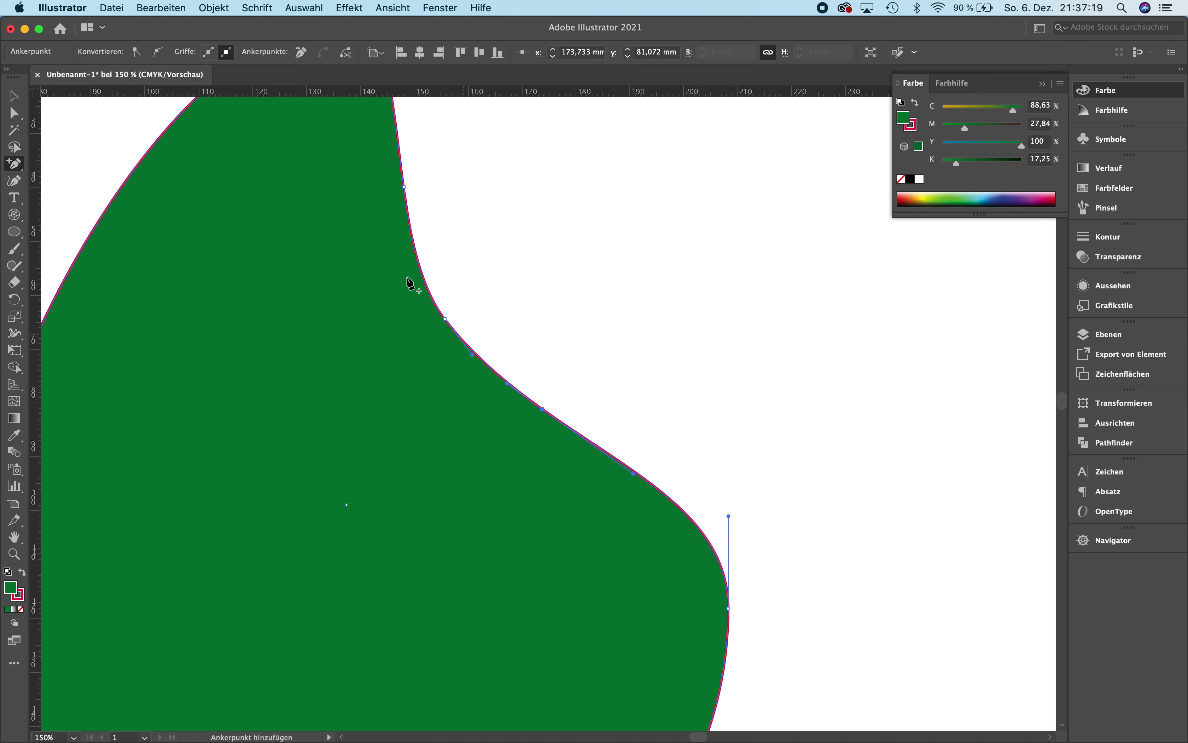
pyautogui.click(14, 113)
pyautogui.click(493, 276)
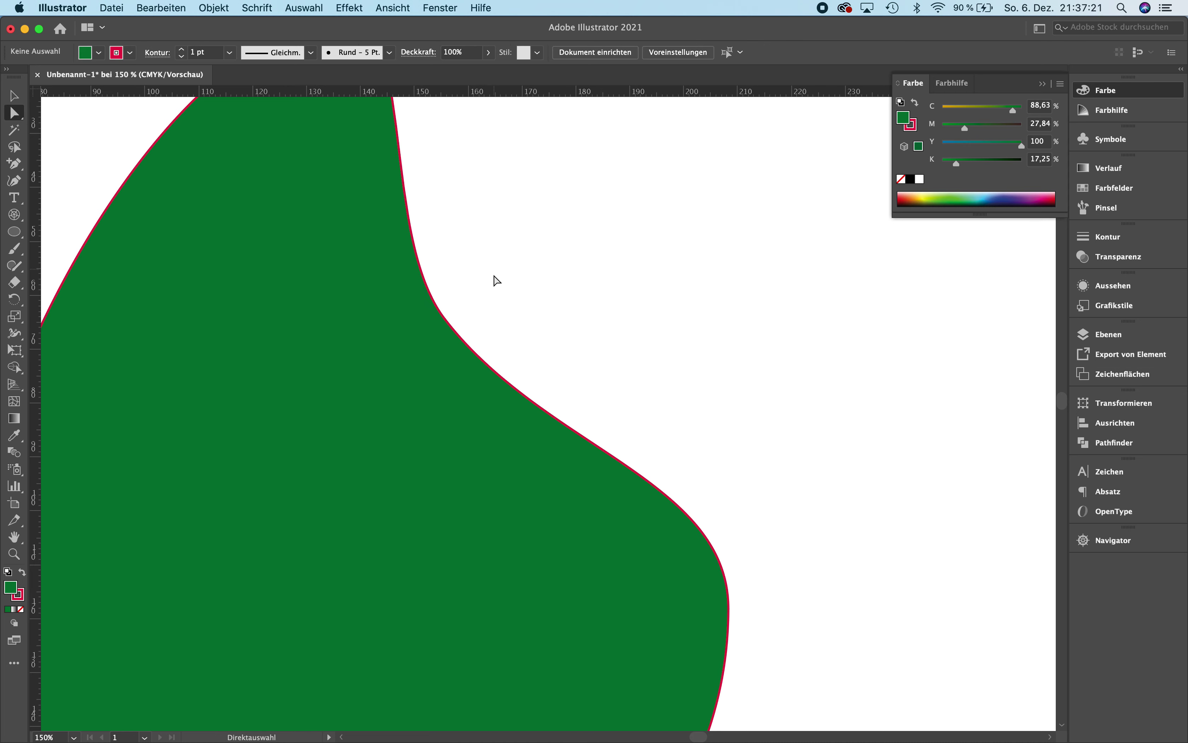
pyautogui.click(500, 376)
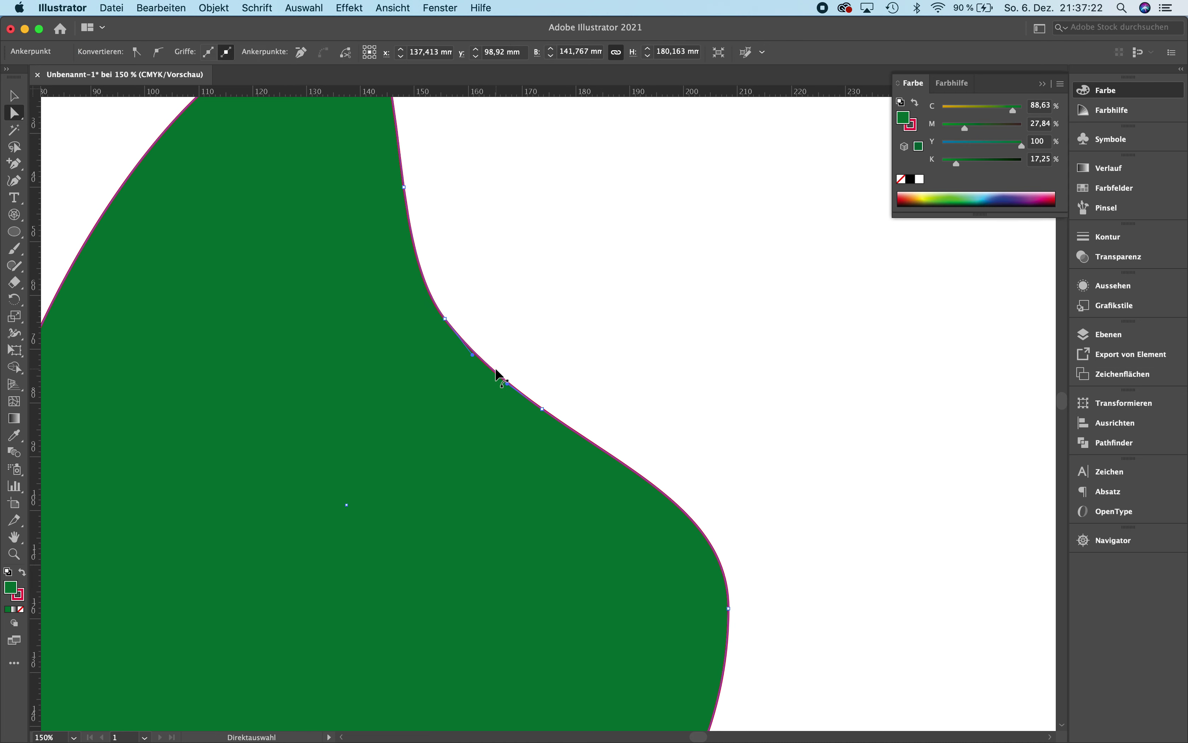
pyautogui.click(543, 410)
pyautogui.moveTo(544, 408); pyautogui.dragTo(581, 379)
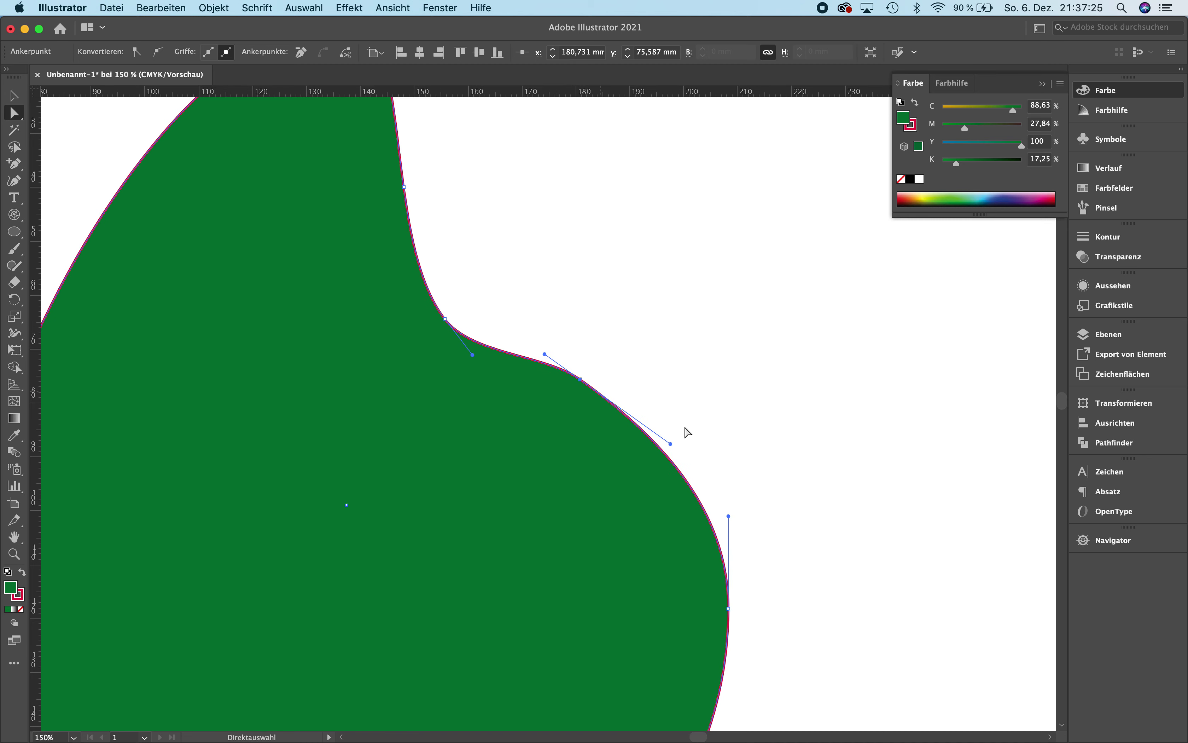
pyautogui.moveTo(728, 515); pyautogui.dragTo(658, 534)
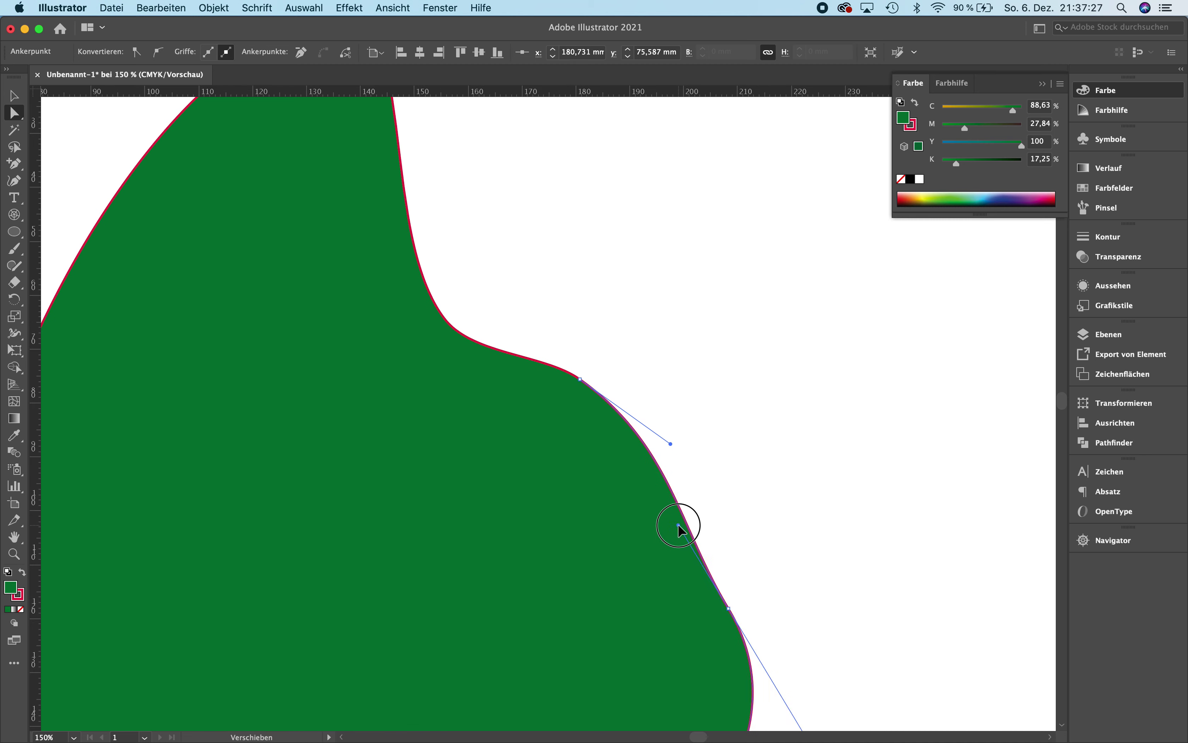
pyautogui.scroll(5, 766, 422)
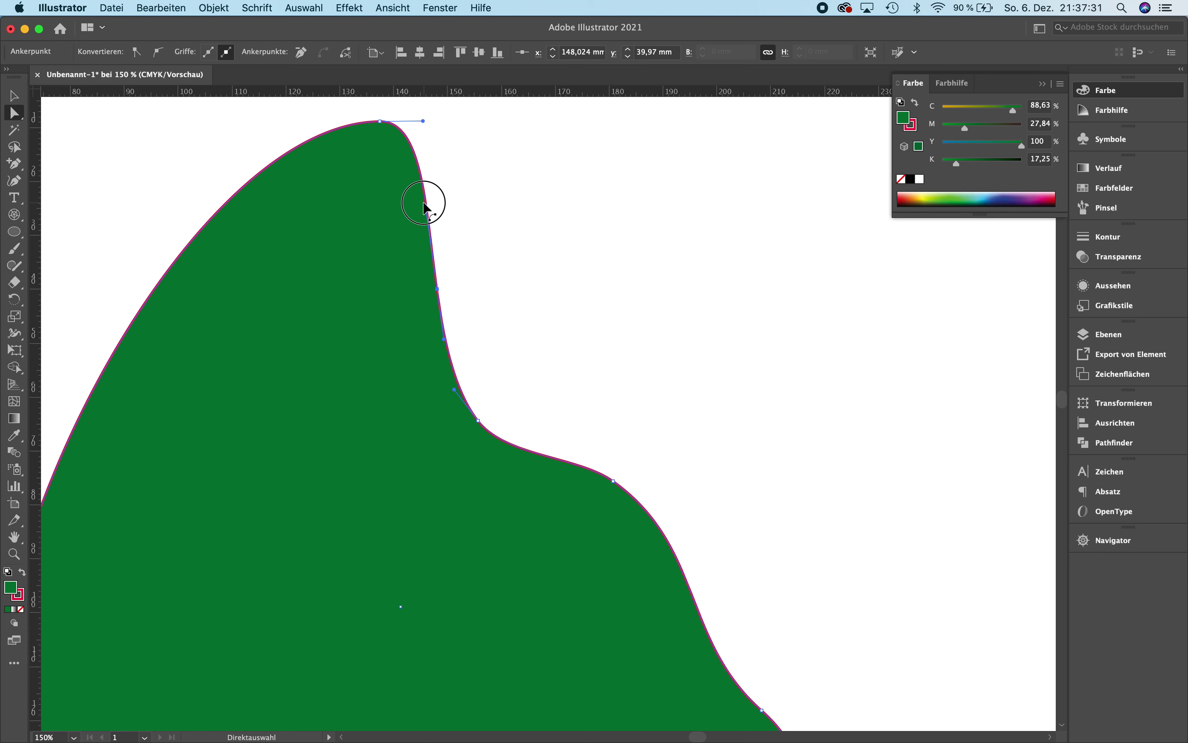
pyautogui.moveTo(425, 201); pyautogui.dragTo(397, 238)
# - Zoom out to 66.67% and reselect the shoulder point to review the wavy outline
pyautogui.press('v')
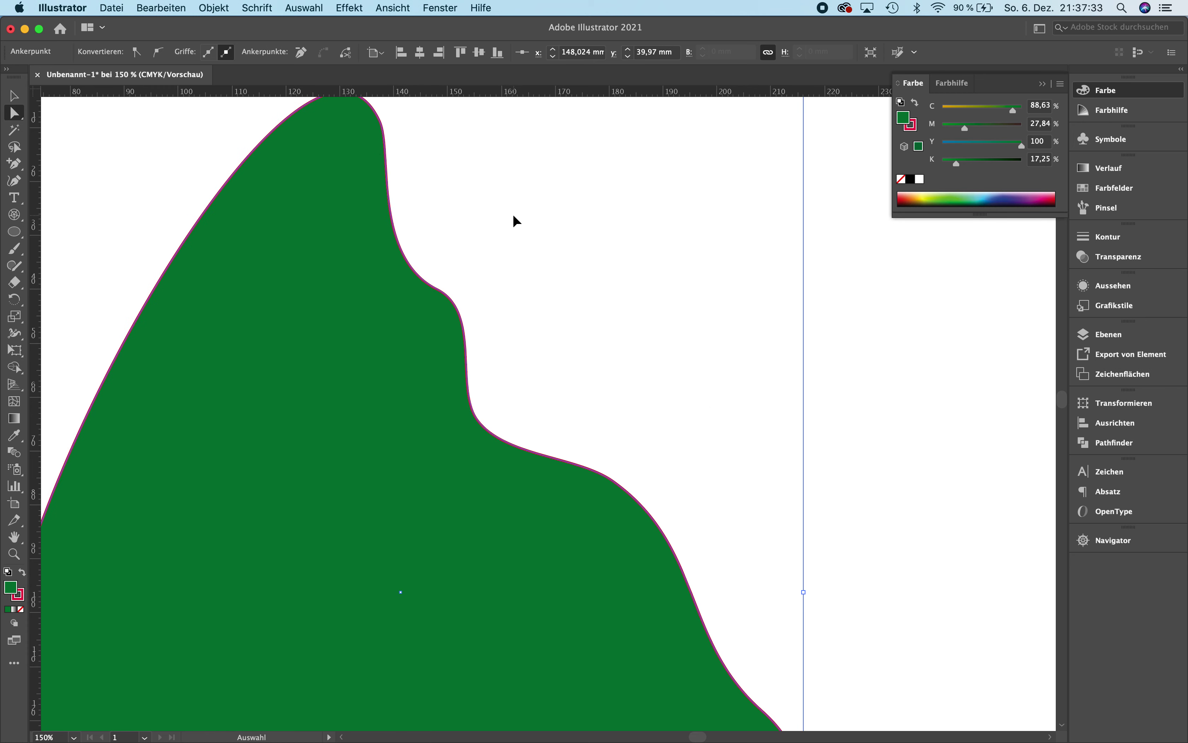
pyautogui.press('super+1')
pyautogui.press('super+minus')
pyautogui.press('a')
pyautogui.click(722, 406)
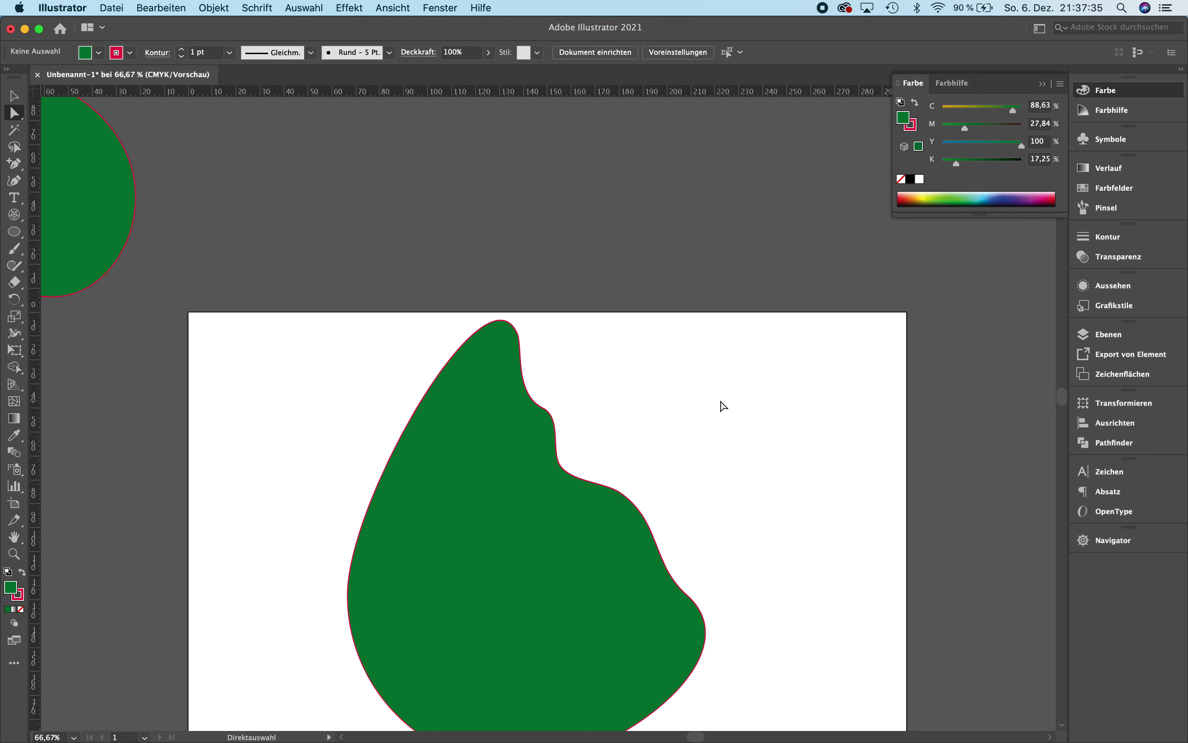
pyautogui.click(544, 409)
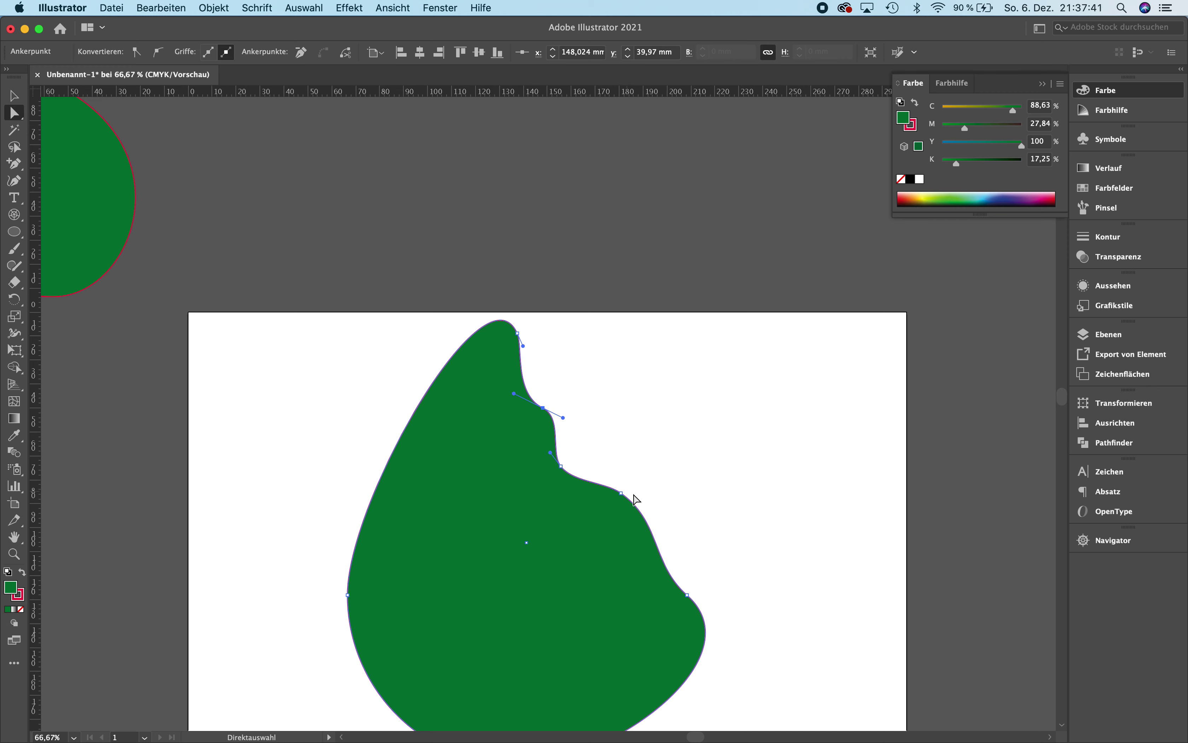
pyautogui.scroll(-2, 642, 504)
pyautogui.hscroll(1, 643, 504)
pyautogui.scroll(-2, 642, 503)
pyautogui.hscroll(1, 642, 503)
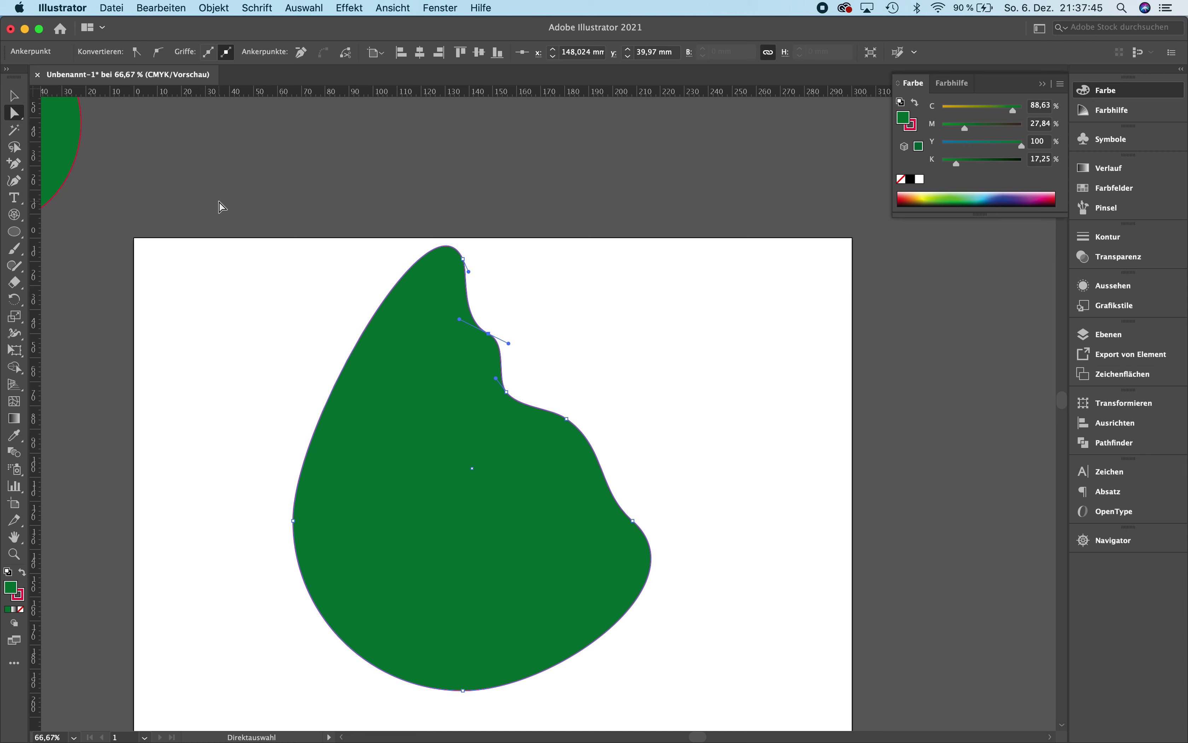
# - Delete the extra right-edge anchor and lift the remaining handle to smooth the curve
pyautogui.click(15, 163)
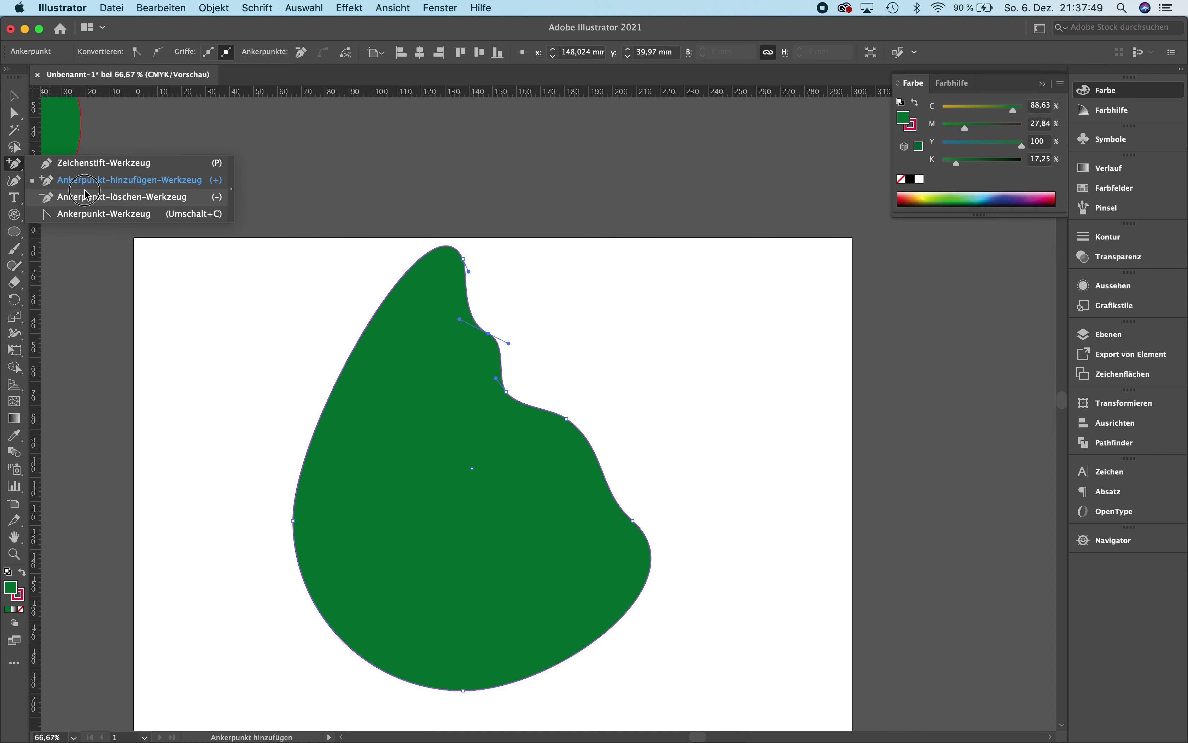
pyautogui.click(104, 198)
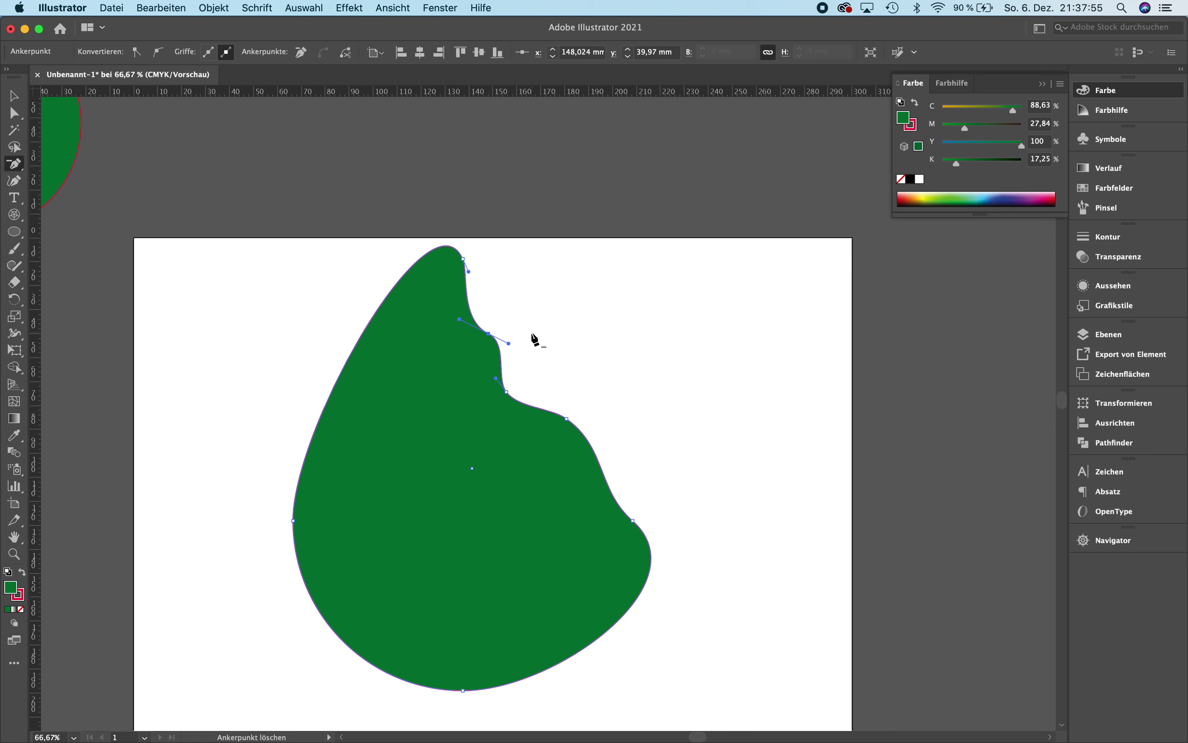
pyautogui.click(507, 392)
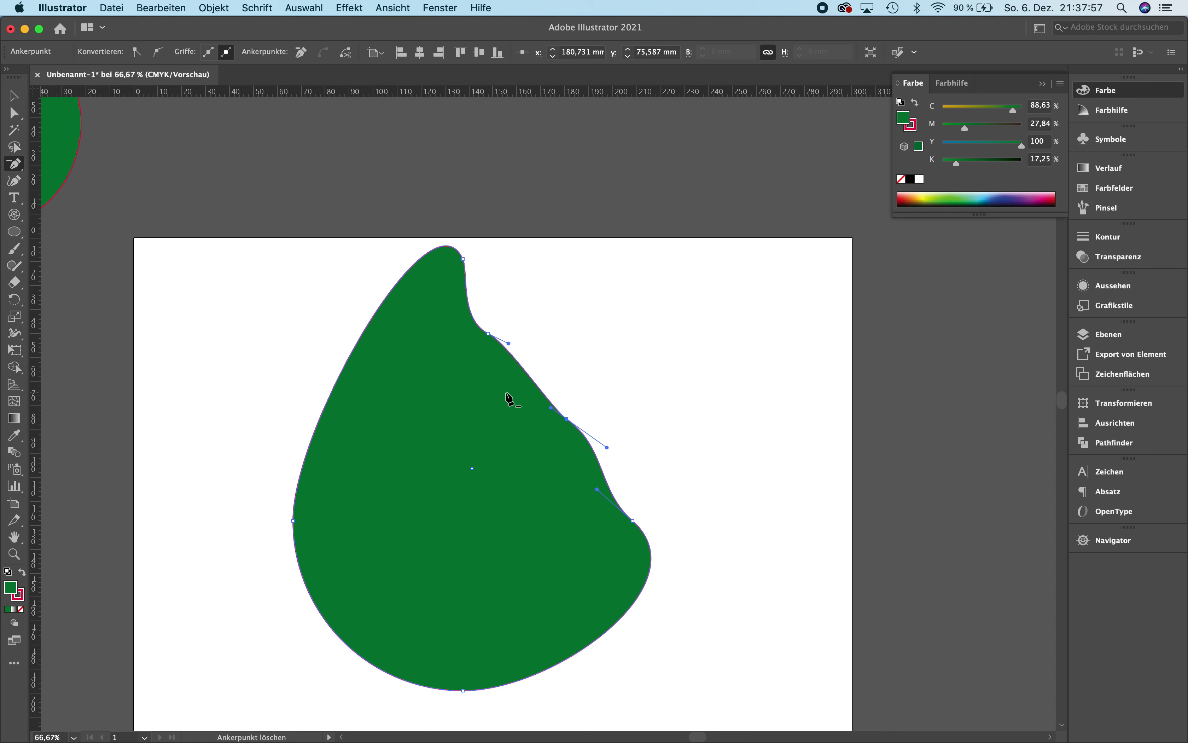
pyautogui.press('super+z')
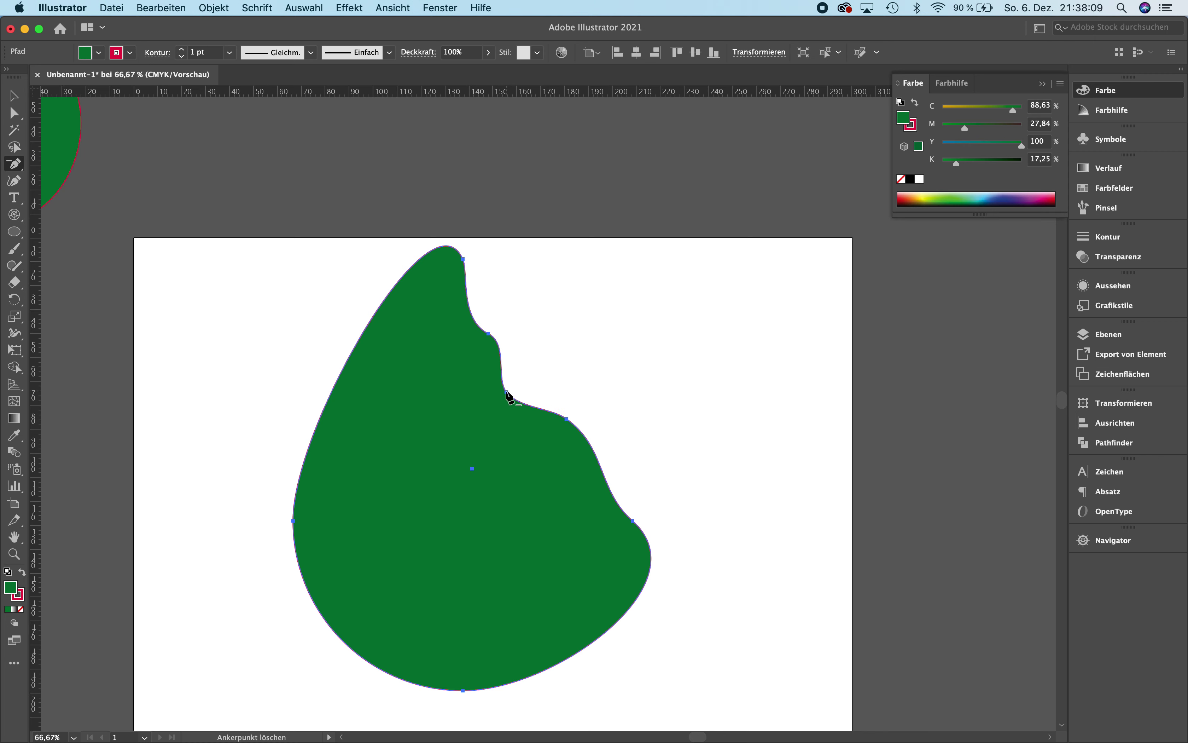
pyautogui.click(507, 391)
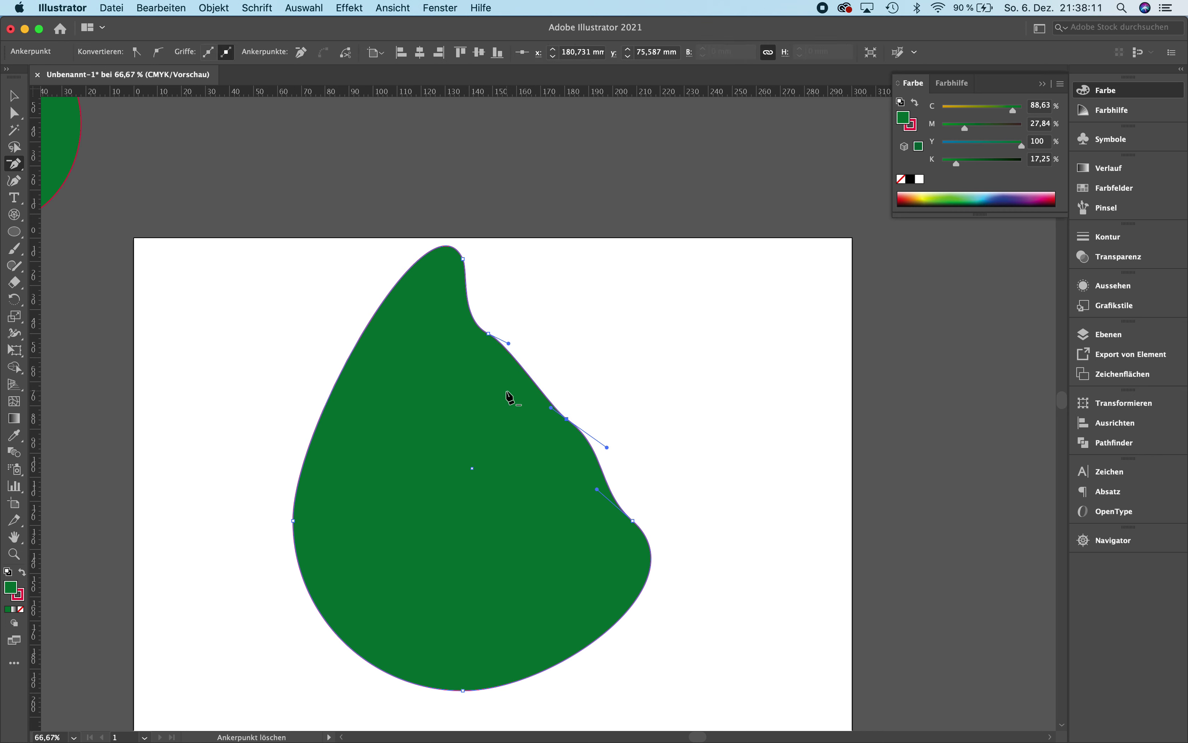
pyautogui.press('a')
pyautogui.moveTo(551, 407); pyautogui.dragTo(553, 385)
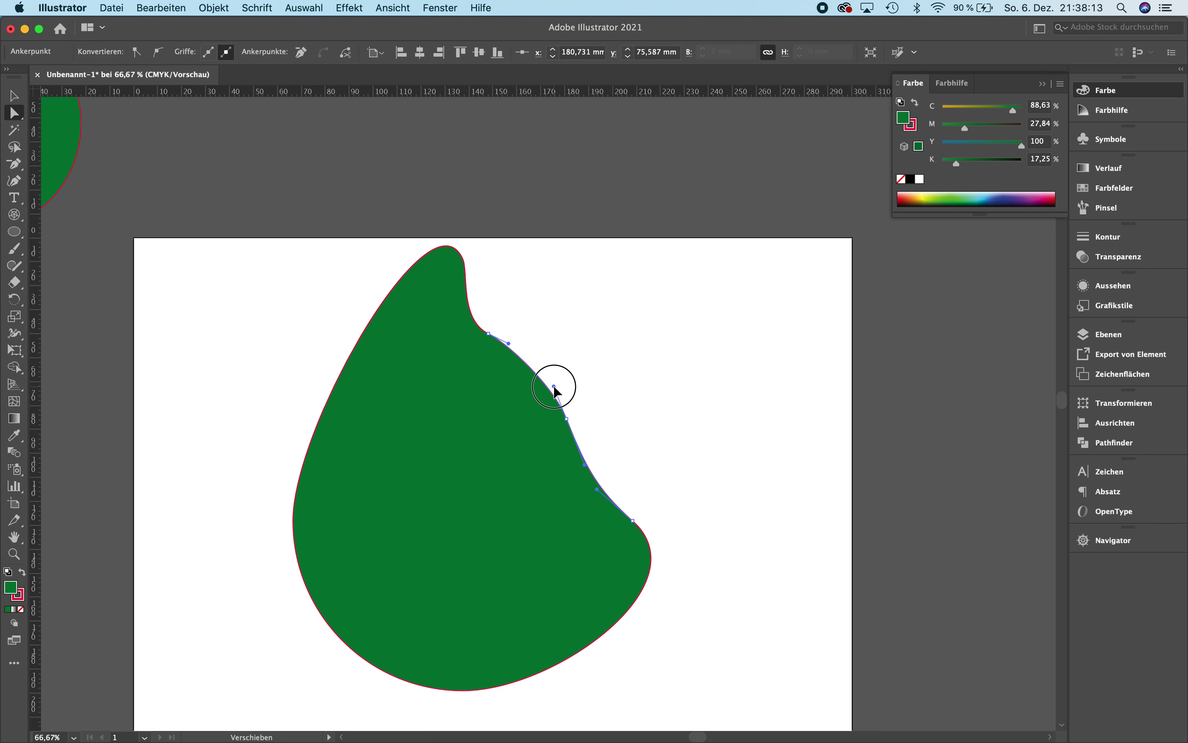
pyautogui.click(639, 368)
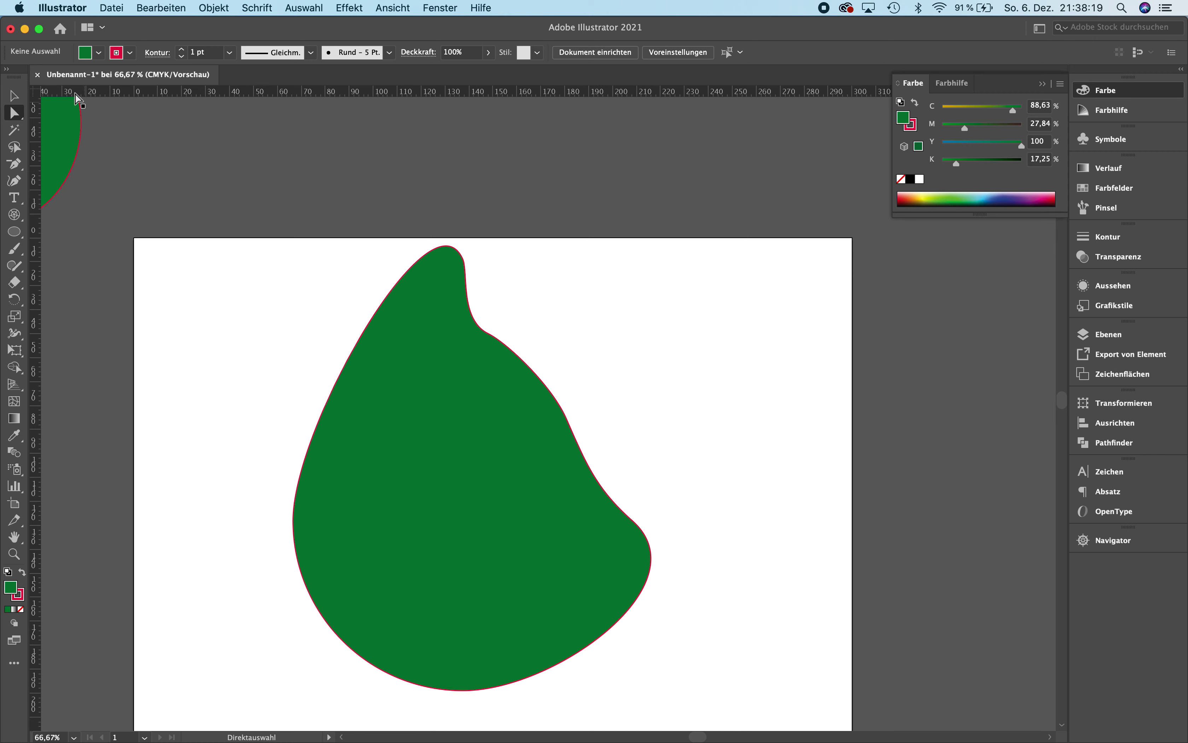
# - Delete the green freeform shape to leave a blank artboard, then select the Pen tool (Zeichenstift)
pyautogui.click(24, 94)
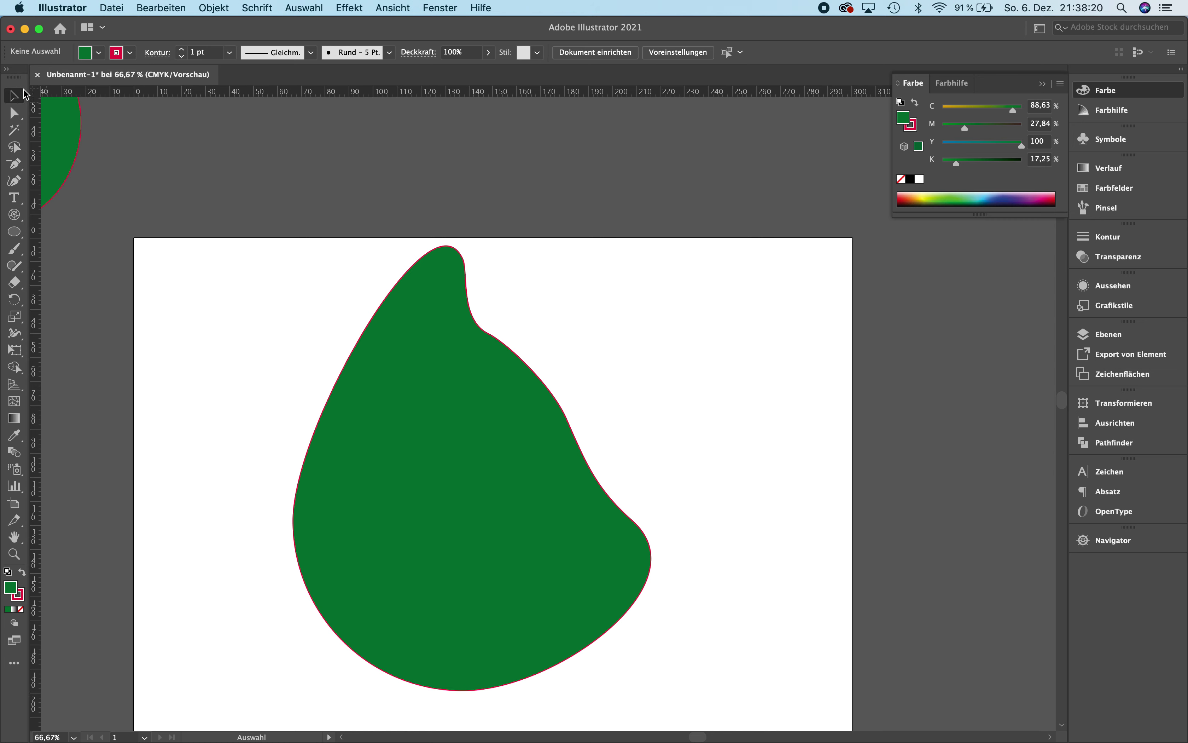
pyautogui.click(399, 352)
pyautogui.press('Delete')
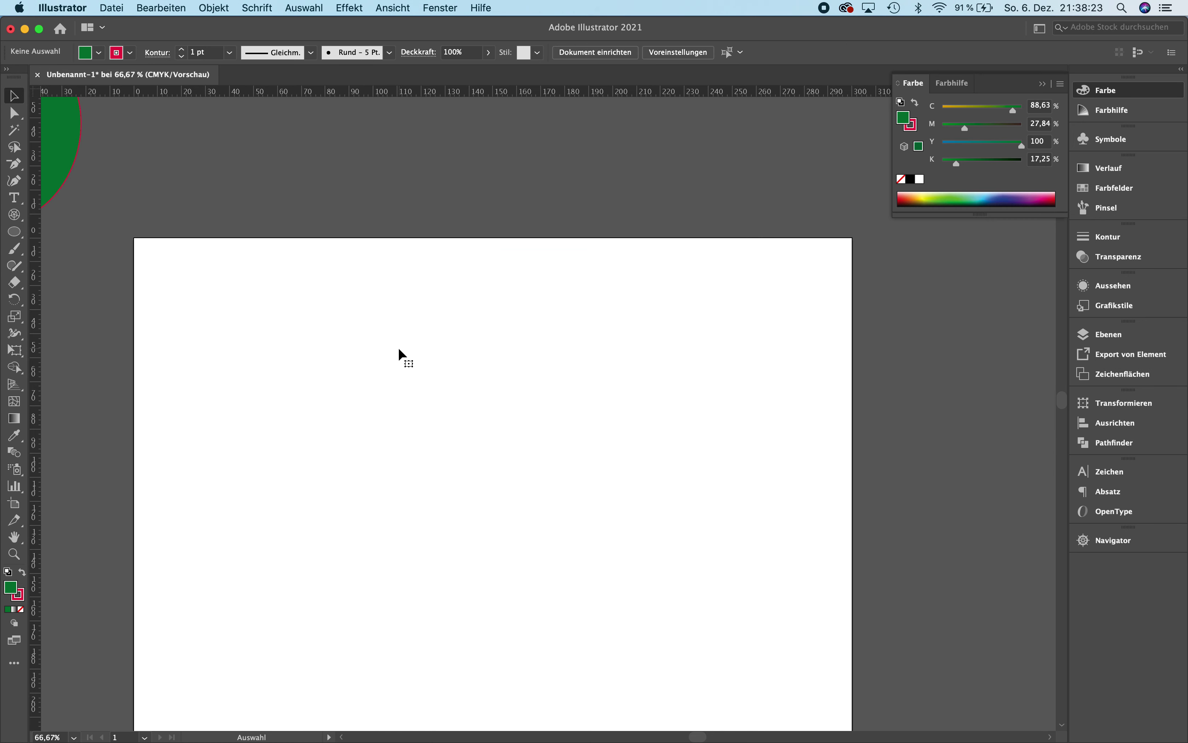
pyautogui.press('super+minus')
pyautogui.press('super+minus')
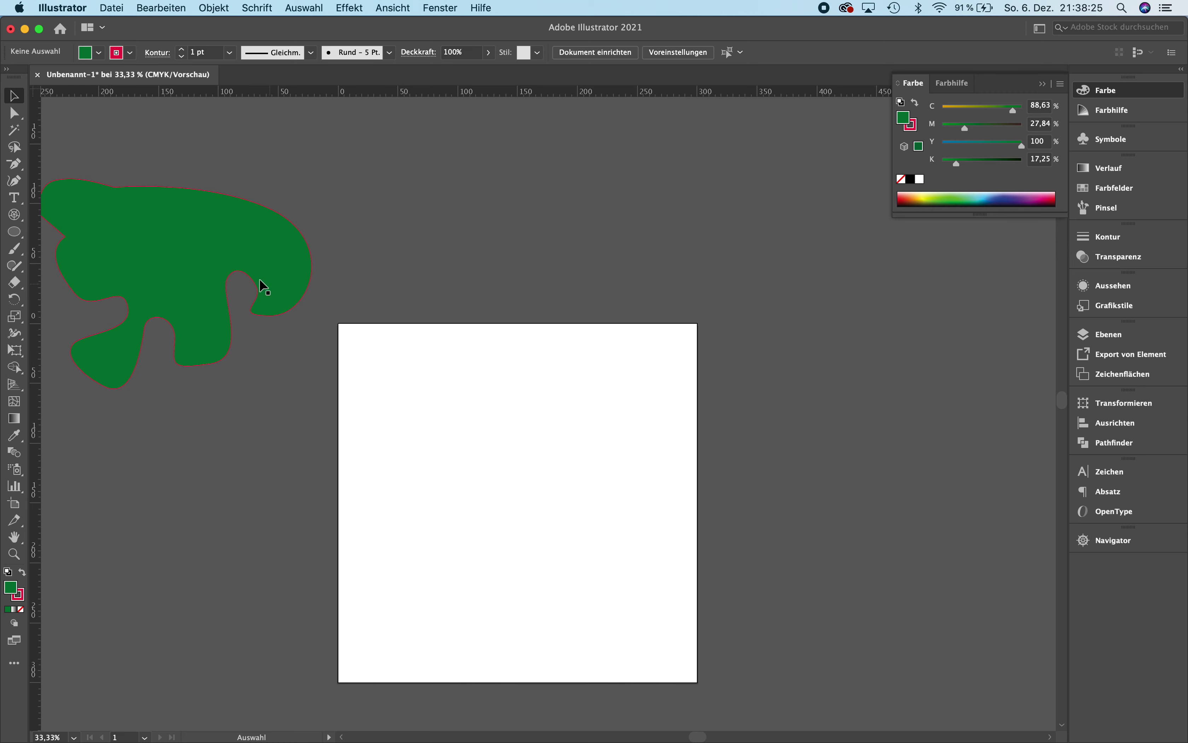
pyautogui.click(248, 274)
pyautogui.press('Delete')
pyautogui.click(14, 163)
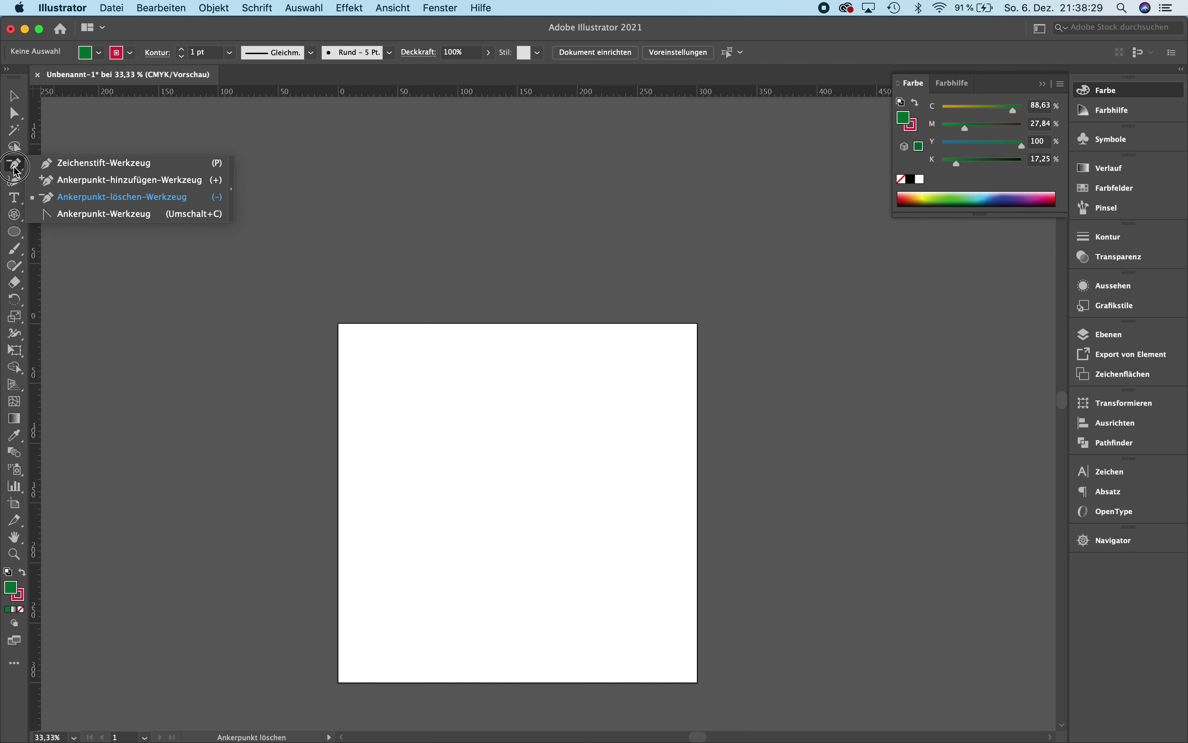
pyautogui.click(52, 165)
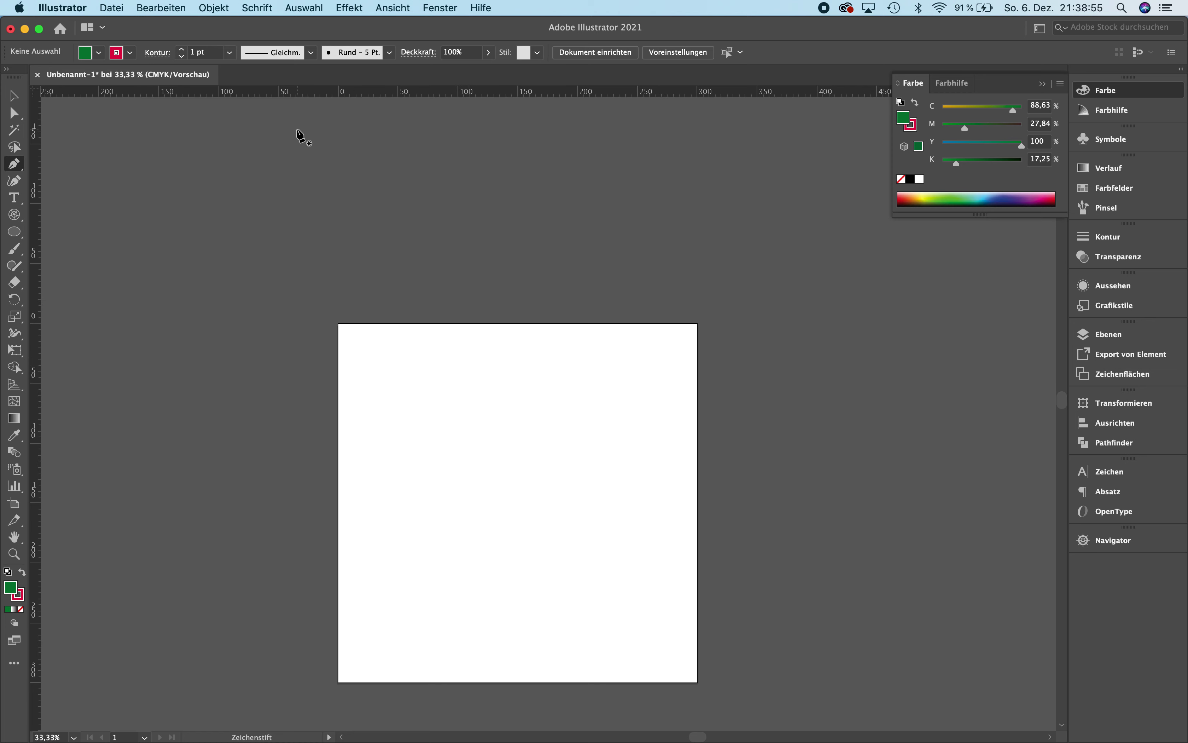
# - Start placing an image via Datei > Platzieren and browse into arbeit_ab_16072017/bernd_blindow_schule
pyautogui.click(120, 5)
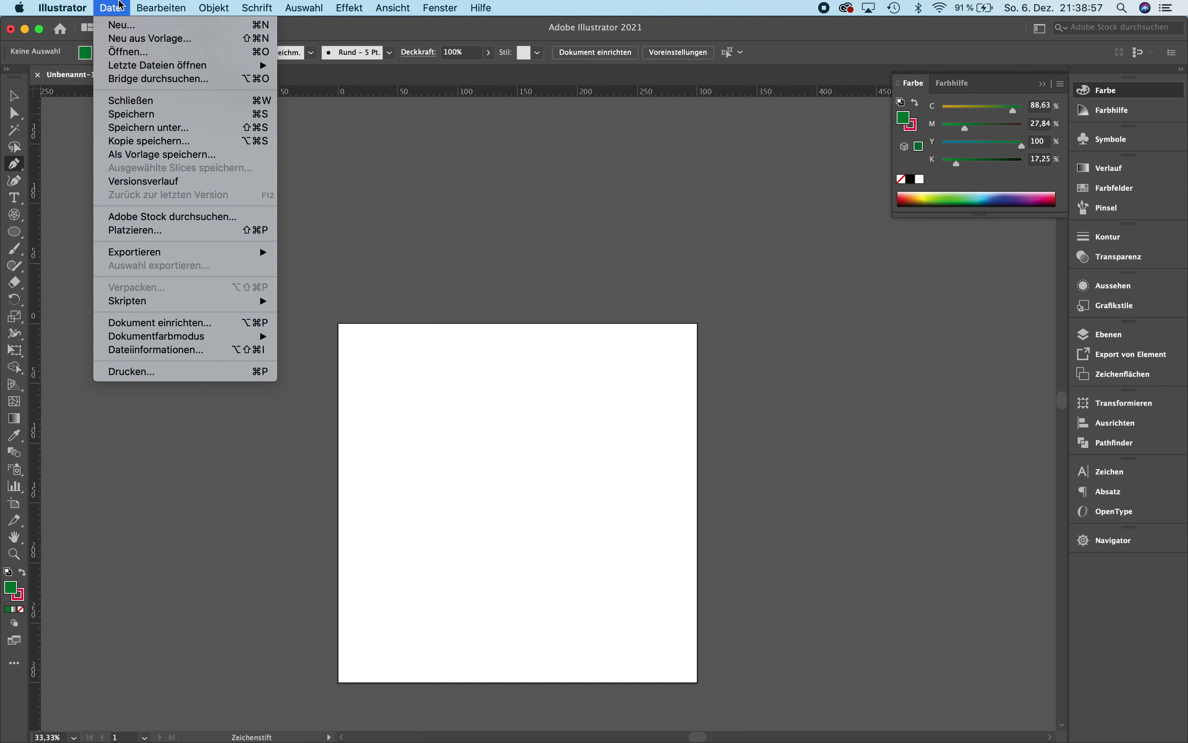
pyautogui.click(160, 231)
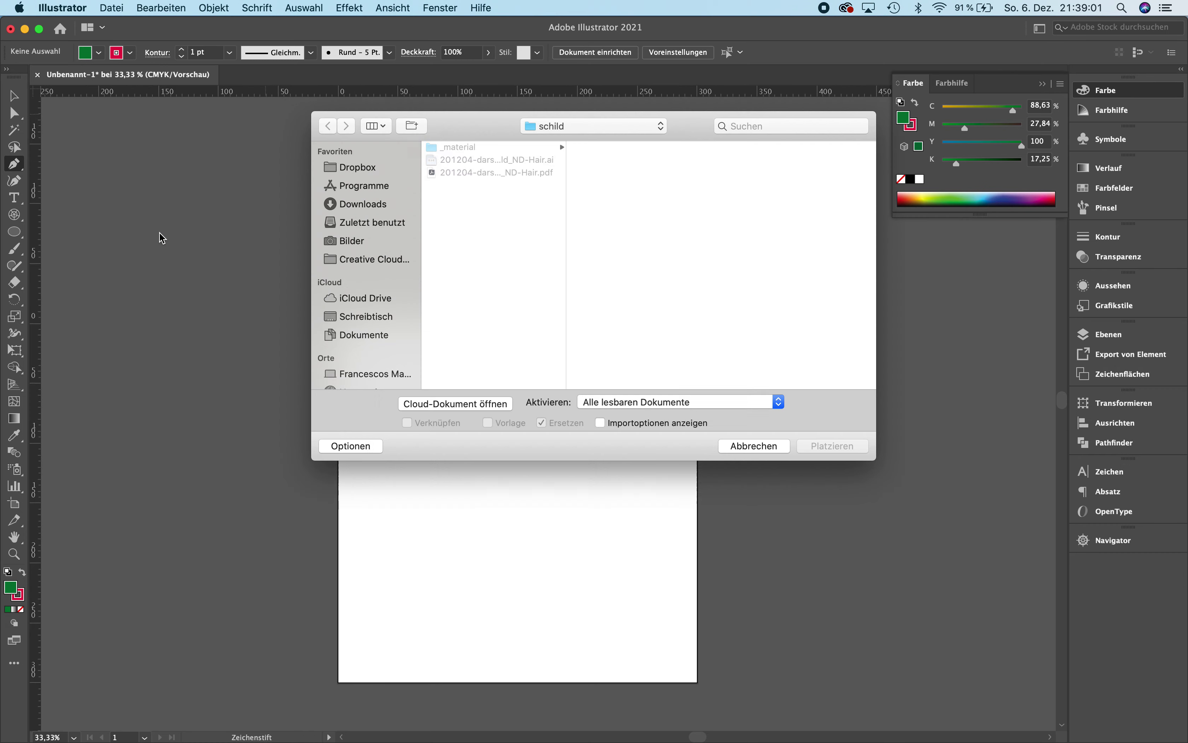
pyautogui.click(564, 124)
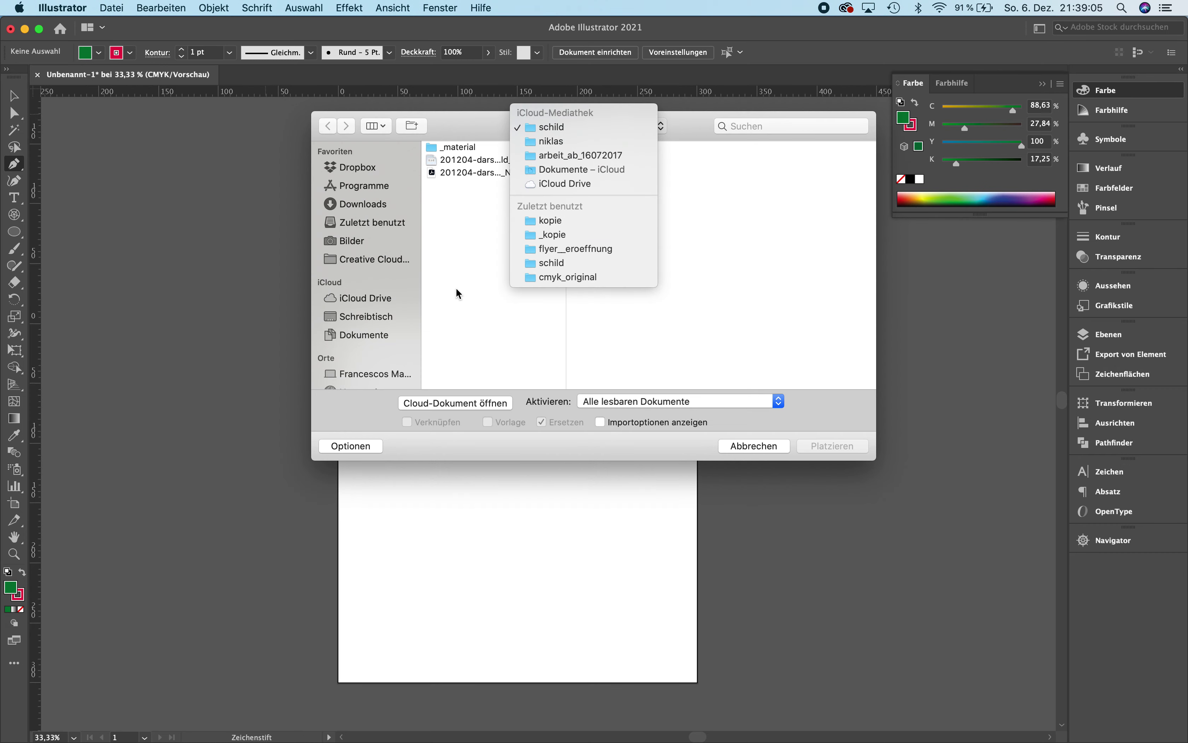
pyautogui.click(581, 155)
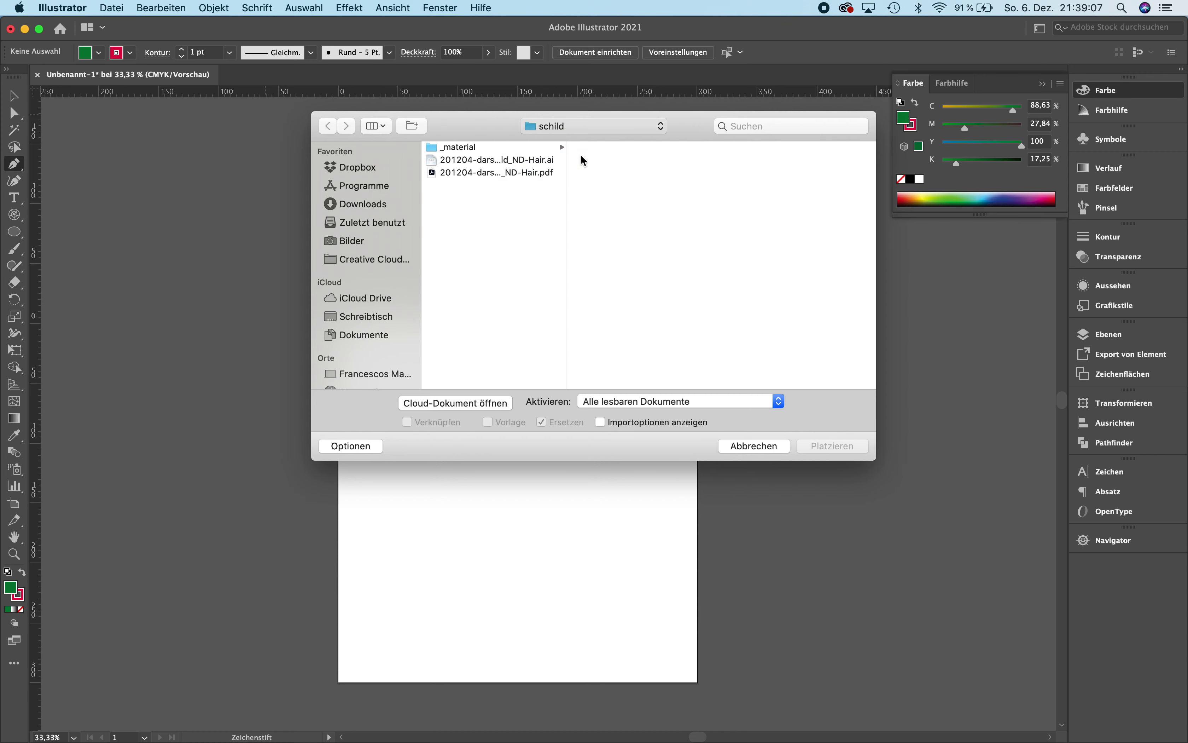
pyautogui.click(644, 184)
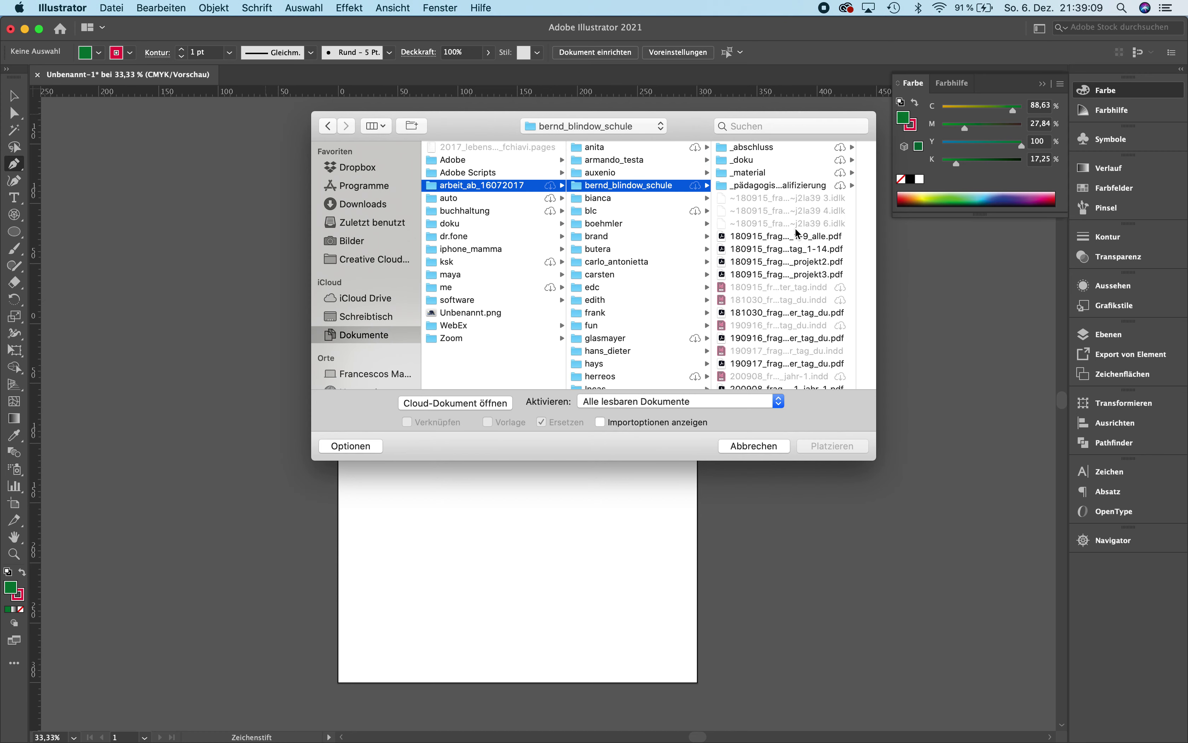
pyautogui.scroll(-3, 781, 238)
pyautogui.scroll(-3, 781, 239)
pyautogui.scroll(-3, 781, 238)
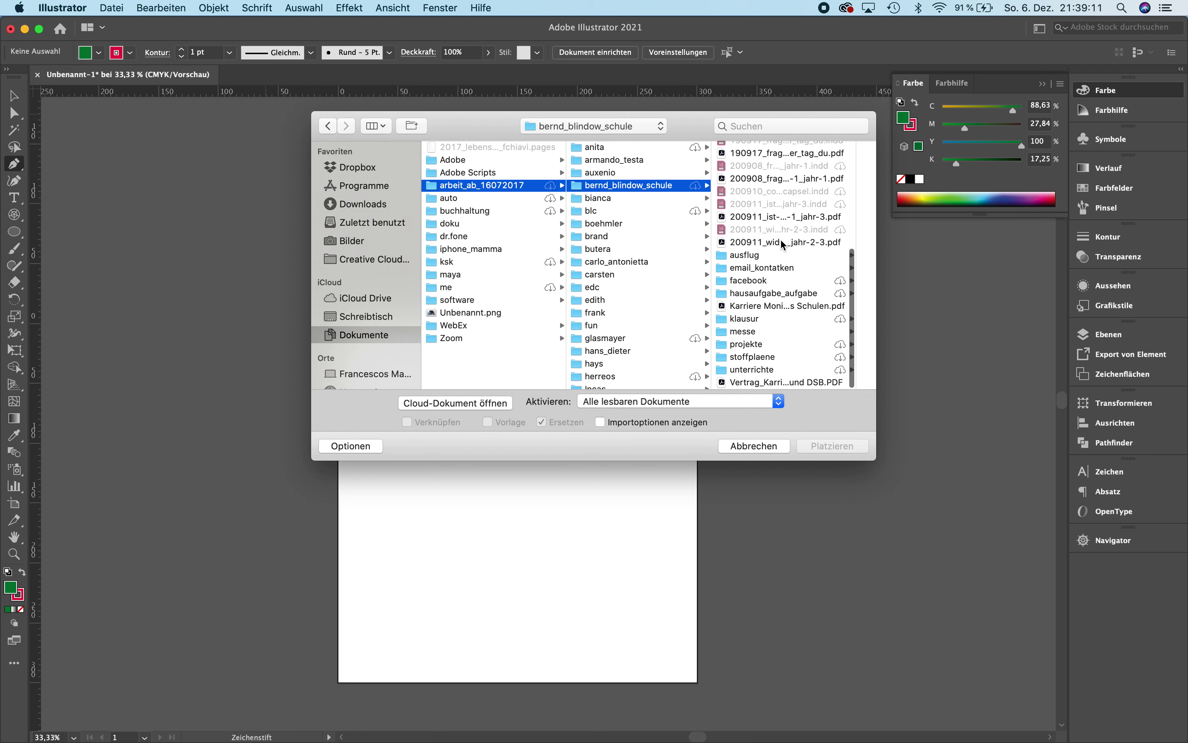
pyautogui.scroll(-3, 768, 324)
# - Go through unterrichte > illustrator > basis > zeichenwerkzeug and select the lotus photo pexels-hiếu-hoàng-1179863.jpg
pyautogui.click(763, 368)
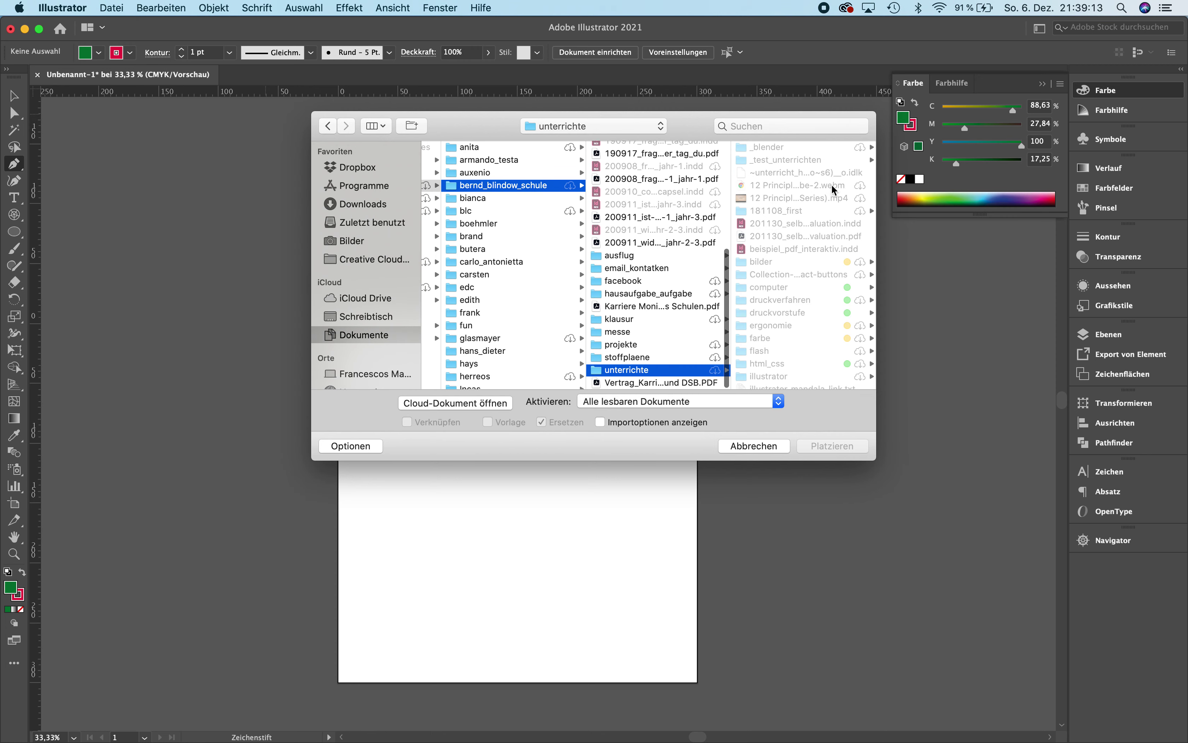
pyautogui.scroll(-2, 793, 319)
pyautogui.click(793, 352)
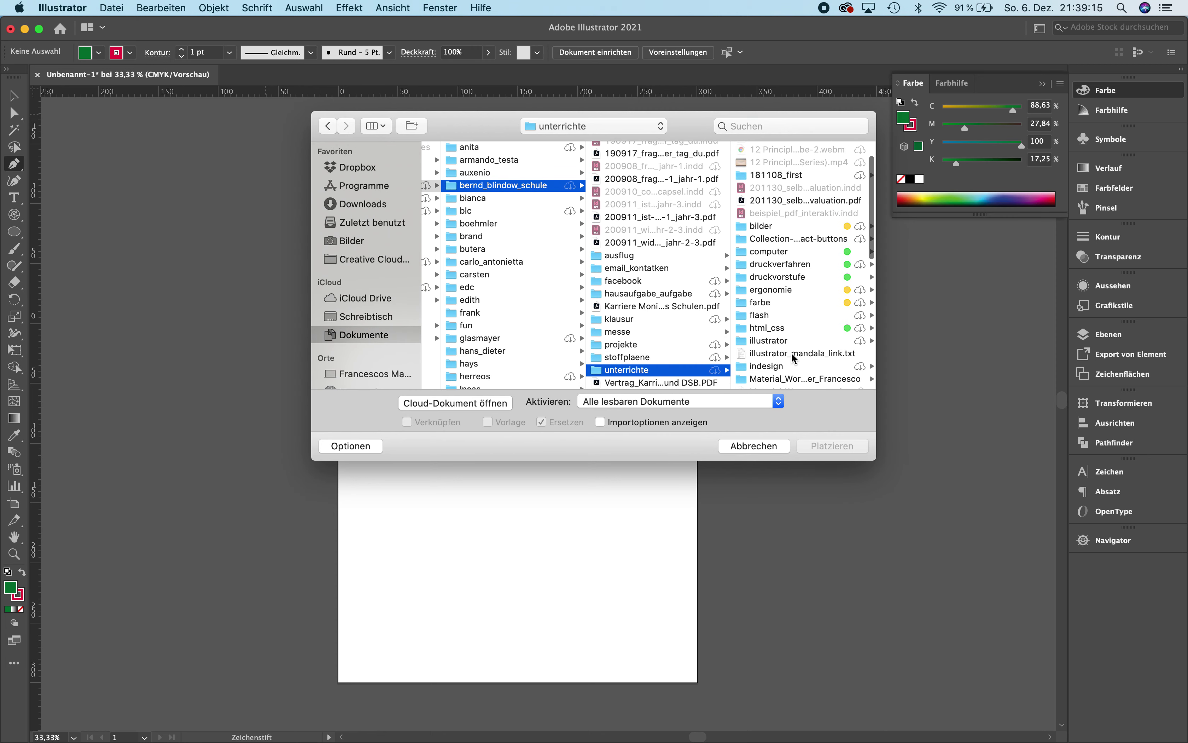
pyautogui.click(775, 248)
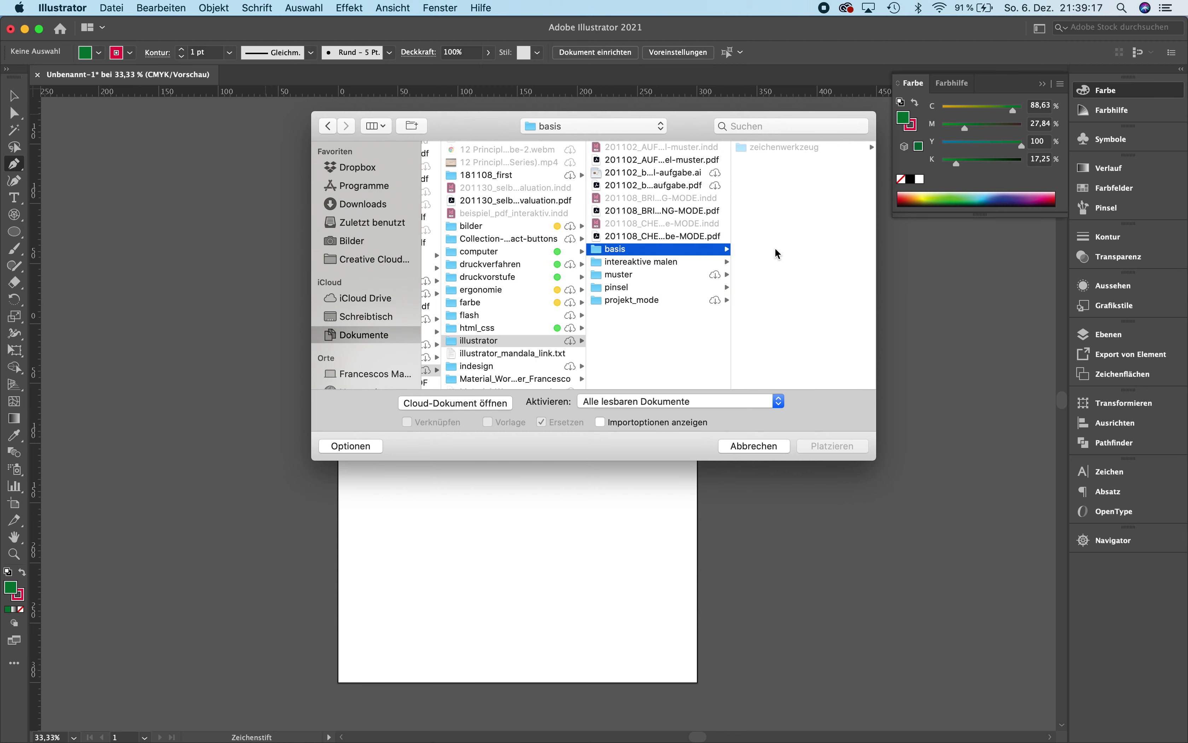
pyautogui.click(775, 146)
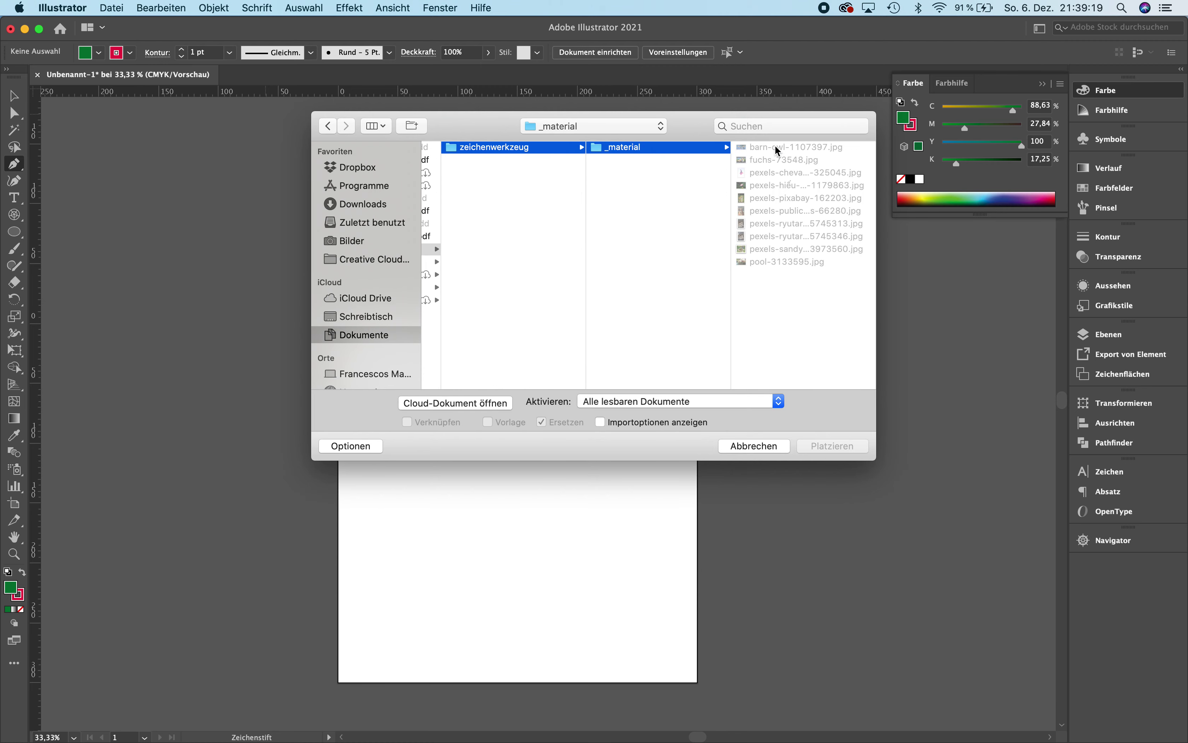
pyautogui.click(777, 159)
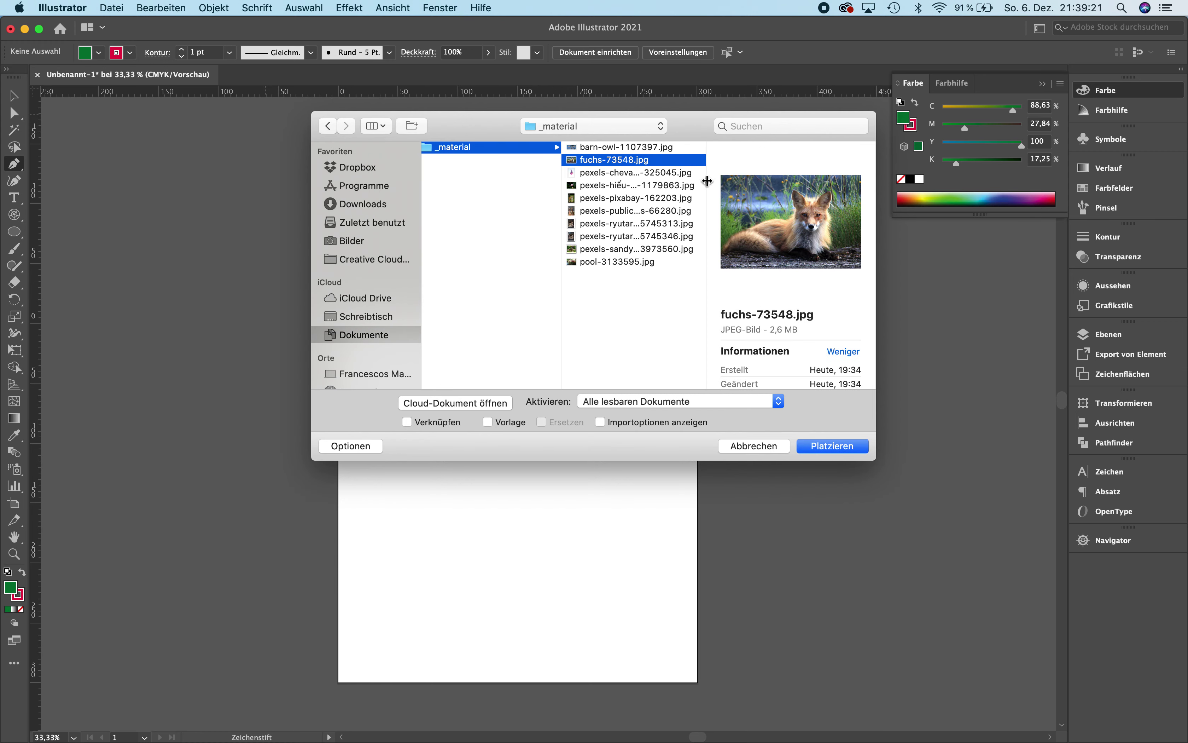
pyautogui.click(660, 175)
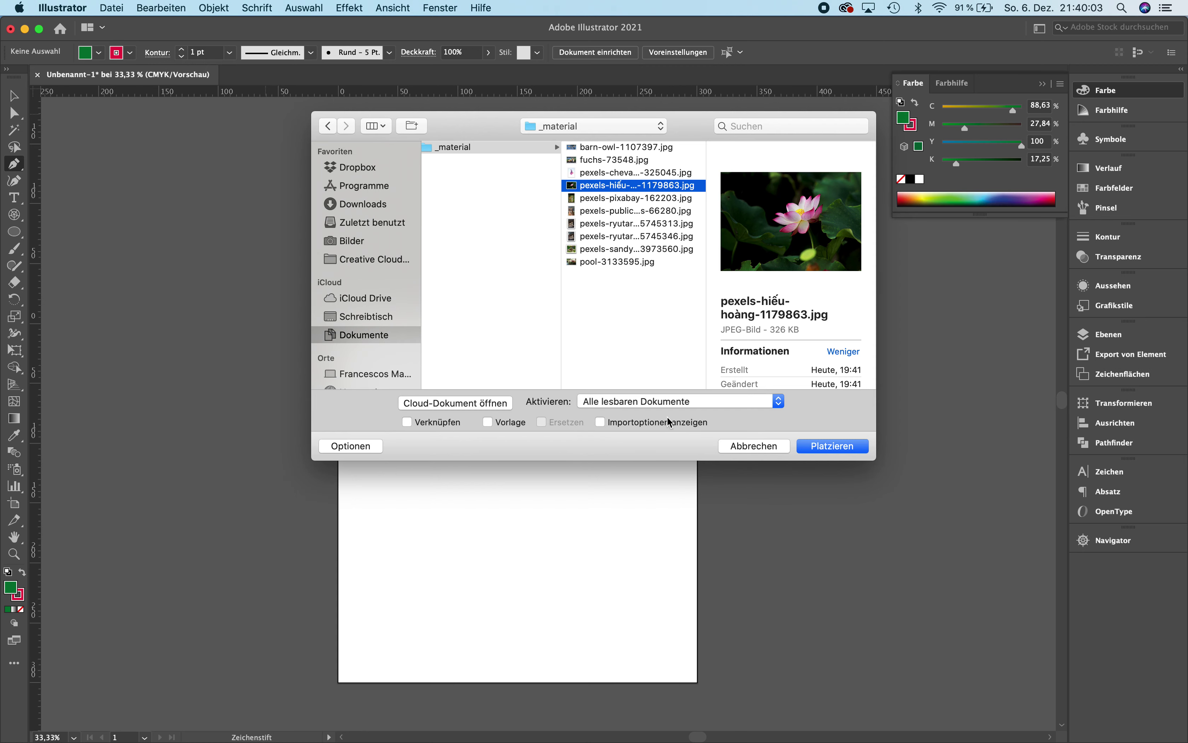
# - Place the lotus photo, enlarge it past all artboard edges with the flower centred, and zoom to 50%
pyautogui.click(857, 439)
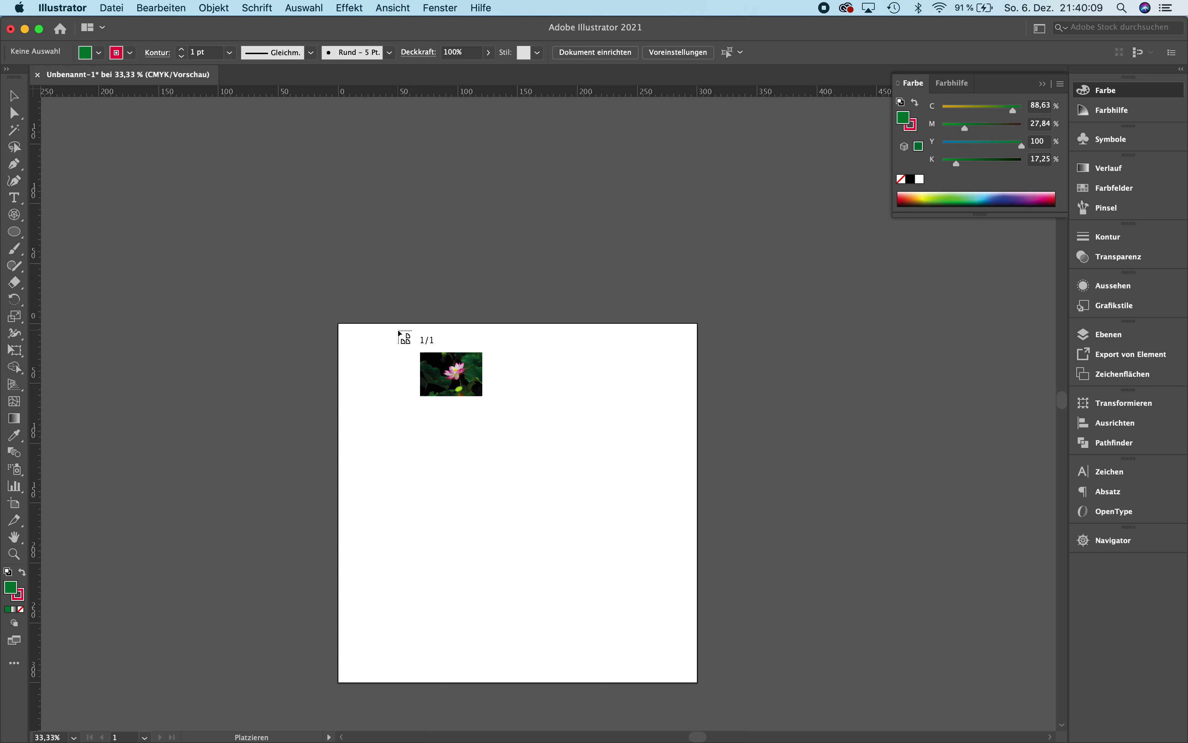
pyautogui.moveTo(397, 329); pyautogui.dragTo(615, 529)
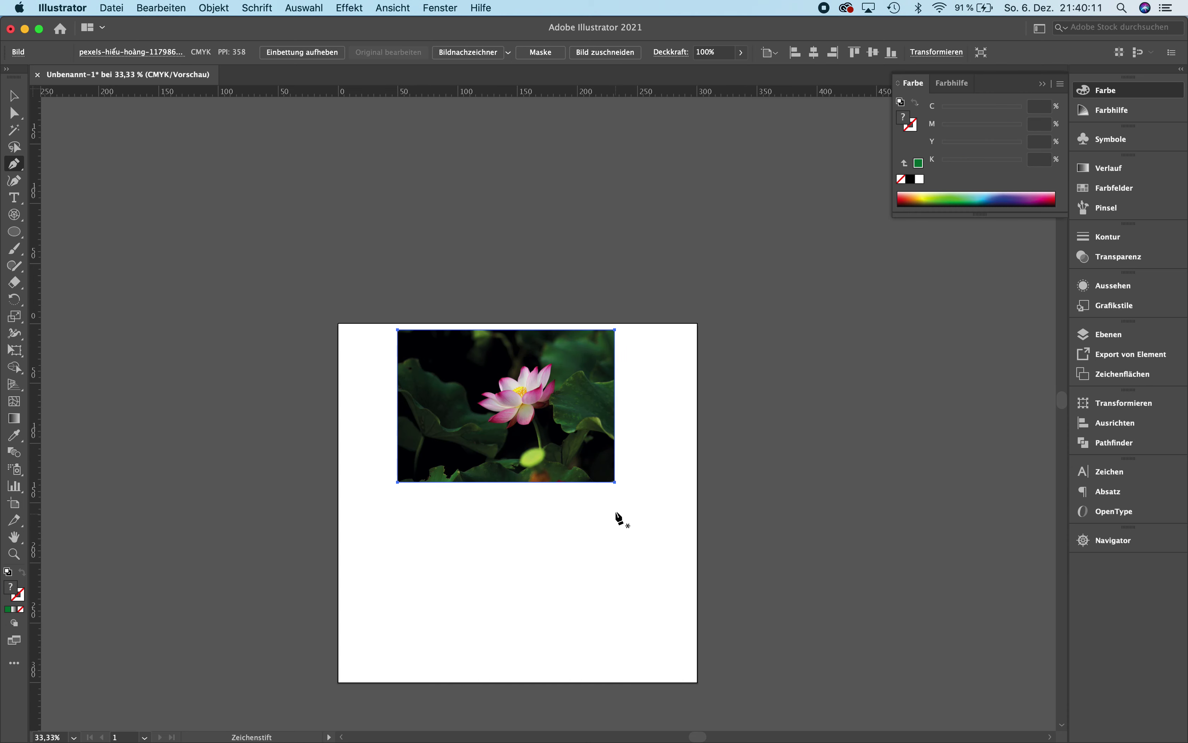
pyautogui.press('v')
pyautogui.moveTo(617, 484); pyautogui.dragTo(755, 669)
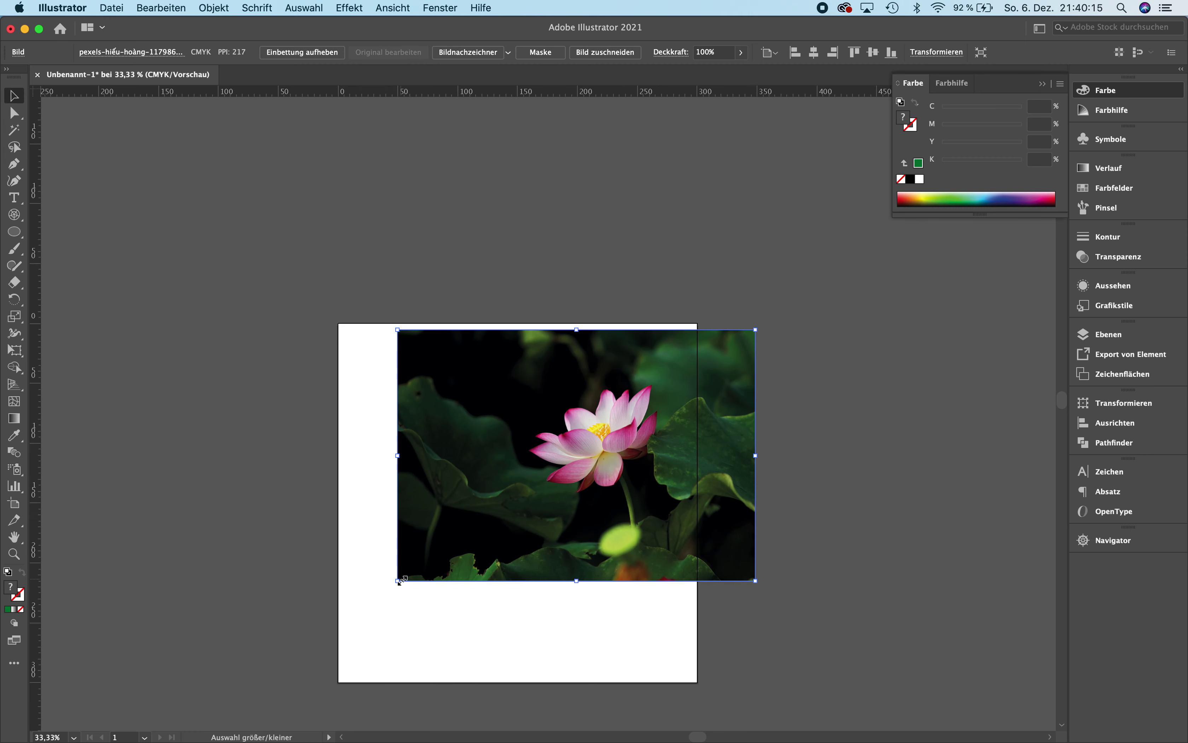
pyautogui.moveTo(396, 578); pyautogui.dragTo(196, 705)
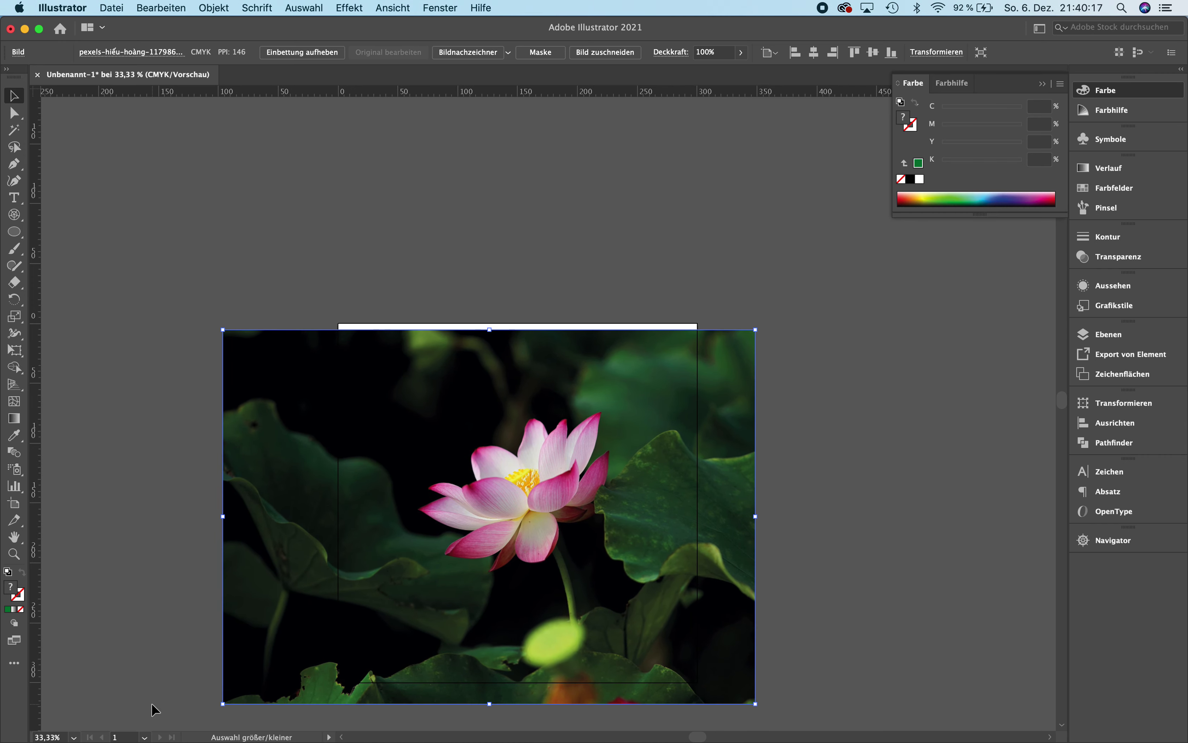
pyautogui.moveTo(491, 546); pyautogui.dragTo(456, 529)
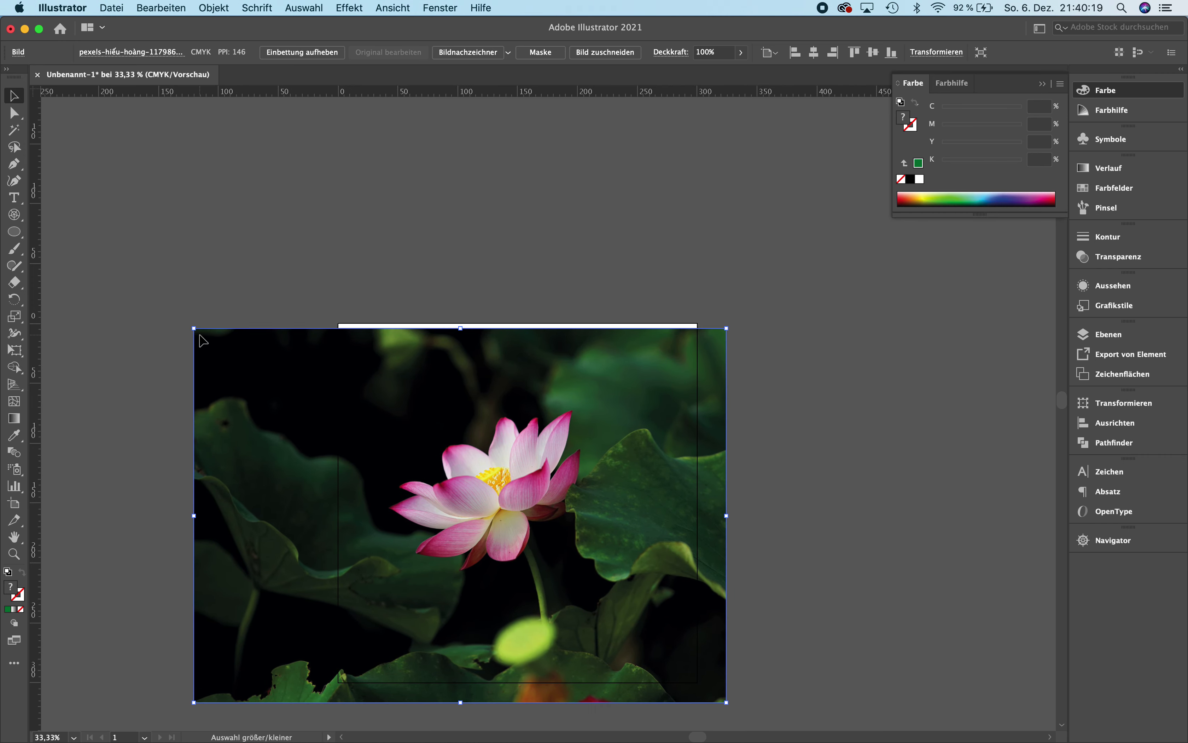
pyautogui.moveTo(193, 327); pyautogui.dragTo(65, 197)
pyautogui.moveTo(565, 404); pyautogui.dragTo(554, 403)
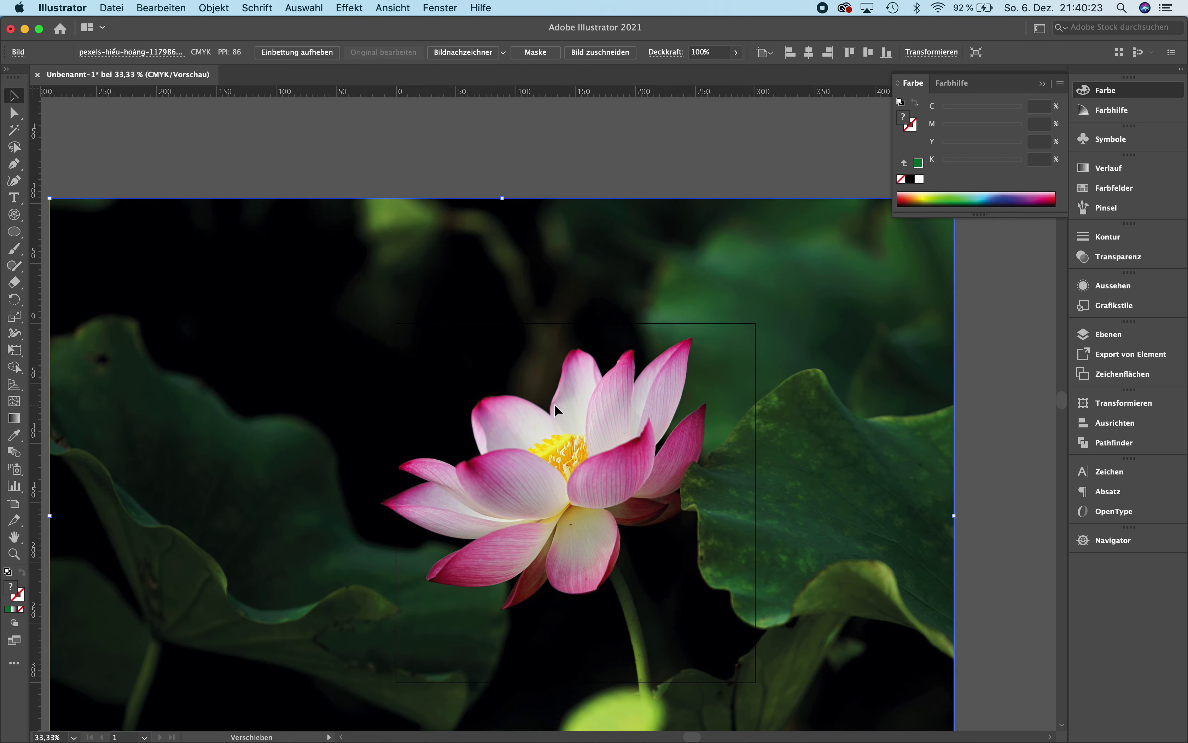
pyautogui.press('super+plus')
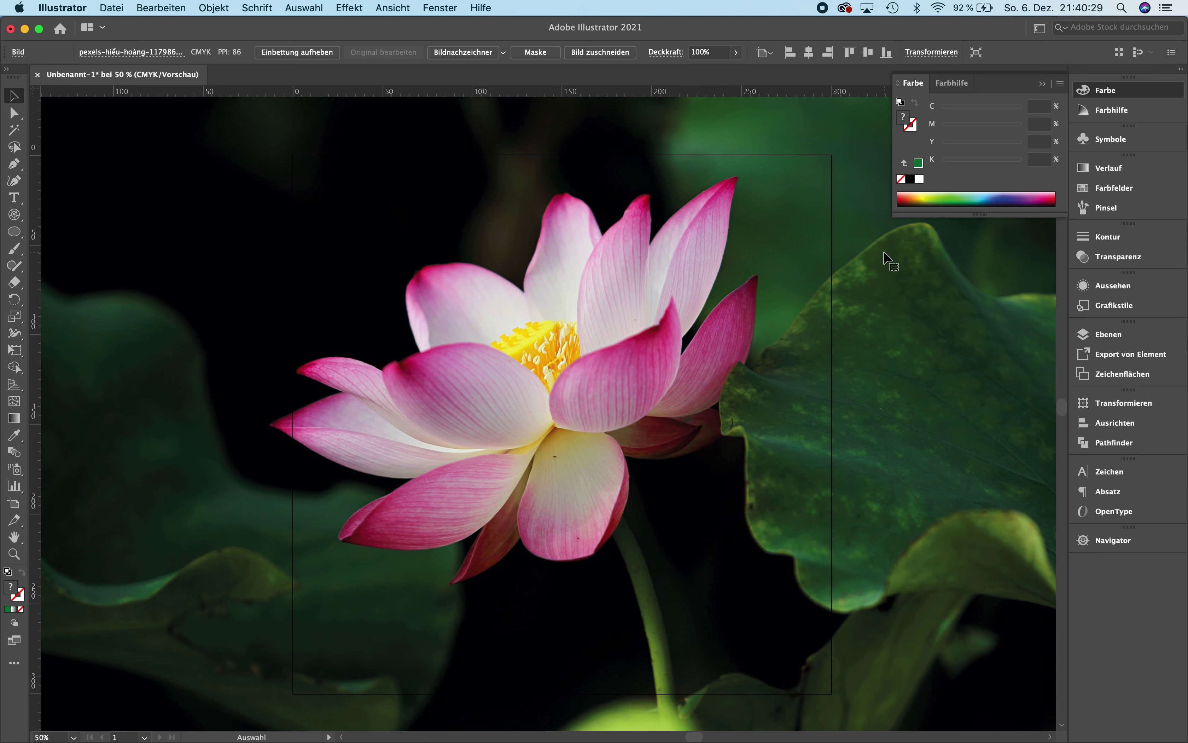
# - Show the Layers panel, rename Ebene 1 to 'bild mit blume' and lock it
pyautogui.click(457, 9)
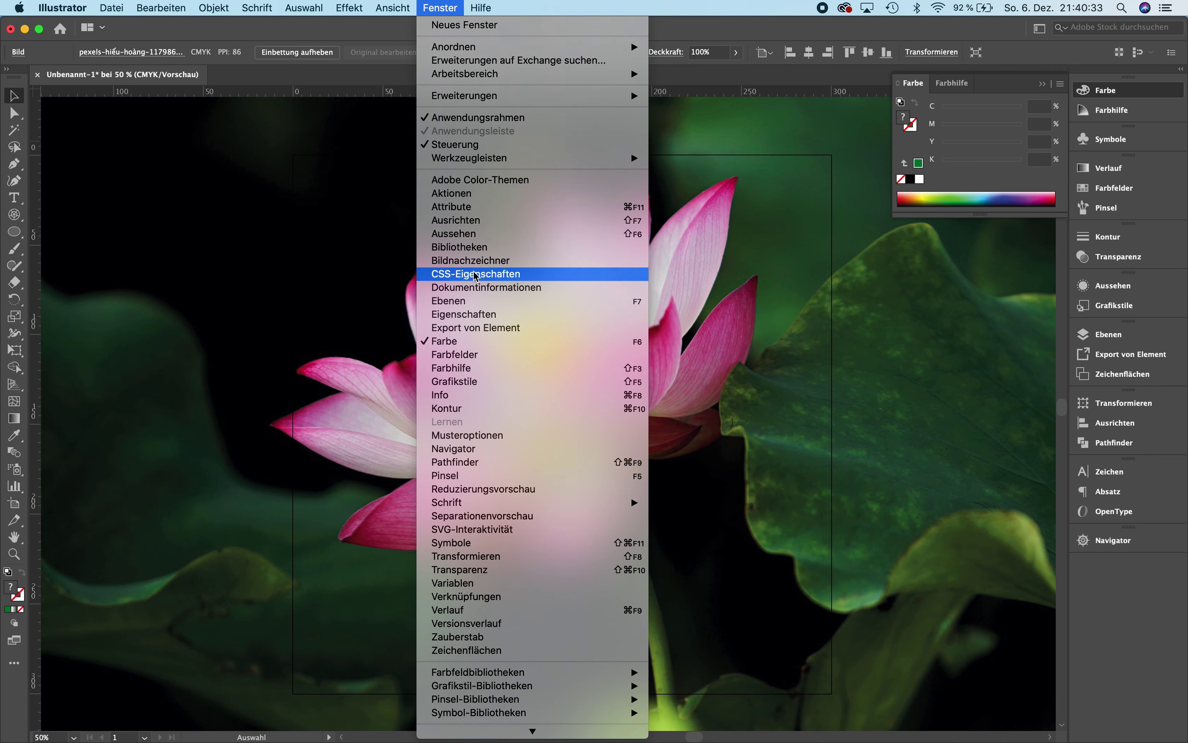
pyautogui.click(472, 301)
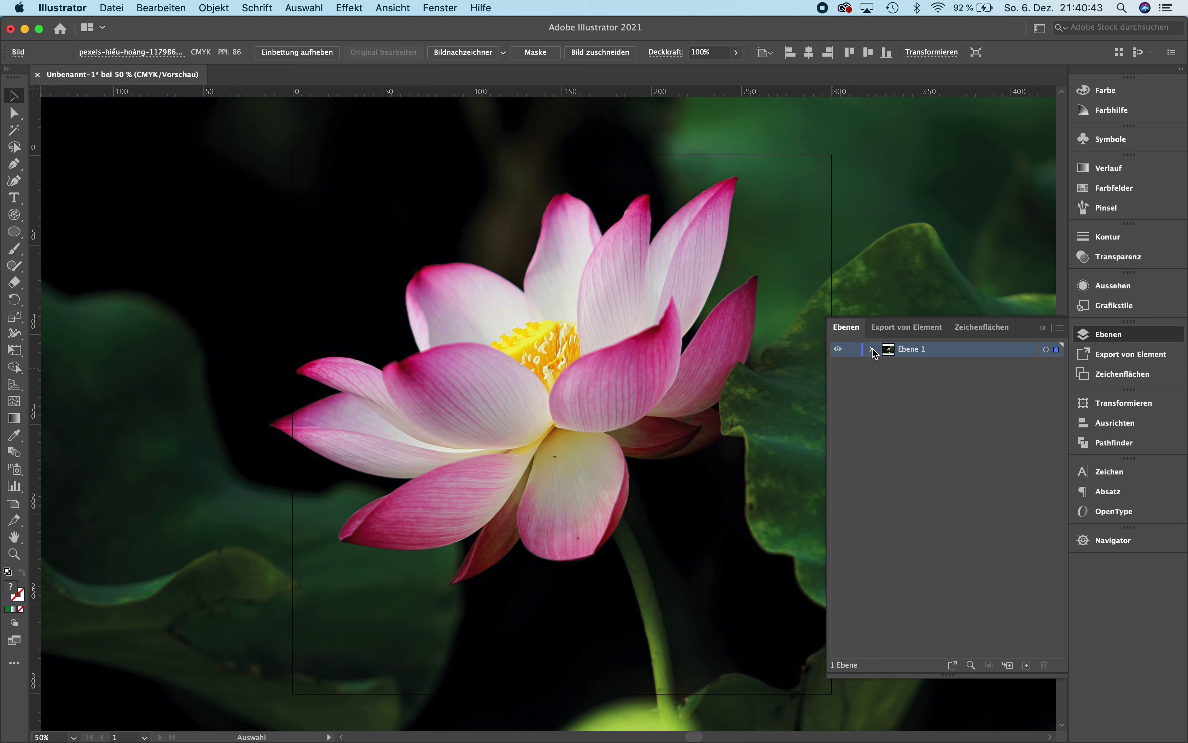
pyautogui.doubleClick(919, 351)
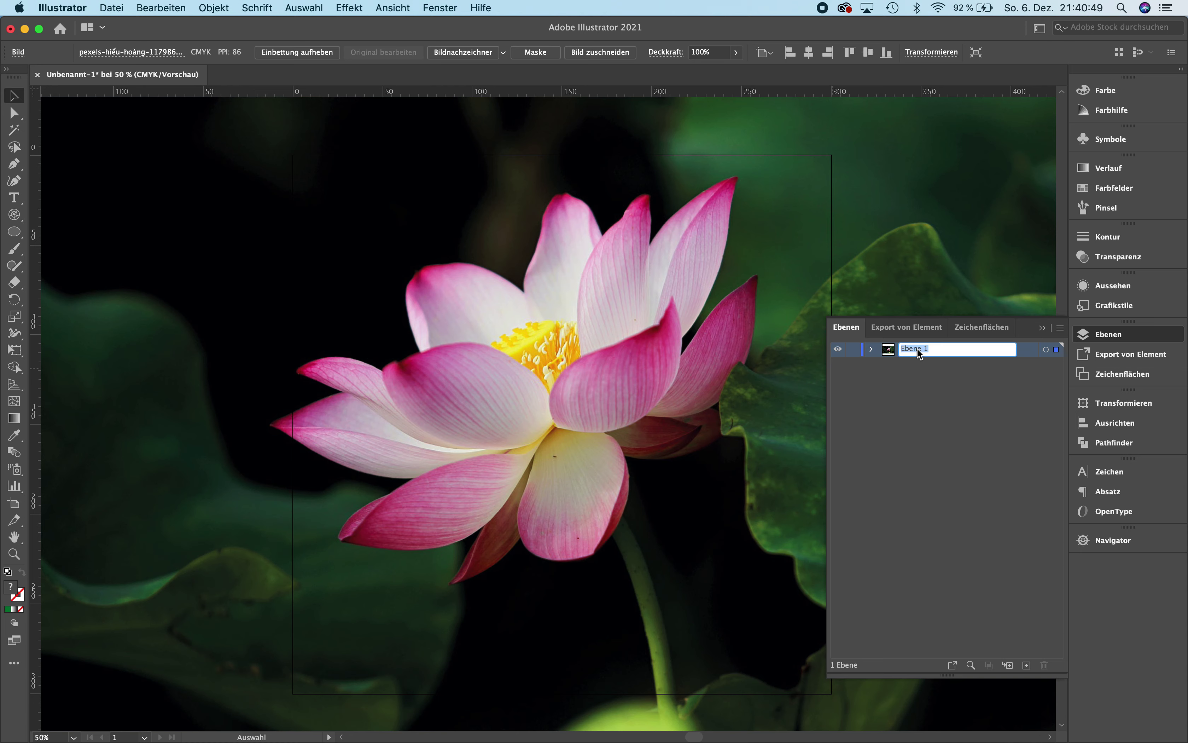
pyautogui.write('bild ')
pyautogui.write('mit blume')
pyautogui.press('Return')
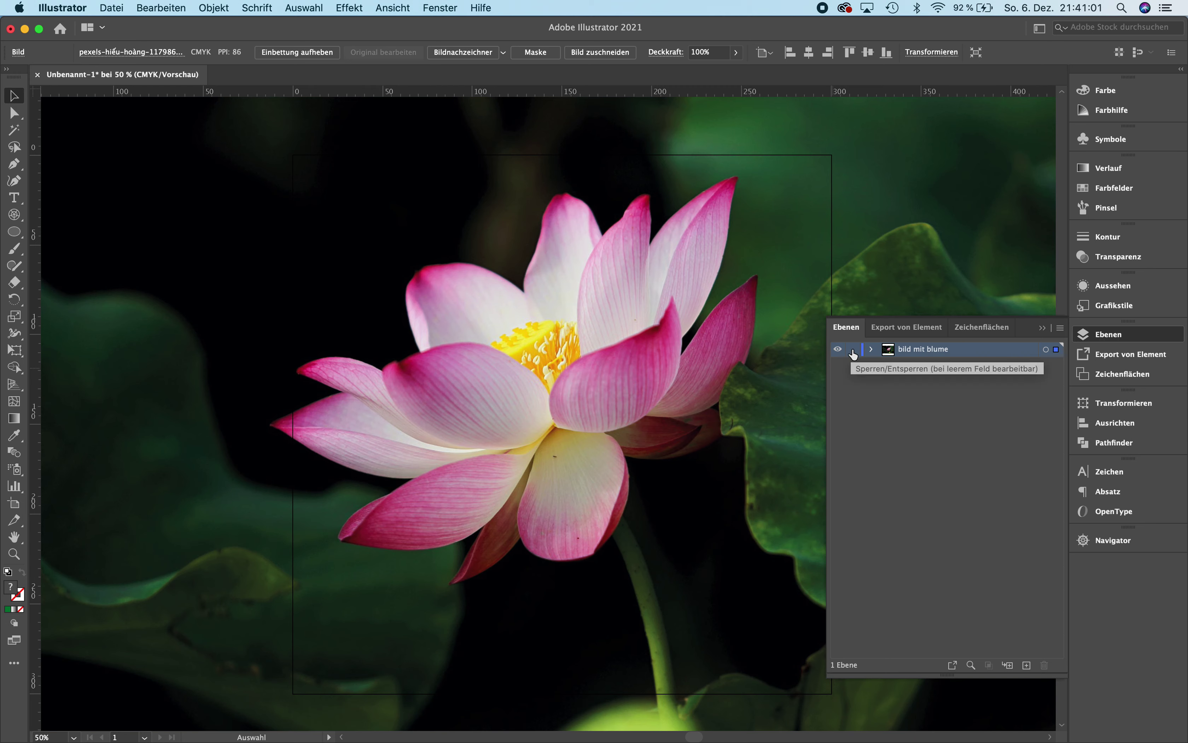
pyautogui.click(853, 349)
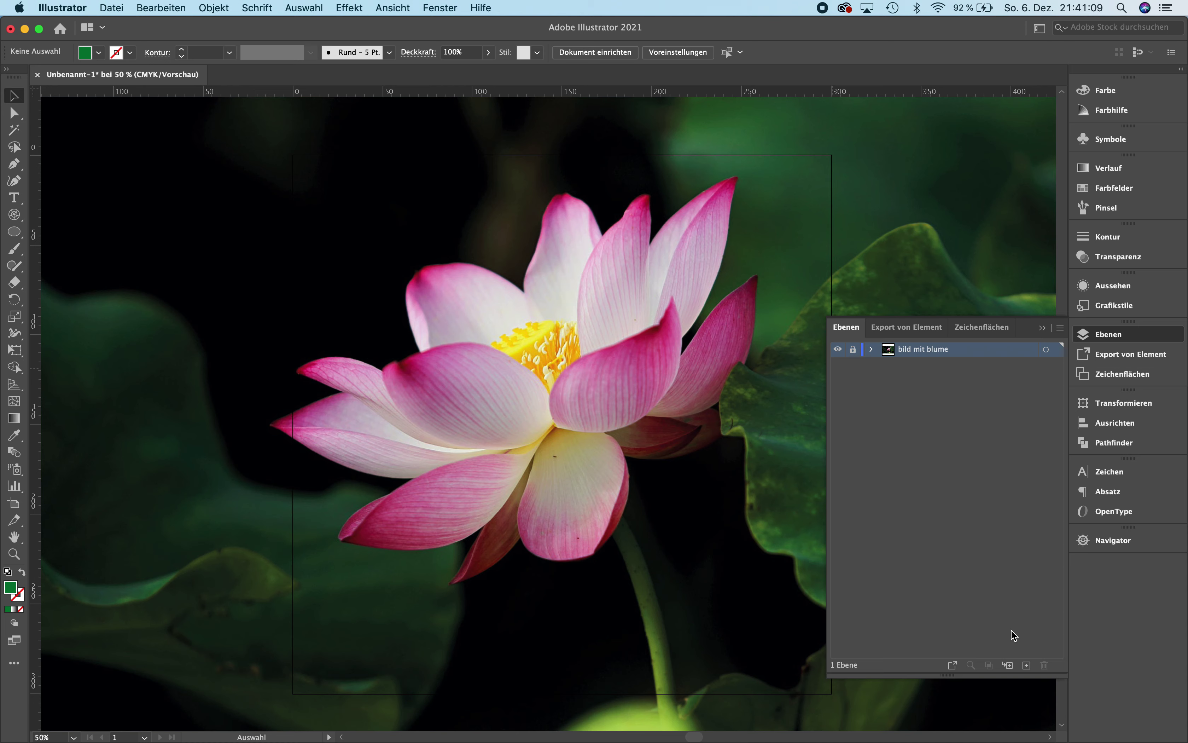
# - Add a new layer above the photo layer and name it 'zeichnung'
pyautogui.click(1027, 666)
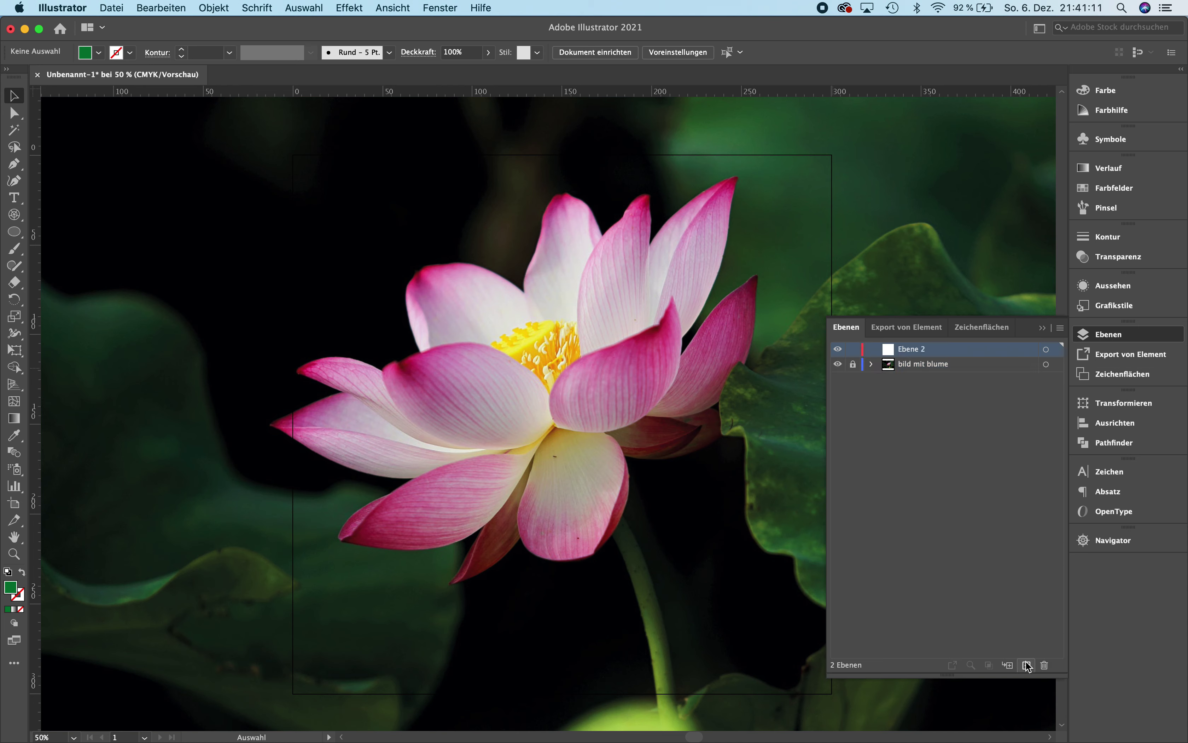
pyautogui.doubleClick(912, 350)
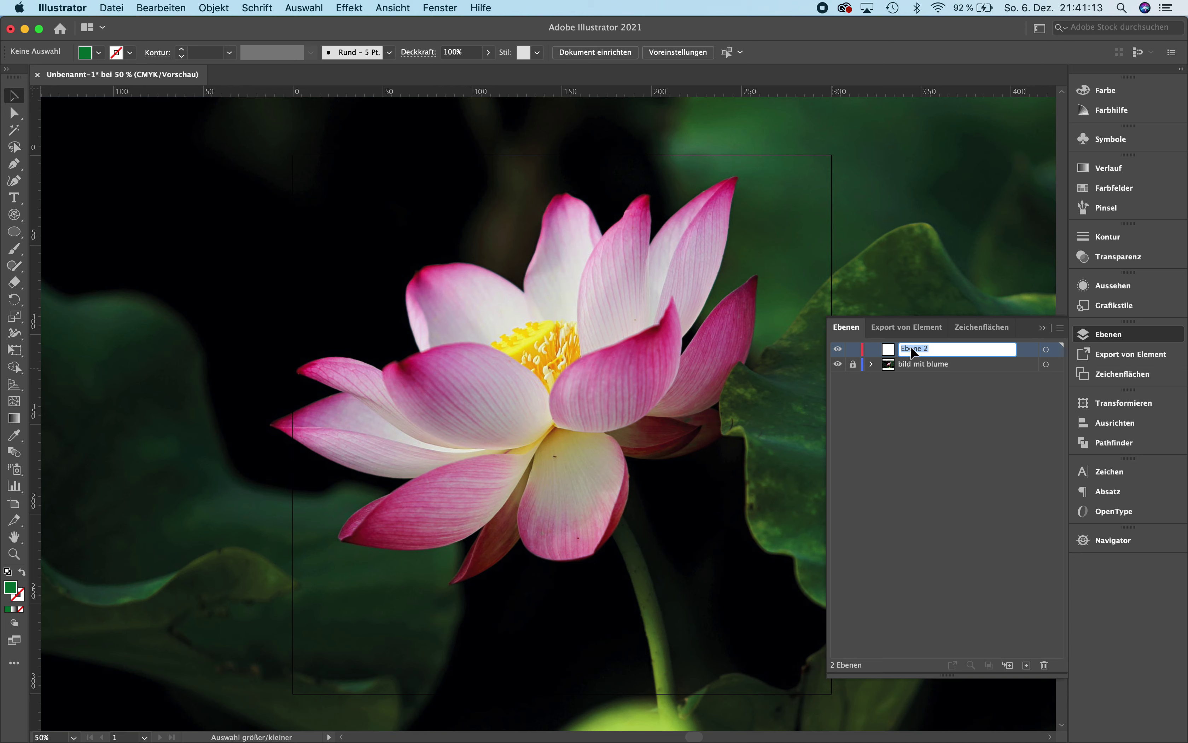
pyautogui.write('zeichne')
pyautogui.press('Return')
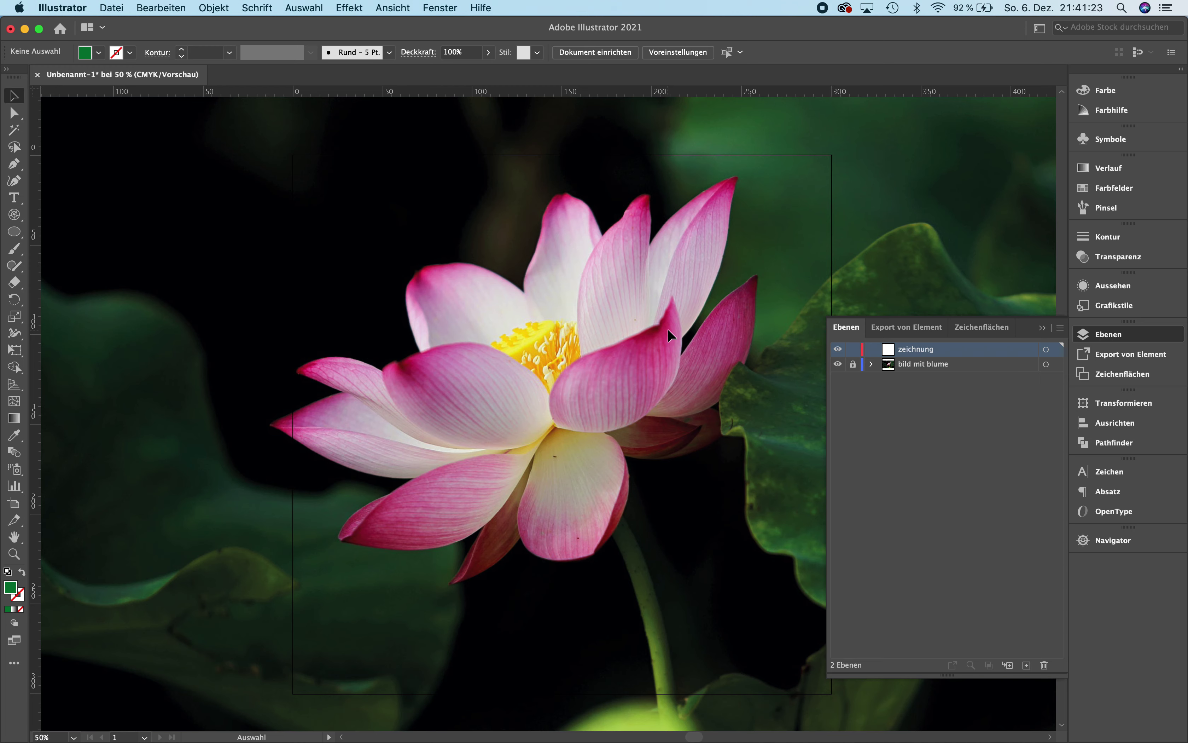
pyautogui.hscroll(5, 670, 335)
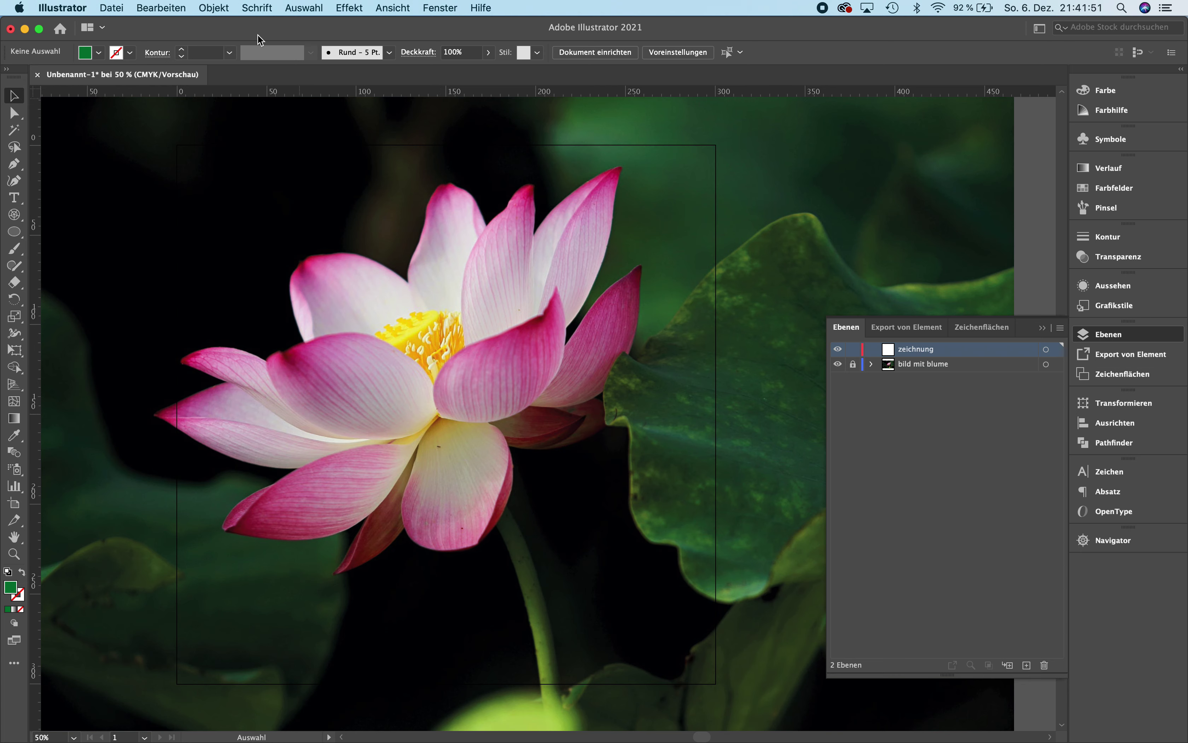
# - Browse the Objekt menu without choosing anything, then pan the view onto the lotus blossom
pyautogui.click(230, 8)
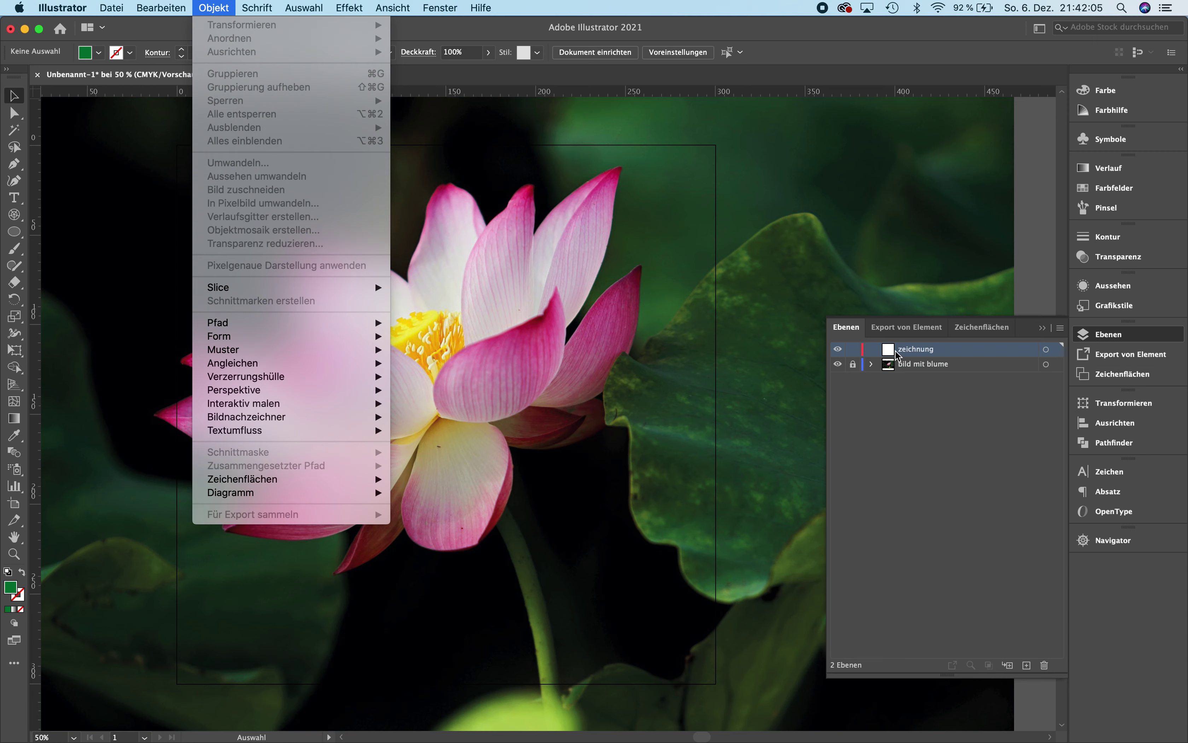
pyautogui.click(632, 325)
pyautogui.scroll(1, 501, 337)
pyautogui.scroll(1, 501, 337)
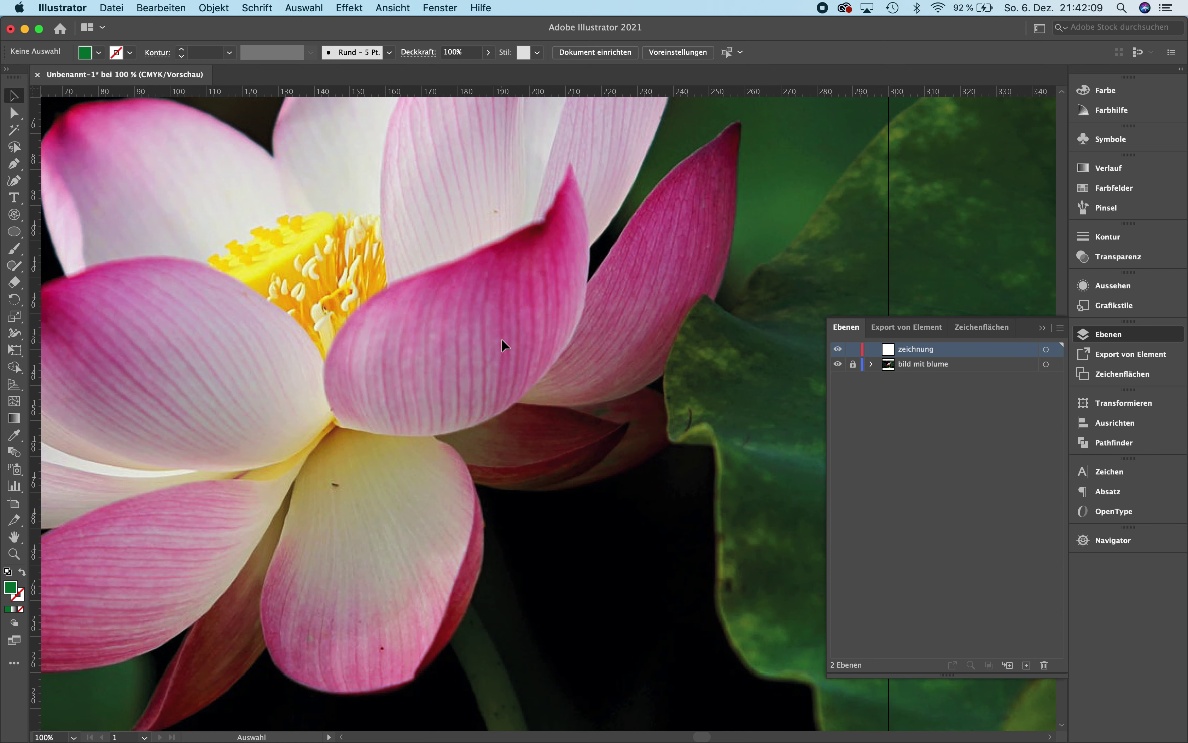
pyautogui.scroll(1, 502, 337)
pyautogui.scroll(-2, 502, 337)
pyautogui.hscroll(-1, 502, 337)
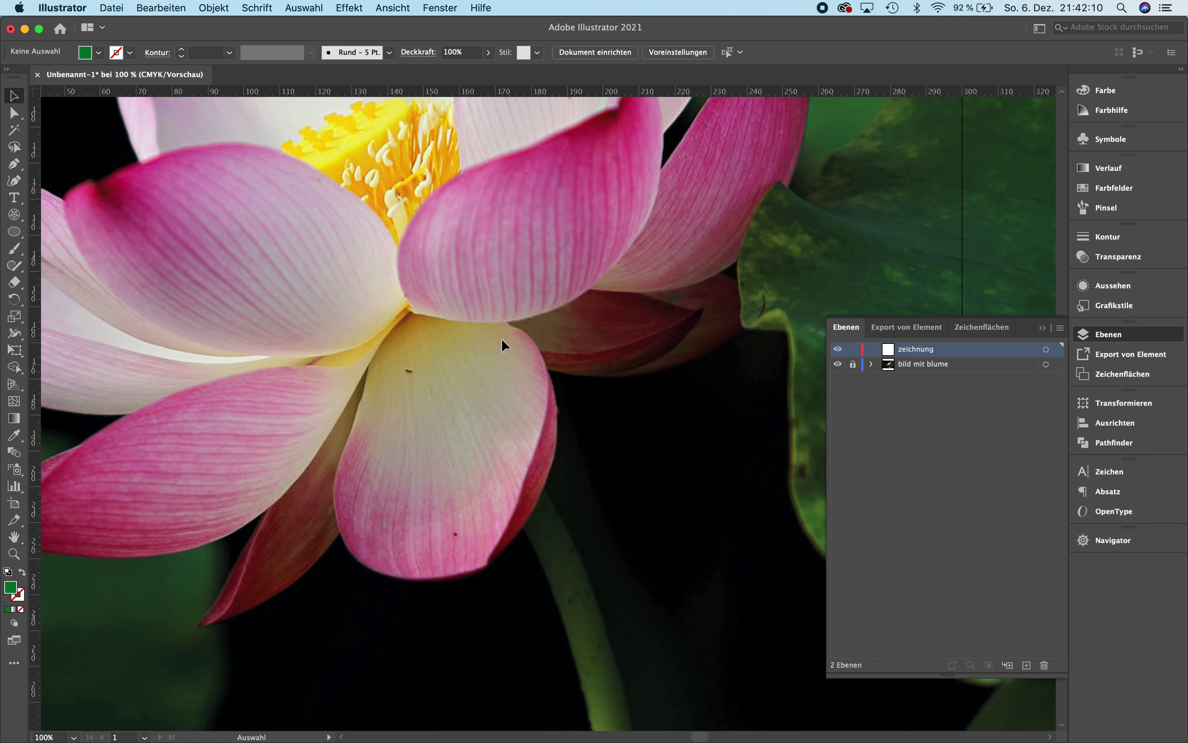
# - With the Pen tool at 200% zoom, place the first anchor at the lower petal's top tip
pyautogui.click(15, 164)
pyautogui.hotkey('ctrl', '+')
pyautogui.hotkey('ctrl', '+')
pyautogui.scroll(-3, 412, 320)
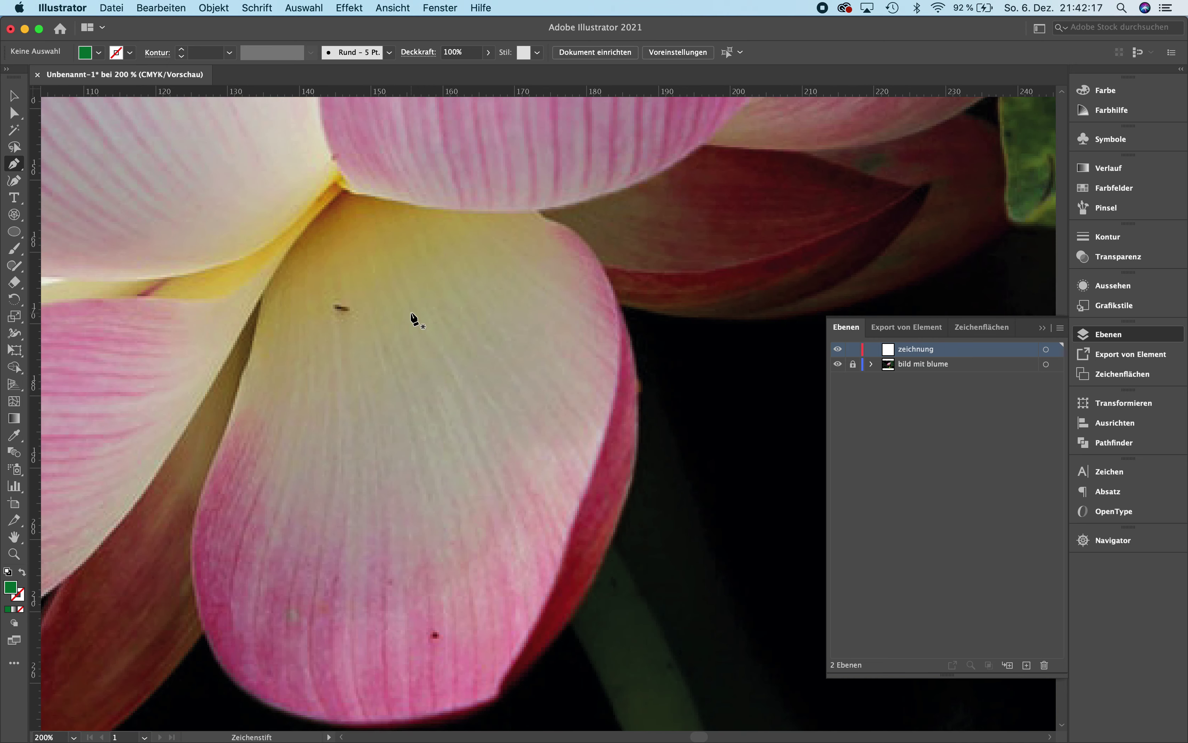
pyautogui.hscroll(-3, 413, 319)
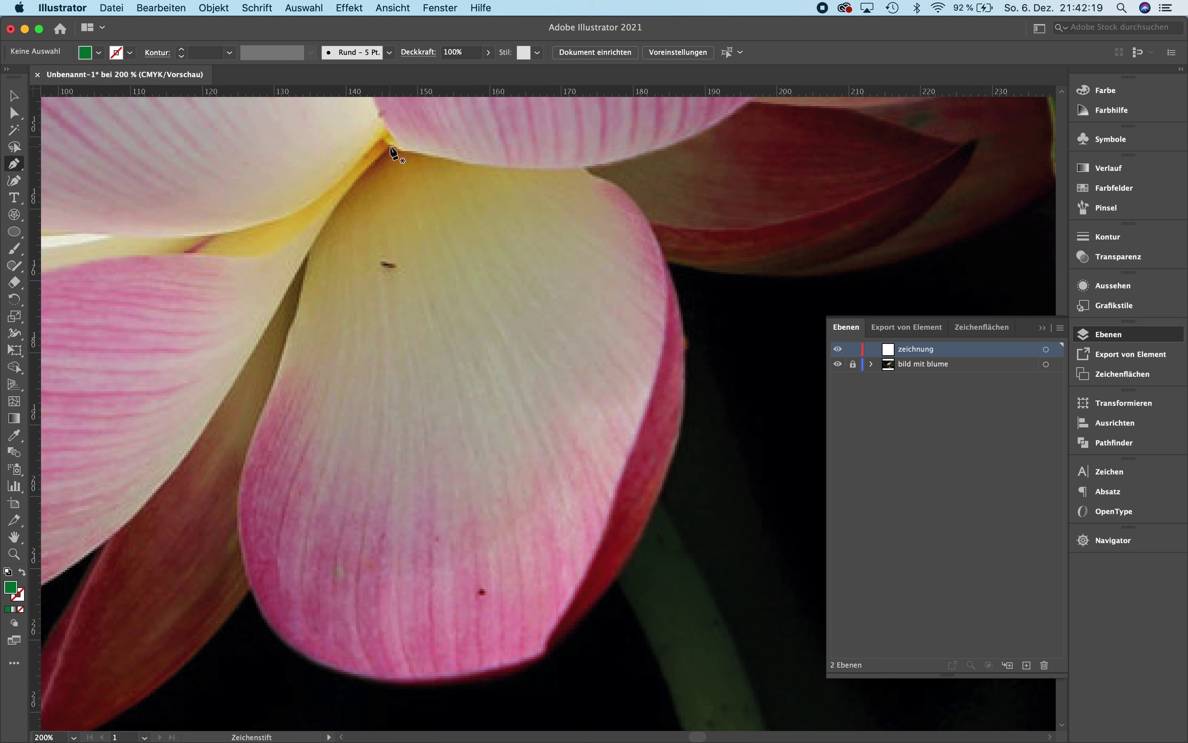
pyautogui.scroll(-2, 393, 153)
pyautogui.hscroll(-3, 393, 153)
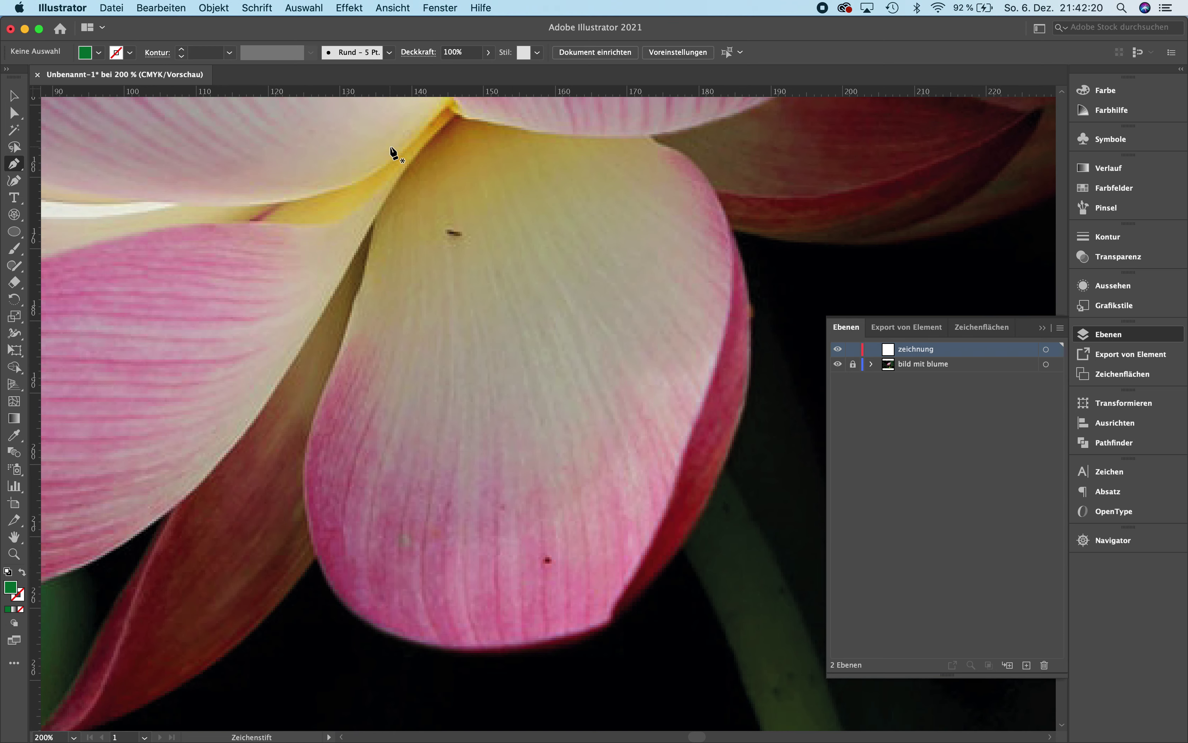
pyautogui.click(456, 115)
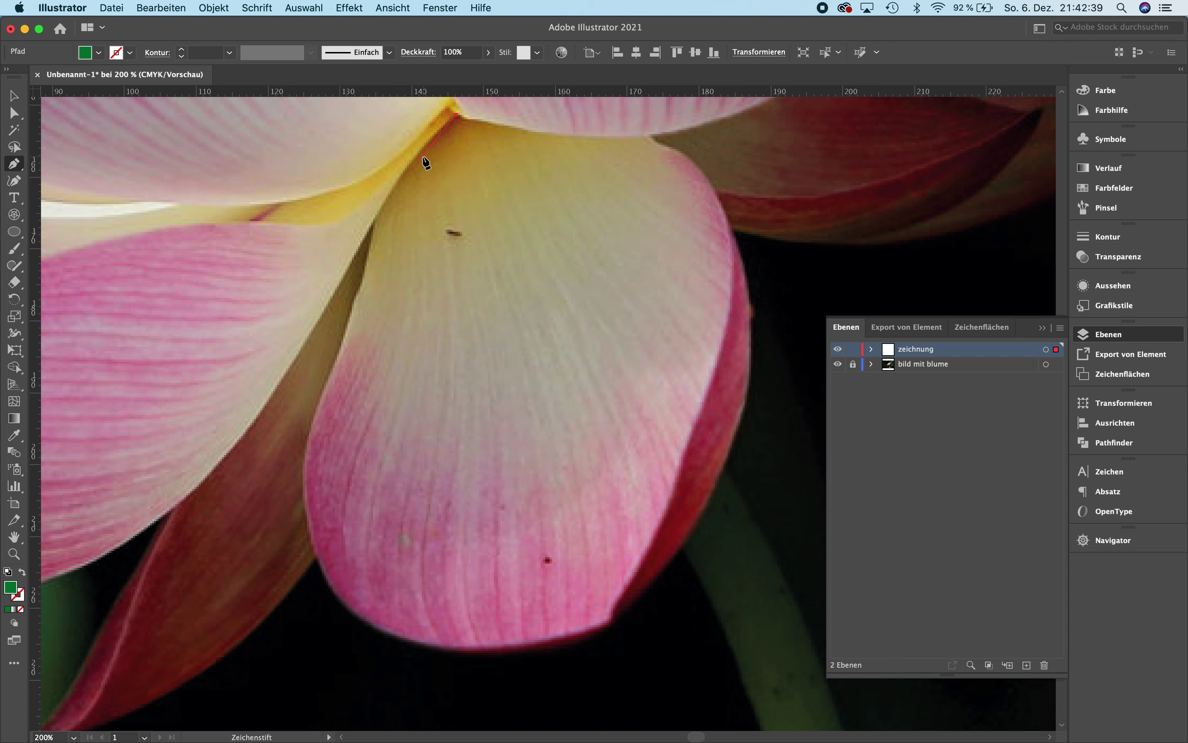
# - Add a curved anchor down the lower petal's left edge, adjusting its handles to follow the curve
pyautogui.click(372, 221)
pyautogui.moveTo(373, 222)
pyautogui.mouseDown()
pyautogui.moveTo(366, 245)
pyautogui.moveTo(450, 180)
pyautogui.moveTo(362, 284)
pyautogui.moveTo(344, 282)
pyautogui.moveTo(351, 271)
pyautogui.mouseUp()
pyautogui.moveTo(350, 272); pyautogui.dragTo(362, 247)
pyautogui.moveTo(362, 248)
pyautogui.mouseDown()
pyautogui.moveTo(291, 501)
pyautogui.moveTo(322, 316)
pyautogui.moveTo(293, 451)
pyautogui.moveTo(309, 327)
pyautogui.mouseUp()
pyautogui.moveTo(355, 245); pyautogui.dragTo(359, 264)
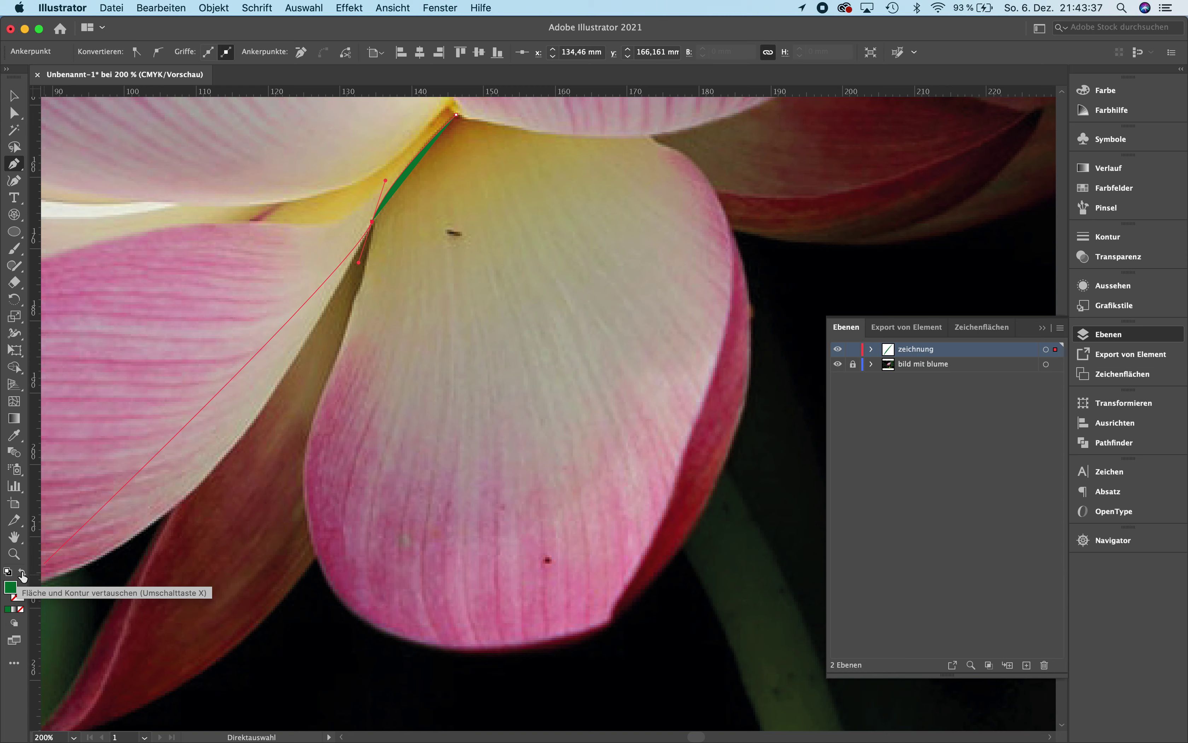
# - Switch the path to a green outline with no fill, undoing a stray extra anchor
pyautogui.click(22, 573)
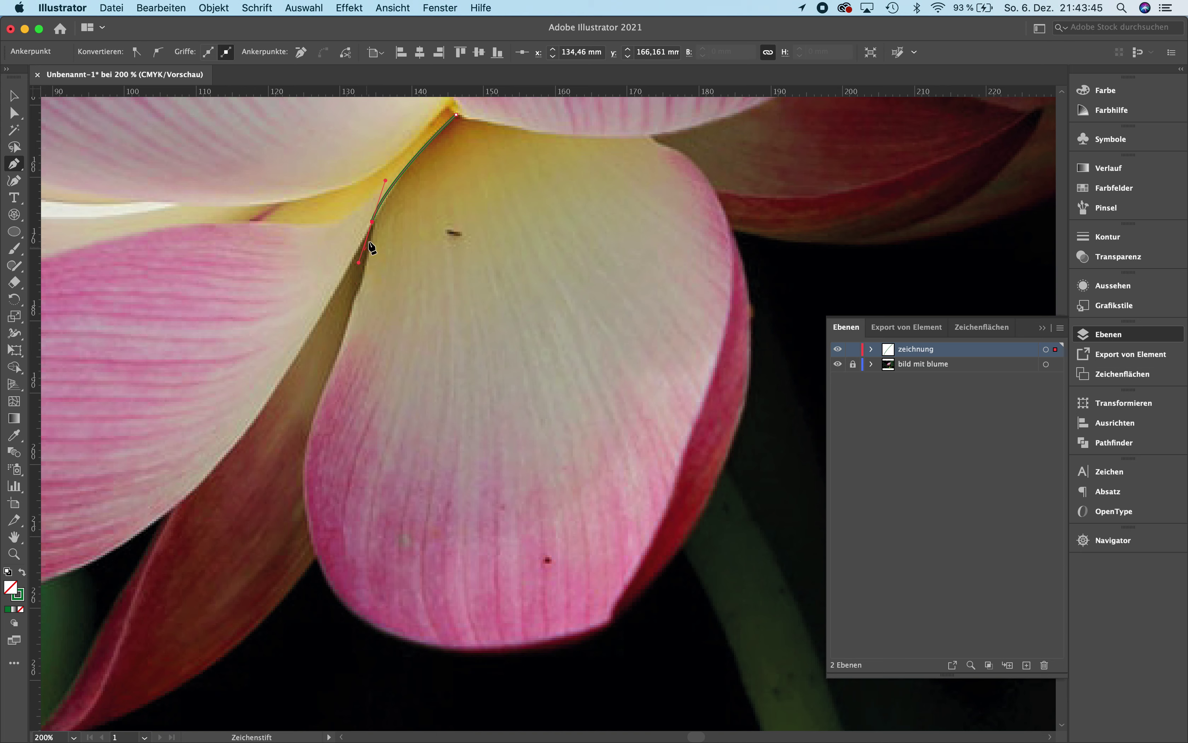
pyautogui.click(341, 347)
pyautogui.moveTo(317, 380); pyautogui.dragTo(318, 382)
pyautogui.press('super+z')
# - Zoom in on the end anchor and edit its handle to point down the petal's edge
pyautogui.press('super+plus')
pyautogui.press('super+plus')
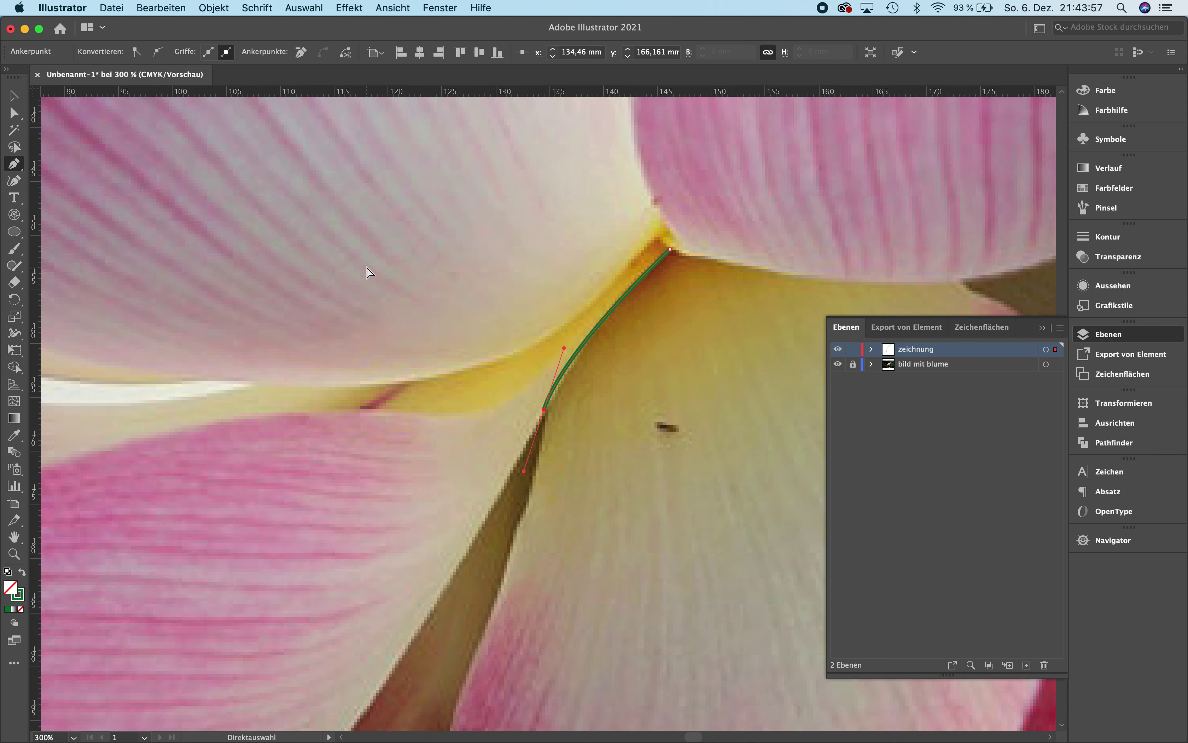
pyautogui.press('super+plus')
pyautogui.scroll(-5, 369, 271)
pyautogui.scroll(-1, 369, 271)
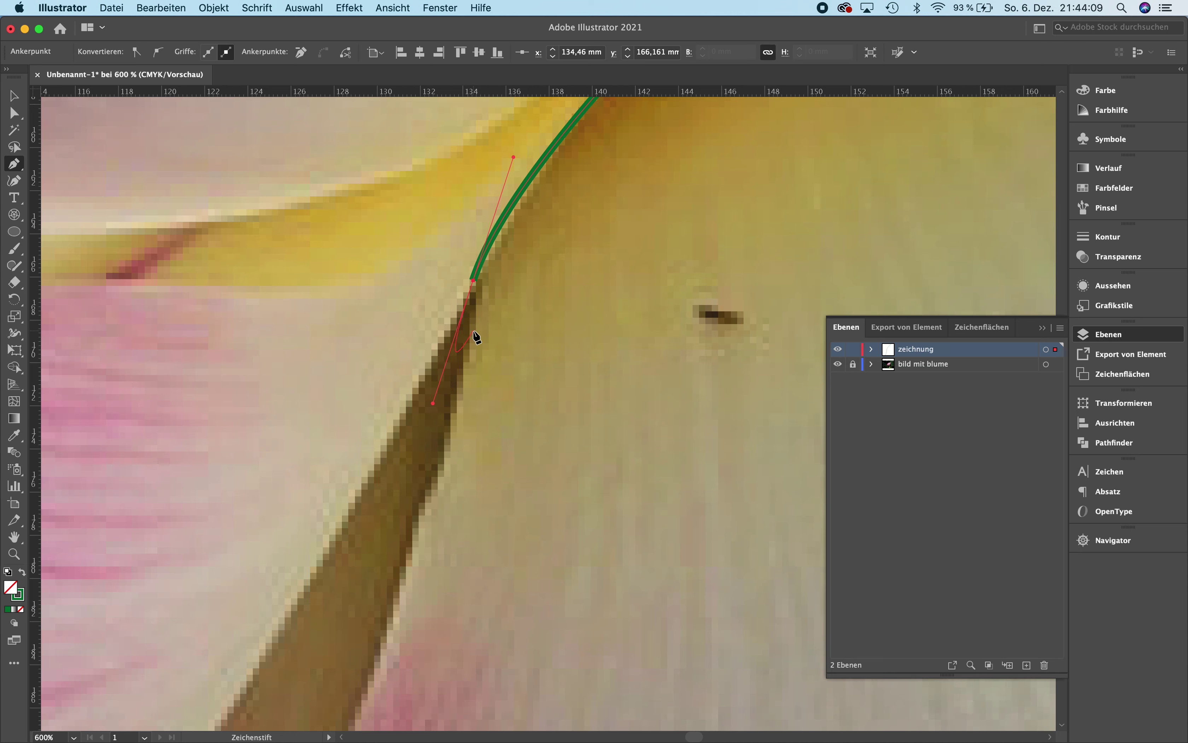
pyautogui.press('super')
pyautogui.press('super+minus')
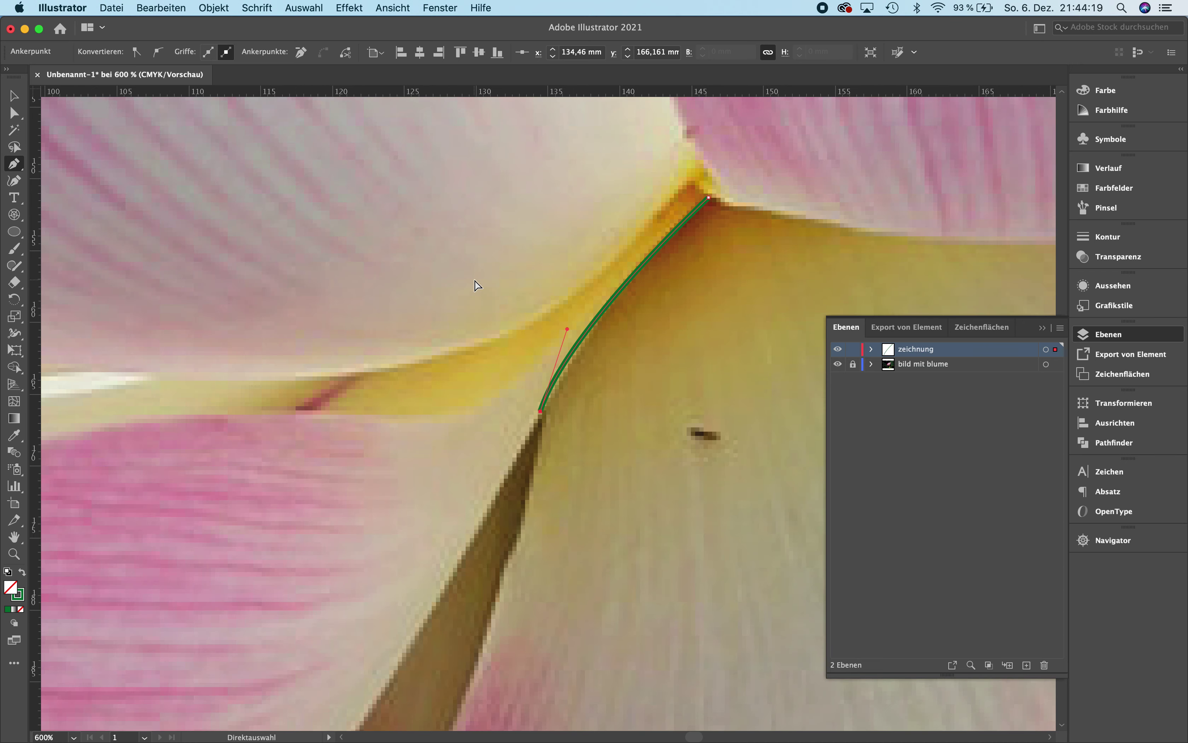
pyautogui.press('super+minus')
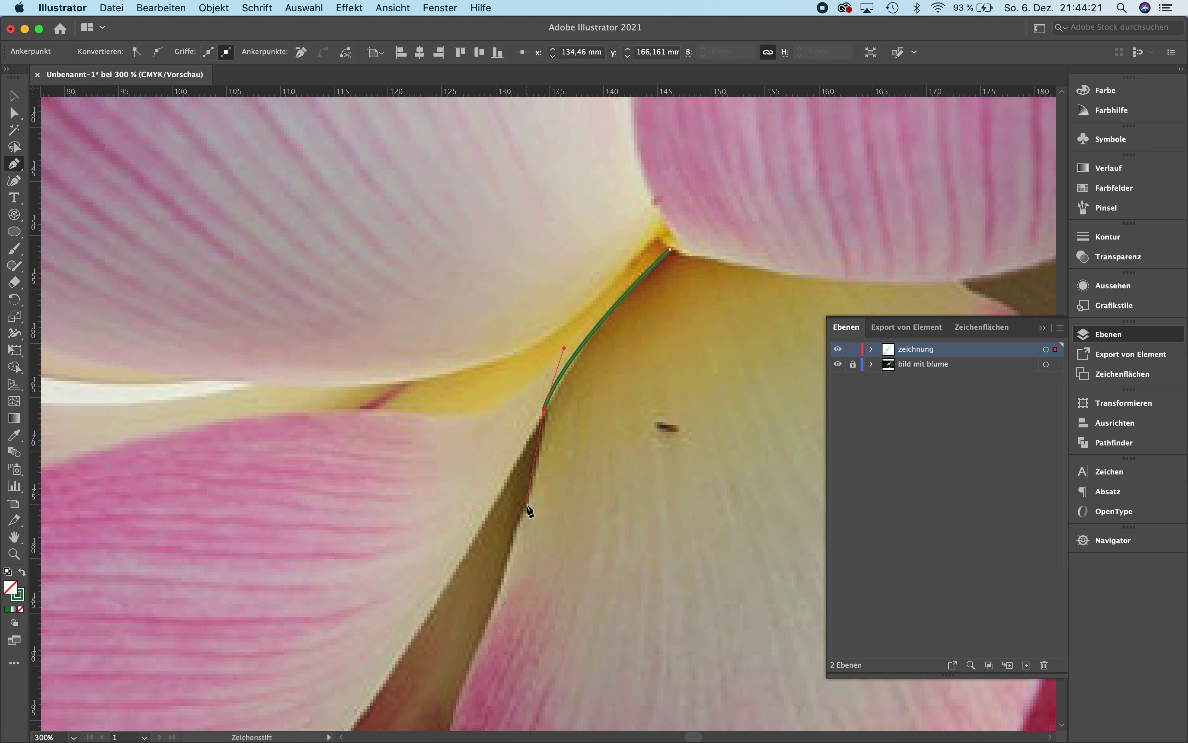
# - Remove one handle from the end anchor and add smooth anchors further down the left edge
pyautogui.click(526, 509)
pyautogui.scroll(-5, 509, 531)
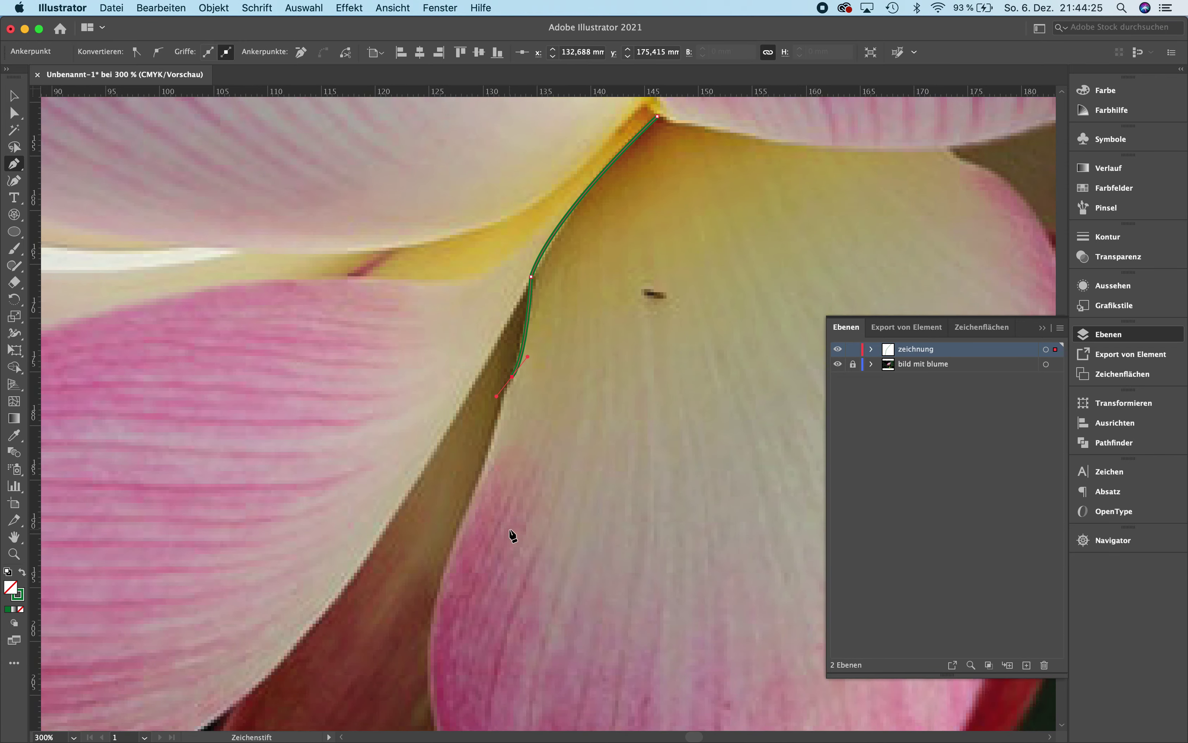
pyautogui.scroll(-2, 511, 534)
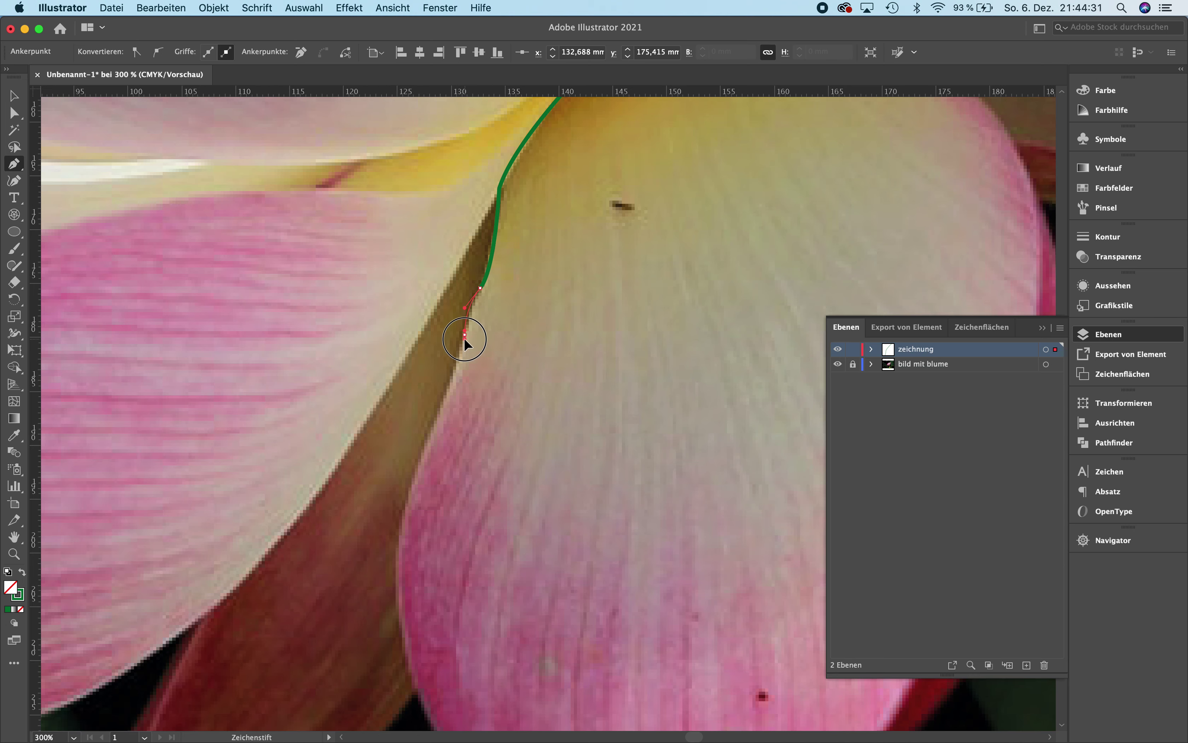
pyautogui.scroll(-3, 414, 314)
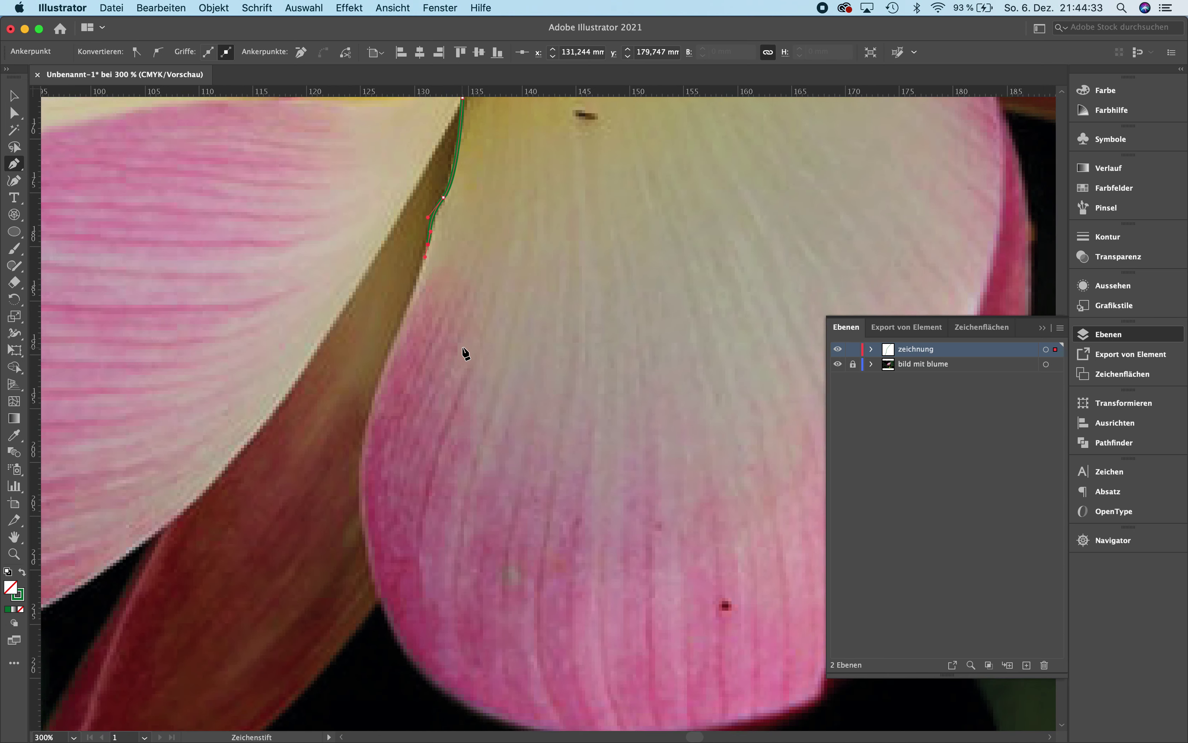
pyautogui.moveTo(397, 309); pyautogui.dragTo(390, 322)
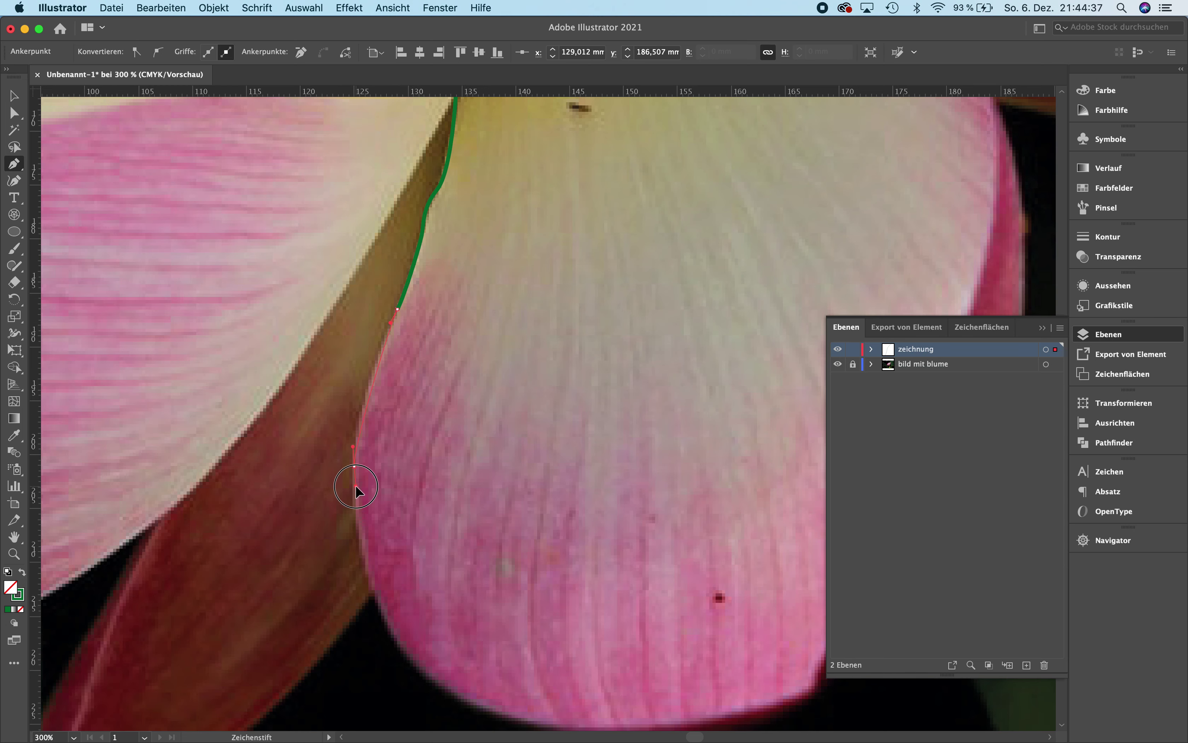
pyautogui.moveTo(357, 497); pyautogui.dragTo(401, 588)
pyautogui.scroll(-4, 357, 498)
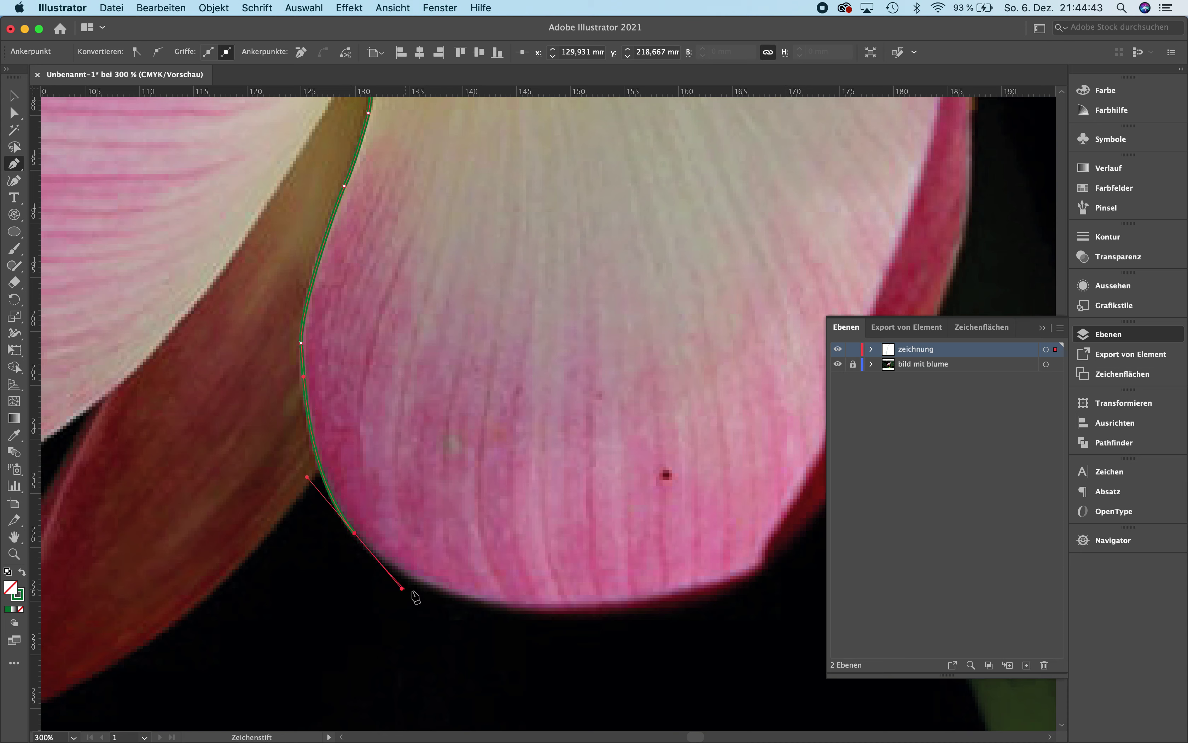
# - Curve the path around the rounded bottom to the petal's lower-right corner, shaping its handle
pyautogui.moveTo(535, 609)
pyautogui.mouseDown()
pyautogui.moveTo(573, 608)
pyautogui.moveTo(498, 589)
pyautogui.moveTo(467, 560)
pyautogui.moveTo(550, 591)
pyautogui.moveTo(635, 590)
pyautogui.moveTo(582, 609)
pyautogui.mouseUp()
pyautogui.scroll(-3, 583, 613)
pyautogui.hscroll(5, 582, 612)
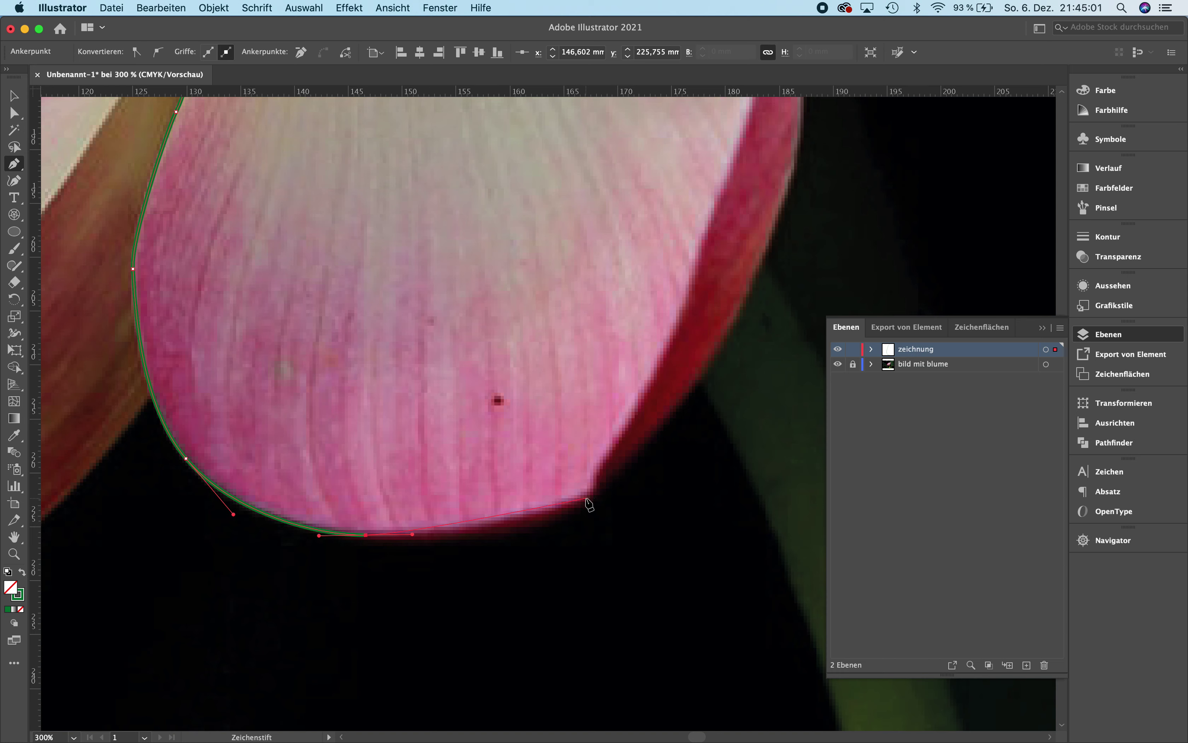
pyautogui.moveTo(586, 499); pyautogui.dragTo(616, 480)
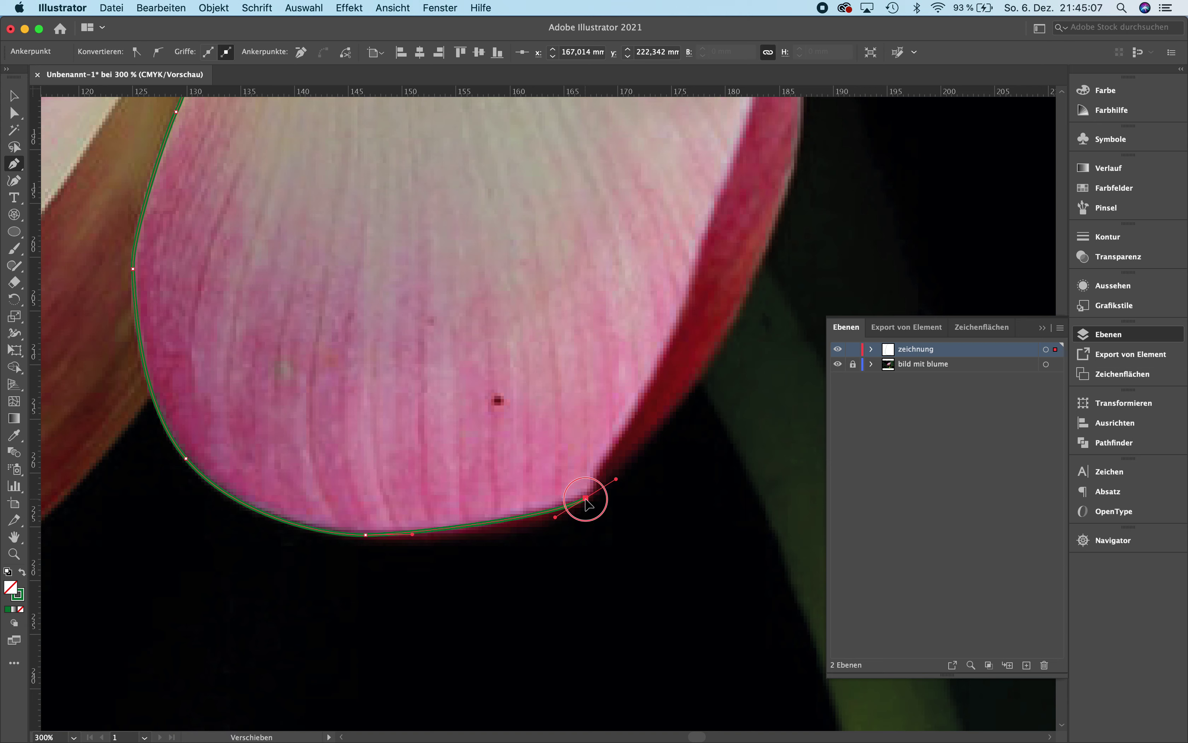
pyautogui.press('super')
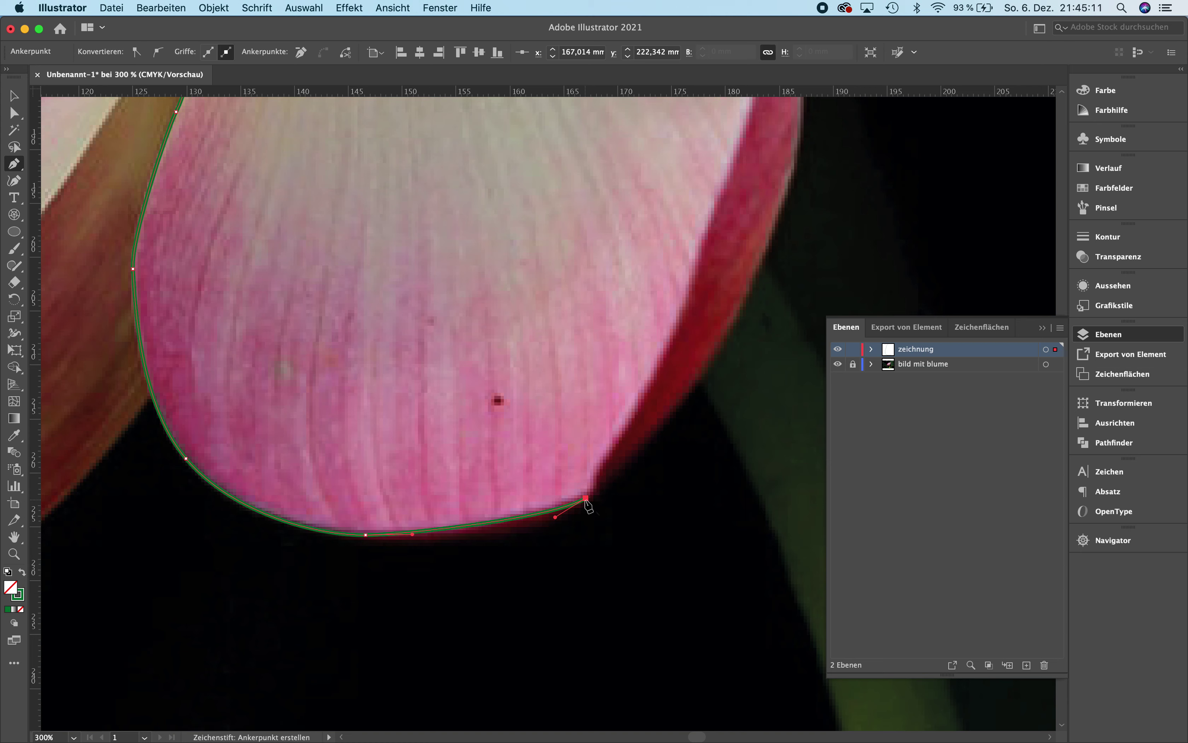
pyautogui.moveTo(586, 500)
pyautogui.mouseDown()
pyautogui.moveTo(599, 485)
pyautogui.moveTo(596, 459)
pyautogui.mouseUp()
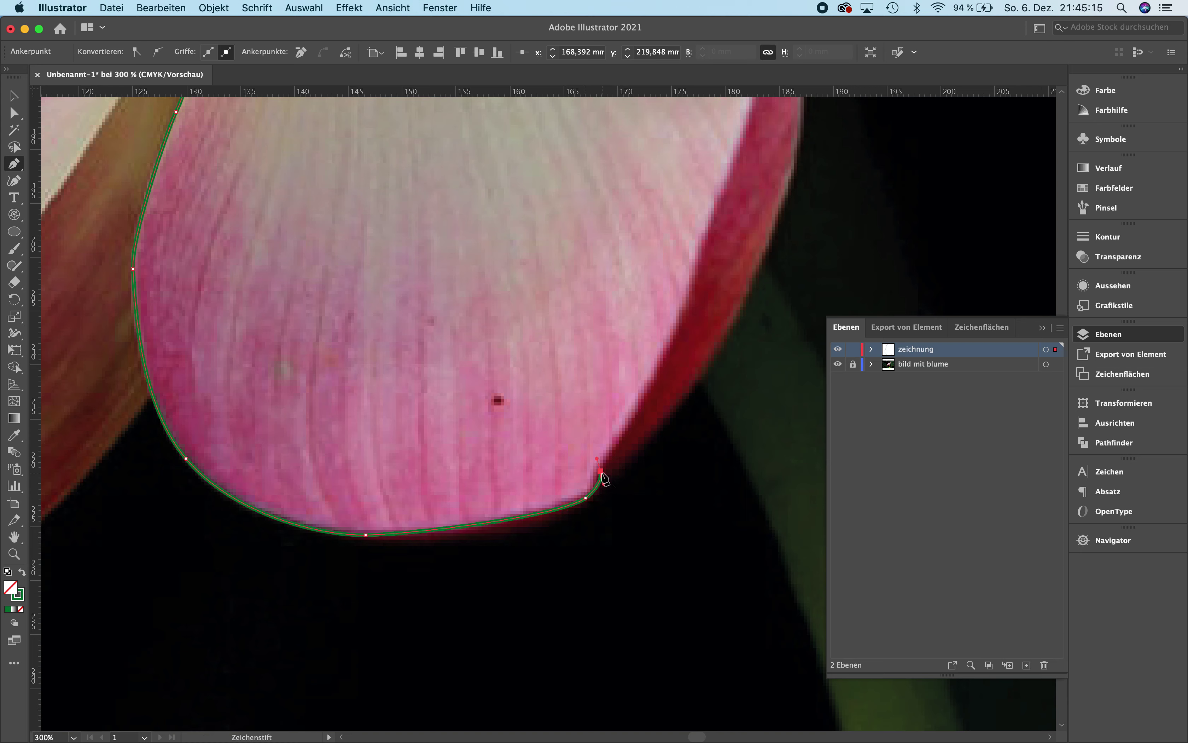
# - Convert the last anchor to a corner and add curved anchors up the petal's right edge
pyautogui.click(601, 471)
pyautogui.moveTo(631, 415); pyautogui.dragTo(643, 398)
pyautogui.click(691, 289)
pyautogui.moveTo(695, 267); pyautogui.dragTo(696, 262)
pyautogui.moveTo(721, 196); pyautogui.dragTo(728, 186)
pyautogui.scroll(5, 730, 190)
pyautogui.hscroll(2, 731, 189)
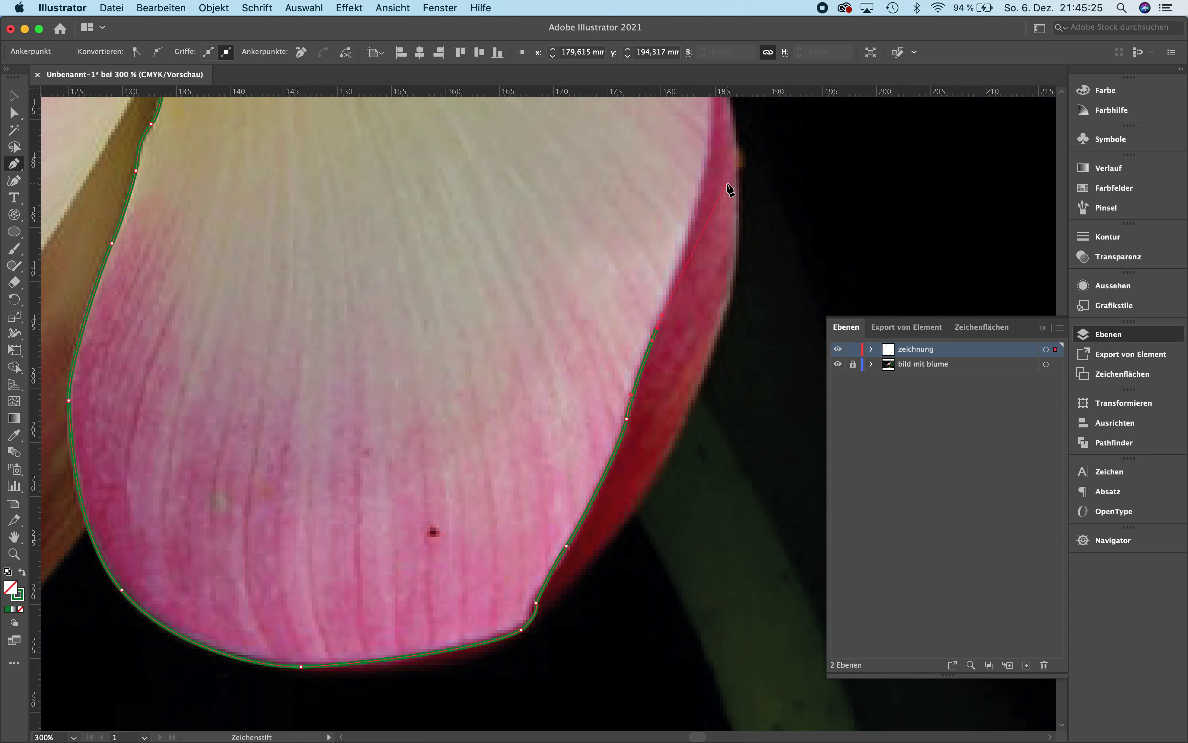
# - Continue placing anchors up the right edge to the petal's upper right
pyautogui.click(672, 269)
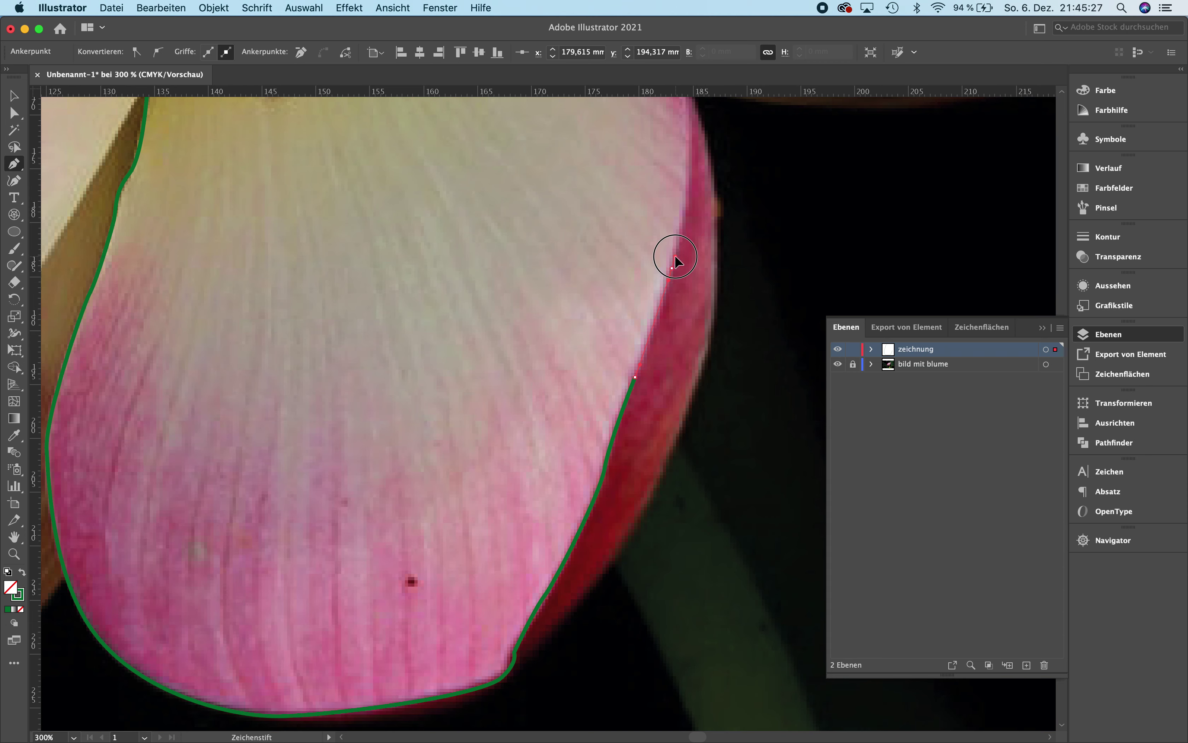
pyautogui.click(679, 245)
pyautogui.scroll(1, 682, 252)
pyautogui.scroll(3, 681, 252)
pyautogui.hscroll(1, 681, 251)
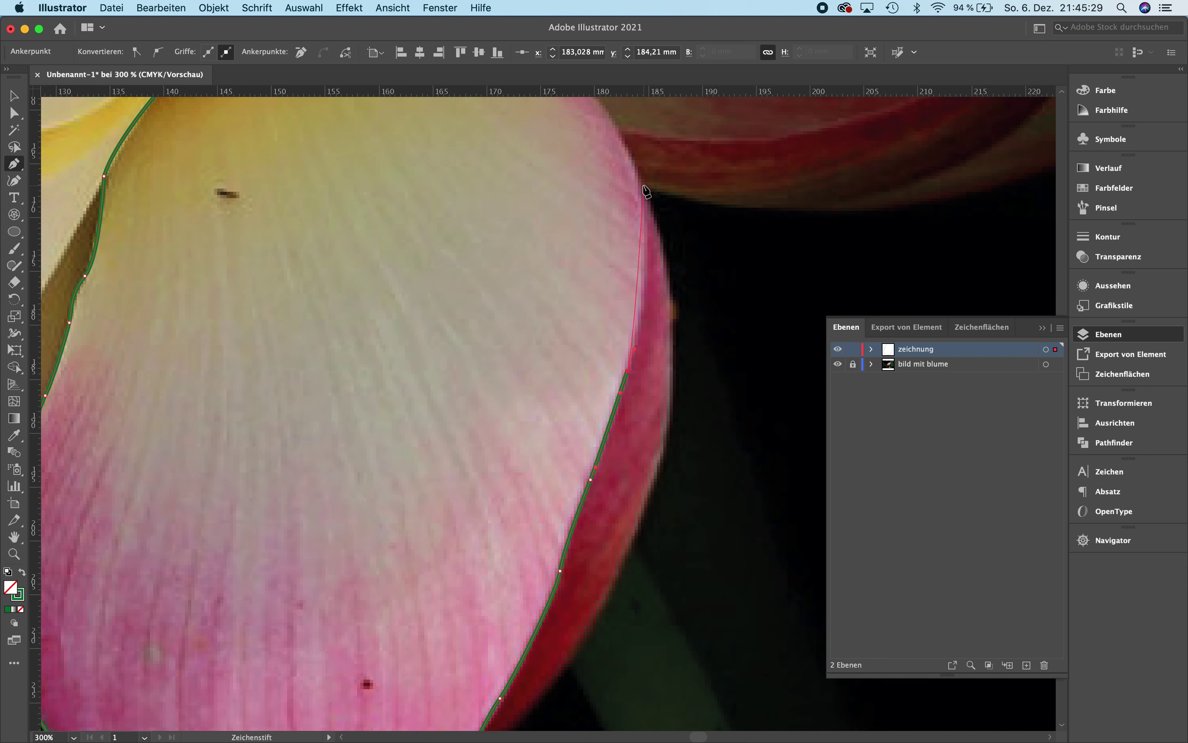
pyautogui.moveTo(641, 183); pyautogui.dragTo(632, 158)
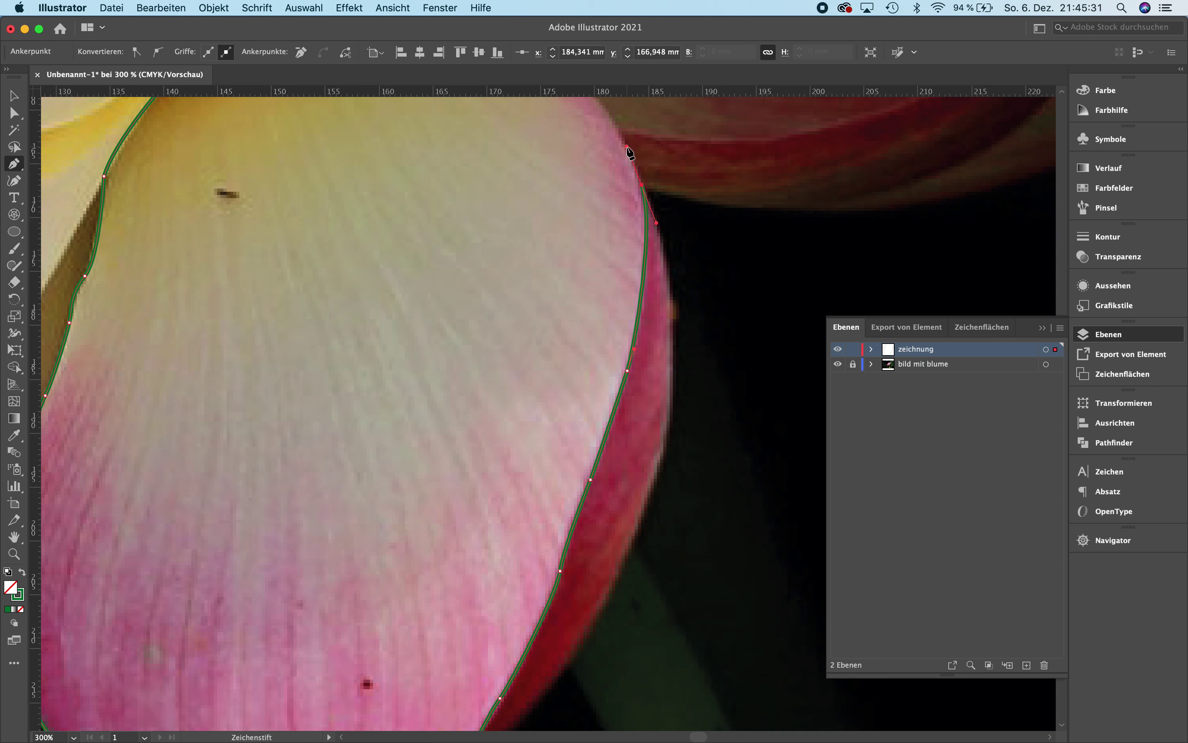
pyautogui.scroll(3, 629, 160)
pyautogui.hscroll(-1, 630, 159)
# - Trace across the petal's top edge with corner and smooth anchors toward the top-left corner
pyautogui.click(618, 225)
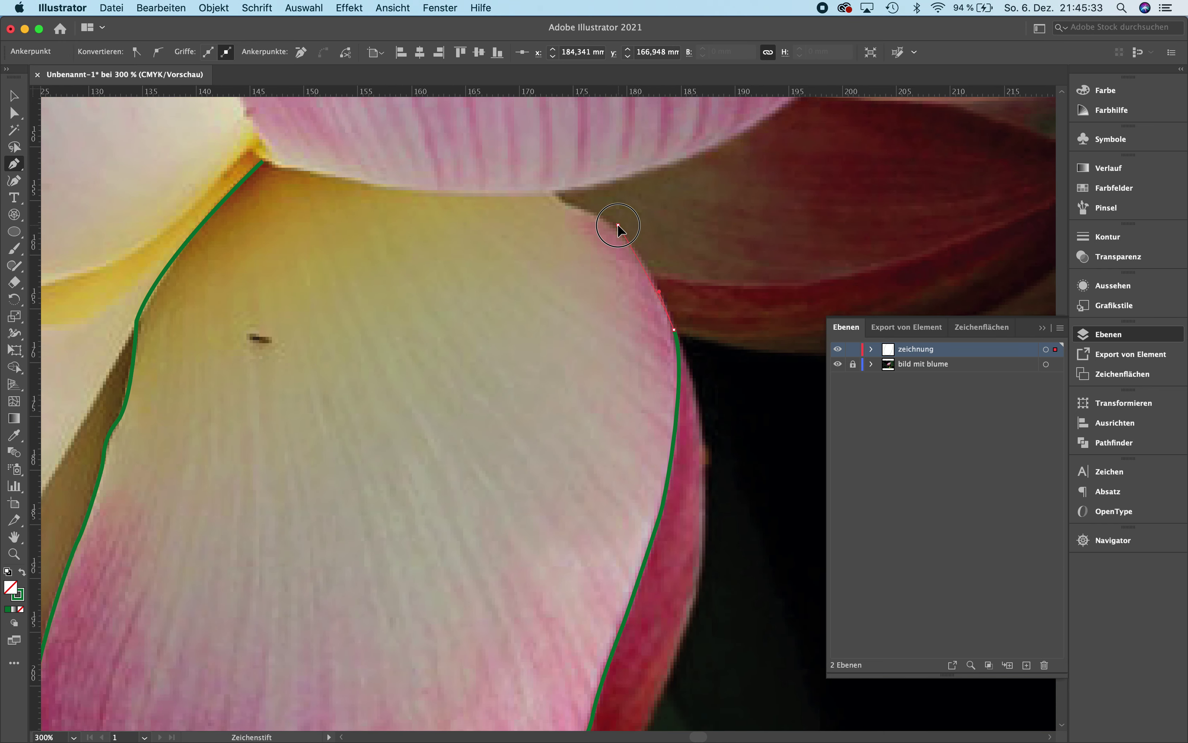
pyautogui.click(549, 191)
pyautogui.moveTo(549, 191); pyautogui.dragTo(546, 179)
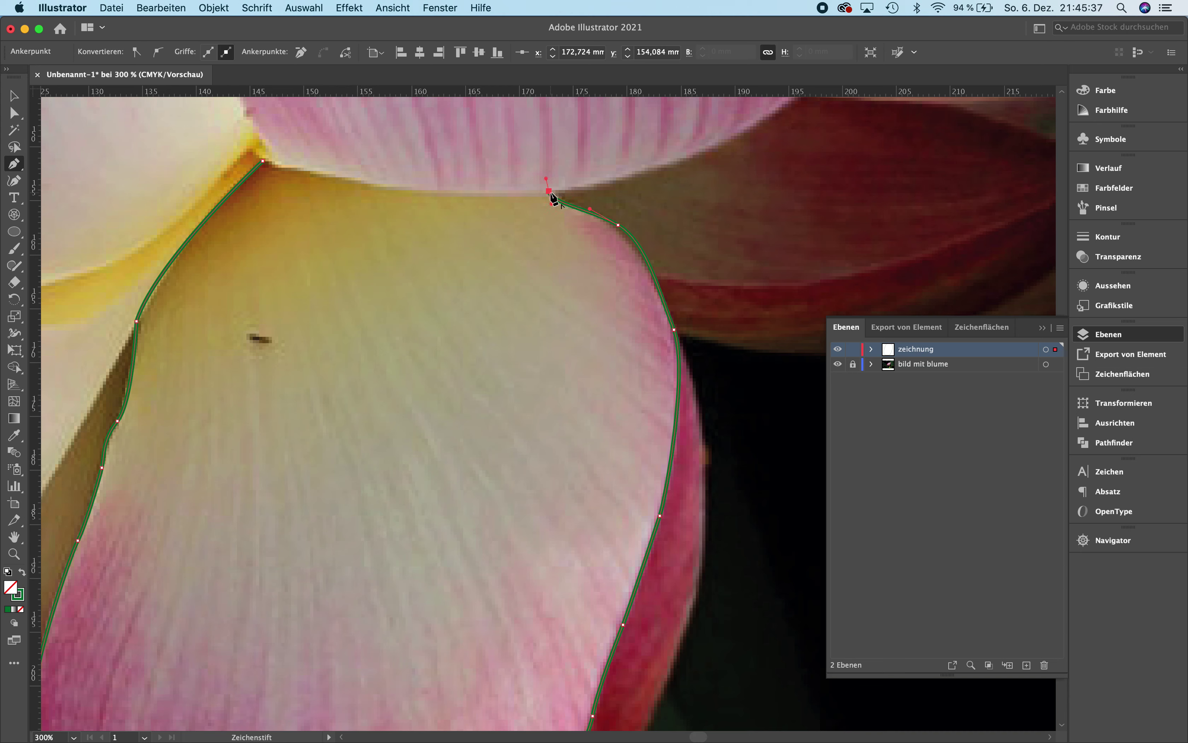
pyautogui.click(548, 192)
pyautogui.moveTo(422, 192); pyautogui.dragTo(404, 190)
pyautogui.moveTo(283, 165); pyautogui.dragTo(273, 163)
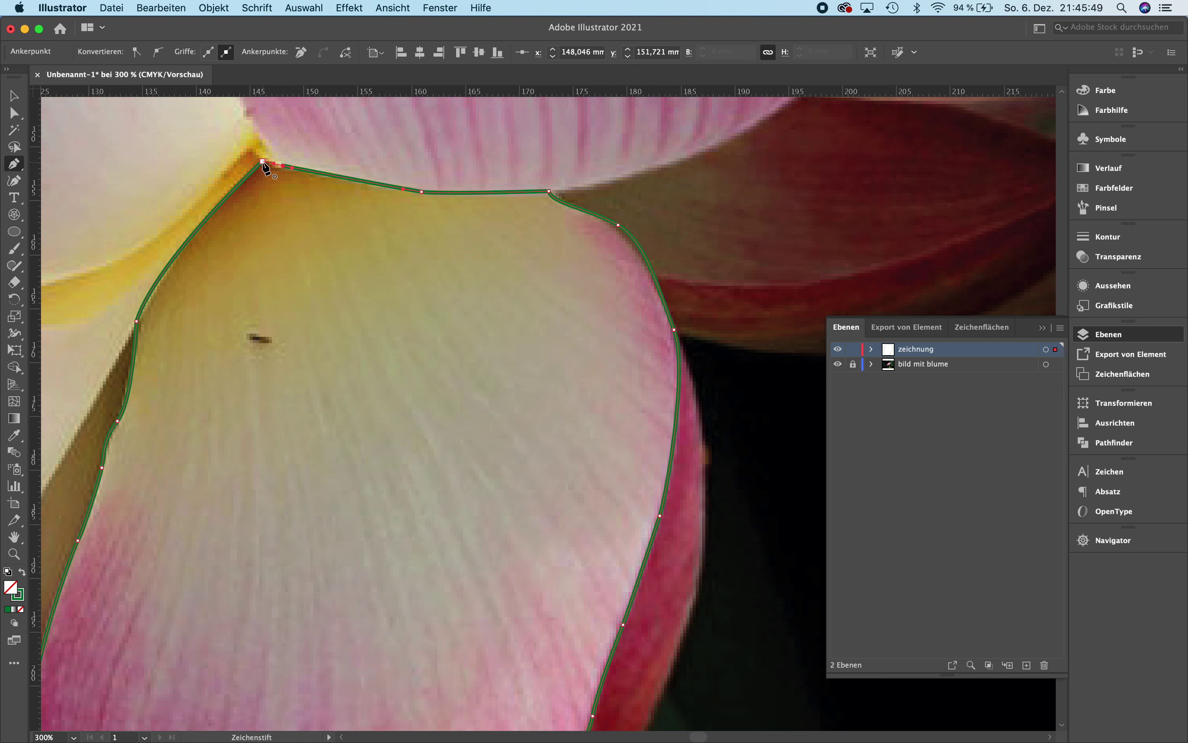
# - Close the outline at its starting tip, zoom out to the whole flower, and toggle fill/stroke
pyautogui.click(263, 162)
pyautogui.press('super+minus')
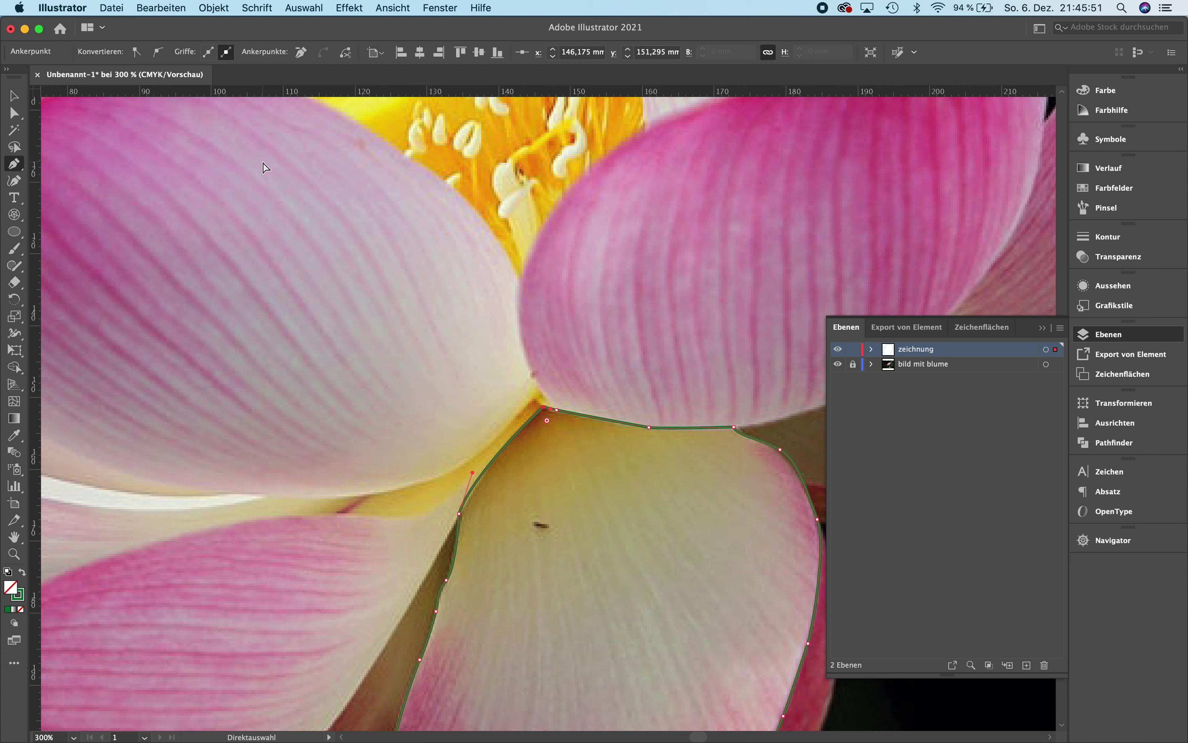
pyautogui.press('super+minus')
pyautogui.press('super+minus')
pyautogui.press('super+minus')
pyautogui.press('super+minus')
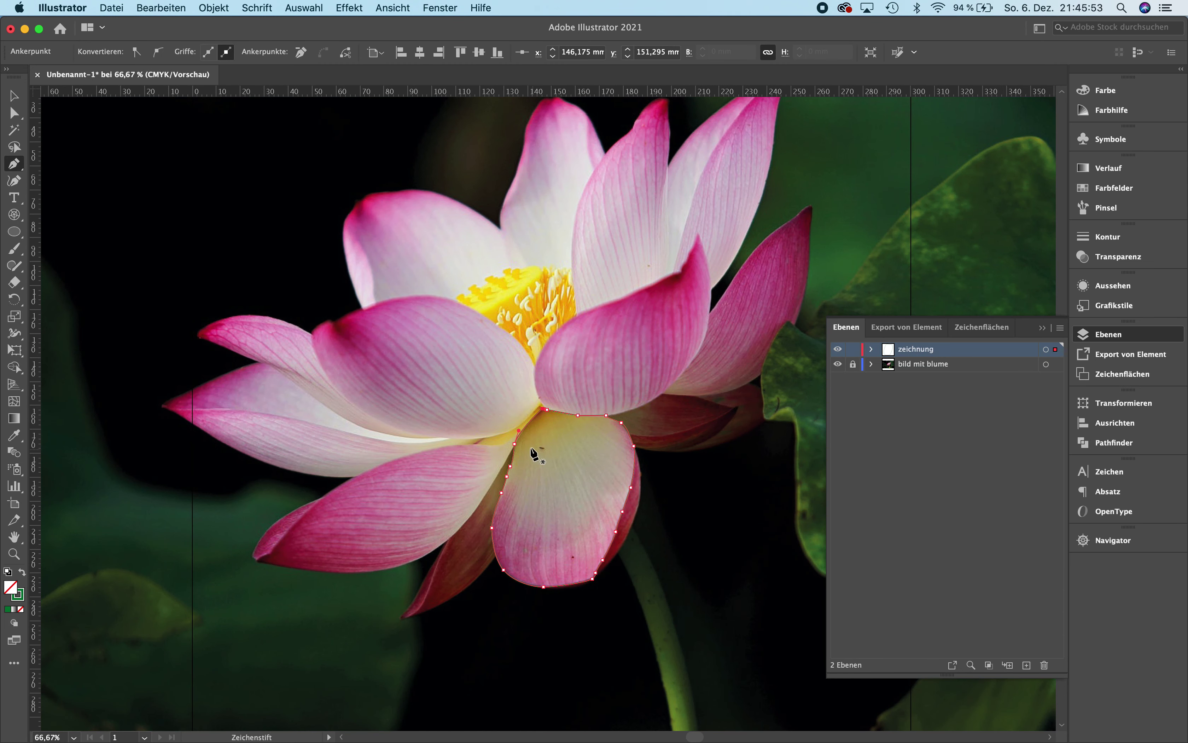
pyautogui.click(23, 573)
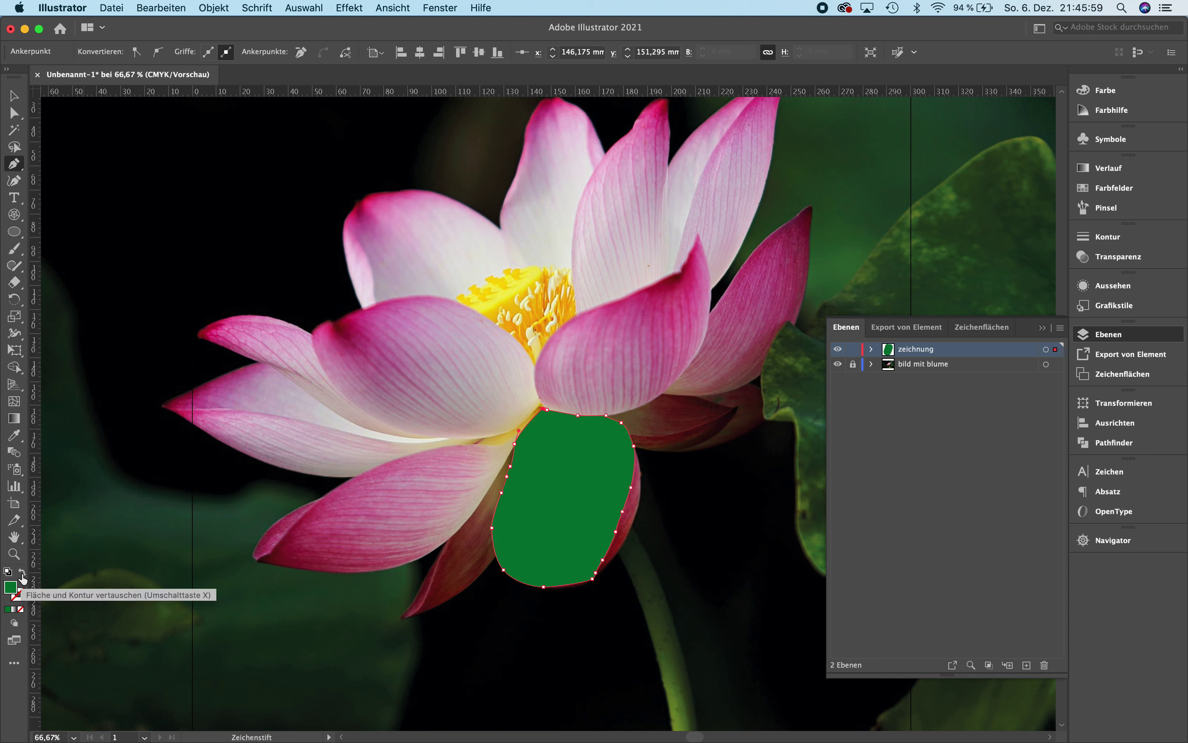
pyautogui.click(22, 576)
pyautogui.click(22, 574)
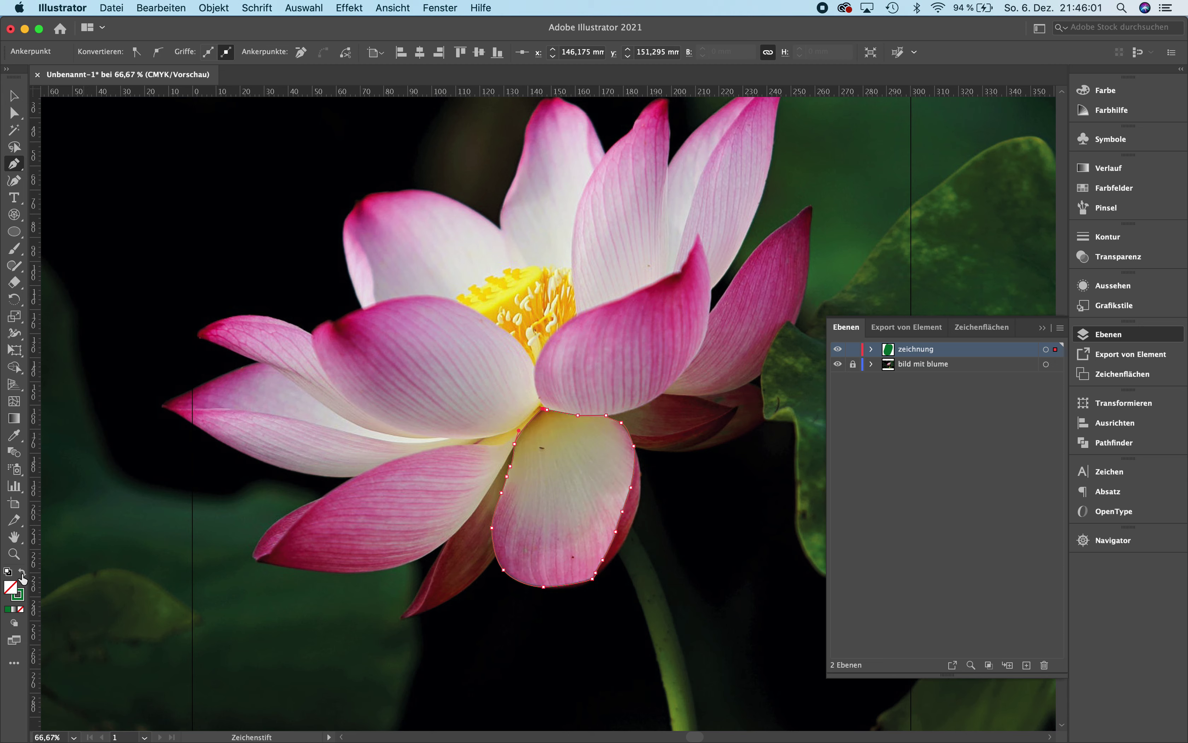
# - Fill the petal green, zoom to 200%, and expand the zeichnung layer to reveal its path
pyautogui.click(22, 575)
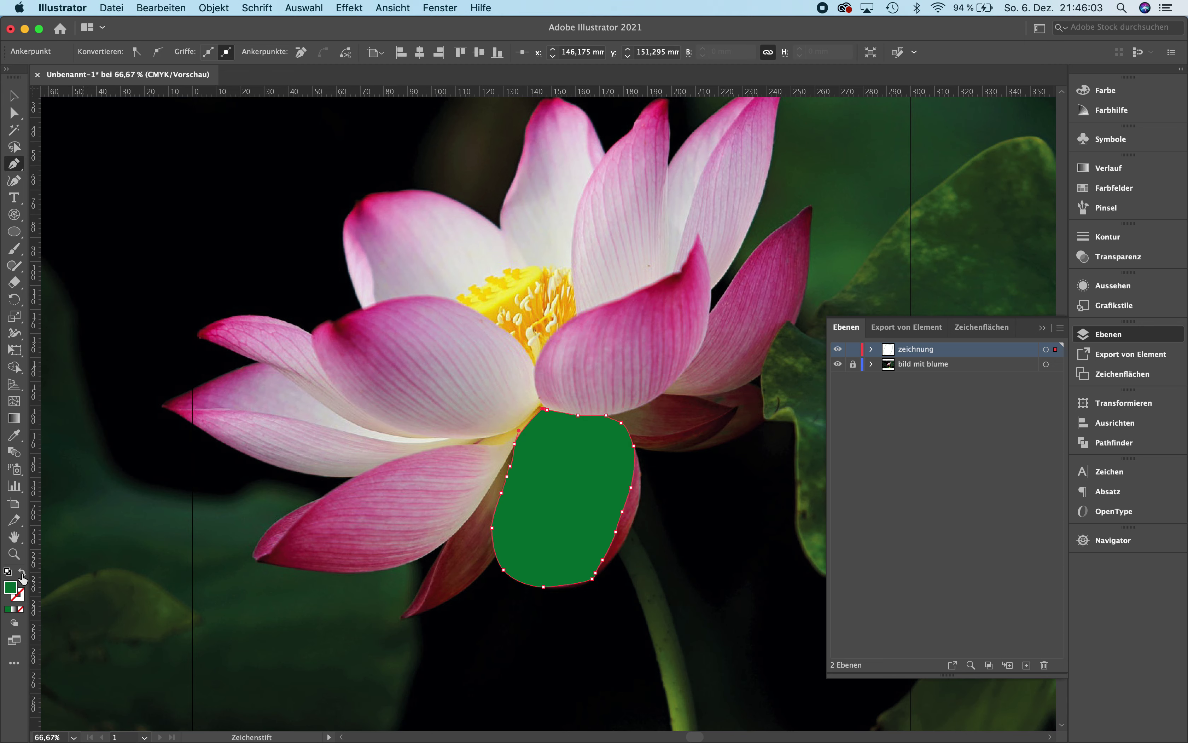
pyautogui.press('super+plus')
pyautogui.press('super+plus')
pyautogui.press('super+plus')
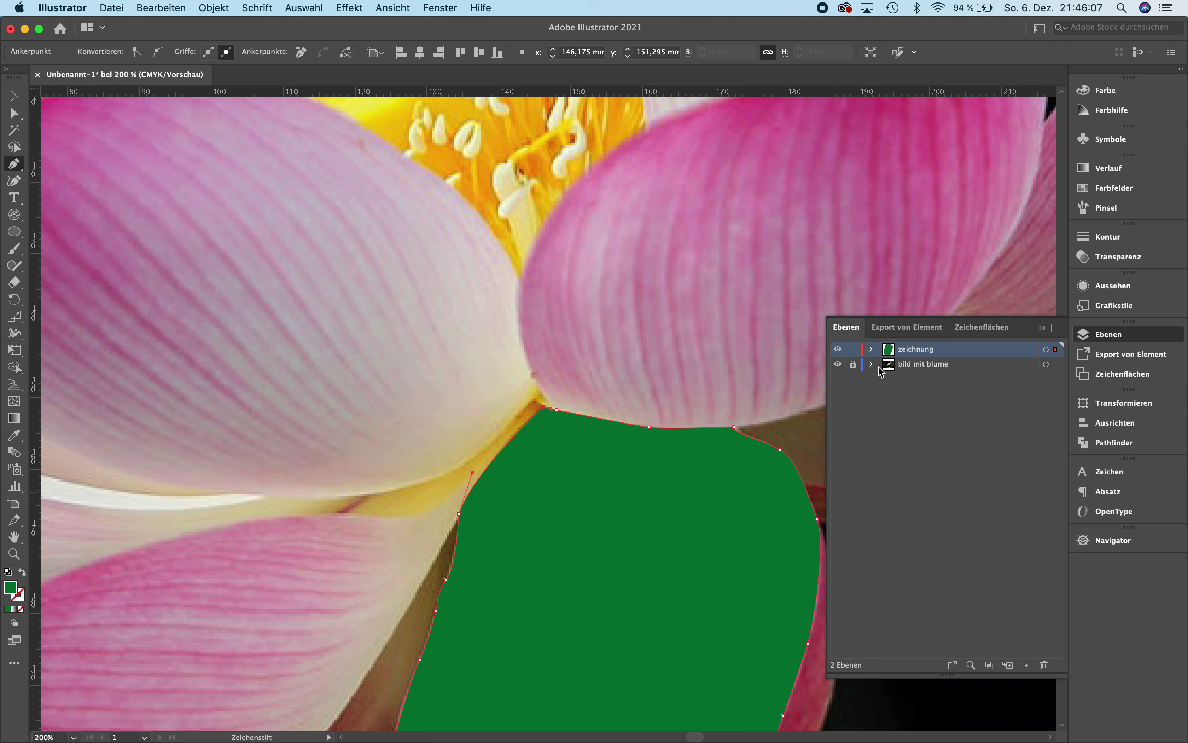
pyautogui.click(872, 349)
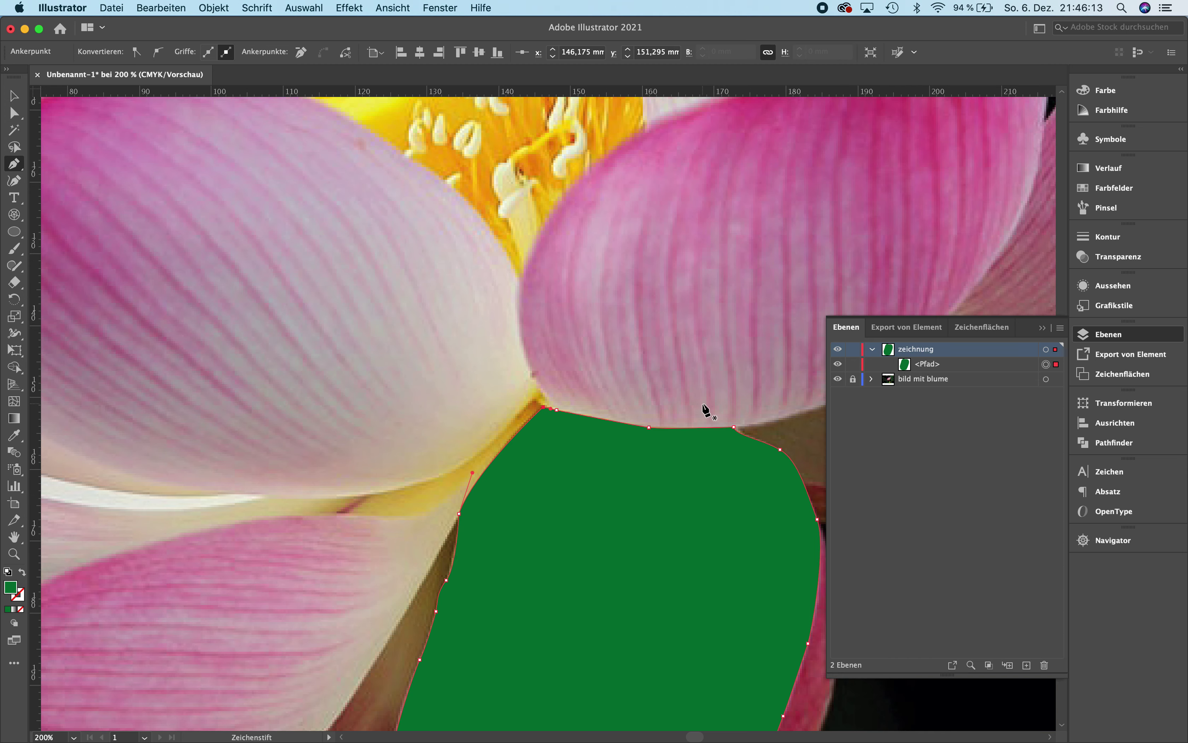
pyautogui.scroll(-5, 706, 411)
pyautogui.hscroll(5, 705, 411)
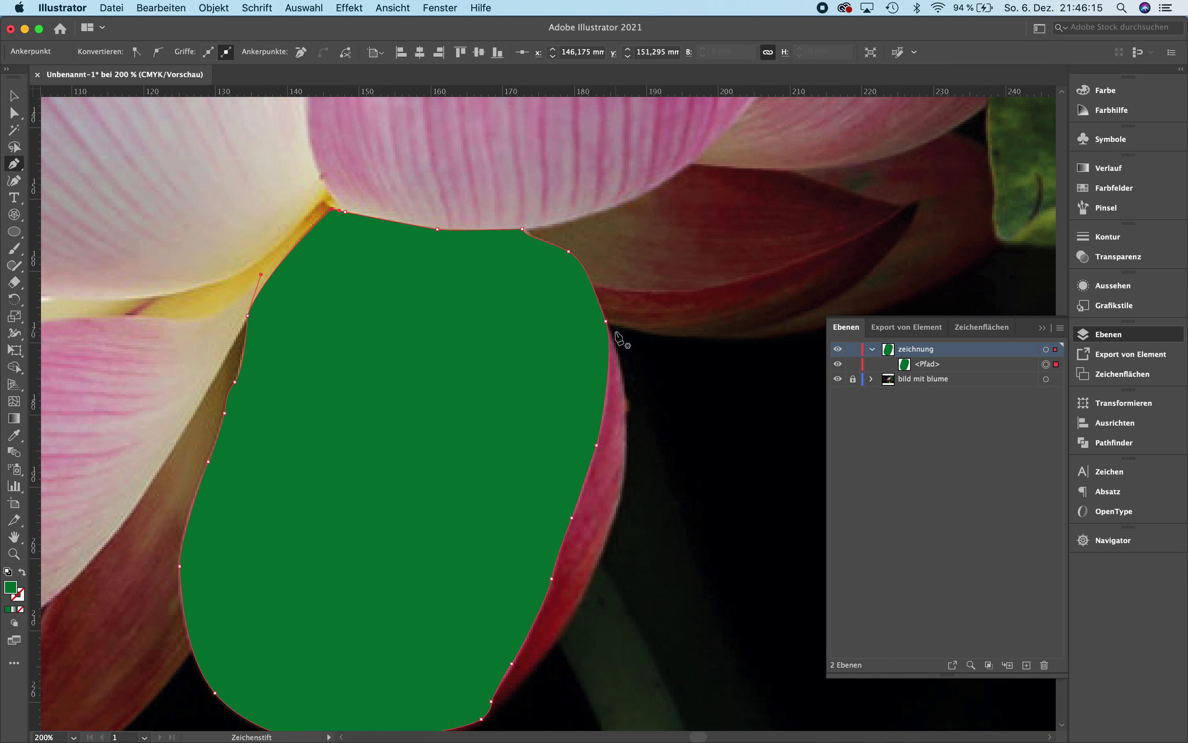
pyautogui.scroll(-2, 579, 620)
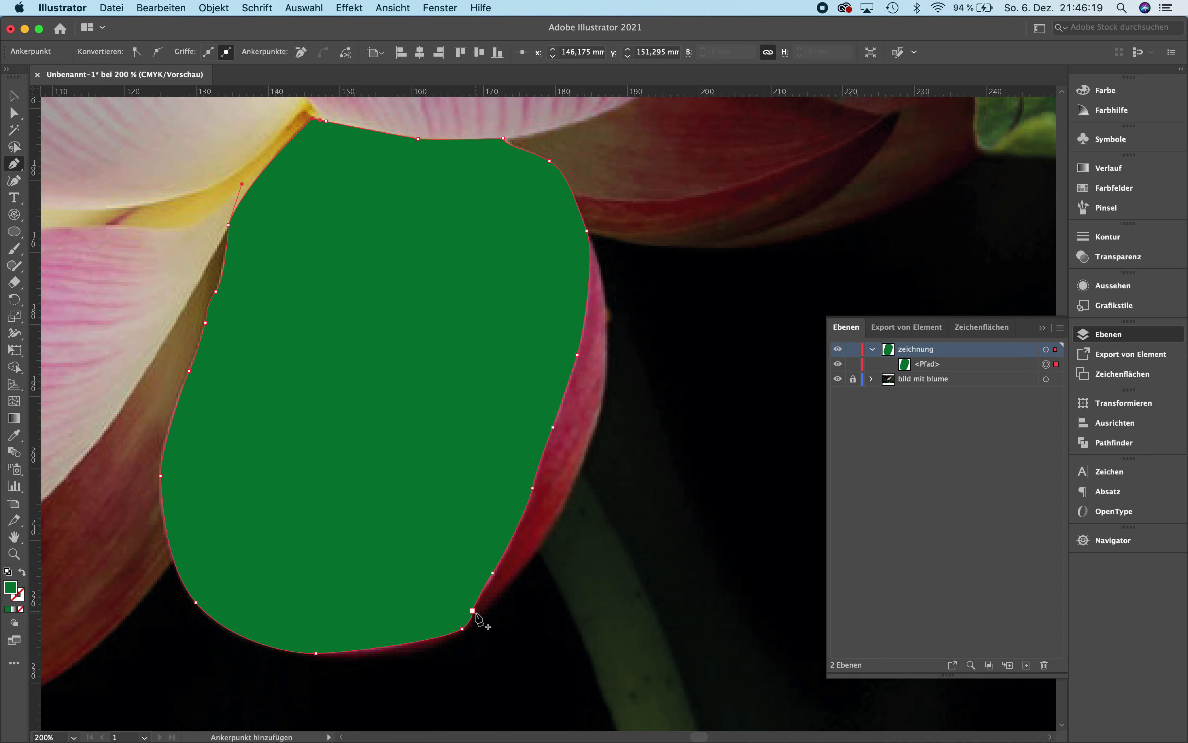
pyautogui.click(853, 365)
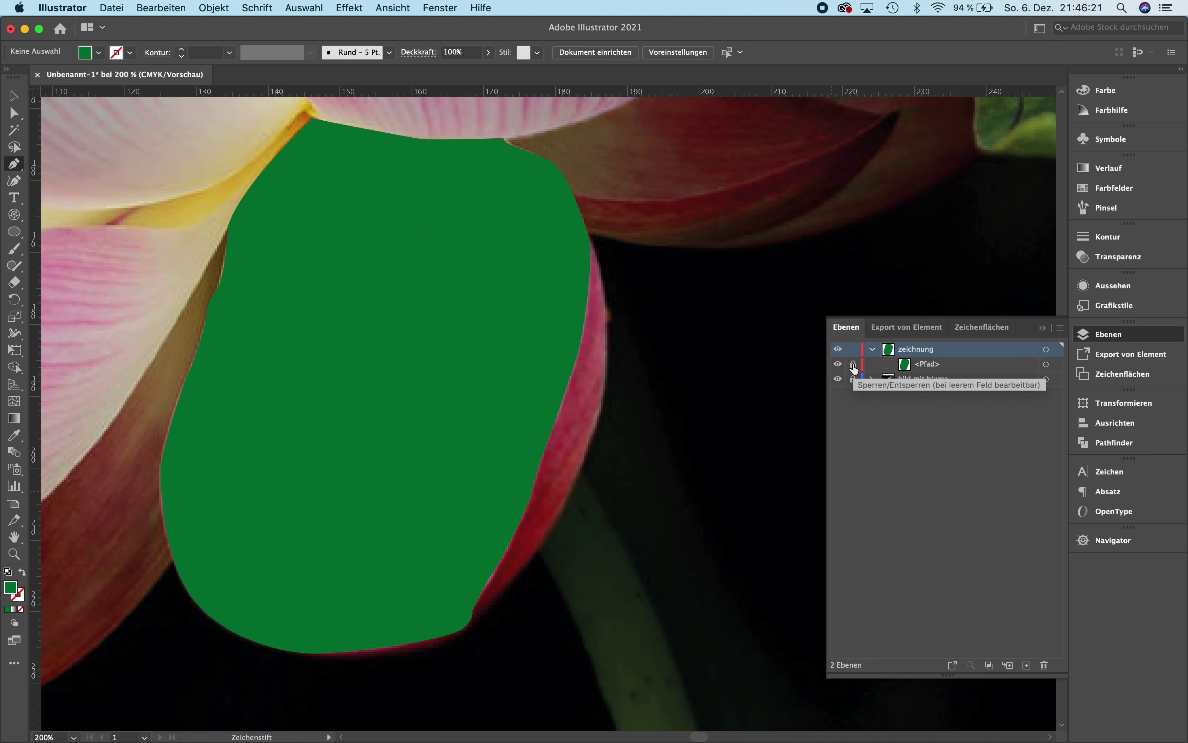
pyautogui.click(853, 365)
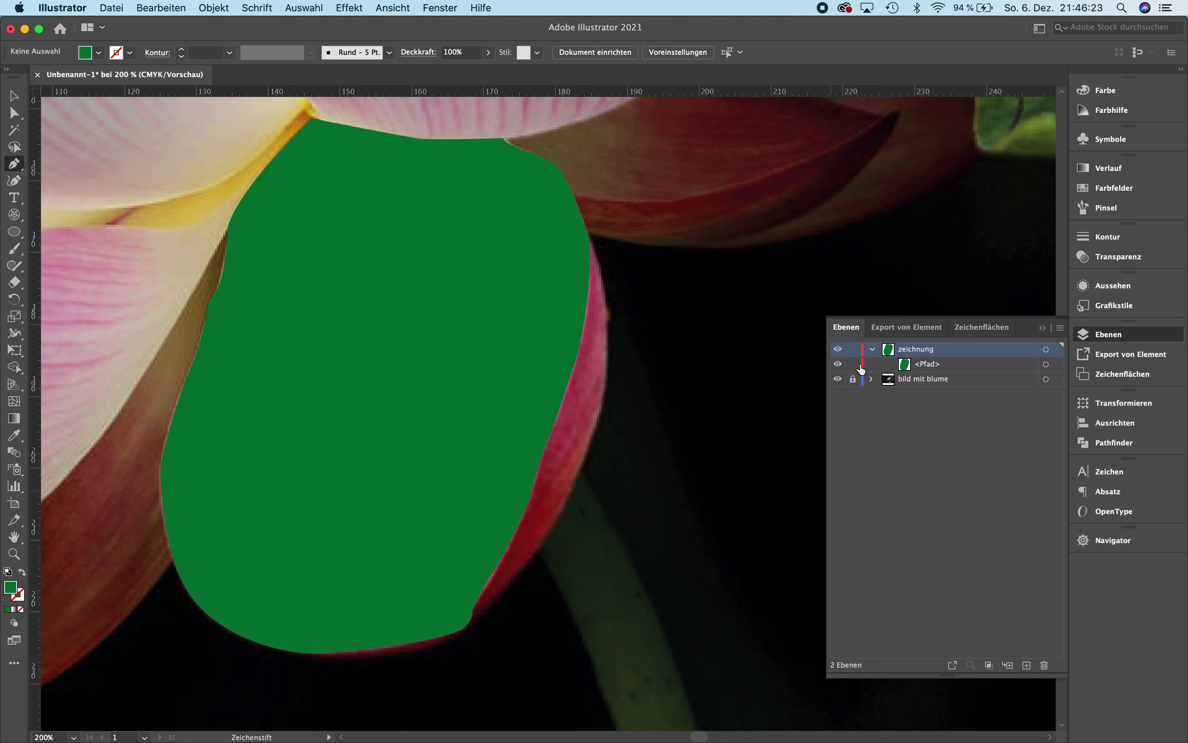
pyautogui.click(14, 113)
# - Refine the green petal's curves at its upper left, left edge and top right
pyautogui.click(257, 193)
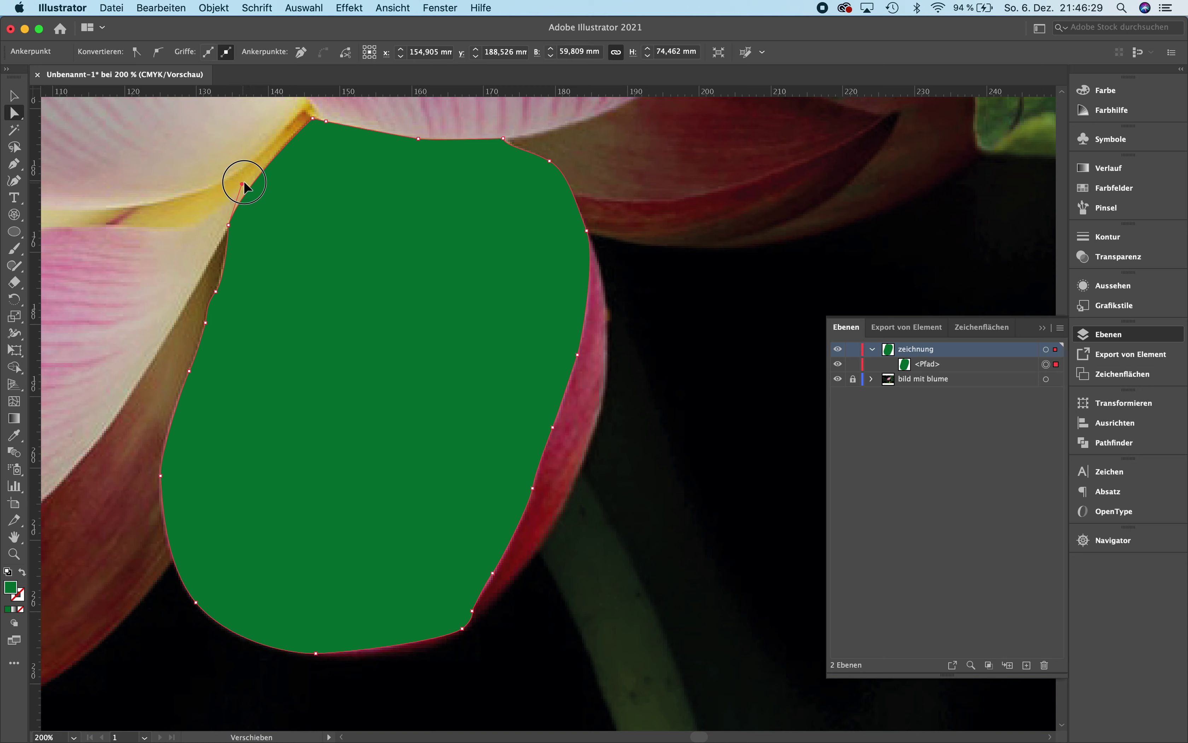
pyautogui.moveTo(242, 184); pyautogui.dragTo(249, 178)
pyautogui.click(216, 291)
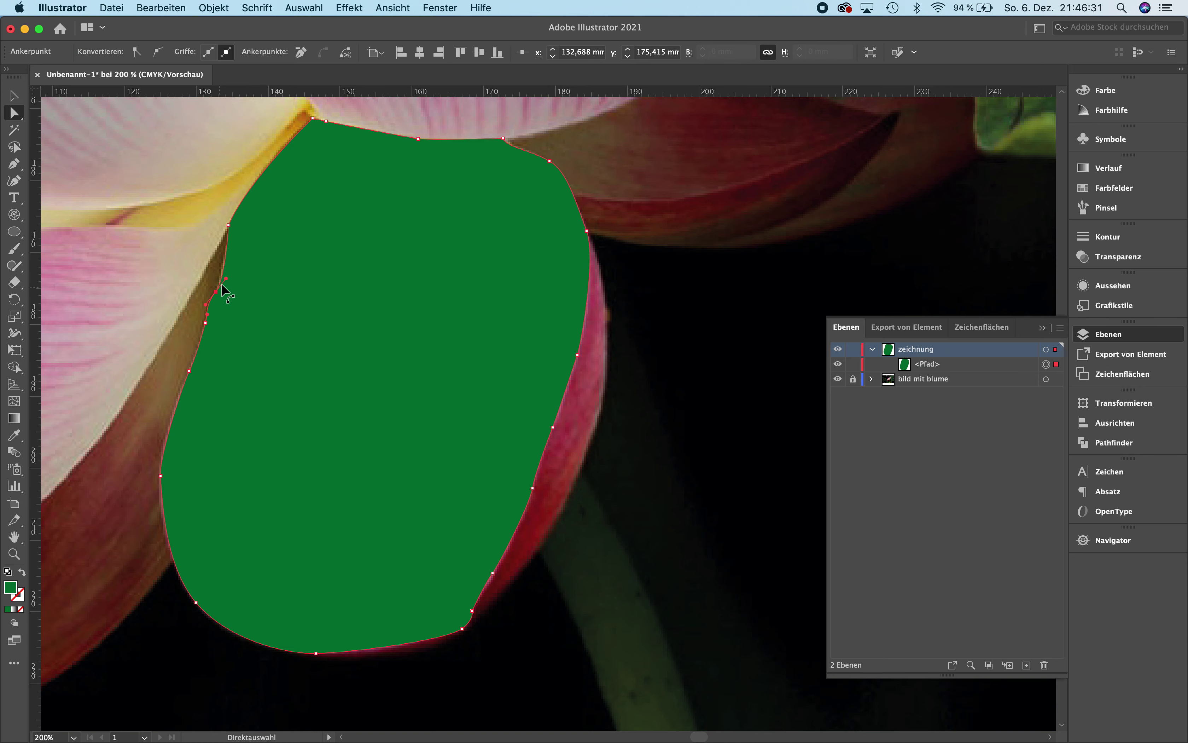
pyautogui.moveTo(226, 278); pyautogui.dragTo(225, 274)
pyautogui.click(550, 161)
pyautogui.moveTo(505, 146); pyautogui.dragTo(506, 149)
# - Reshape the petal's rounded bottom to fit the photo, then lock the path
pyautogui.scroll(-5, 597, 366)
pyautogui.hscroll(3, 598, 366)
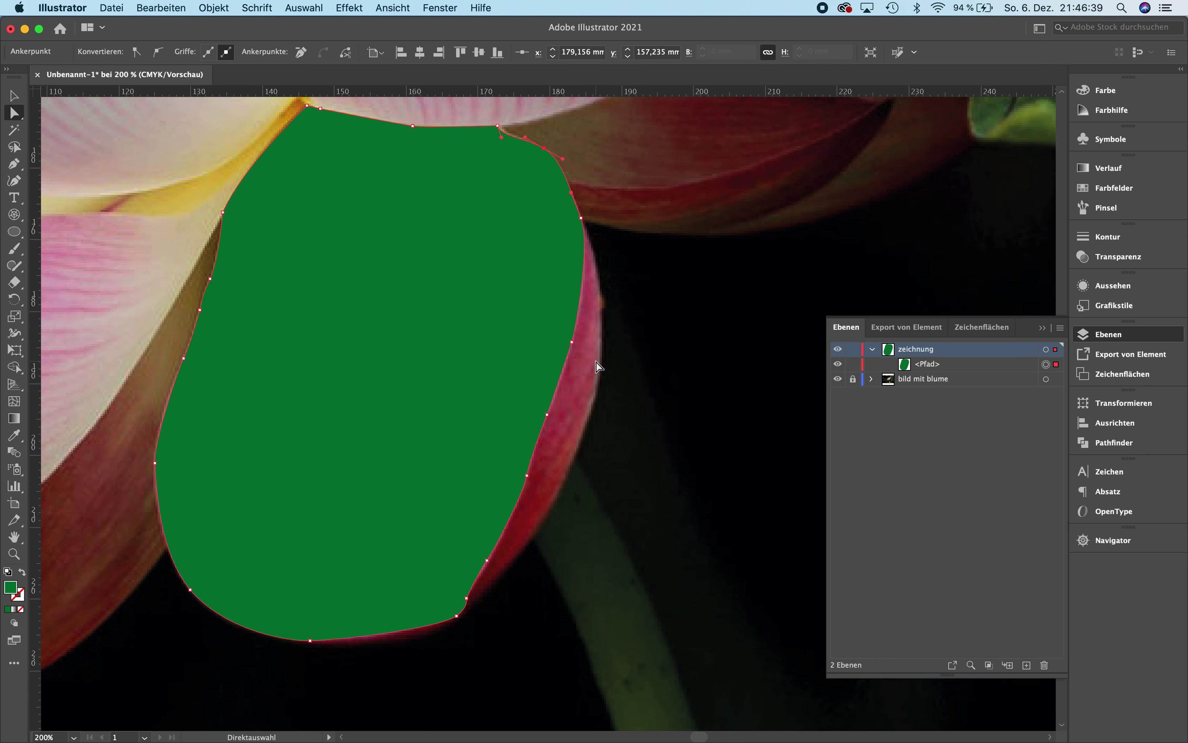
pyautogui.click(416, 542)
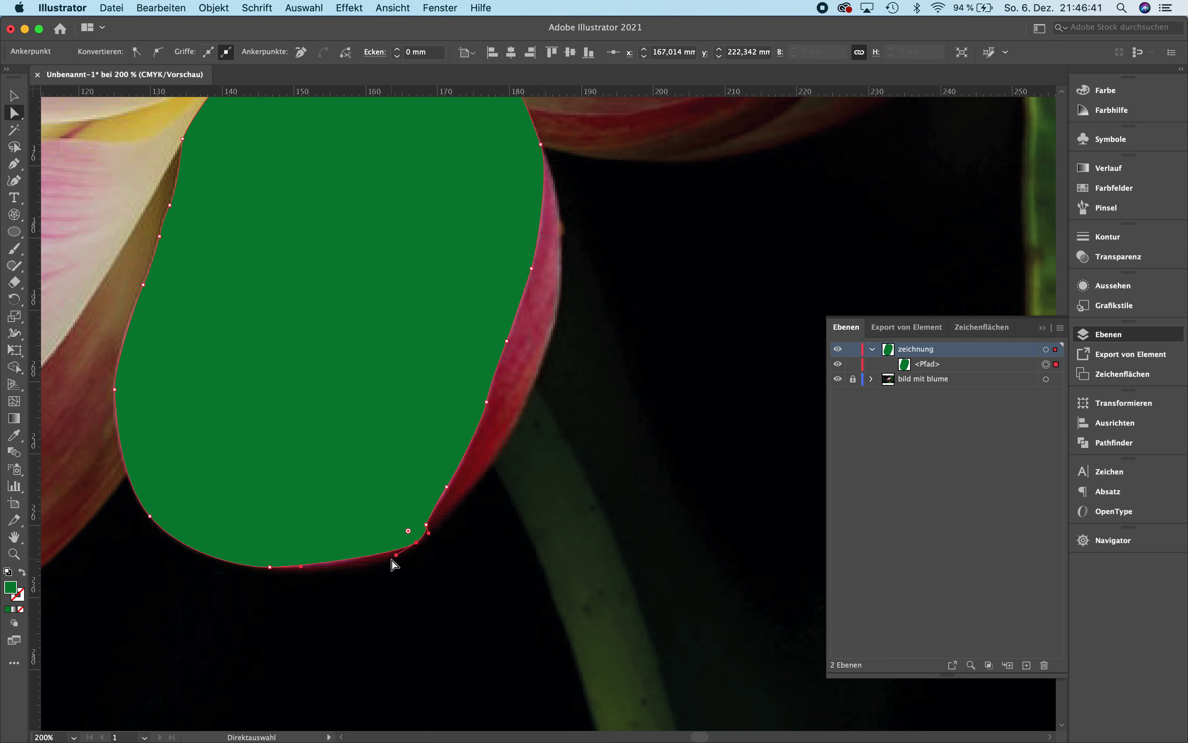
pyautogui.moveTo(396, 554); pyautogui.dragTo(385, 568)
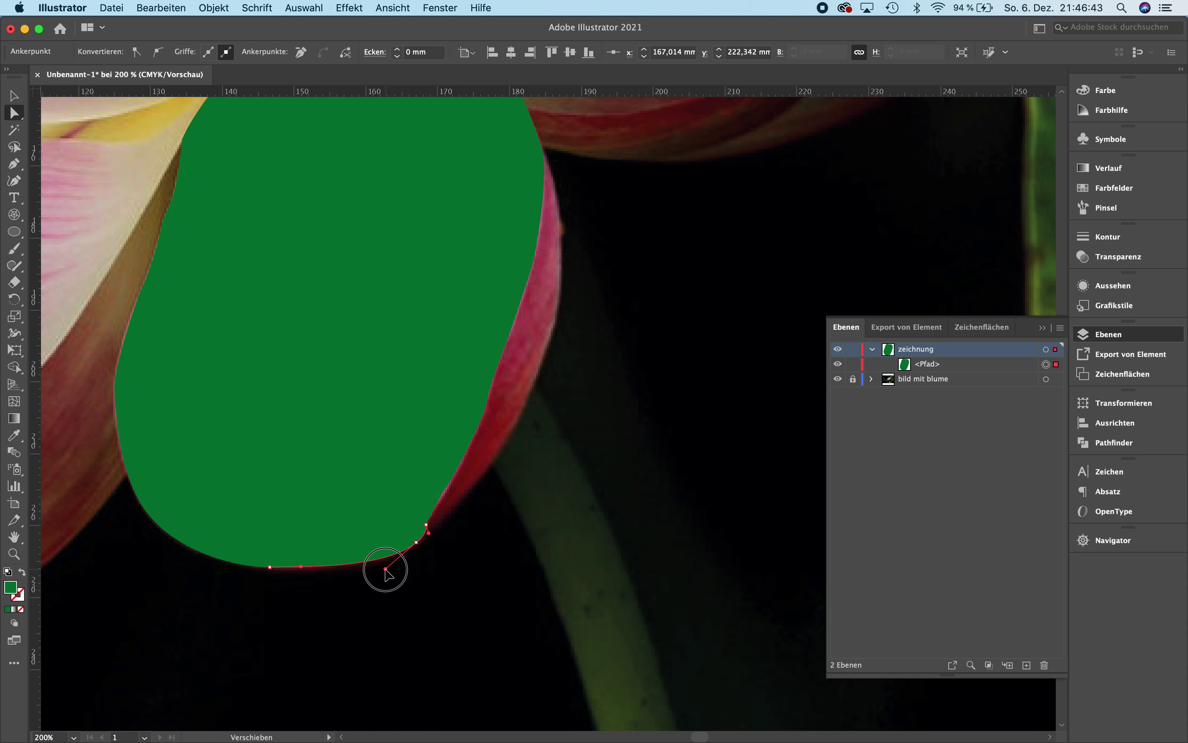
pyautogui.moveTo(300, 568); pyautogui.dragTo(301, 572)
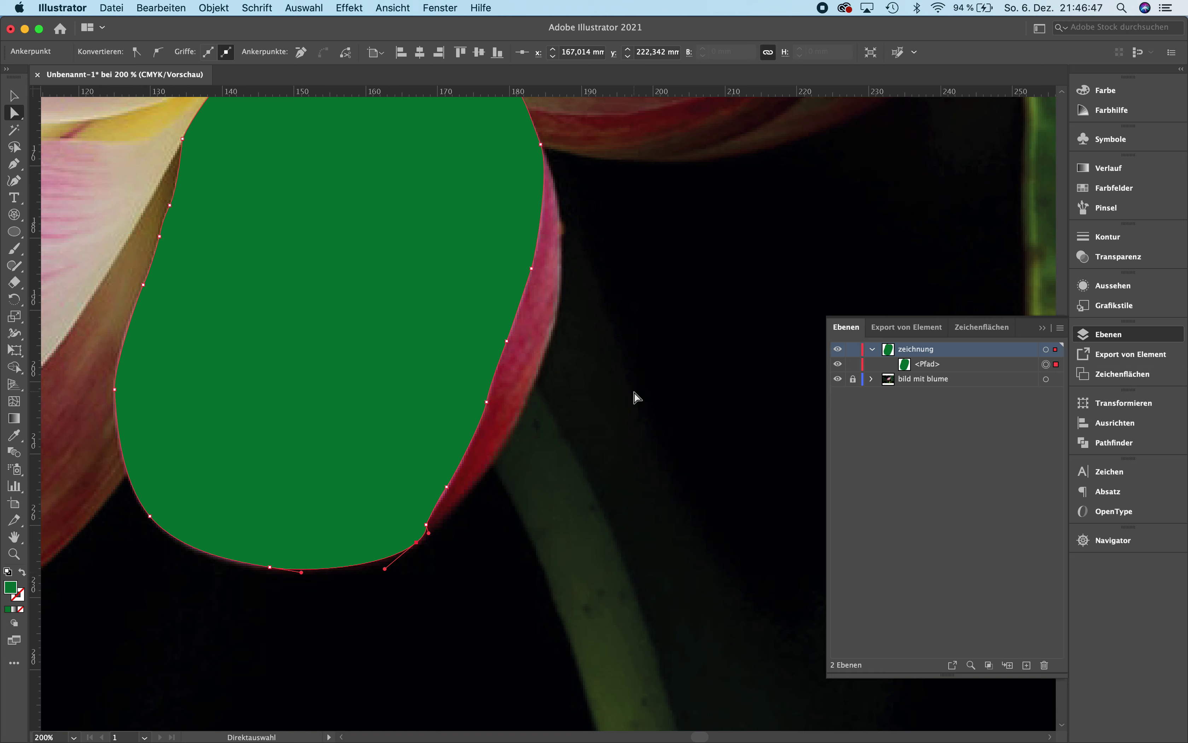
pyautogui.click(853, 364)
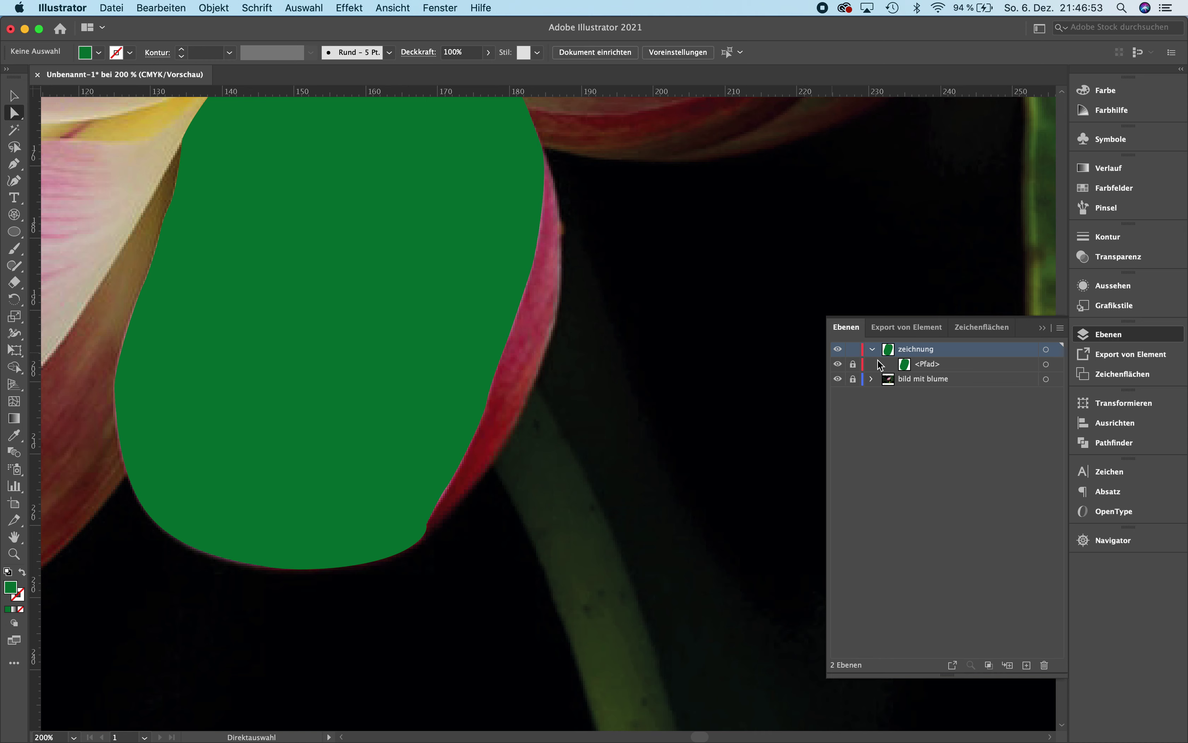
# - Start a new Pen path at the side petal's top and trace down its outer edge
pyautogui.hscroll(5, 471, 371)
pyautogui.scroll(2, 471, 372)
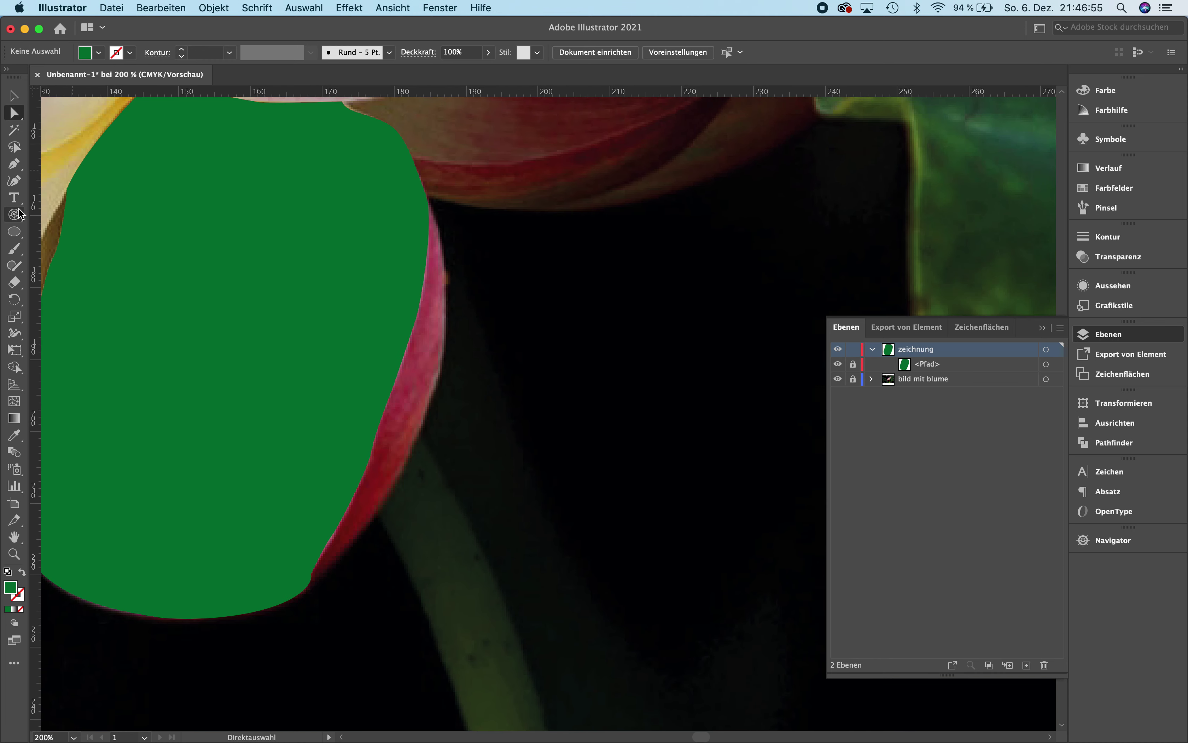
pyautogui.click(13, 163)
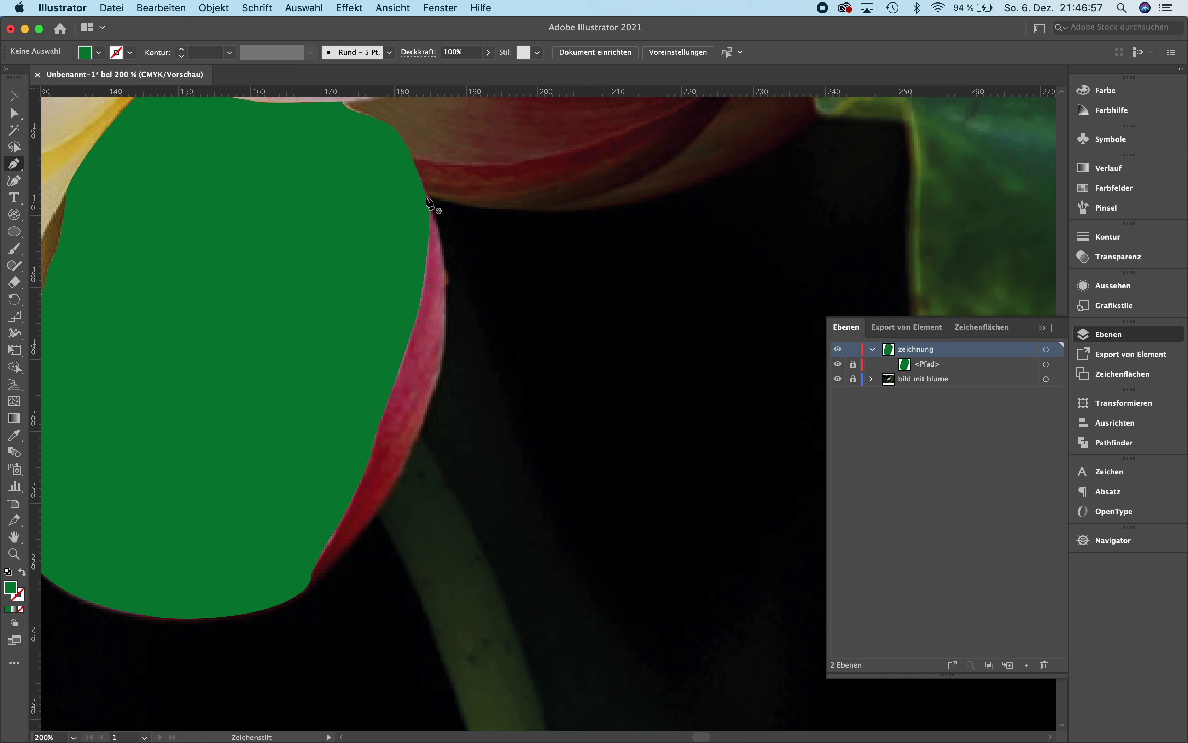
pyautogui.click(429, 201)
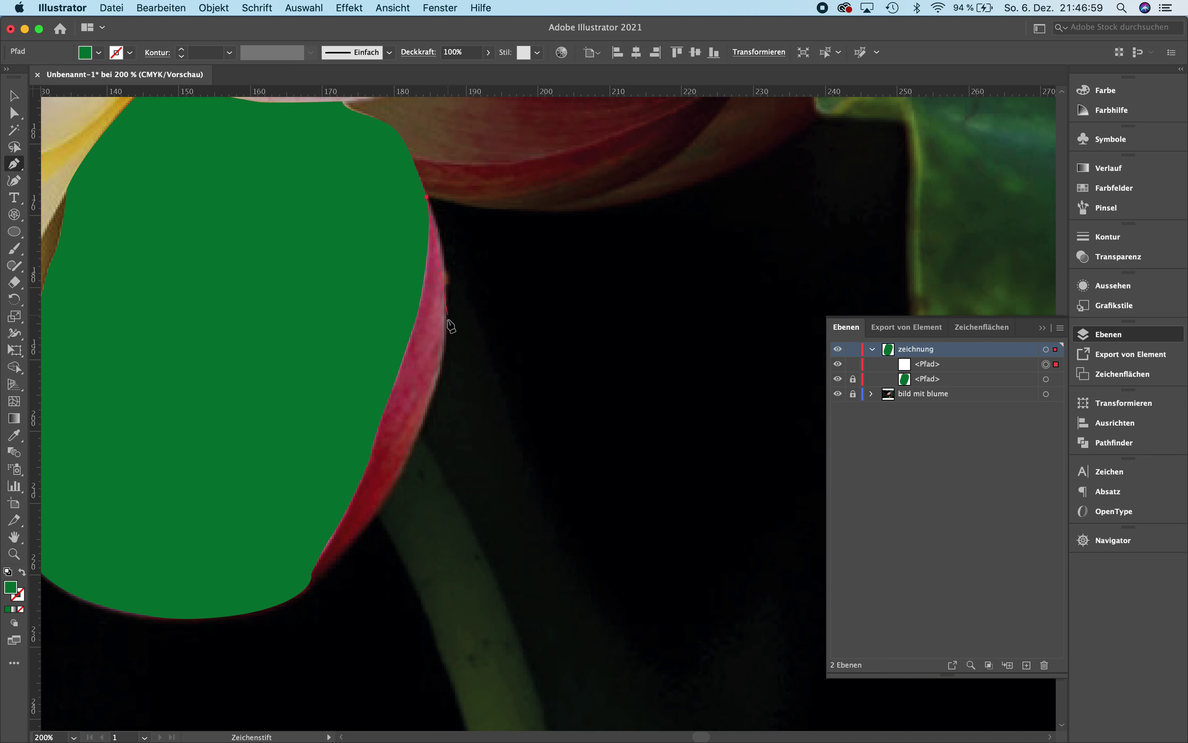
pyautogui.moveTo(447, 327); pyautogui.dragTo(443, 354)
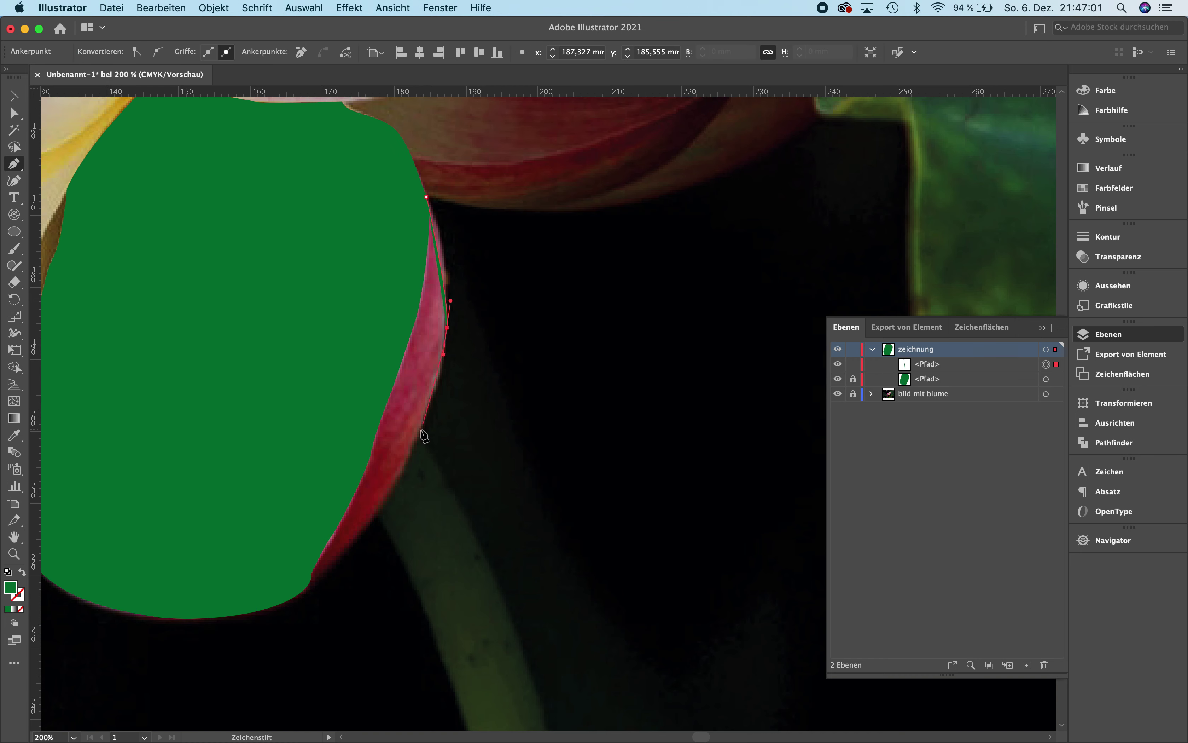
pyautogui.moveTo(405, 469); pyautogui.dragTo(388, 503)
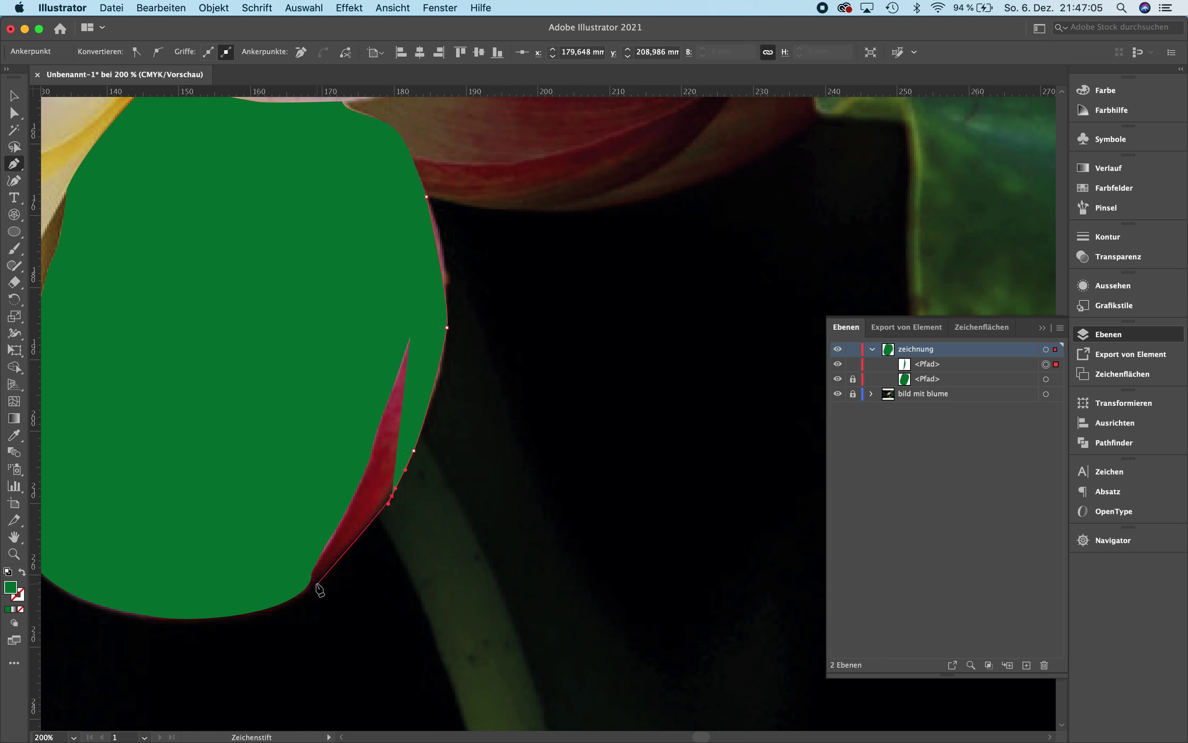
pyautogui.moveTo(313, 585); pyautogui.dragTo(319, 584)
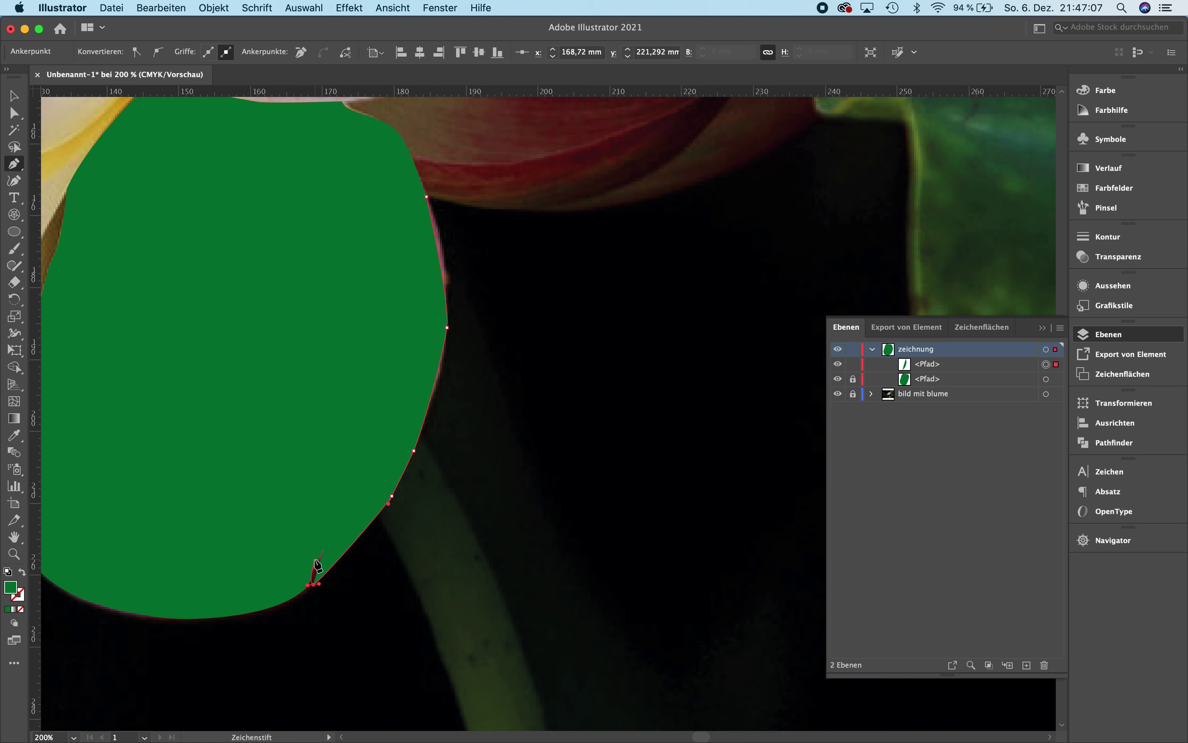
pyautogui.click(21, 571)
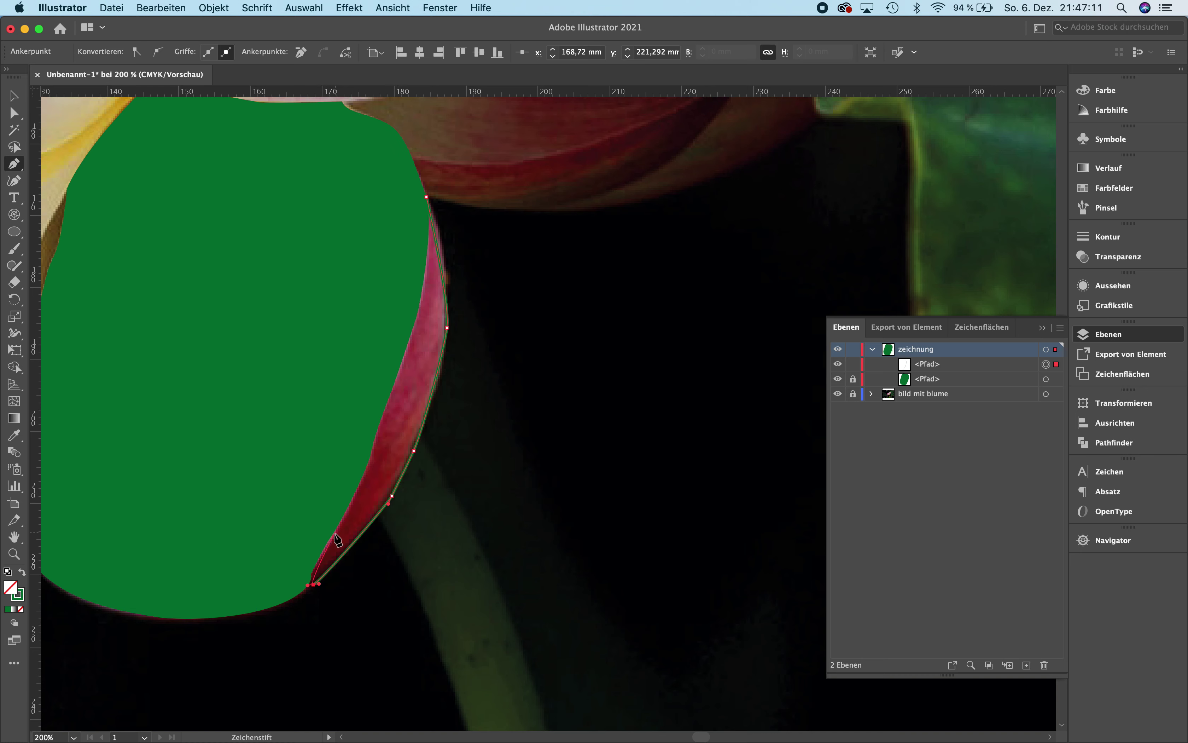
# - Trace back up the side petal's inner edge, close the path, and fill it green
pyautogui.keyDown('super'); pyautogui.click(327, 551); pyautogui.keyUp('super')
pyautogui.click(338, 527)
pyautogui.click(370, 462)
pyautogui.click(391, 391)
pyautogui.moveTo(421, 289); pyautogui.dragTo(423, 265)
pyautogui.moveTo(426, 197); pyautogui.dragTo(418, 182)
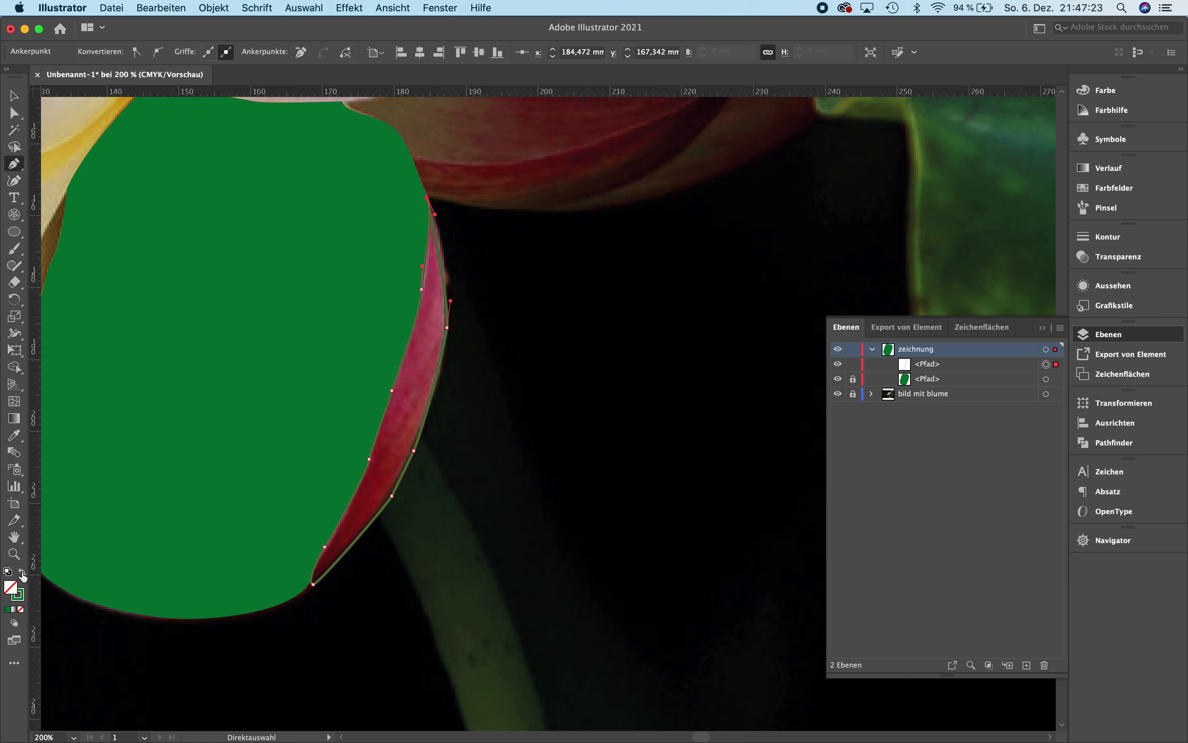
pyautogui.click(21, 572)
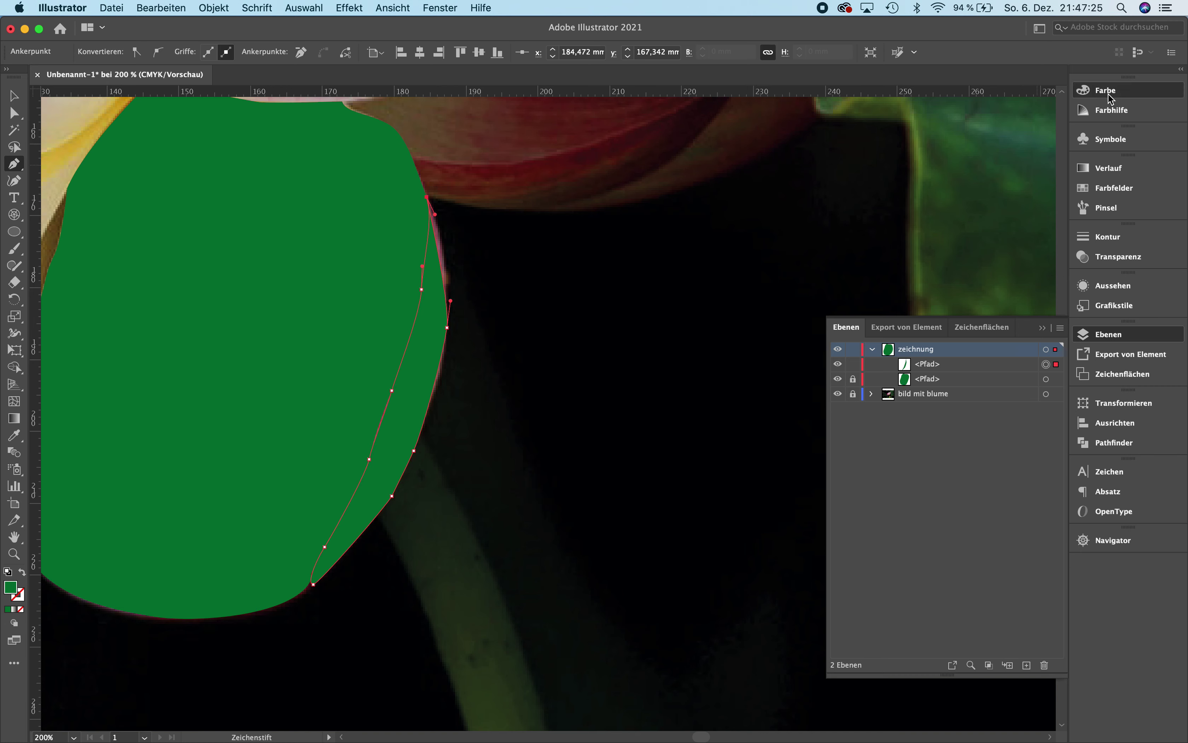
# - Darken the side petal's green fill in the Farbe panel to K 73%
pyautogui.click(1085, 91)
pyautogui.click(988, 164)
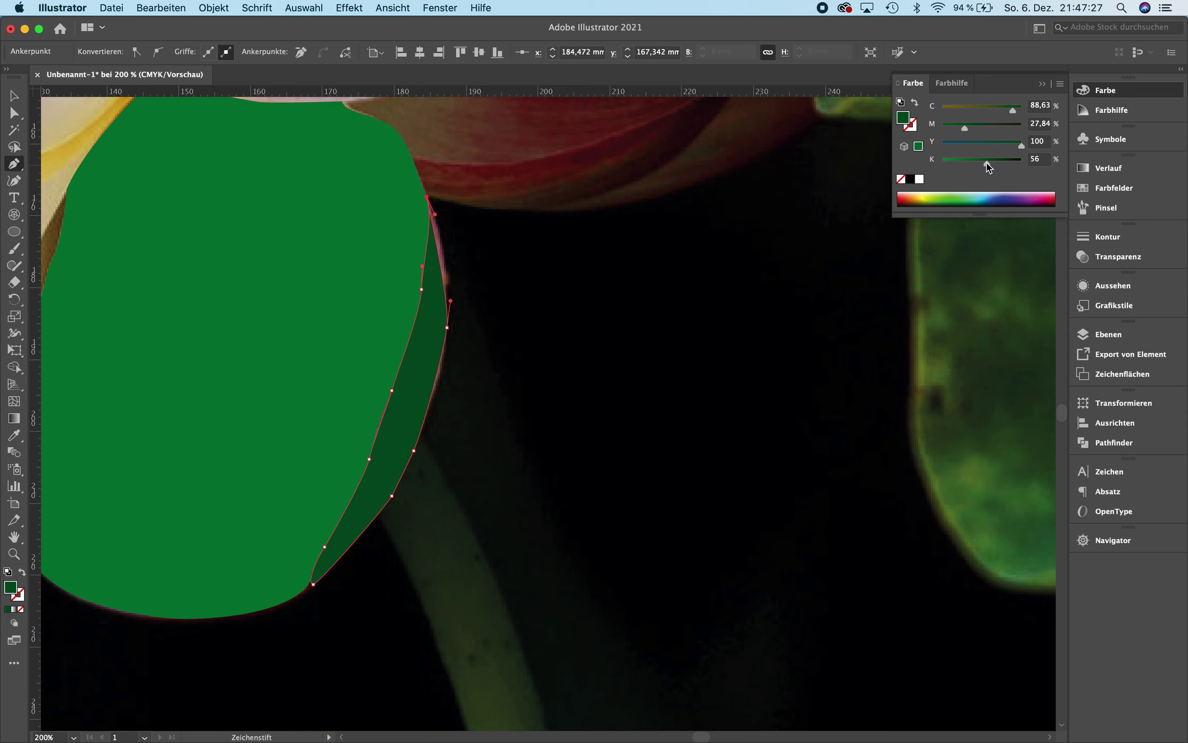
pyautogui.moveTo(993, 163); pyautogui.dragTo(1000, 163)
# - Zoom out to show the whole lotus photo and switch to the Selection tool
pyautogui.press('super+minus')
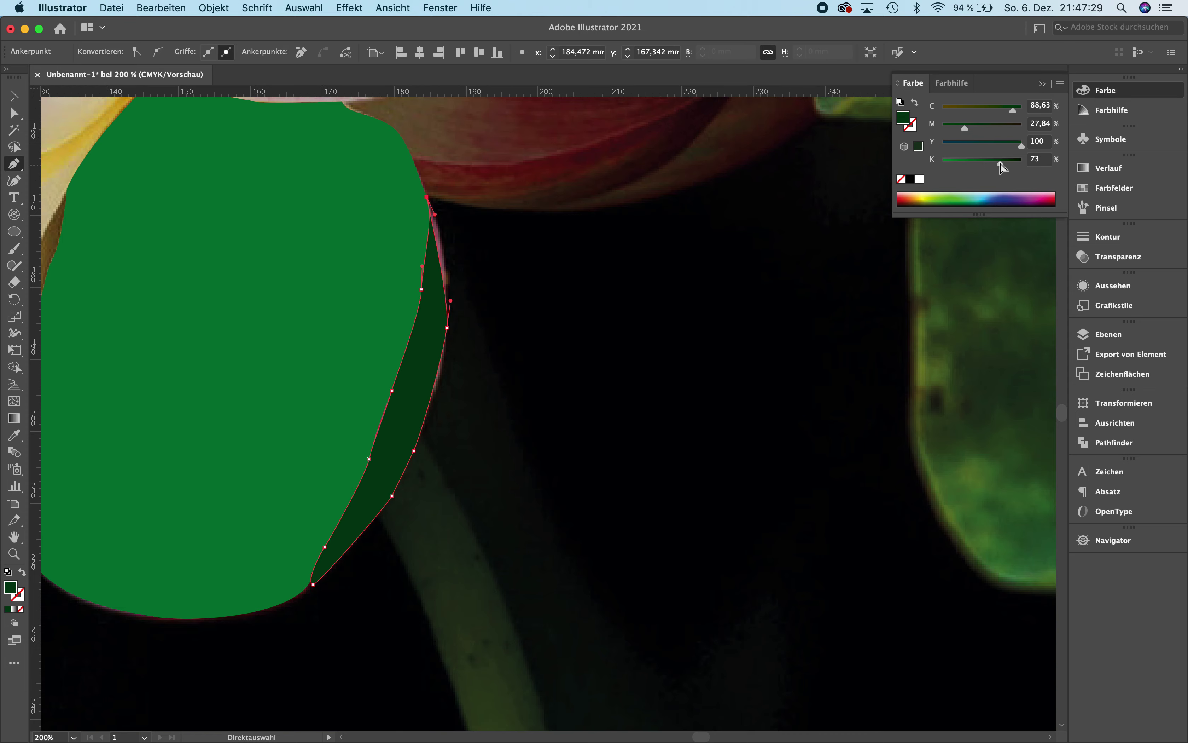
pyautogui.press('super+minus')
pyautogui.press('super+minus')
pyautogui.press('super+minus')
pyautogui.press('super+minus')
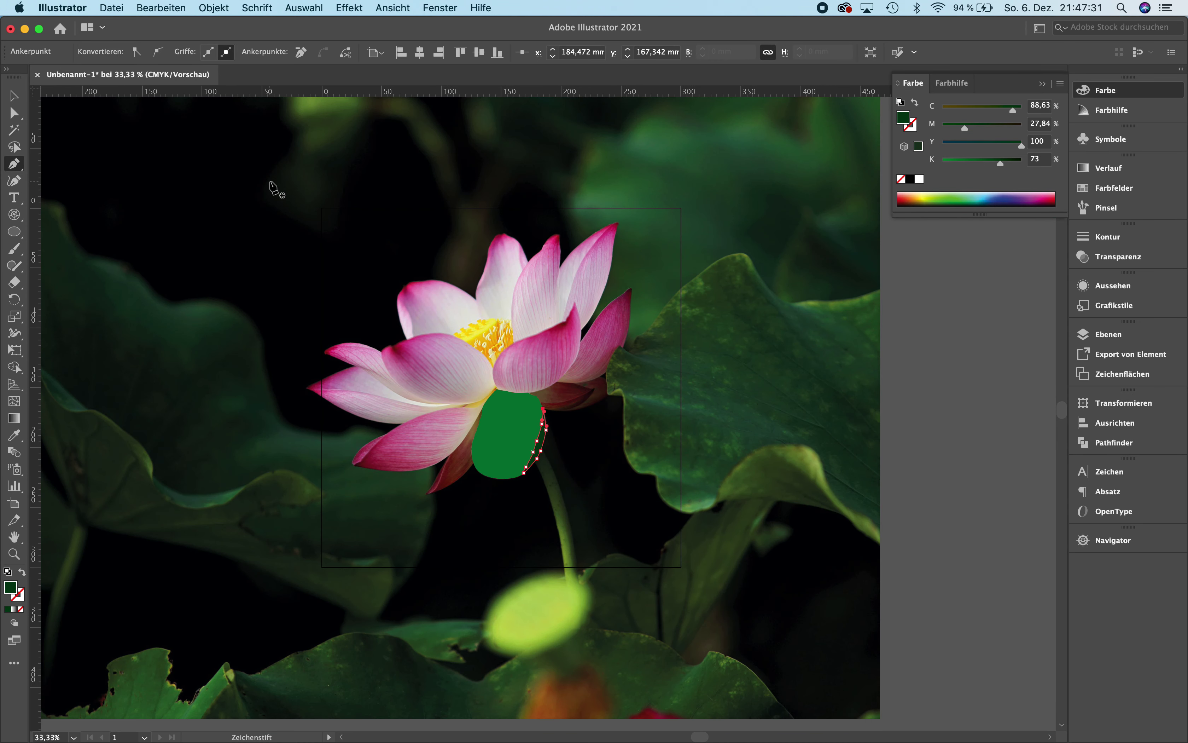
pyautogui.click(13, 96)
pyautogui.press('super+shift+a')
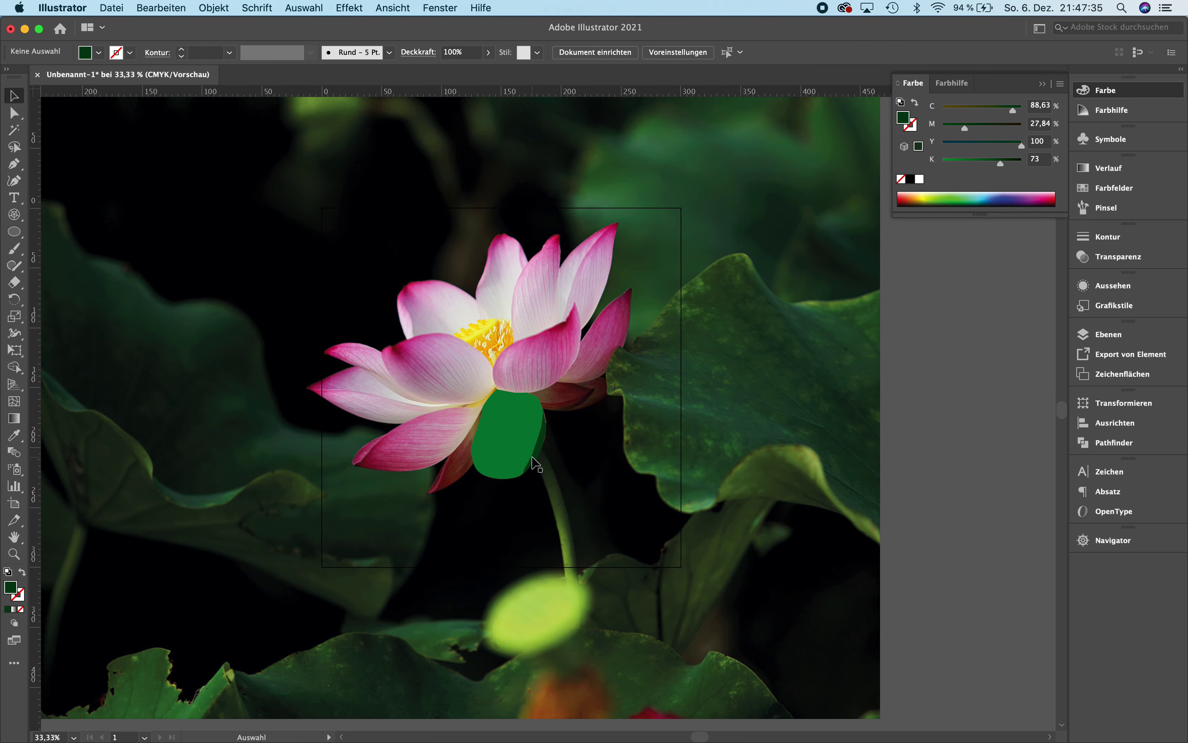
pyautogui.press('super+minus')
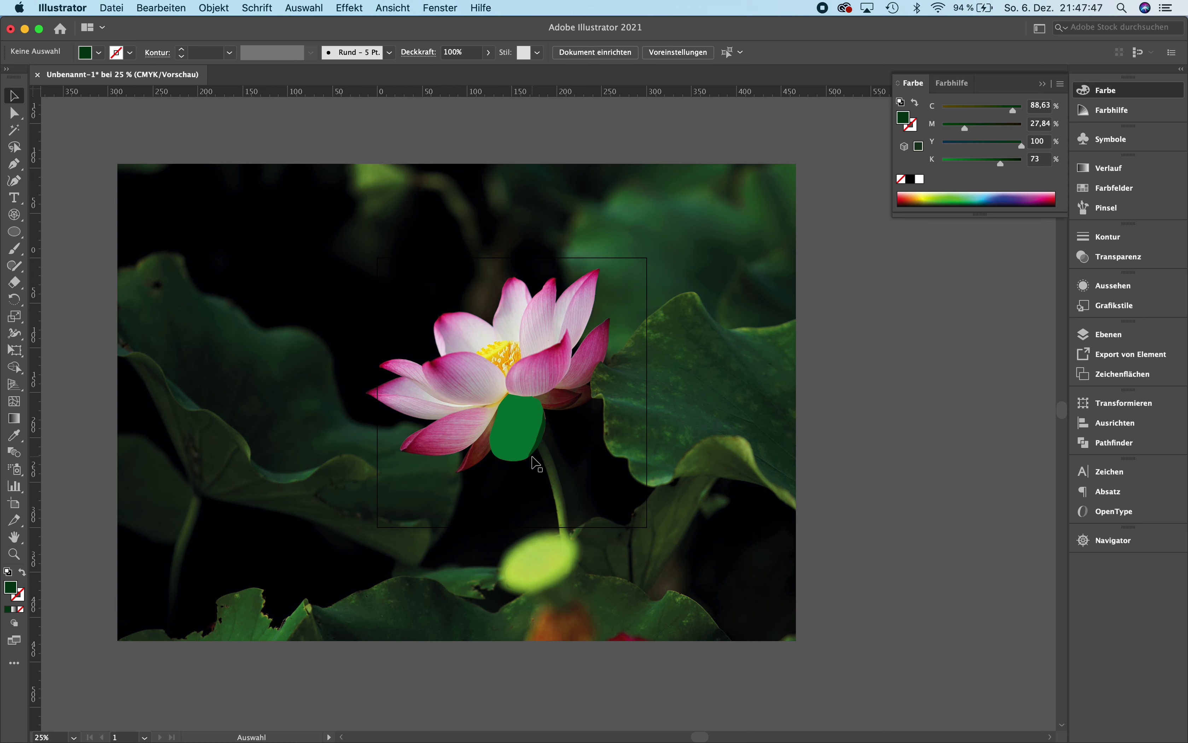
pyautogui.scroll(2, 536, 463)
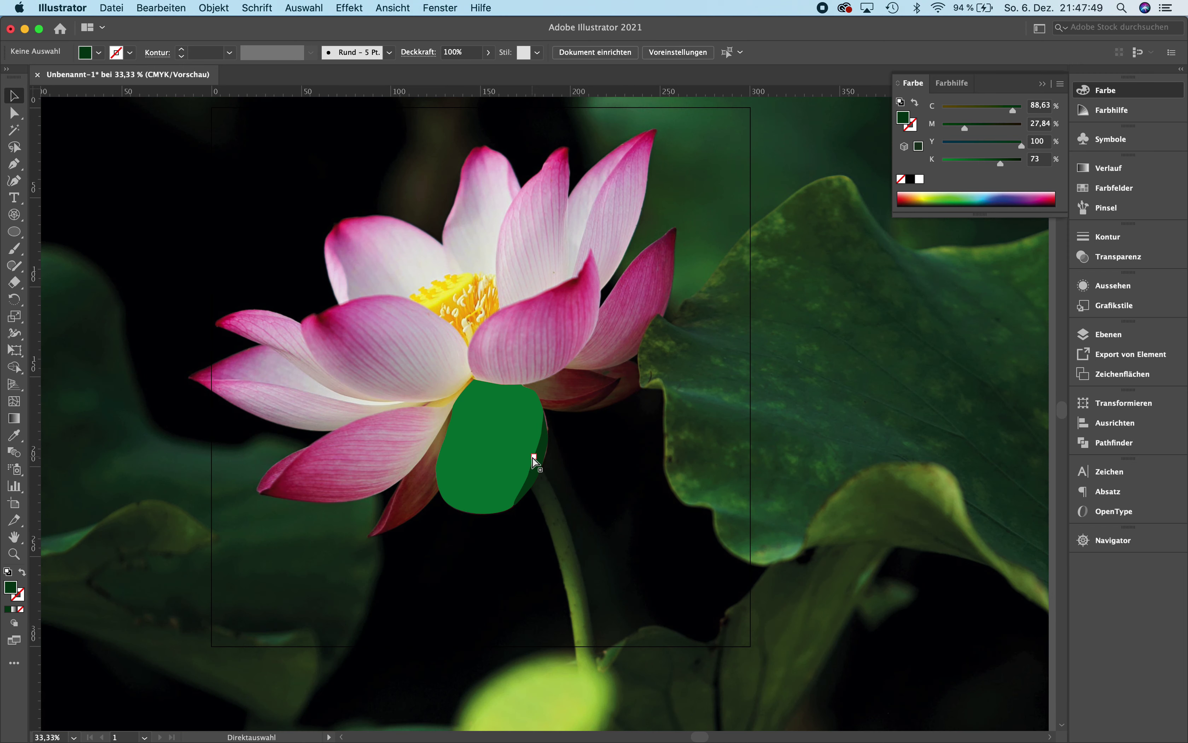
pyautogui.scroll(1, 535, 462)
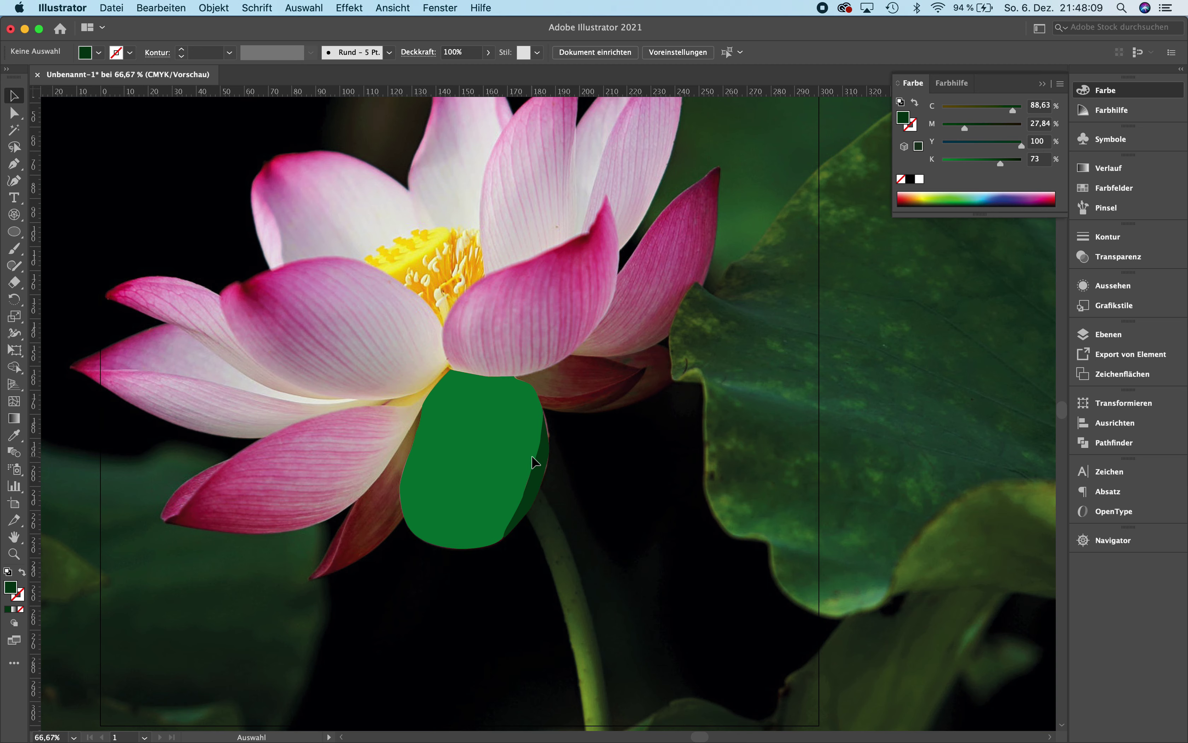
pyautogui.press('a')
pyautogui.scroll(-3, 532, 456)
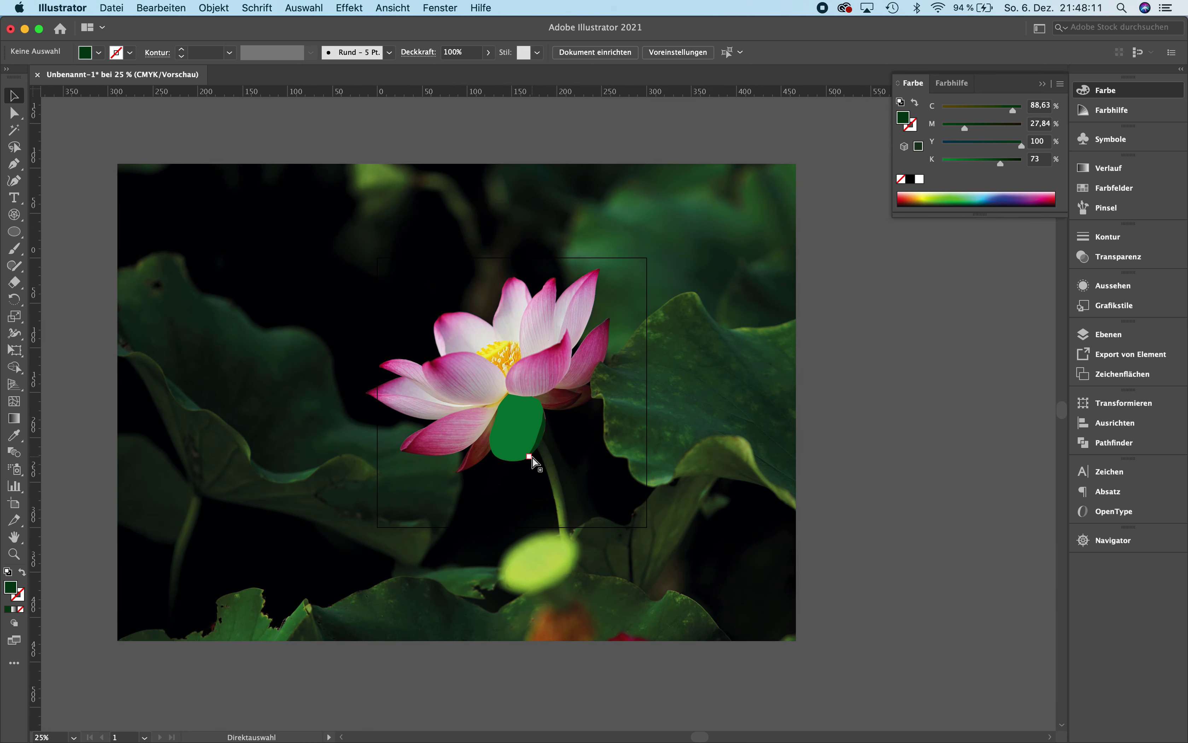
pyautogui.press('v')
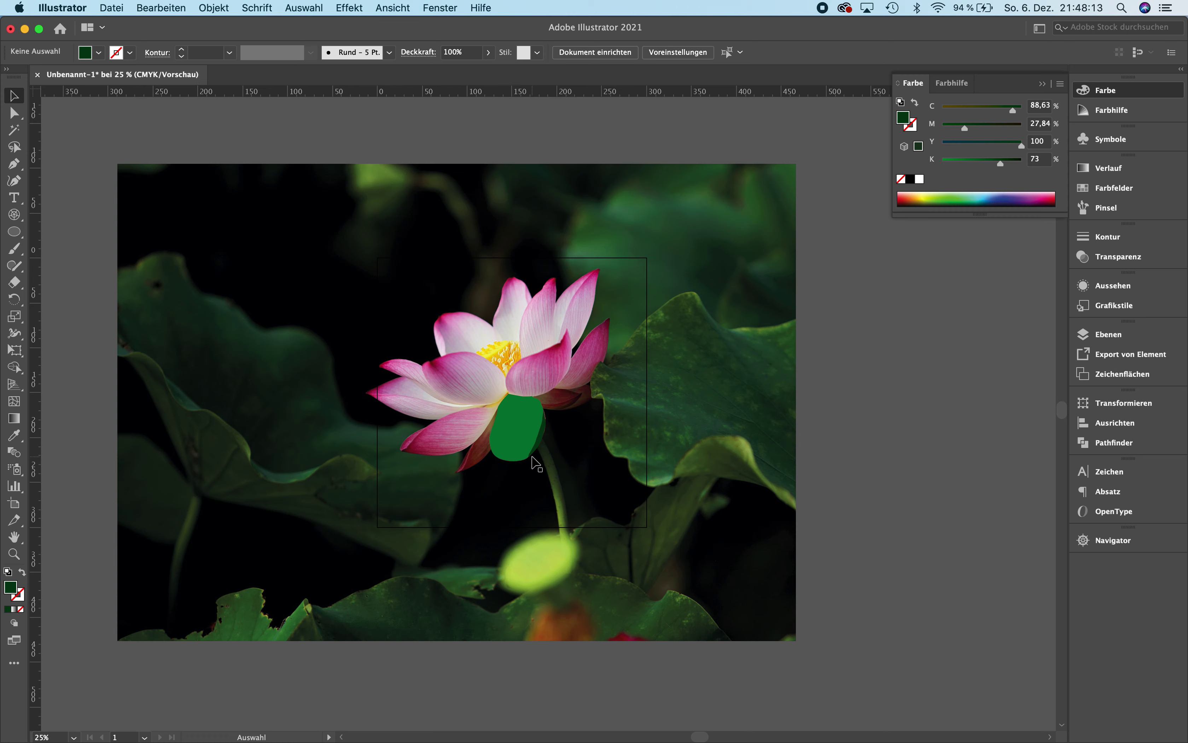